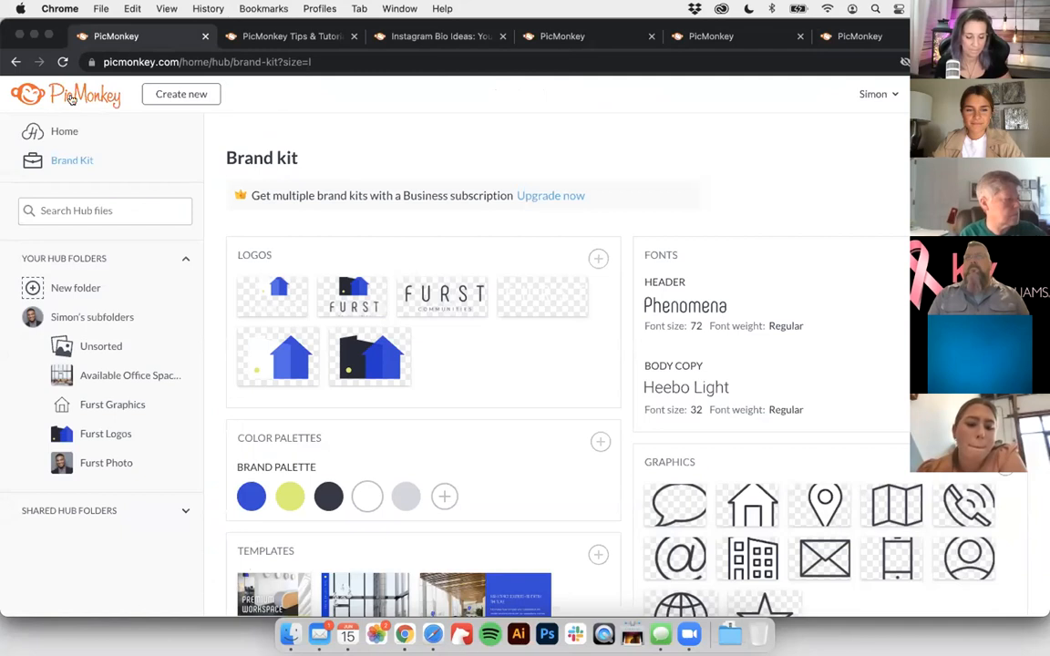
Step: Make the browser full screen and check which sources are available for adding a logo to the brand kit
left_click(49, 35)
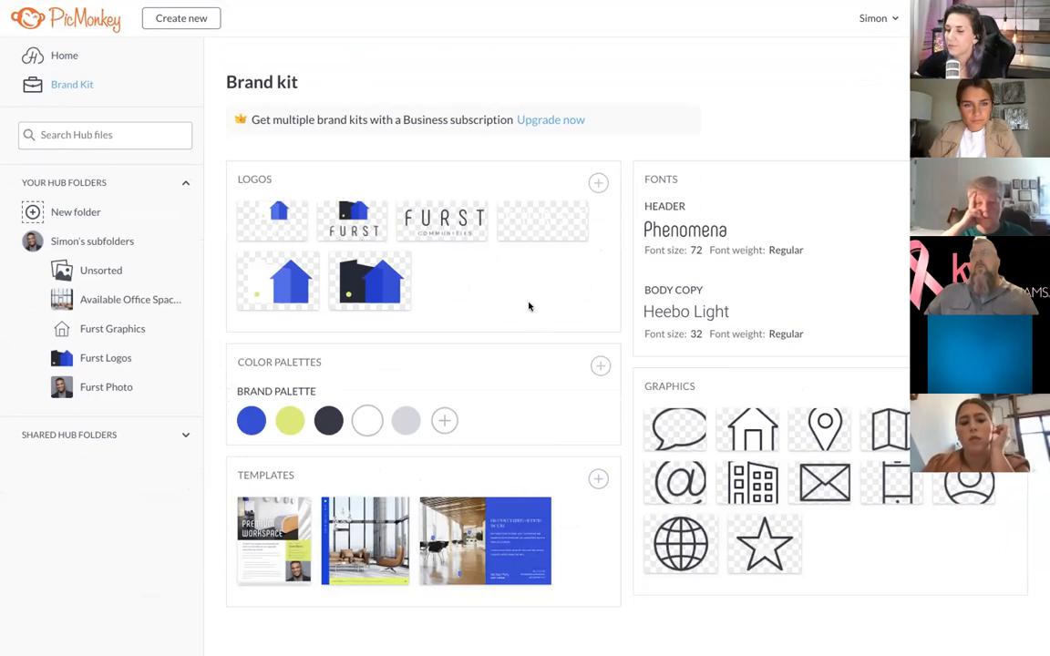
left_click(597, 183)
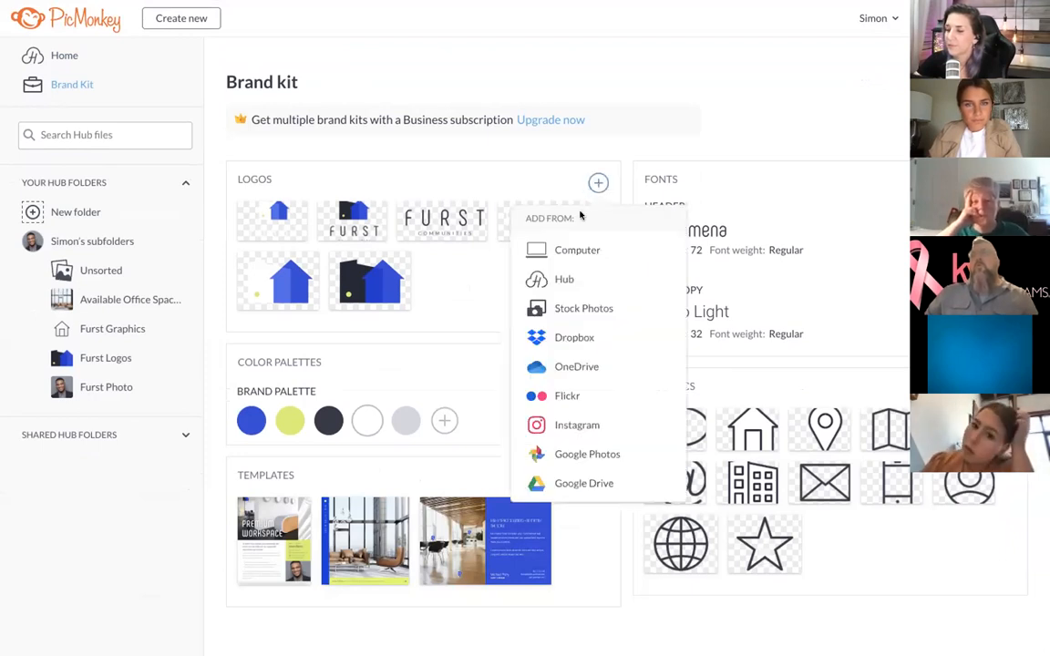
left_click(440, 284)
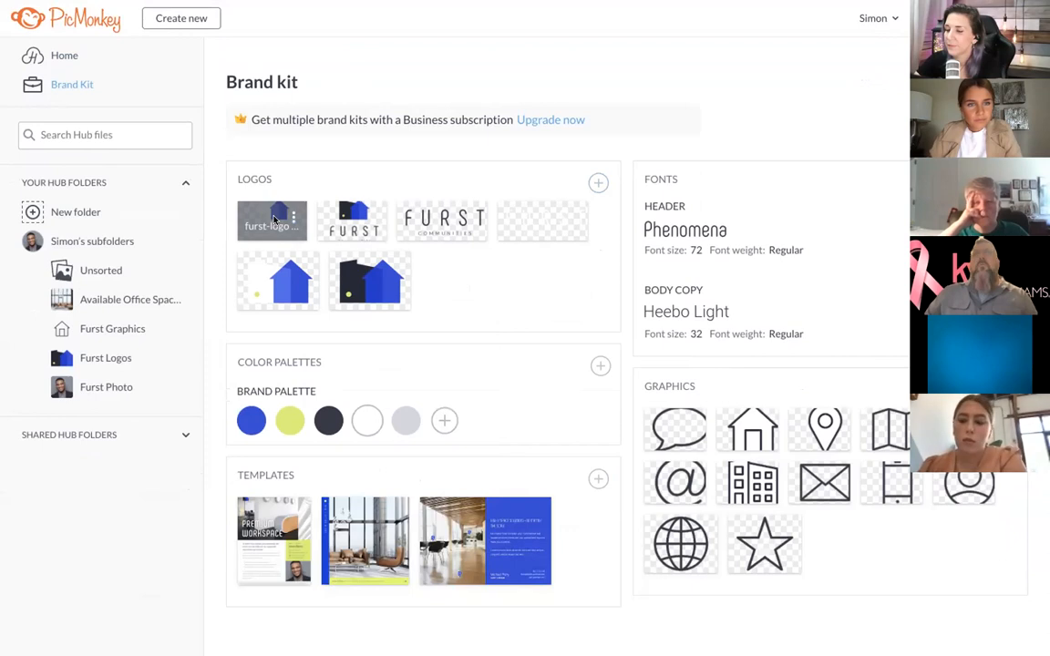
Step: Open the logo "furst-logo copy" from the brand kit for editing
left_click(344, 213)
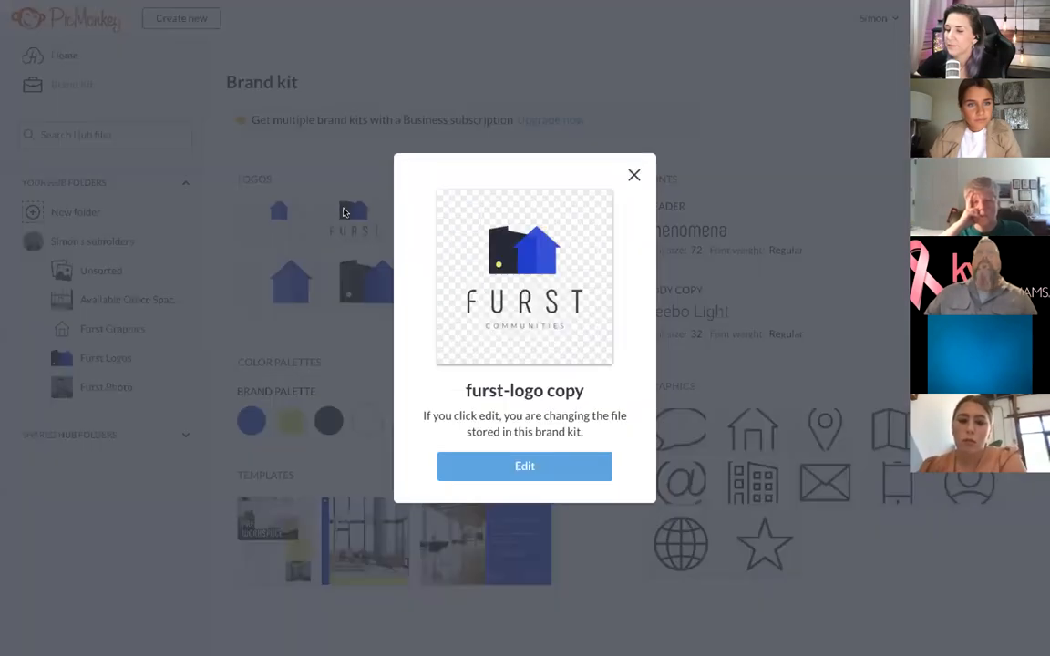
left_click(520, 466)
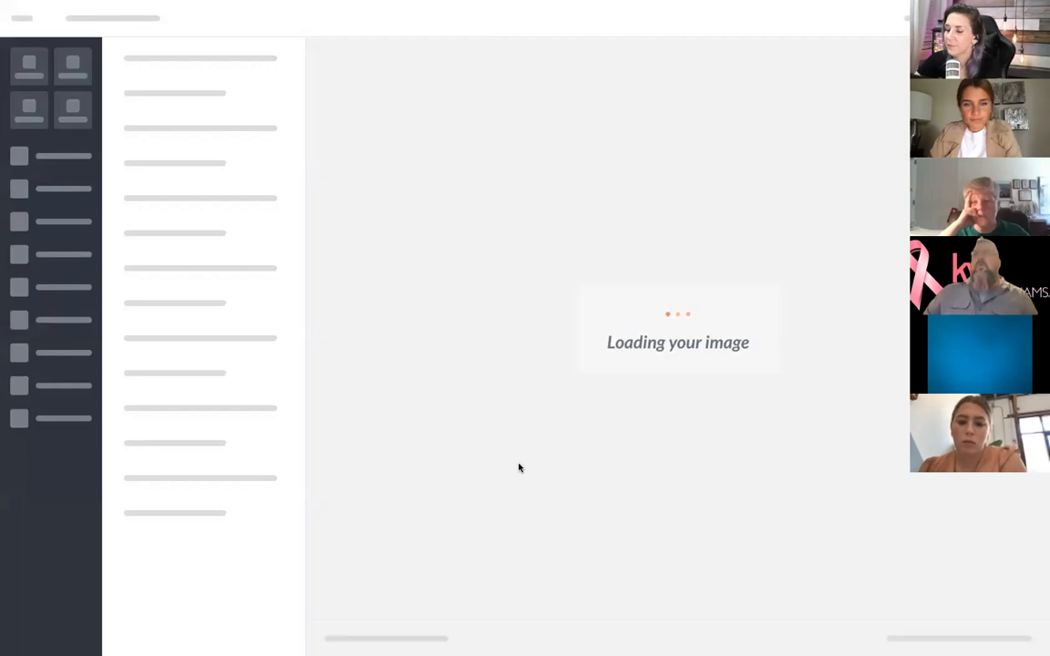
left_click(589, 216)
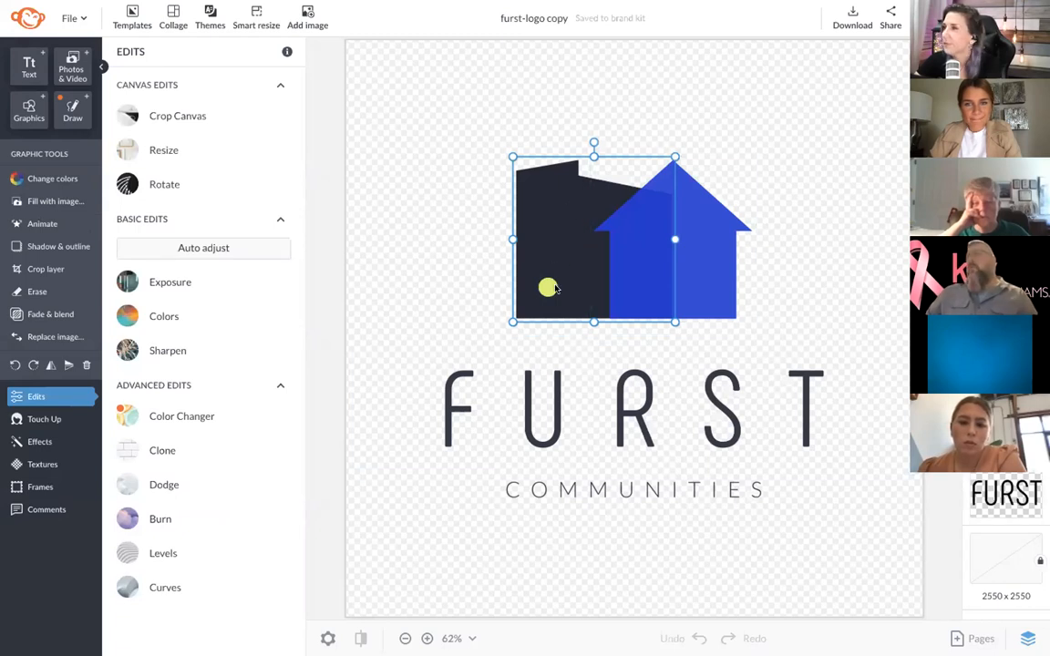
left_click(341, 109)
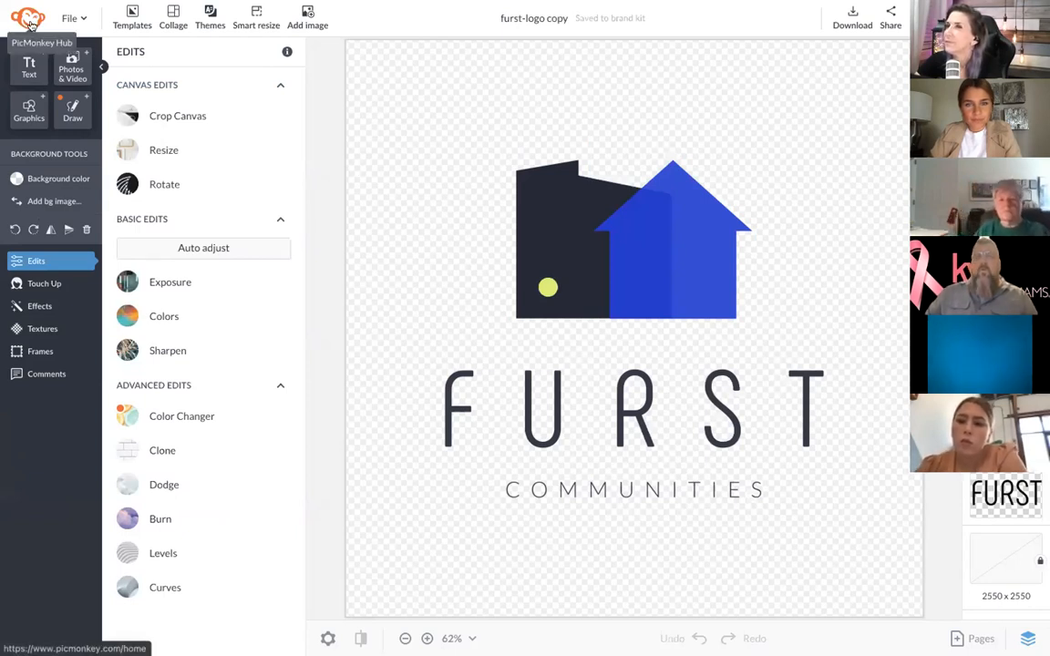
left_click(73, 20)
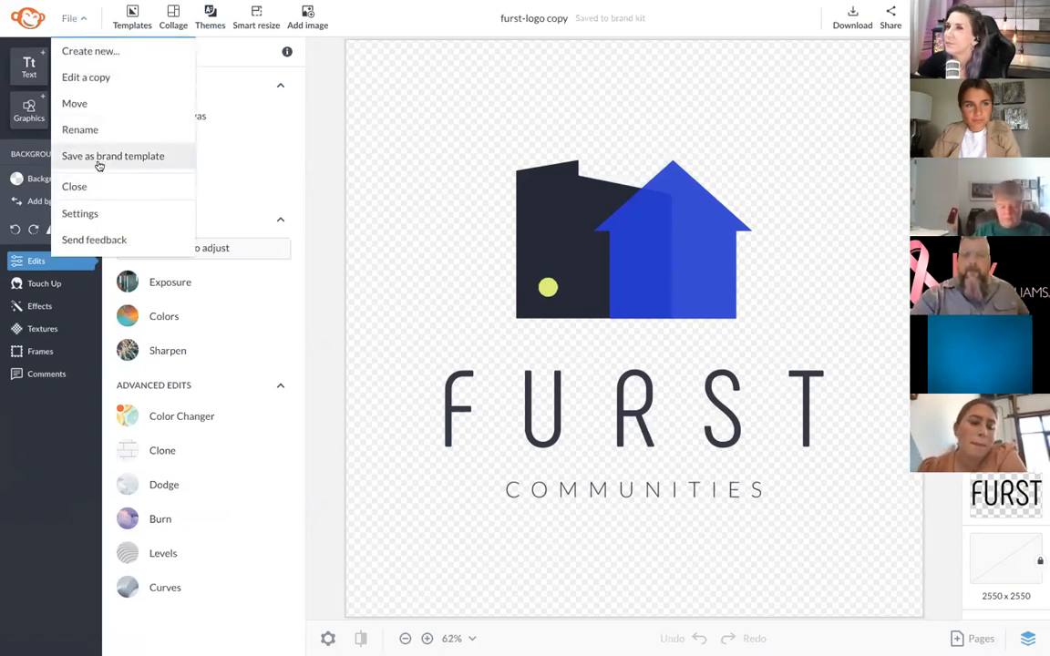
left_click(78, 15)
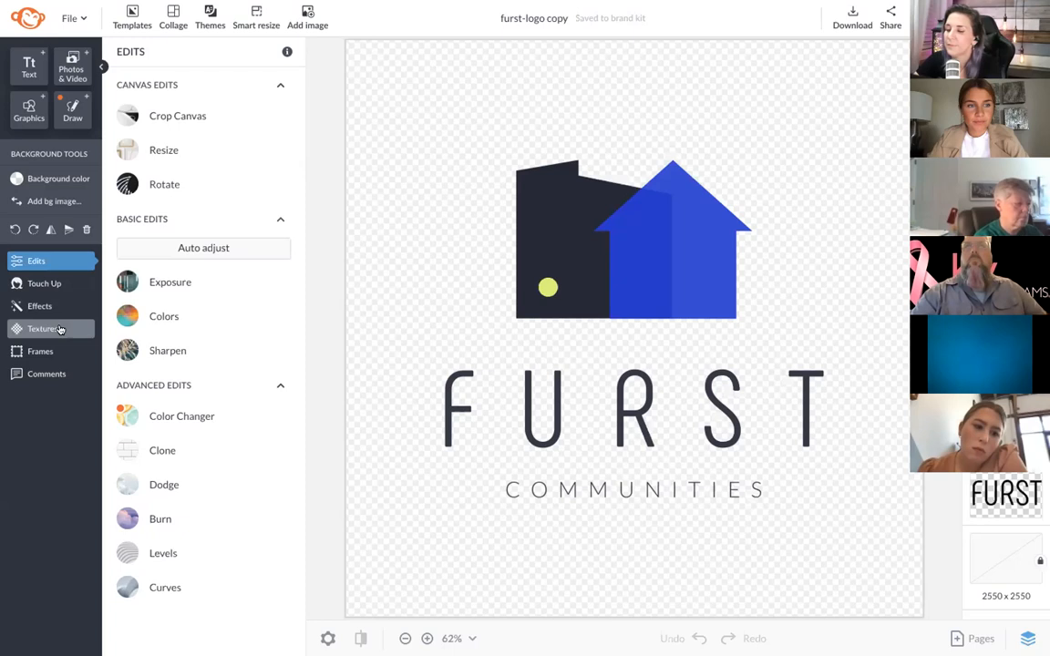
Step: Try blue and purple Color Gradients textures with a 0% fade on the logo's dark building layer, and cancel them
left_click(538, 241)
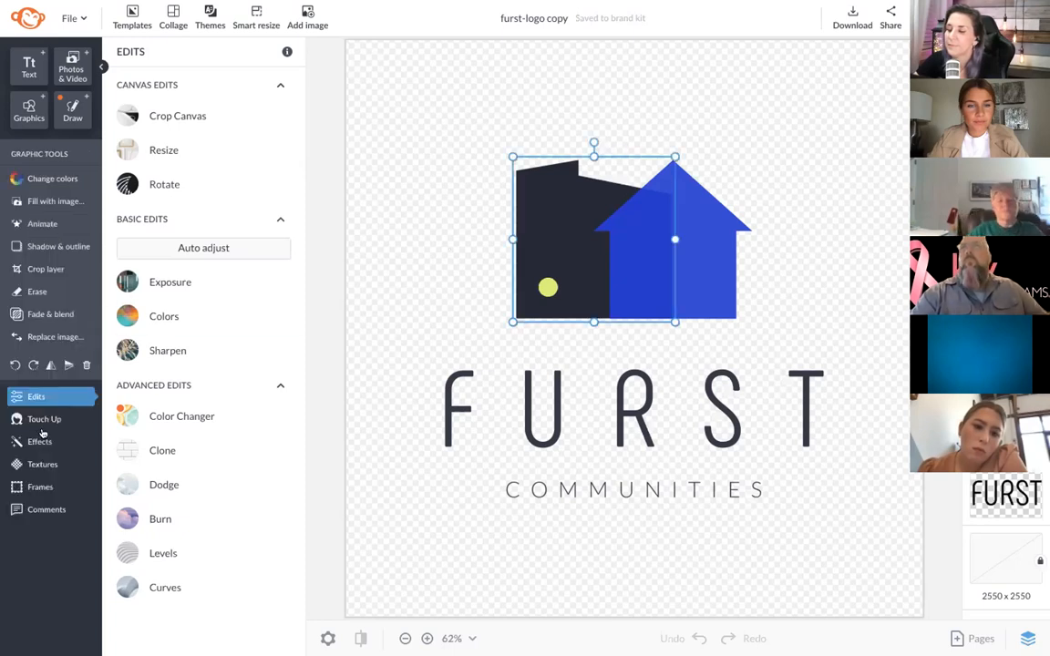
left_click(45, 465)
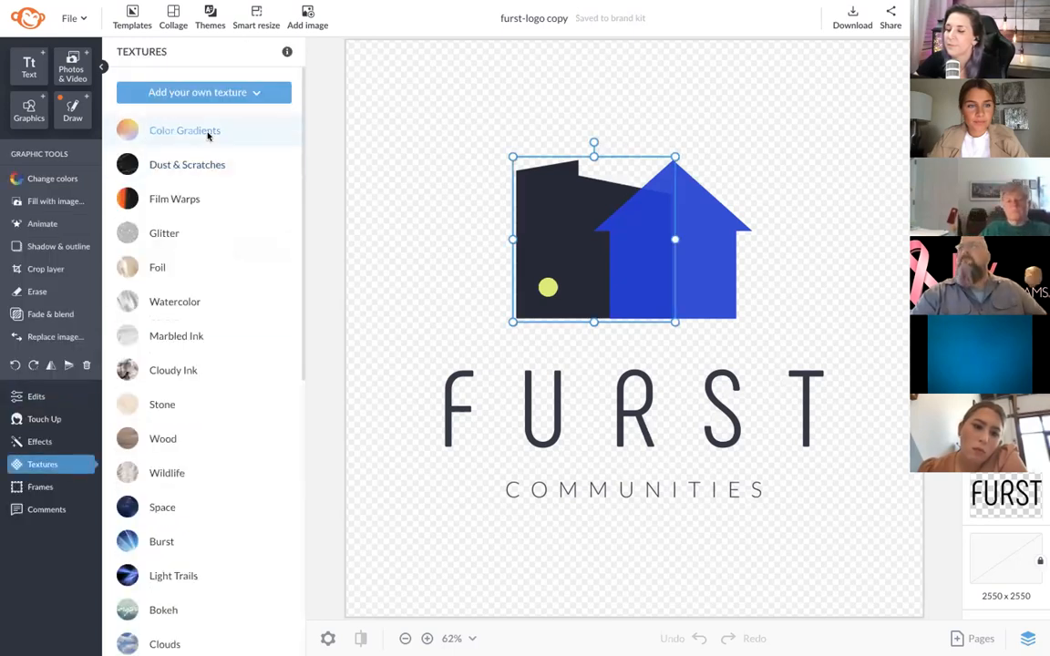
left_click(185, 131)
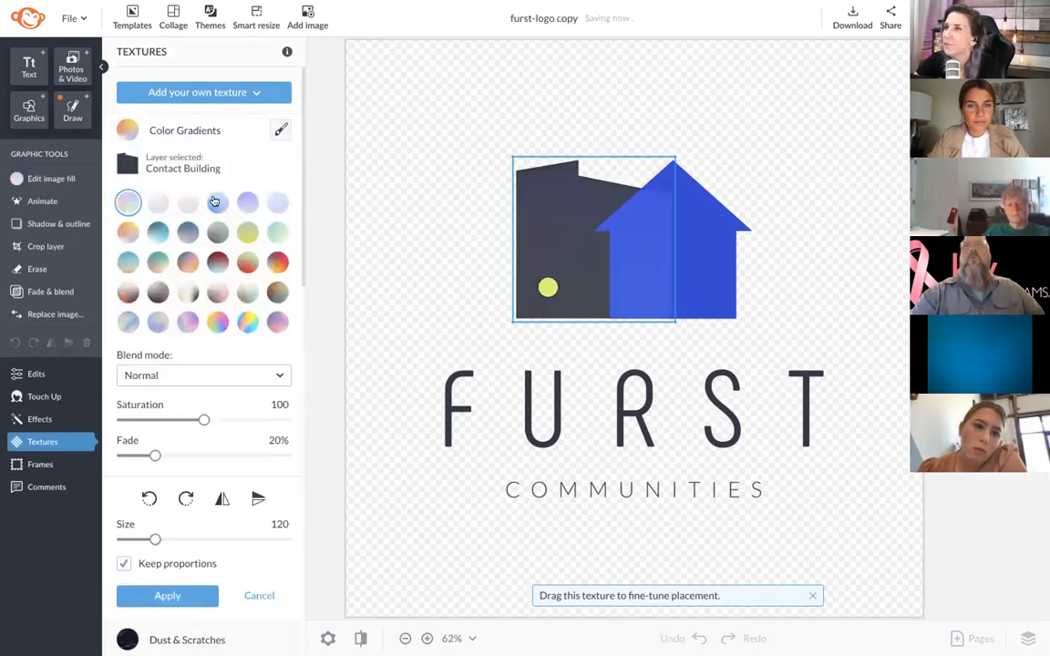
left_click(214, 202)
left_click_drag(155, 455, 123, 455)
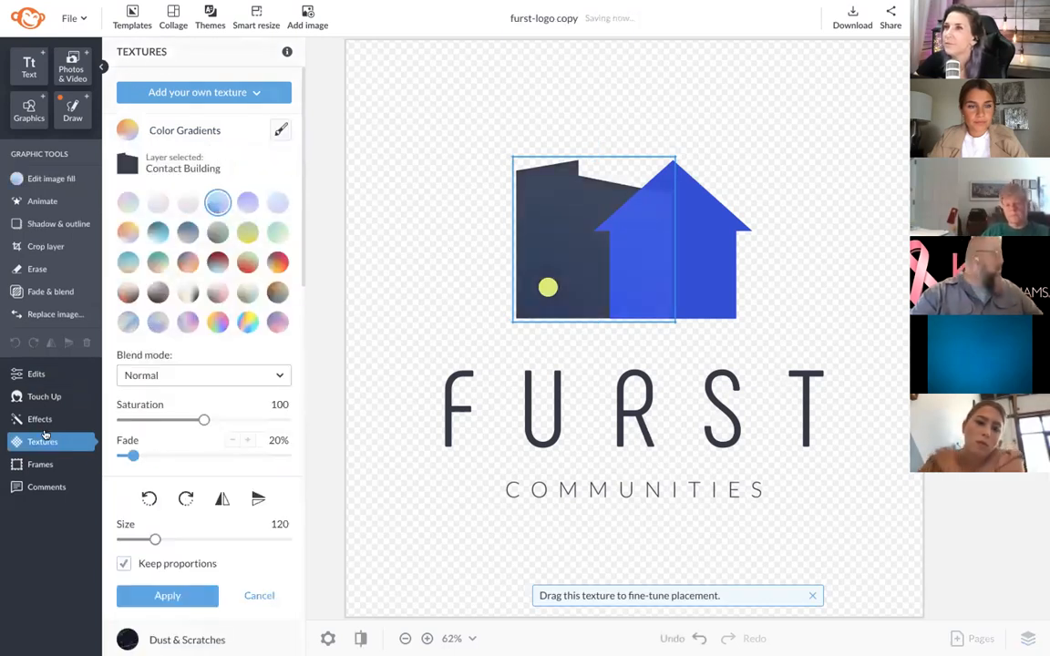
scroll(183, 357, "down", 2)
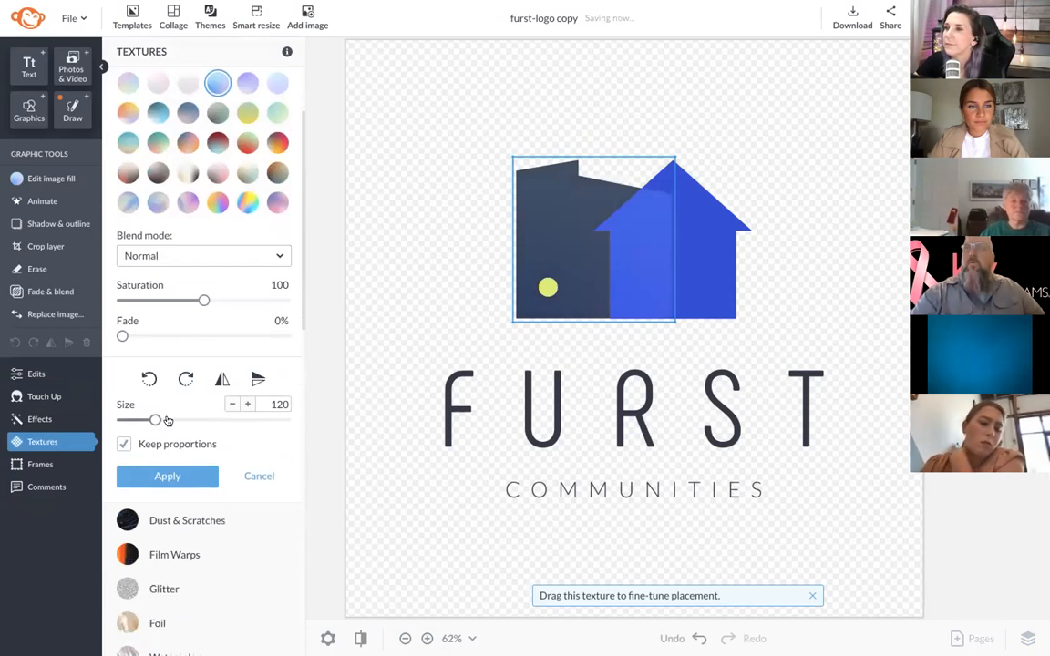
left_click(246, 85)
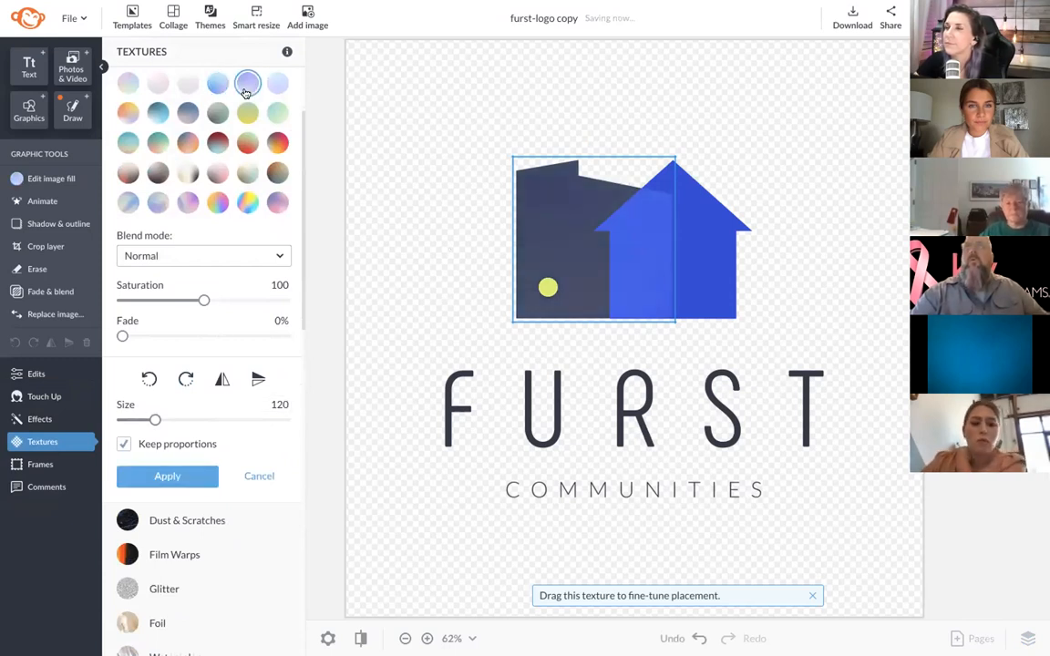
left_click(259, 475)
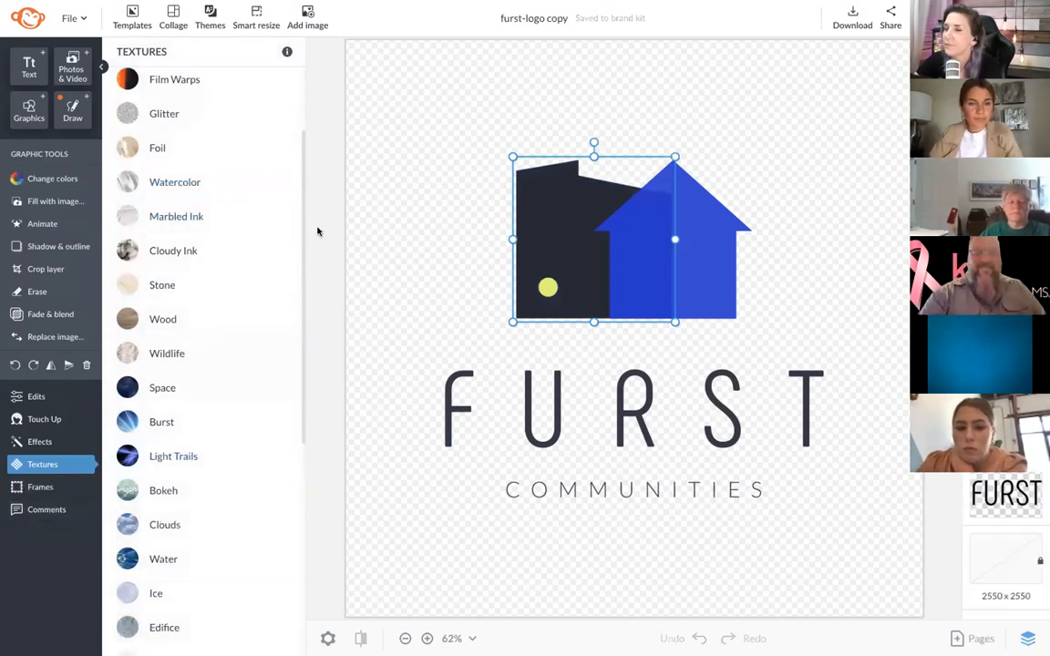
left_click(337, 146)
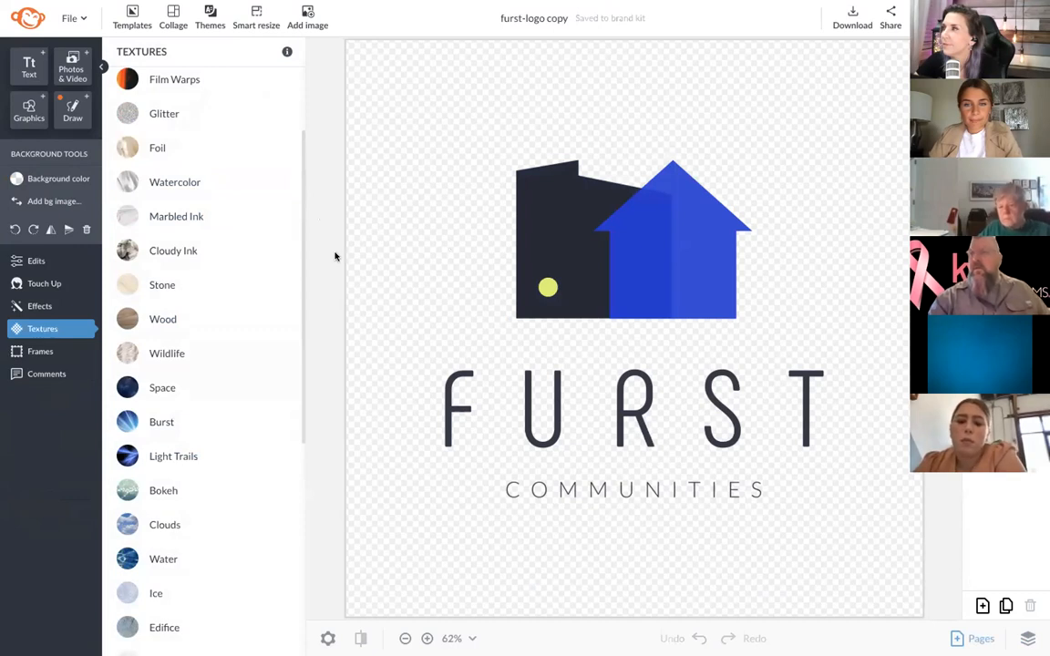
Step: With the dark building selected, browse the Real Estate graphics, from Houses & Real Estate through Vacation Rental
left_click(533, 171)
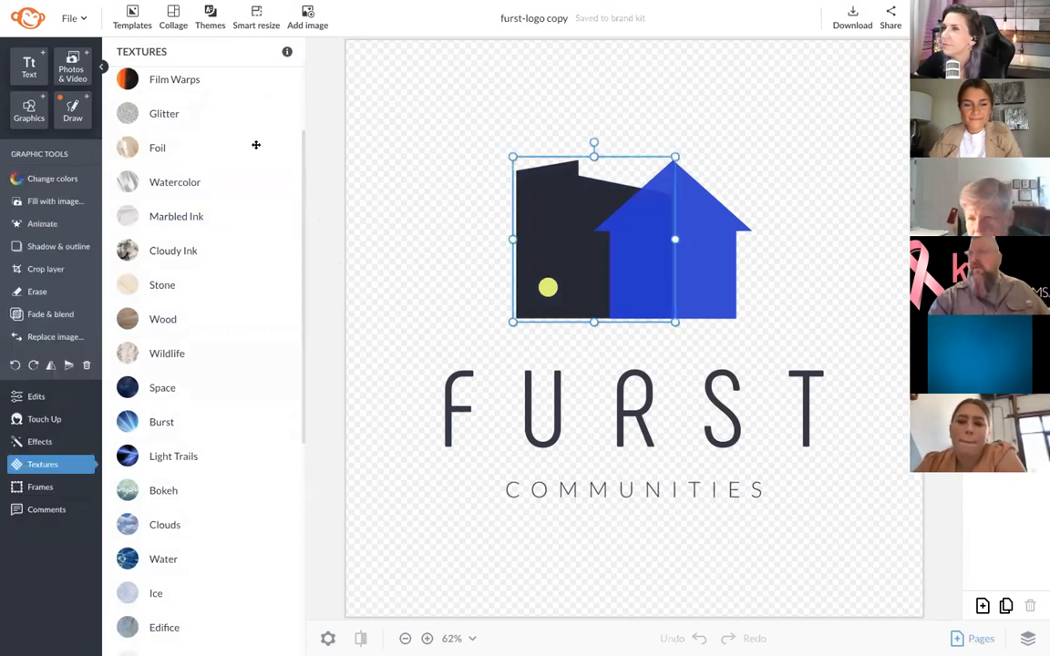
left_click(27, 108)
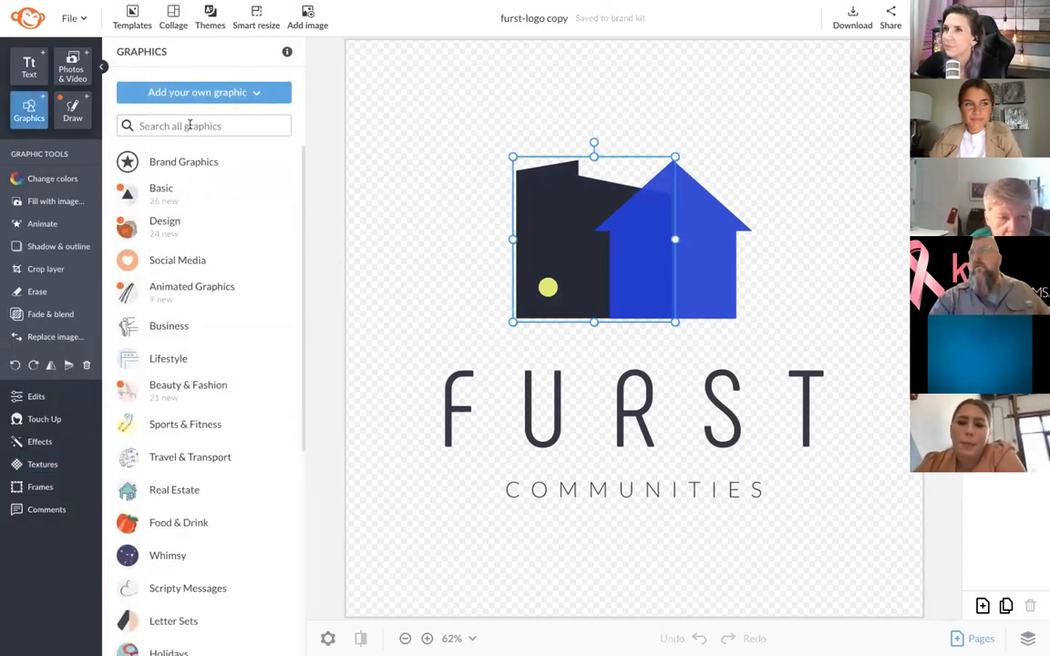
scroll(216, 394, "down", 3)
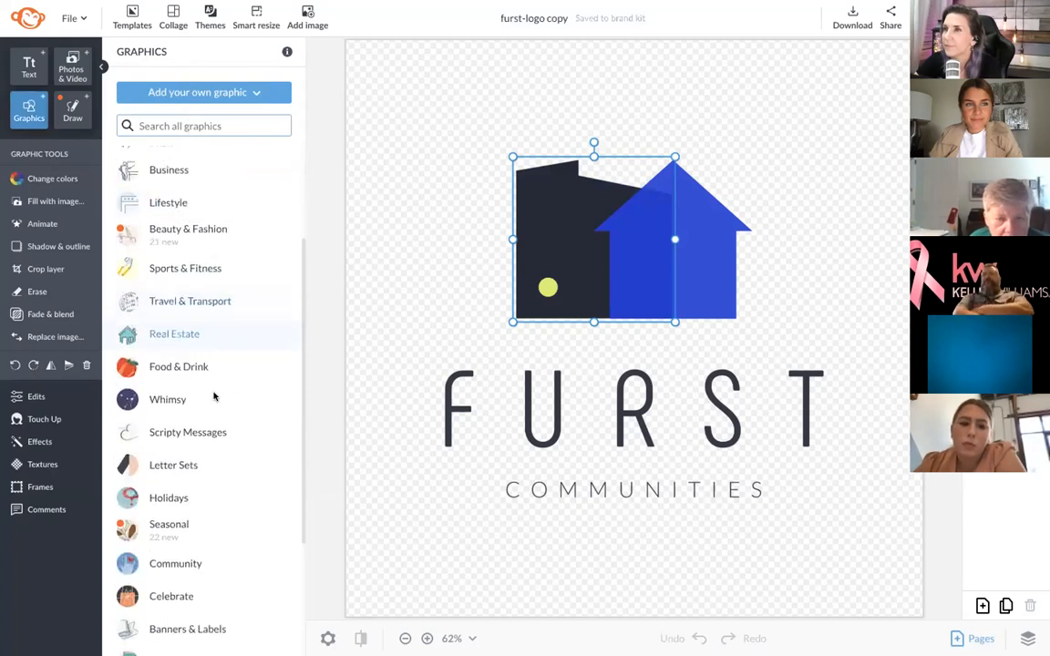
left_click(183, 337)
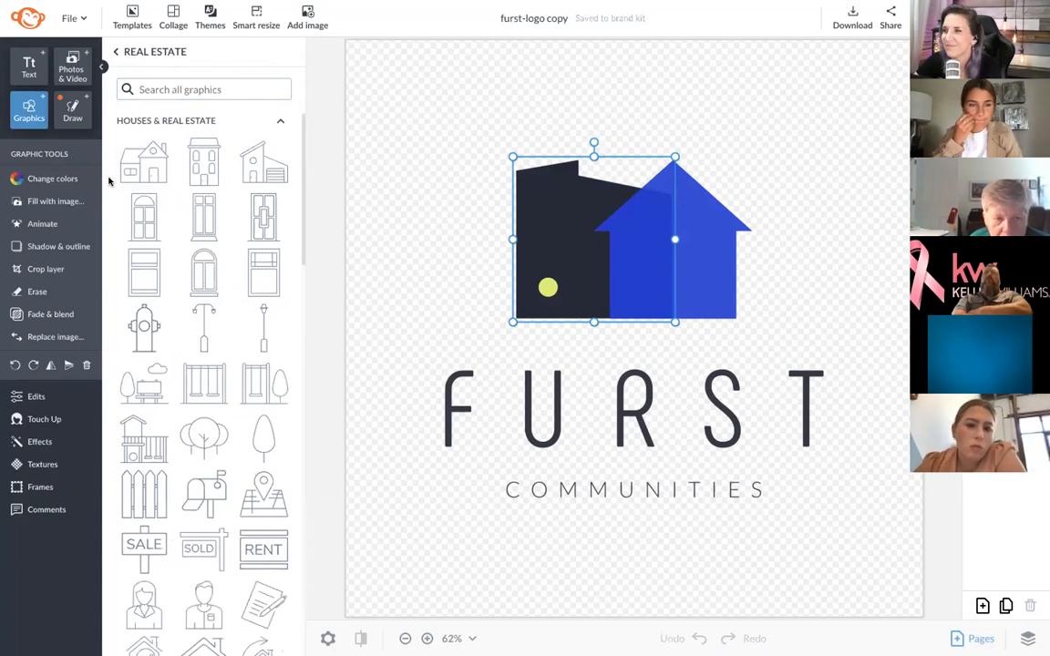
scroll(109, 181, "down", 3)
scroll(109, 181, "down", 10)
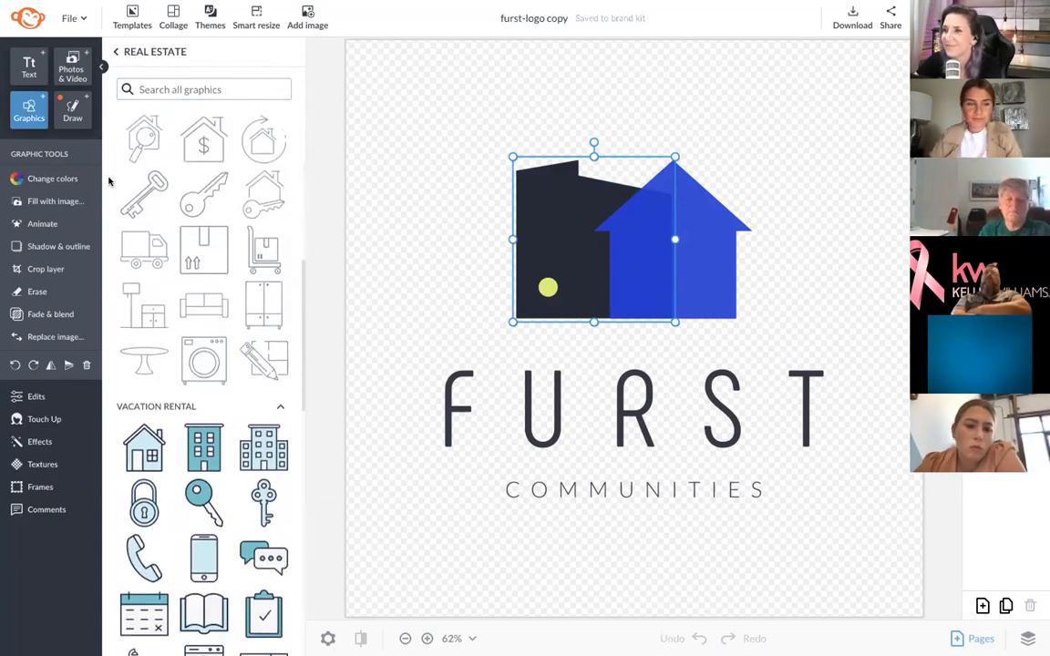
scroll(108, 181, "down", 3)
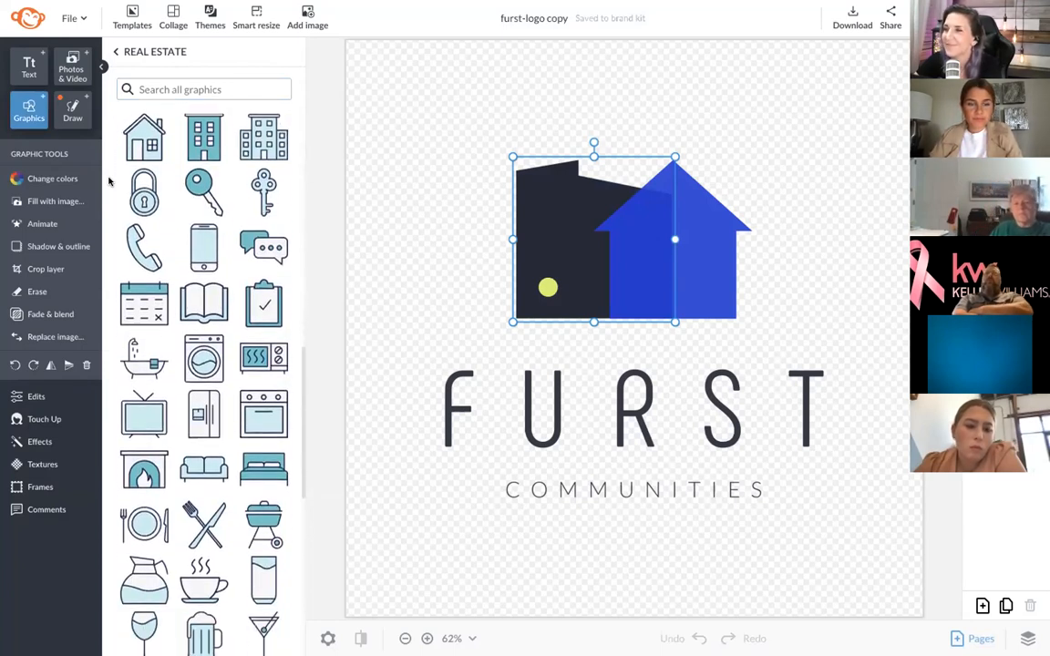
scroll(108, 182, "down", 7)
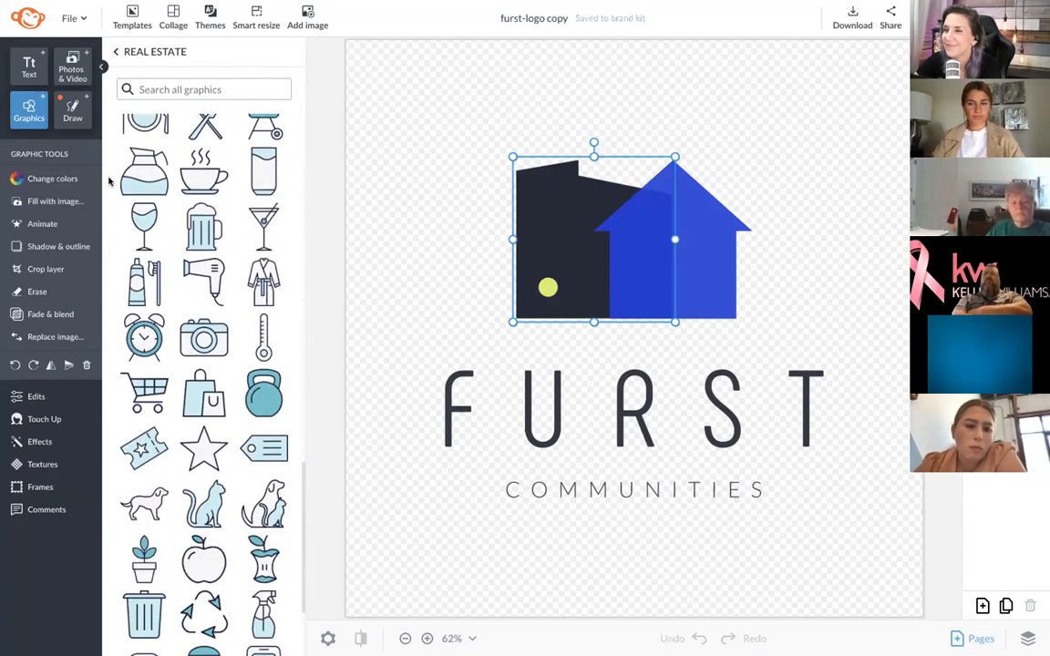
scroll(109, 182, "down", 1)
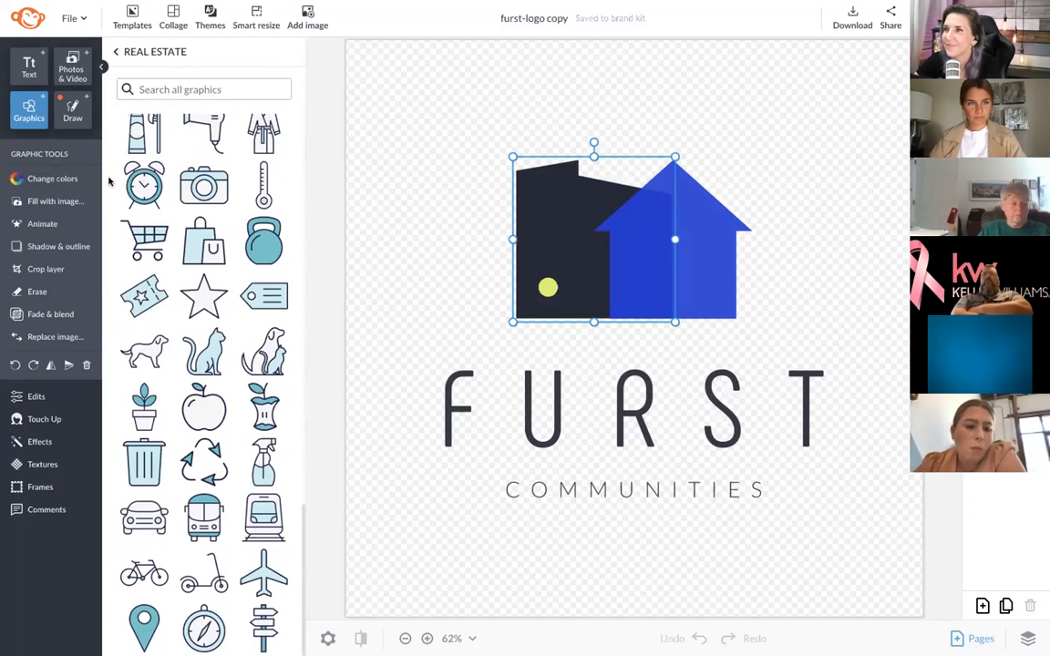
scroll(108, 182, "up", 10)
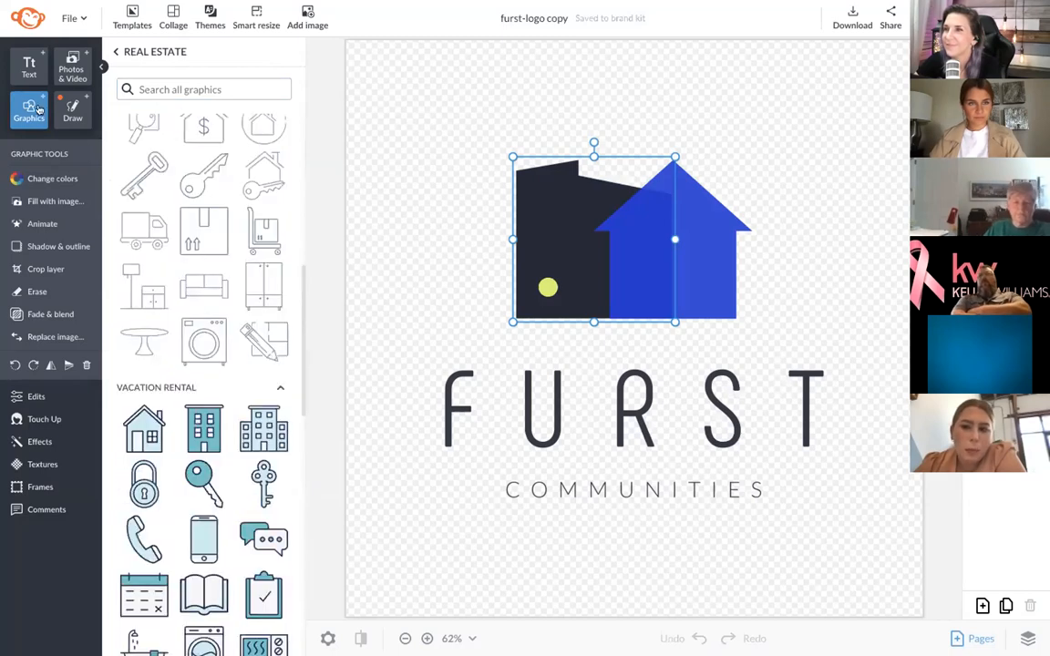
Step: Look through the brand fonts and the ready-made text layouts
left_click(29, 73)
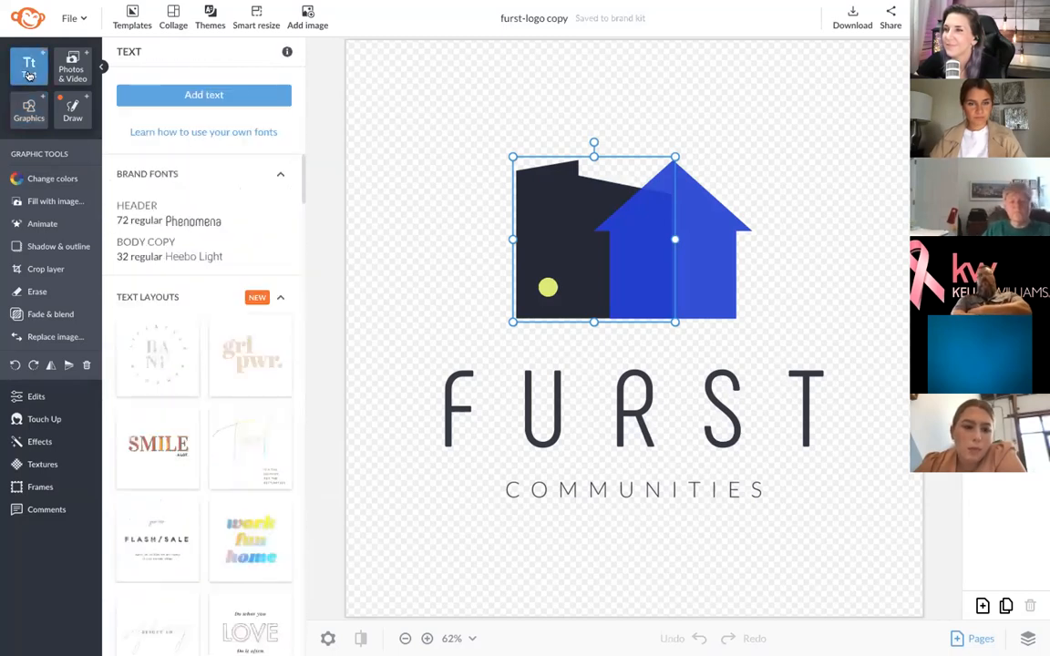
scroll(229, 229, "down", 5)
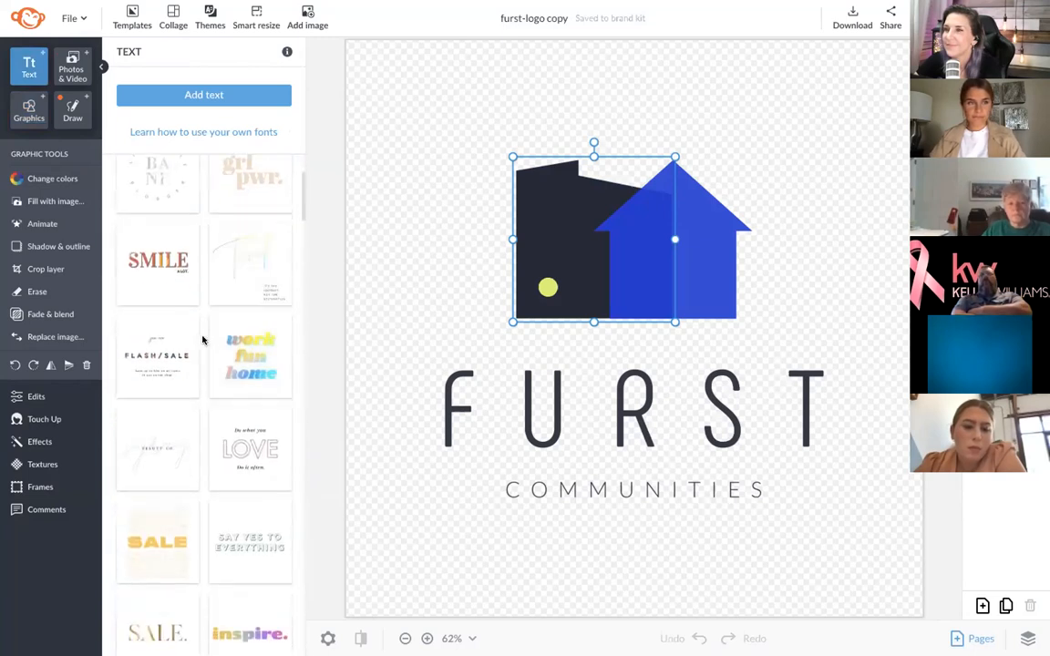
scroll(203, 340, "down", 1)
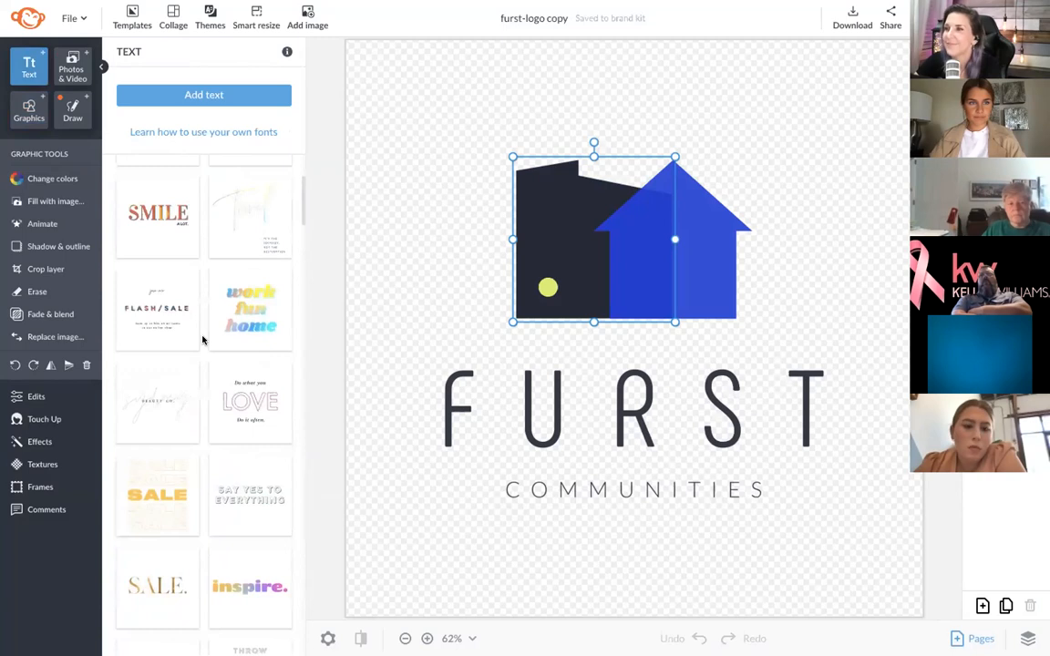
scroll(204, 273, "up", 5)
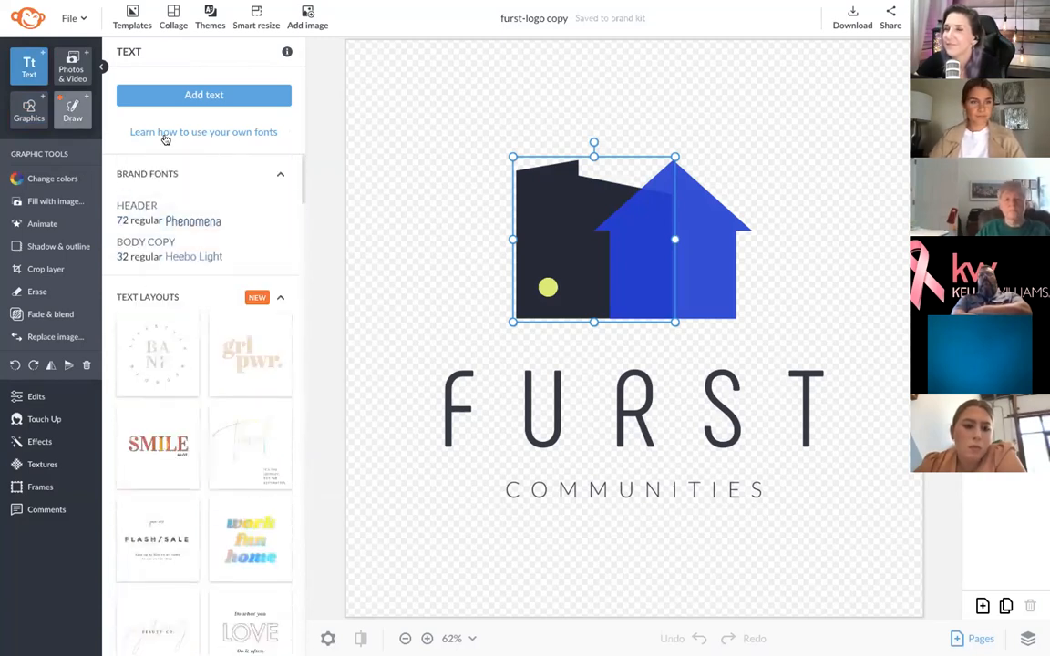
Step: Try a new placeholder text box on the logo, browse the sans serif fonts, and leave the text unedited
left_click(202, 96)
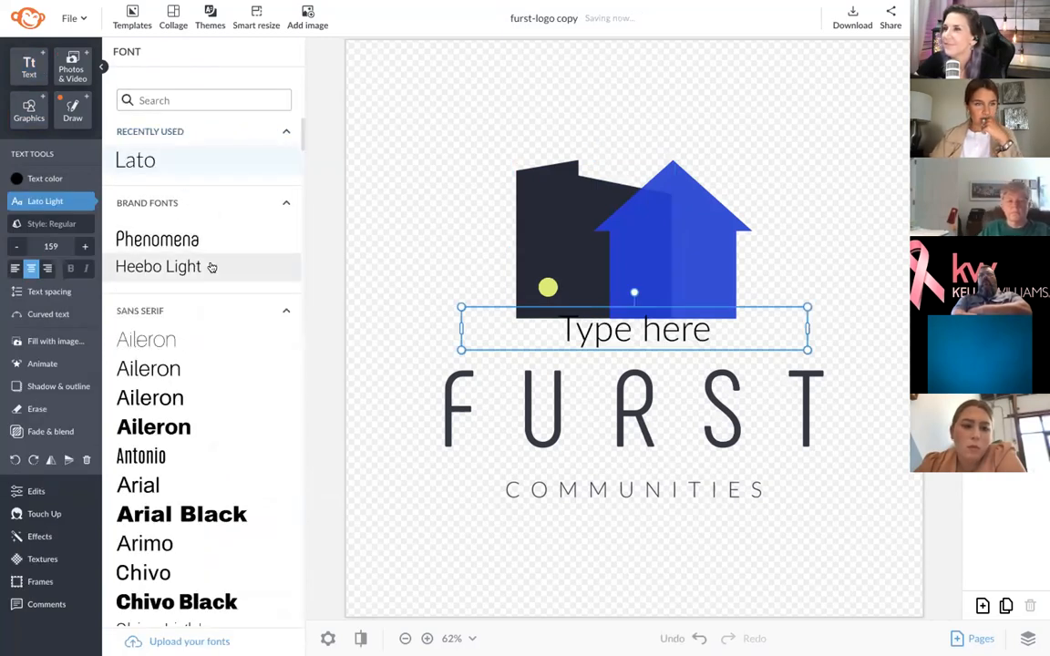
scroll(210, 362, "down", 10)
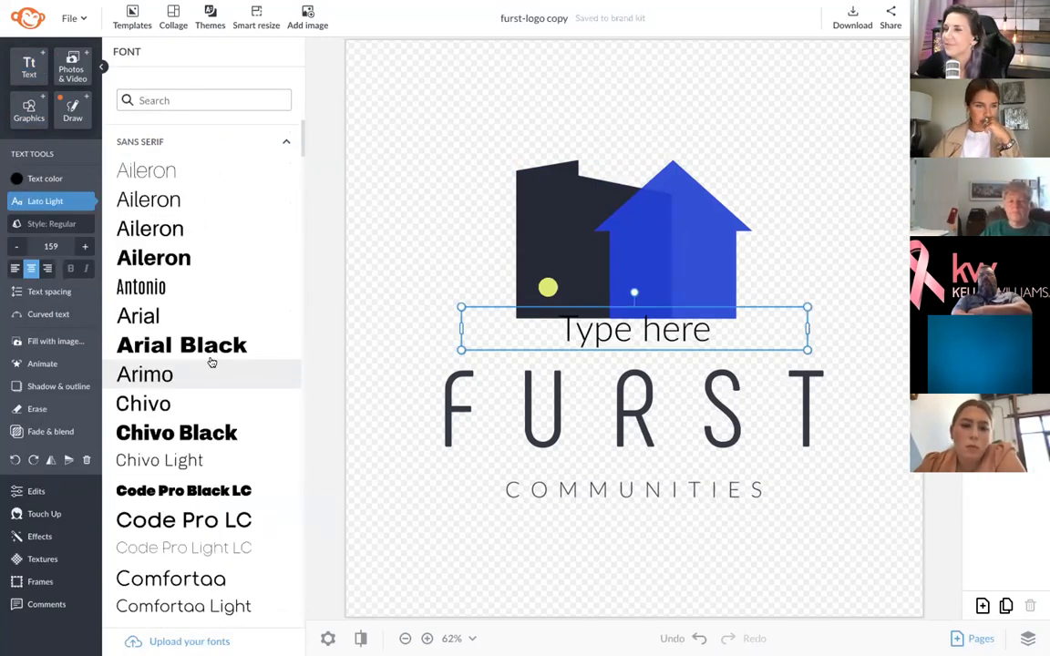
scroll(211, 362, "down", 8)
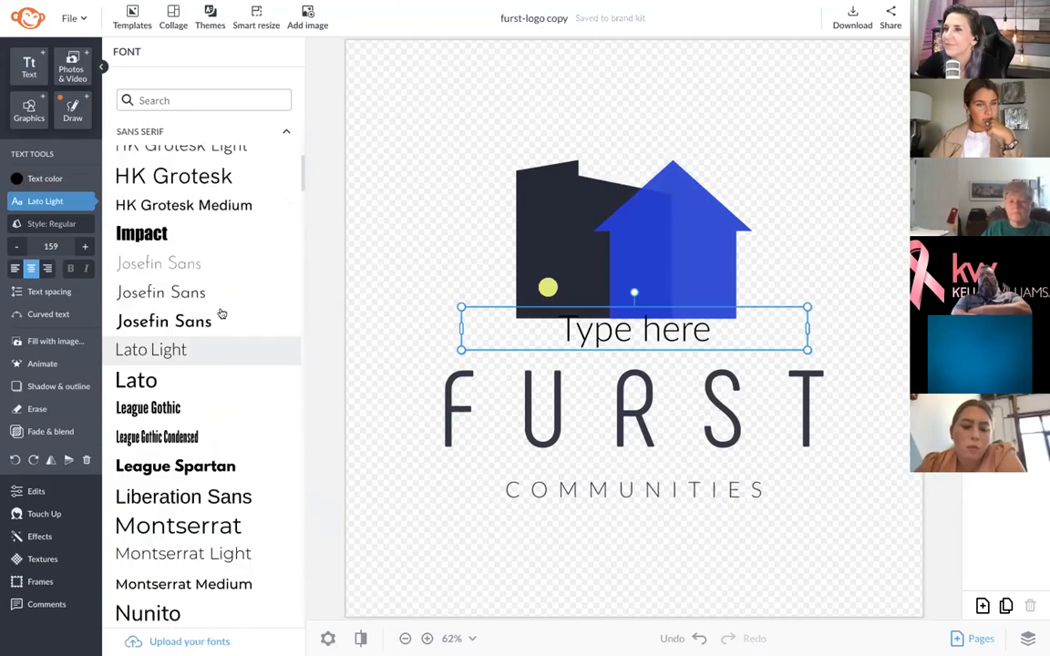
scroll(233, 290, "down", 6)
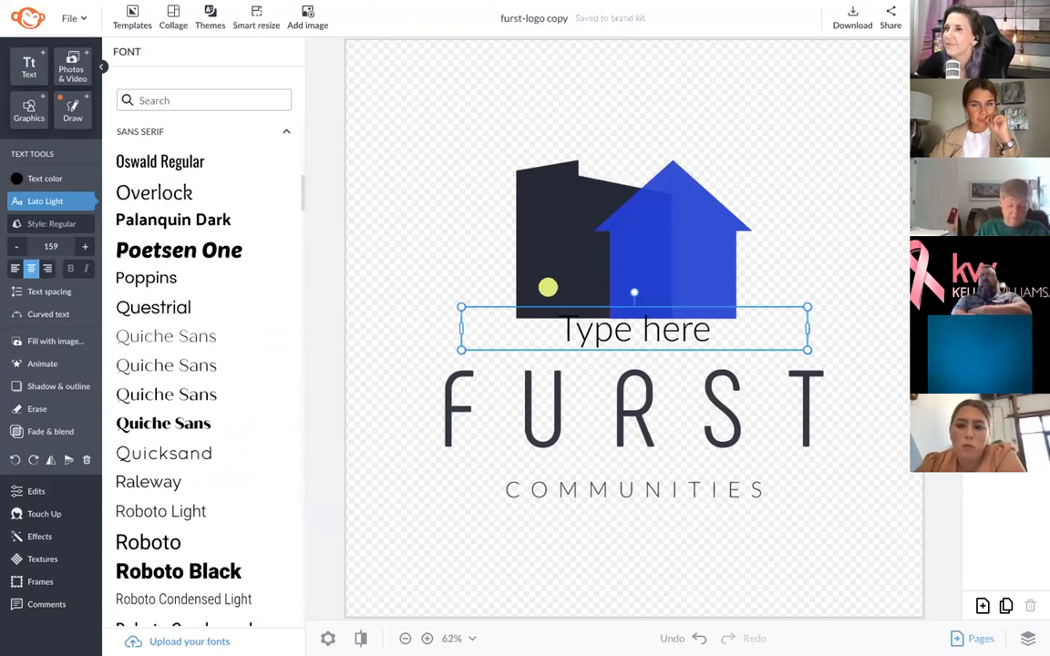
left_click(442, 328)
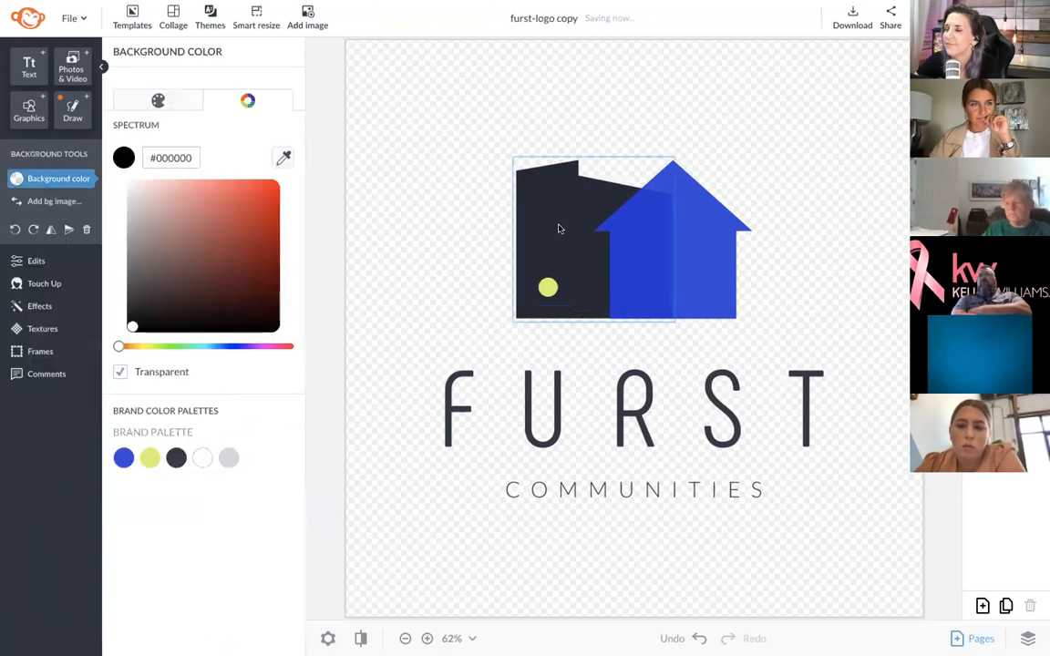
left_click(558, 224)
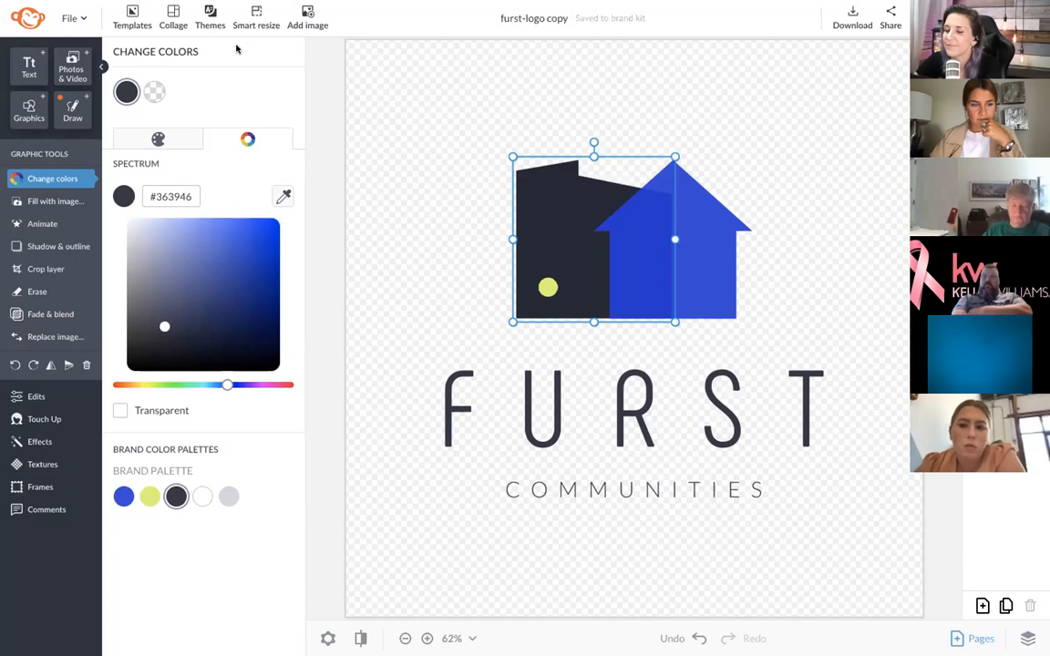
left_click(71, 18)
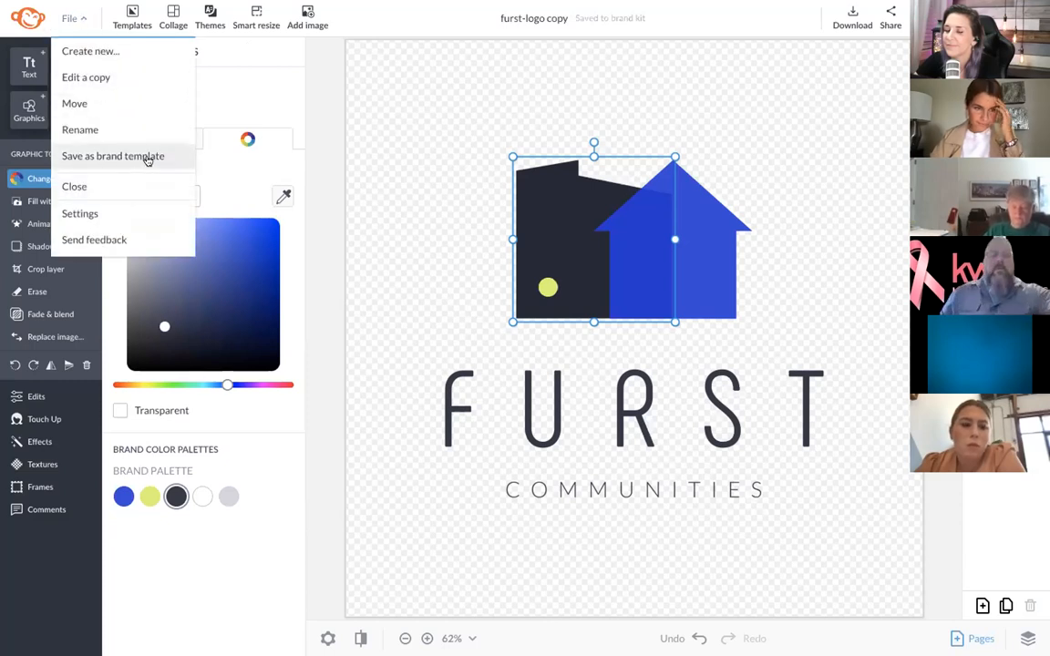
left_click(319, 155)
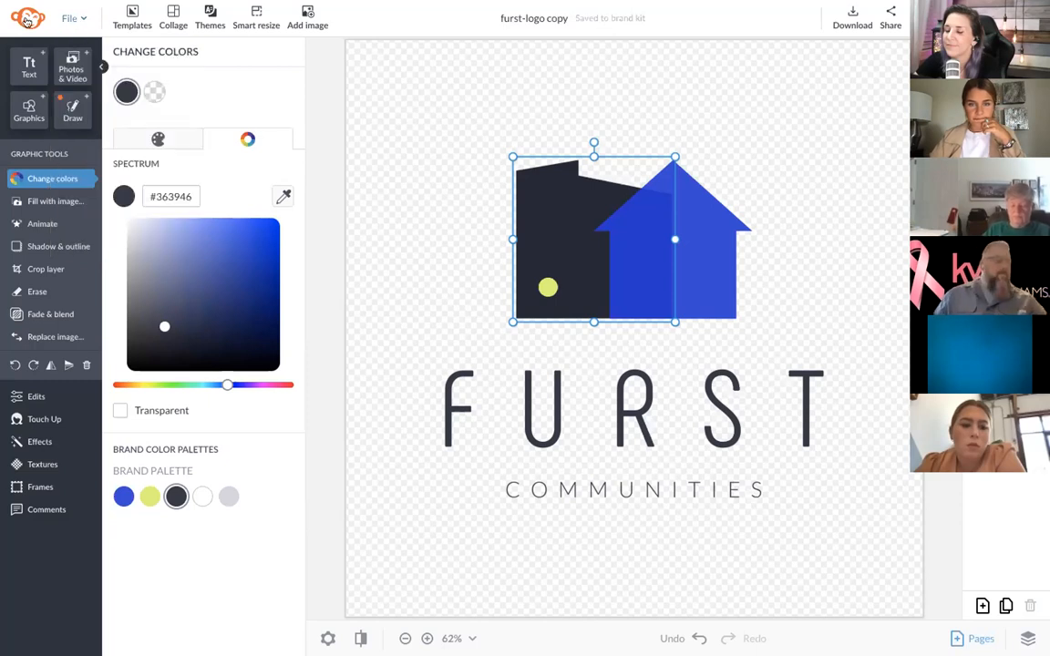
Step: Open the blank canvas presets for a new design and look through the Etsy, Facebook, Instagram, LinkedIn and Medium sizes
left_click(72, 18)
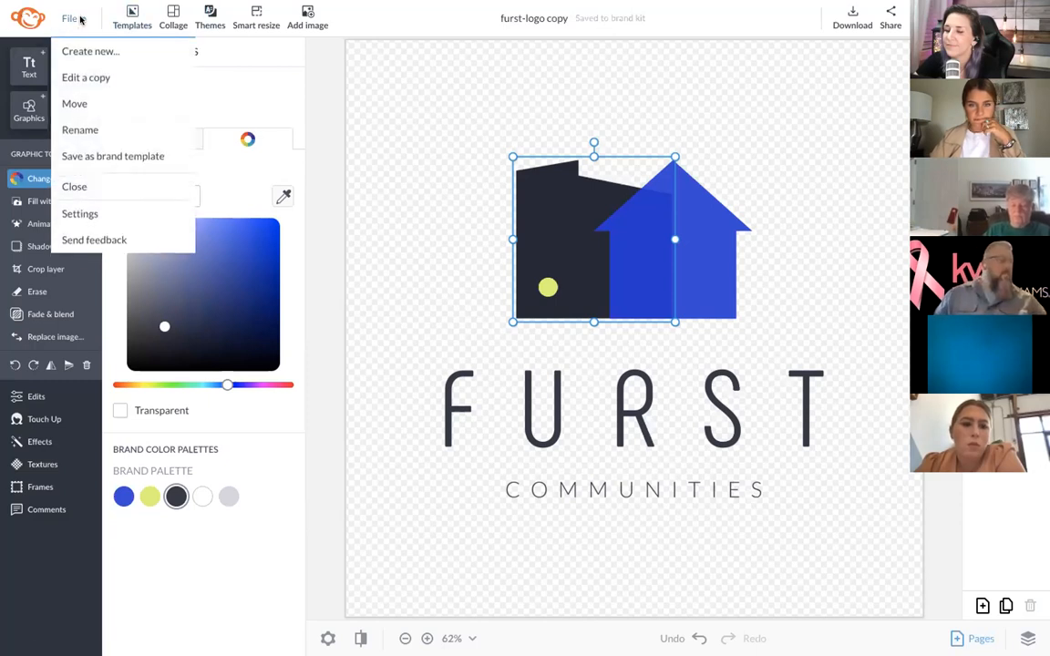
left_click(106, 53)
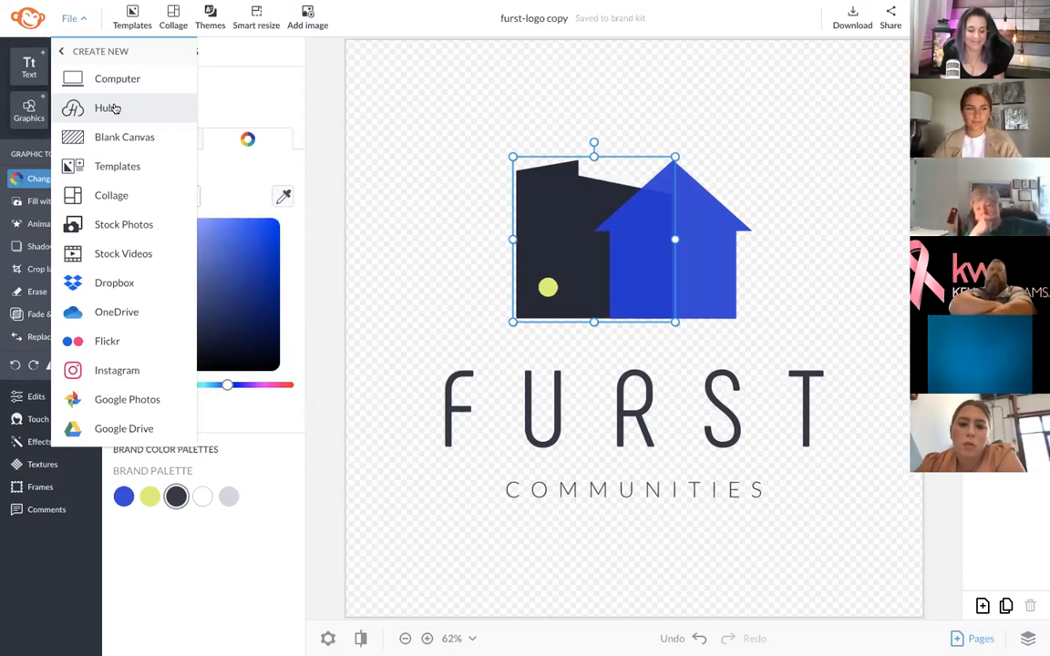
left_click(149, 140)
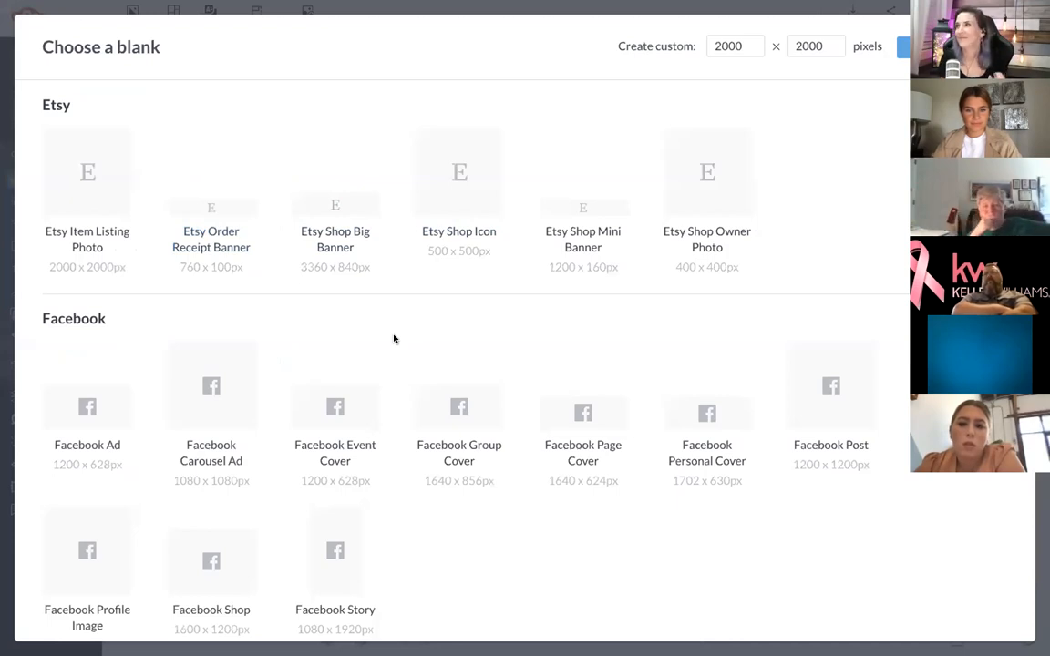
scroll(394, 339, "down", 2)
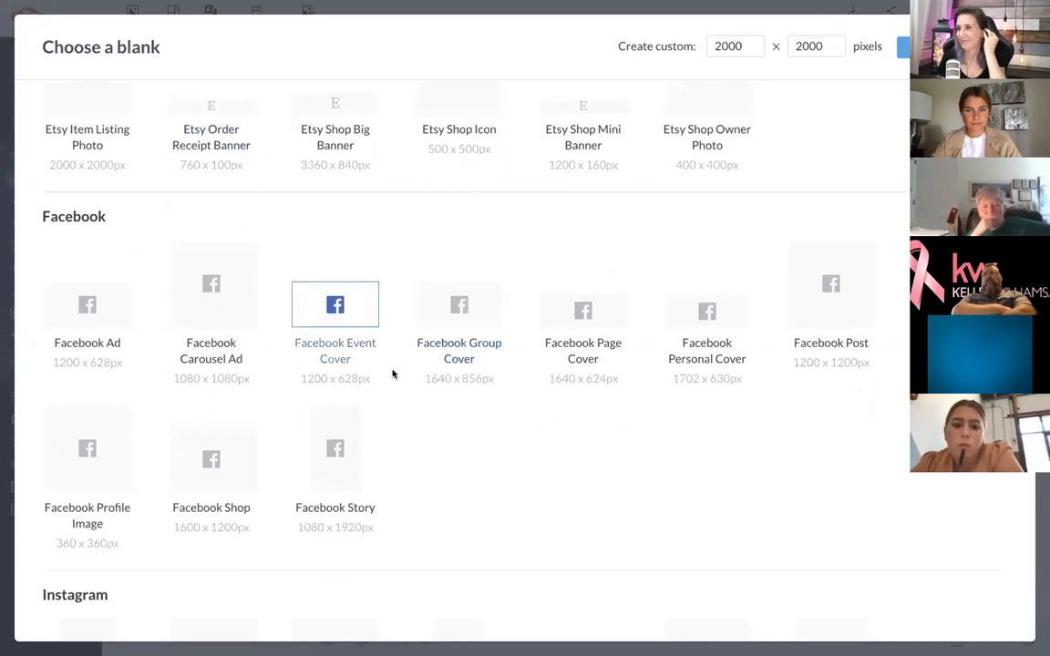
scroll(393, 372, "down", 1)
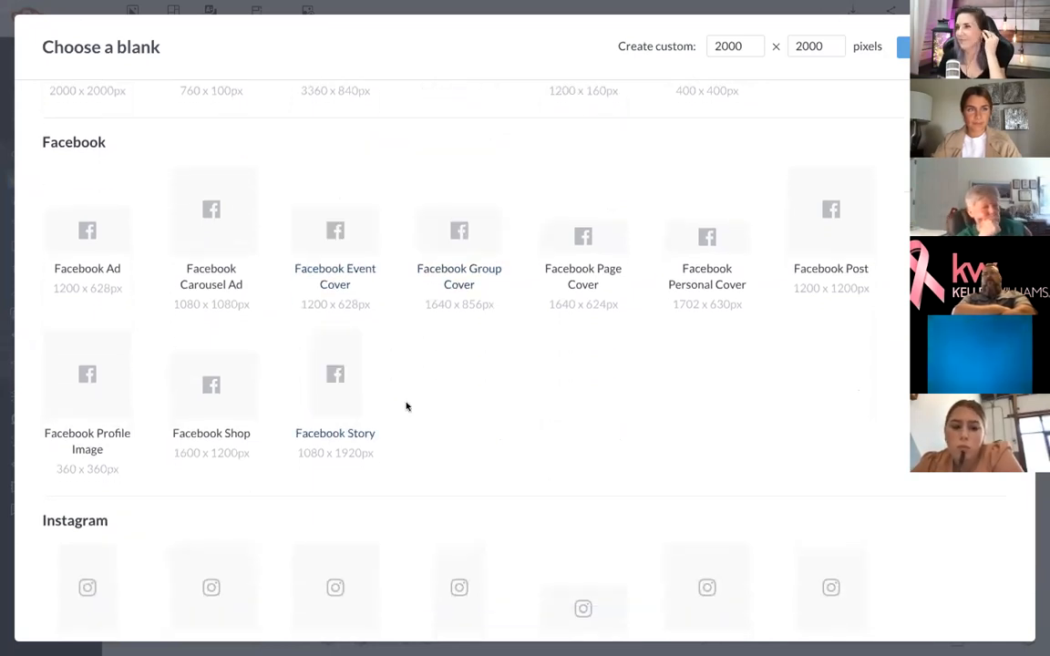
scroll(407, 407, "down", 4)
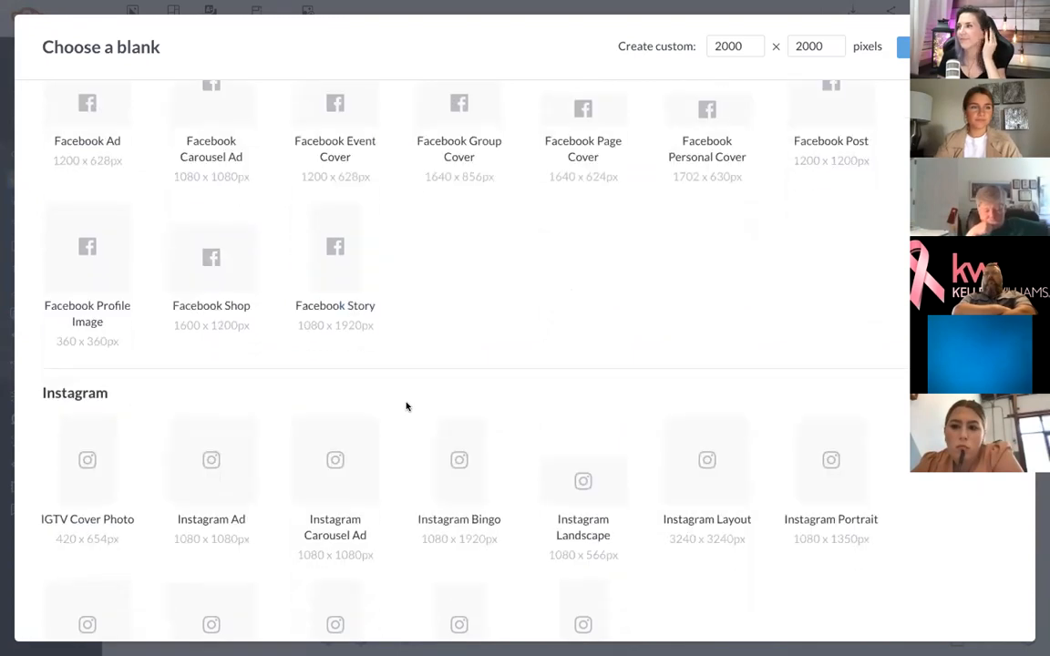
scroll(402, 413, "down", 3)
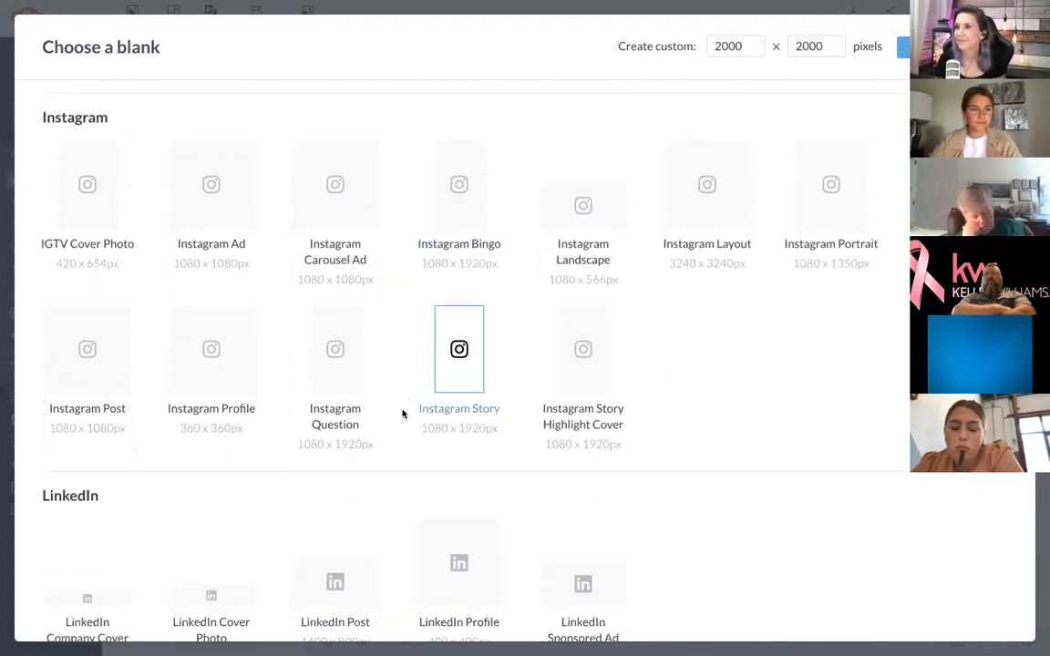
scroll(394, 365, "down", 2)
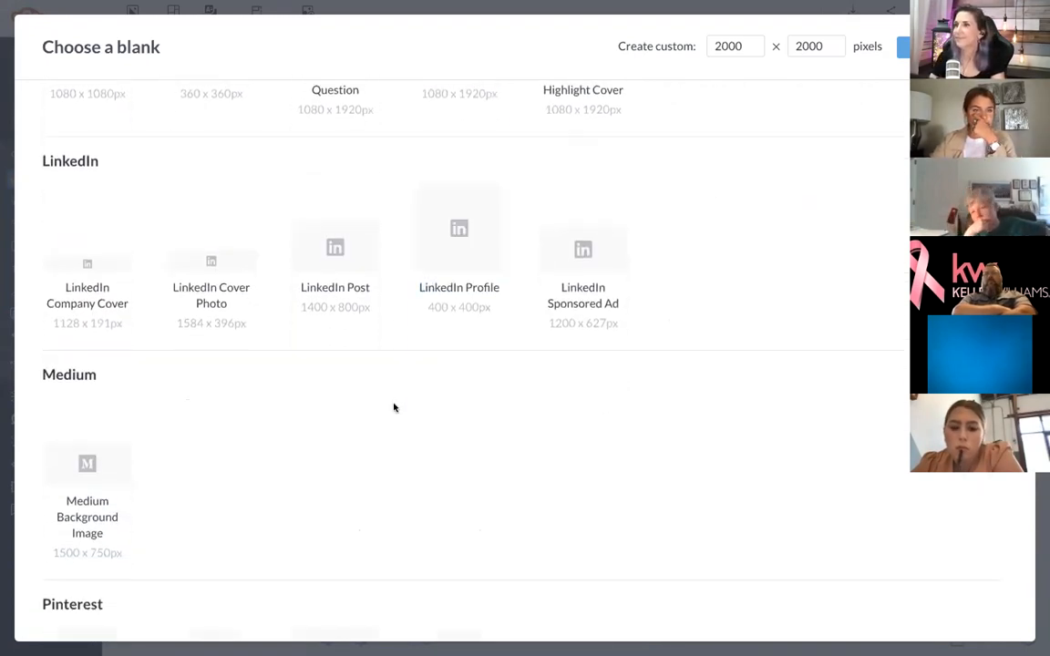
scroll(394, 407, "down", 1)
scroll(394, 408, "down", 1)
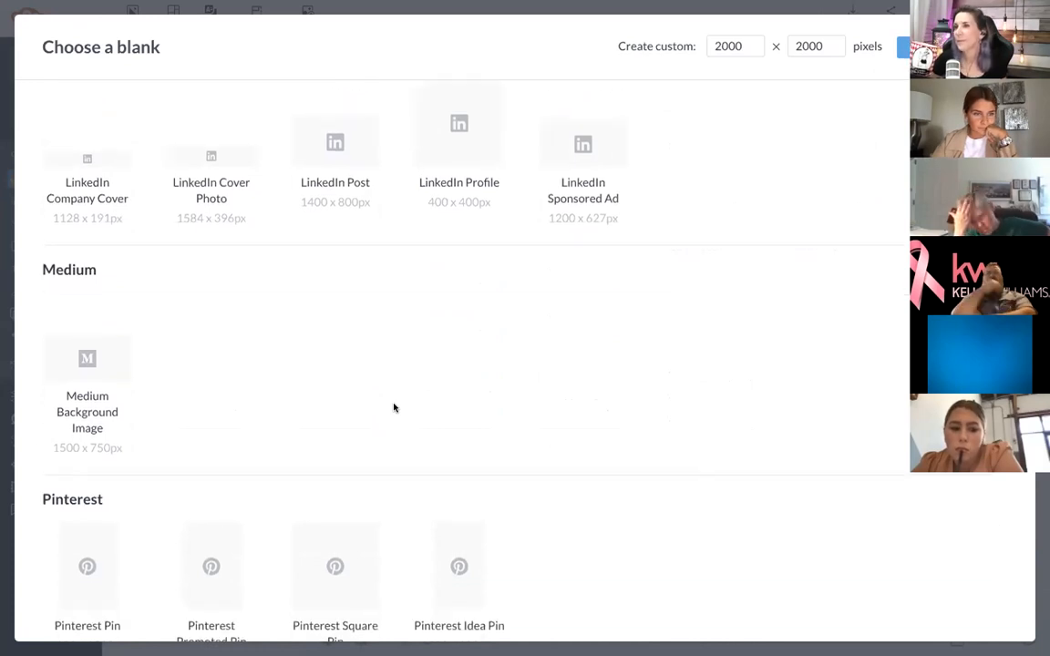
Step: Look through the remaining blank canvas sizes, from Pinterest and Snapchat to YouTube, Zoom and Print Sizes, and leave without choosing one
scroll(415, 292, "down", 3)
scroll(412, 287, "down", 4)
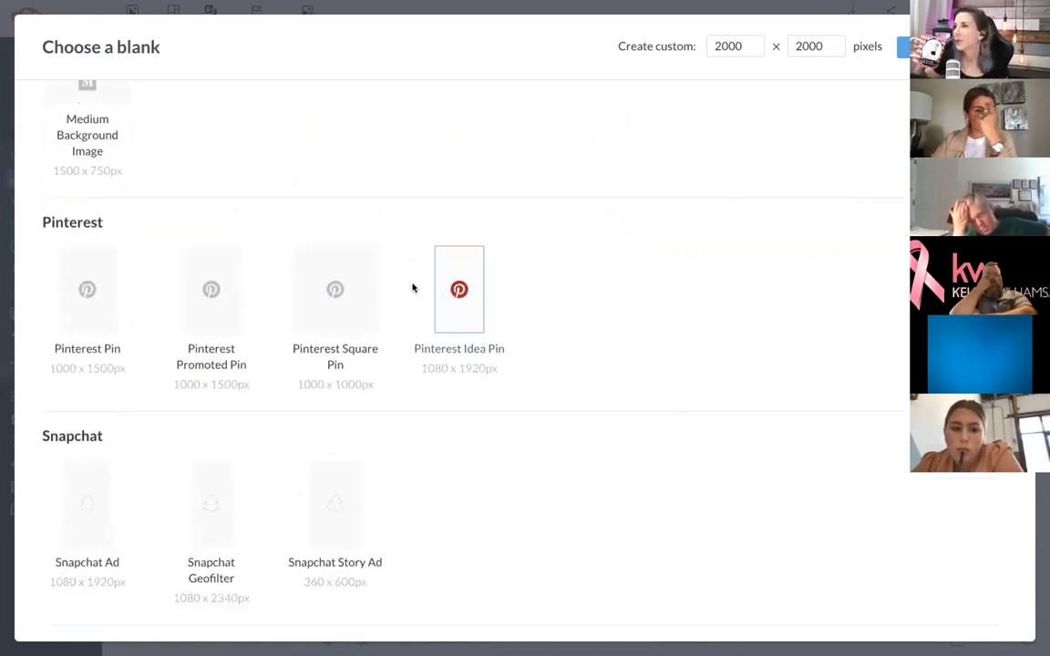
scroll(415, 357, "down", 8)
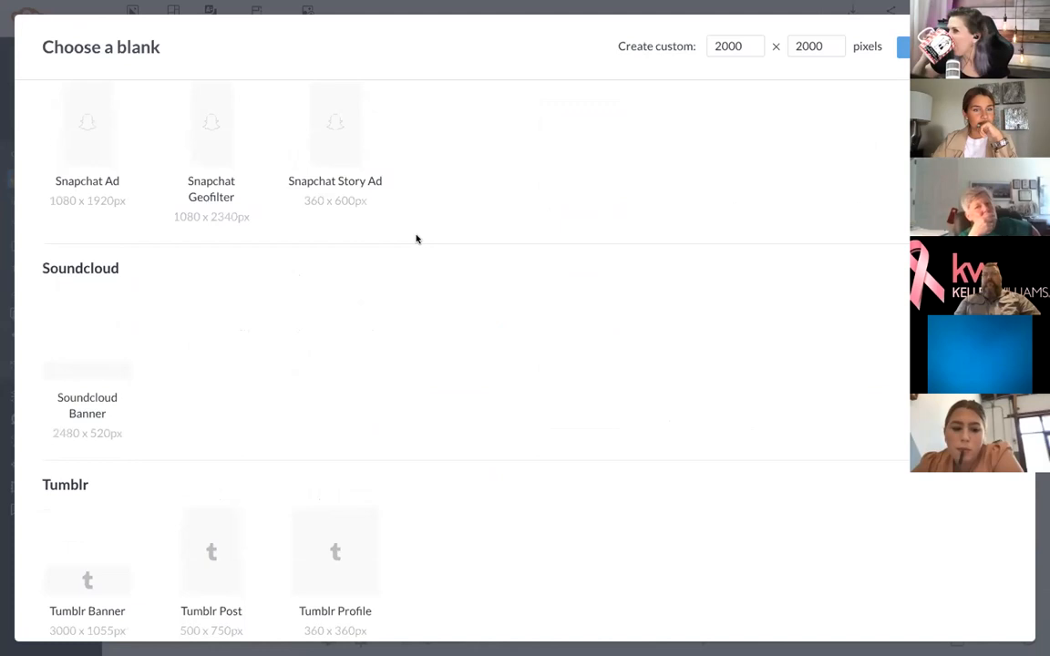
scroll(425, 353, "down", 3)
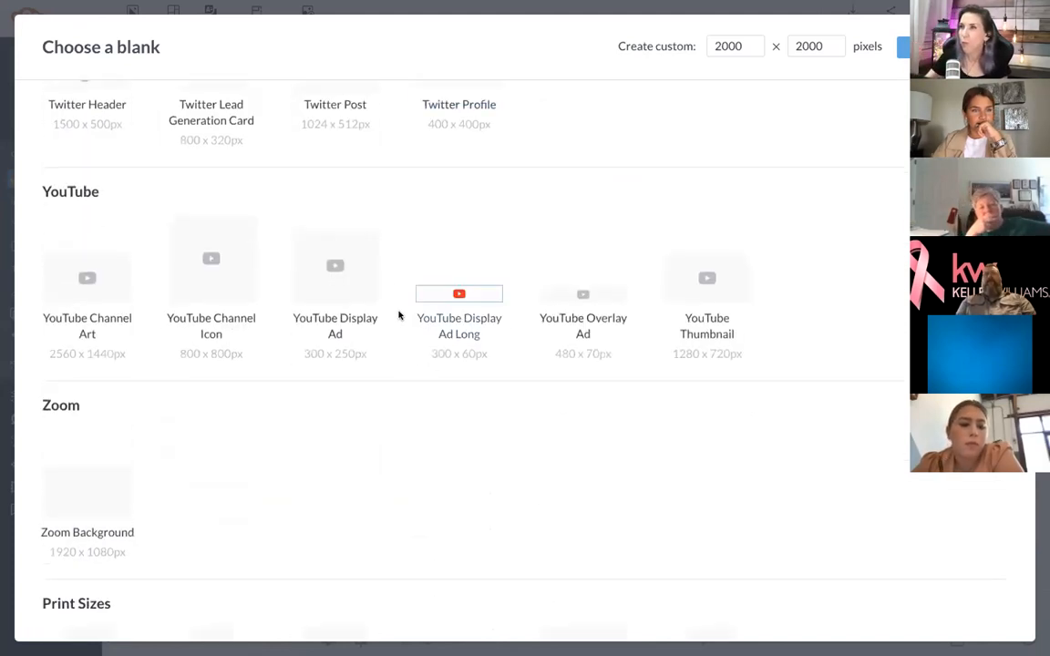
scroll(412, 407, "down", 1)
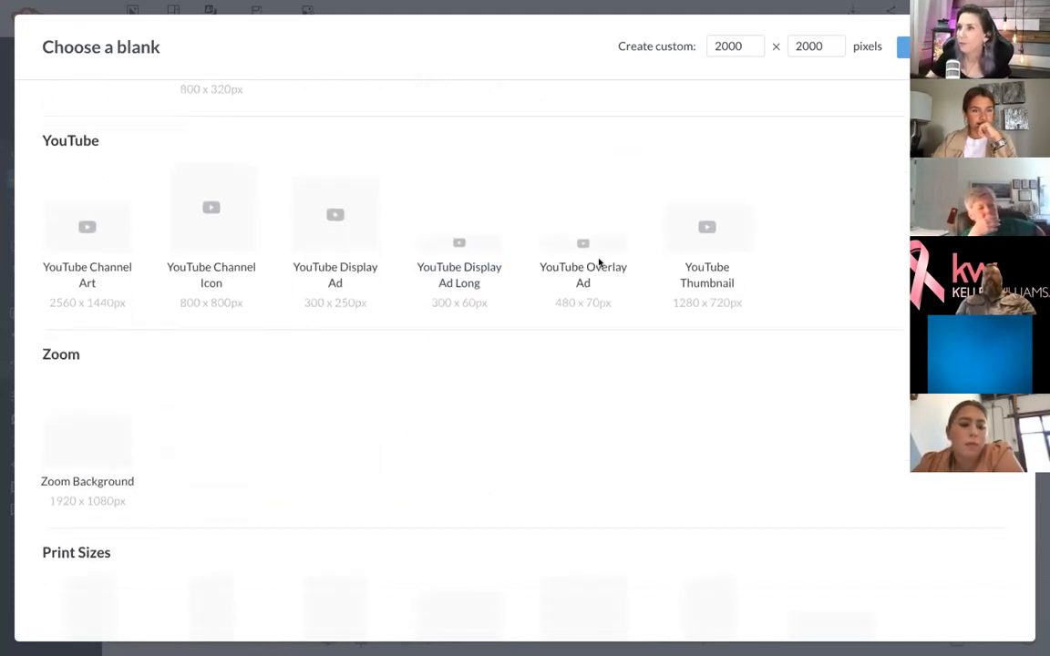
scroll(603, 200, "down", 3)
scroll(576, 246, "down", 7)
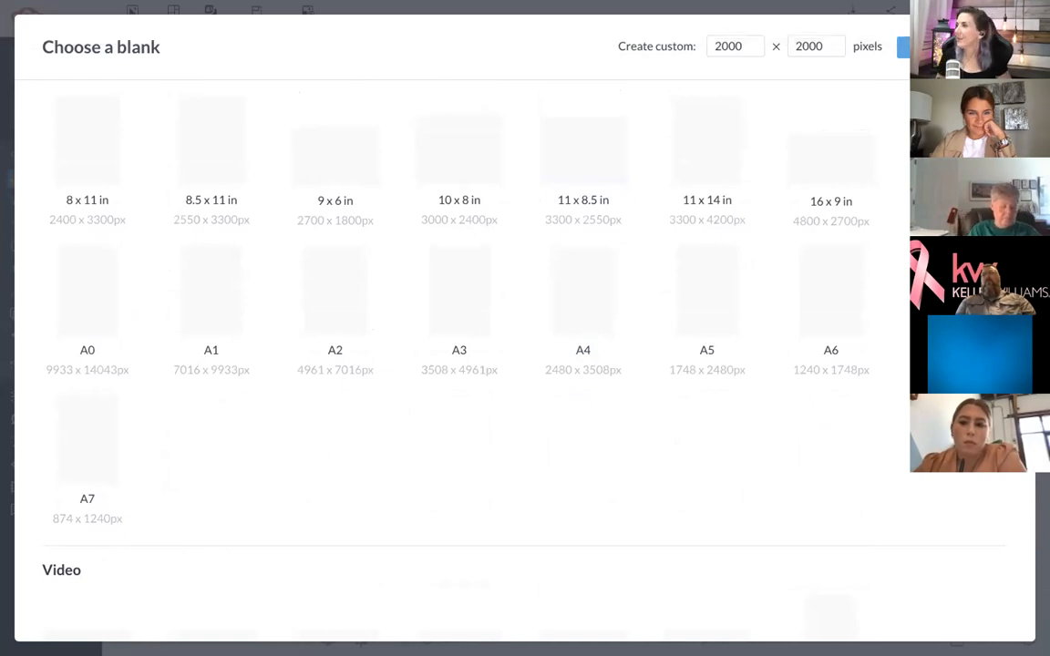
key("Escape")
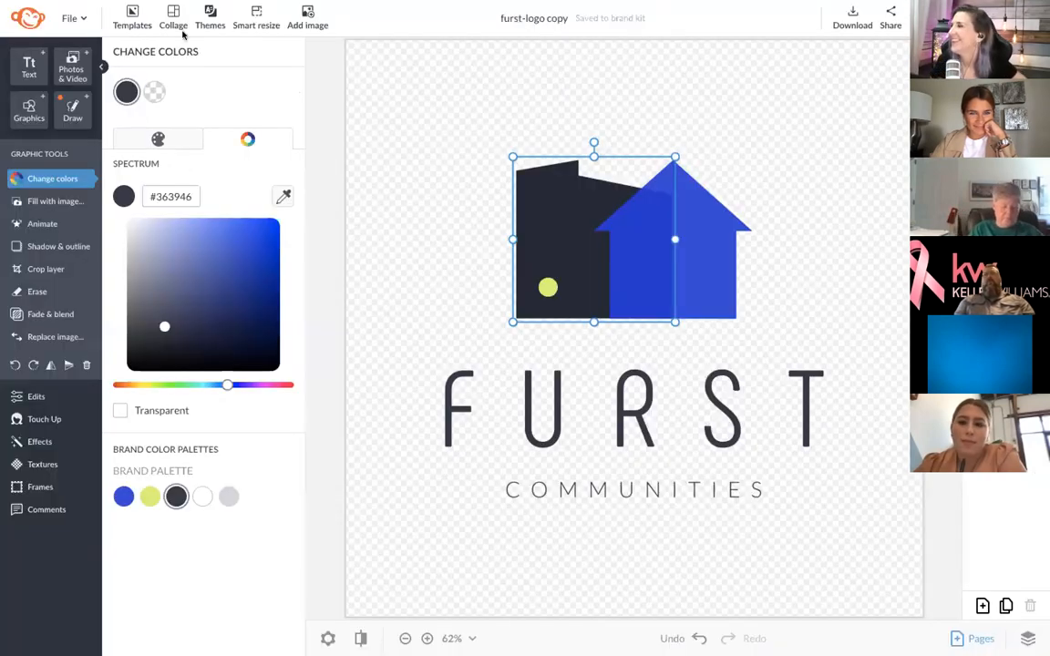
Step: Browse the design templates from Brand Templates and Featured through Pride to Real Estate
left_click(133, 13)
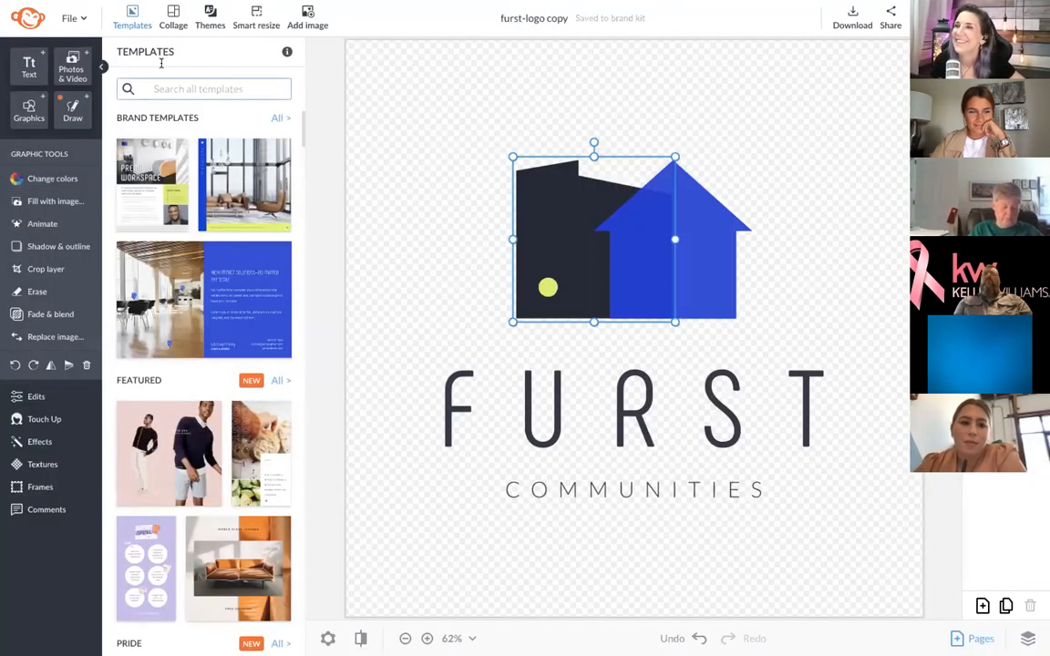
scroll(190, 300, "down", 2)
scroll(189, 300, "up", 2)
scroll(200, 239, "down", 4)
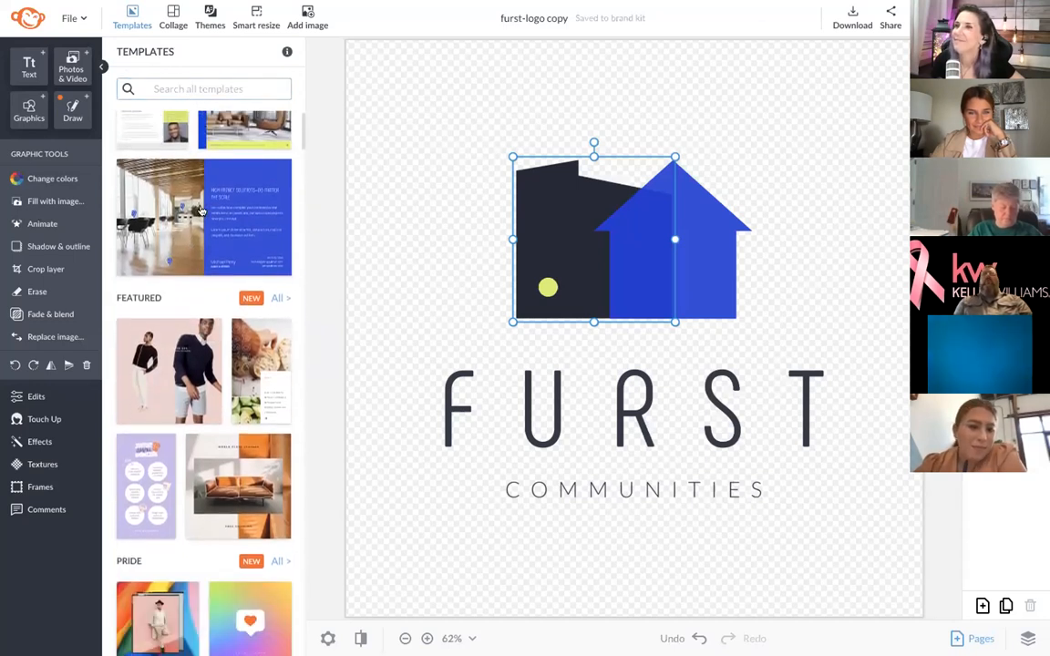
scroll(200, 240, "down", 6)
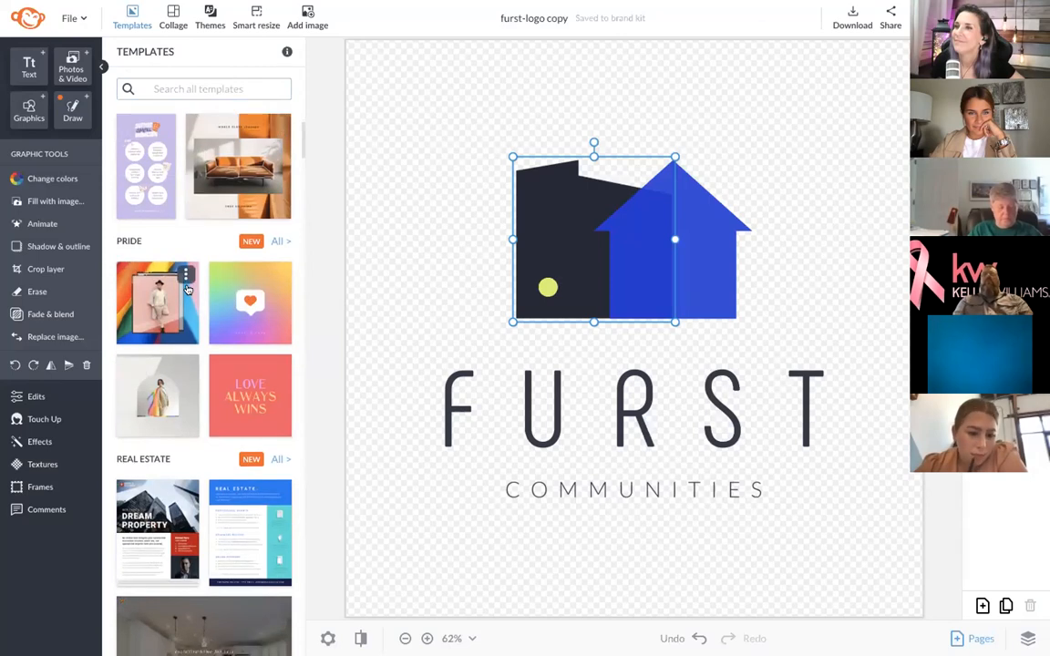
scroll(188, 290, "down", 3)
scroll(187, 319, "down", 1)
scroll(189, 318, "up", 6)
scroll(188, 318, "up", 3)
scroll(196, 312, "down", 10)
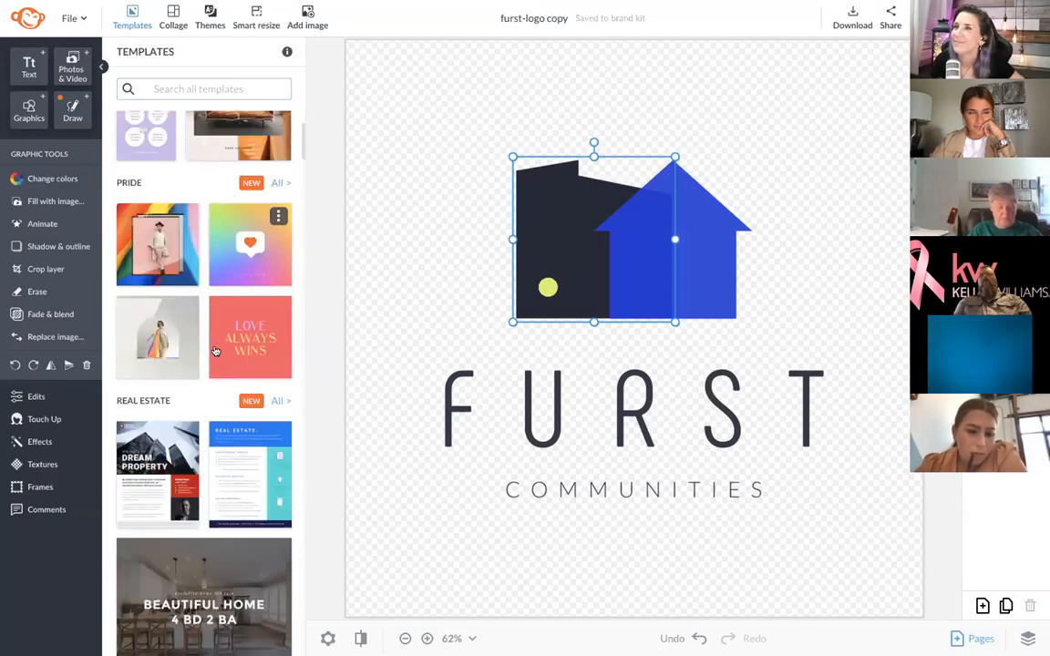
scroll(171, 193, "down", 2)
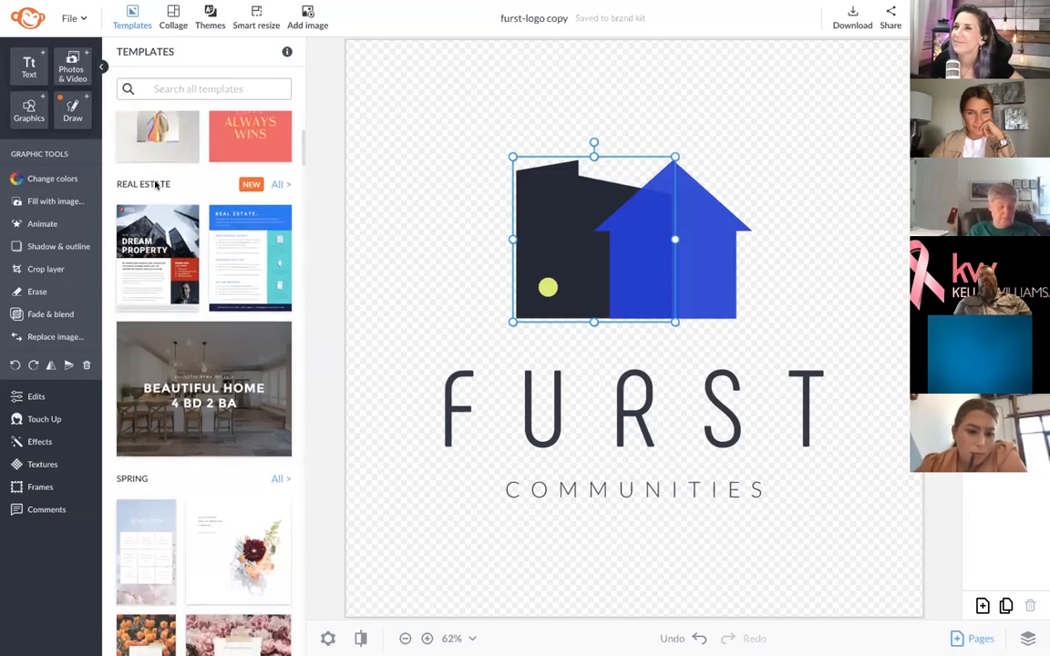
Step: Continue through the Spring, Animated, Template Sets, YouTube, Instagram, Facebook and Pinterest template categories
scroll(175, 189, "down", 2)
scroll(173, 219, "down", 3)
scroll(182, 383, "down", 4)
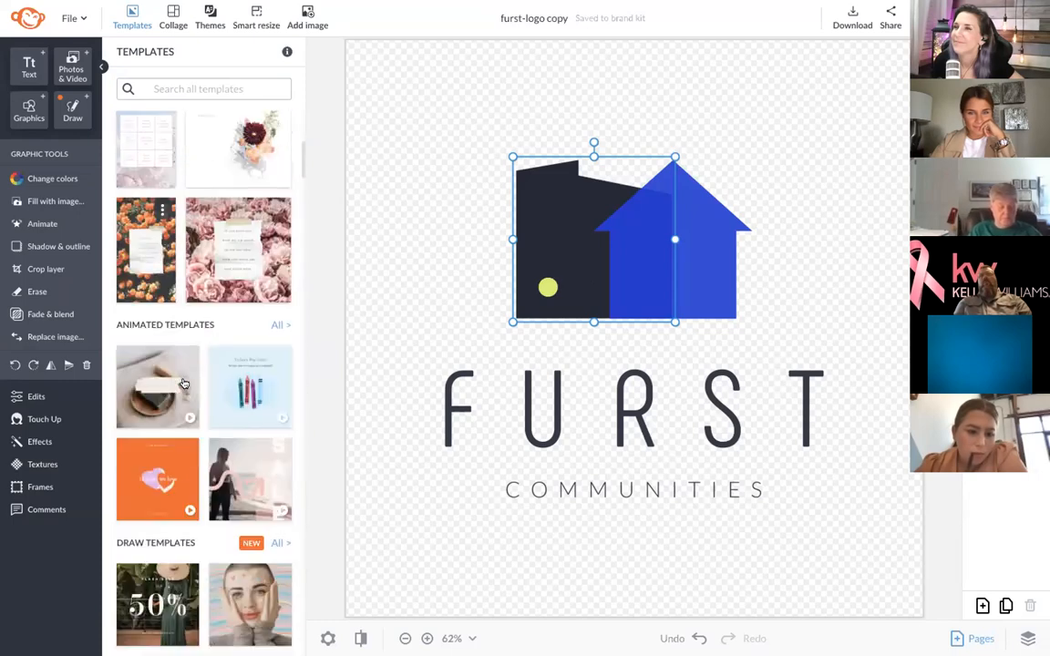
scroll(186, 412, "down", 16)
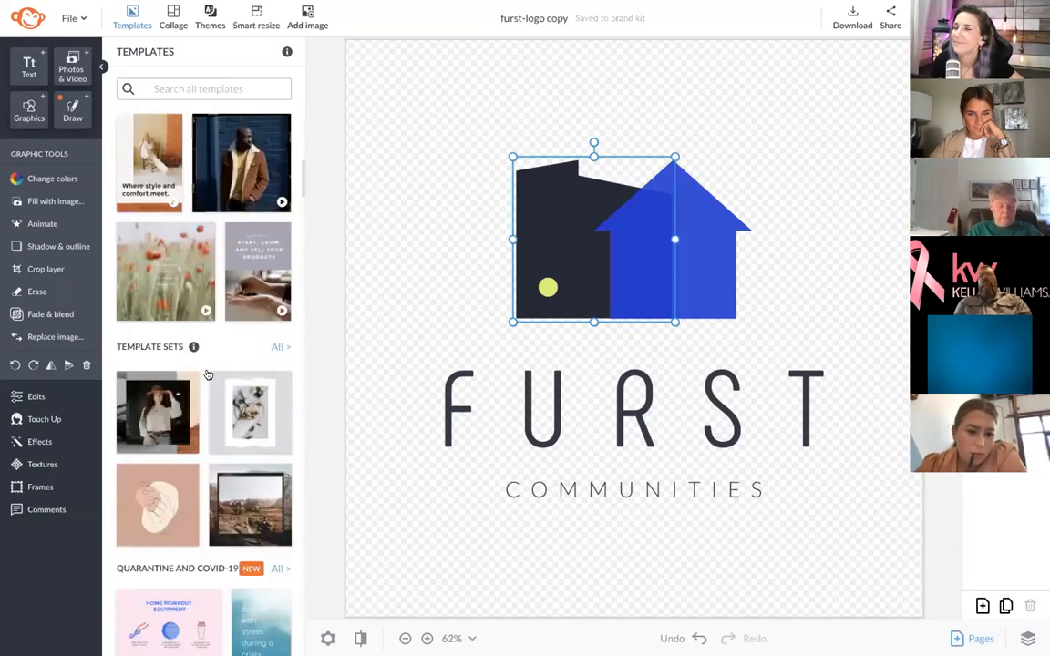
scroll(208, 383, "down", 10)
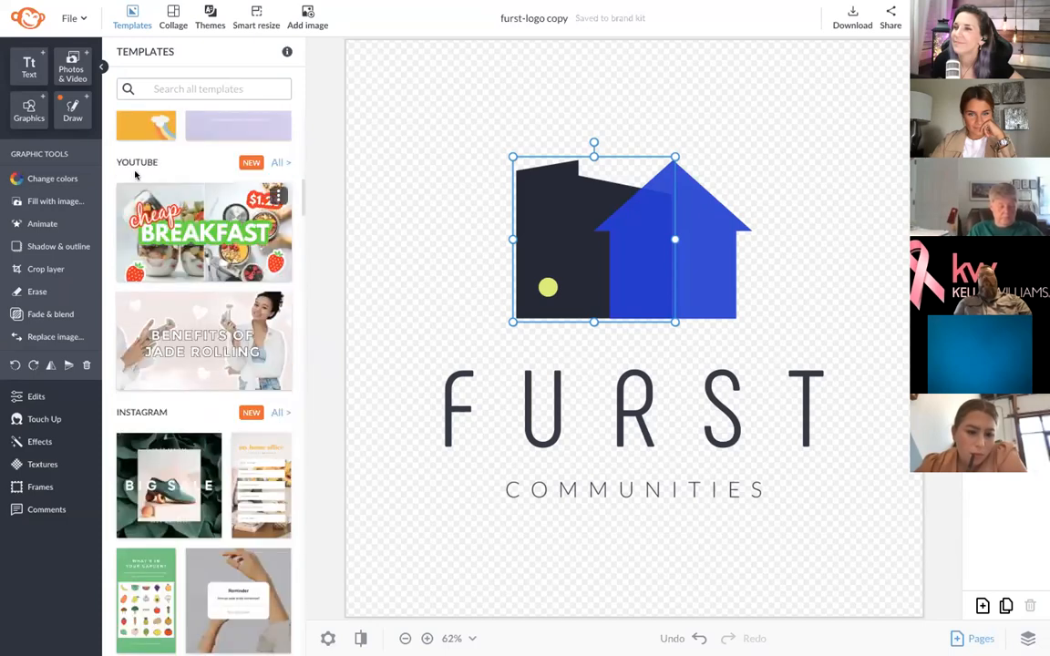
scroll(173, 273, "down", 8)
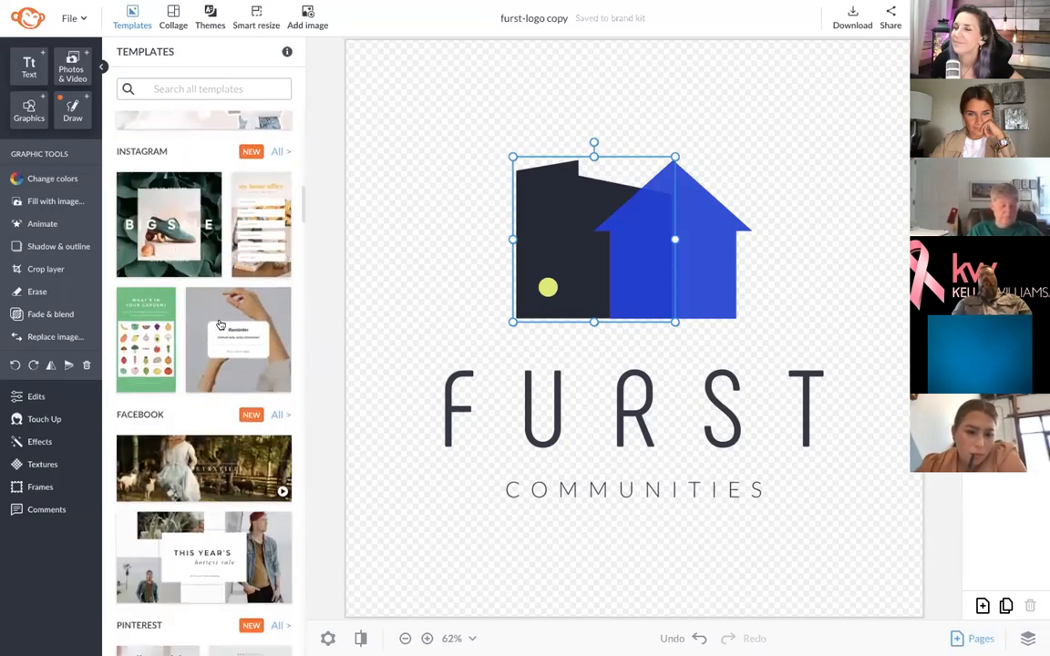
scroll(220, 325, "down", 2)
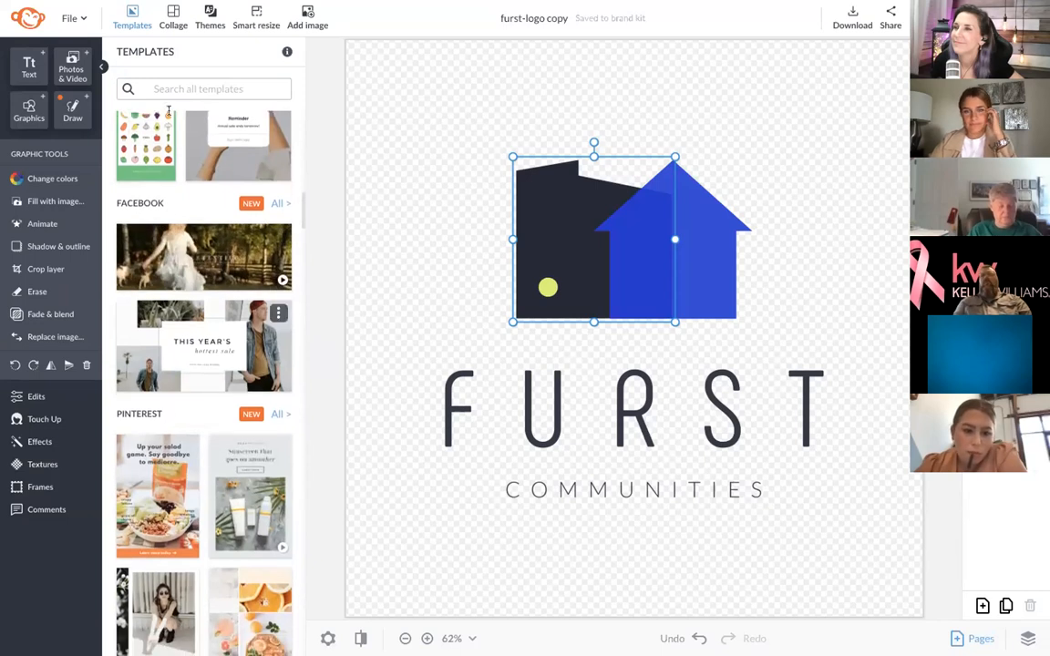
Step: Search the templates for Flyer and look through the birthday, real estate and other flyer designs
left_click(180, 87)
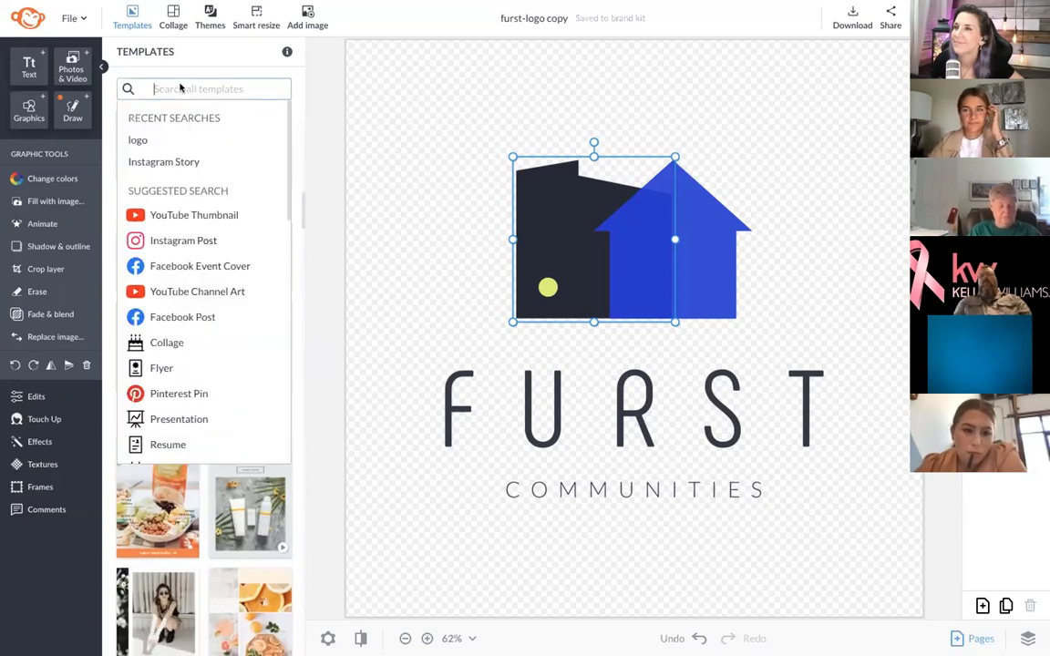
type("flyer")
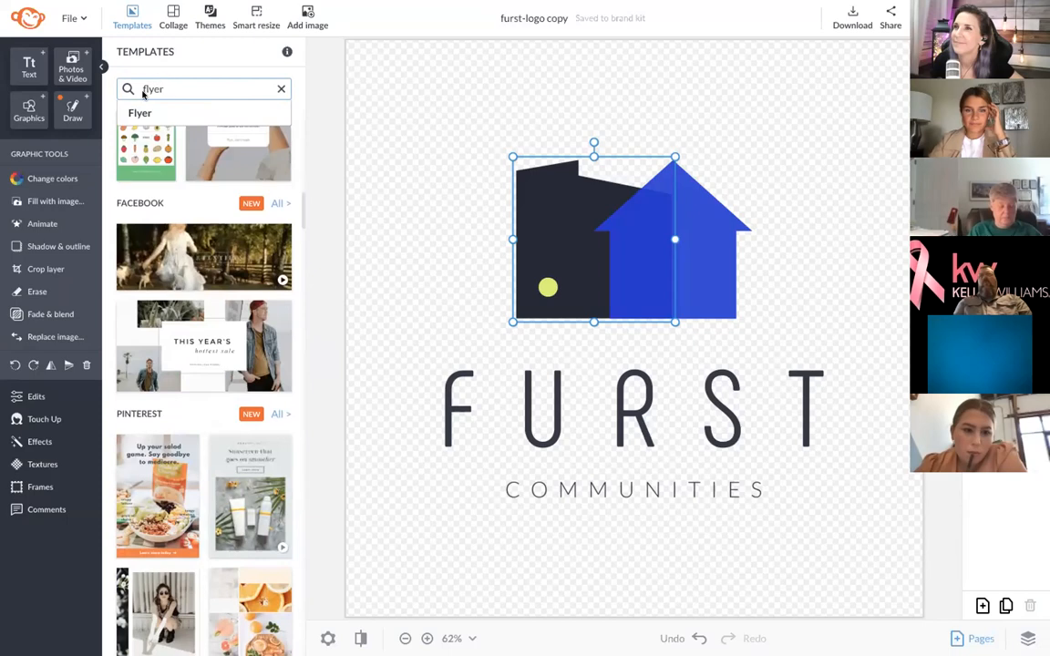
left_click(148, 116)
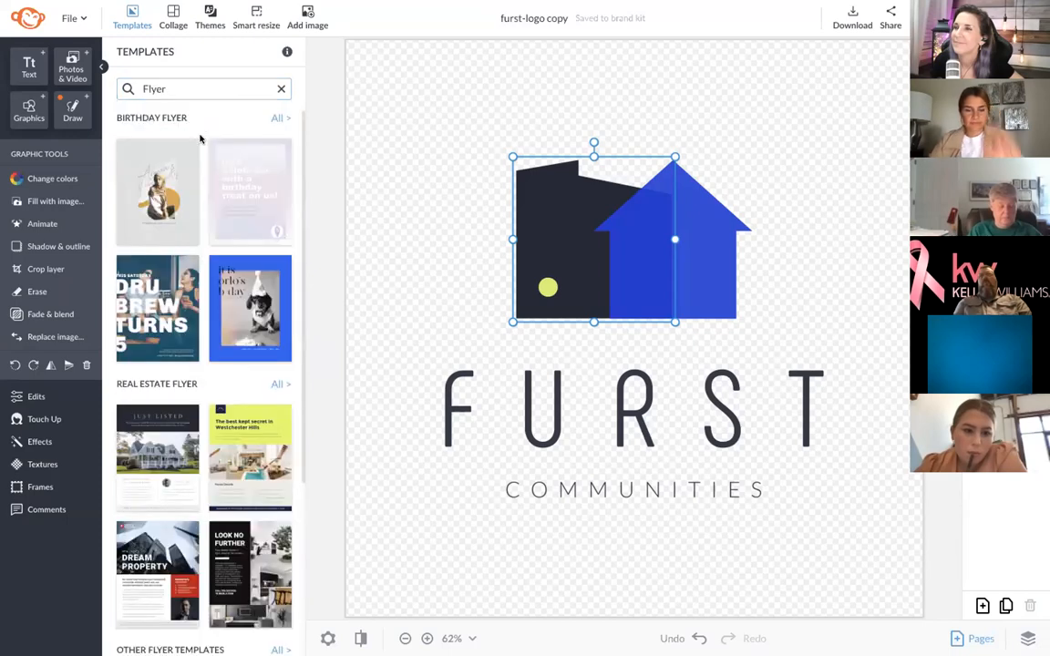
scroll(202, 381, "down", 3)
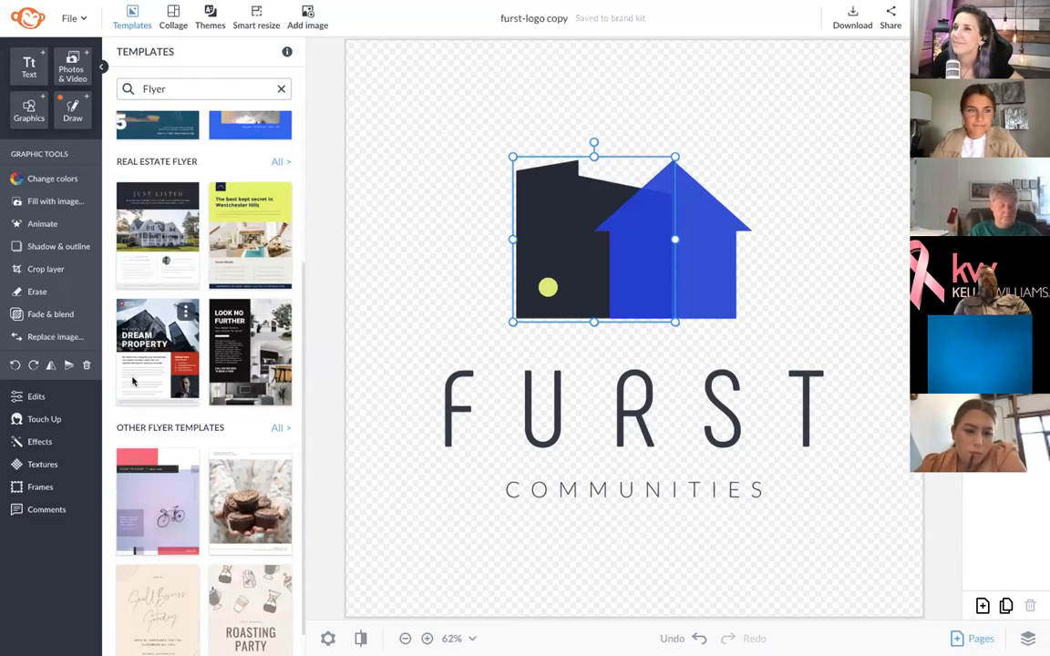
Step: Start a new design from templates, separate from the logo file
left_click(72, 16)
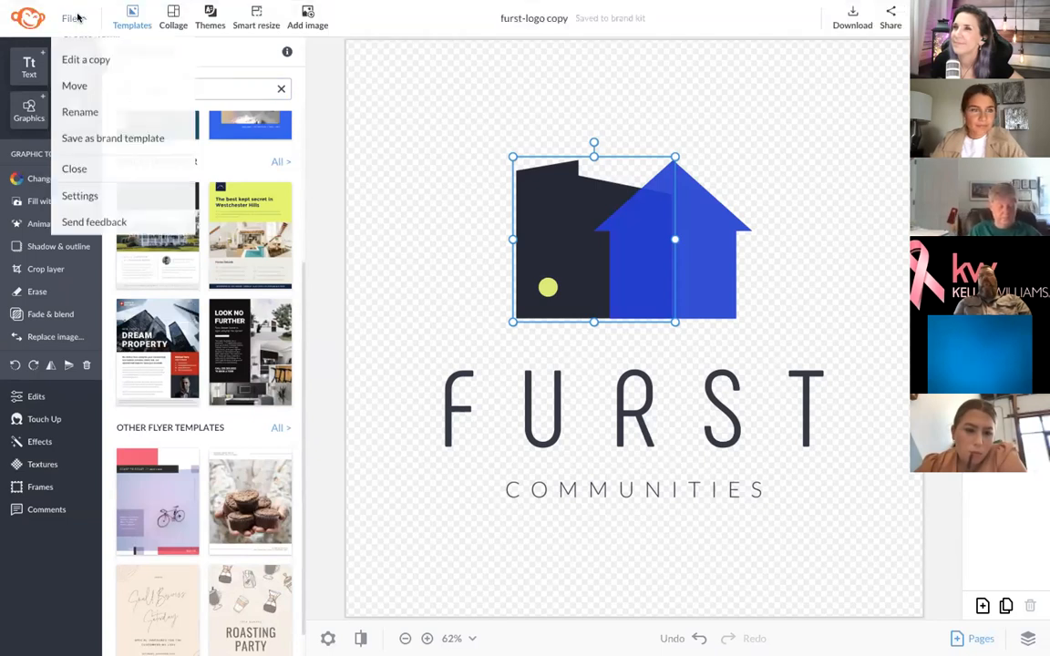
left_click(91, 50)
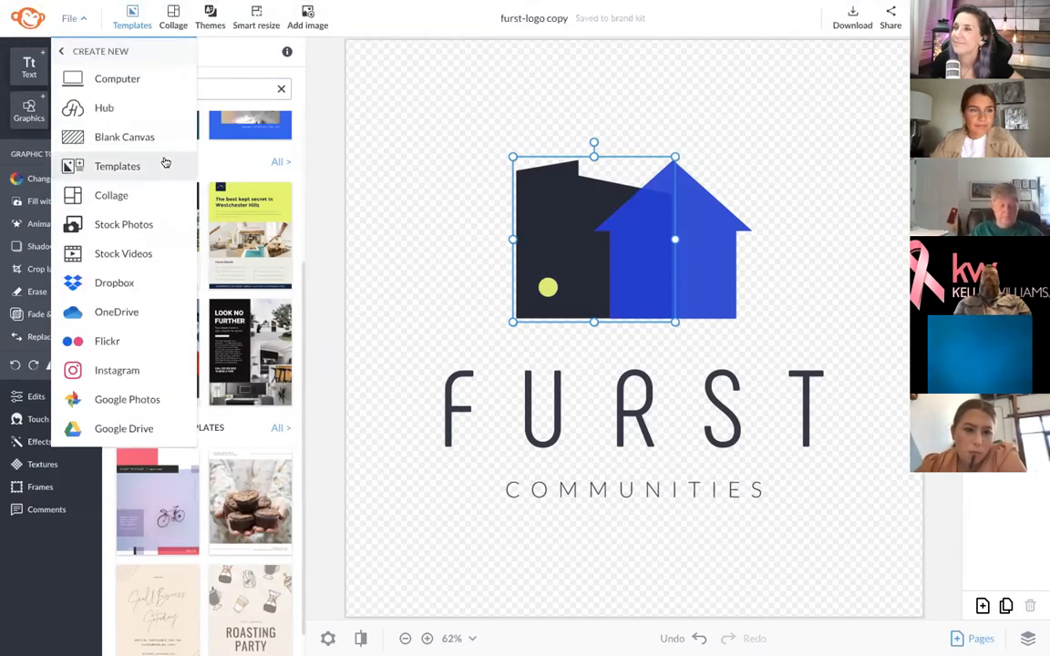
left_click(132, 165)
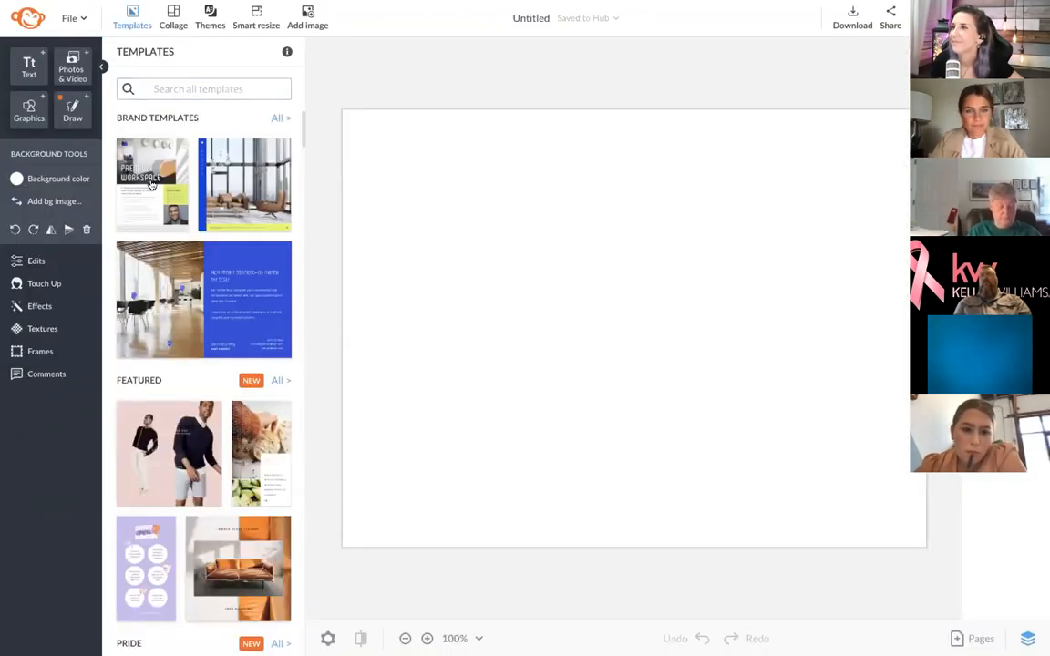
Step: Search the templates for Real Estate, check the Dream Property flyer's details and apply that 8.5 x 11 in template to the canvas
left_click(178, 88)
type("real e")
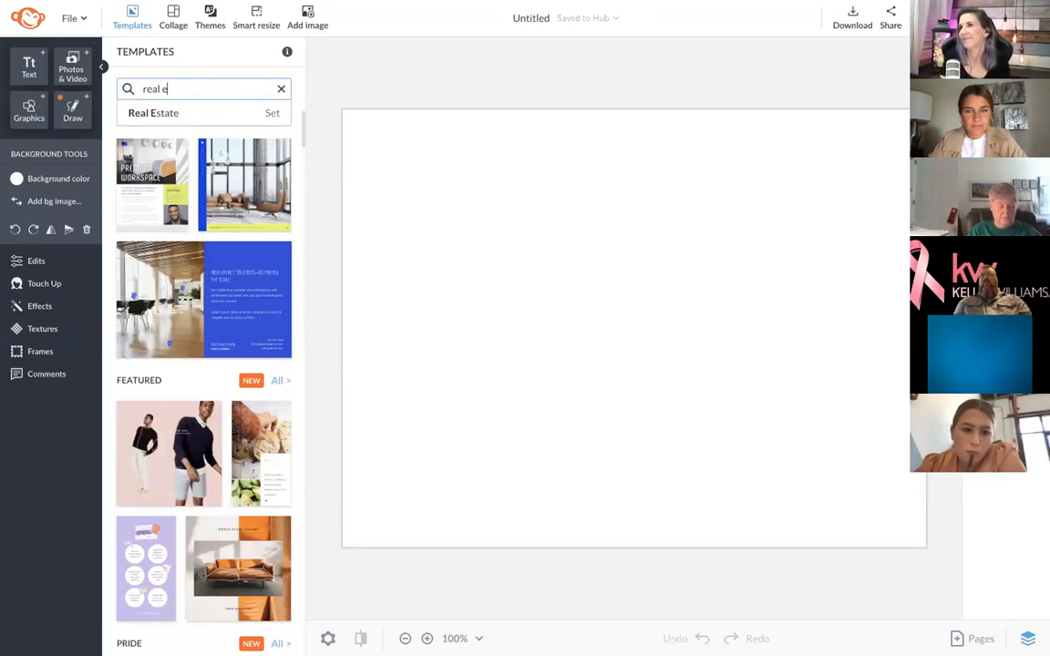
left_click(173, 110)
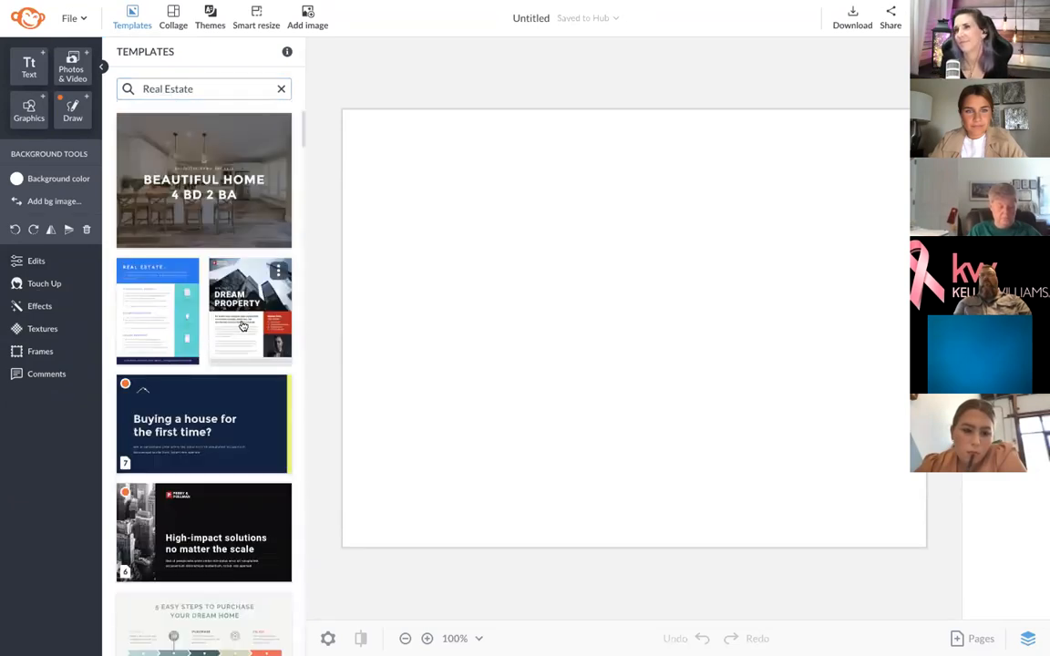
left_click(278, 272)
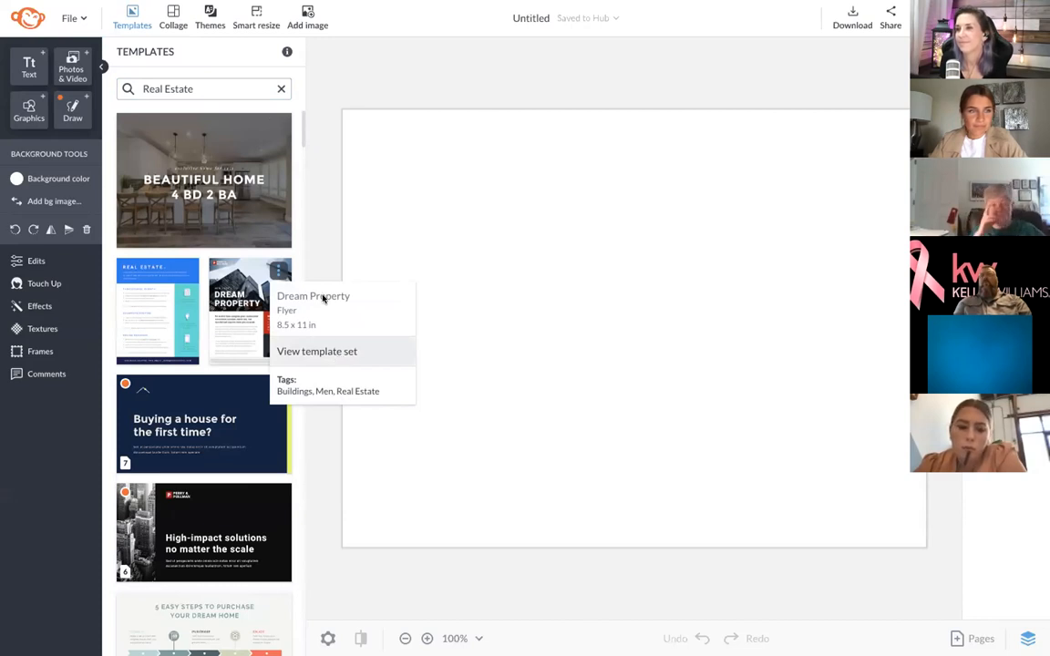
left_click(226, 310)
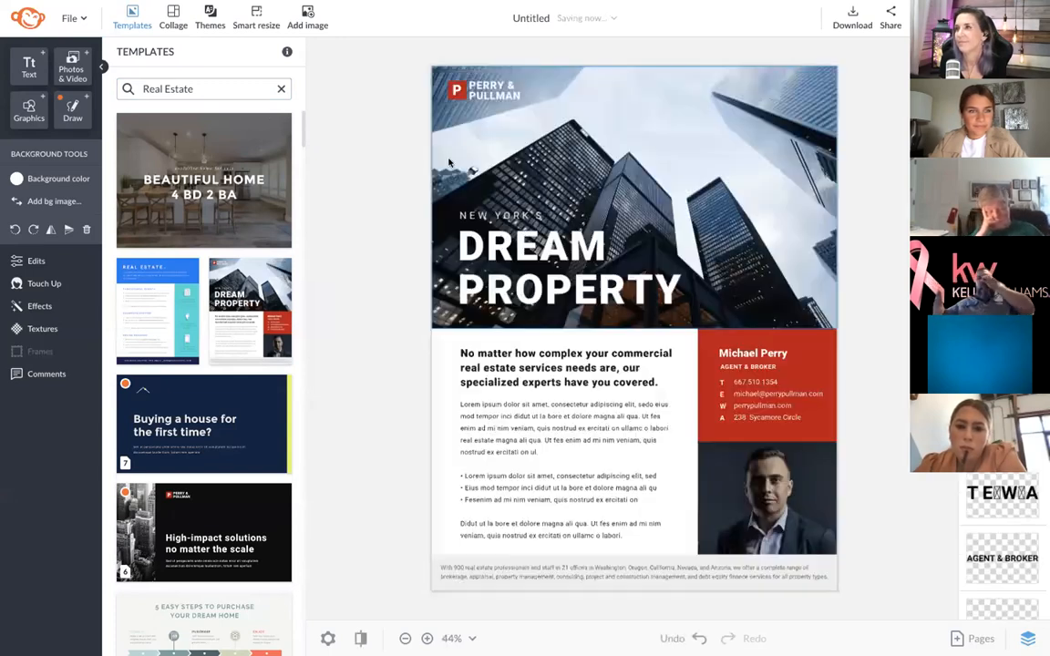
Step: Bring up the Brand Graphics and delete the Perry & Pullman logo from the flyer's header
left_click(30, 111)
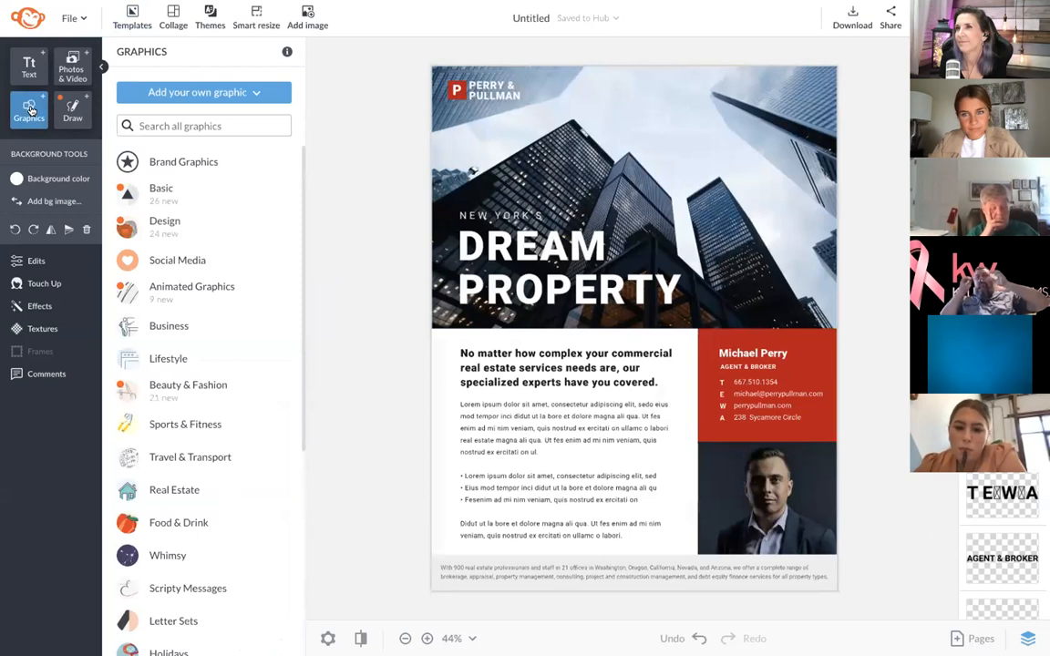
left_click(177, 161)
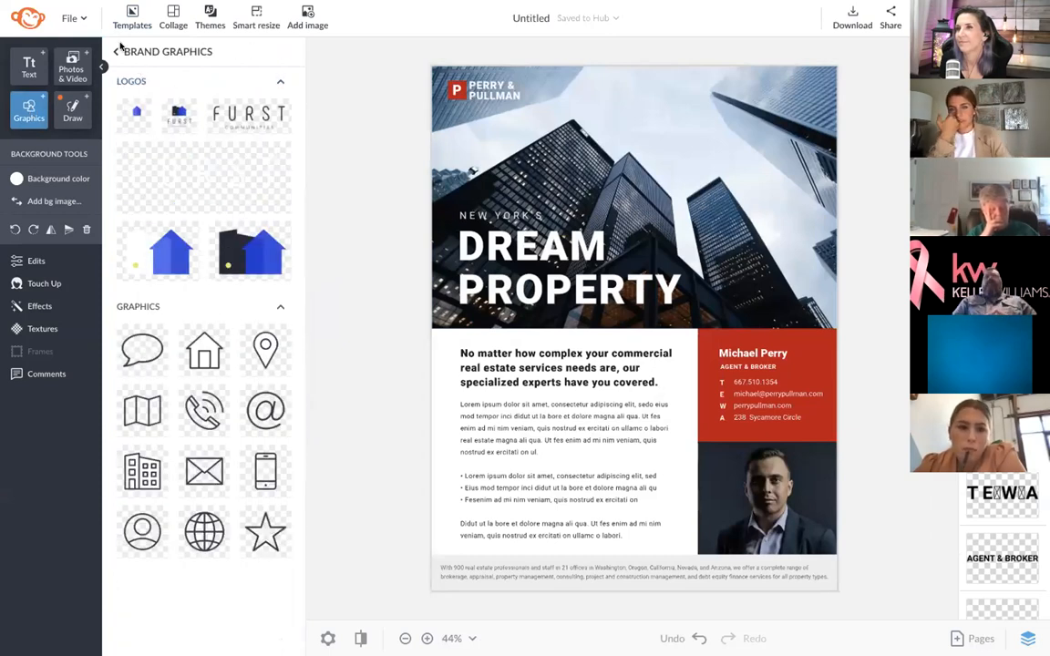
left_click(28, 108)
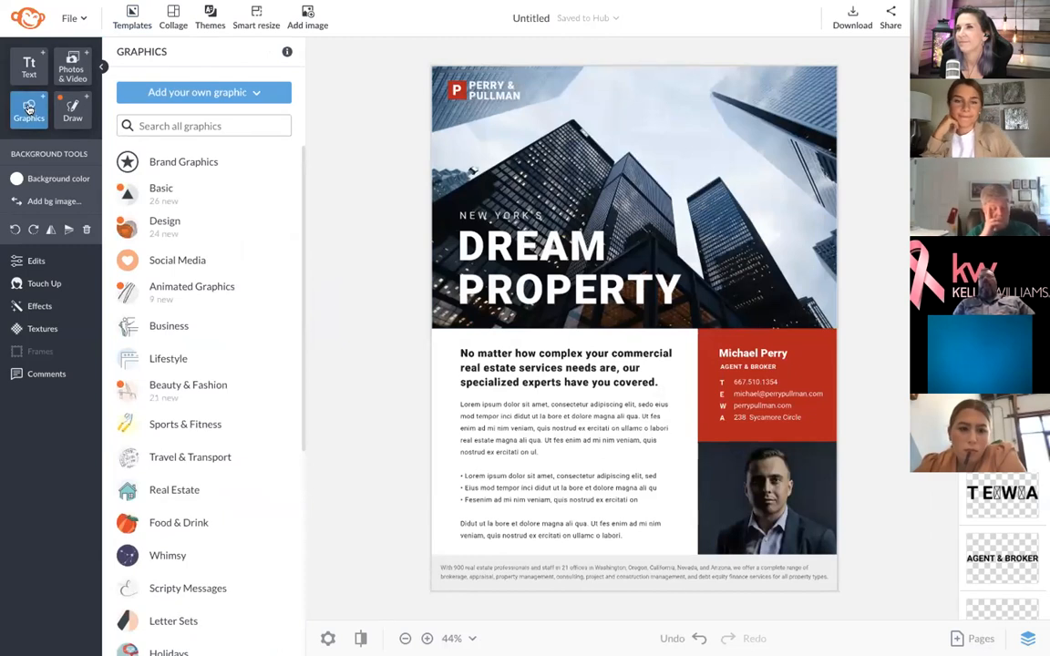
left_click(154, 163)
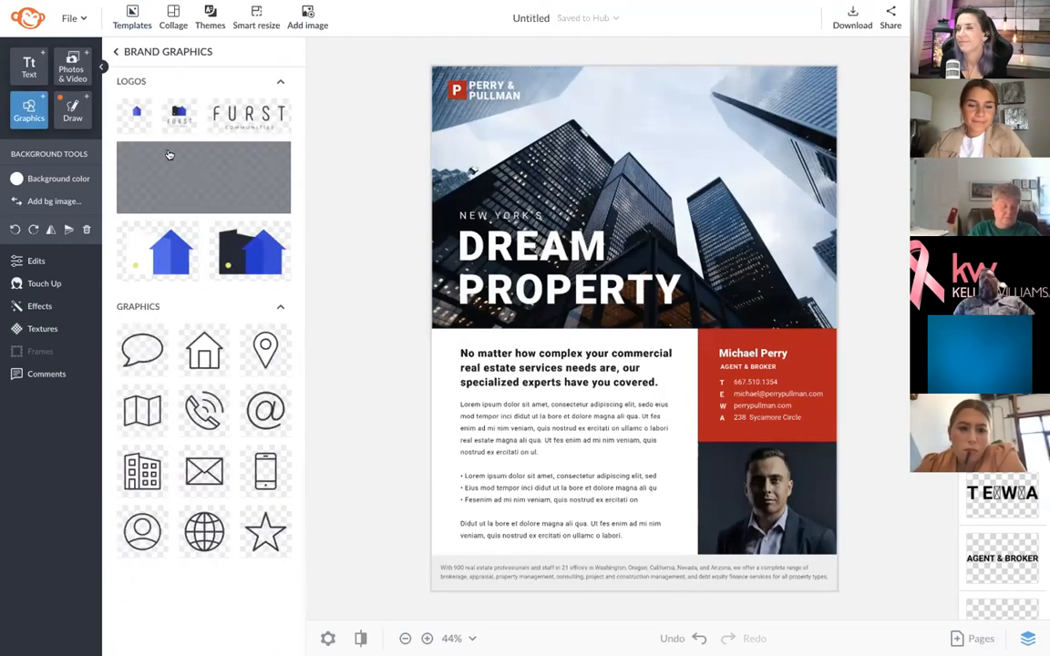
left_click(483, 94)
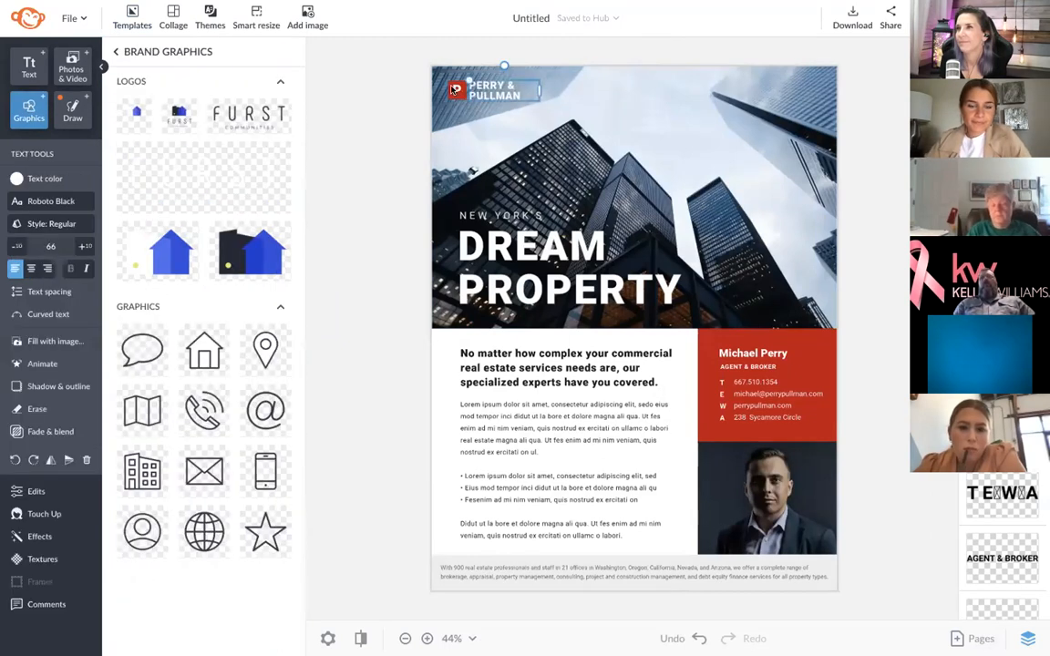
key("Delete")
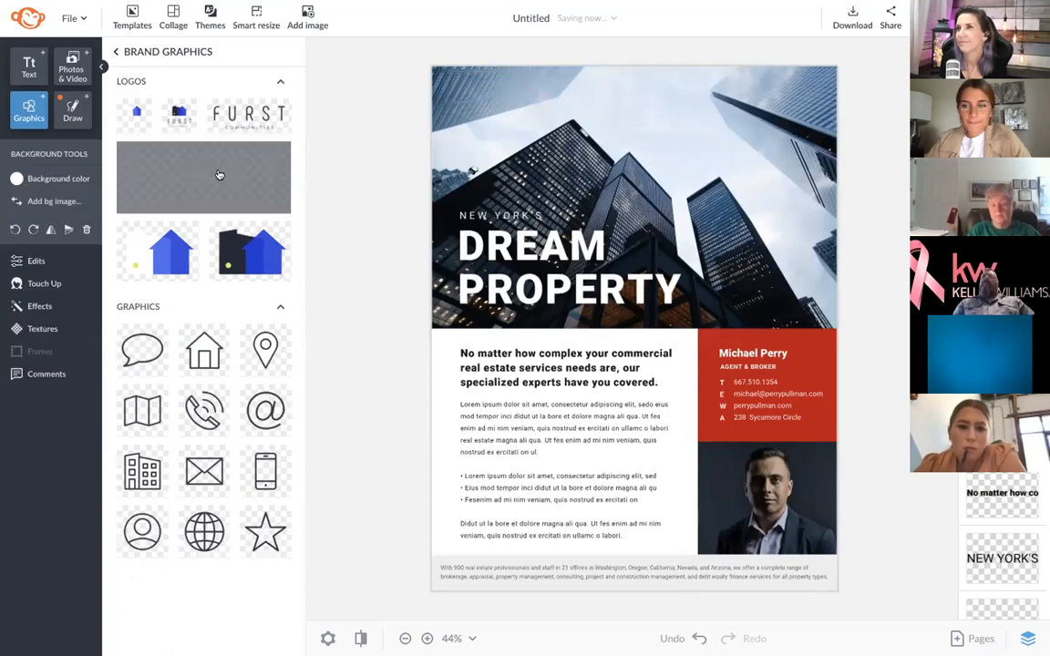
Step: Add the white-and-blue house logo from the brand logos, shrink it and place it in the upper left corner of the header photo
left_click(164, 255)
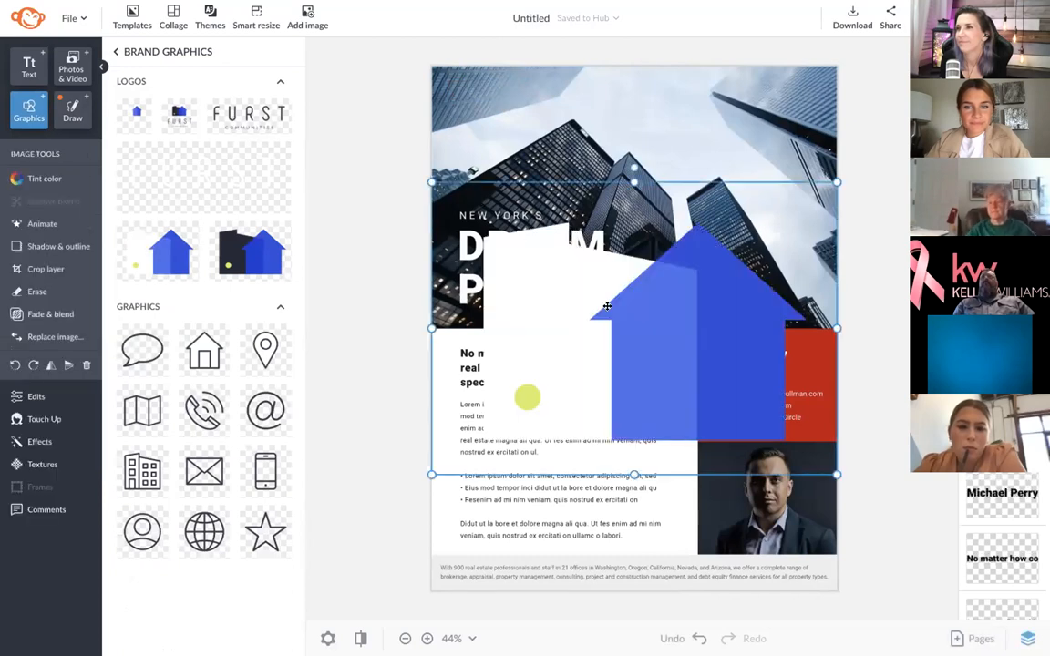
left_click_drag(607, 306, 667, 392)
left_click_drag(559, 130, 544, 136)
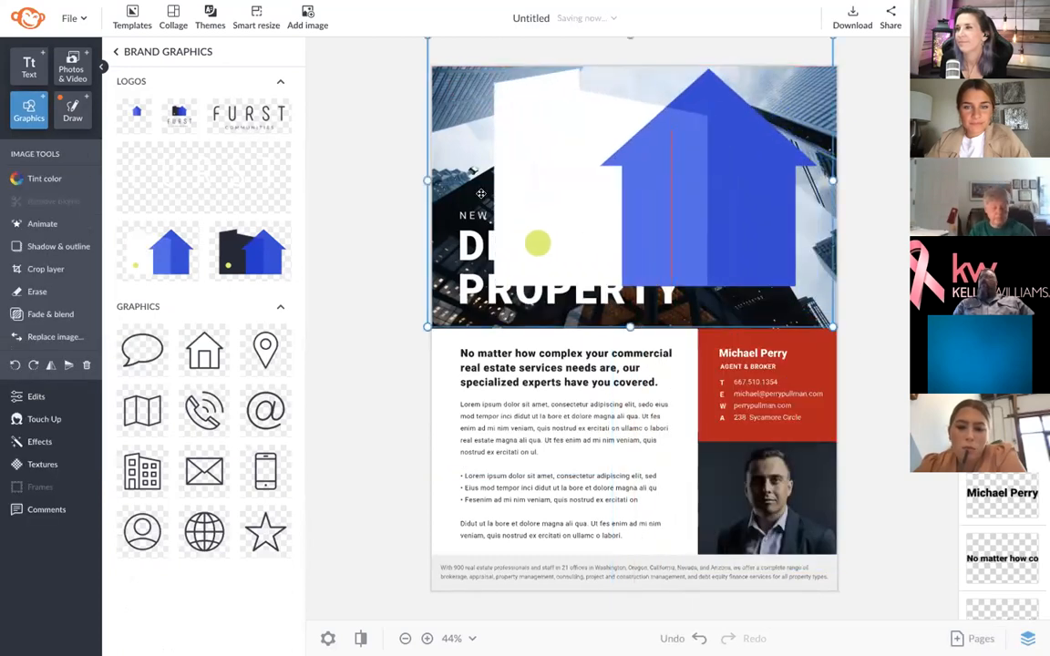
left_click_drag(501, 207, 463, 111)
Step: Search the stock photos for modern home and fill the flyer's header with the living room photo showing large glass doors
left_click(60, 63)
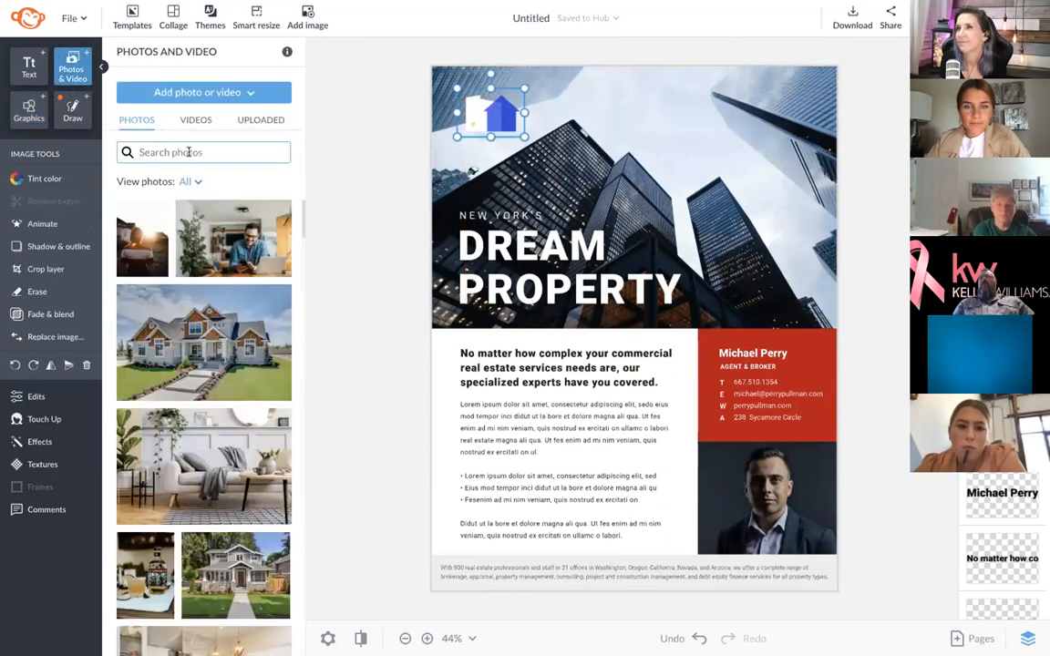
left_click(228, 93)
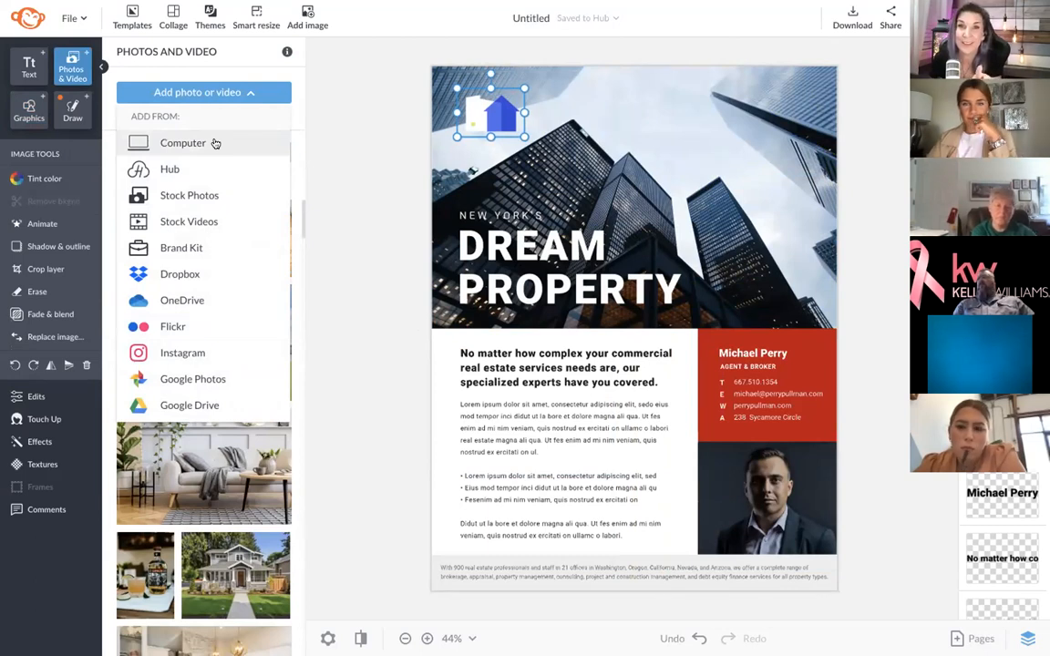
left_click(303, 148)
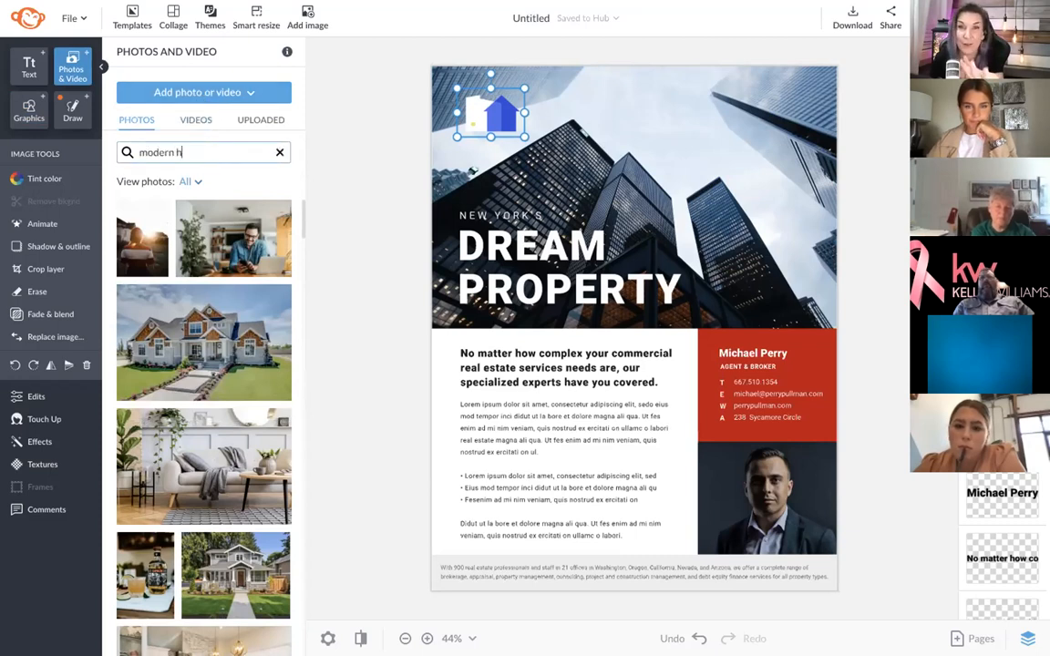
key("Return")
left_click_drag(208, 310, 444, 162)
scroll(208, 247, "down", 1)
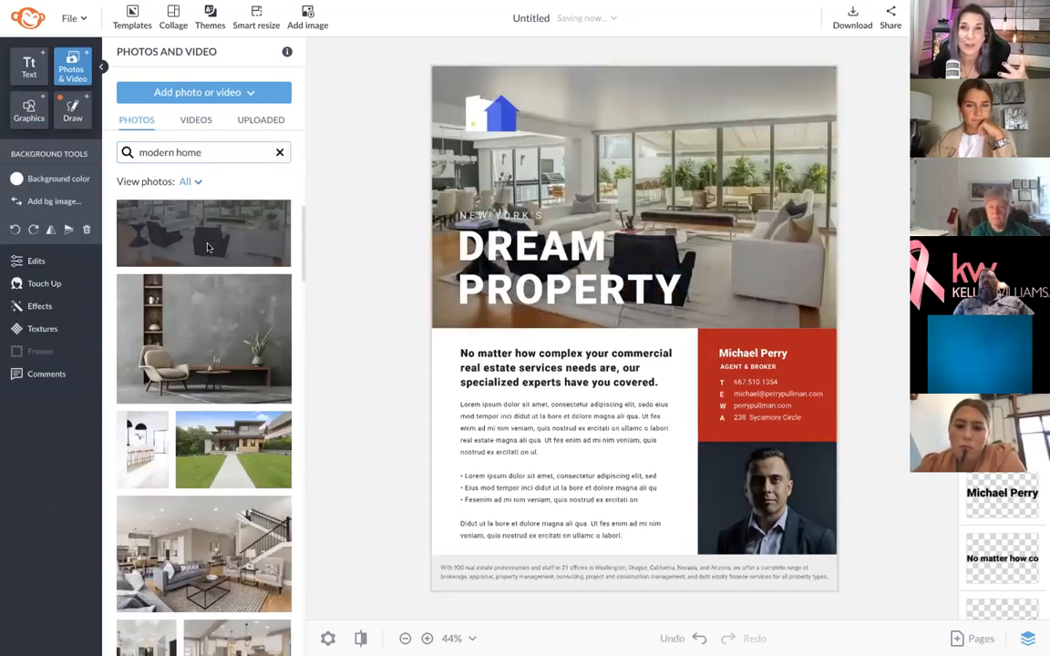
Step: Search the stock videos for home and fill the flyer's header with the 0:10 clip of a bright white kitchen and dining room
left_click(195, 120)
left_click(182, 152)
type("home")
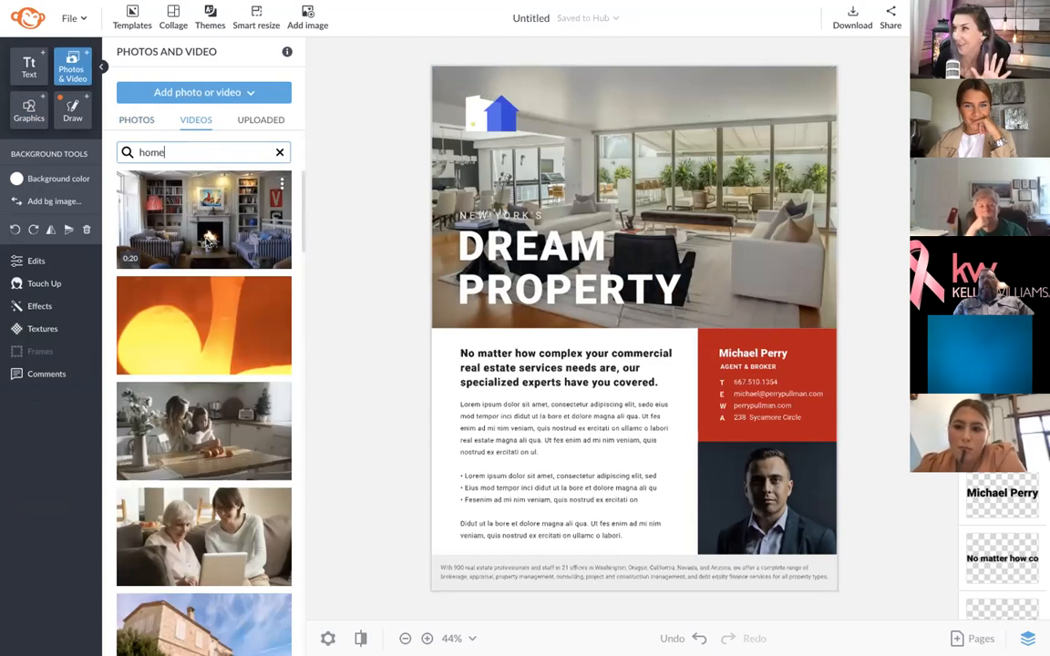
scroll(201, 274, "down", 3)
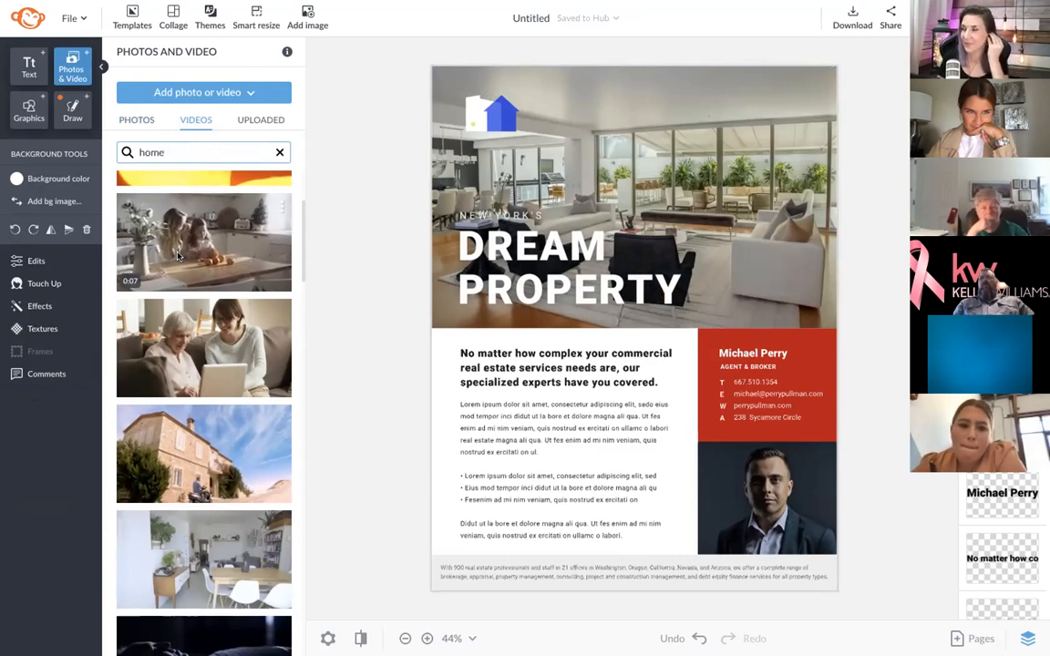
scroll(205, 346, "down", 5)
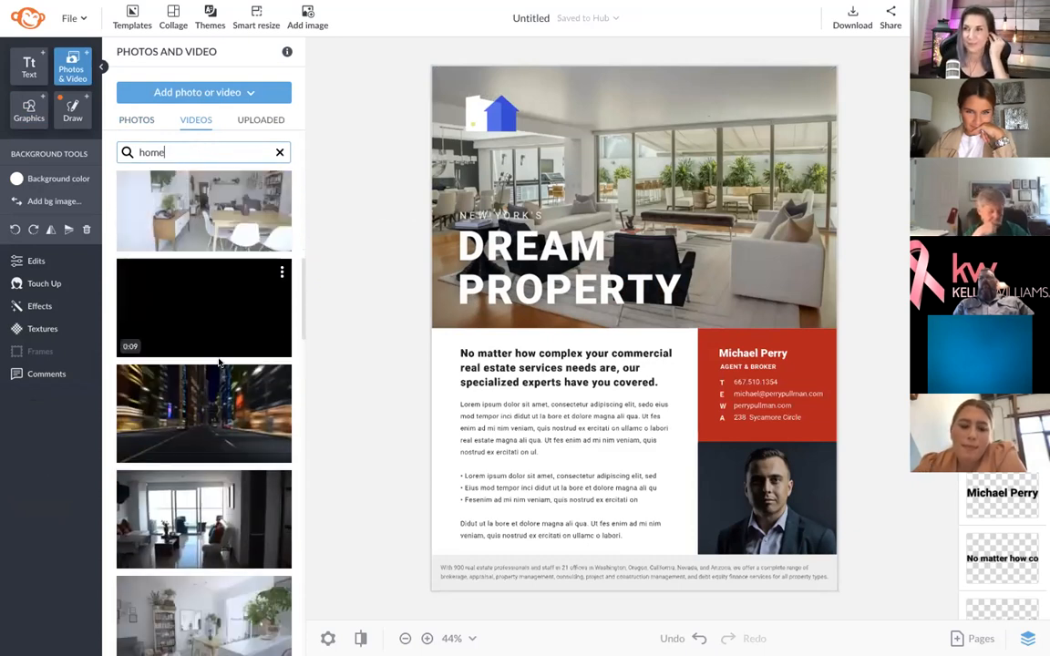
scroll(227, 363, "down", 1)
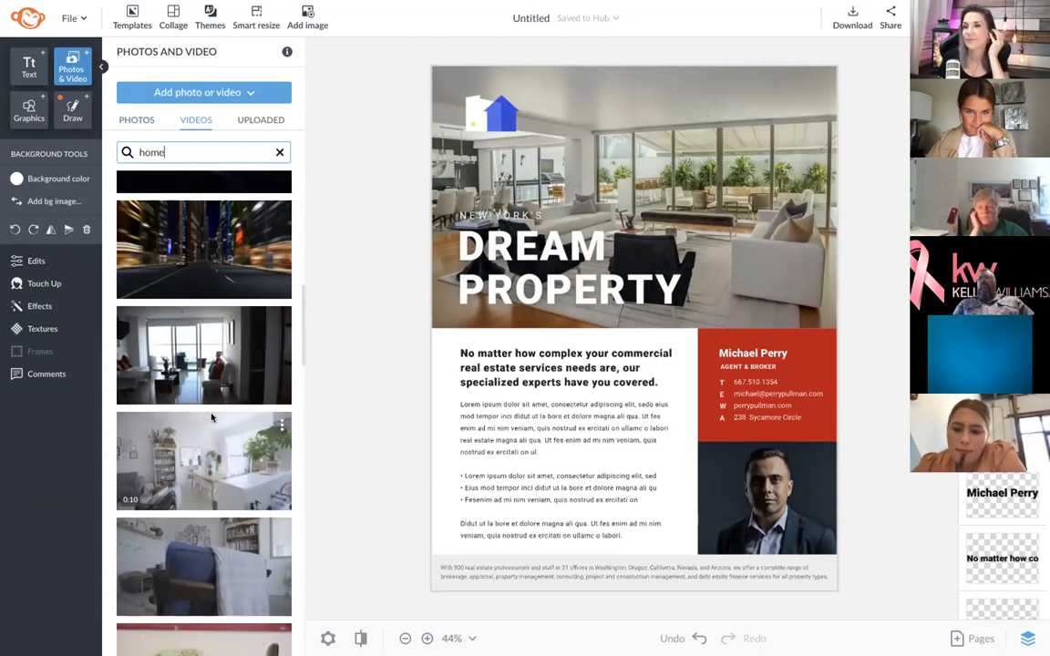
scroll(217, 401, "down", 1)
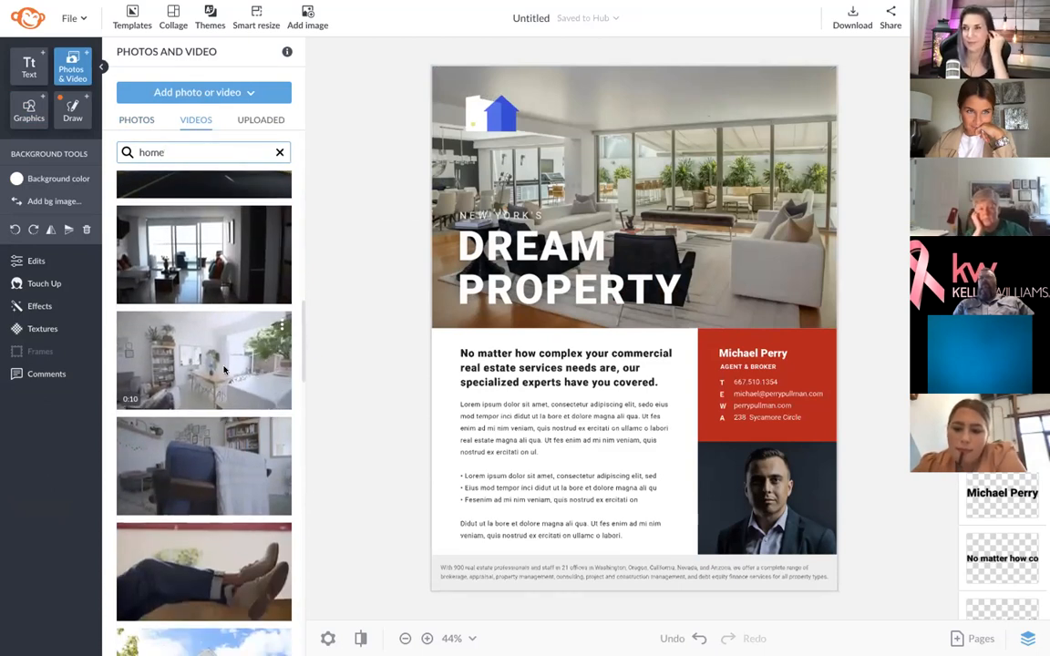
left_click_drag(225, 369, 430, 147)
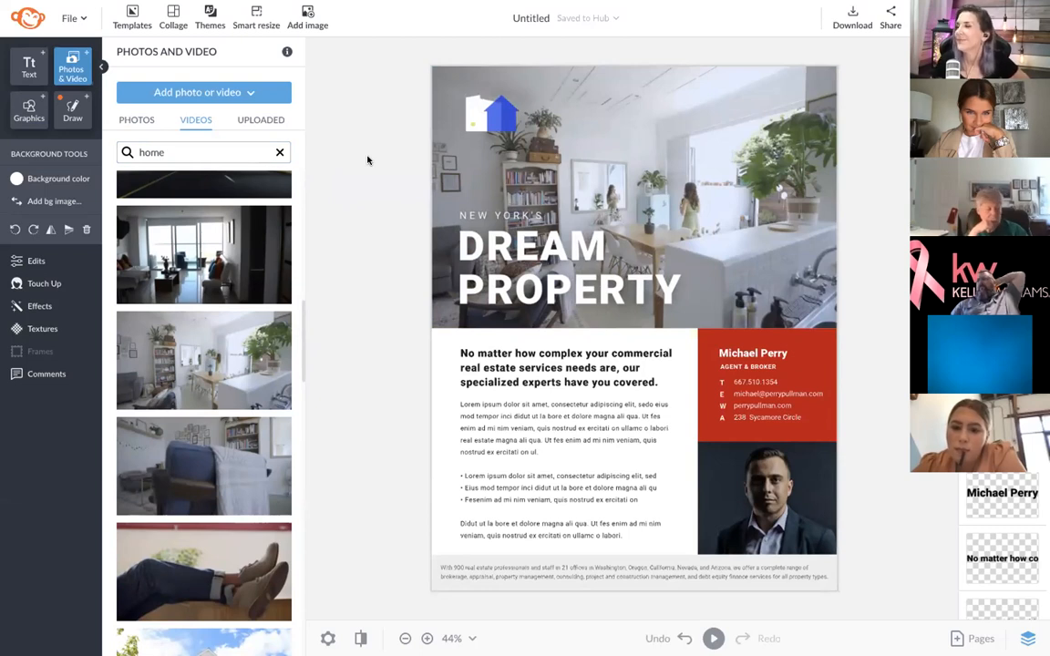
Step: Check the uploaded media and the sources from which photos or videos can be added
left_click(156, 132)
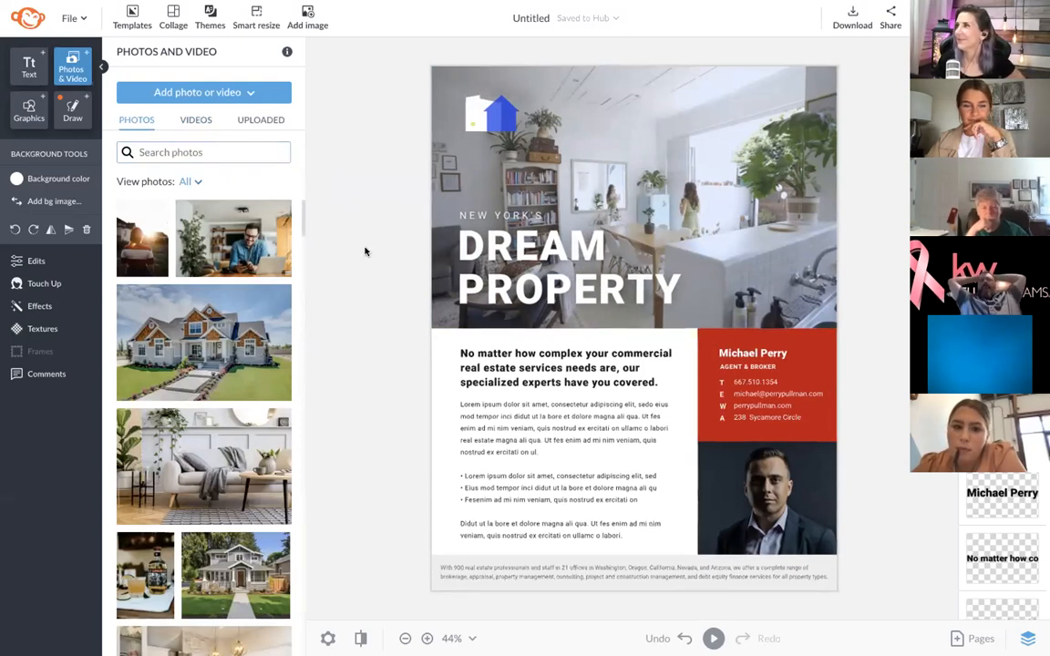
scroll(363, 251, "right", 1)
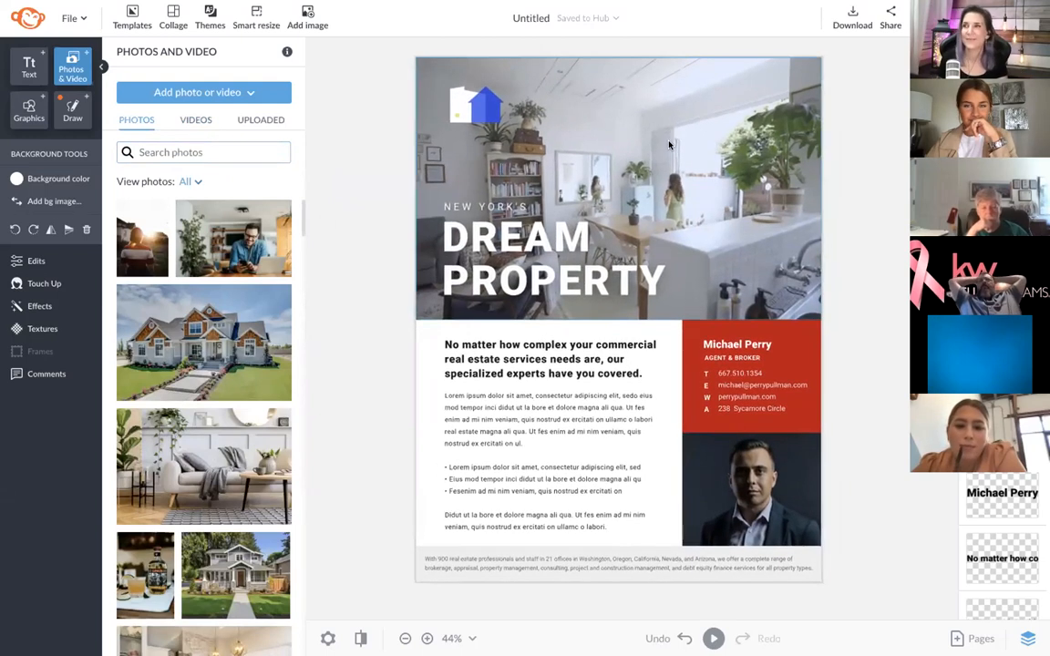
left_click(272, 125)
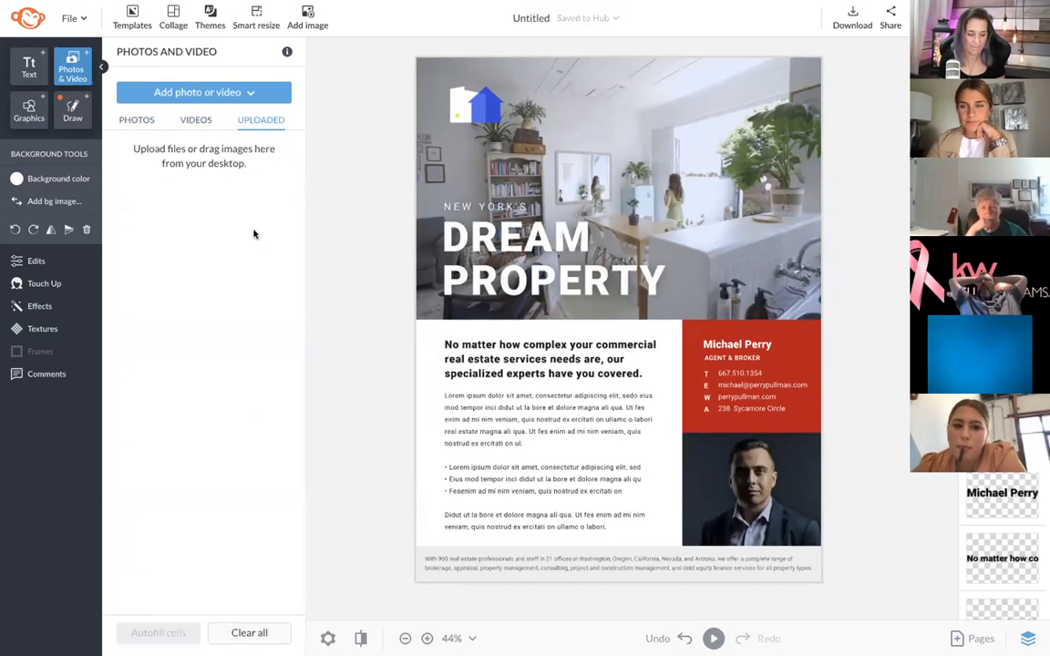
left_click(242, 93)
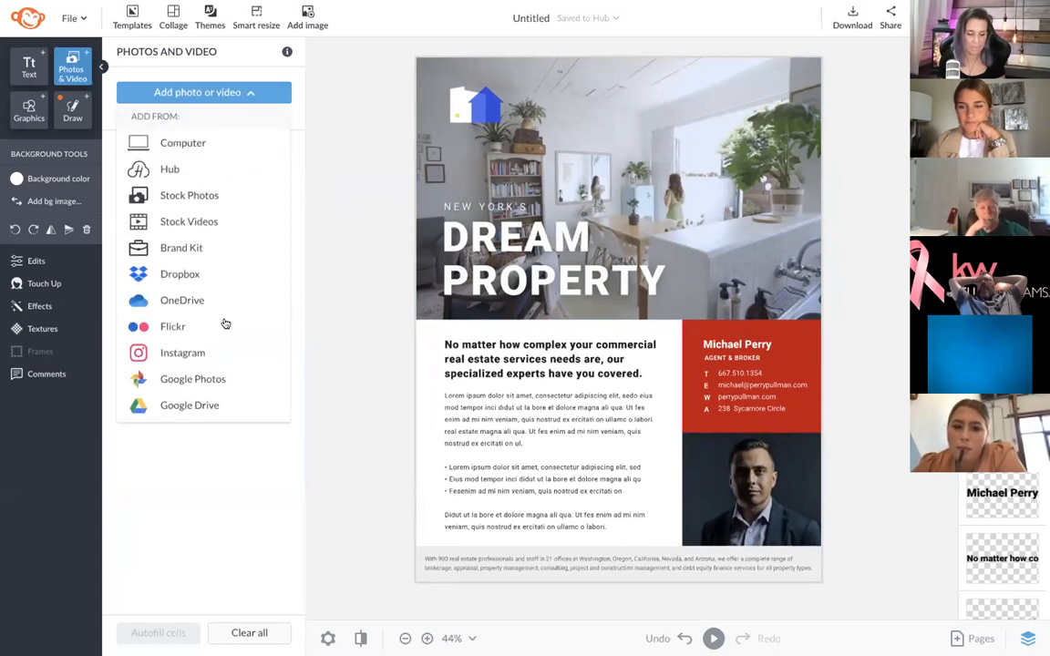
left_click(210, 88)
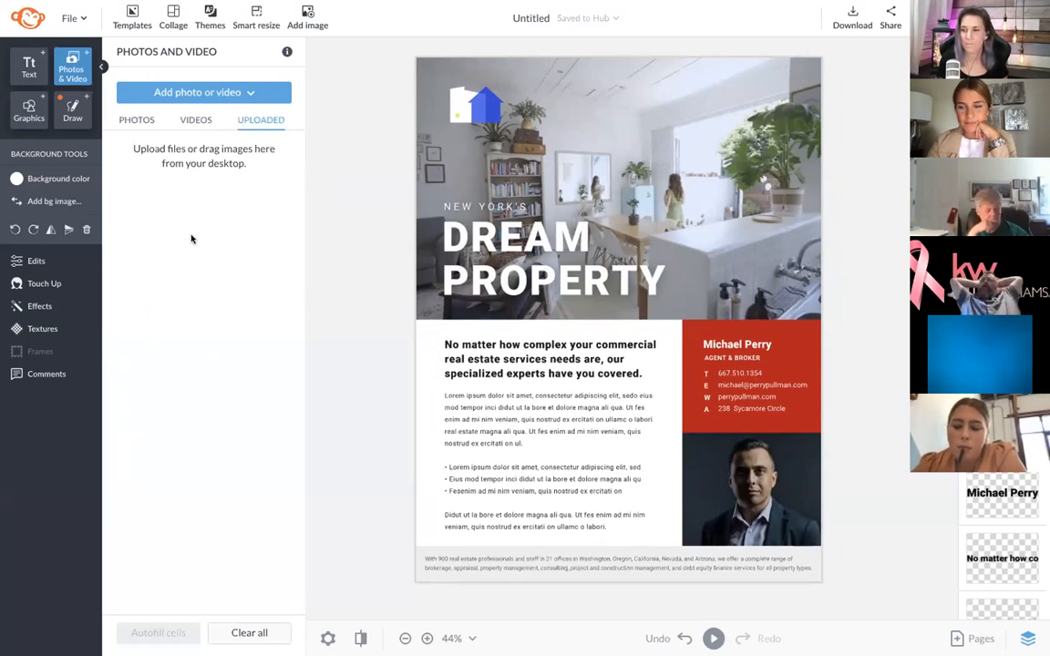
Step: Fill the header with the stock photo of a man at a laptop and try extending its image cell downward
left_click(145, 123)
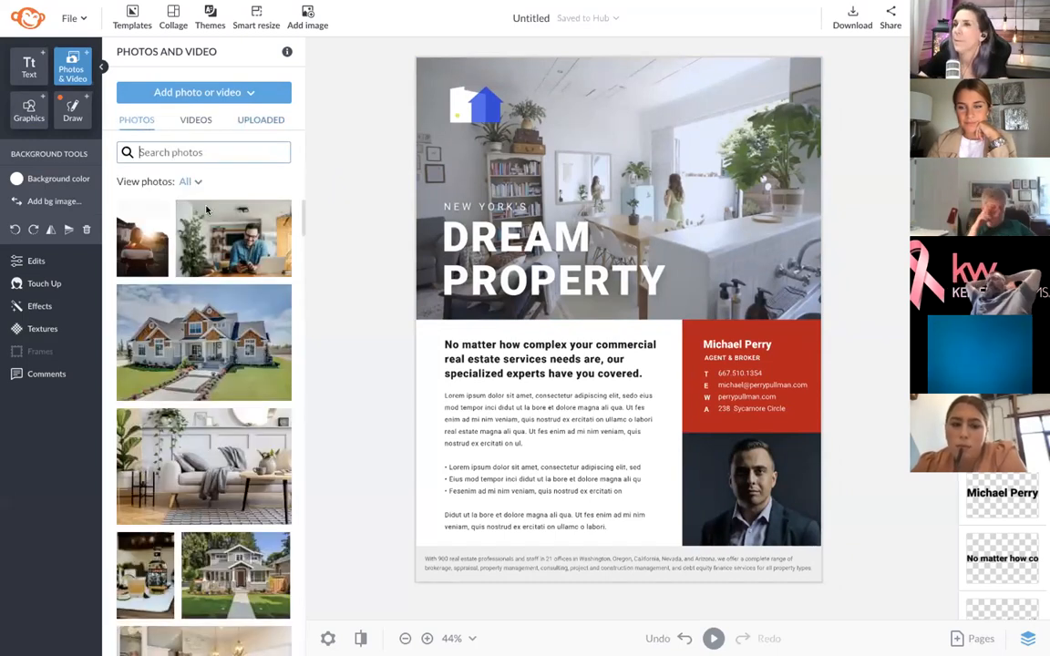
left_click_drag(313, 198, 425, 168)
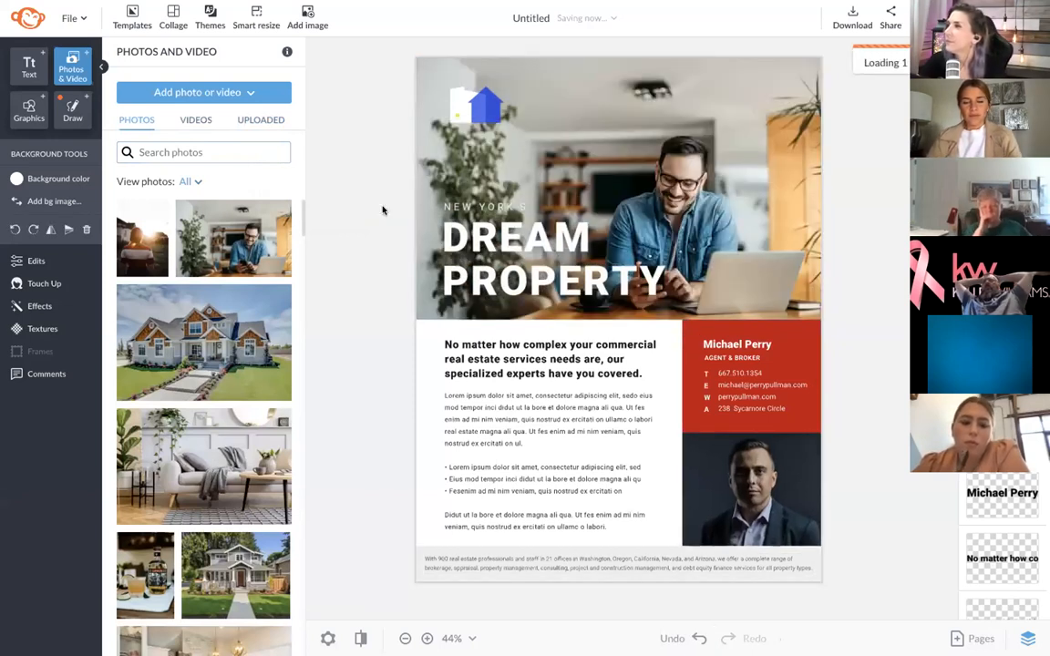
left_click(604, 169)
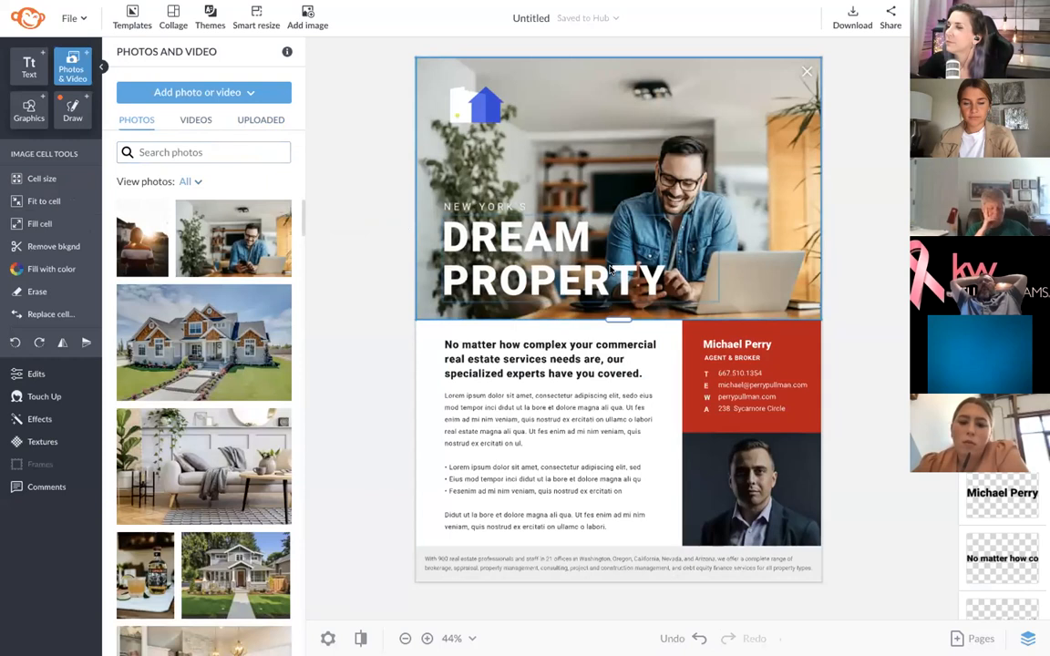
left_click_drag(618, 321, 614, 384)
left_click_drag(620, 248, 609, 318)
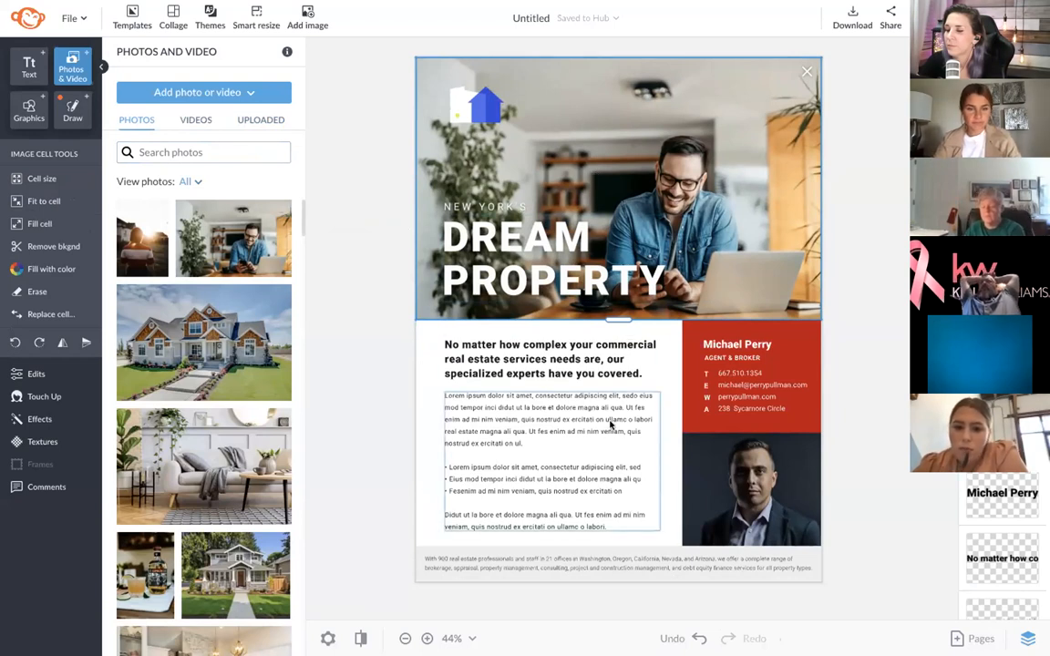
Step: Replace the header image with the stock photo of a grey sofa and wooden coffee table
scroll(229, 370, "down", 3)
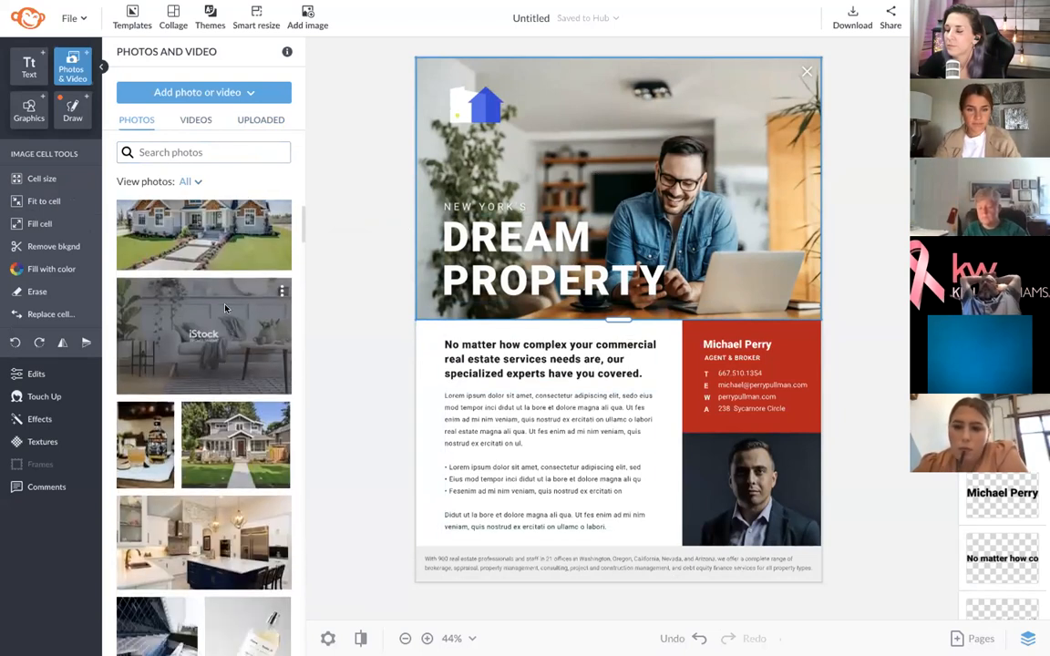
left_click_drag(197, 319, 422, 301)
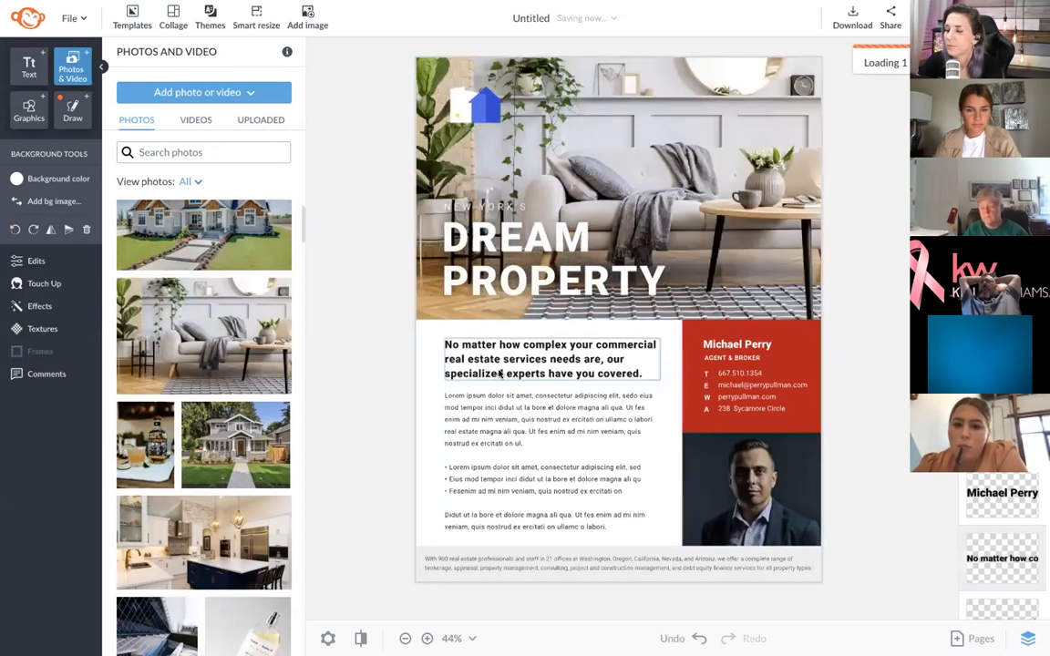
Step: Change the "No matter how complex" intro text to the brand font Phenomena, enlarged to size 104 and shifted slightly down
left_click(529, 368)
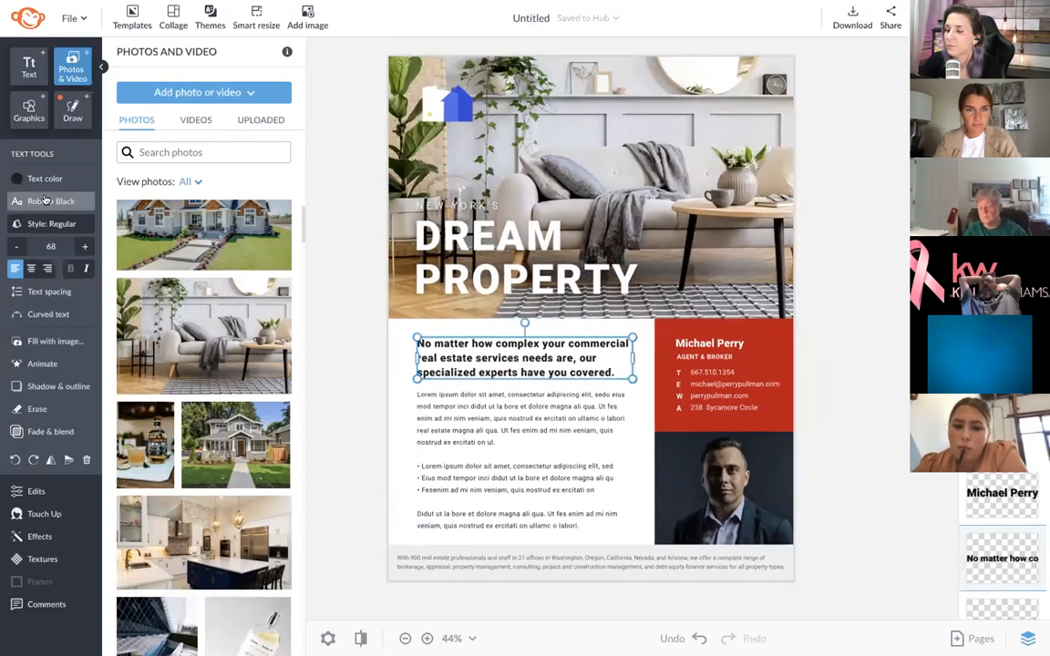
left_click(50, 201)
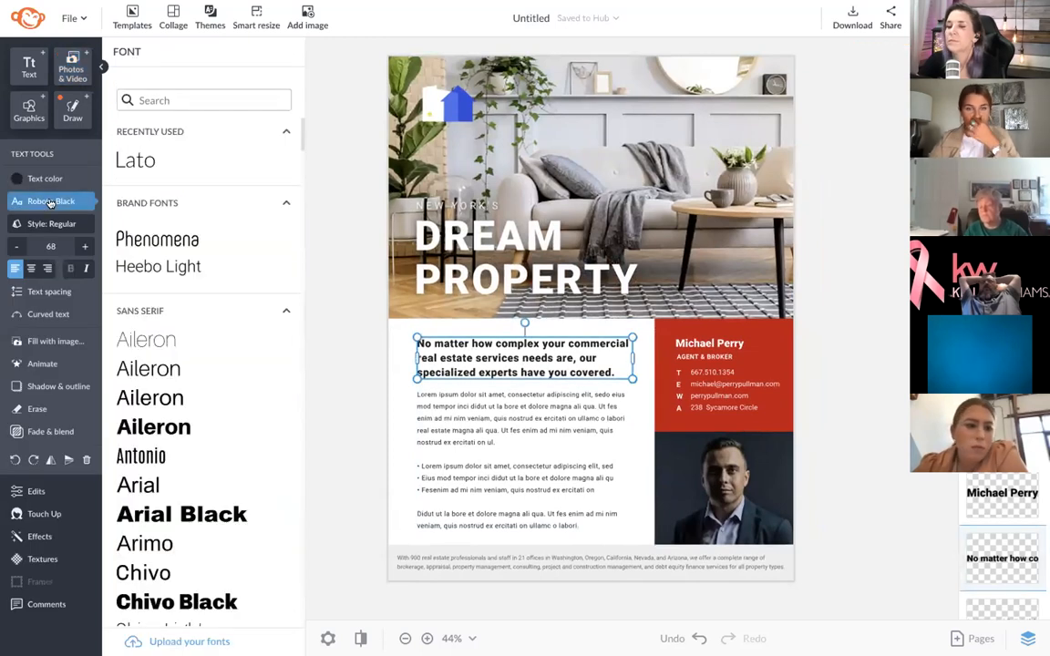
left_click(155, 238)
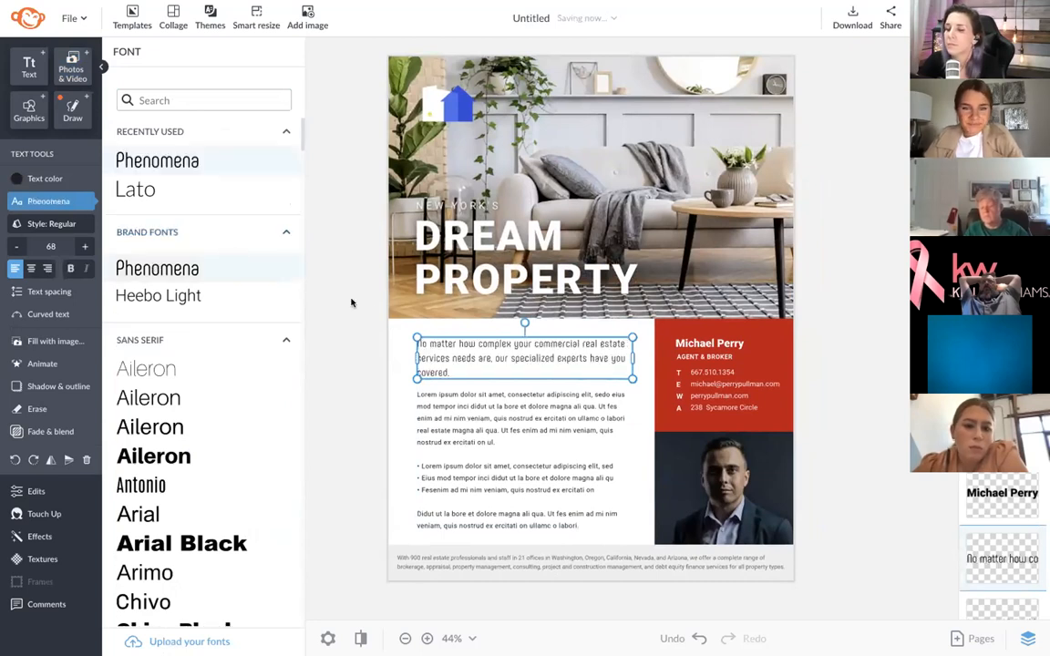
left_click_drag(619, 357, 641, 435)
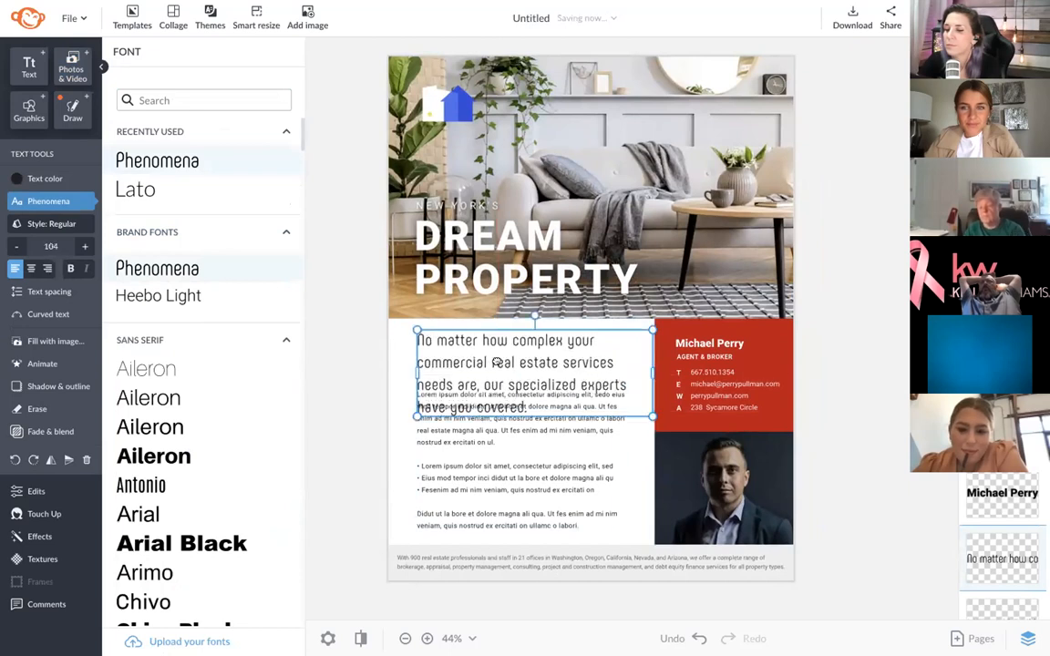
left_click_drag(483, 406, 483, 428)
Step: Cut the lorem ipsum body text to its first paragraph and place it just below the intro text
left_click(490, 487)
double_click(490, 487)
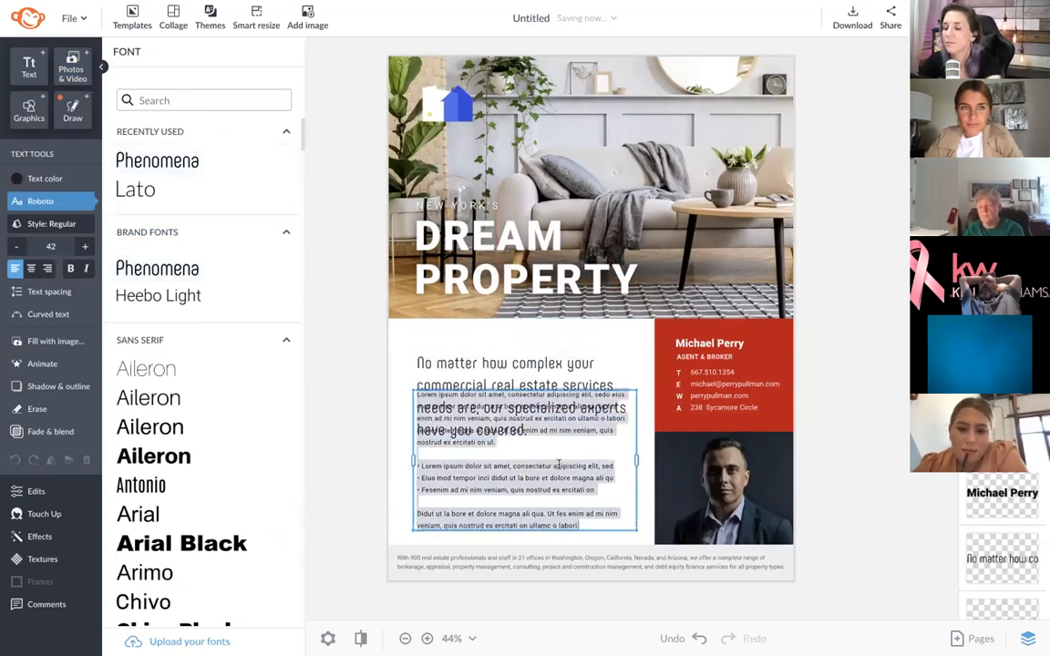
key("ctrl+a")
key("BackSpace")
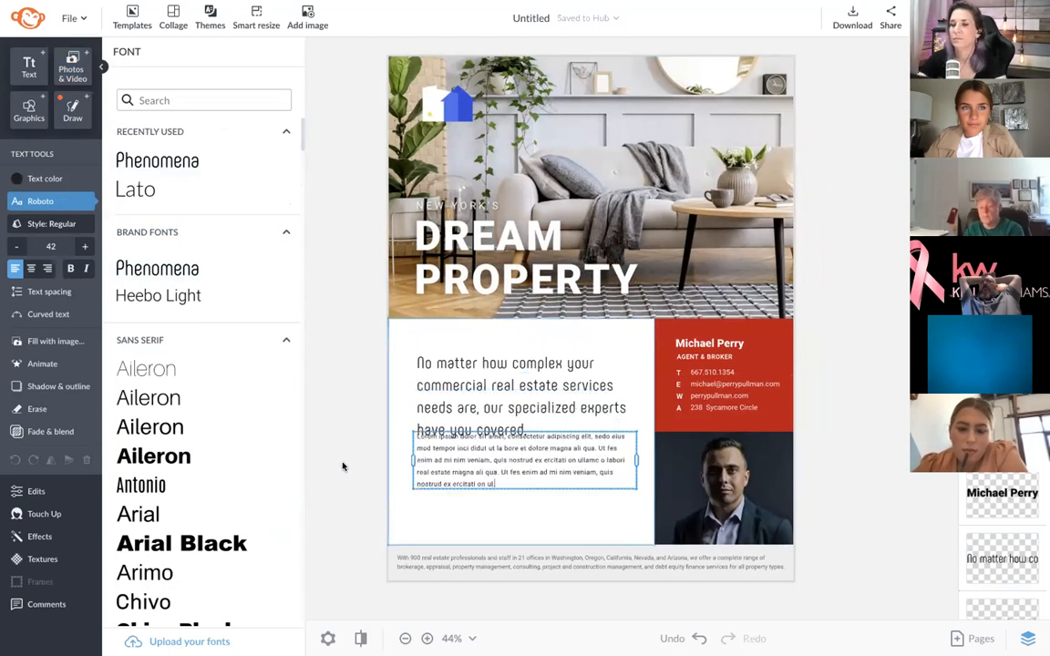
left_click_drag(462, 467, 463, 490)
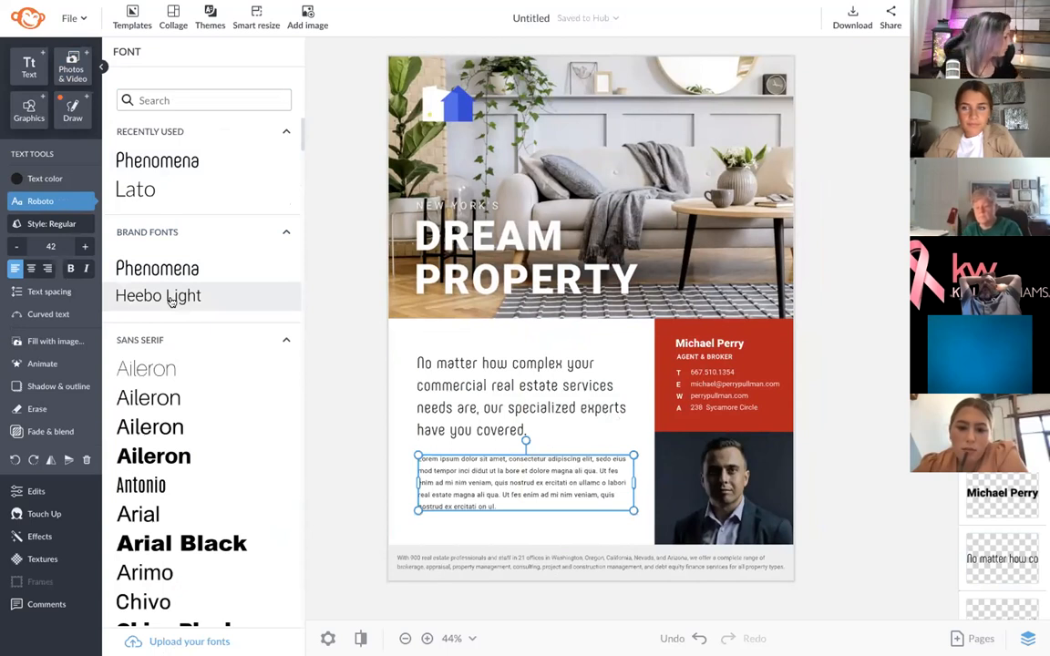
Step: Apply the brand font Heebo Light to the lorem ipsum paragraph
left_click(171, 299)
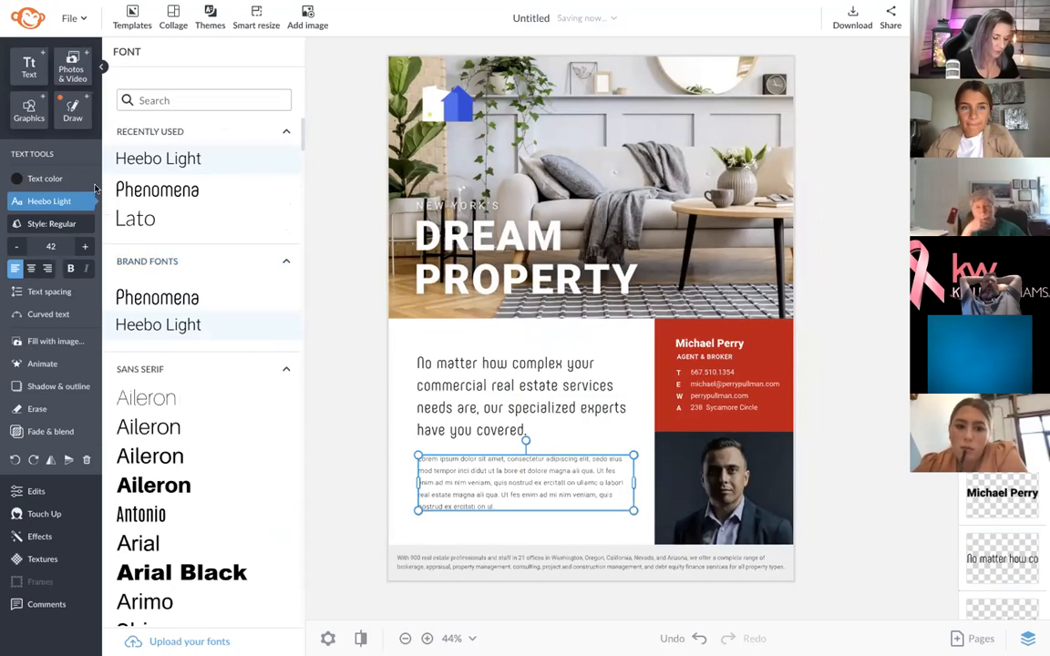
scroll(206, 375, "down", 10)
scroll(206, 384, "down", 10)
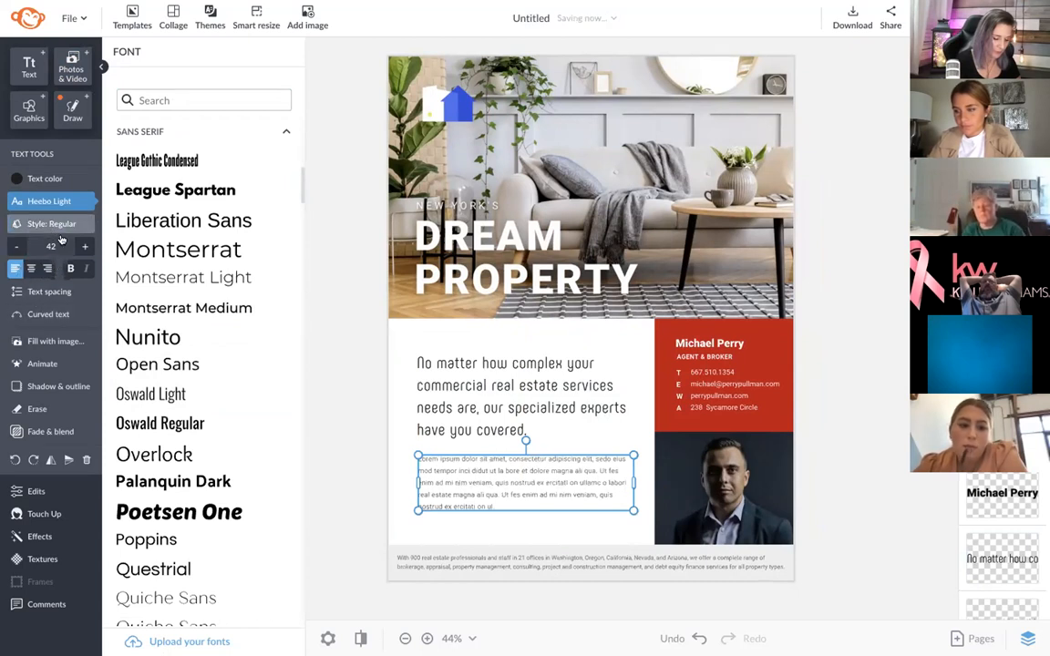
Step: Set the letter spacing of the DREAM PROPERTY title to 1.15
left_click(48, 292)
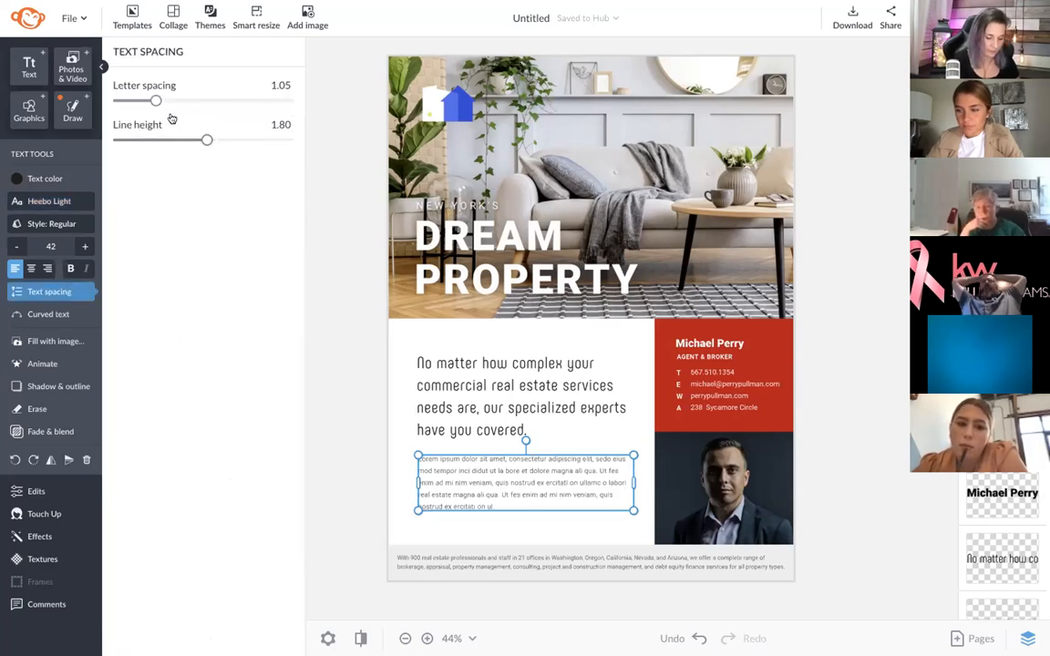
mouse_move(140, 85)
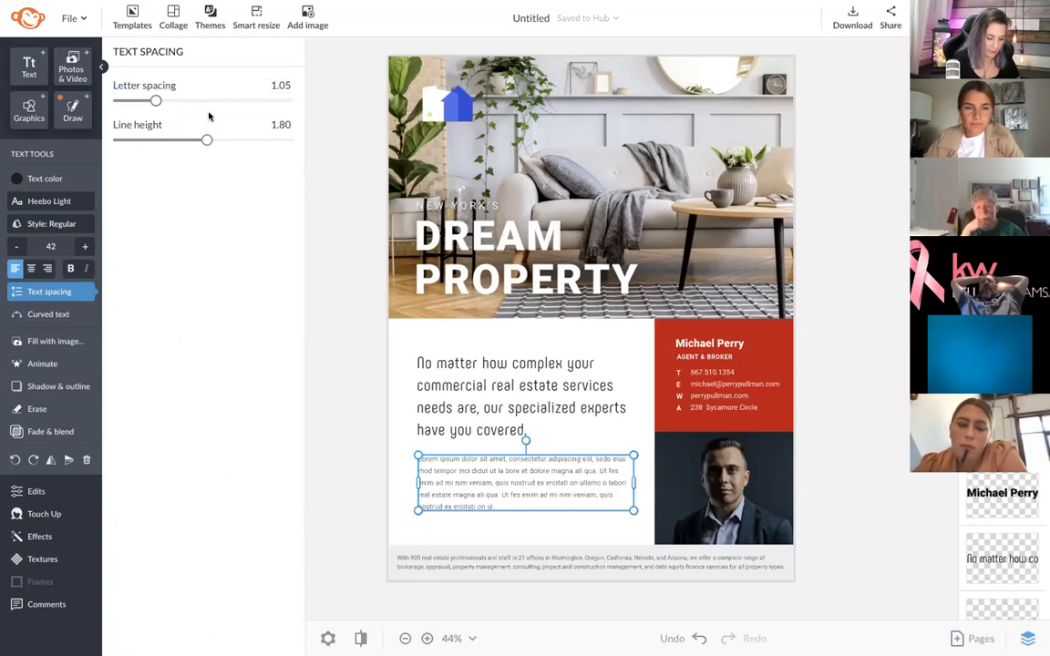
left_click(511, 264)
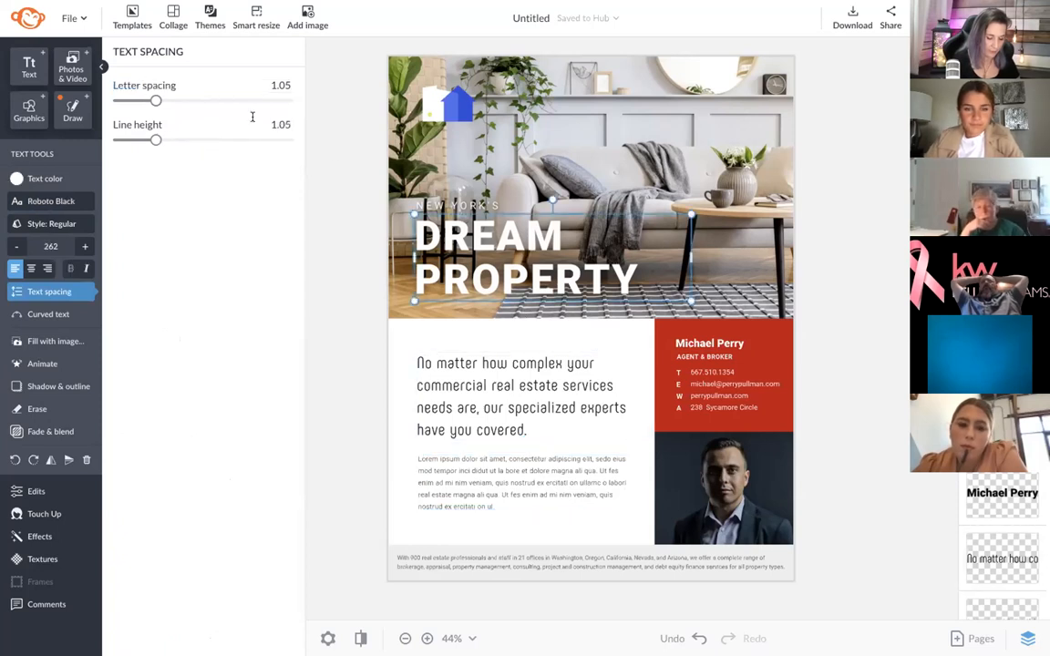
mouse_move(156, 100)
left_mouse_down()
mouse_move(196, 100)
mouse_move(162, 100)
left_mouse_up()
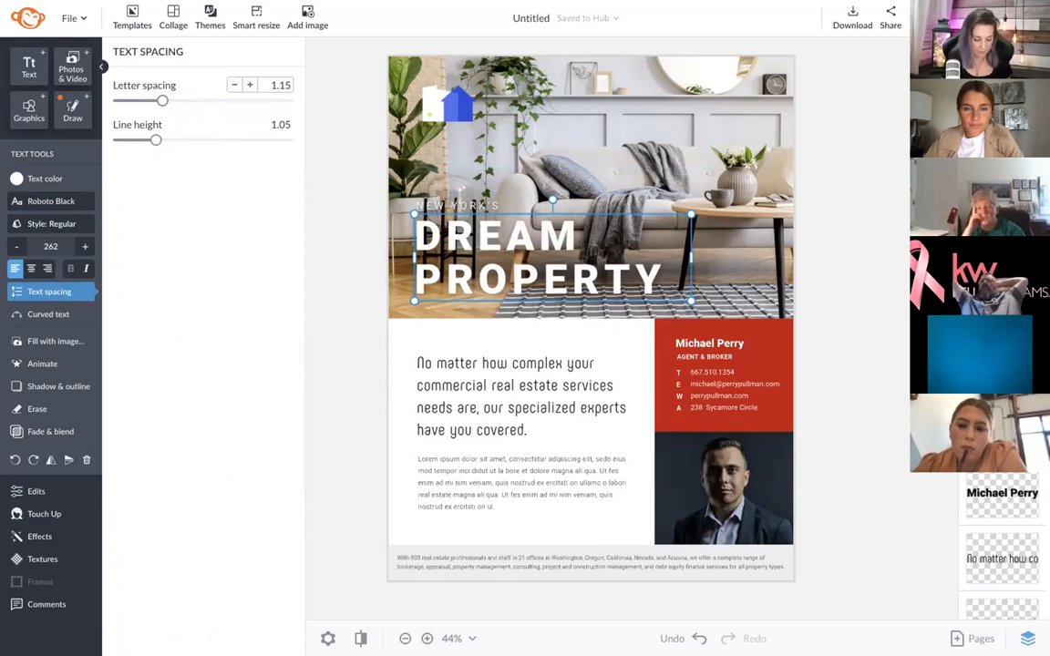
Step: Browse the brand, sans serif and serif fonts available for the DREAM PROPERTY title
left_click(69, 198)
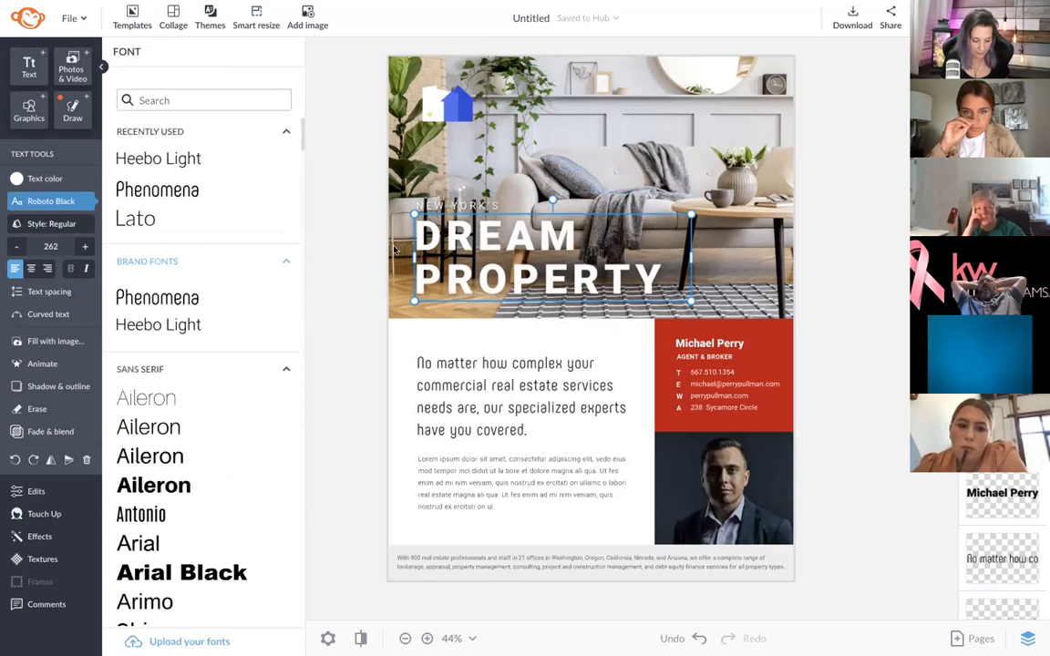
scroll(182, 273, "down", 3)
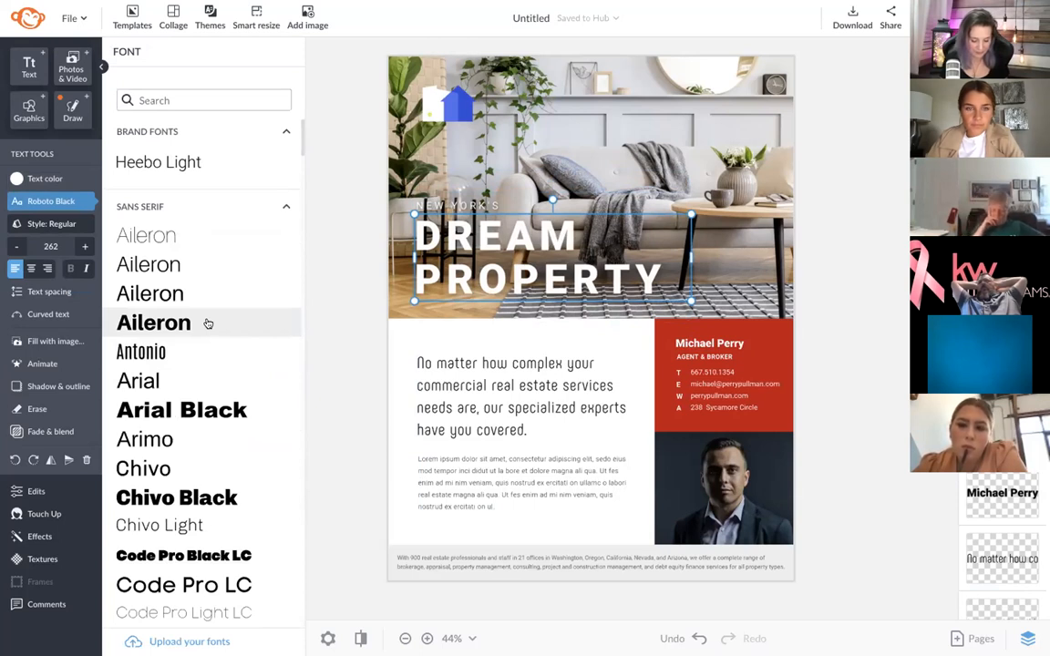
scroll(208, 324, "down", 8)
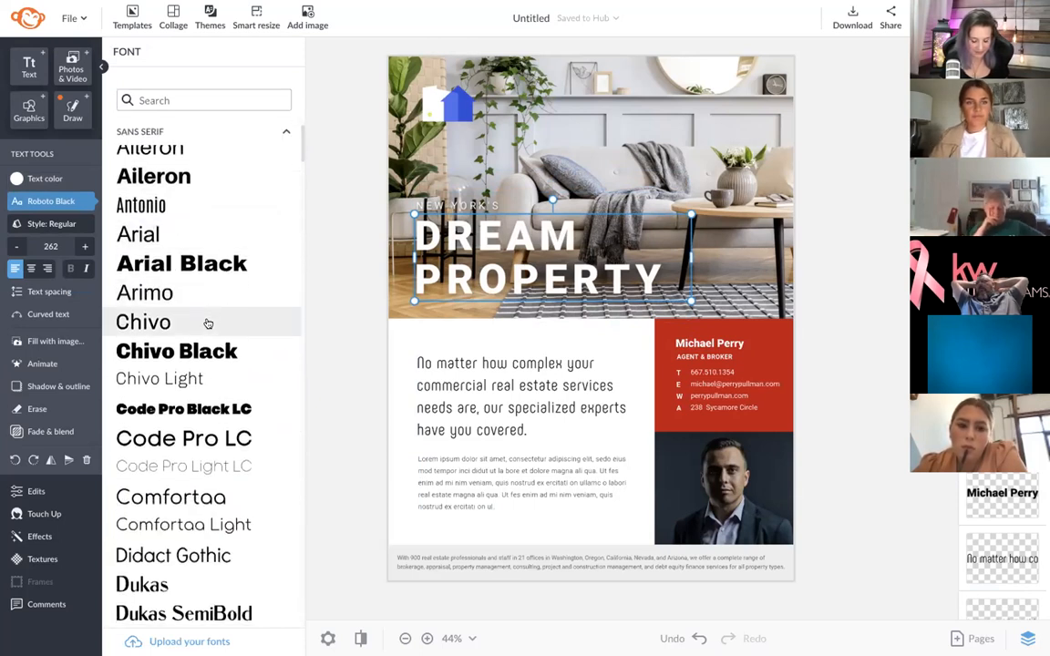
scroll(208, 323, "down", 10)
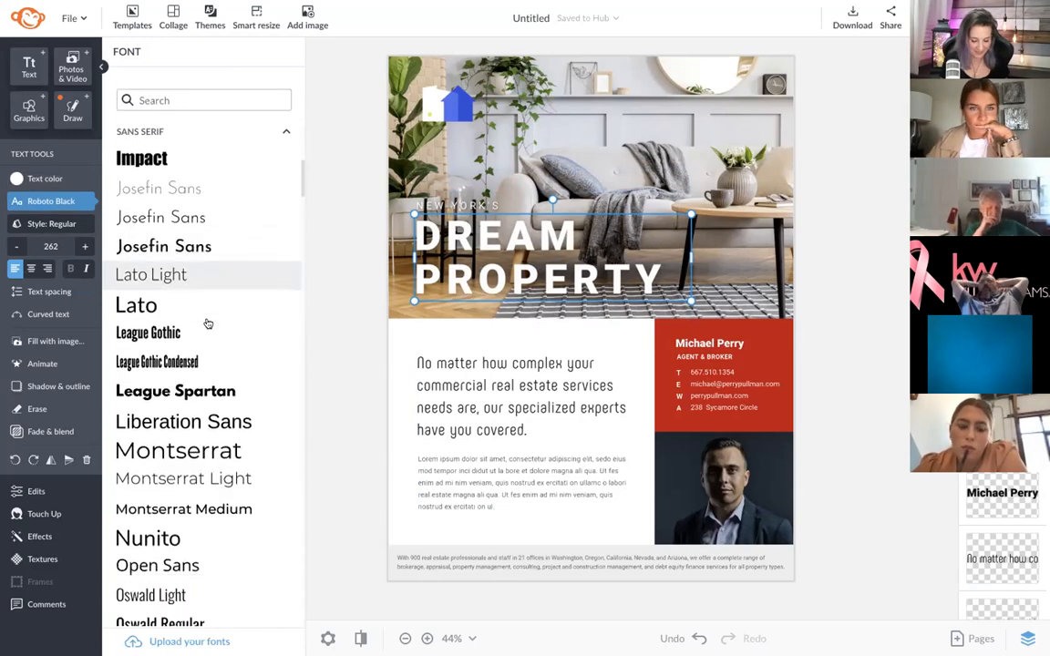
scroll(208, 324, "down", 10)
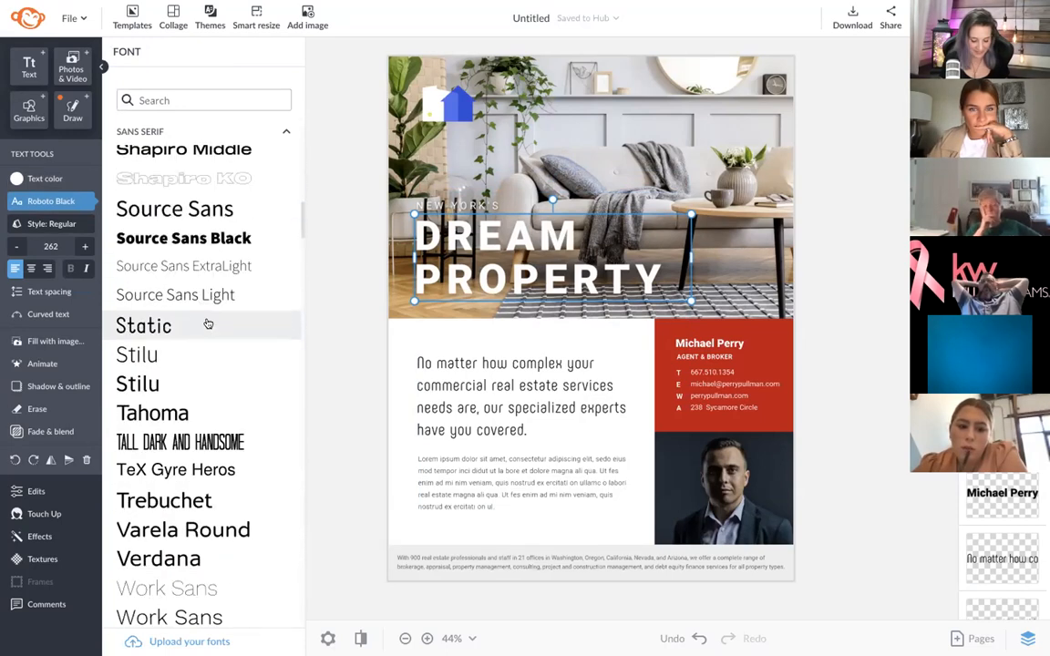
scroll(208, 324, "down", 5)
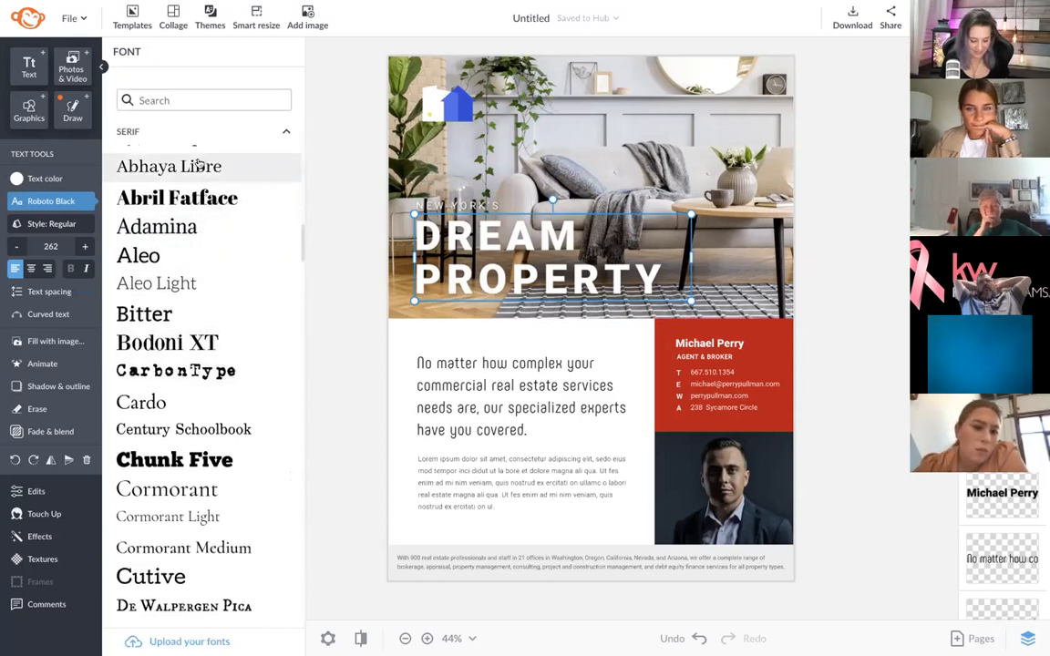
scroll(206, 356, "down", 1)
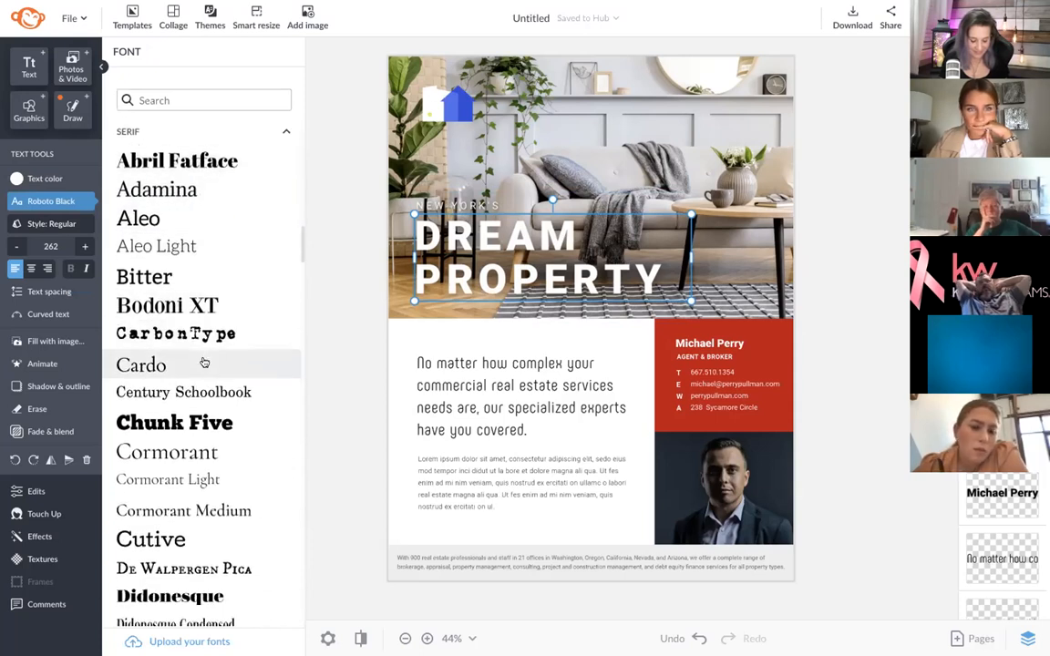
Step: Try out the title's line height and set the lorem ipsum paragraph's line height to 1.9
left_click(72, 291)
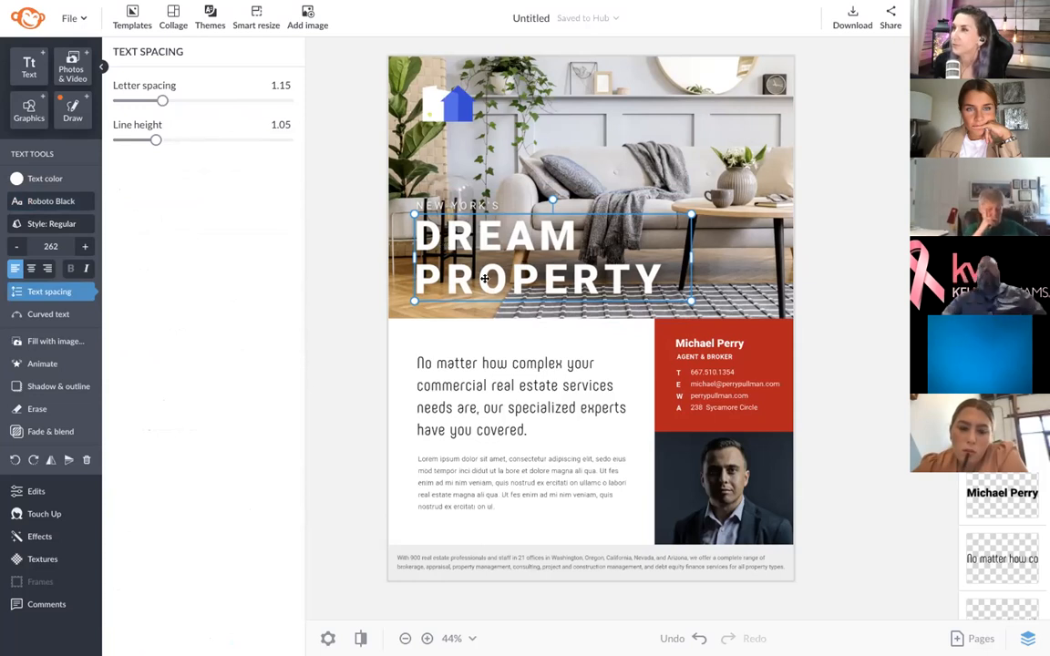
mouse_move(155, 139)
left_mouse_down()
mouse_move(197, 139)
mouse_move(142, 140)
mouse_move(155, 139)
left_mouse_up()
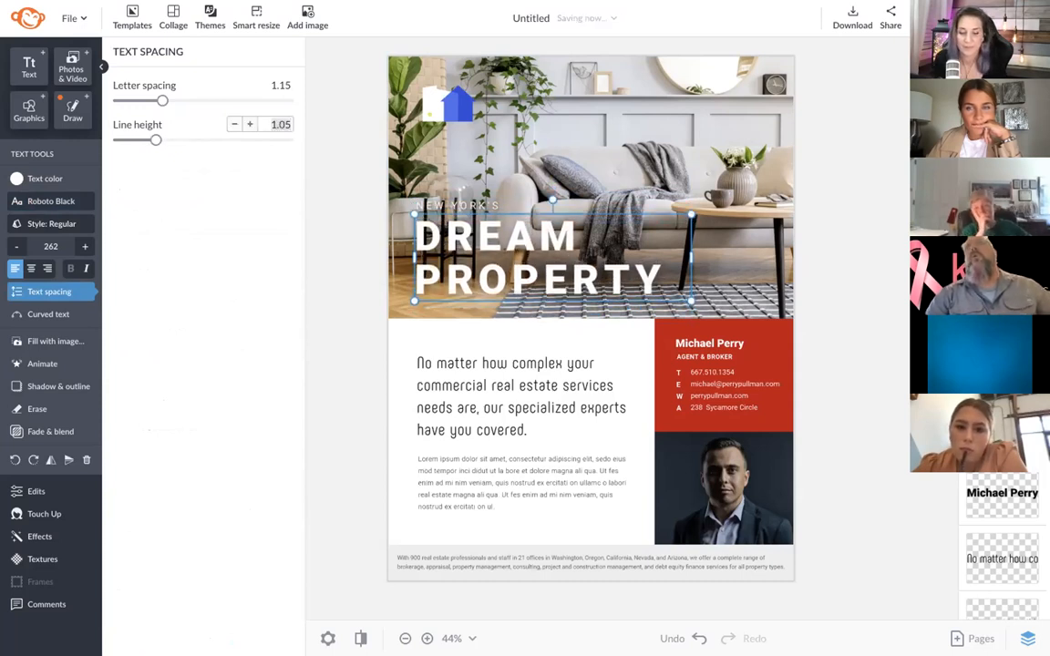
left_click(513, 489)
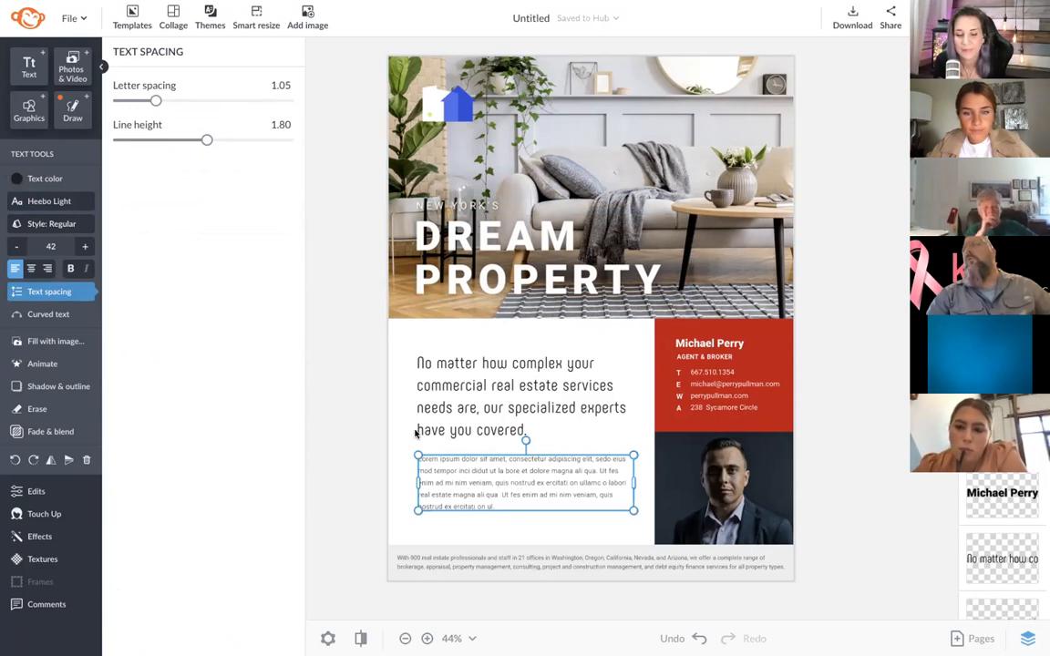
left_click_drag(207, 139, 214, 140)
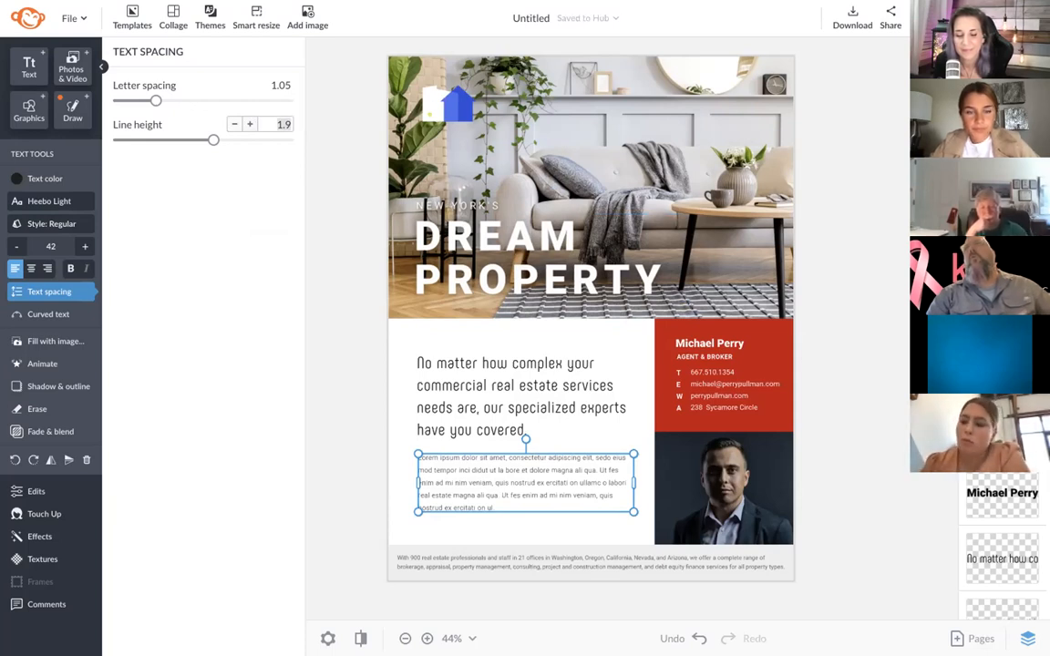
left_click(351, 321)
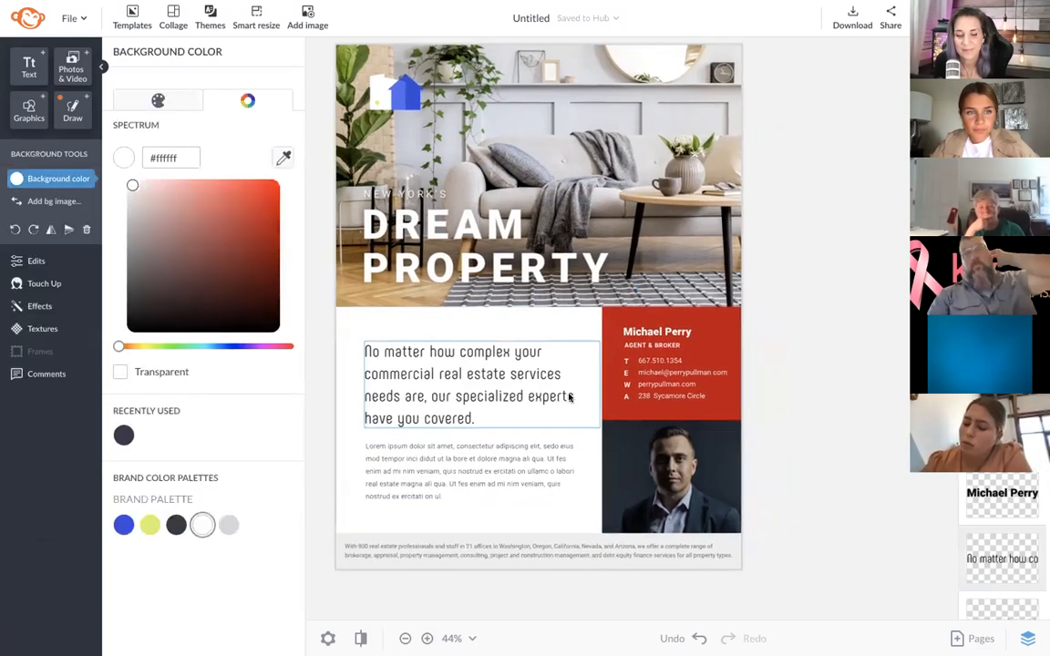
Step: Add the smiling man's headshot from the Furst Photo folder in Hub to the flyer
scroll(569, 396, "right", 5)
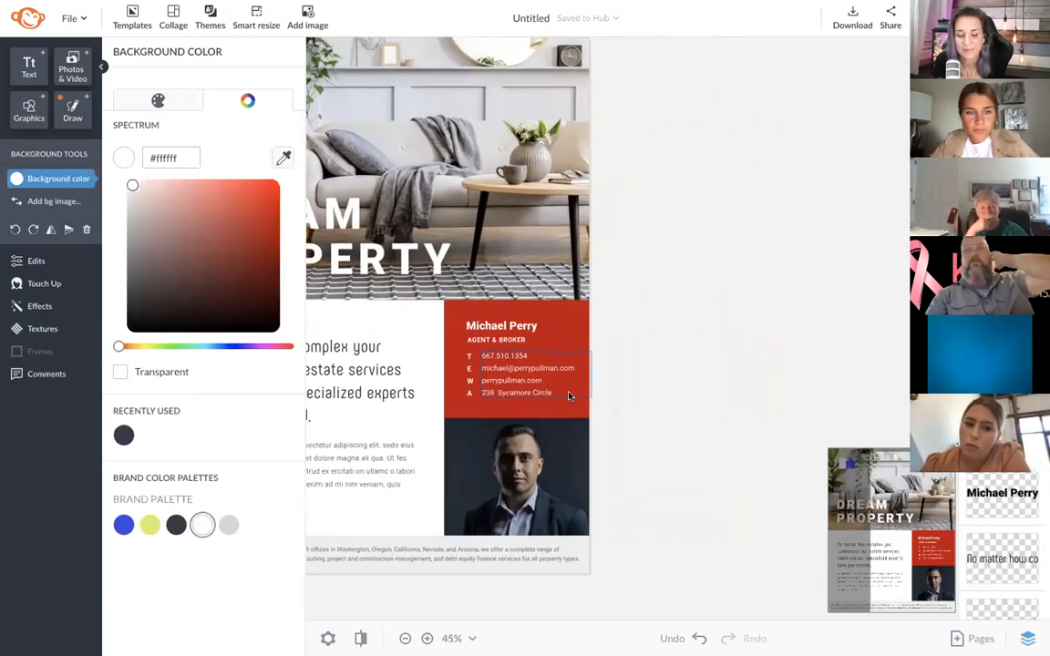
scroll(569, 396, "up", 3)
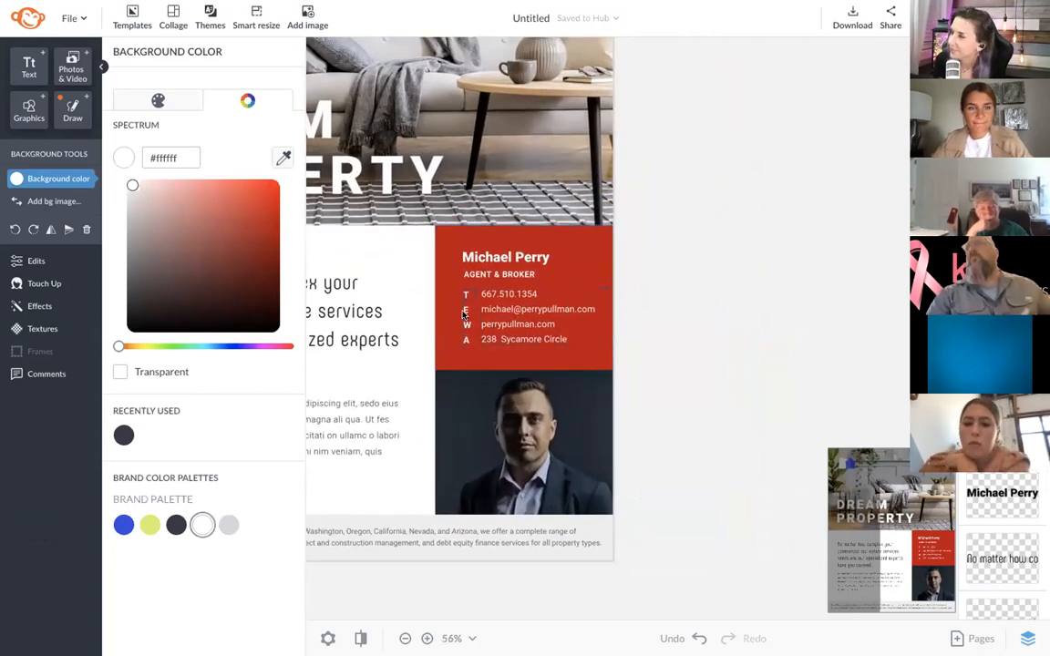
scroll(465, 313, "down", 1)
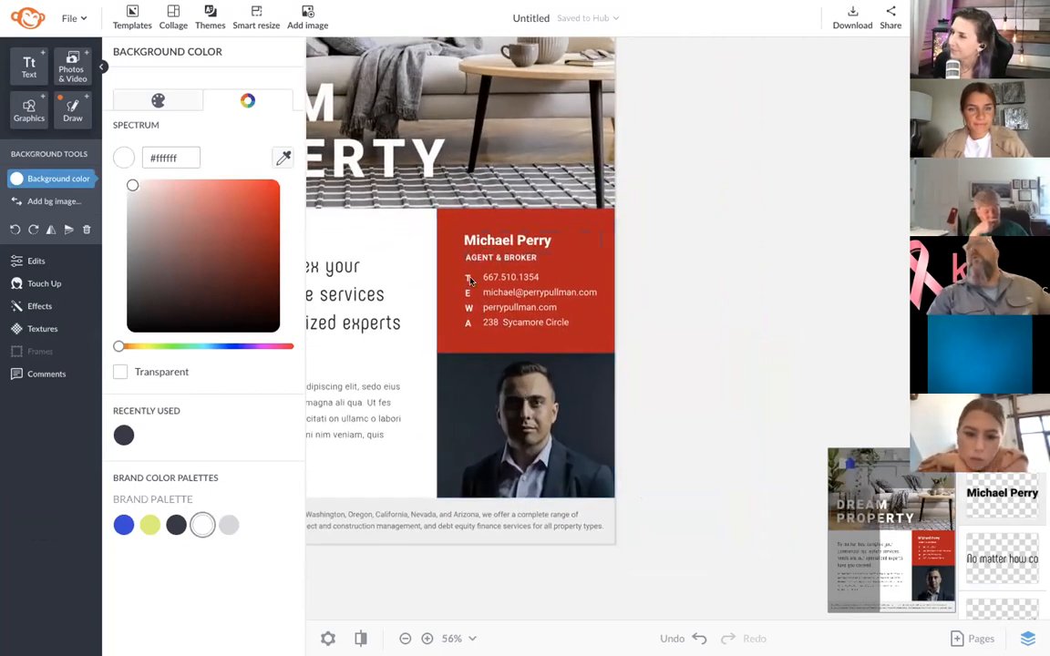
left_click(443, 427)
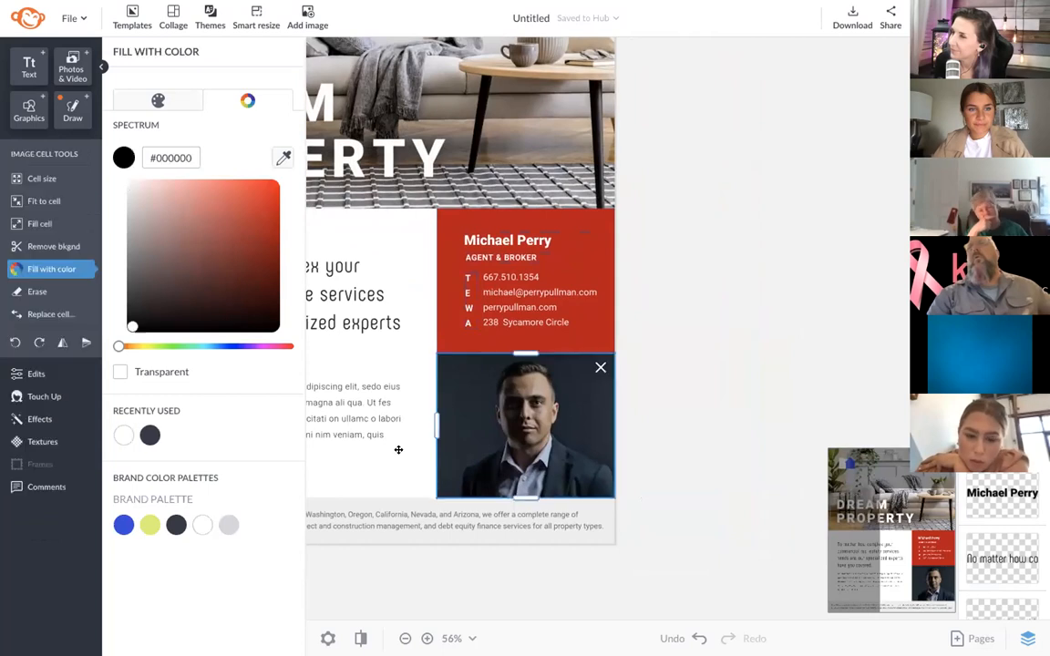
left_click(69, 64)
left_click(225, 98)
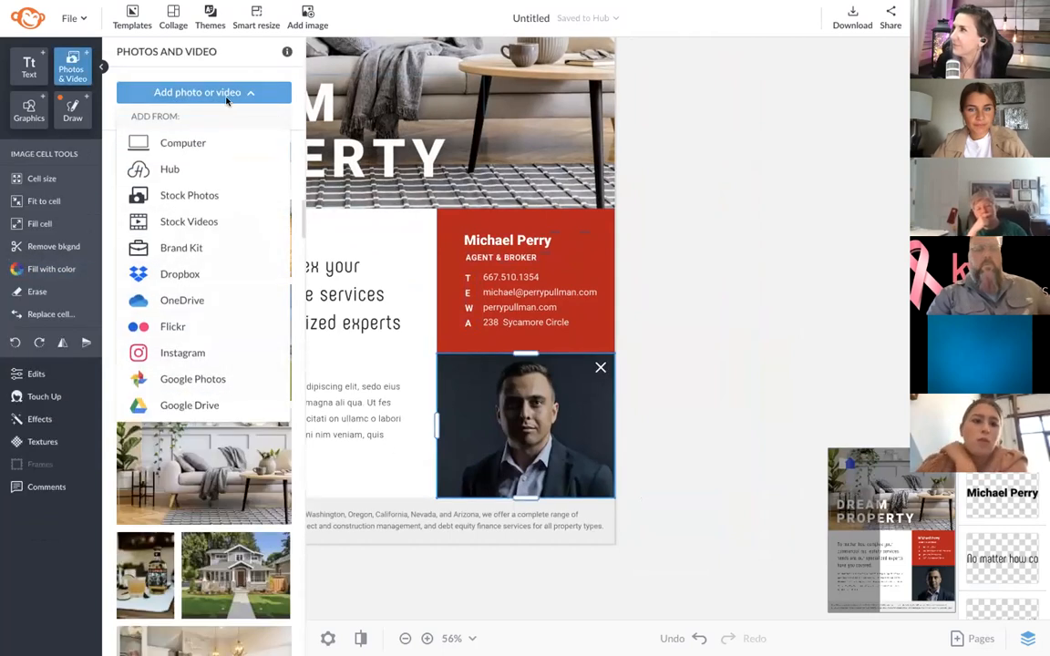
left_click(197, 169)
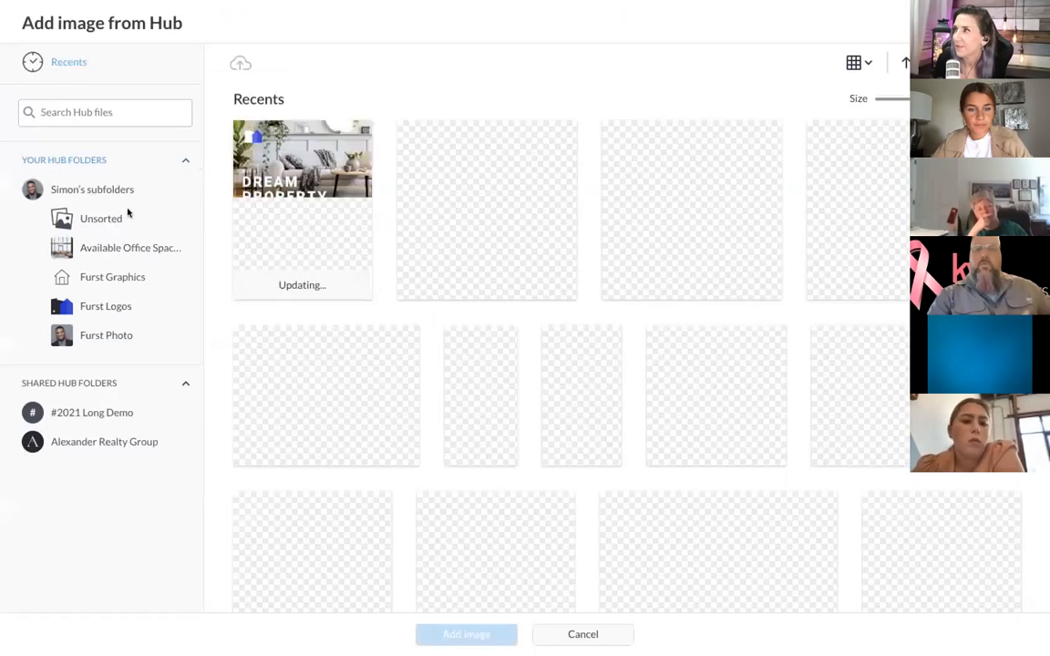
left_click(108, 335)
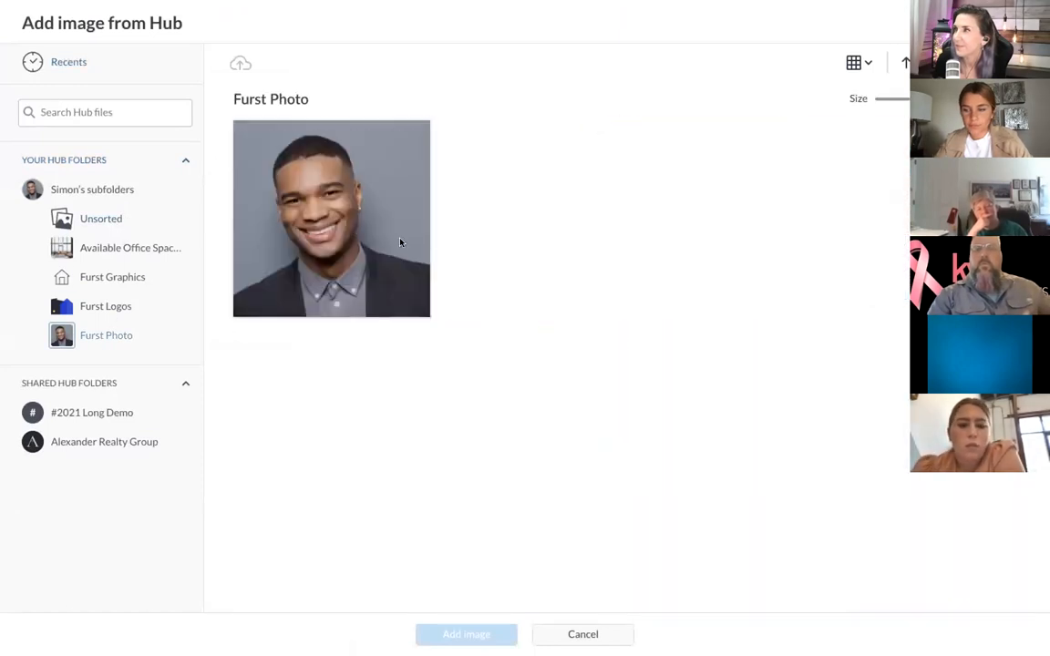
left_click(400, 241)
double_click(401, 240)
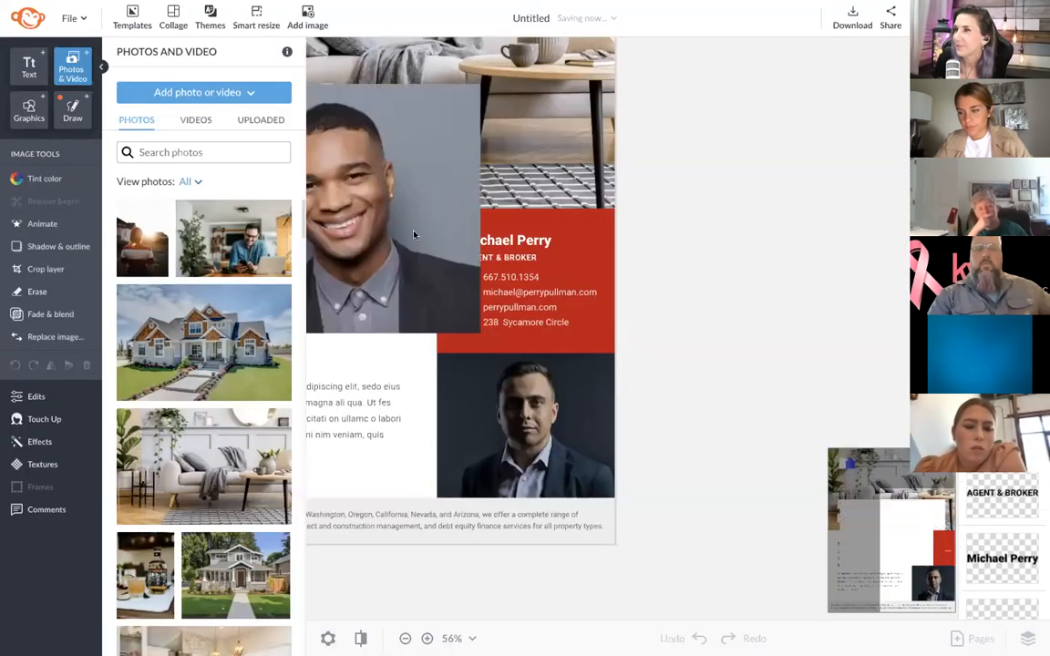
Step: Move the smiling man's headshot over the old agent photo and scale it down to roughly that cell's width
left_click_drag(365, 194, 509, 358)
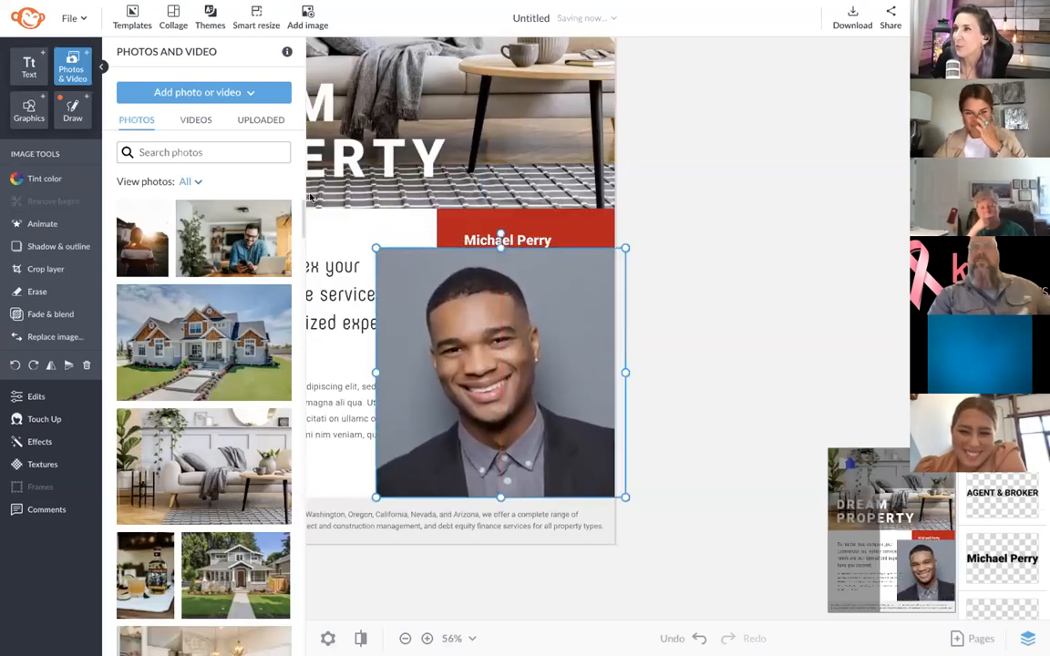
left_click_drag(372, 246, 408, 330)
left_click_drag(534, 365, 533, 364)
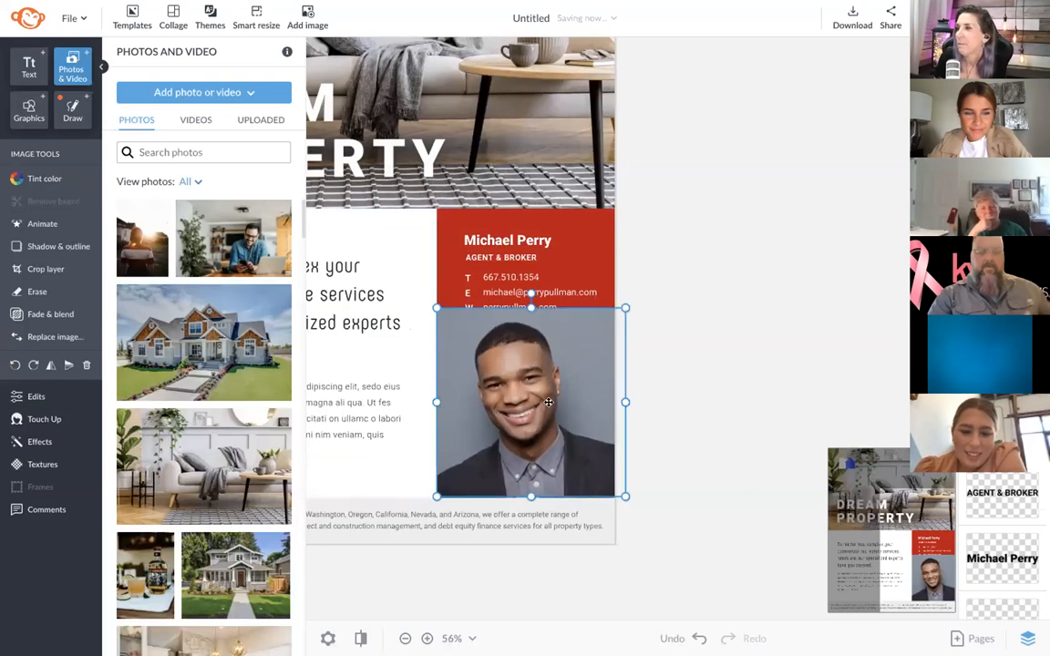
Step: Crop the headshot's upper edge to the red contact block's lower border and reposition the face inside the crop
double_click(548, 402)
left_click_drag(529, 314, 527, 347)
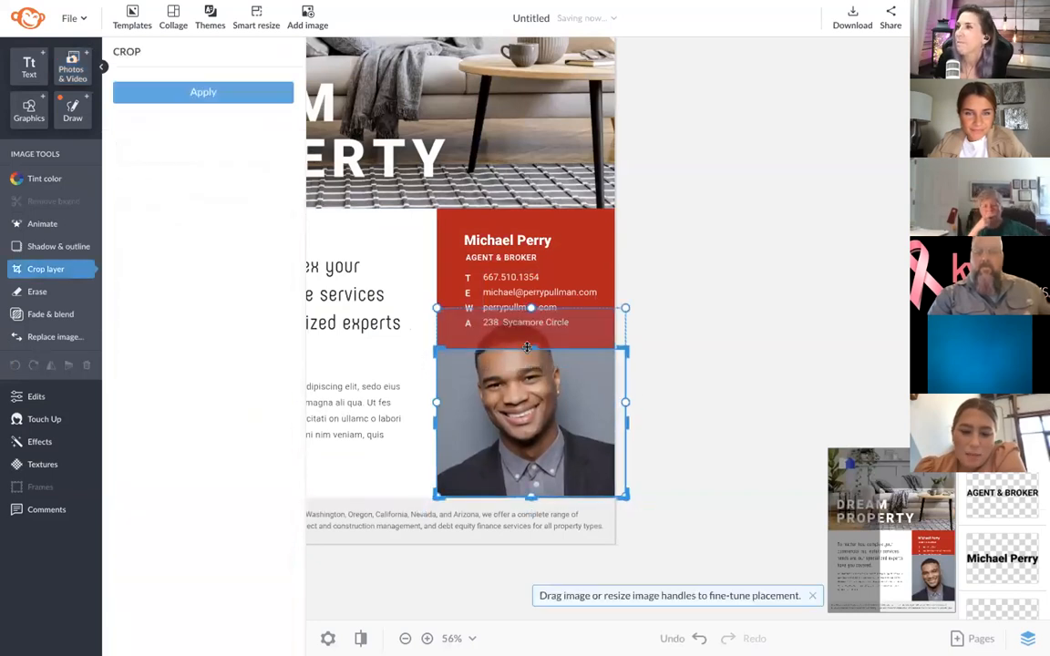
mouse_move(531, 398)
left_mouse_down()
mouse_move(533, 412)
mouse_move(528, 394)
left_mouse_up()
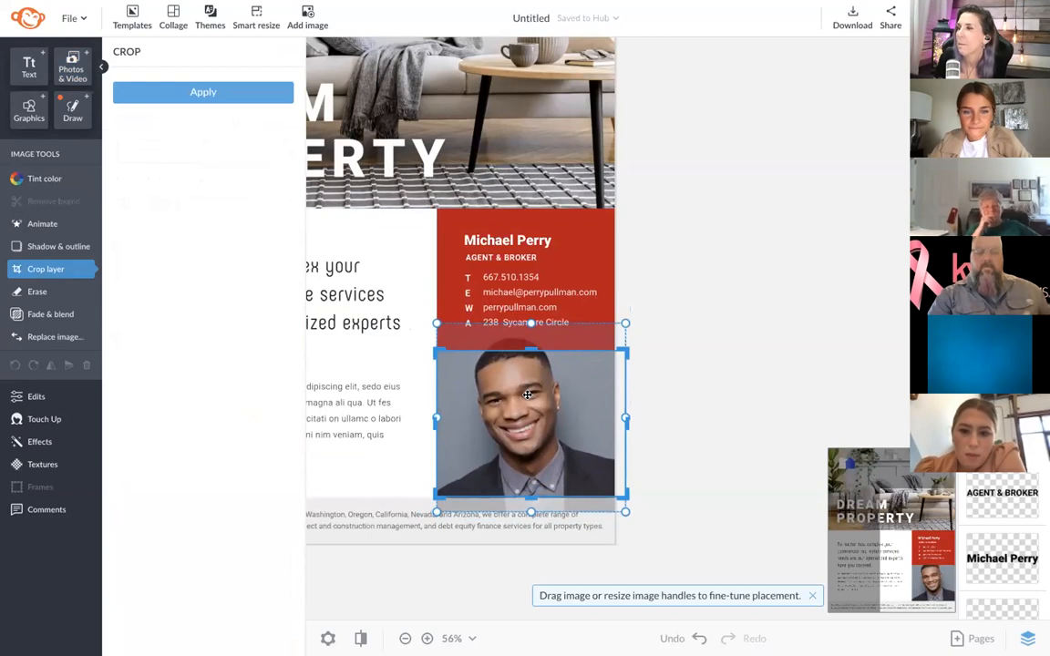
left_click(694, 396)
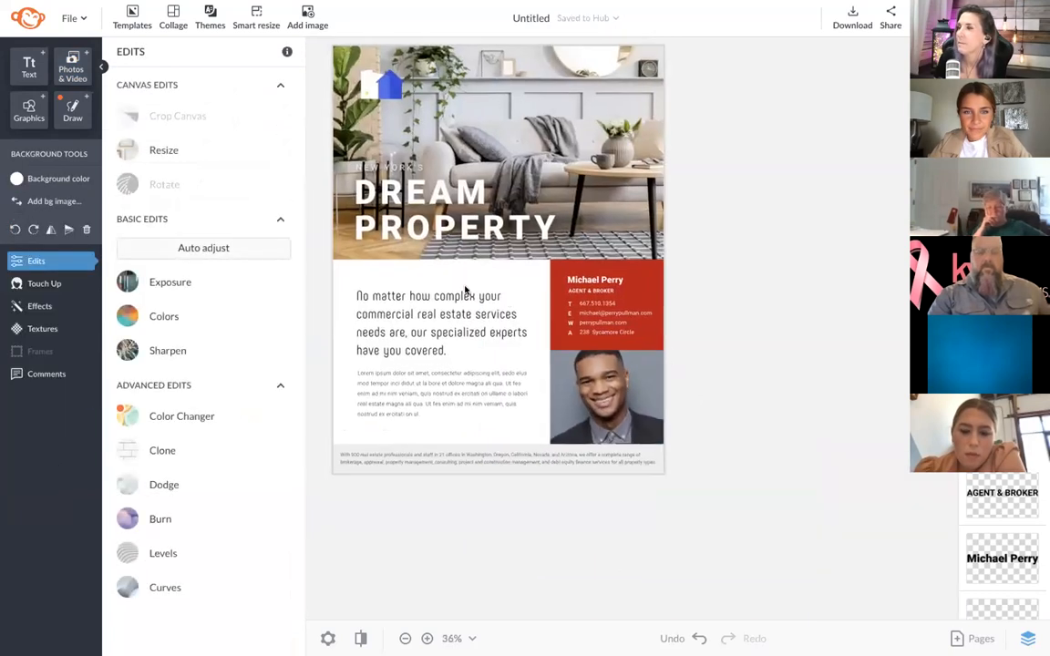
Step: Delete the T, E, W, A letter labels beside the agent's contact details
left_click(26, 111)
left_click(187, 126)
scroll(651, 290, "up", 3)
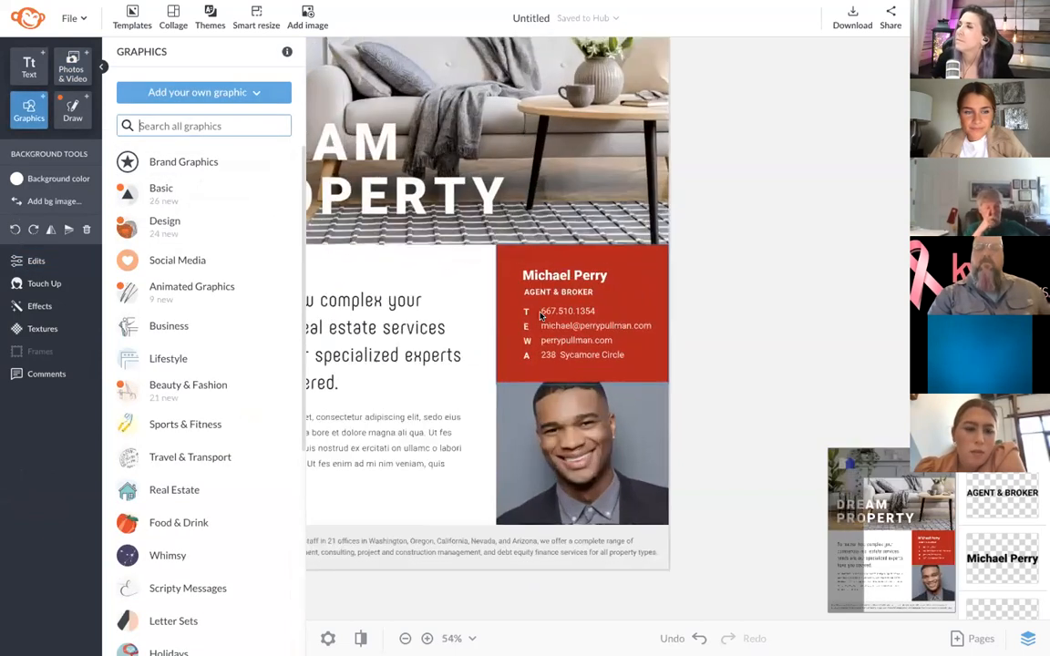
scroll(524, 347, "up", 4)
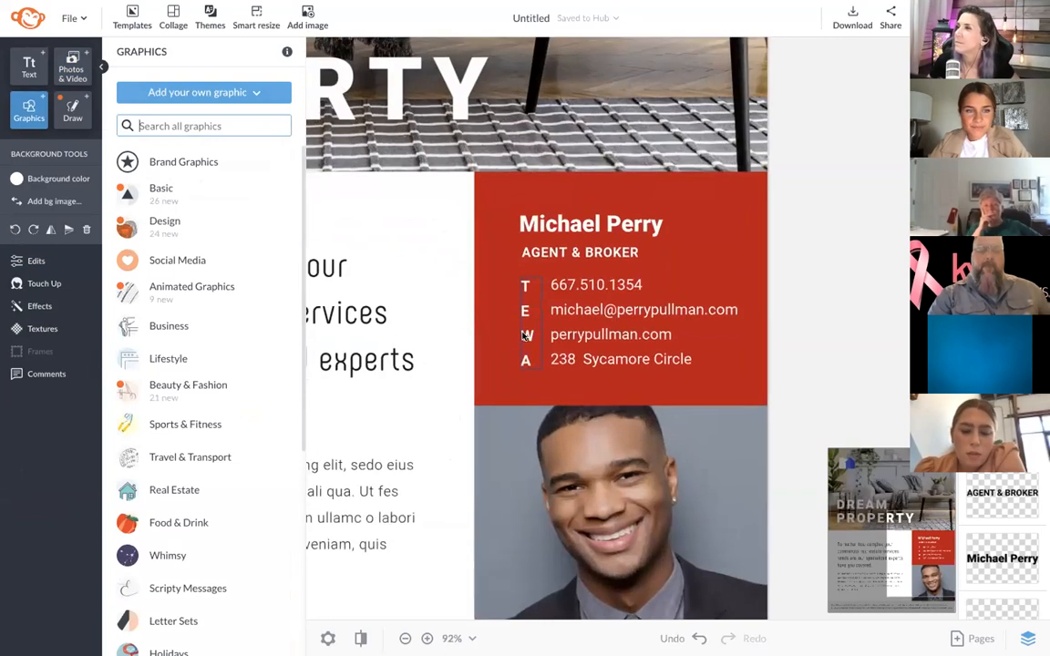
left_click(524, 348)
key("Delete")
Step: Search the graphics for "contact" and add the Contact At Sign, Location Pin, Home and ID Image icons
left_click(199, 126)
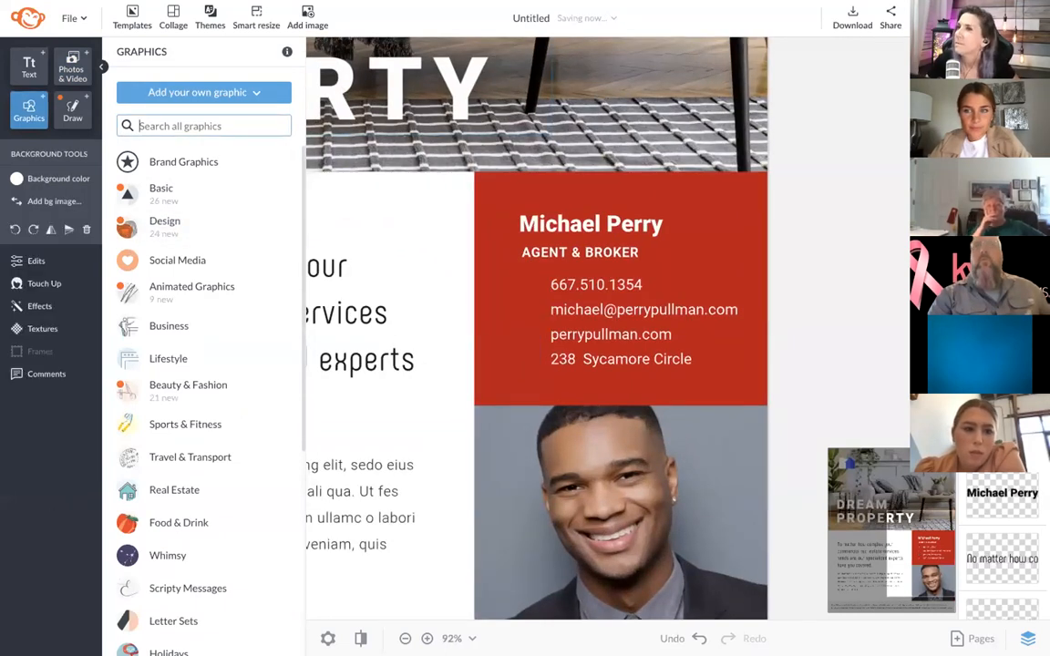
type("contact")
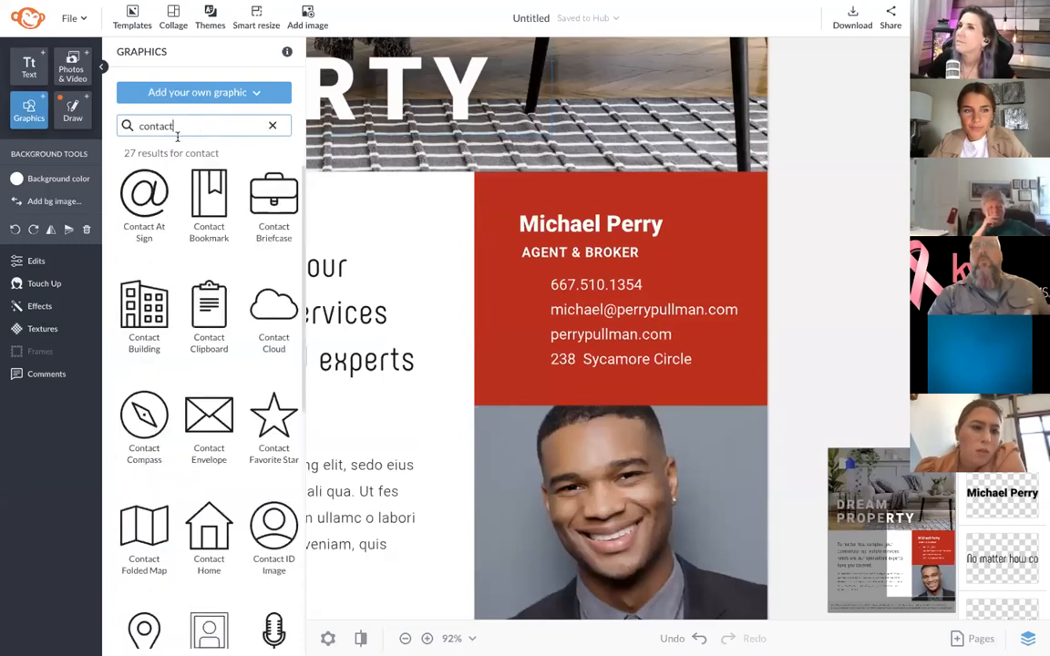
left_click(137, 187)
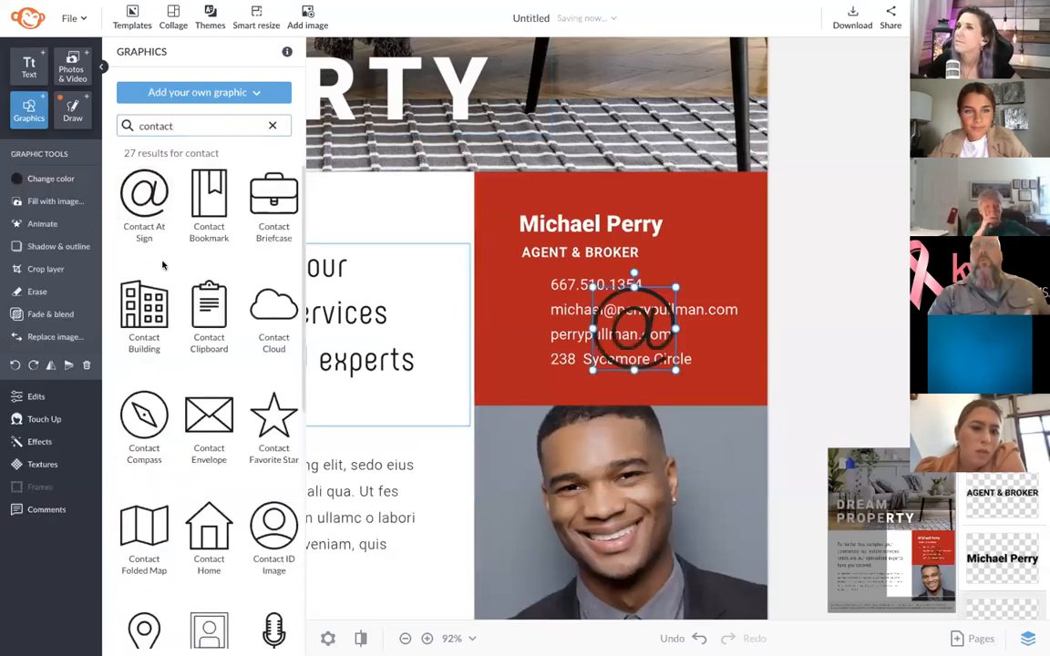
scroll(195, 290, "down", 5)
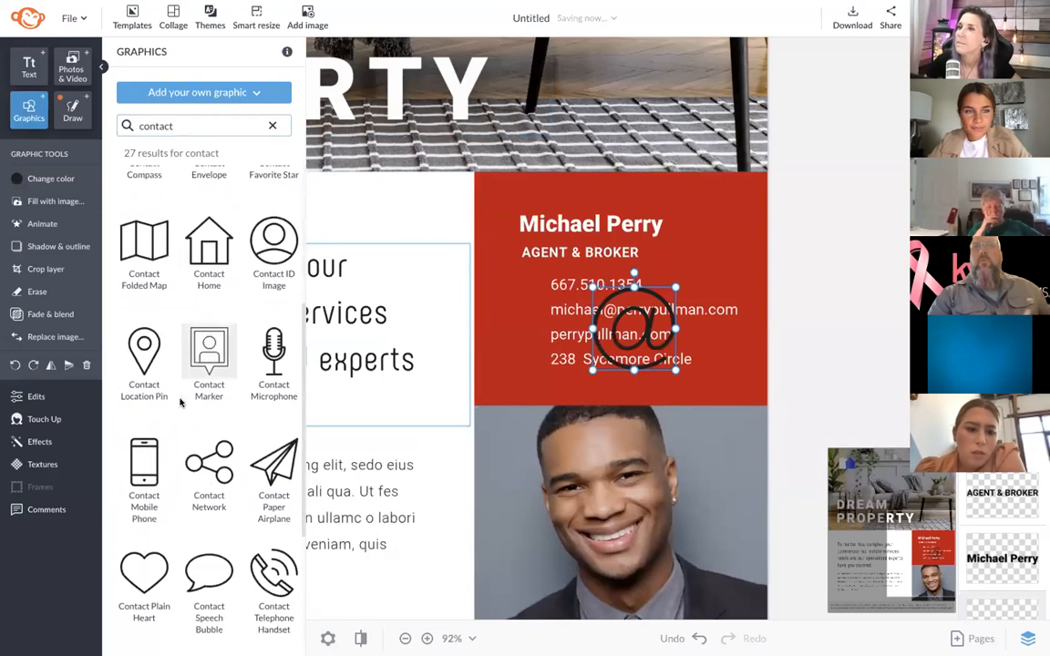
left_click(155, 365)
scroll(181, 342, "down", 2)
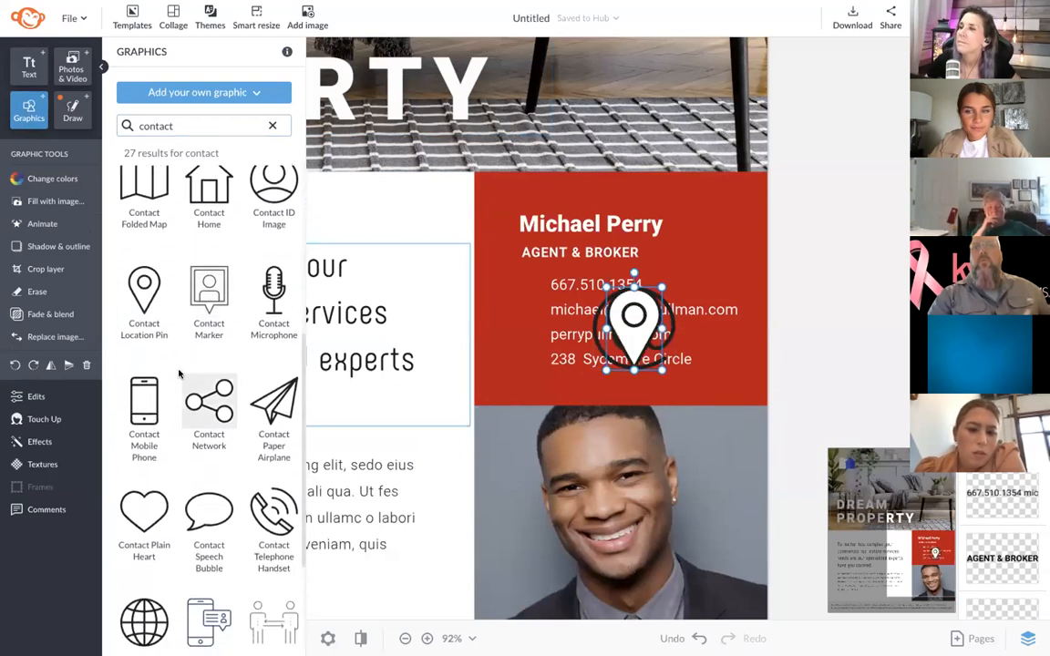
scroll(180, 341, "up", 2)
left_click(209, 215)
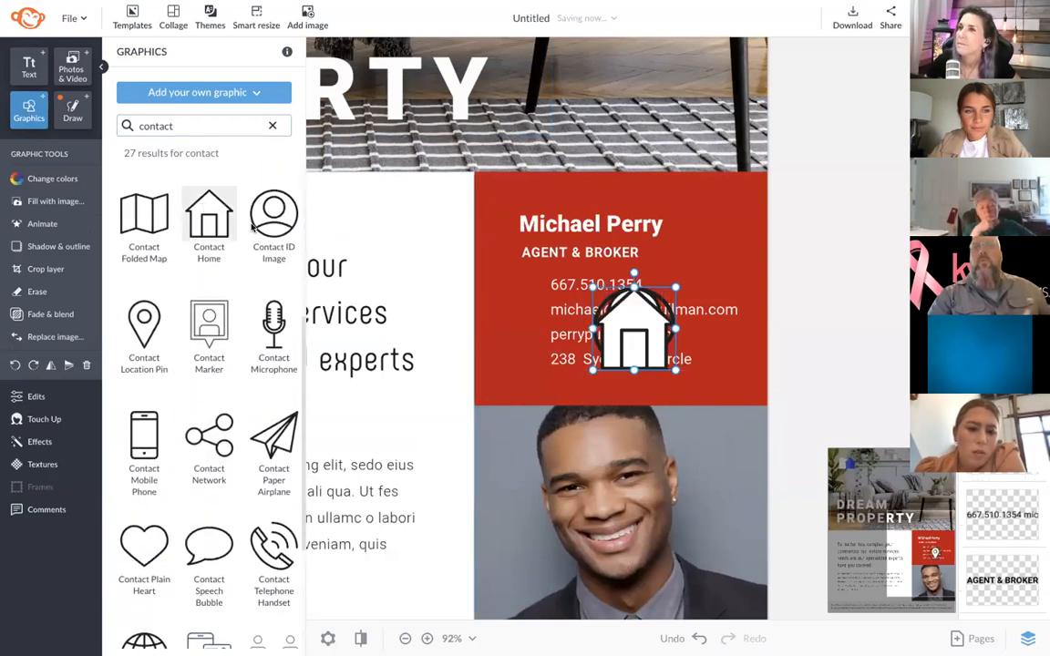
left_click(273, 214)
Step: Scale the four stacked contact icons down together and place them beside the phone number
left_click(665, 306)
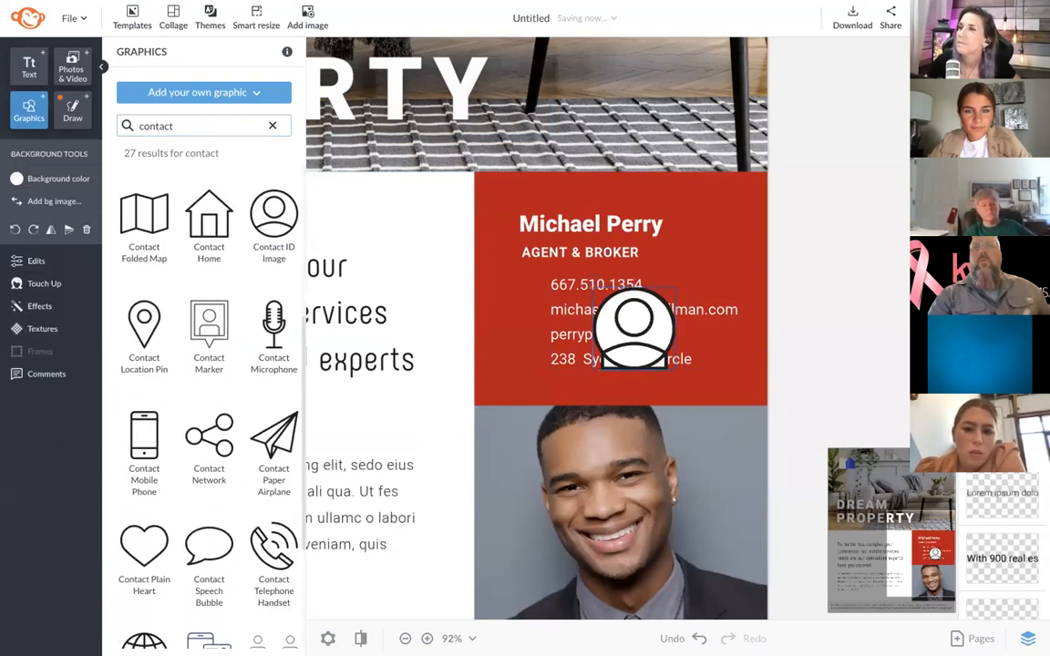
left_click(643, 315)
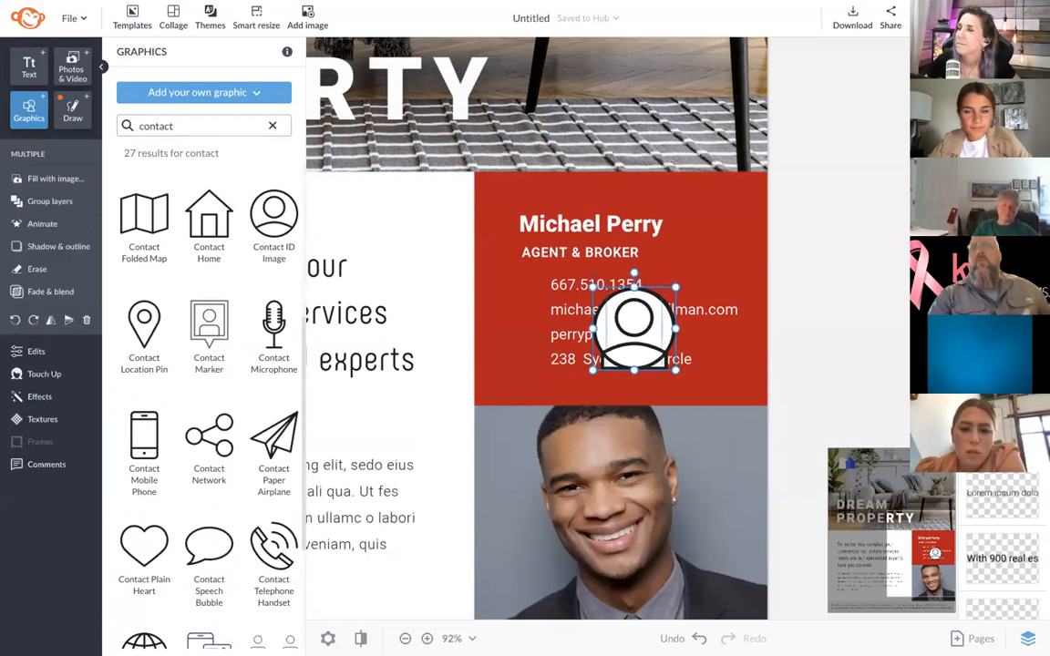
left_click_drag(655, 286, 545, 294)
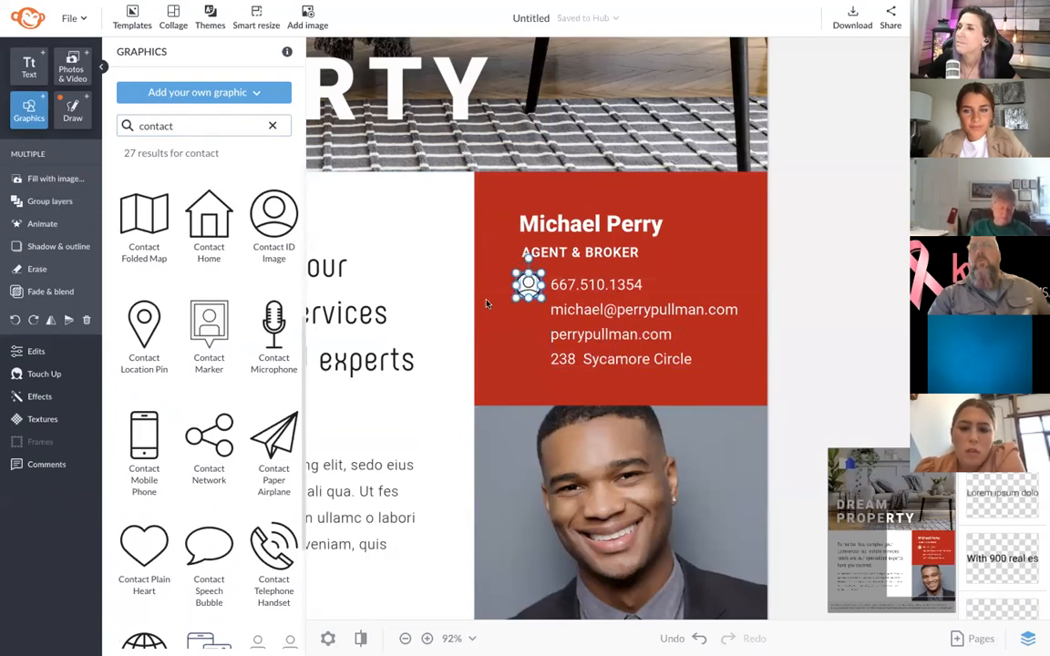
left_click(544, 286)
Step: Spread the icons into a column beside the contact lines, ordered location pin, at sign, ID image and home
left_click(529, 285)
left_click_drag(528, 285, 527, 334)
double_click(527, 333)
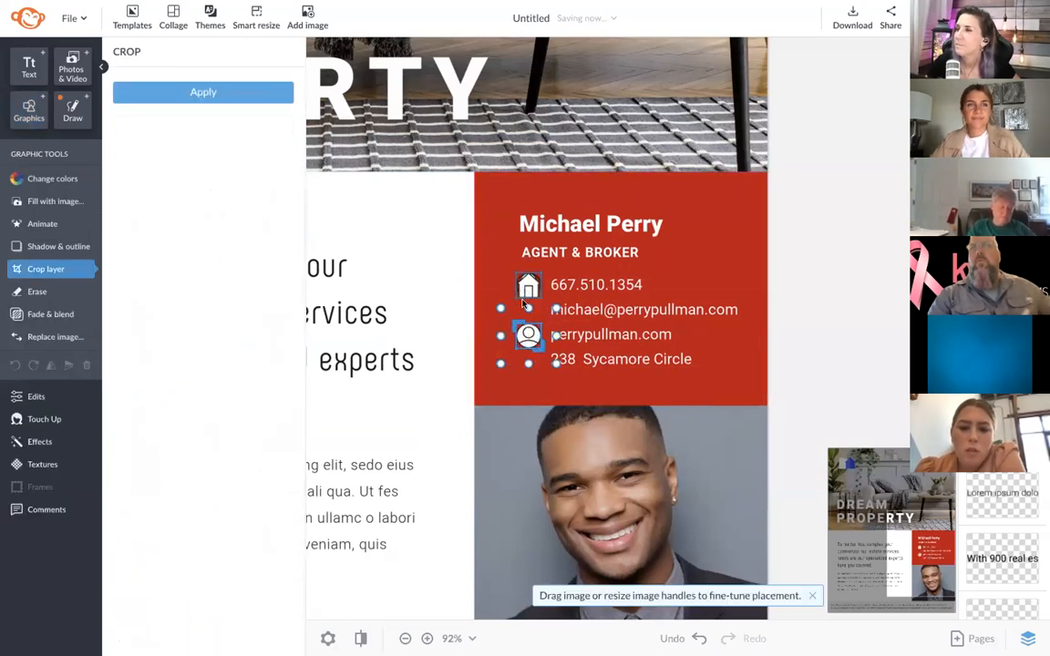
left_click(526, 283)
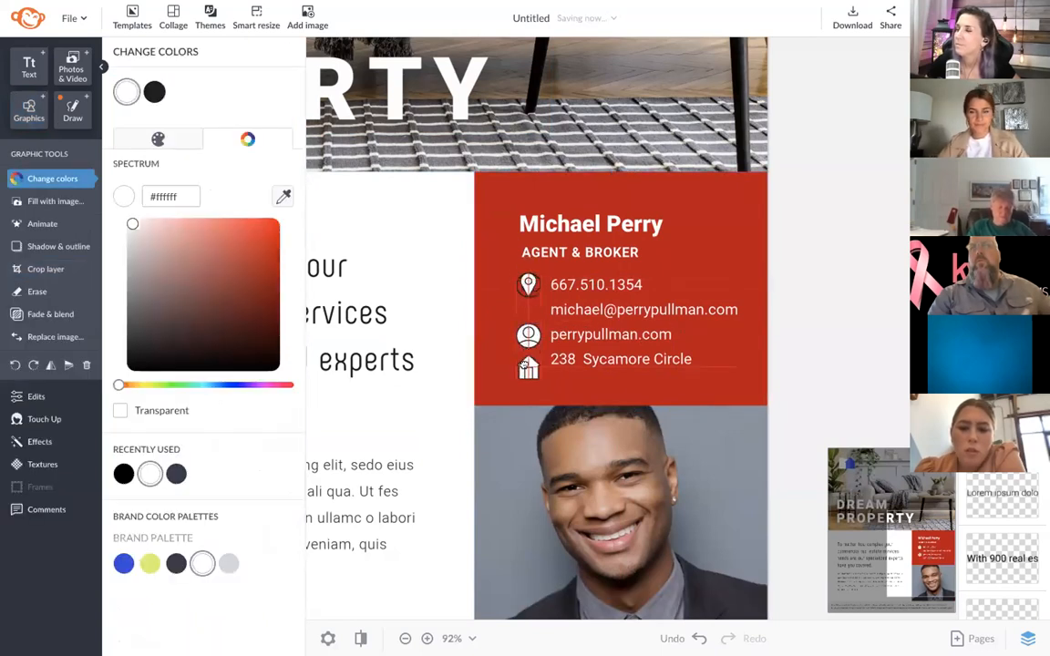
left_click(526, 288)
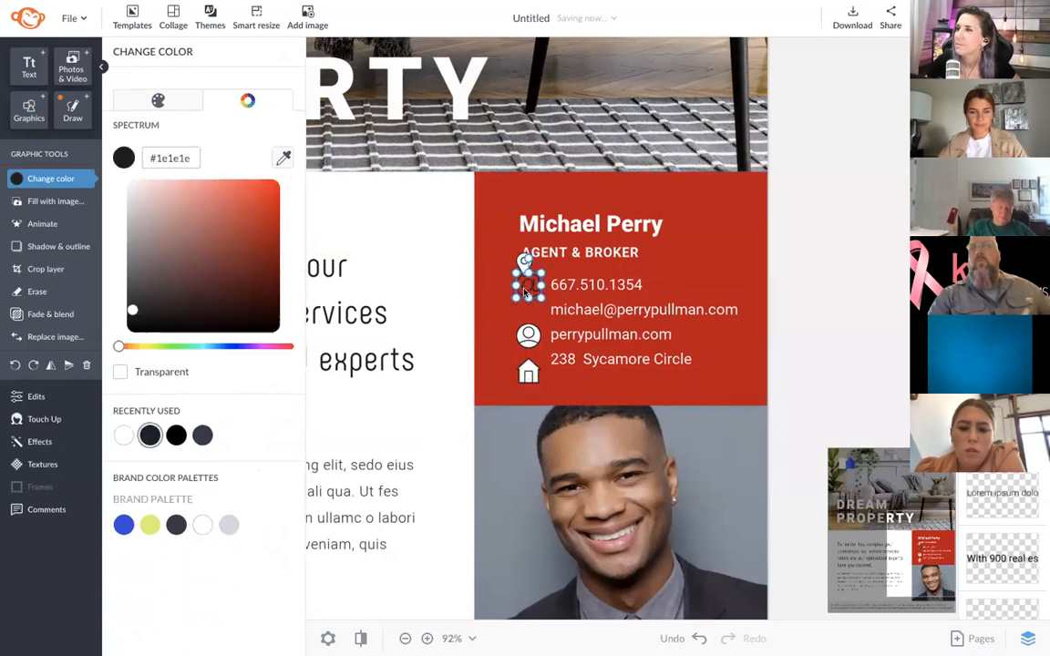
left_click(525, 264)
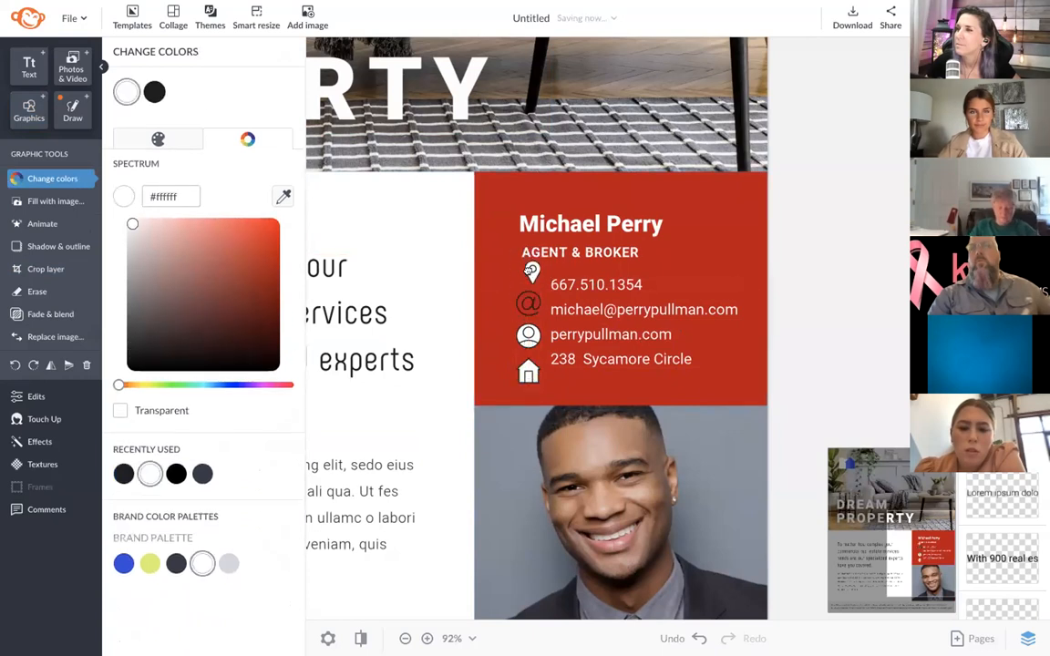
Step: Shrink the column of four contact icons and align it with the phone, email, website and address lines
left_click(528, 266, "shift")
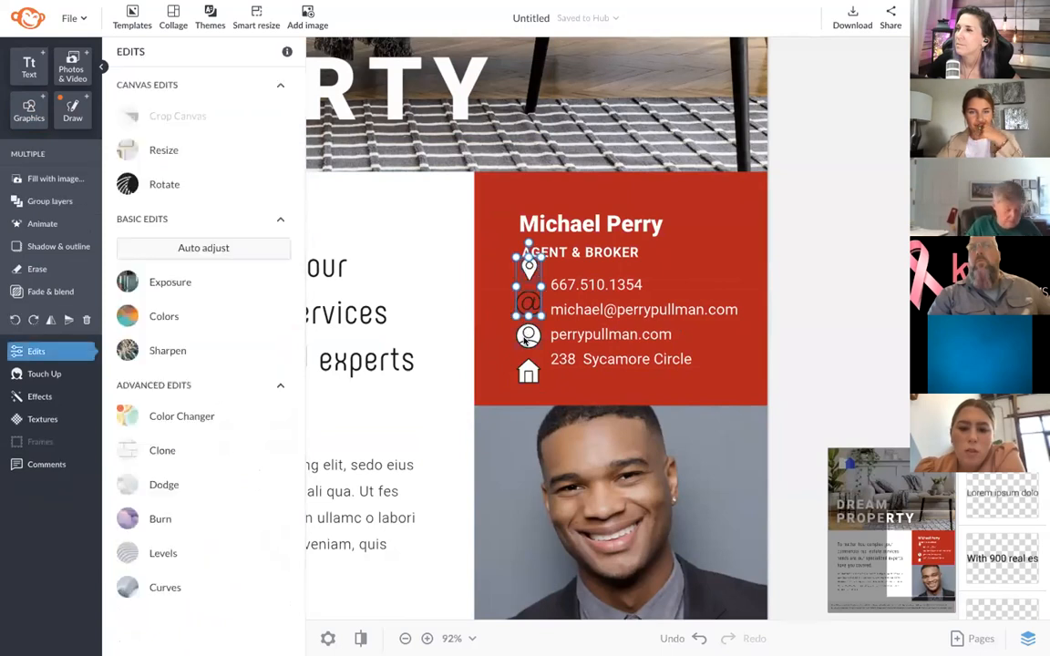
left_click_drag(540, 258, 537, 282)
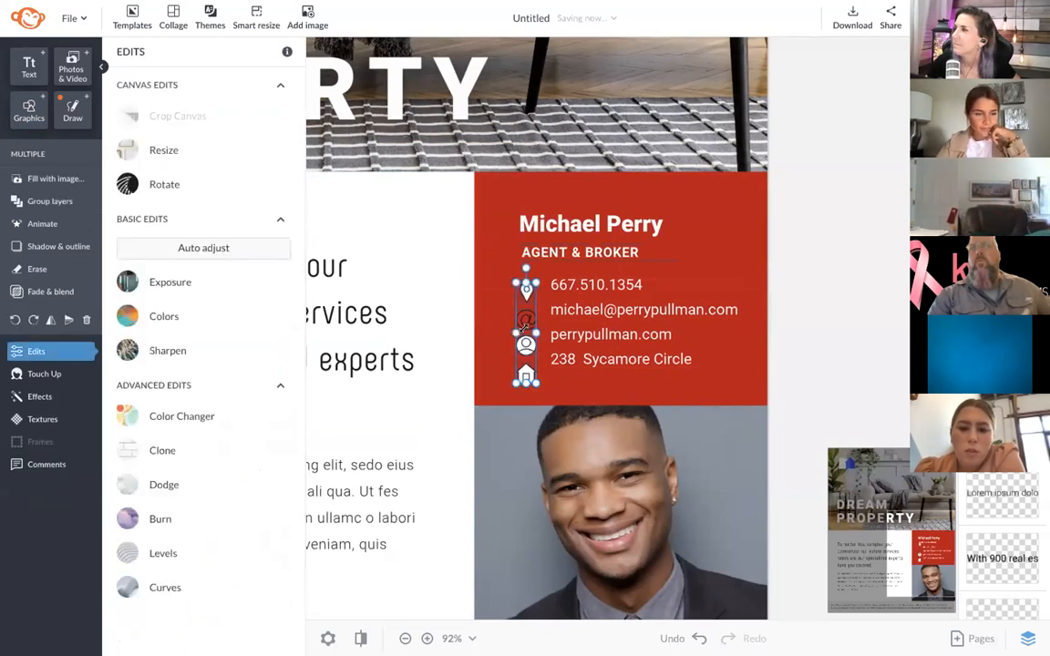
left_click_drag(523, 332, 523, 322)
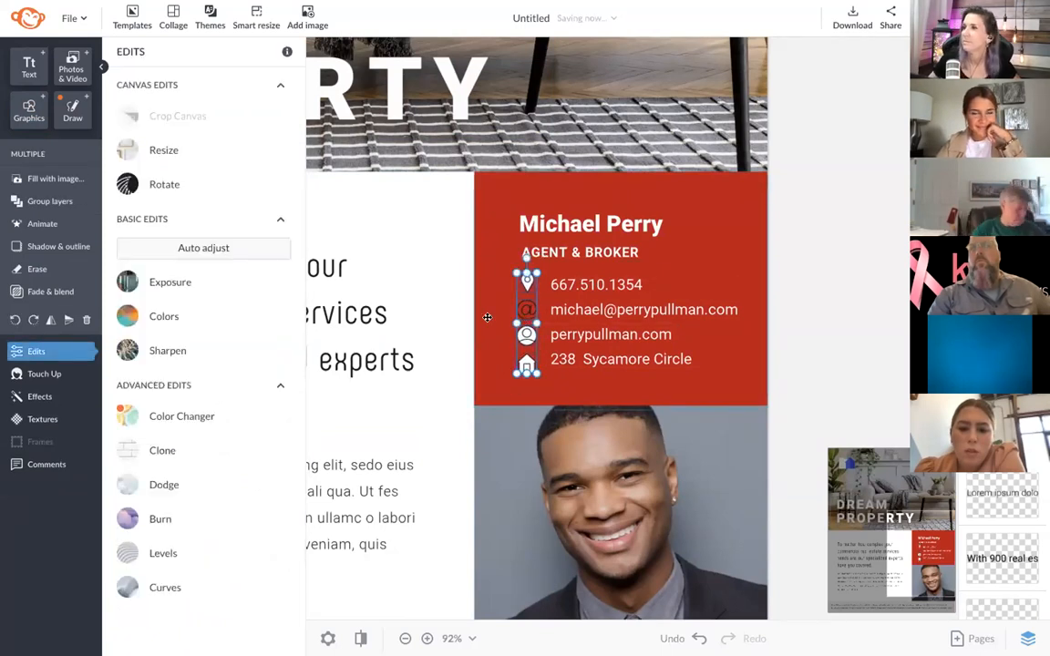
left_click(492, 322)
scroll(493, 322, "down", 4)
scroll(550, 375, "down", 3)
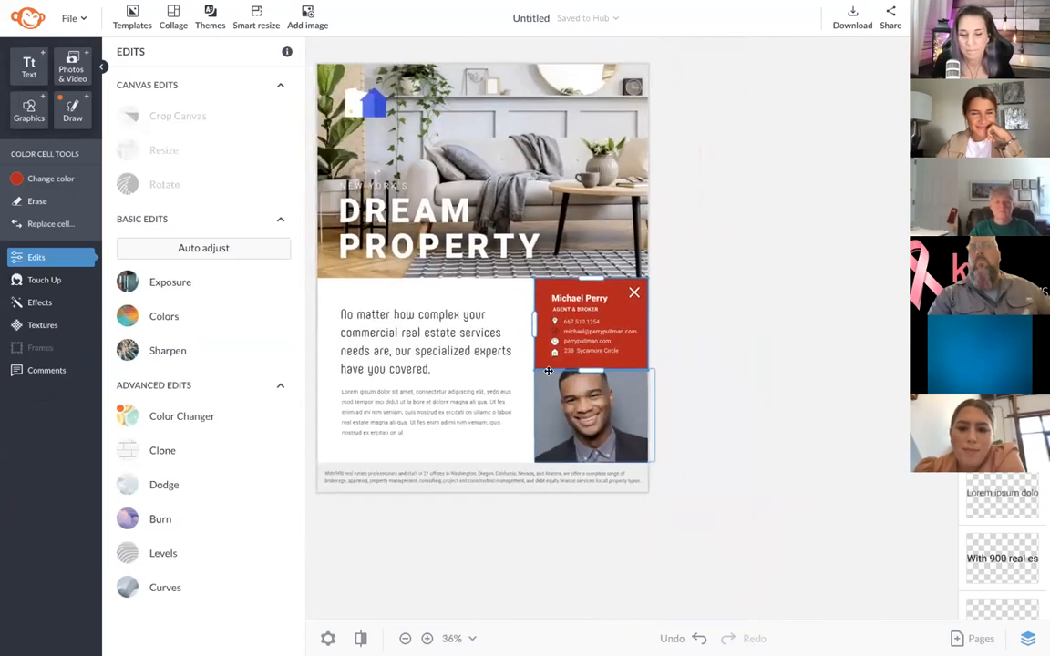
left_click(367, 52)
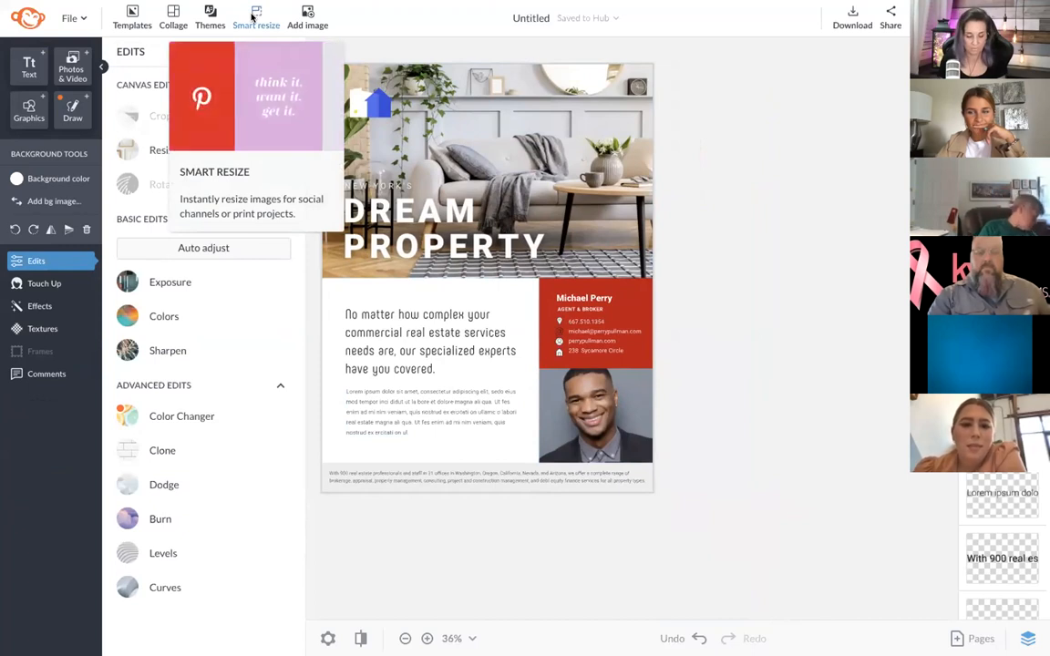
Step: Smart-resize the flyer to the 1200 x 1200 px Facebook Post size
left_click(255, 17)
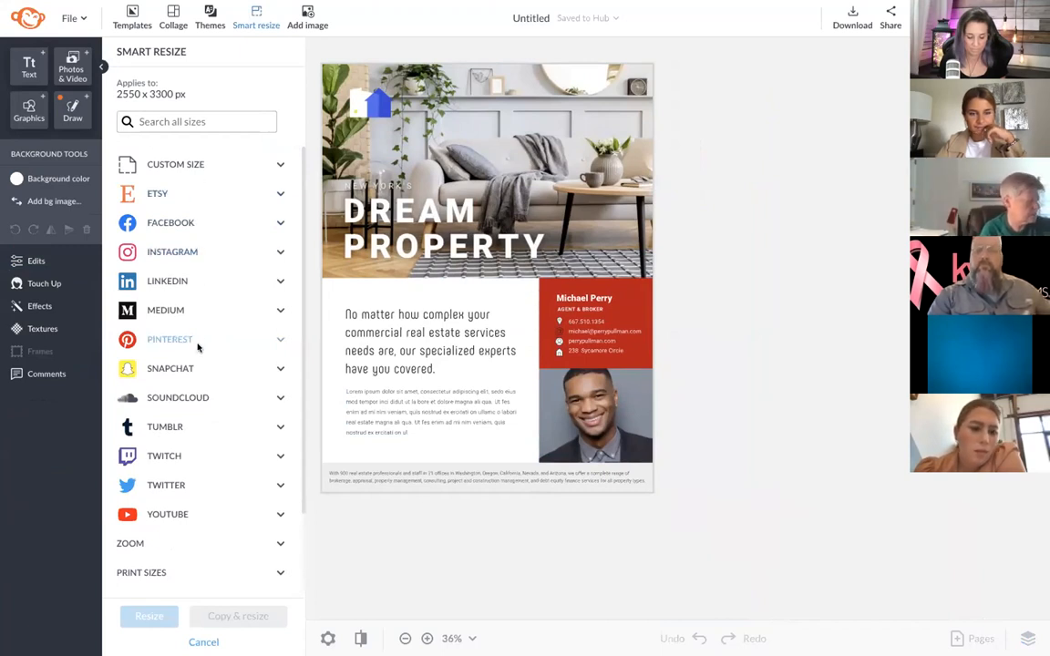
scroll(197, 347, "down", 2)
scroll(197, 348, "up", 2)
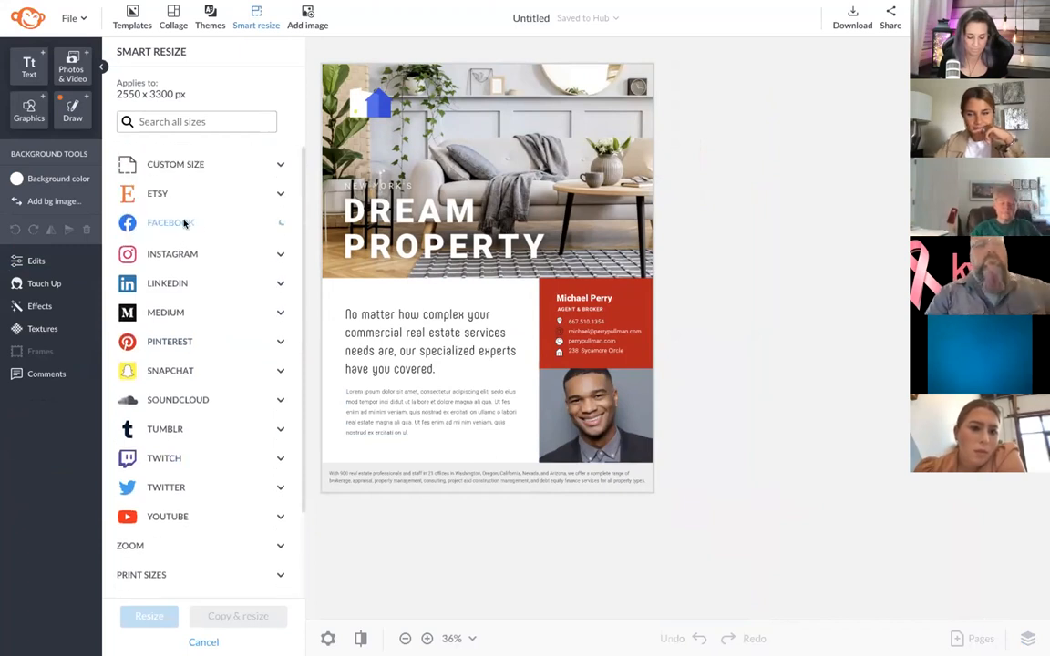
left_click(183, 223)
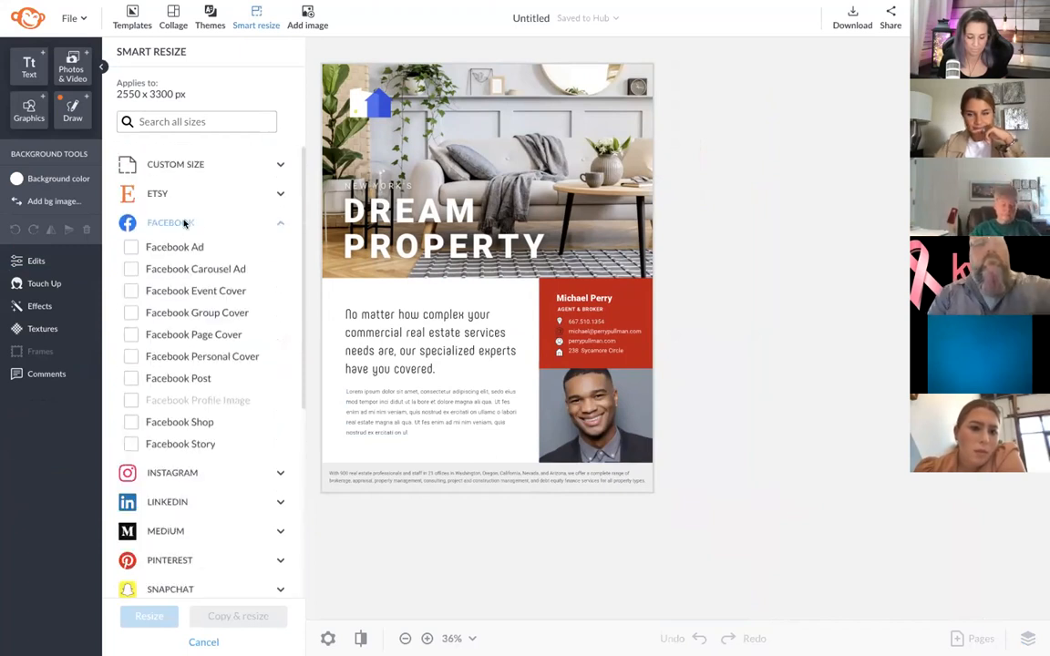
left_click(180, 379)
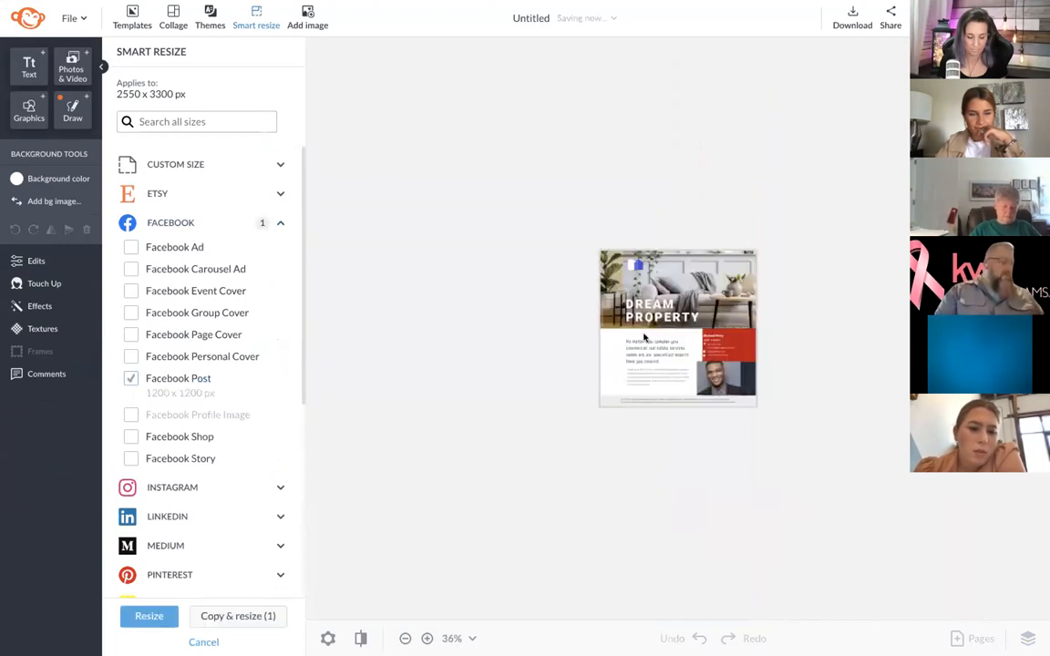
left_click(141, 616)
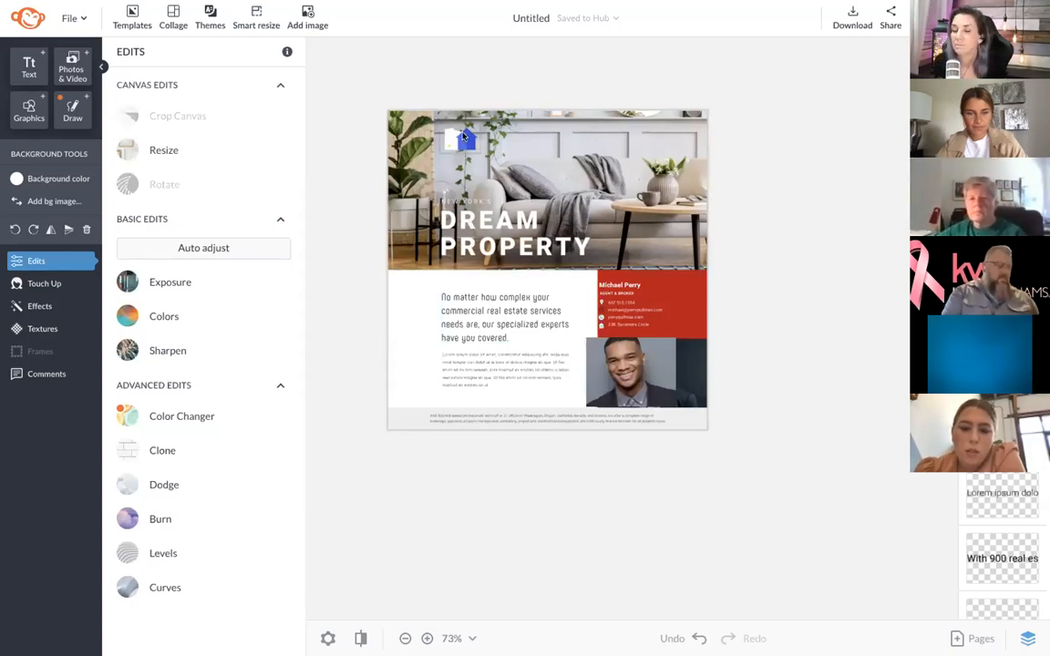
Step: Delete the "No matter how complex your commercial real estate services needs are" tagline and the lorem ipsum paragraph
left_click(470, 200)
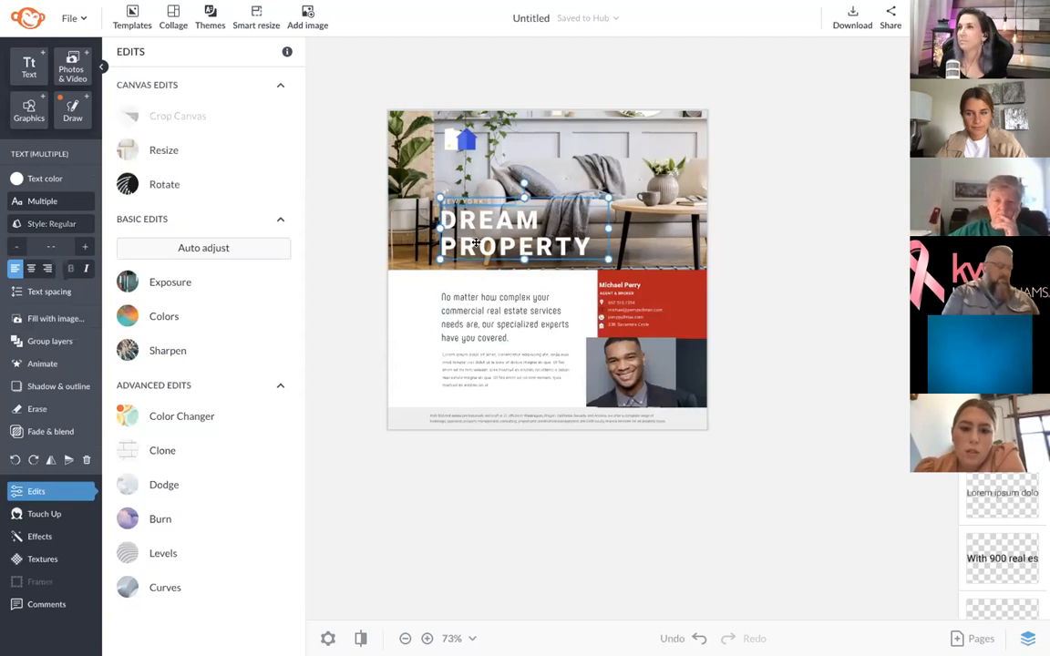
left_click(369, 230)
left_click(497, 333)
left_click(470, 363, "shift")
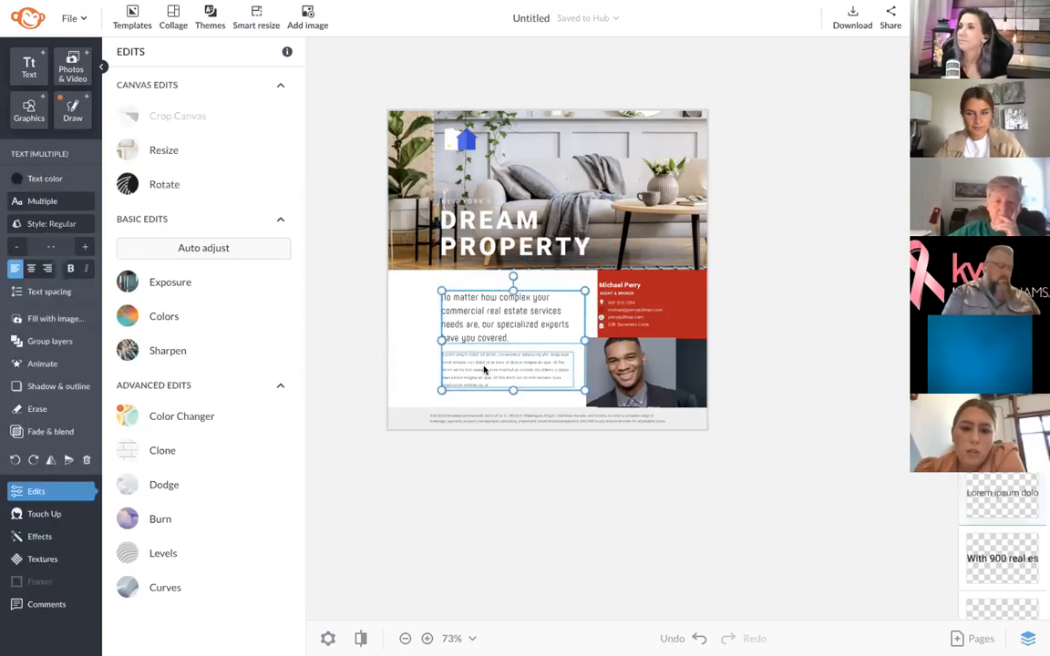
key("Delete")
Step: Remove the empty white cell and the old dark portrait cell from the layout
left_click(523, 345)
key("Delete")
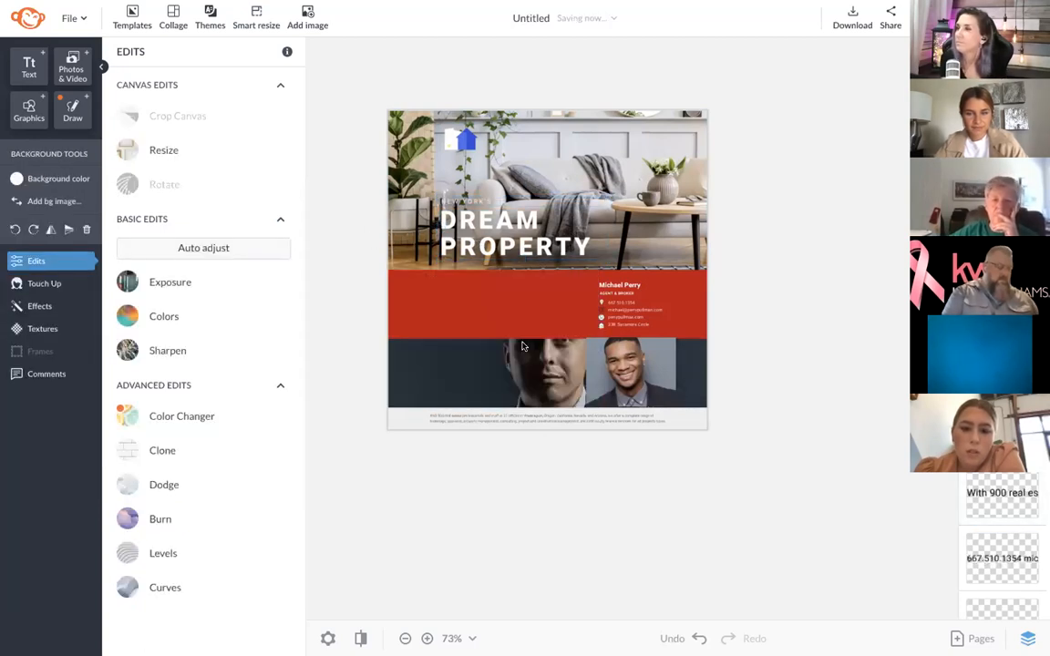
left_click(543, 316)
left_click(547, 351)
key("Delete")
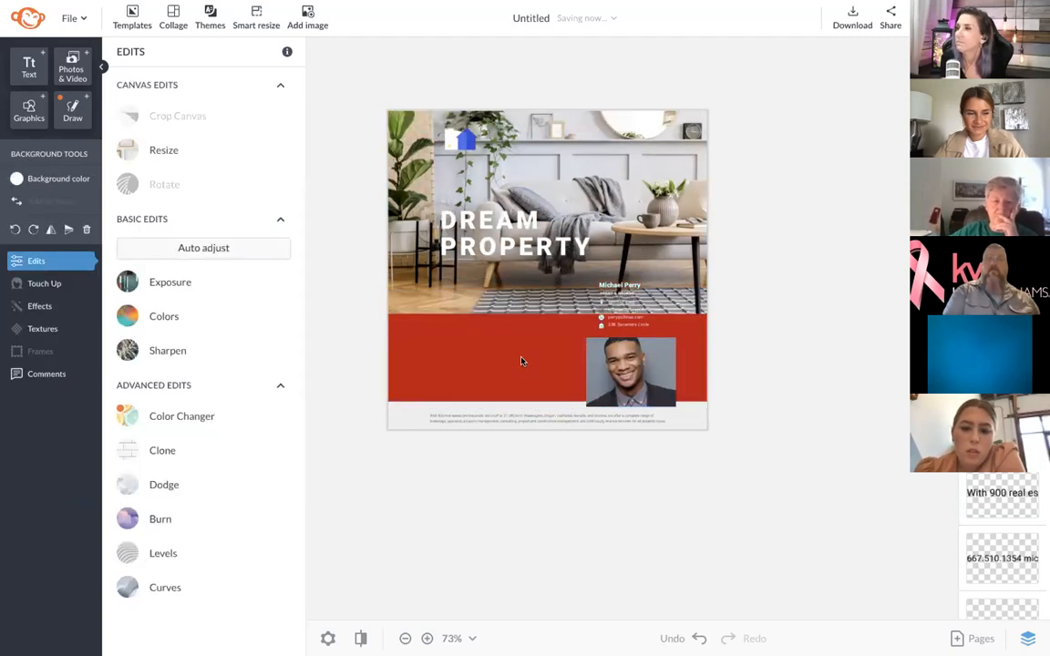
Step: Delete the agent's headshot, name, title, contact lines and contact icons from the Facebook post
left_click(641, 384)
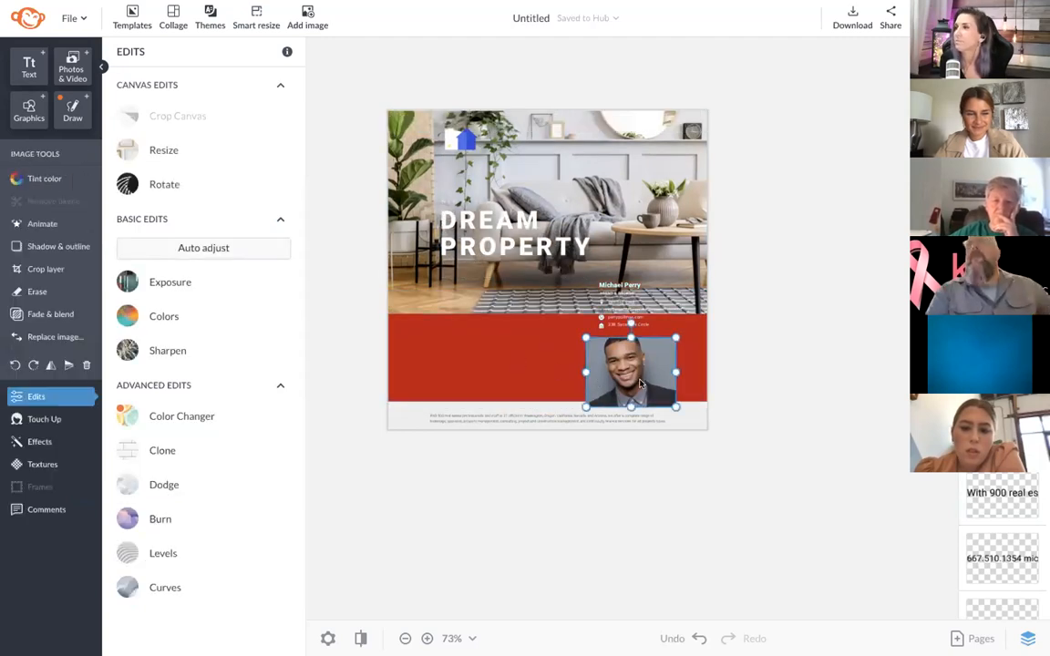
key("Delete")
left_click(565, 406)
left_click(586, 346)
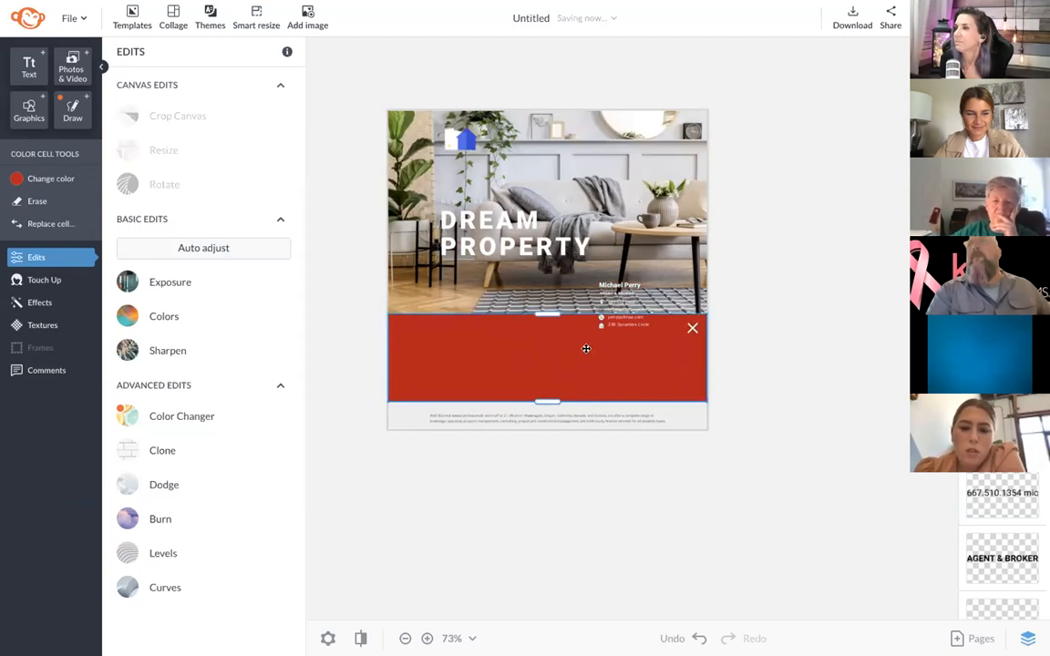
left_click(612, 322)
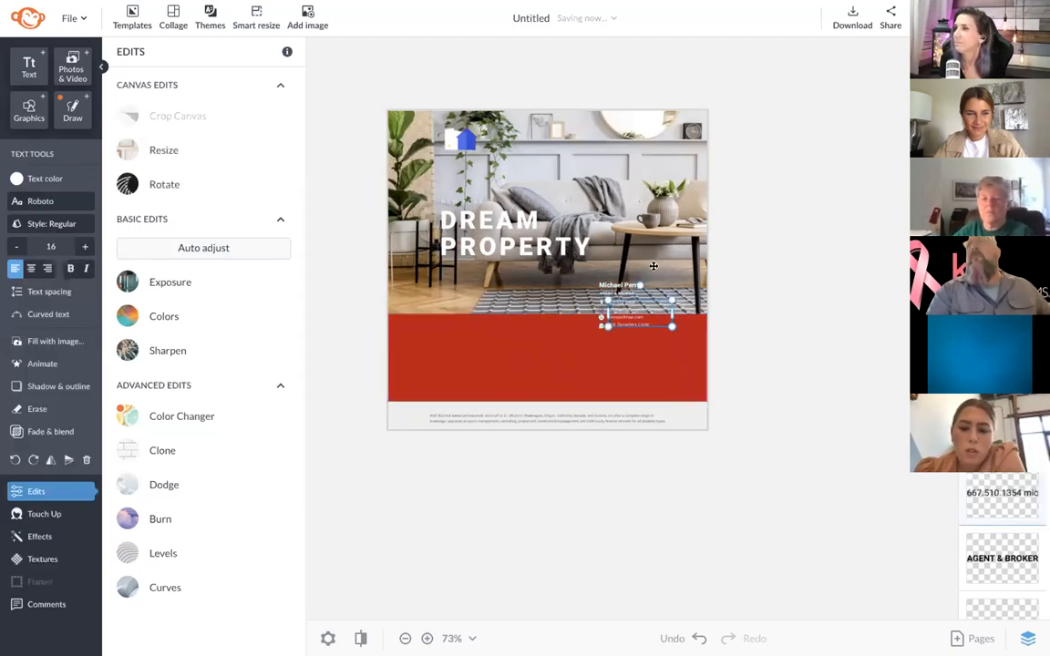
key("Delete")
left_click(603, 299)
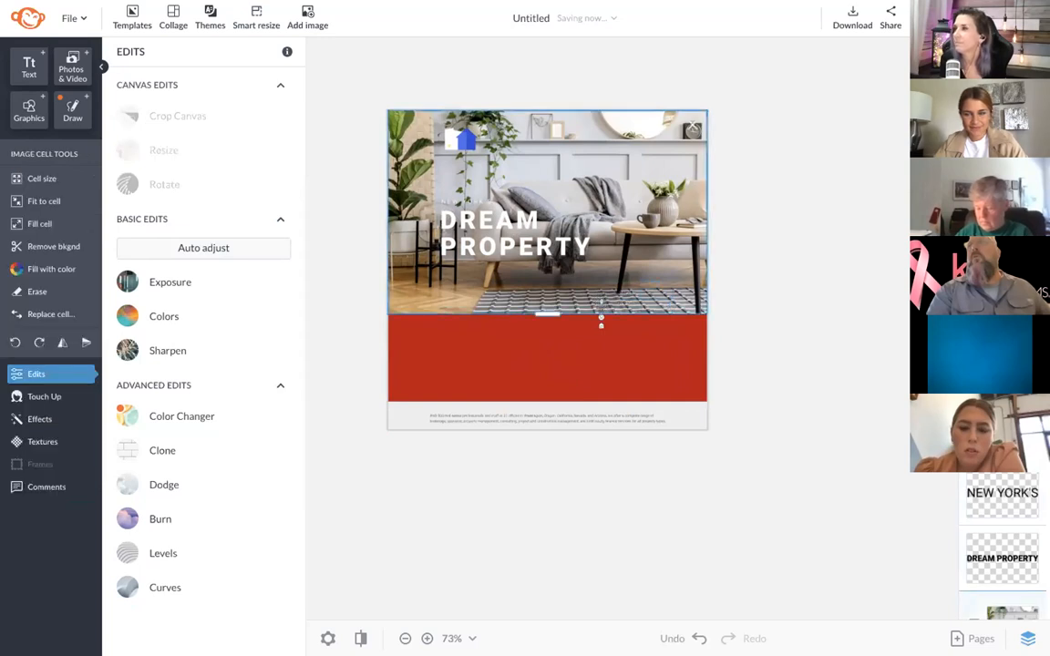
left_click(601, 314)
key("Delete")
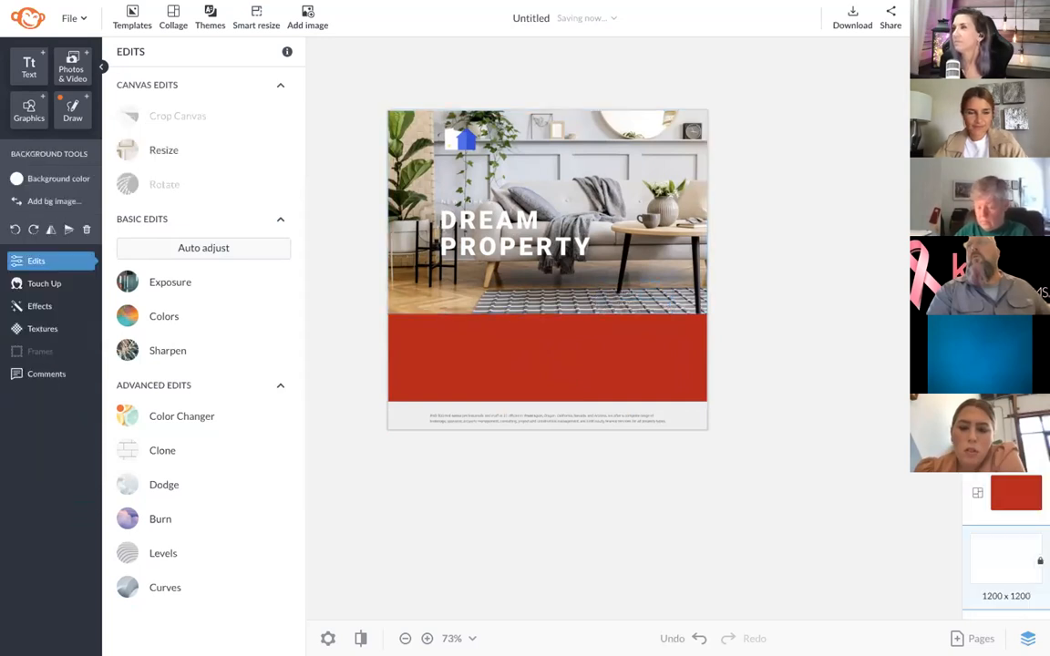
Step: Shift the small company paragraph in the footer to the left and delete the red color cell above it
left_click(482, 418)
left_click(482, 418)
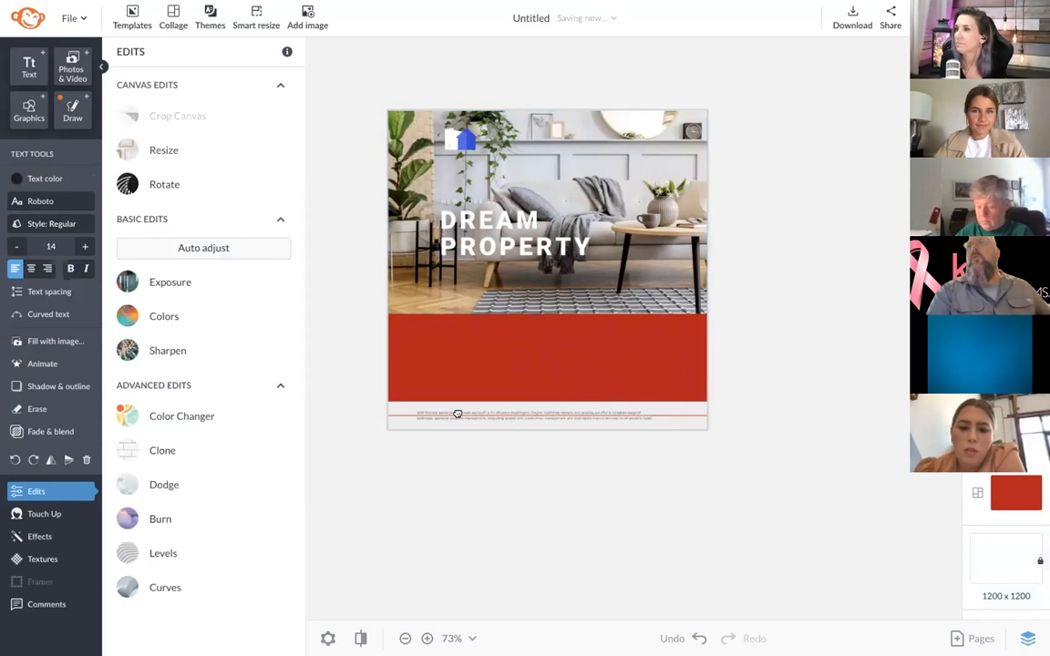
double_click(442, 411)
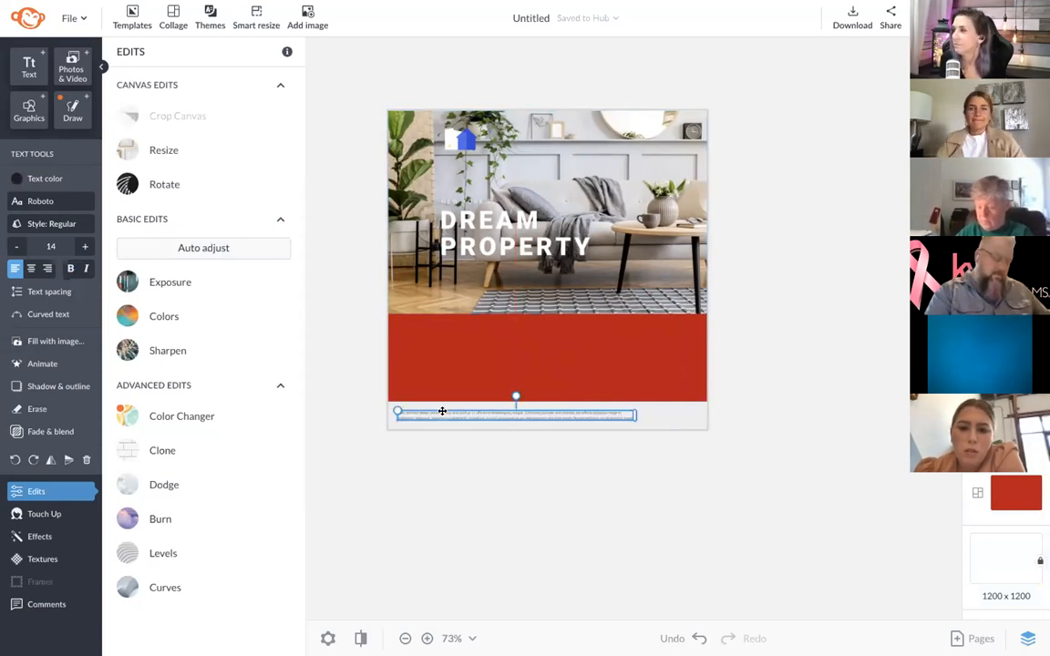
left_click(588, 332)
key("Delete")
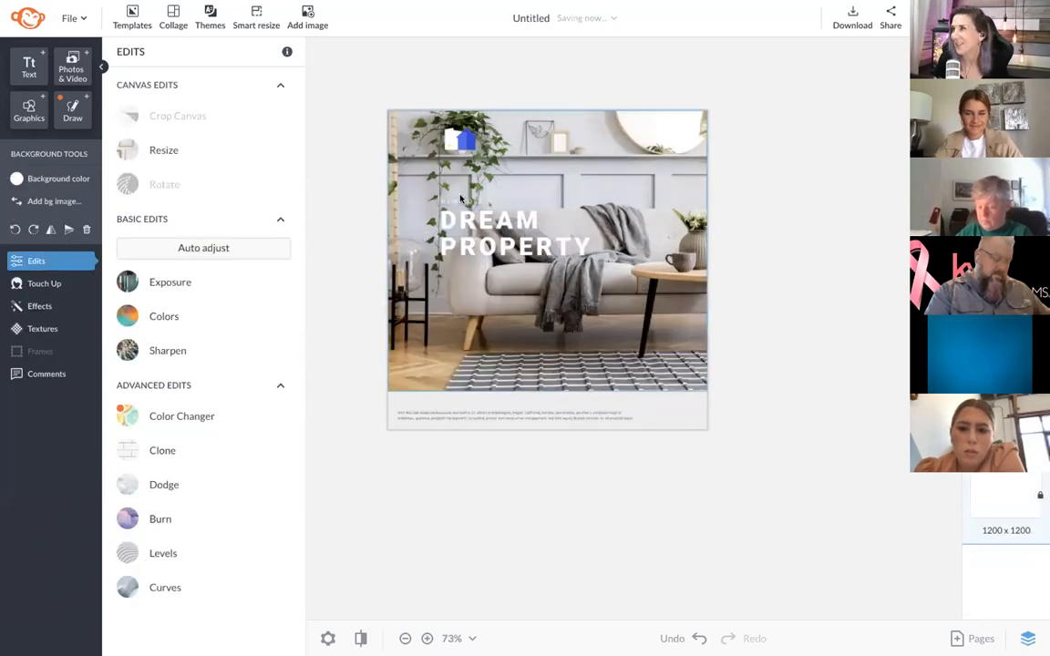
Step: Move the NEW YORK'S and DREAM PROPERTY text together to the lower-left area of the living room photo
left_click(460, 199)
left_click(506, 227)
left_click_drag(506, 227, 480, 336)
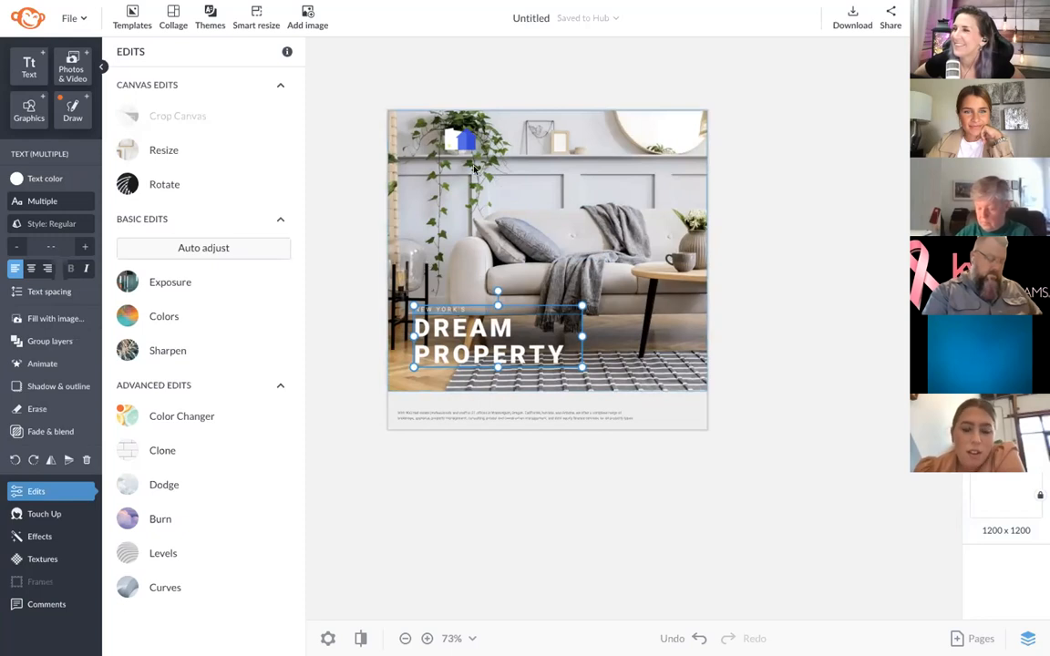
Step: Move the house logo closer to the photo's left edge and nudge the footer paragraph slightly up and right
left_click(460, 134)
left_click_drag(455, 135, 430, 147)
left_click(354, 202)
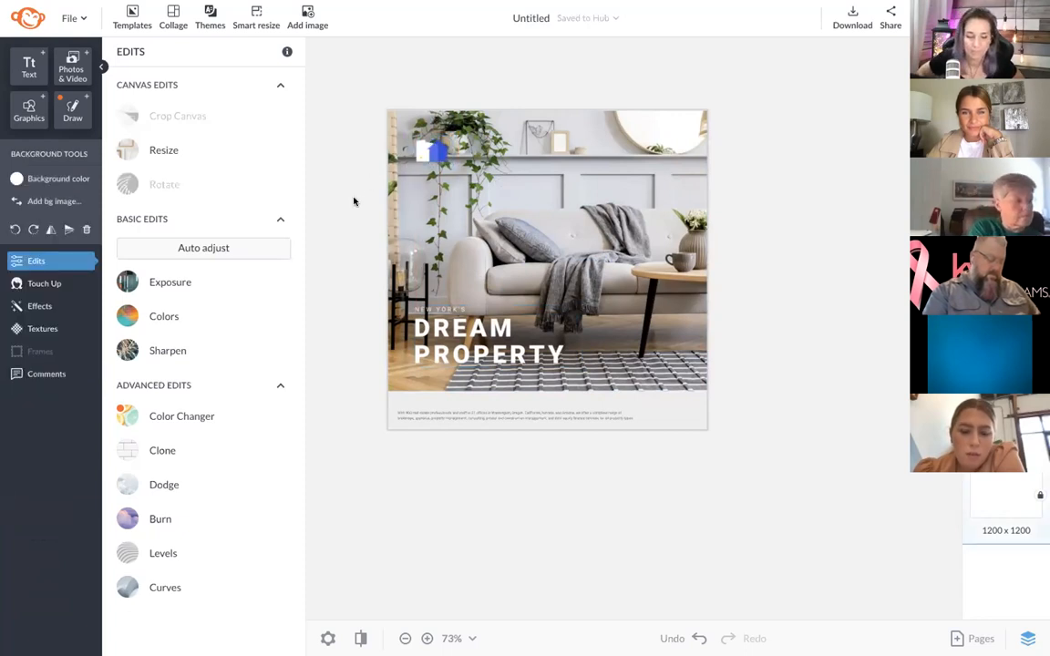
left_click_drag(472, 408, 470, 407)
left_click(358, 348)
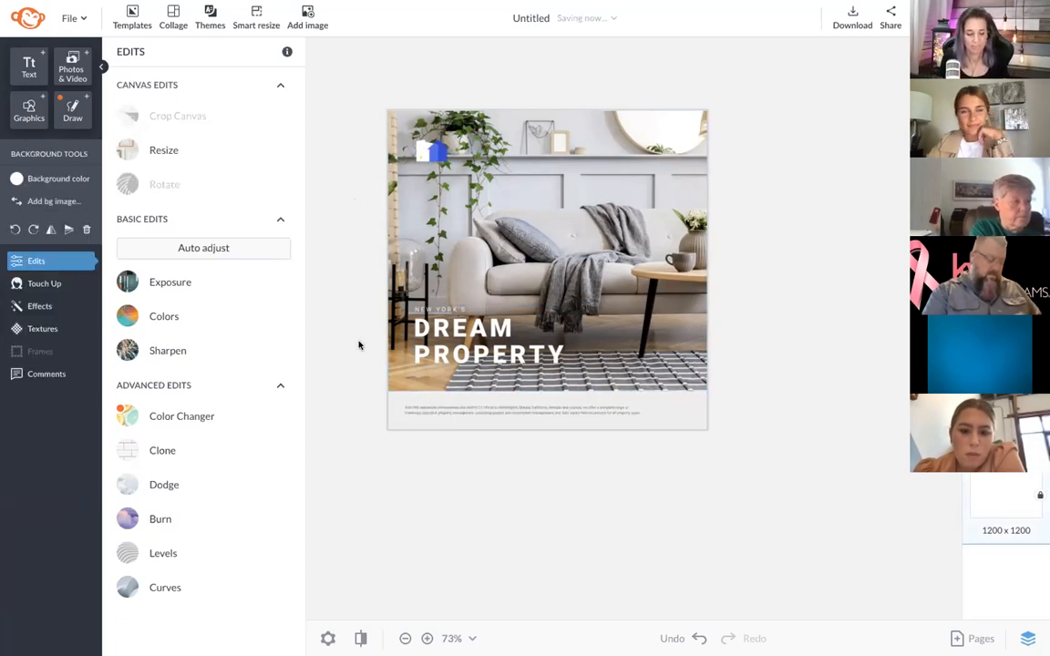
Step: Enlarge the NEW YORK'S and DREAM PROPERTY text together to nearly the photo's width and move it up over the sofa
scroll(358, 347, "up", 2)
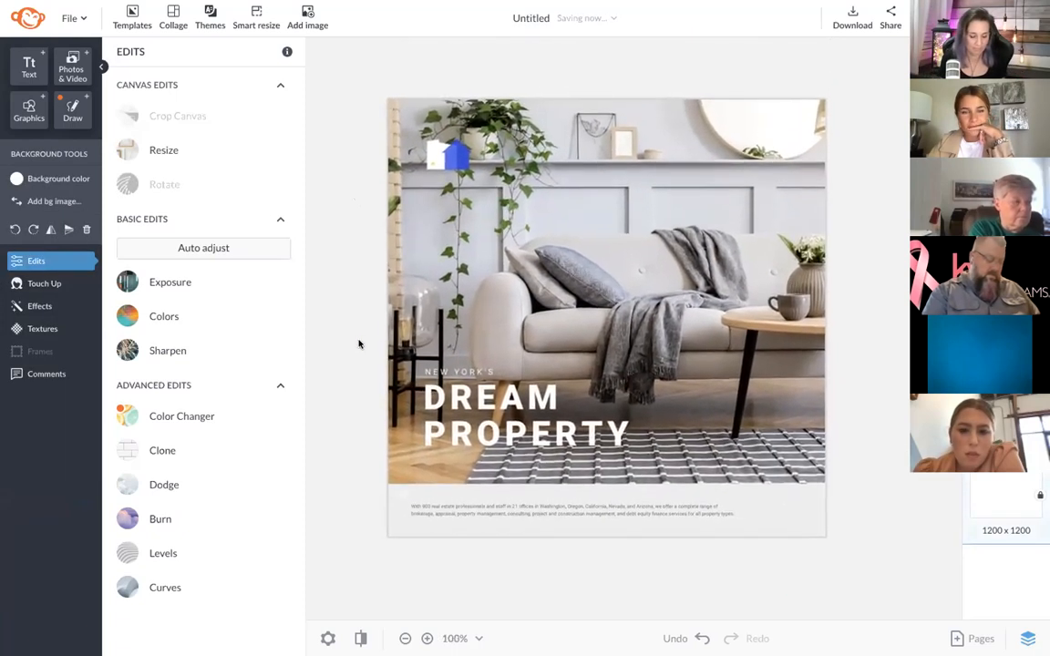
scroll(359, 344, "up", 1)
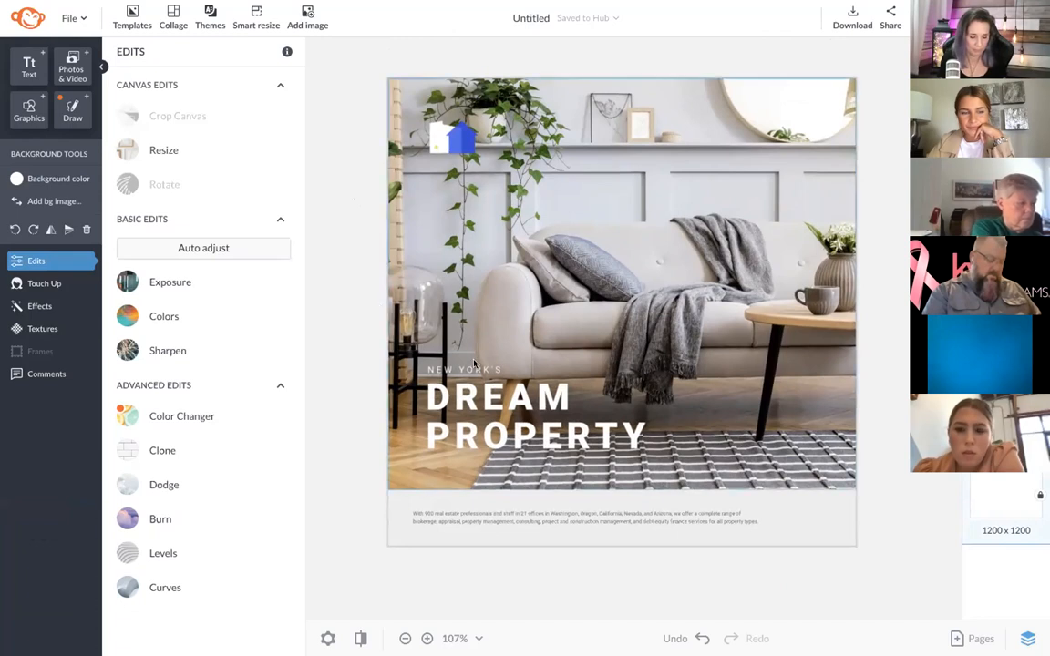
left_click(501, 419)
left_click_drag(673, 365, 812, 252)
scroll(513, 329, "down", 3)
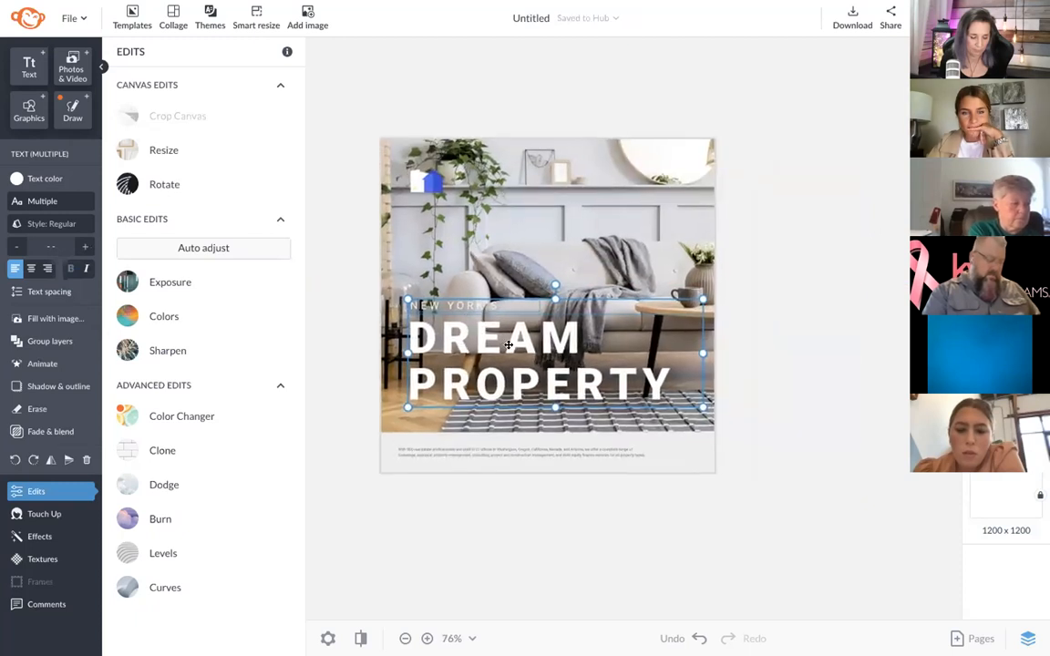
left_click_drag(513, 351, 518, 295)
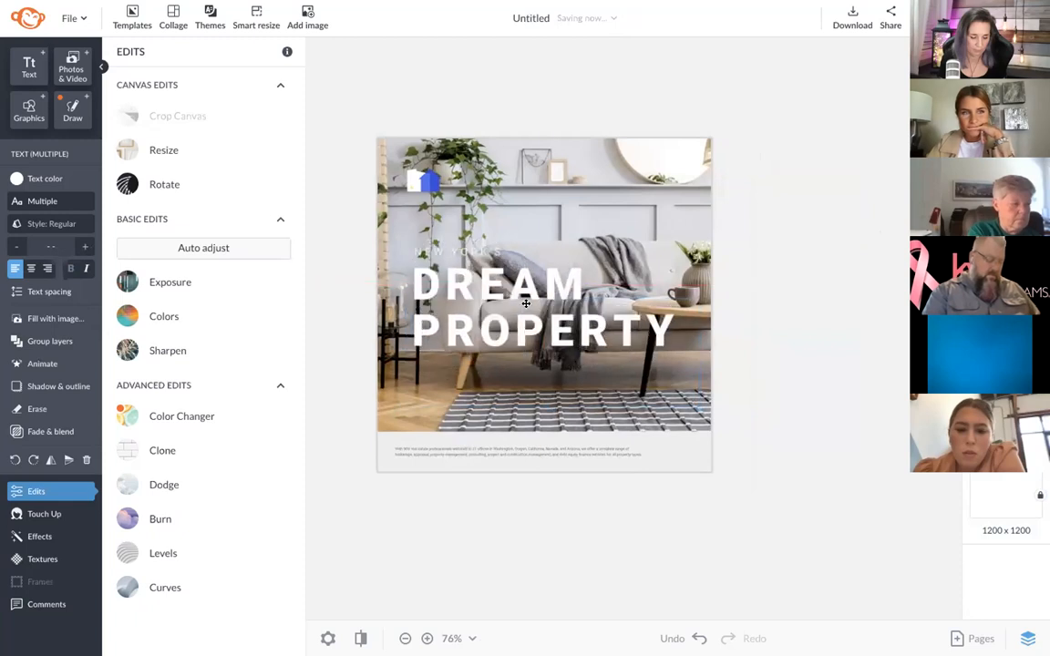
Step: Give both headline texts a black drop shadow with distance 35, blur 50 and fade 22%
left_click(59, 384)
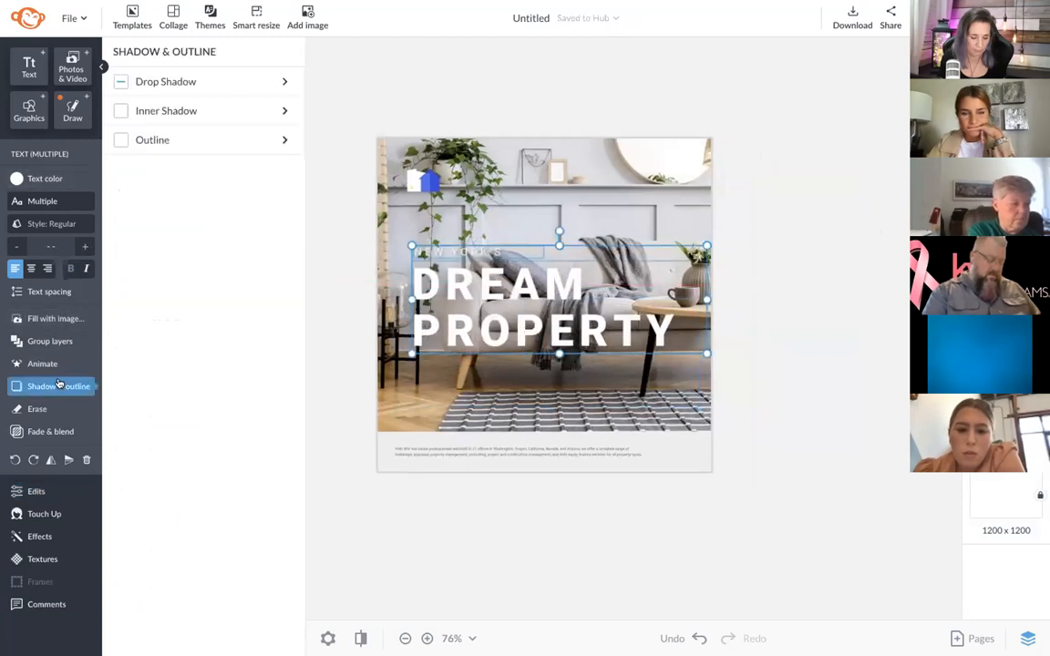
left_click(271, 81)
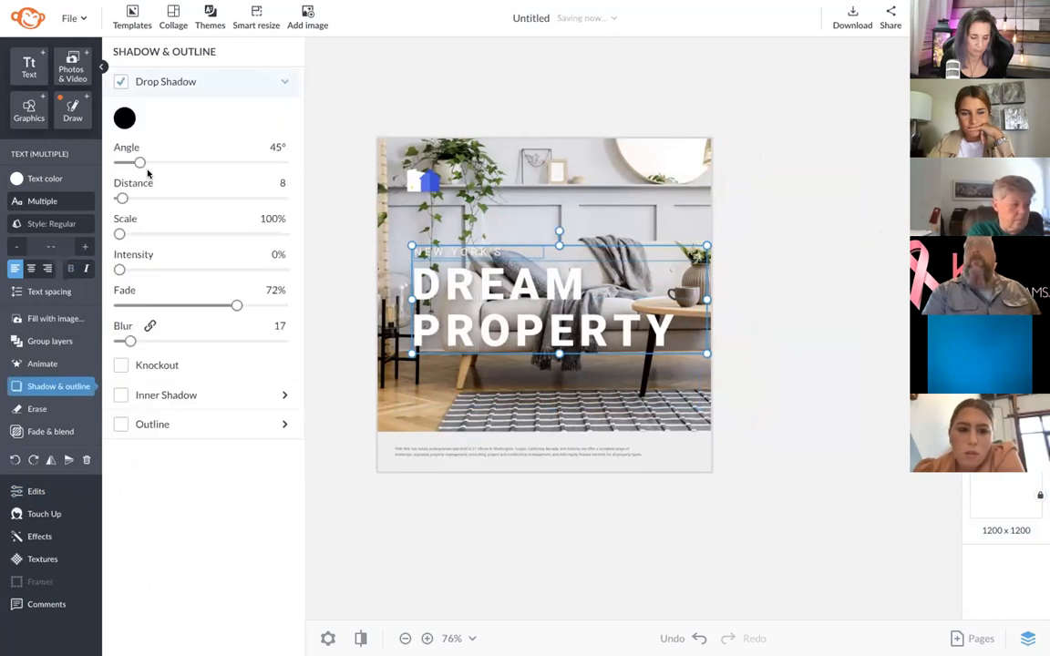
left_click_drag(120, 199, 131, 199)
left_click_drag(131, 341, 151, 341)
left_click_drag(226, 308, 155, 305)
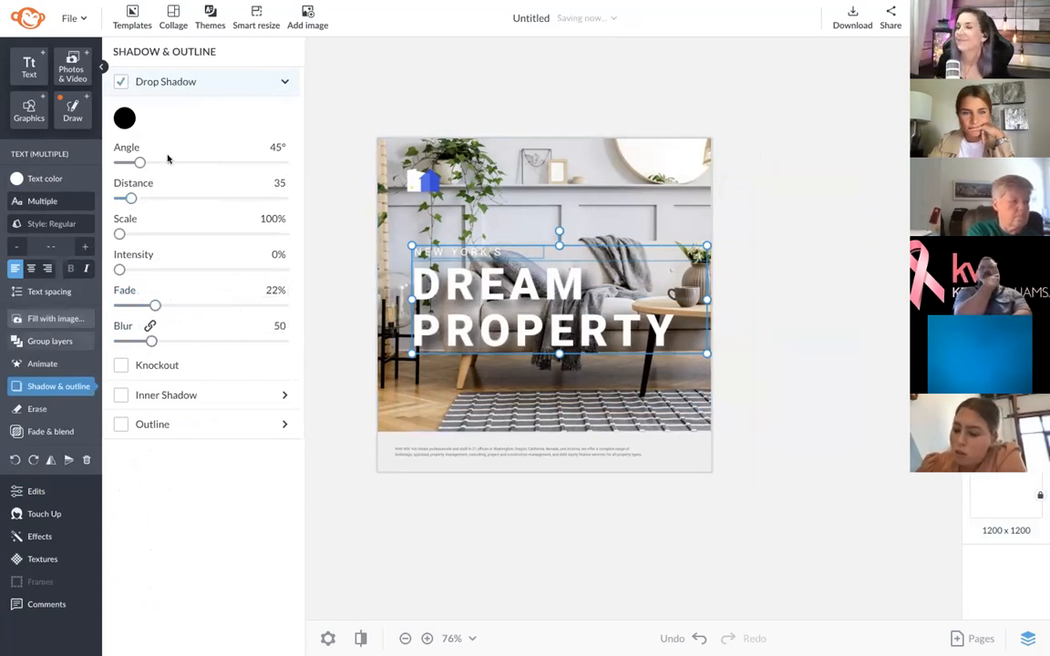
Step: Add an outline to both headline texts in the brand blue #3845d8 with thickness 4
left_click(175, 422)
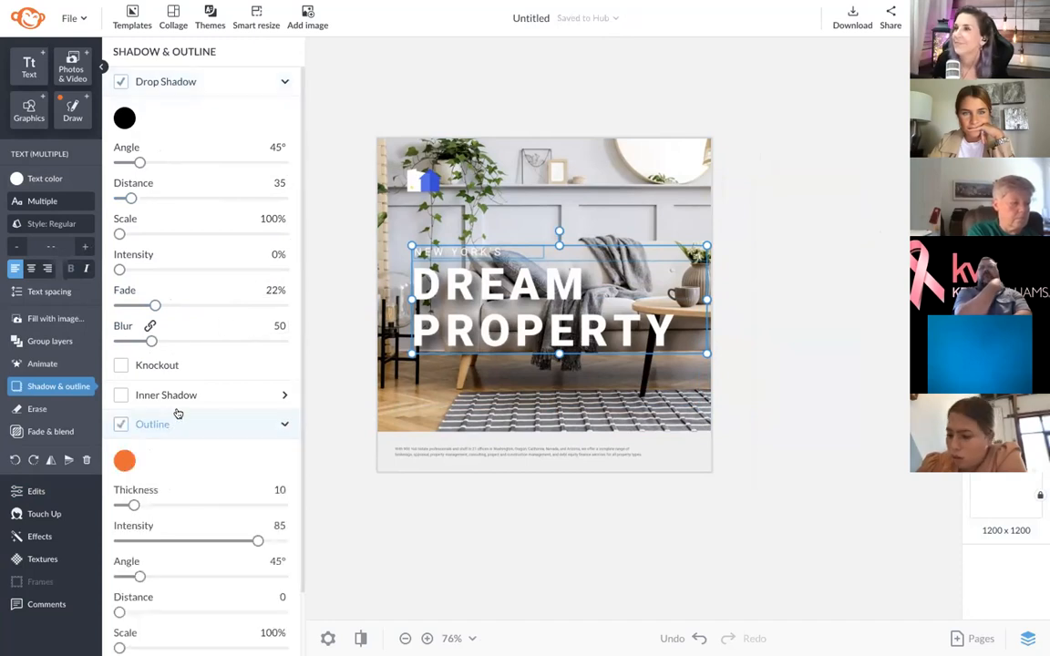
left_click(124, 391)
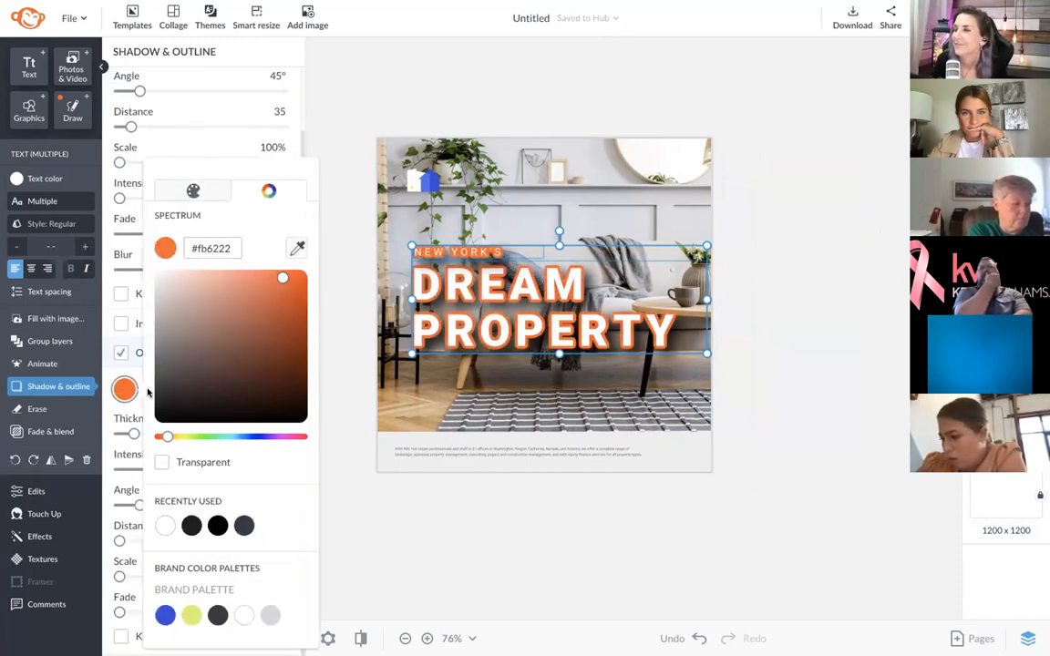
left_click(165, 617)
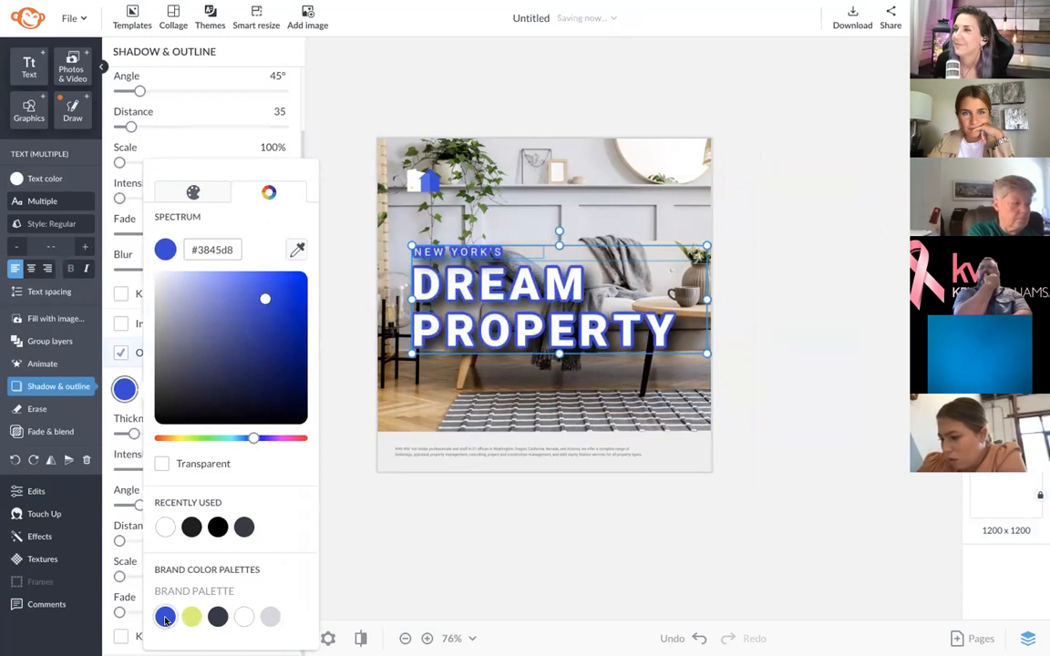
left_click(192, 618)
left_click(165, 617)
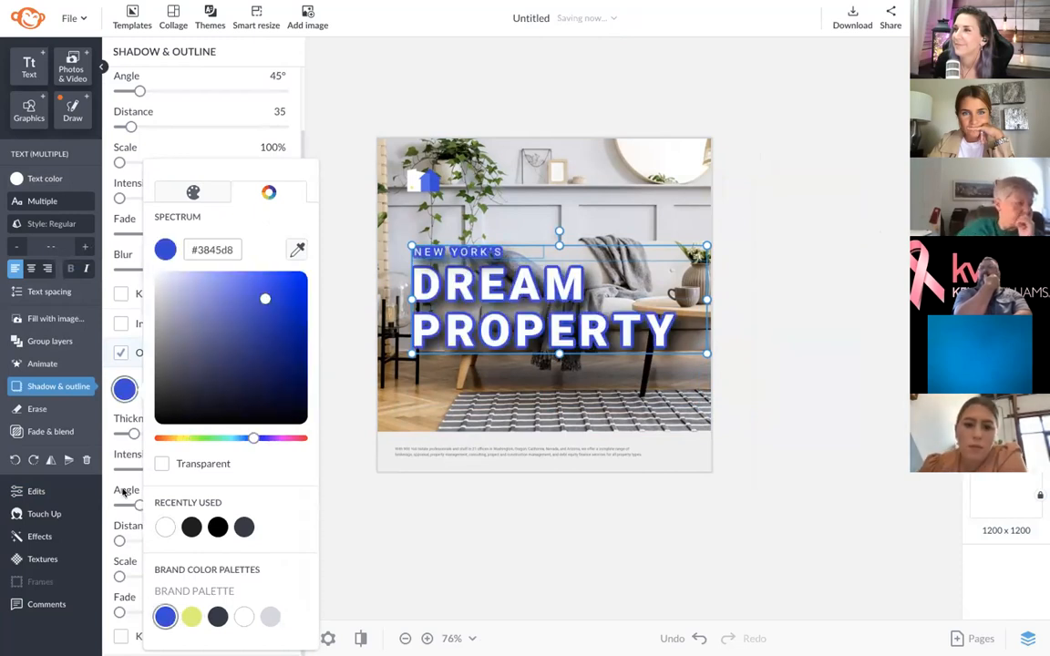
left_click(106, 416)
left_click_drag(128, 435, 123, 435)
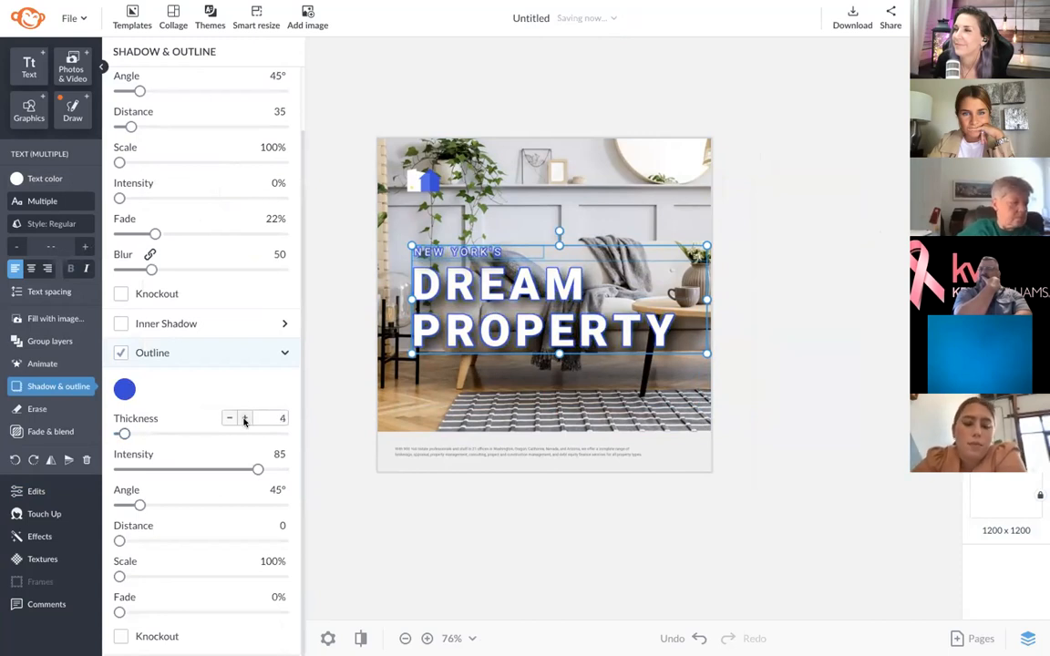
left_click(438, 232)
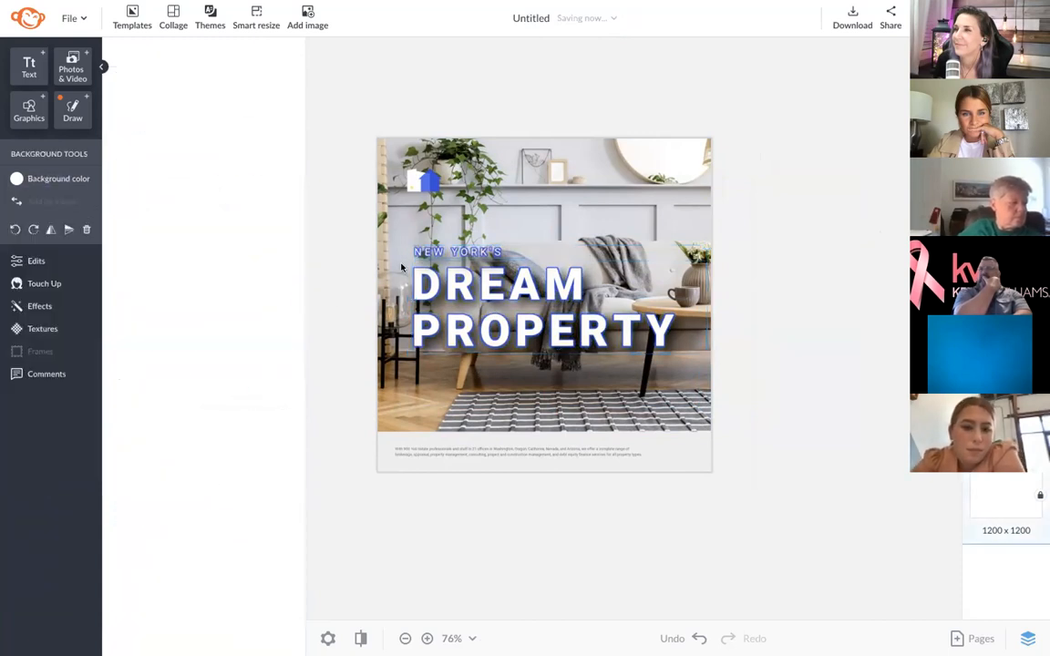
Step: Remove the outline from the NEW YORK'S text and color the text blue #3845d8
left_click(445, 246)
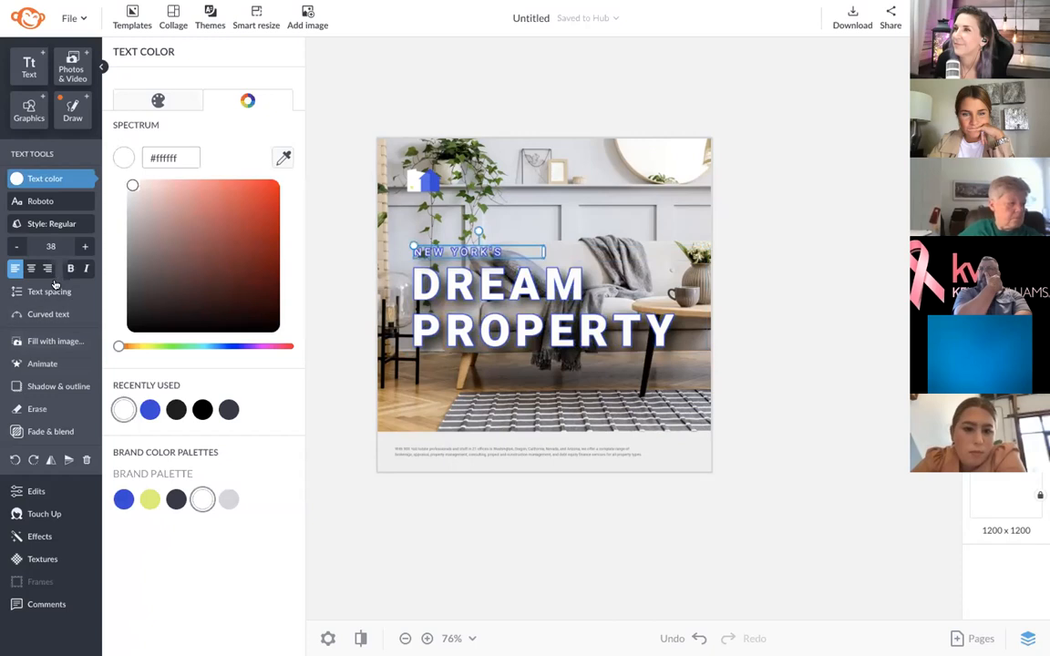
left_click(50, 386)
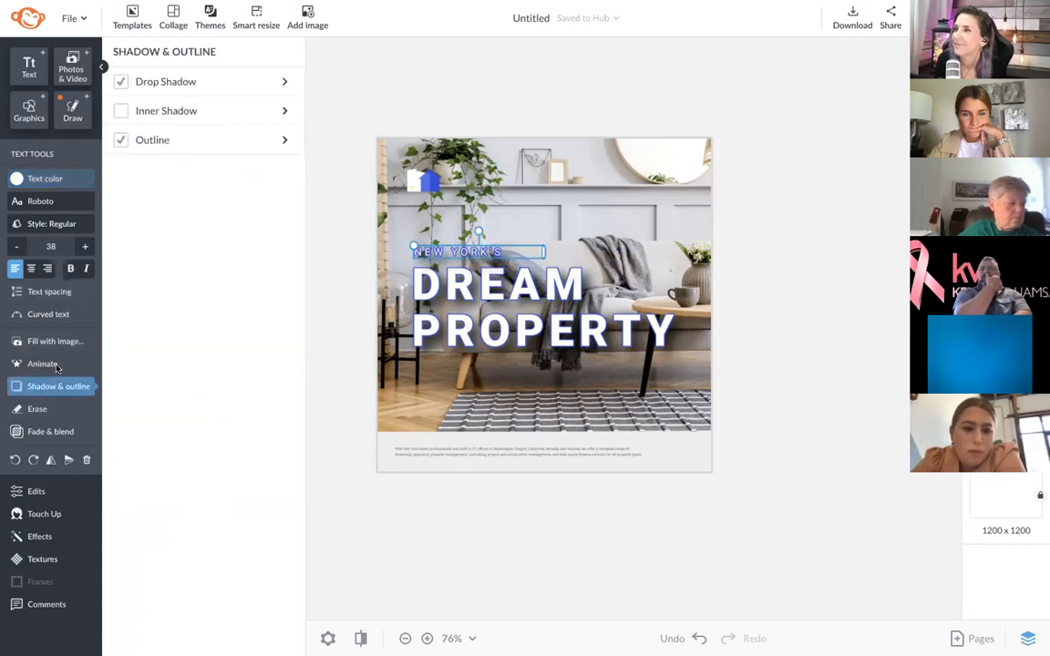
left_click(121, 142)
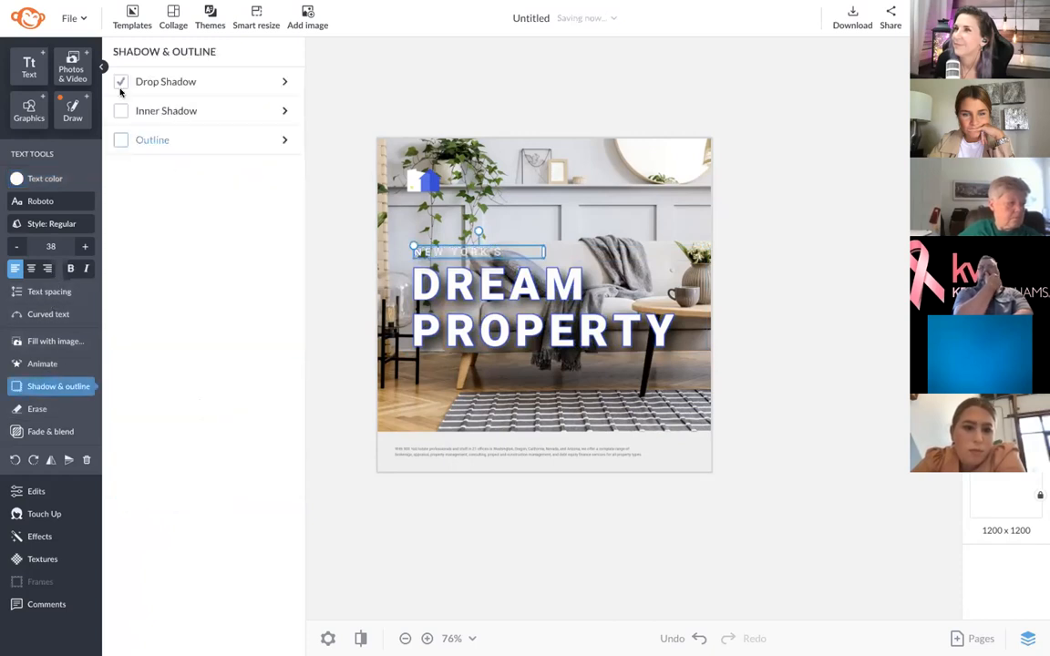
left_click(45, 178)
left_click(151, 411)
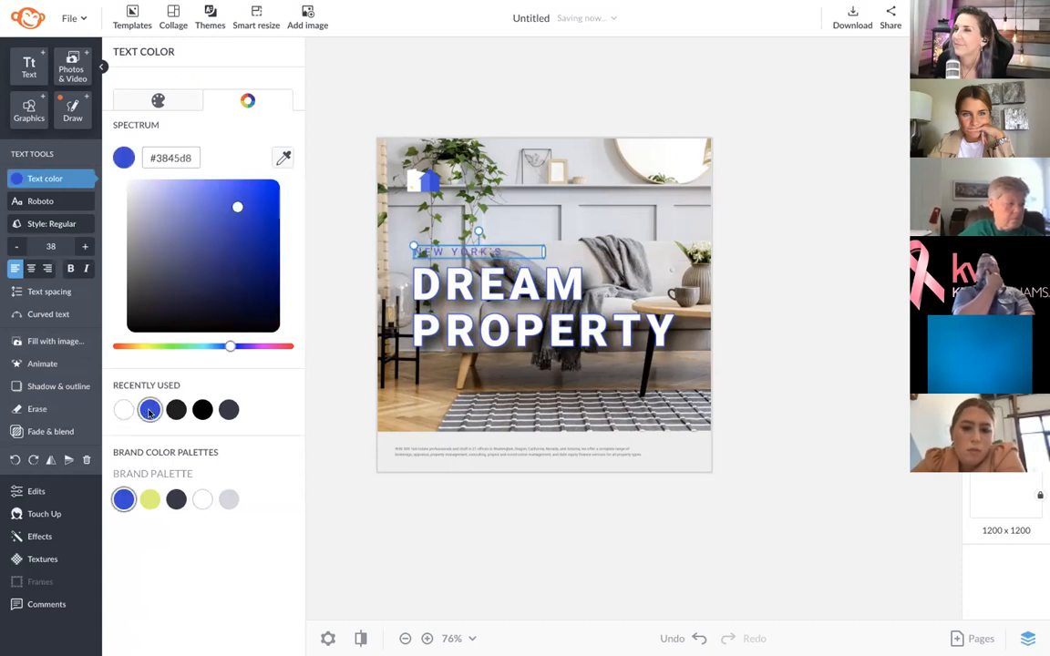
left_click(343, 333)
Step: Add a basic solid square, stretch it into a rectangle around NEW YORK'S, and send it behind the headline text
left_click(29, 109)
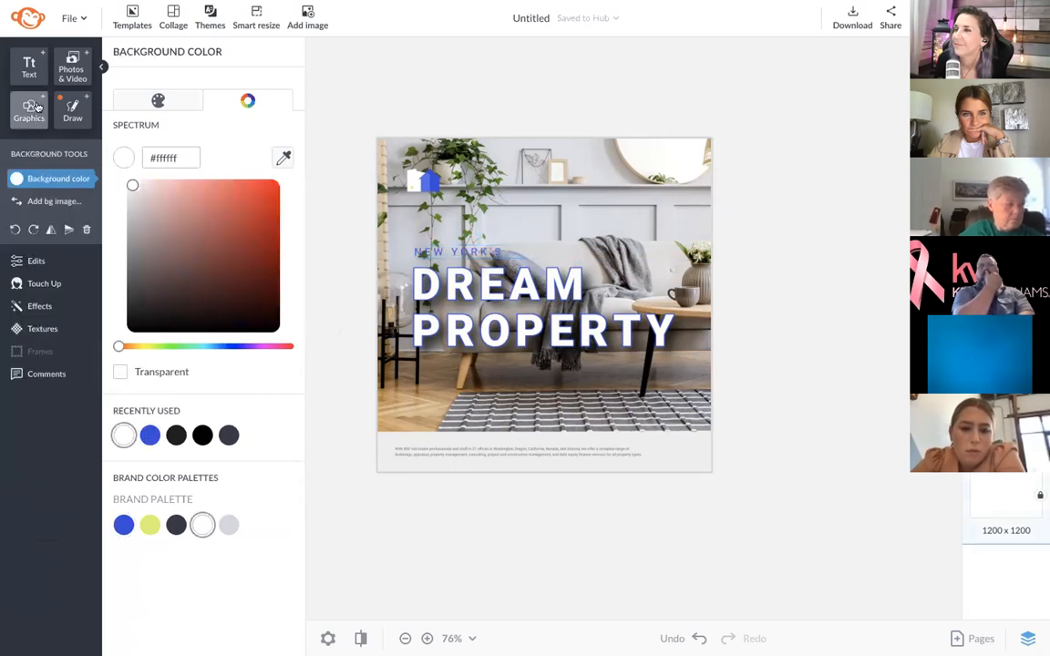
left_click(207, 208)
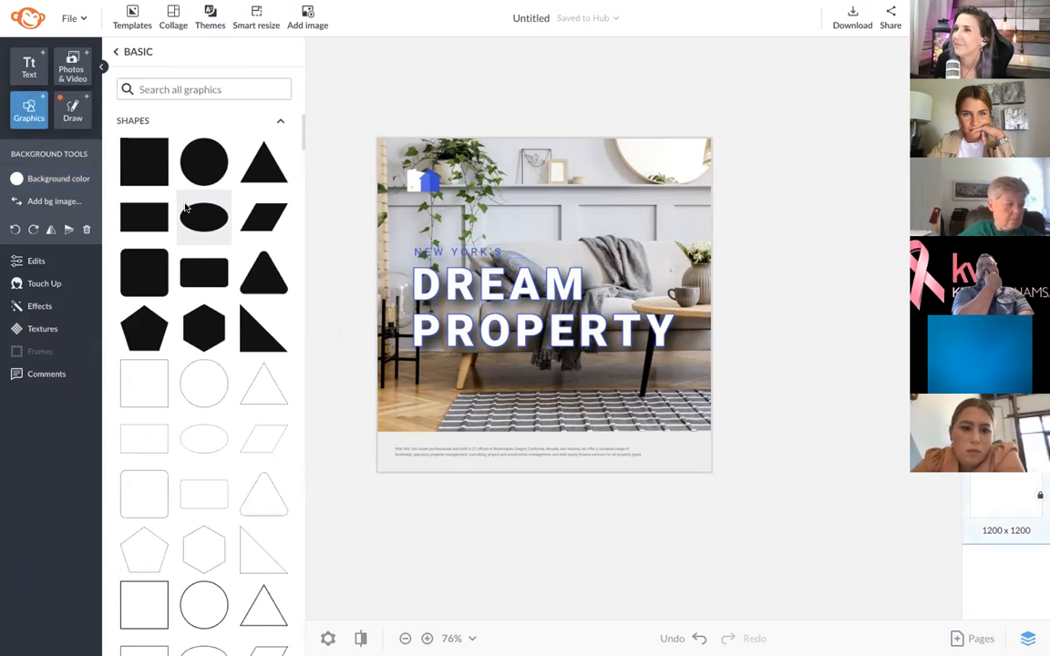
left_click(144, 161)
left_click_drag(469, 313, 418, 281)
left_click_drag(481, 275, 531, 276)
left_click_drag(465, 318, 467, 261)
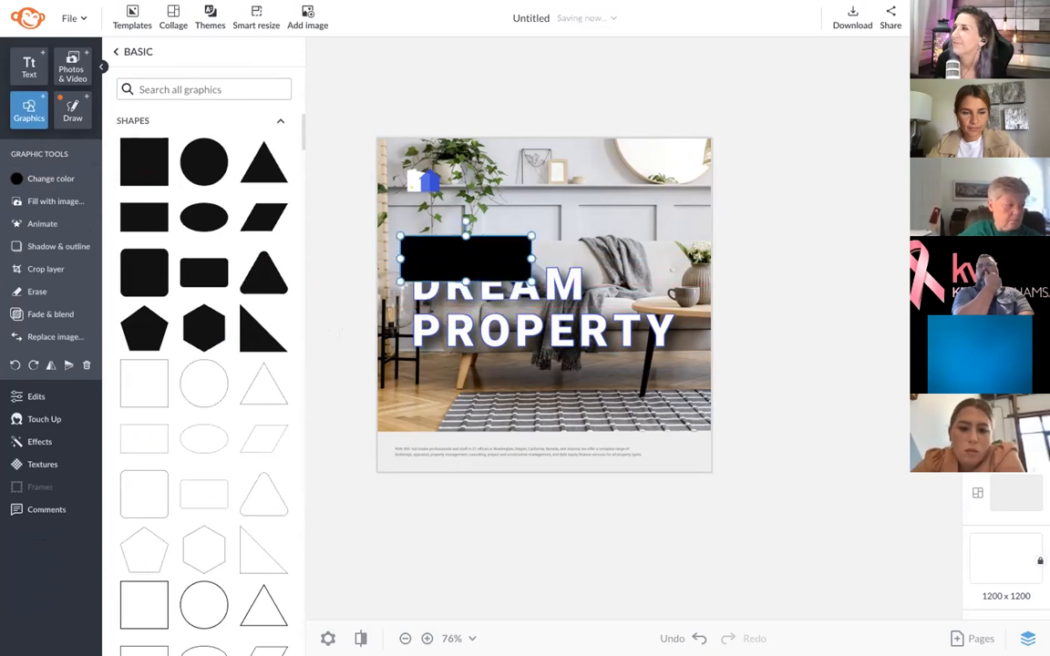
key("ctrl+[")
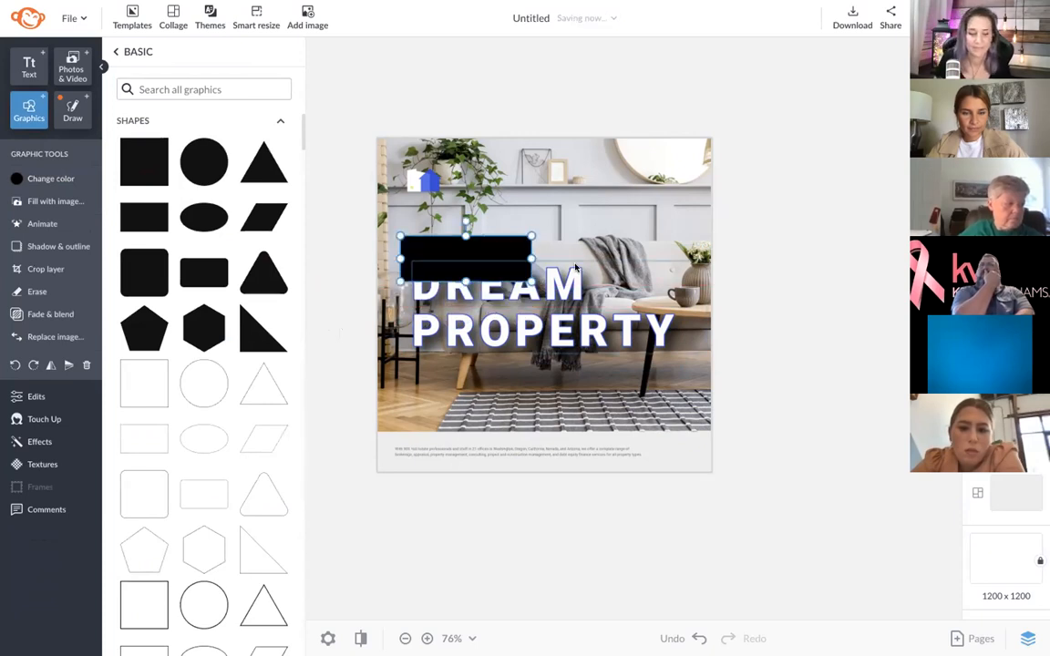
Step: Compare brand white and light grey on the rectangle behind NEW YORK'S and recolor it white #ffffff
left_click(50, 179)
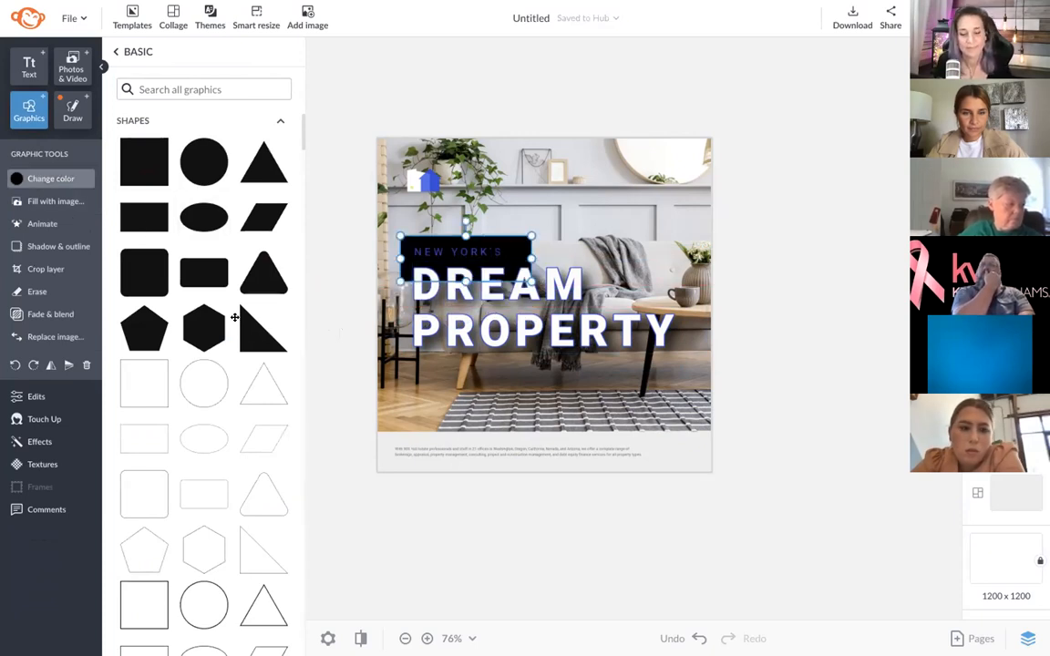
left_click(202, 524)
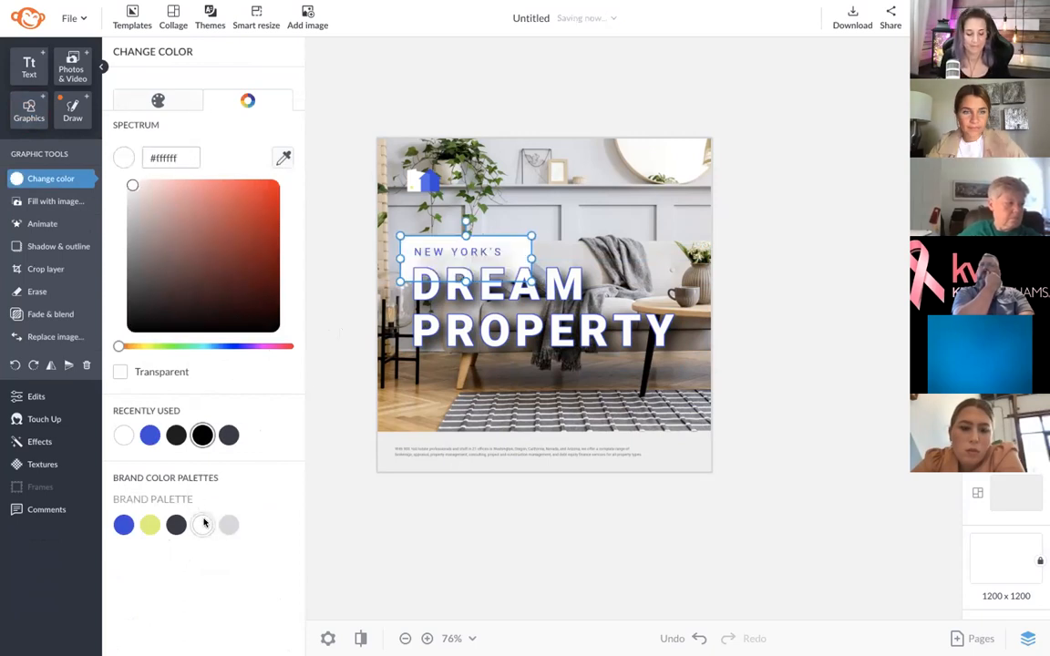
key("ctrl+z")
left_click(228, 525)
left_click(203, 525)
left_click(228, 525)
left_click(202, 524)
left_click(310, 307)
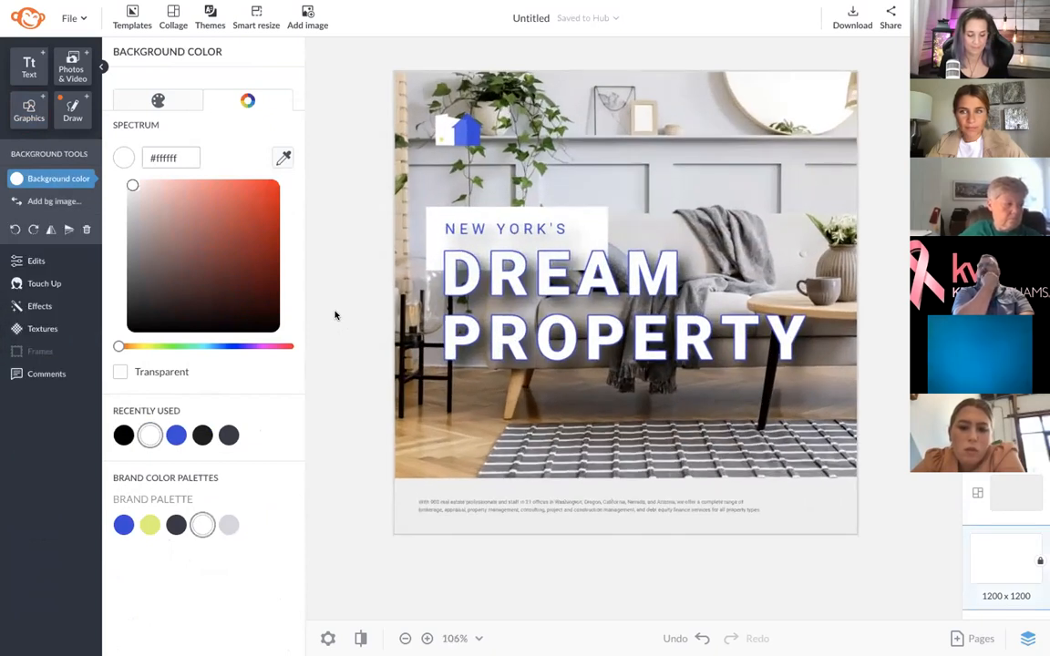
Step: Add the Gradient effect to the living room photo and set its second color to dark grey #363946
left_click(590, 123)
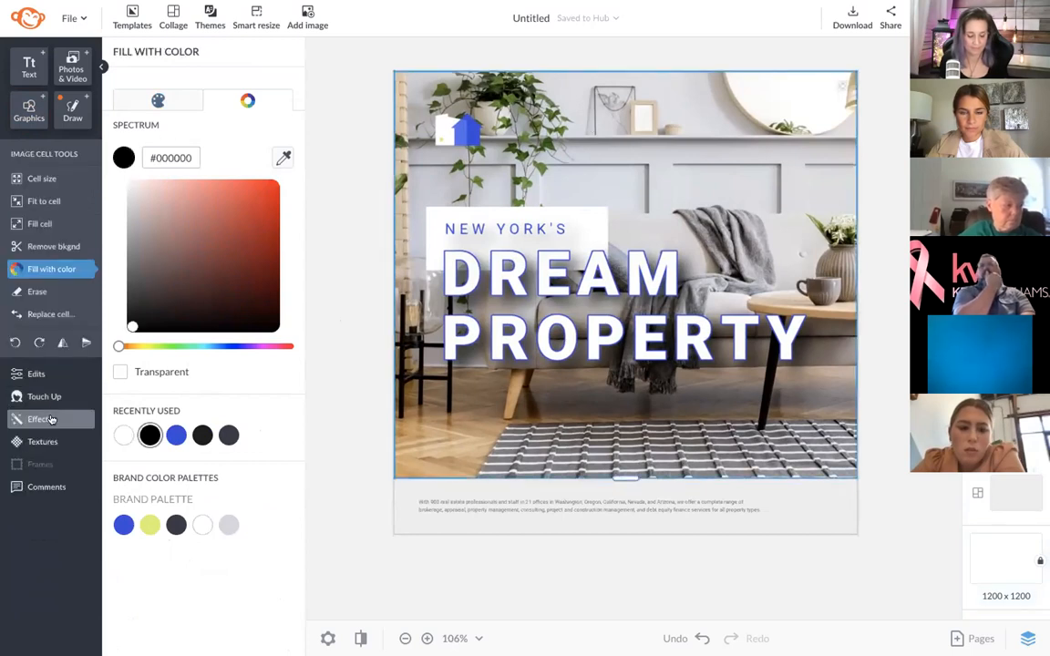
scroll(210, 379, "down", 5)
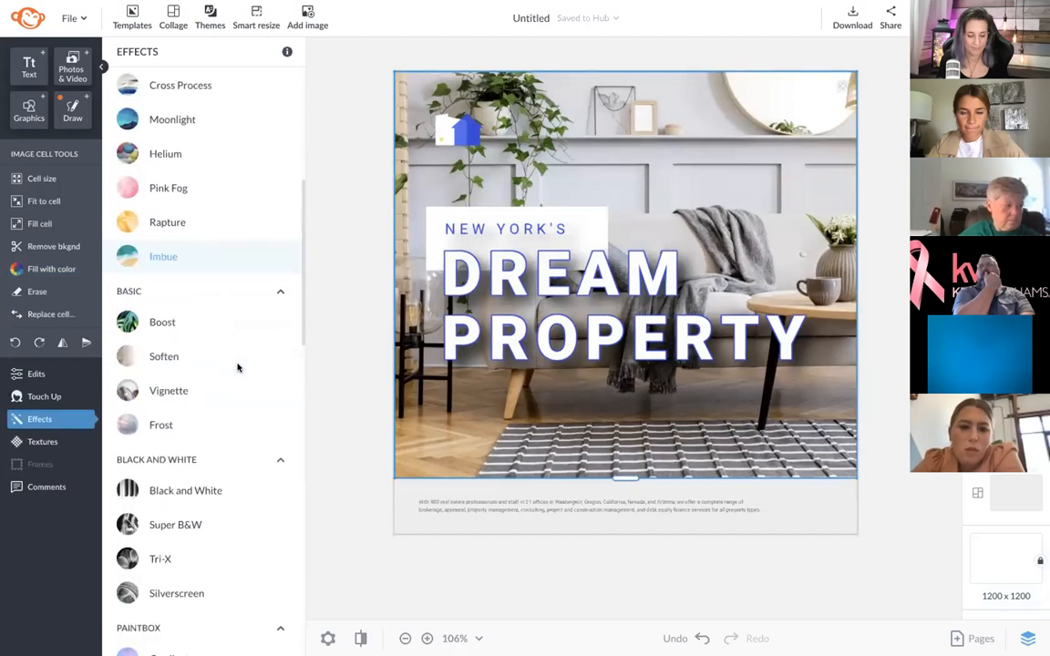
scroll(237, 368, "down", 5)
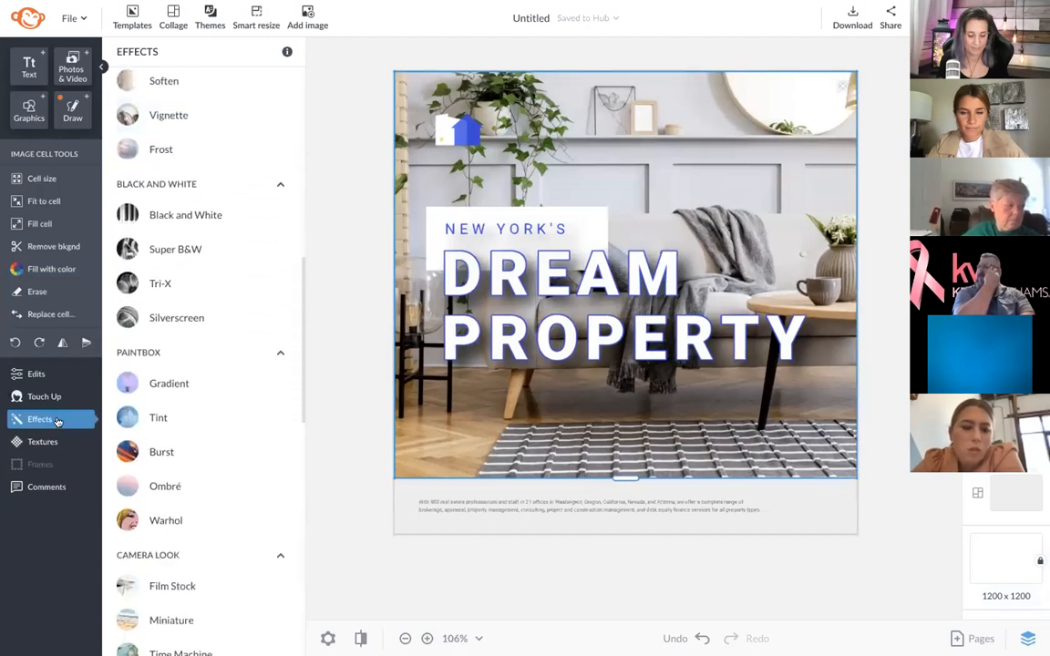
left_click(180, 384)
left_click(192, 324)
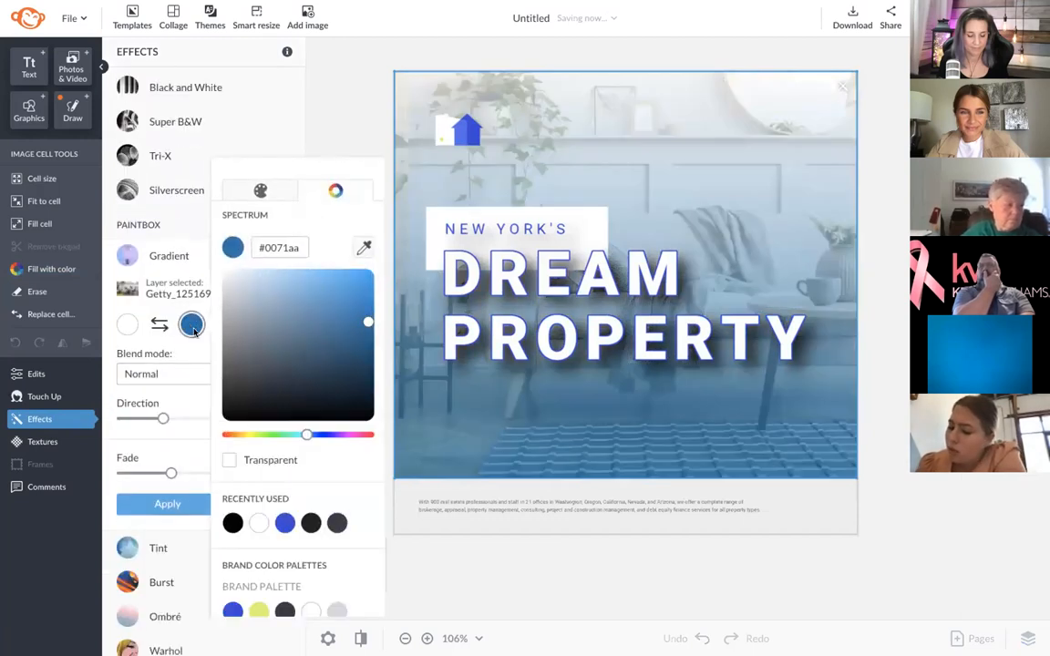
left_click(337, 525)
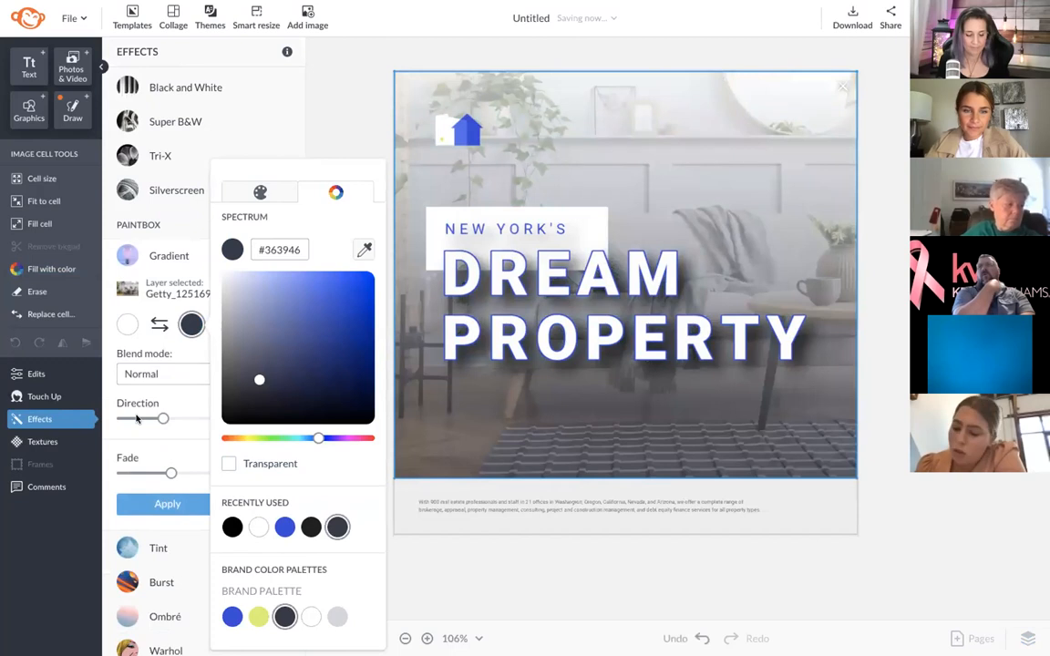
Step: Set the gradient's blend mode to Multiply, apply the effect, and deselect the photo
left_click(145, 374)
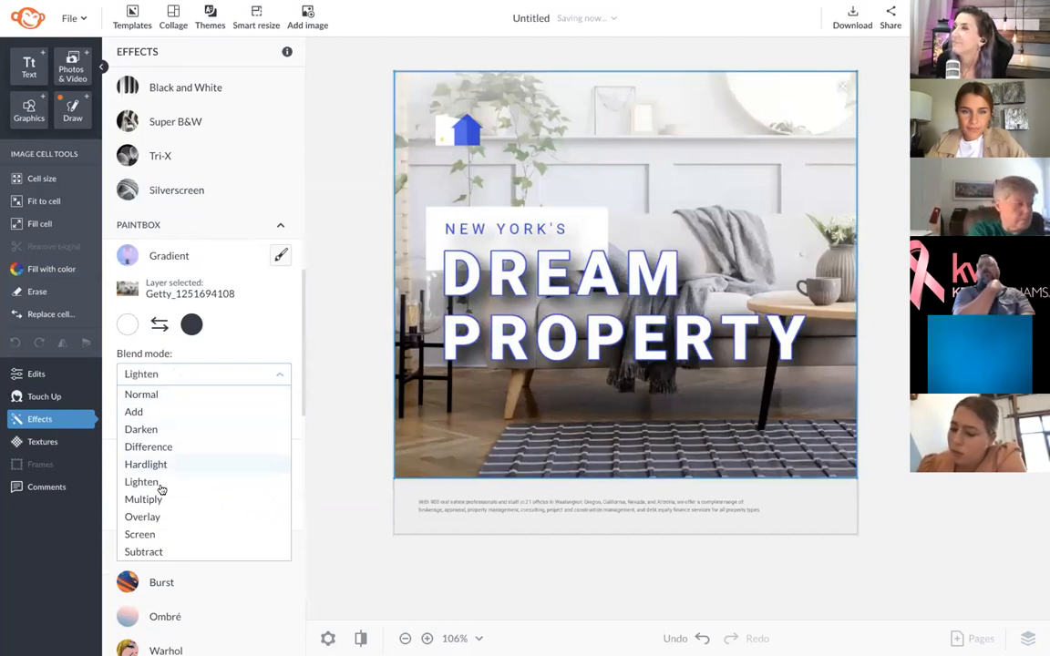
left_click(192, 375)
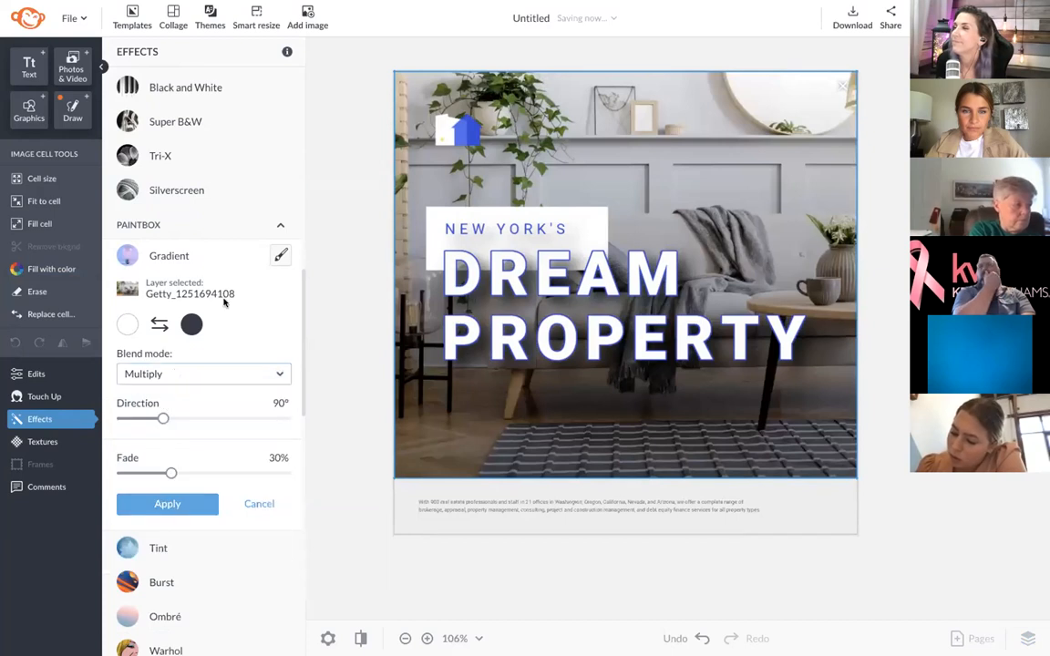
left_click(174, 505)
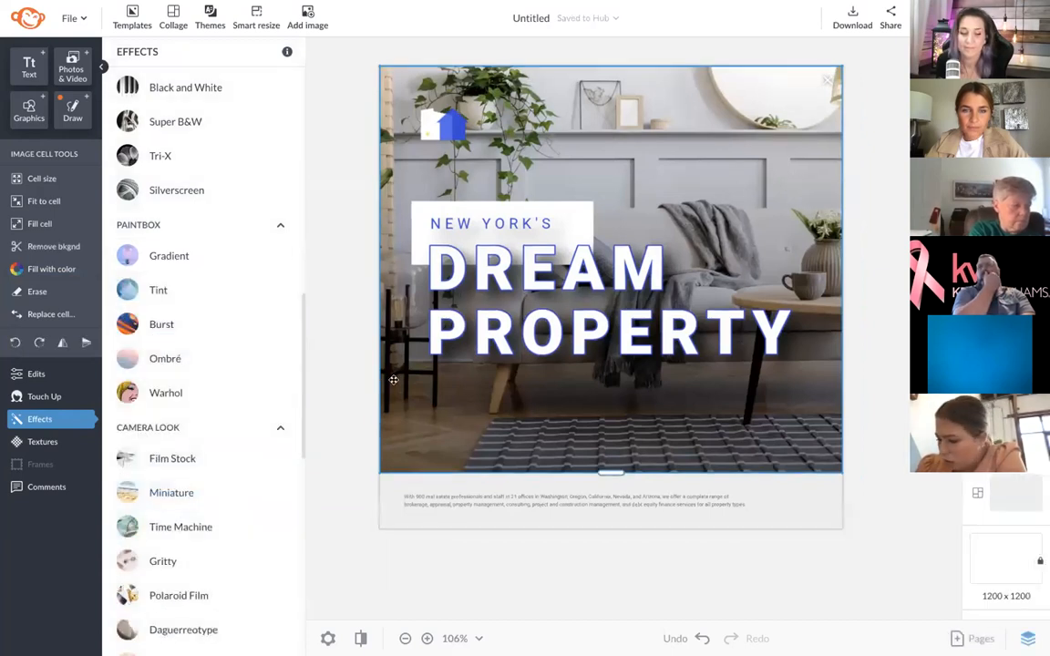
left_click(345, 333)
Step: Take the browser out of full screen, switch to the Google Slides deck, and show slide 19, FIND YOUR BALANCE
mouse_move(55, 17)
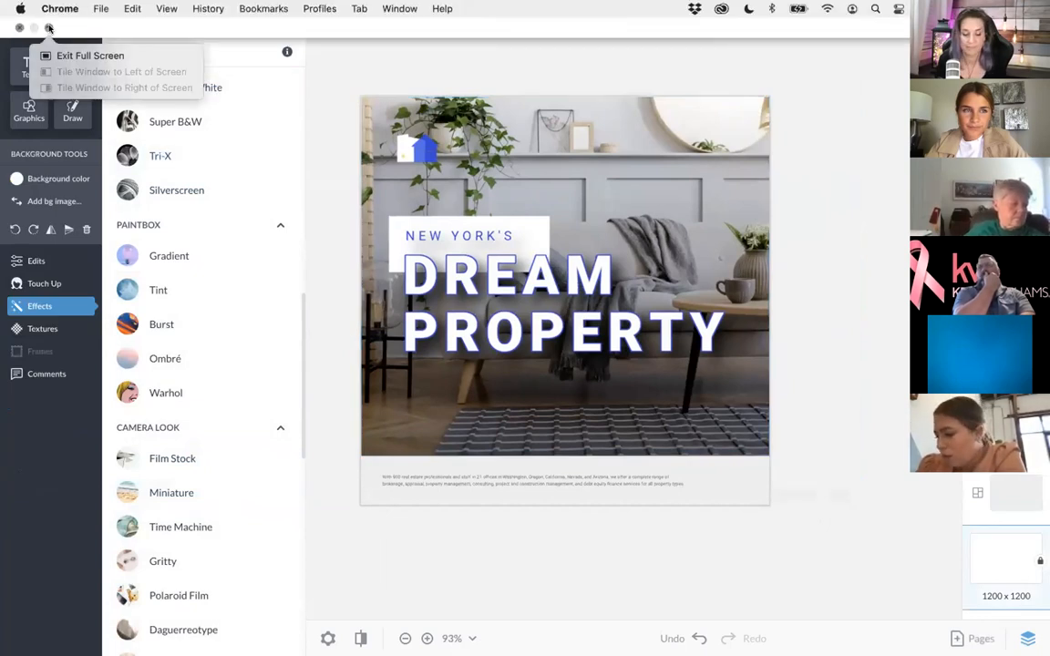
left_click(49, 28)
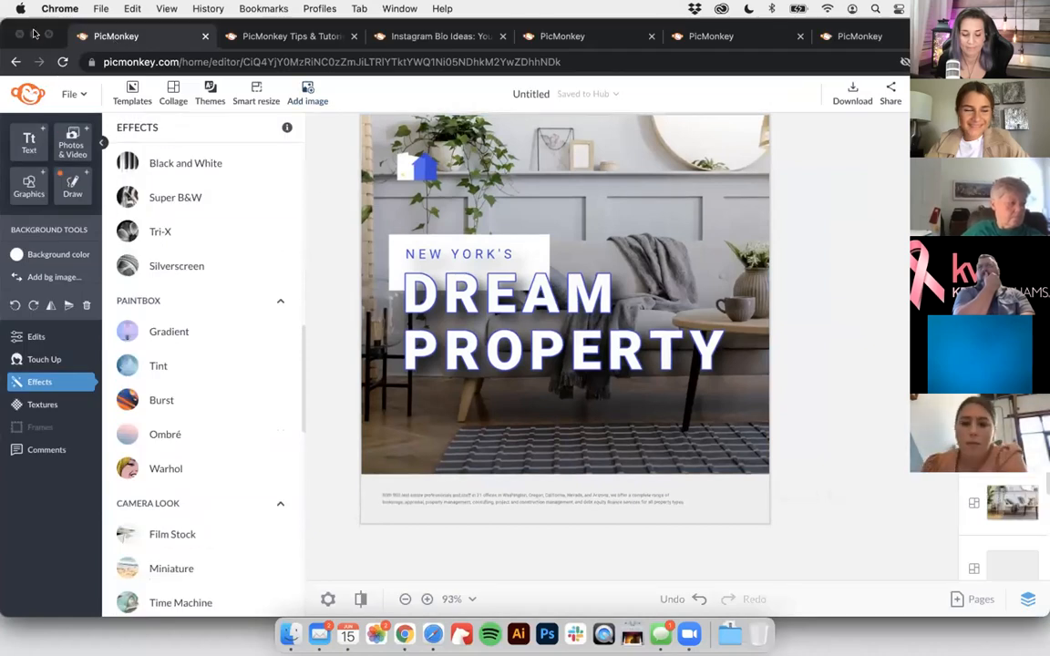
left_click(34, 34)
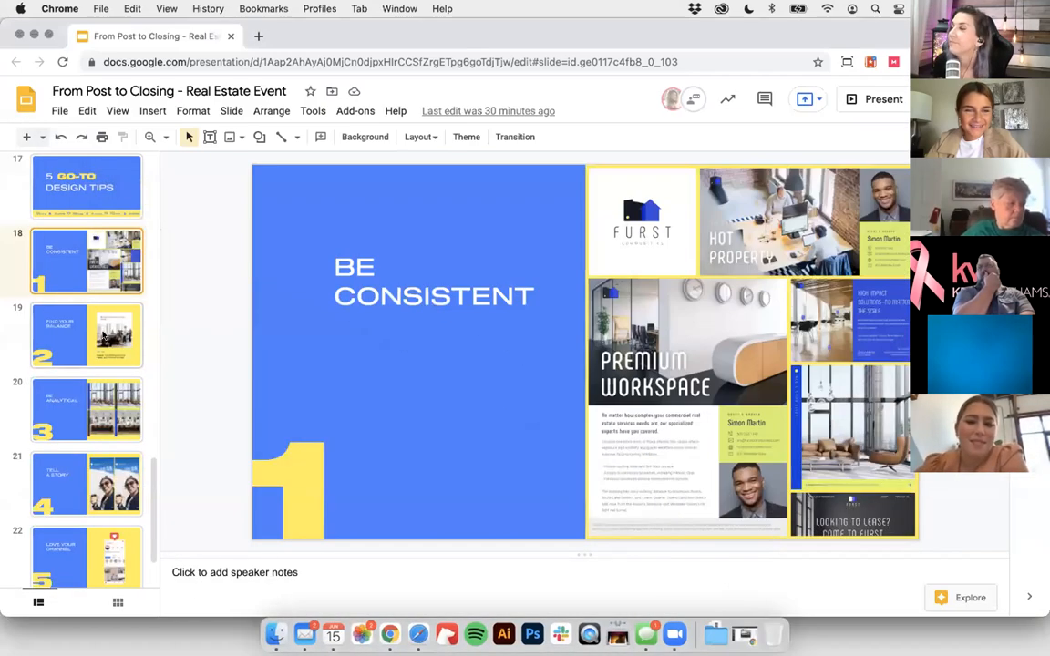
left_click(104, 338)
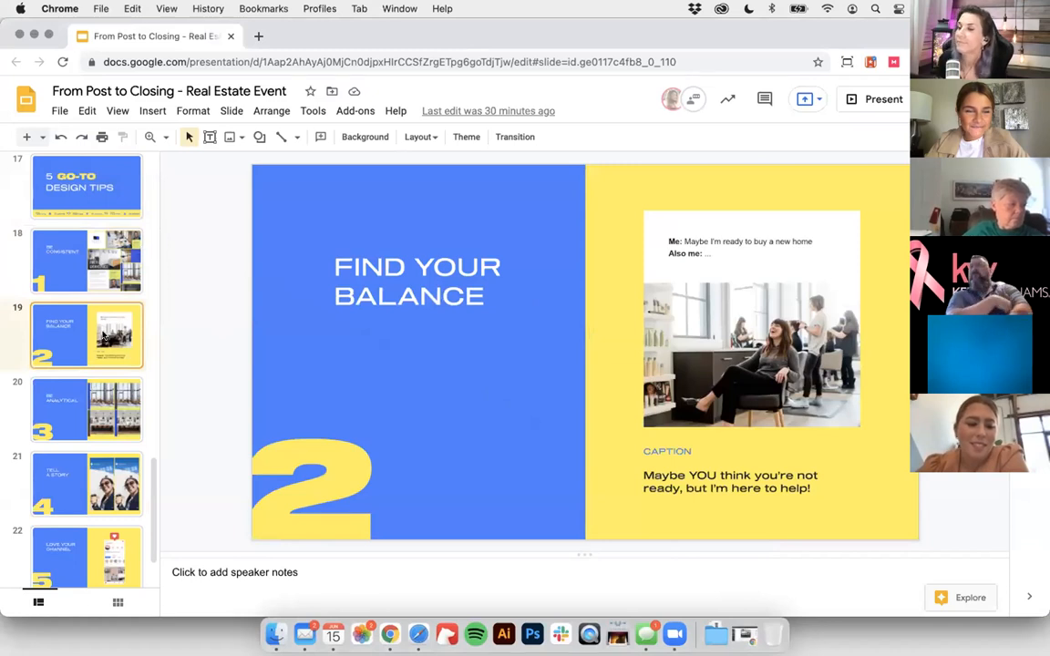
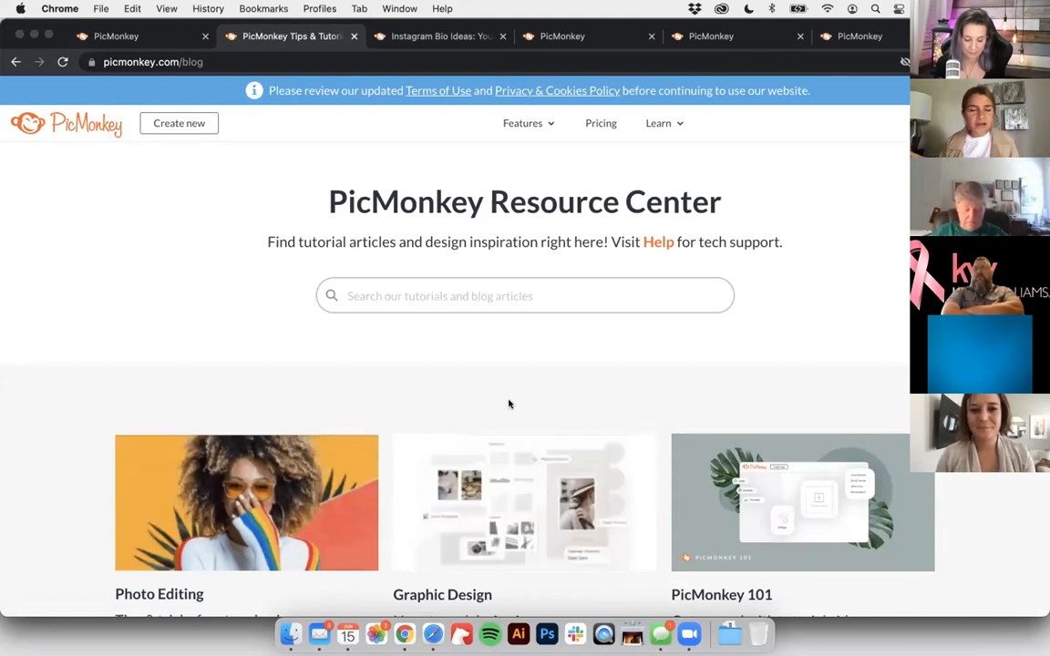
Step: Search the PicMonkey Resource Center for "facebook" and look through the resulting articles
left_click(505, 290)
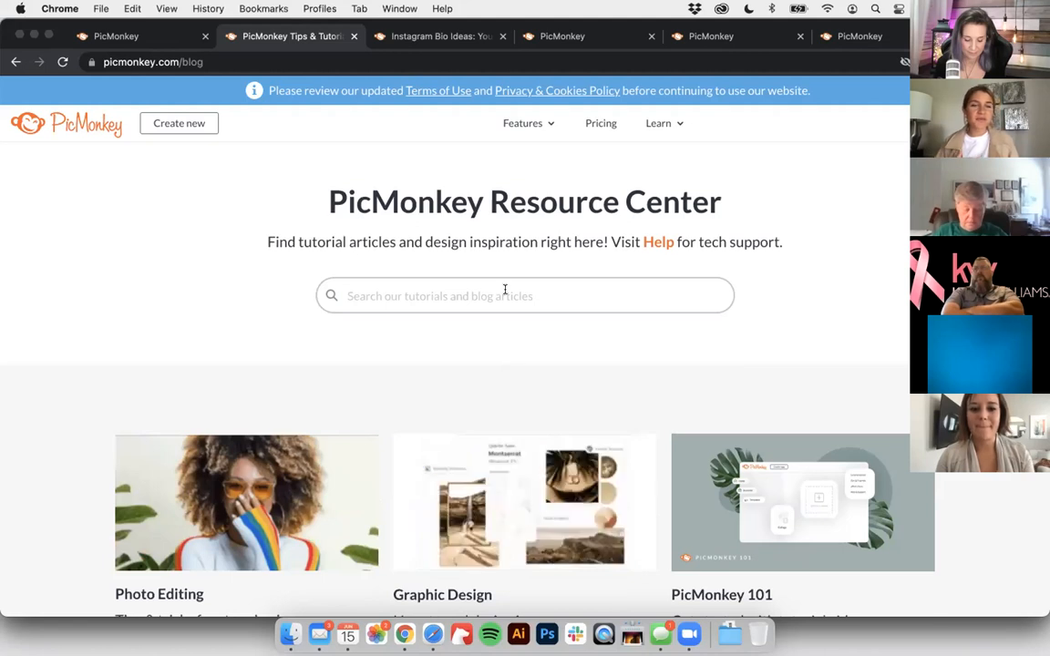
type("facebook")
key("Return")
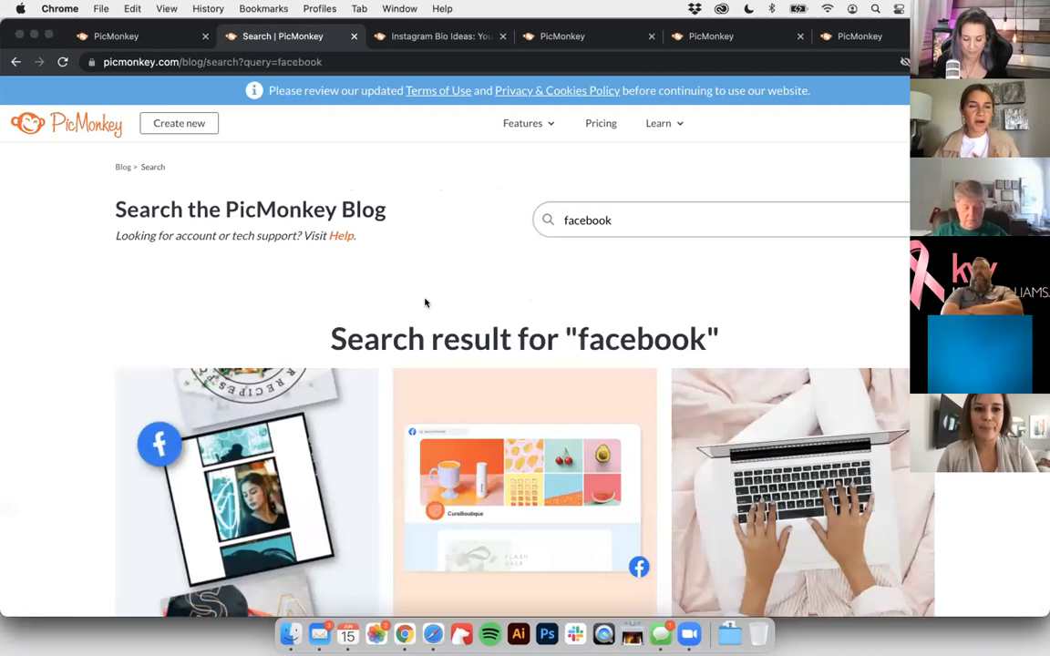
scroll(366, 238, "down", 5)
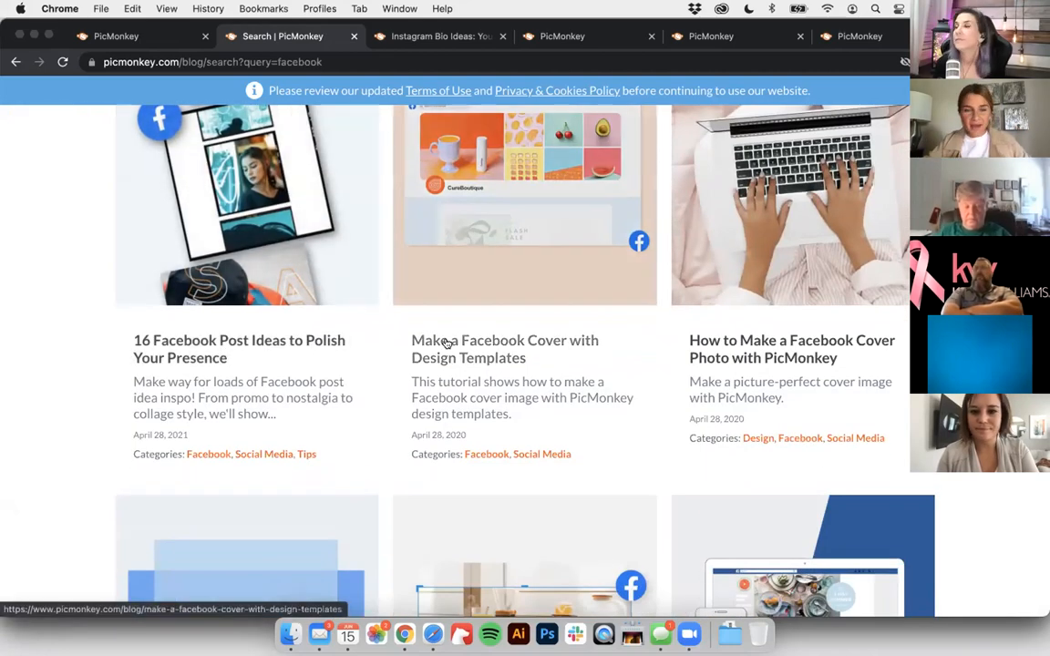
scroll(446, 342, "down", 1)
scroll(655, 365, "down", 5)
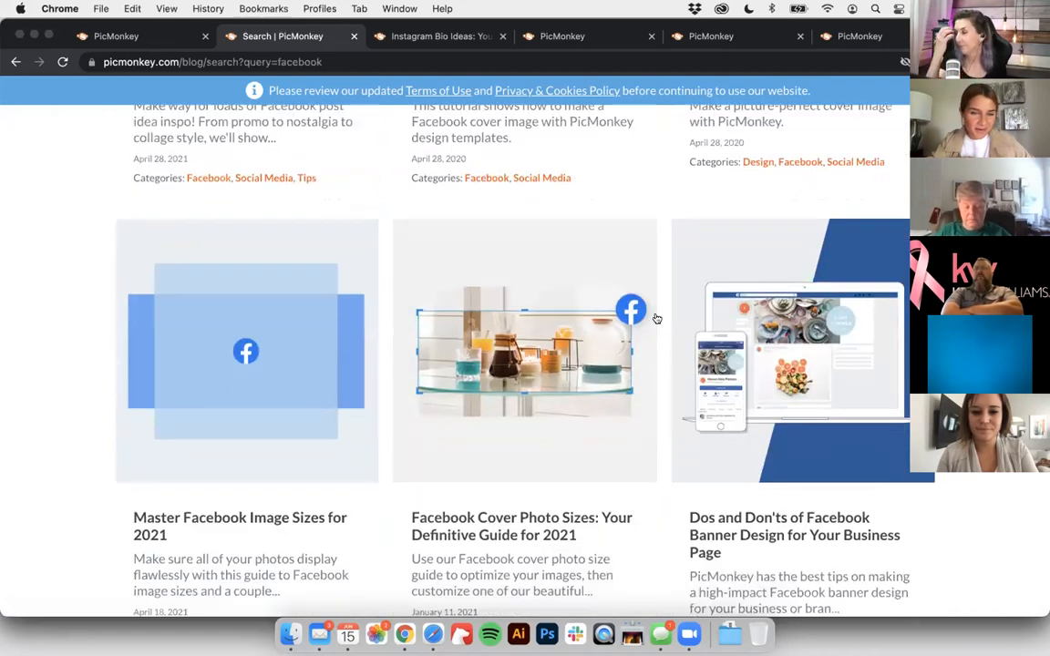
scroll(656, 319, "down", 8)
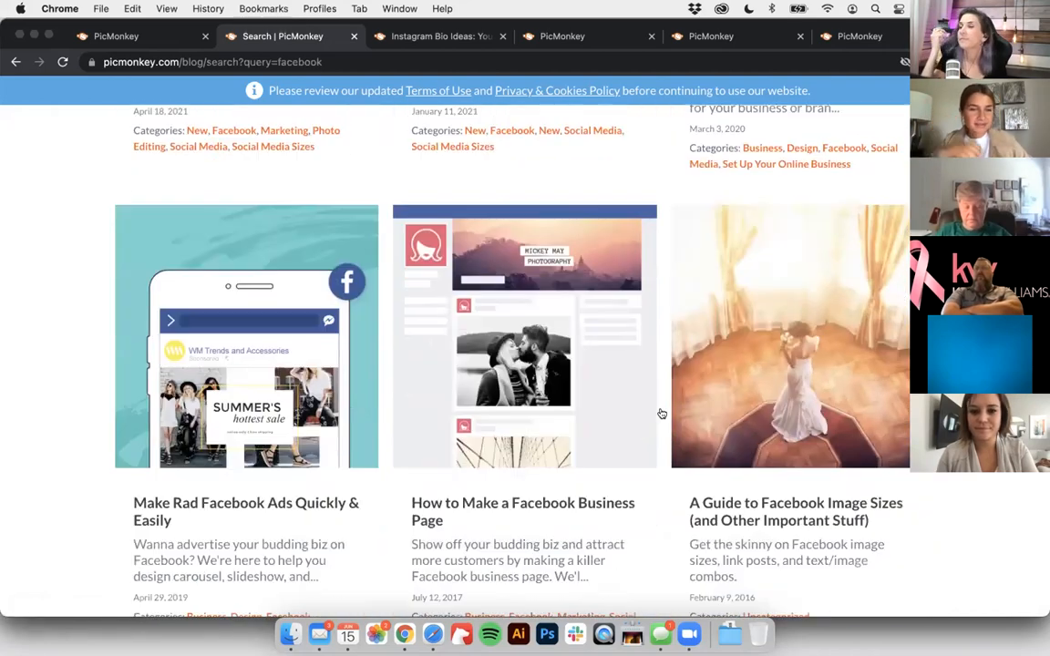
scroll(663, 415, "down", 2)
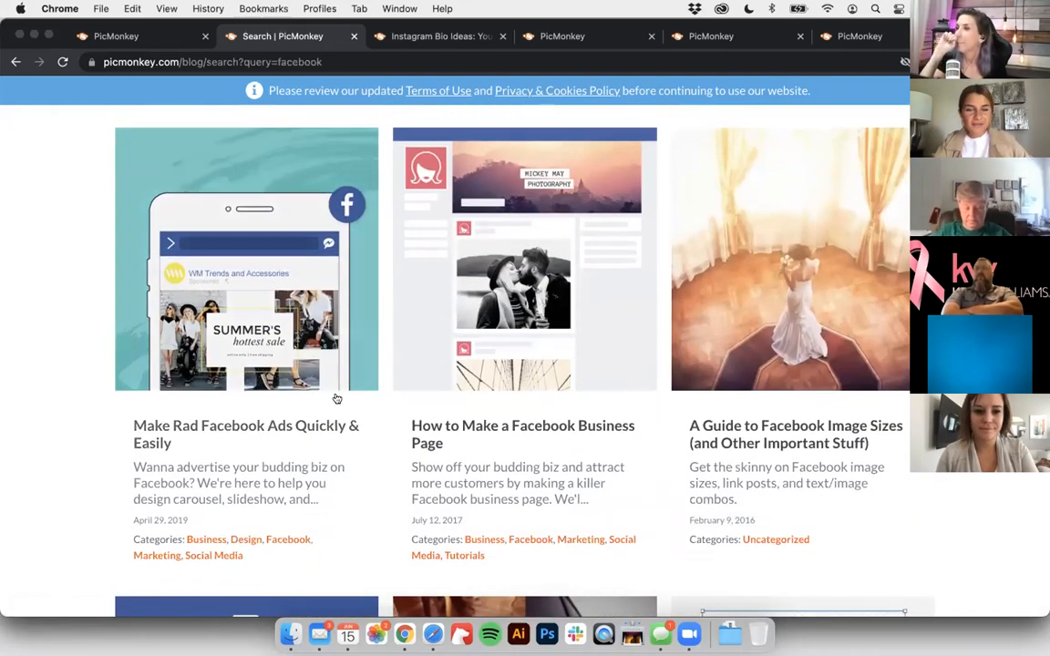
scroll(345, 404, "down", 1)
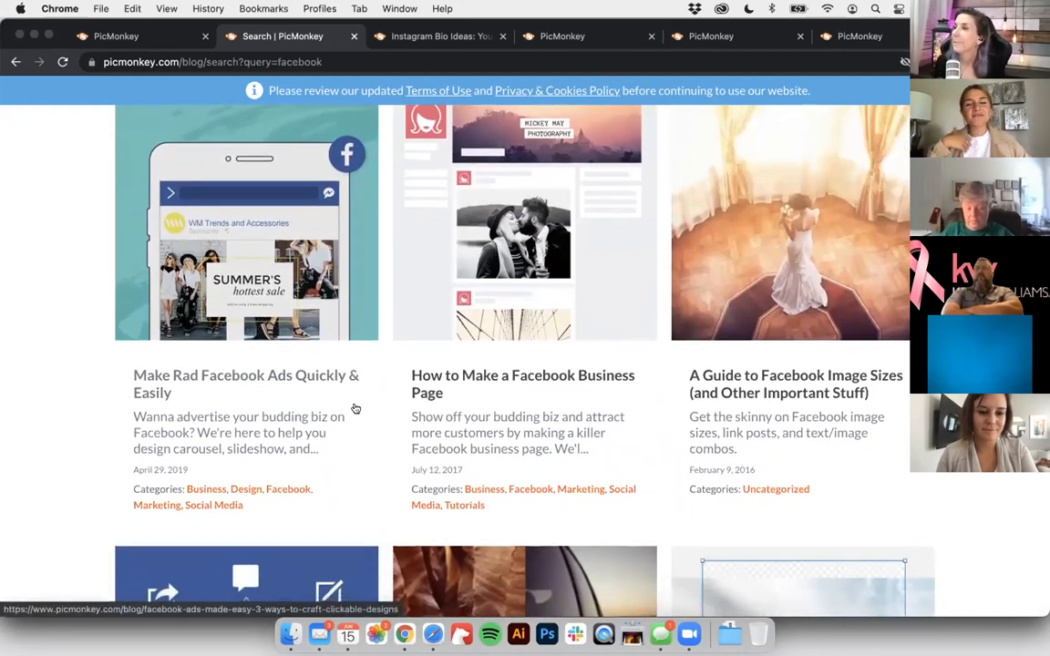
scroll(356, 408, "down", 7)
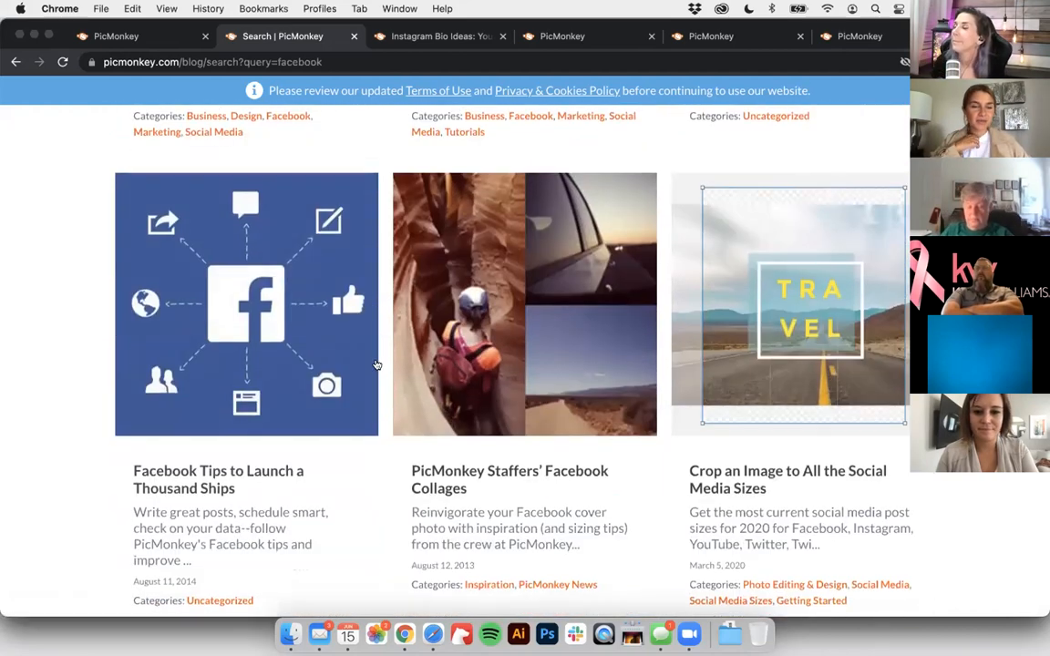
Step: Search the PicMonkey blog for "youtube" and look through the articles found
scroll(376, 364, "up", 10)
left_click(576, 221)
double_click(576, 221)
type("yout")
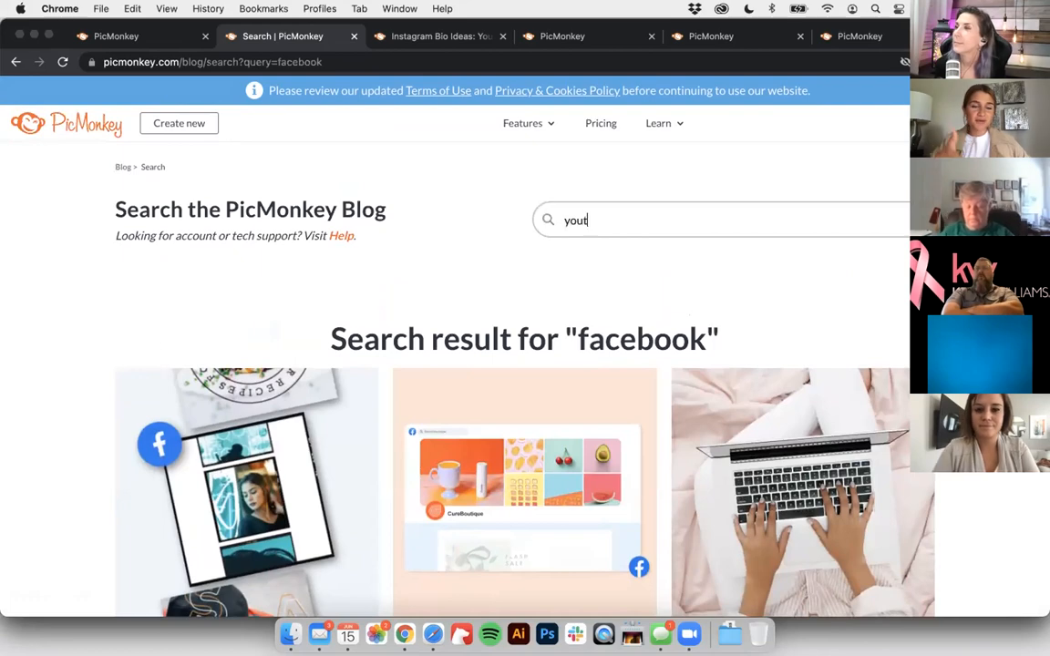
type("ube")
key("Return")
scroll(133, 331, "down", 2)
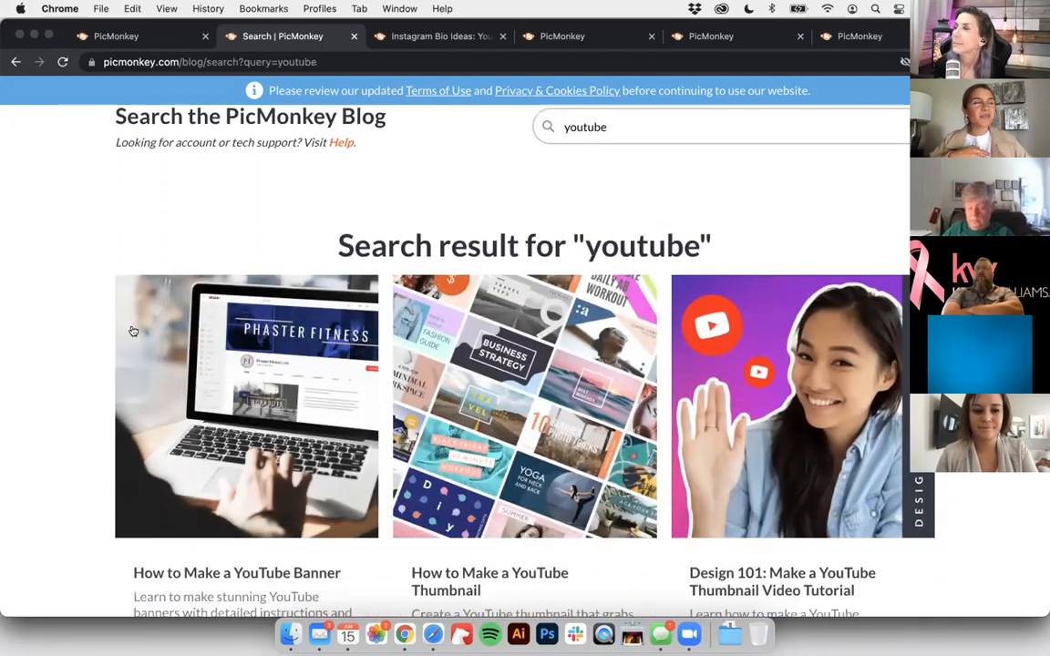
scroll(84, 481, "down", 2)
scroll(84, 482, "down", 8)
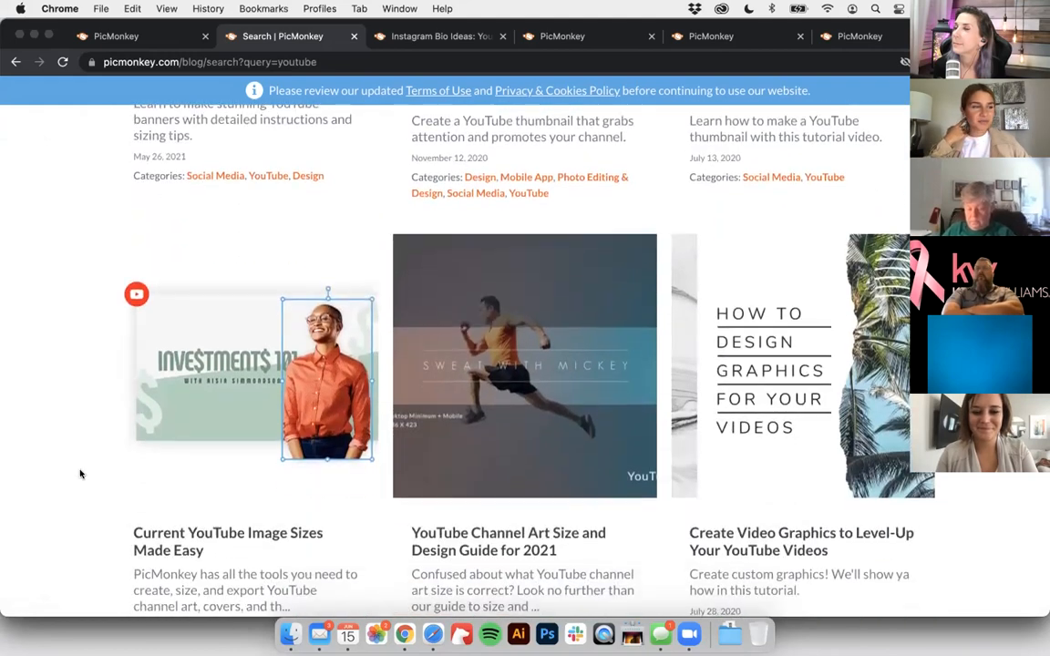
scroll(81, 475, "down", 1)
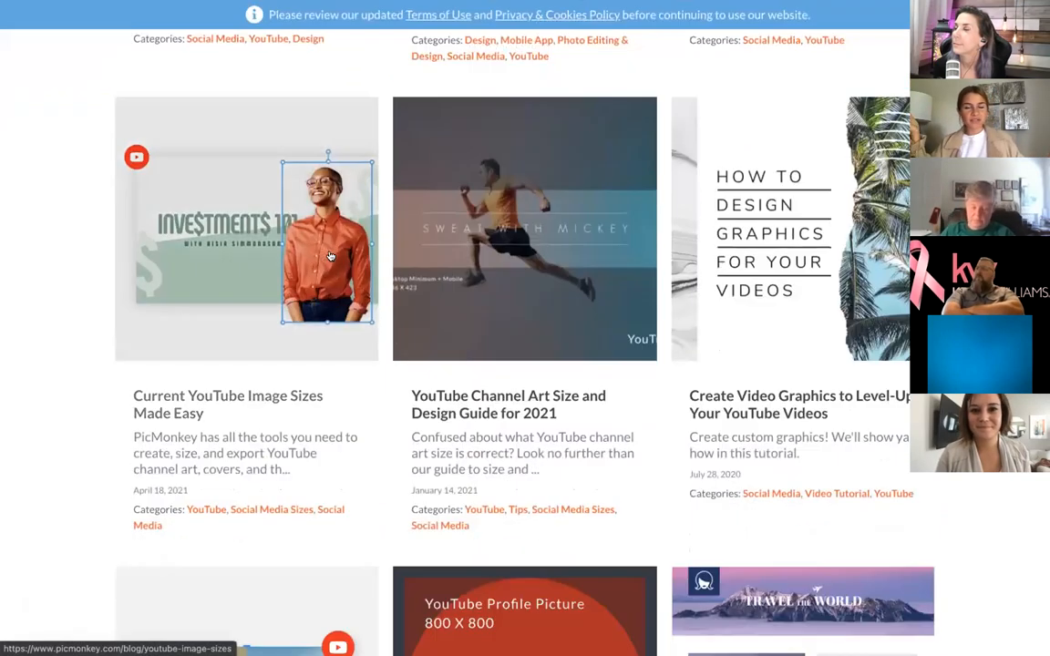
scroll(881, 169, "up", 3)
scroll(881, 169, "down", 3)
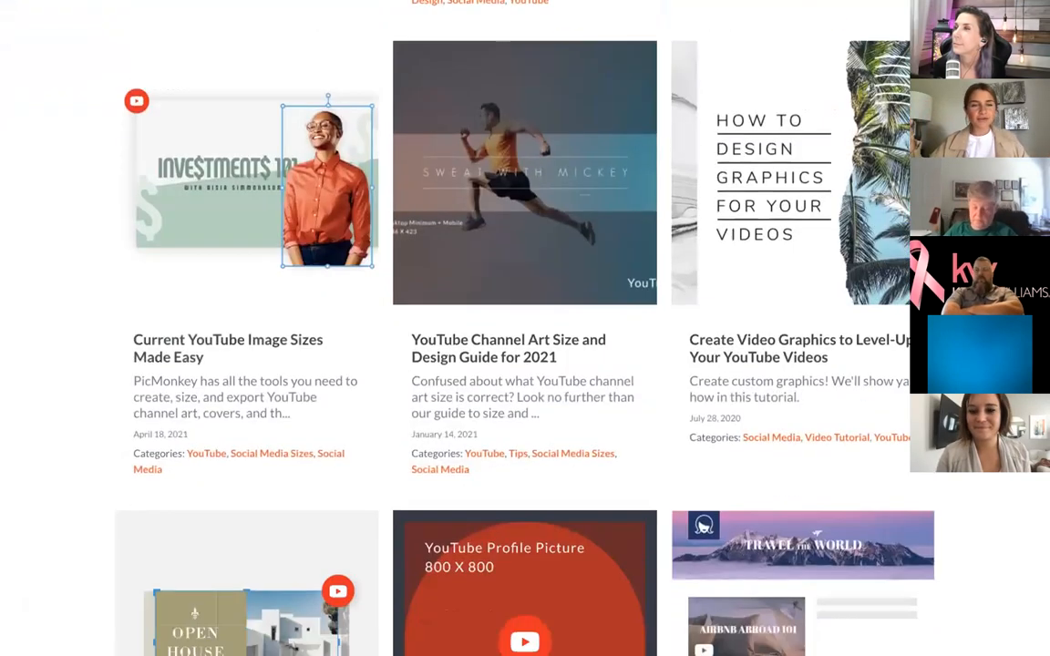
Step: Search the PicMonkey blog for "instagram" and browse the listed articles
scroll(882, 169, "up", 2)
scroll(592, 273, "up", 4)
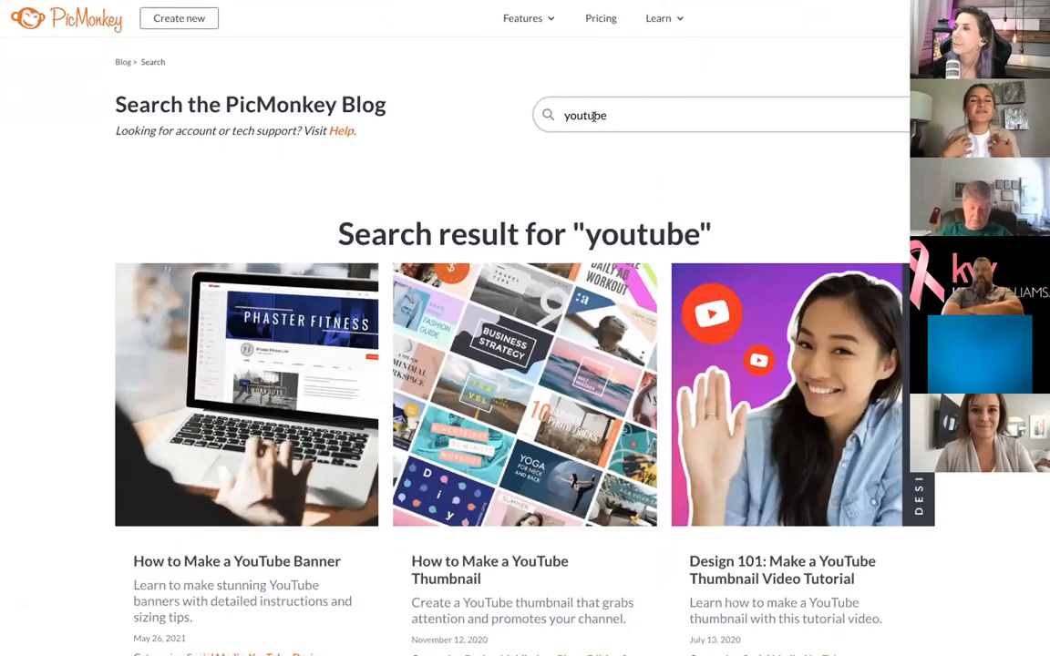
double_click(584, 115)
type("instagram")
key("Return")
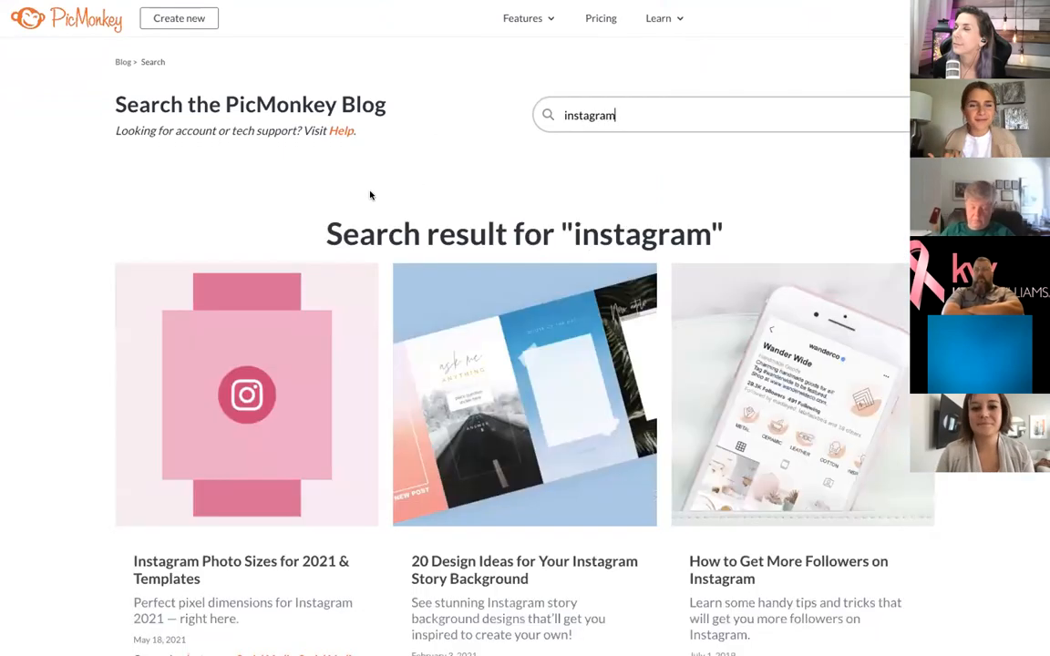
scroll(286, 212, "down", 1)
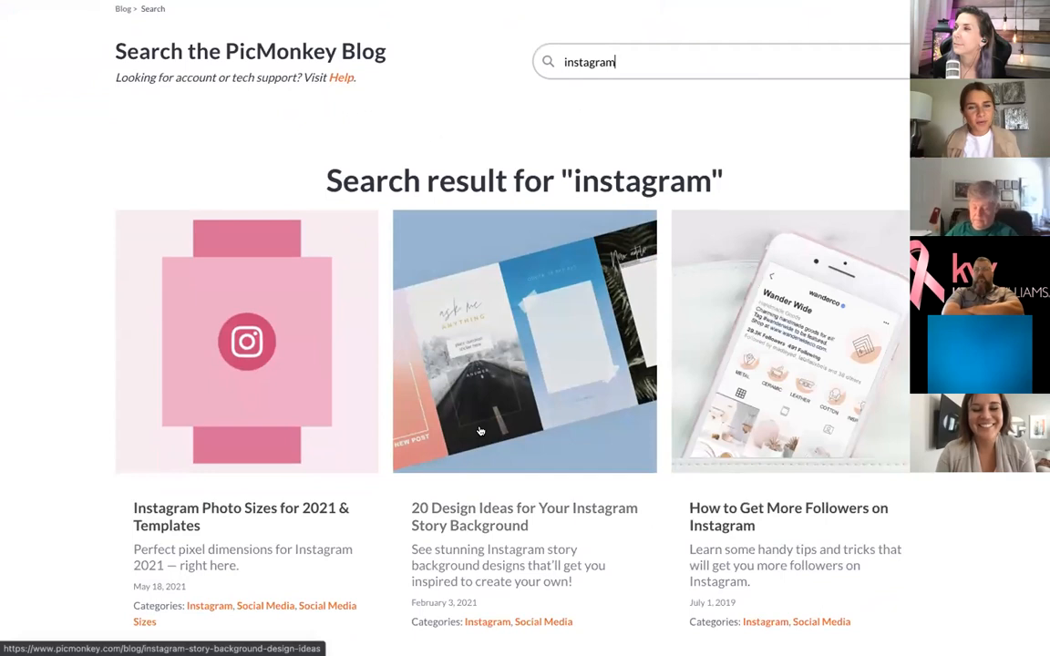
scroll(547, 427, "down", 1)
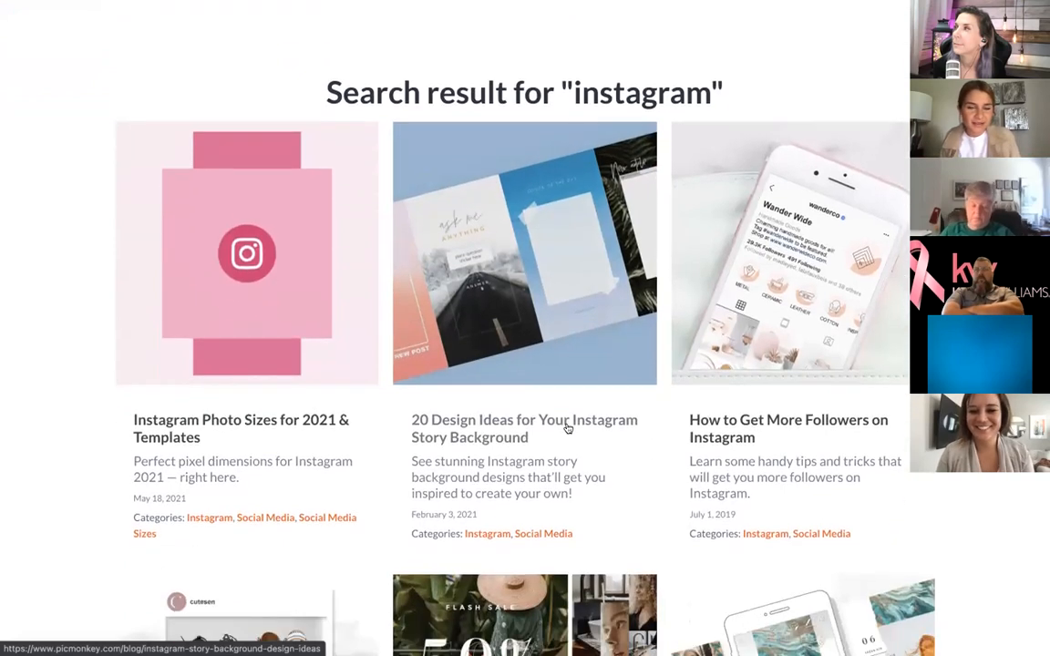
scroll(670, 470, "down", 3)
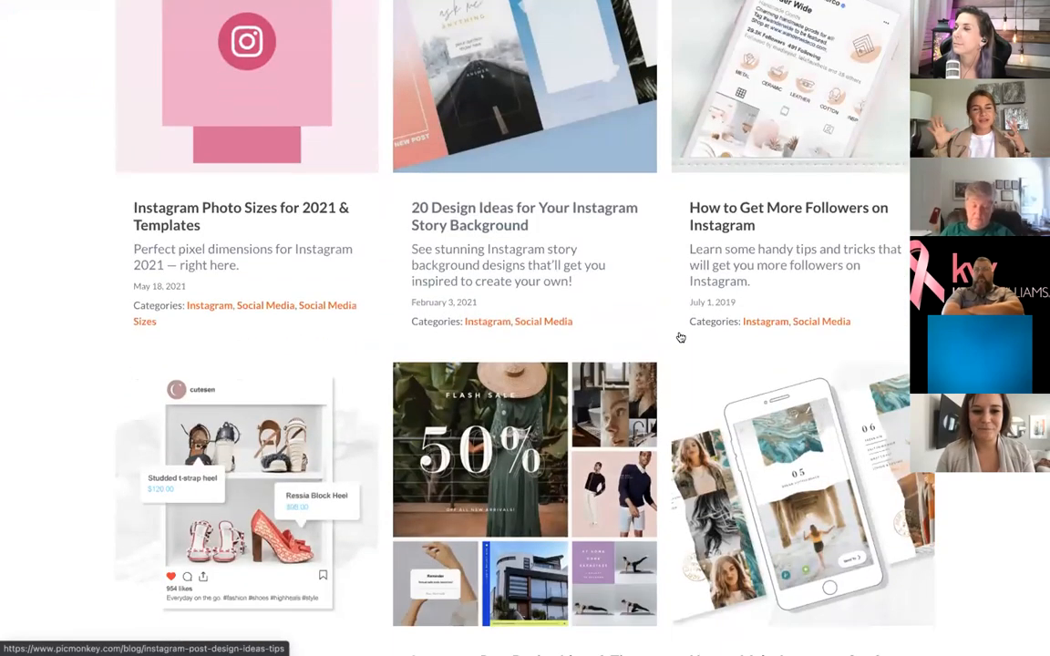
scroll(524, 365, "down", 1)
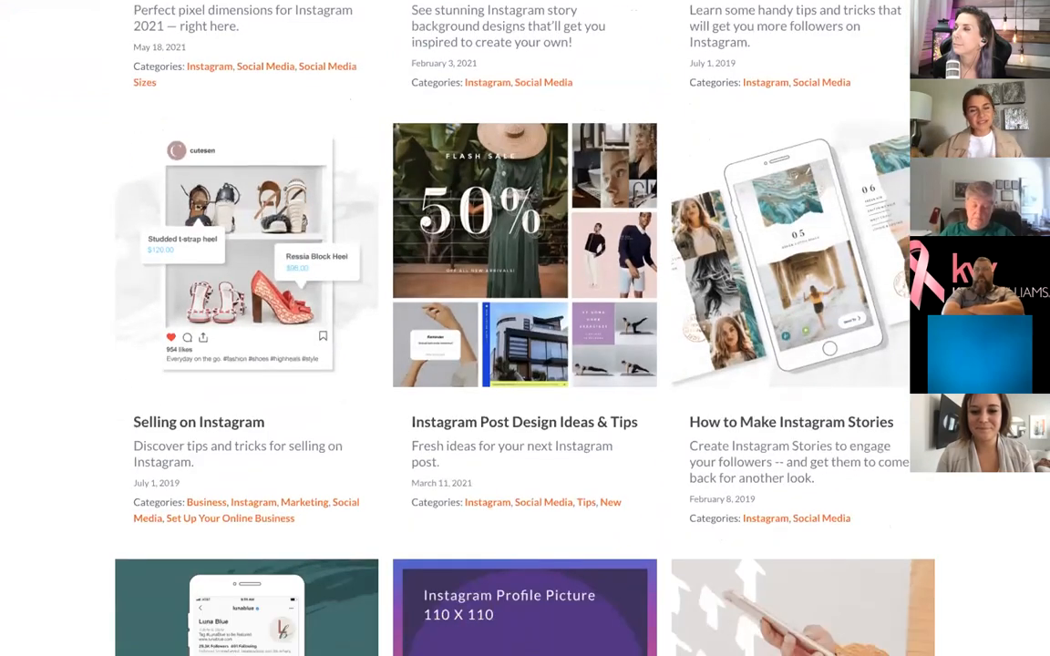
scroll(524, 365, "down", 2)
scroll(524, 365, "down", 1)
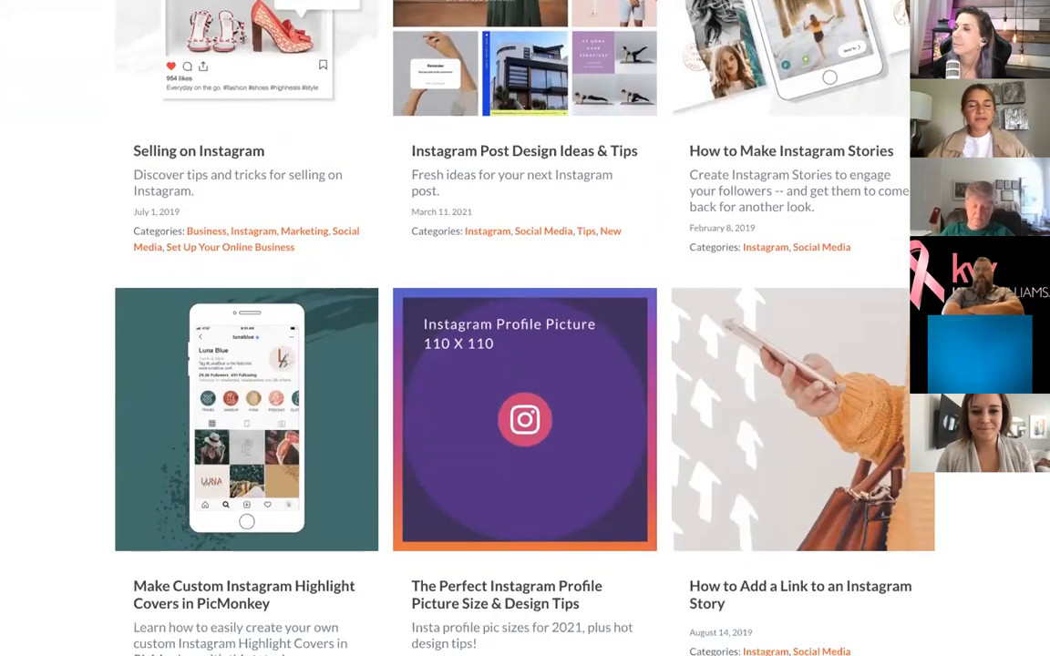
scroll(524, 365, "down", 1)
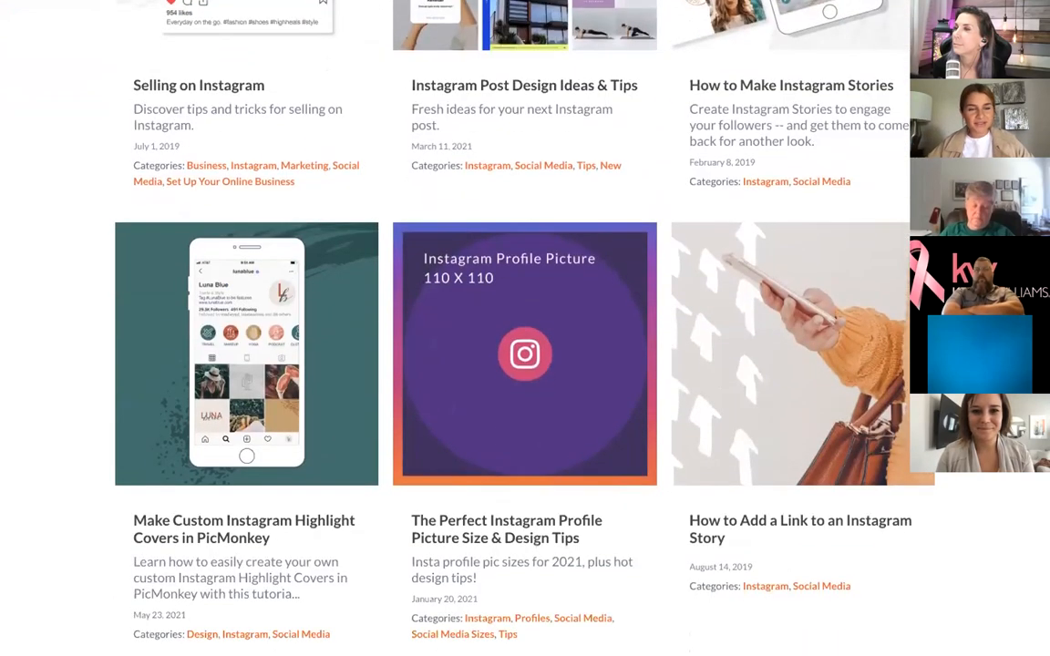
scroll(525, 365, "down", 3)
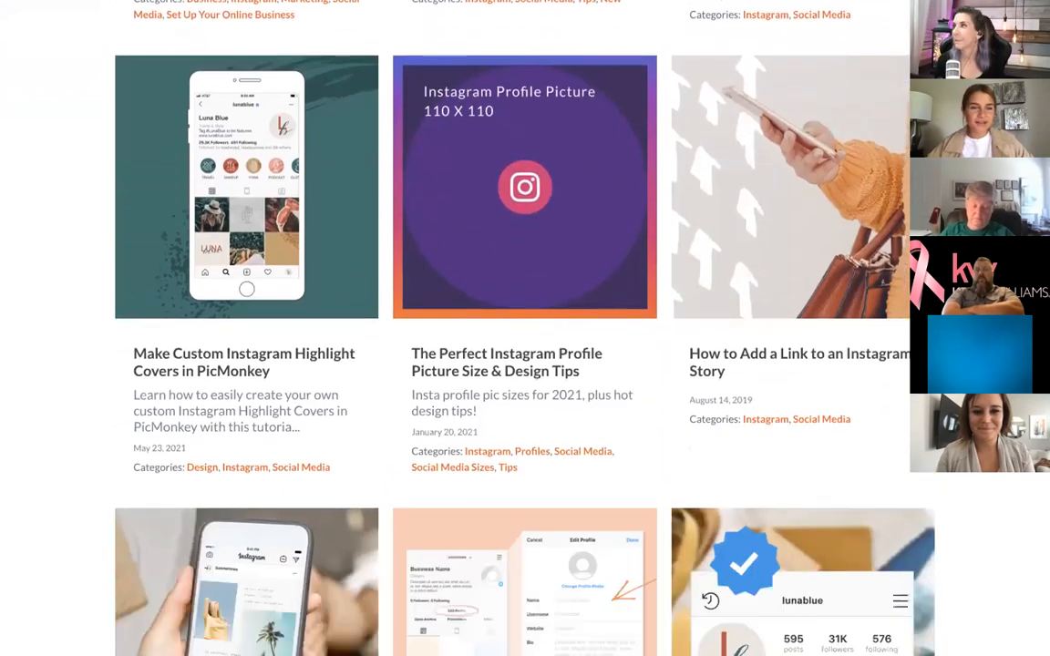
Step: Browse further down the Instagram article results, return to the Google Slides deck and show slide 20, BE ANALYTICAL
scroll(524, 365, "down", 1)
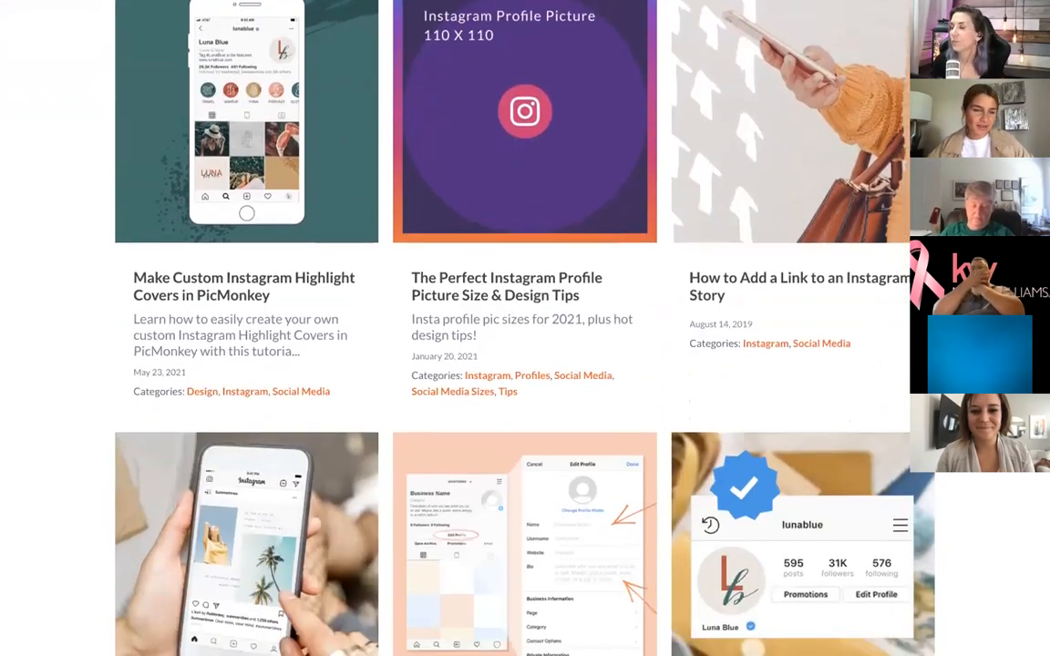
scroll(960, 497, "down", 2)
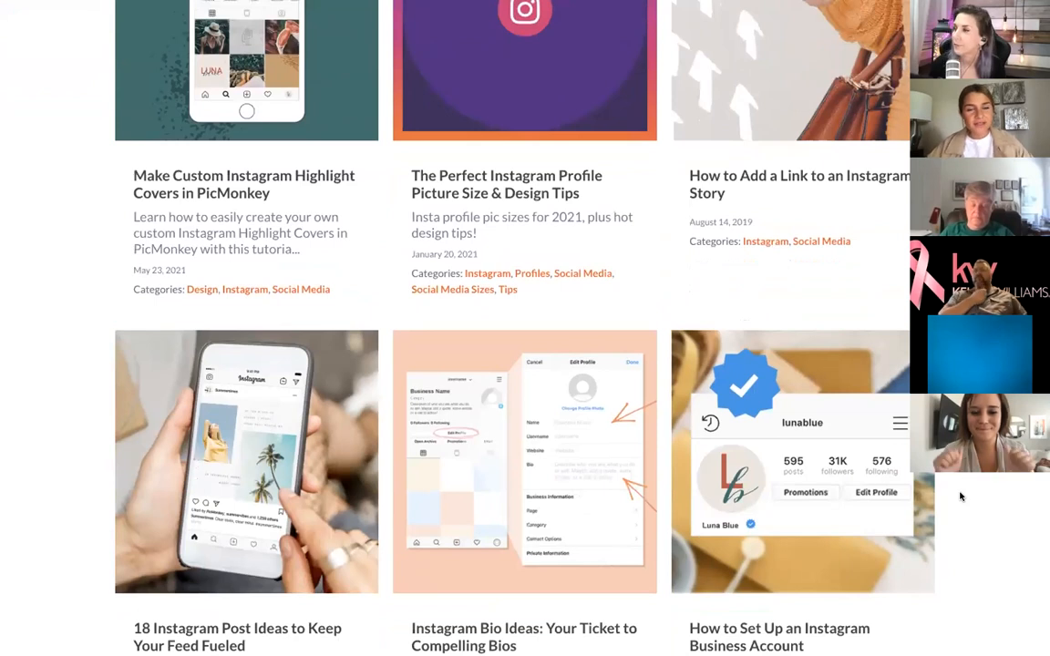
scroll(960, 497, "down", 3)
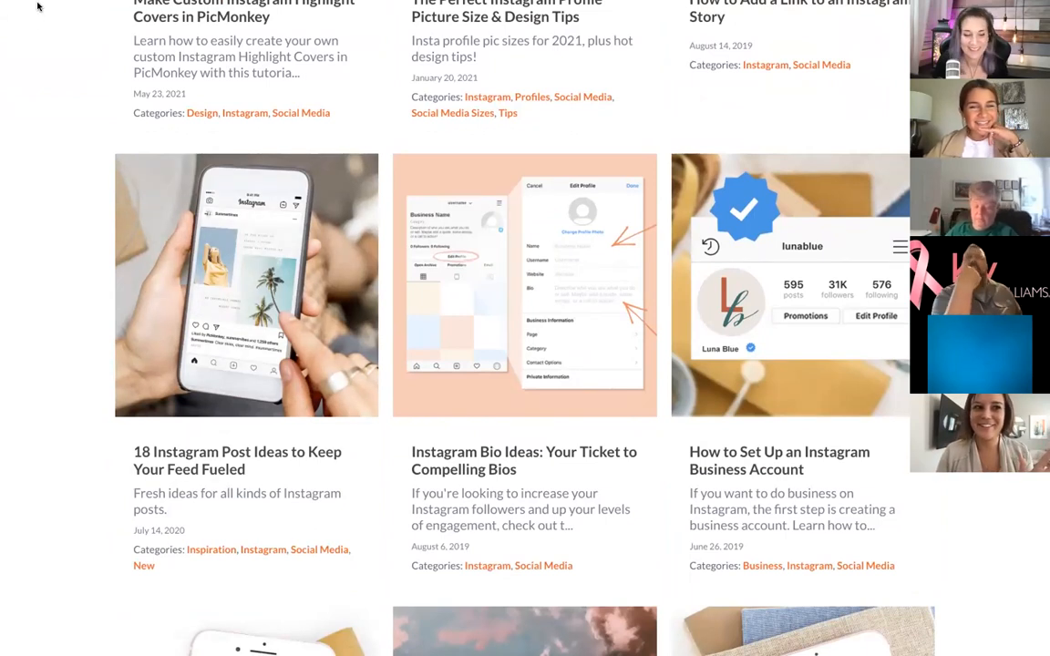
left_click(48, 29)
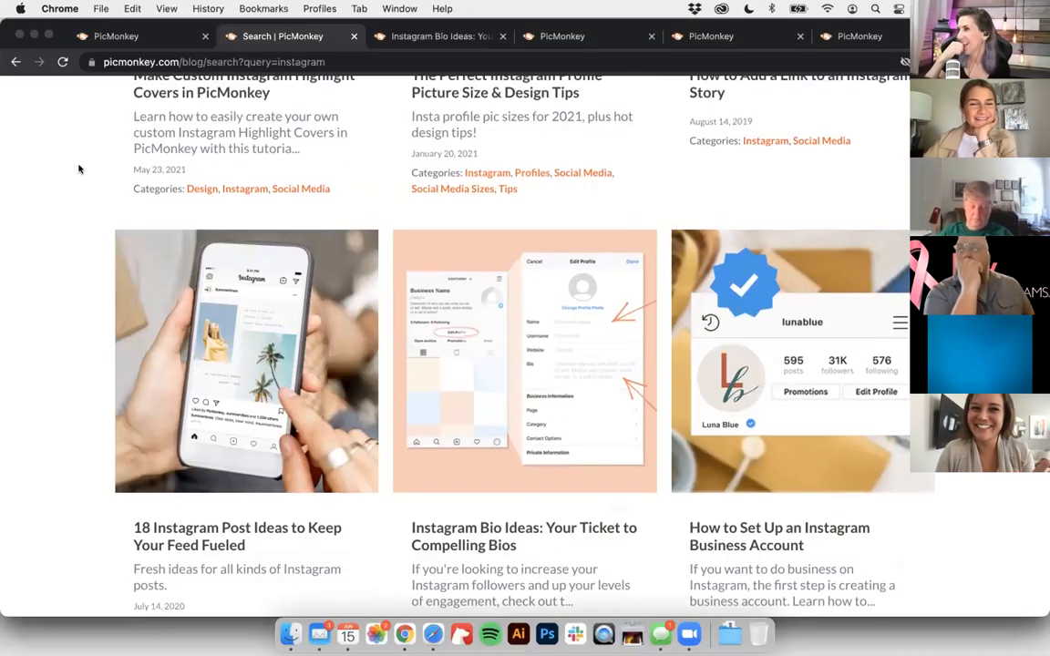
left_click(32, 36)
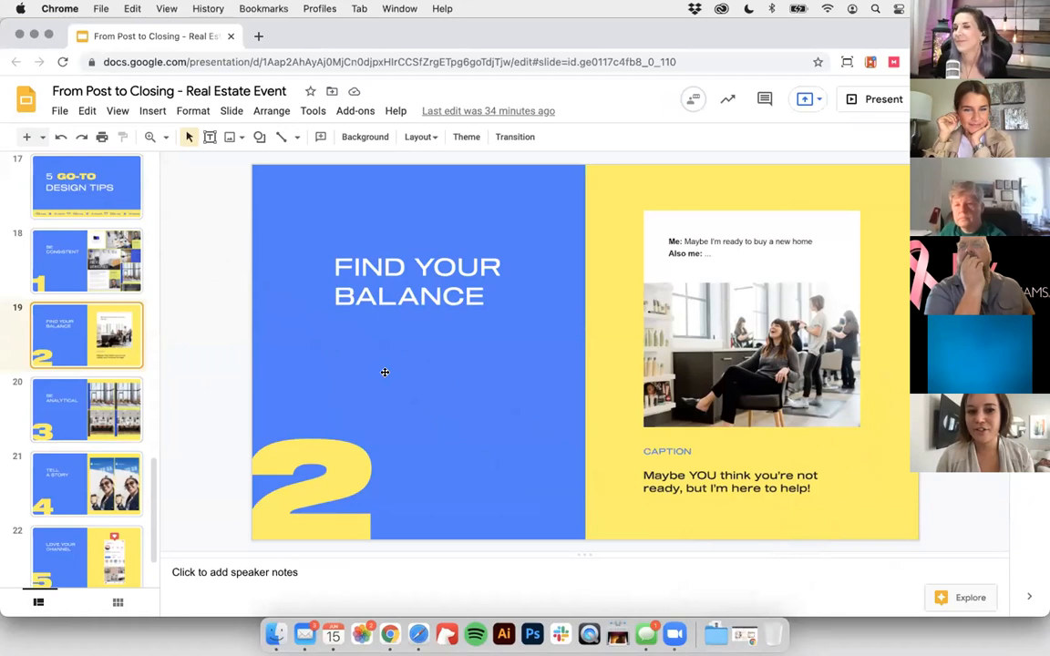
left_click(114, 408)
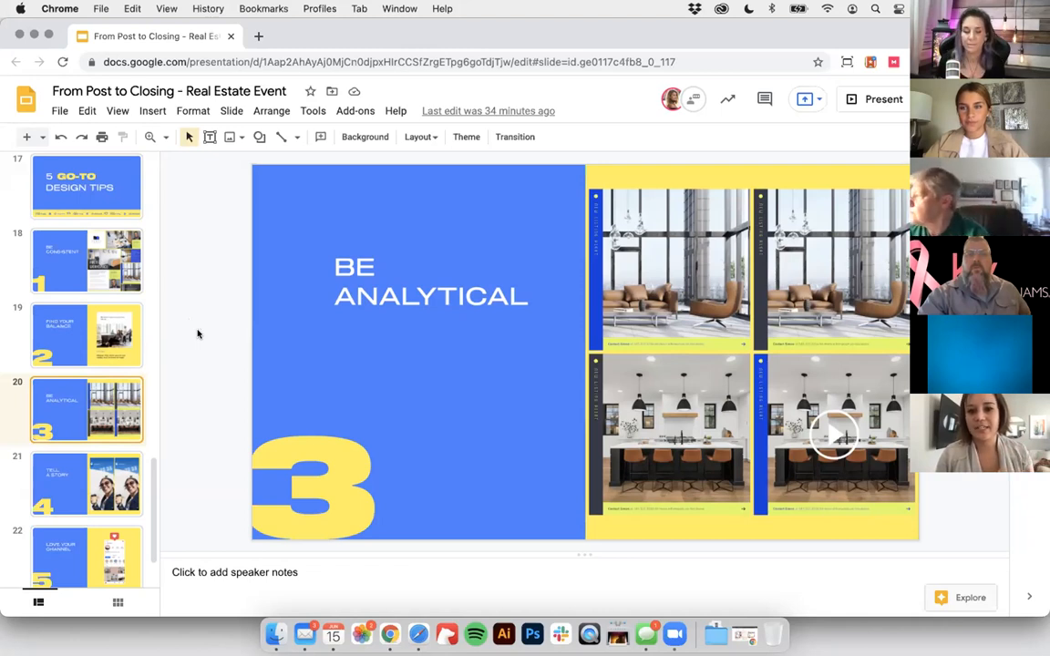
Step: Switch to the PicMonkey browser window and show the "furst_communities_instagram copy 3 copy" design in full screen
left_click(743, 631)
left_click(447, 35)
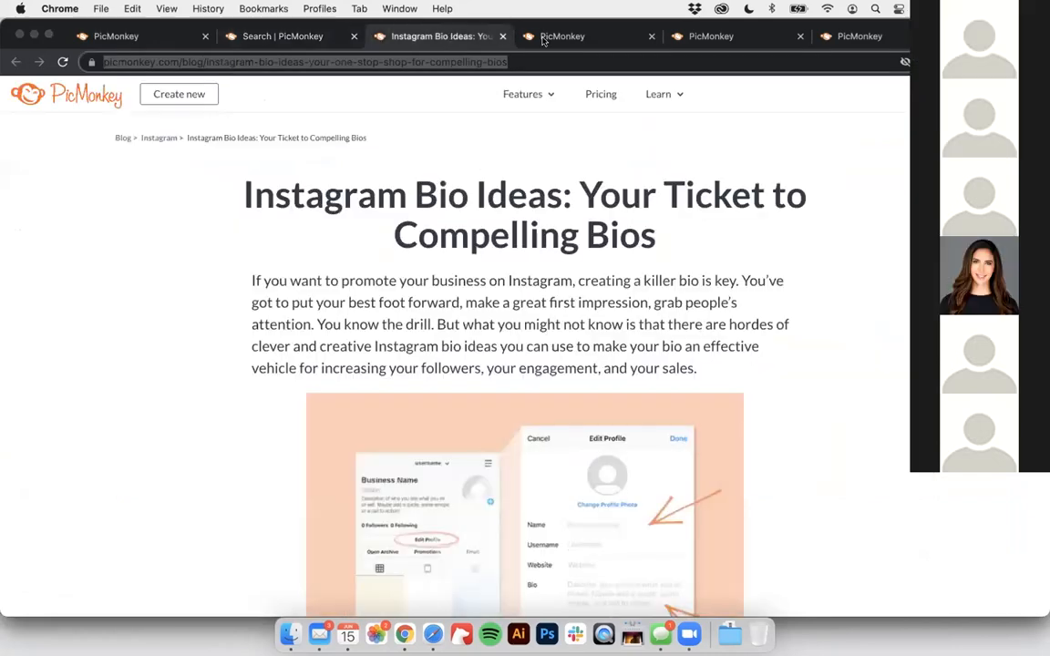
left_click(538, 37)
left_click(47, 35)
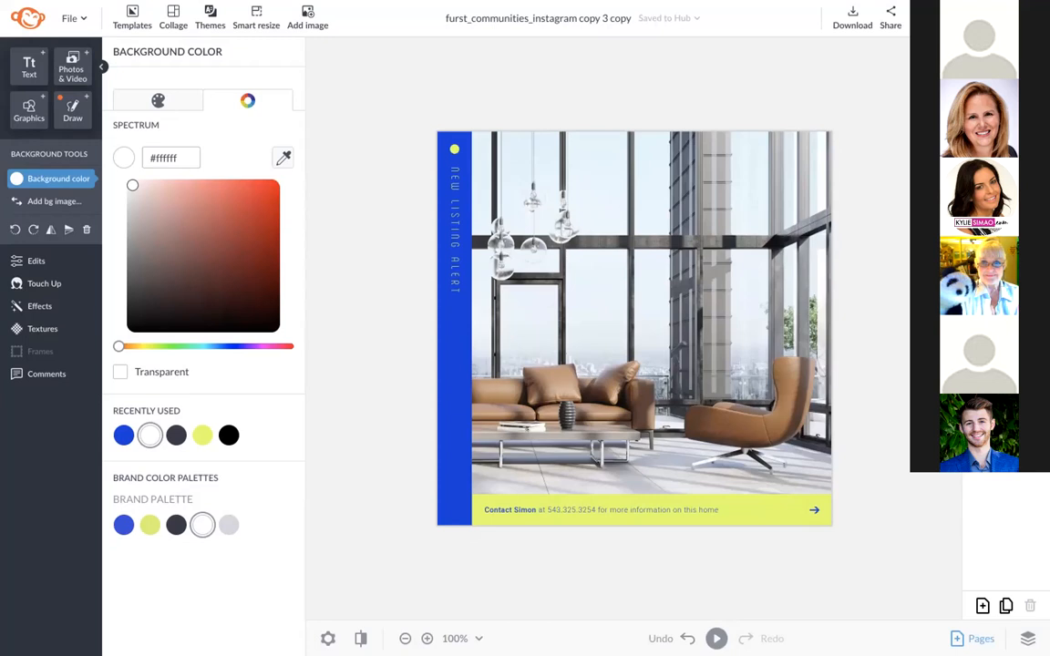
scroll(917, 137, "up", 3)
scroll(916, 137, "down", 2)
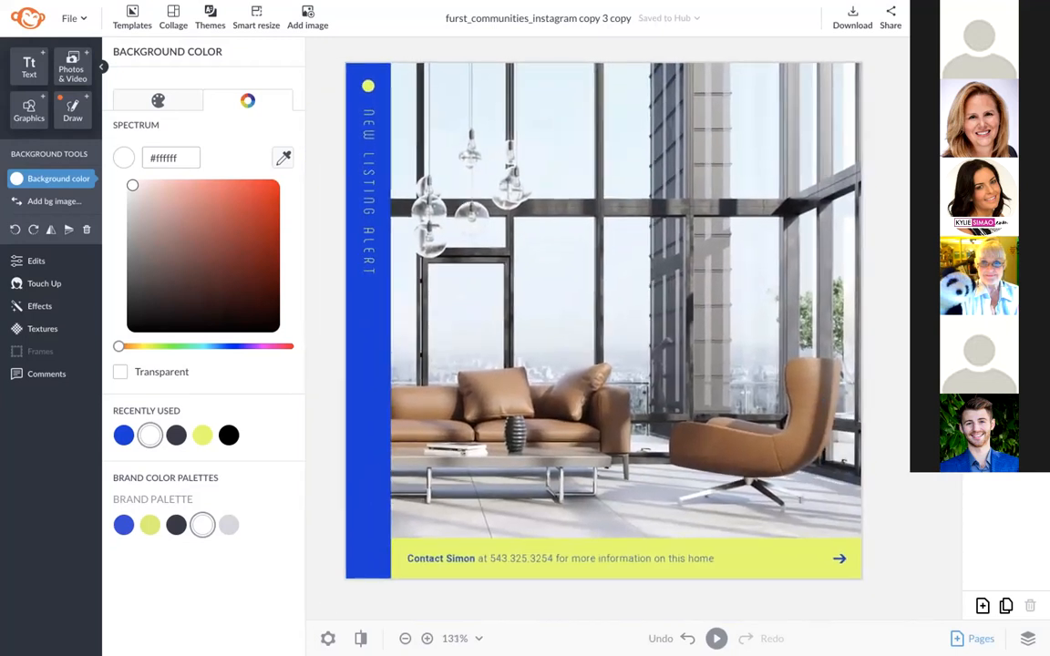
scroll(620, 319, "down", 1)
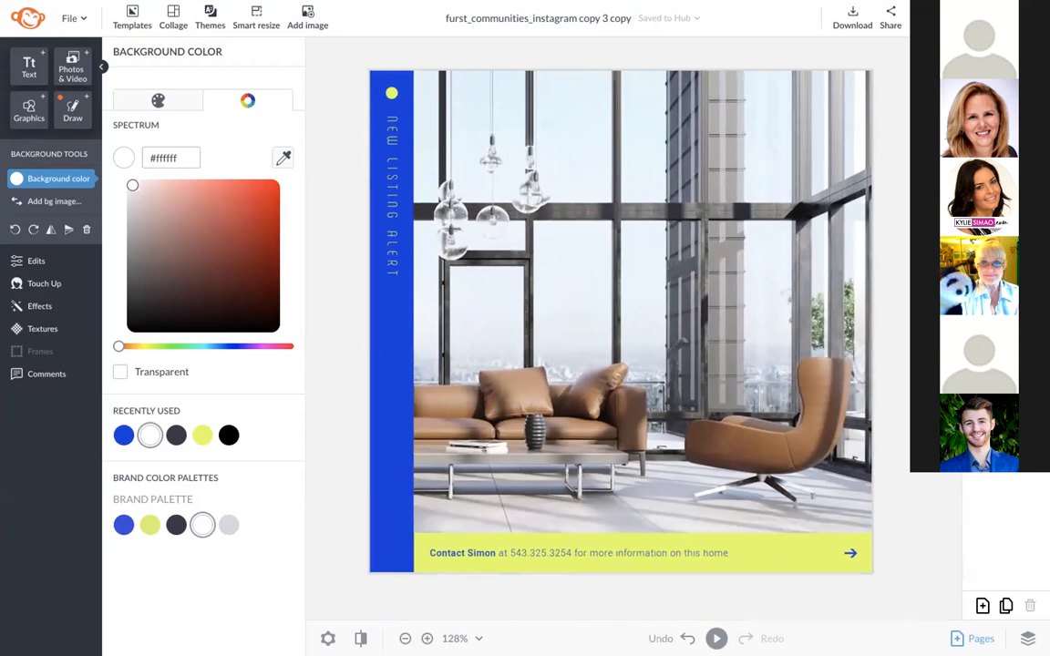
Step: Duplicate the design's page and recolor the vertical blue bar on the copy dark grey, #363946
left_click(1006, 606)
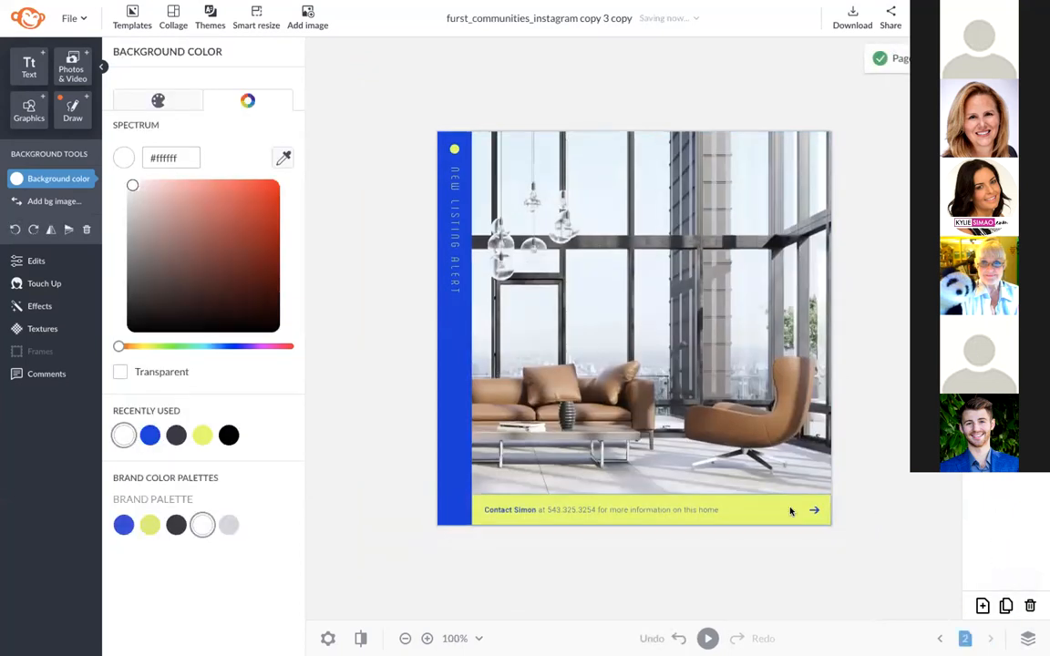
left_click(458, 370)
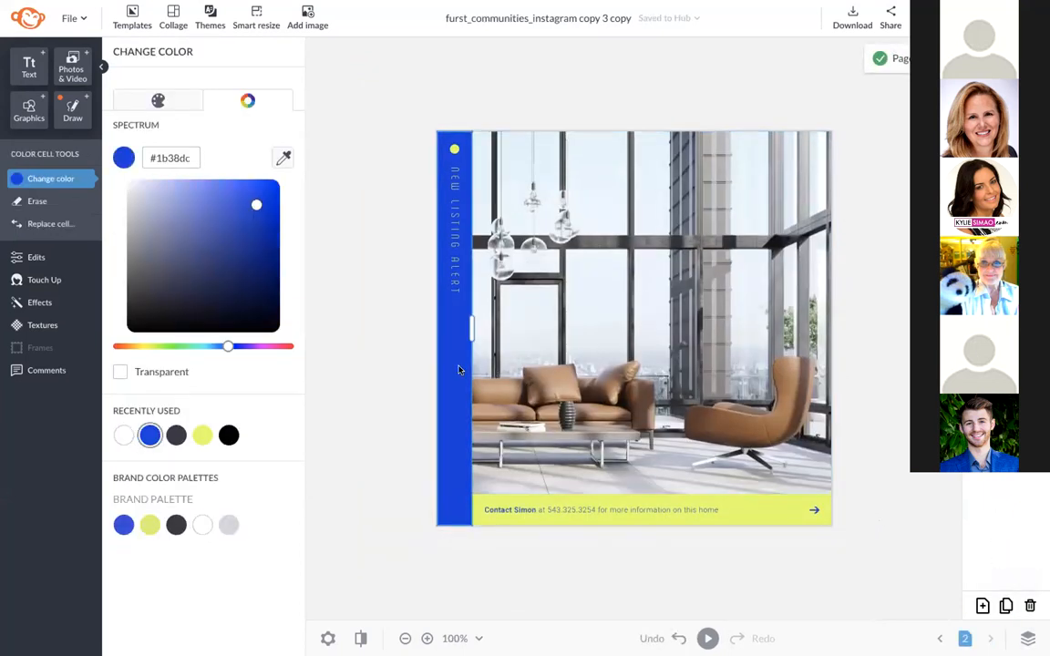
left_click(176, 525)
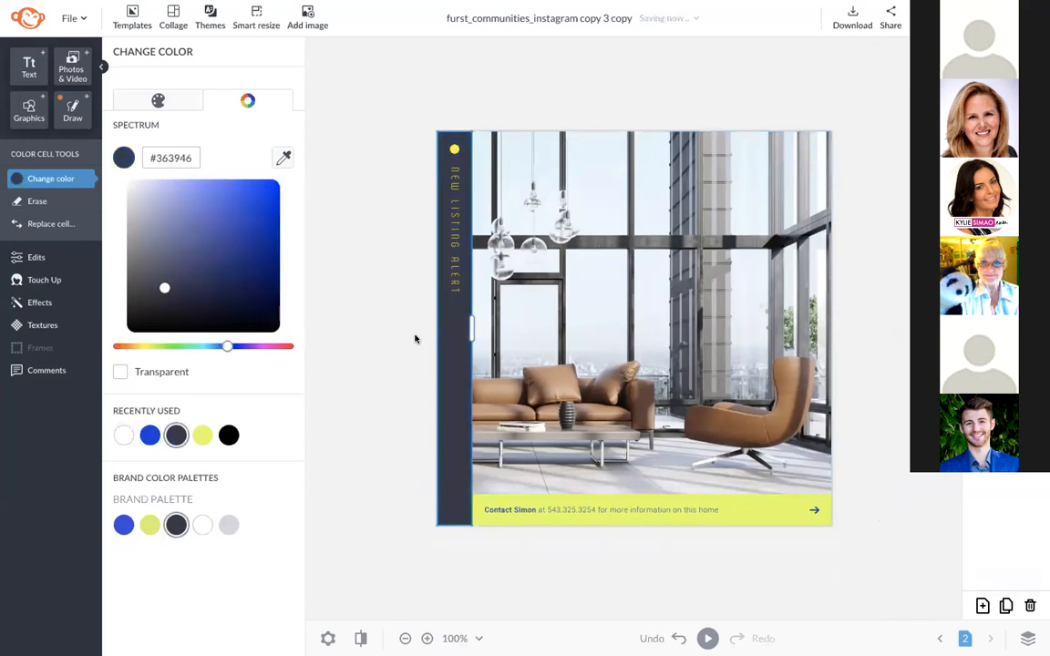
left_click(417, 340)
Step: Recolor the contact line text and the arrow beside it to the brand dark grey, #363946
left_click(487, 509)
left_click(176, 498)
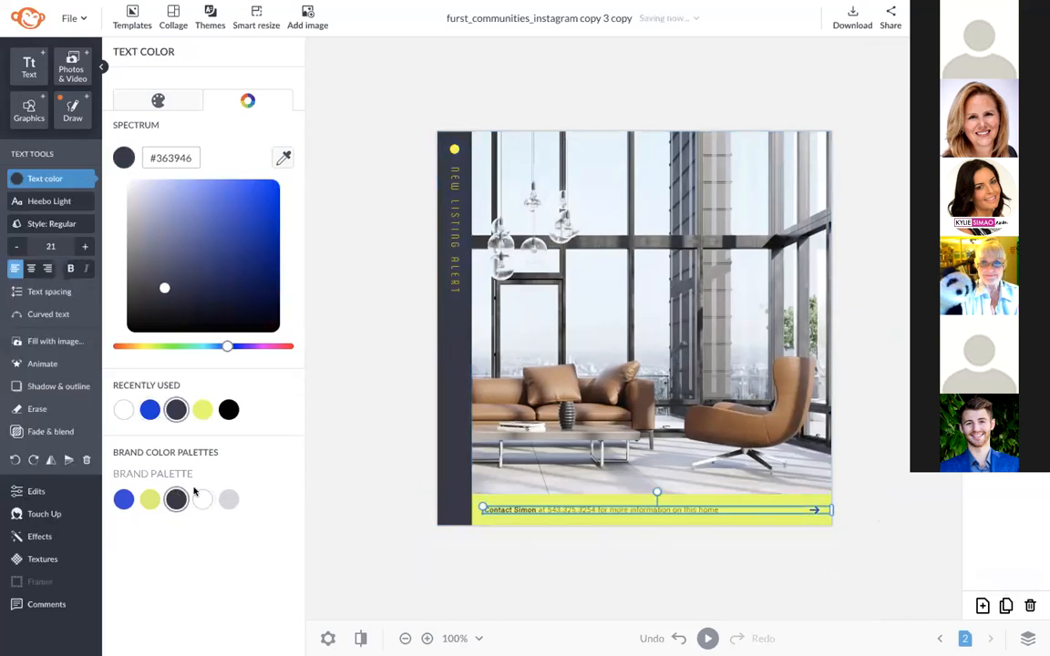
left_click(808, 519)
left_click(814, 513)
left_click(176, 525)
left_click(359, 430)
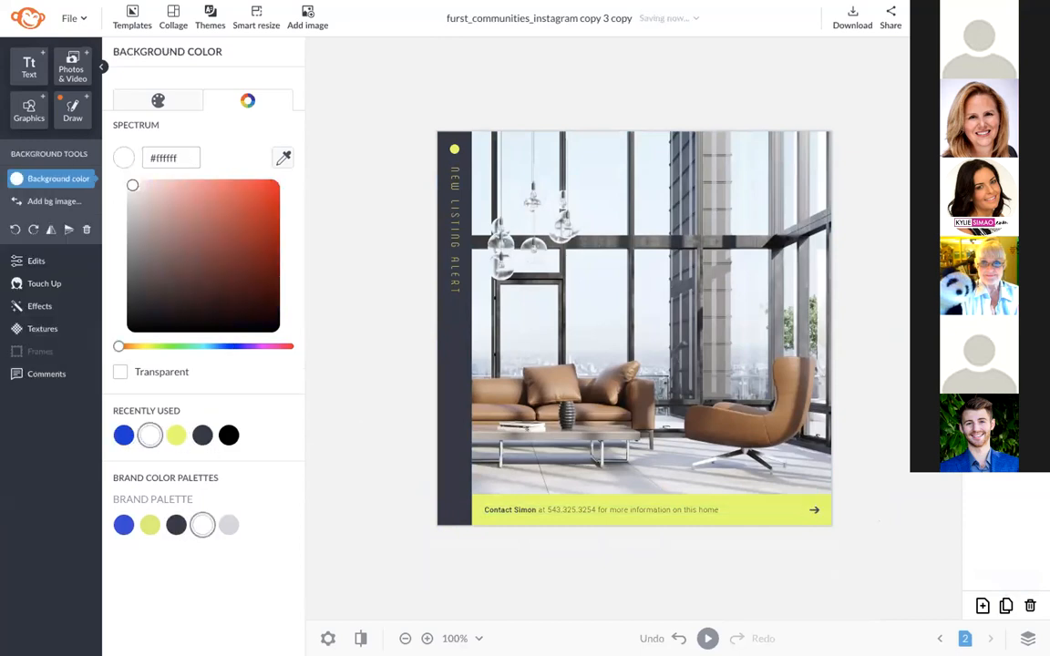
Step: Duplicate the page, search stock photos for "modern interior", and replace the main photo with the brown-walled room with leather chairs
left_click(1004, 607)
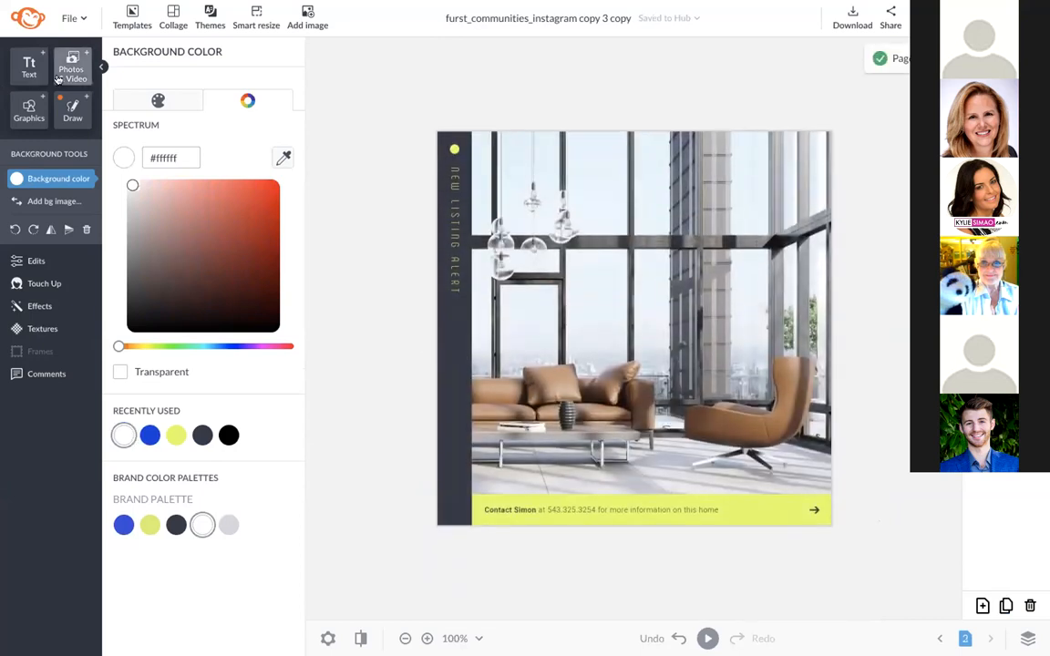
left_click(60, 77)
type("modern in")
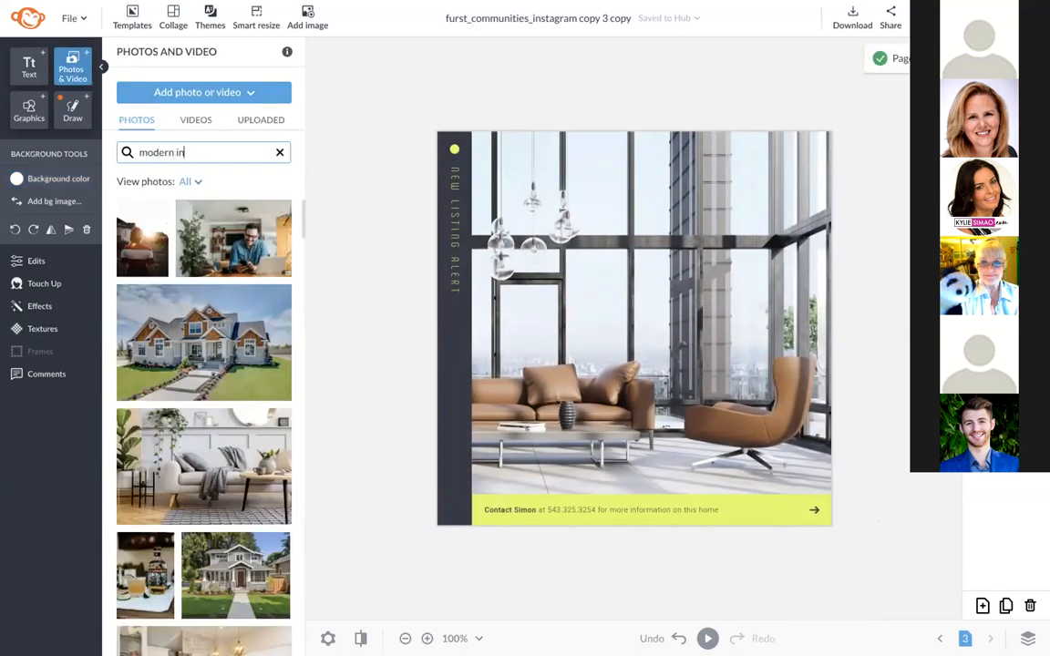
type("terior")
key("Return")
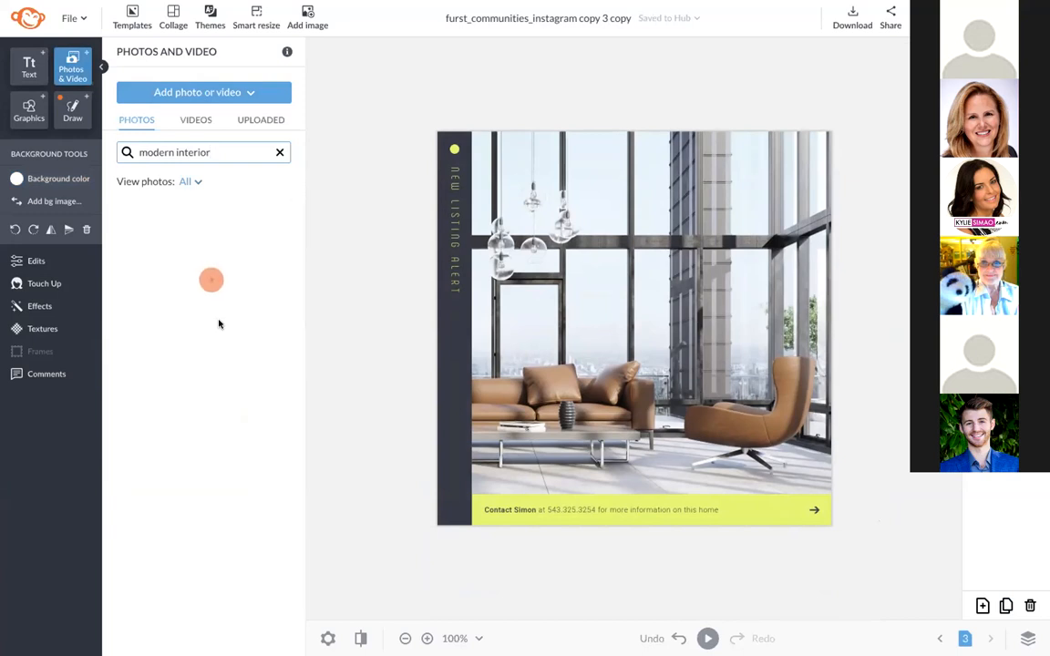
left_click_drag(227, 314, 501, 327)
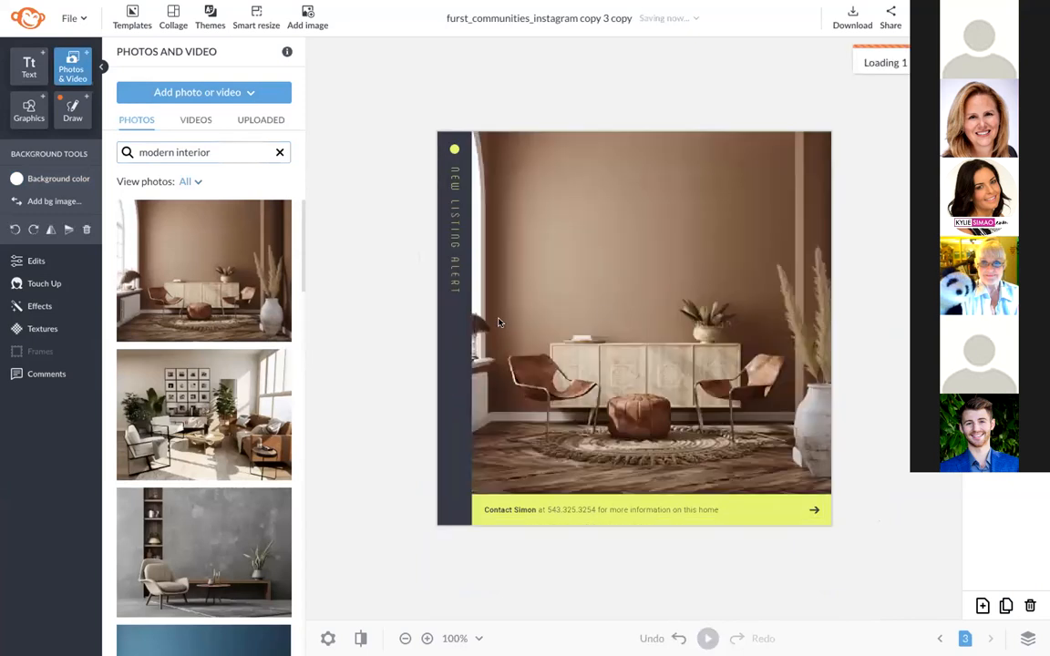
Step: Duplicate the page with the brown-walled room and recolor its vertical bar blue, #1b38dc
left_click(1005, 607)
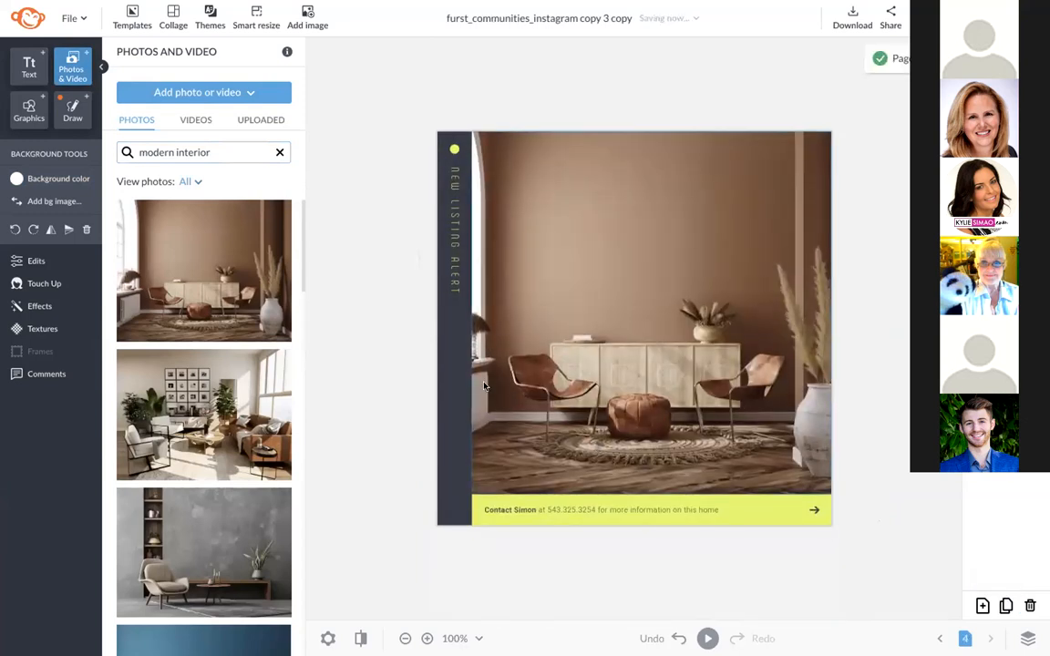
left_click(448, 375)
left_click(449, 379)
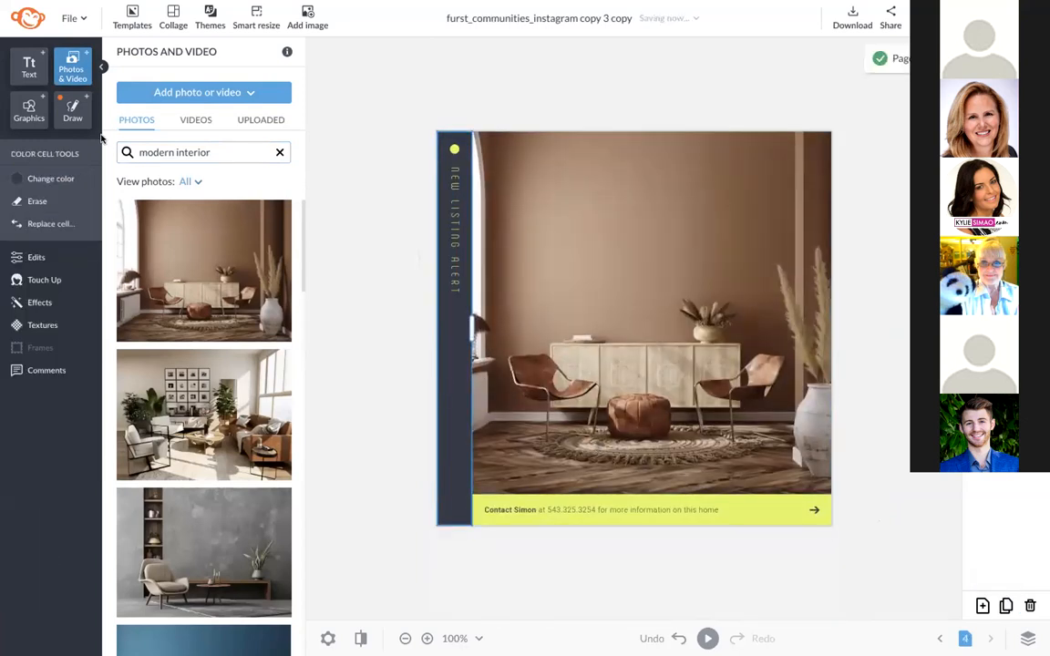
left_click(51, 179)
left_click(150, 435)
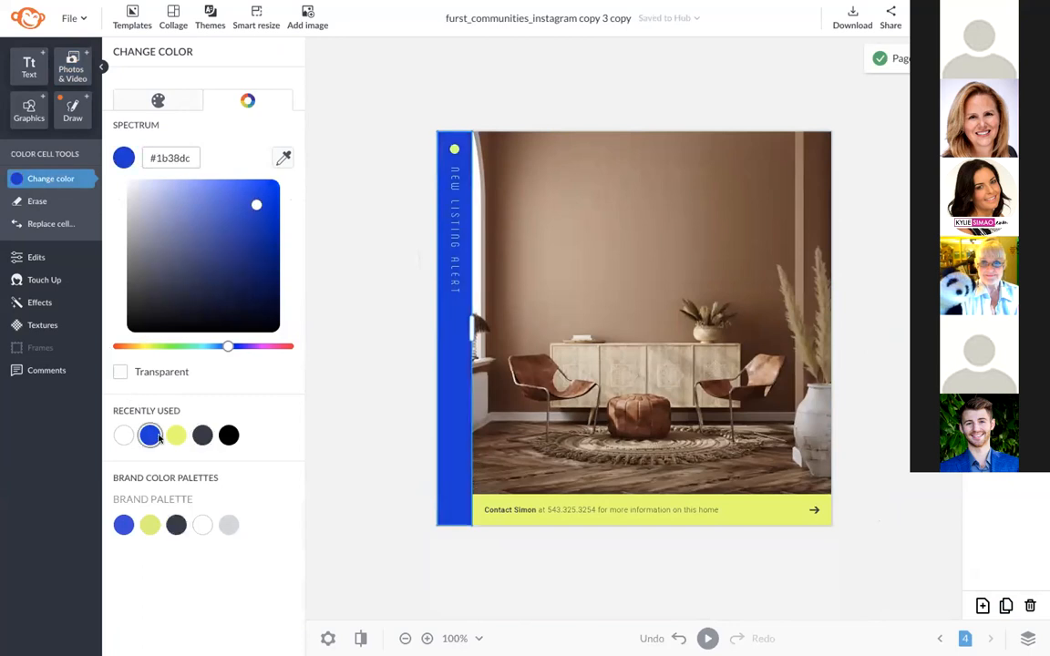
Step: Recolor the vertical bar to match the contact strip's yellow-green, #e0ff5a
left_click(497, 520)
left_click(497, 519)
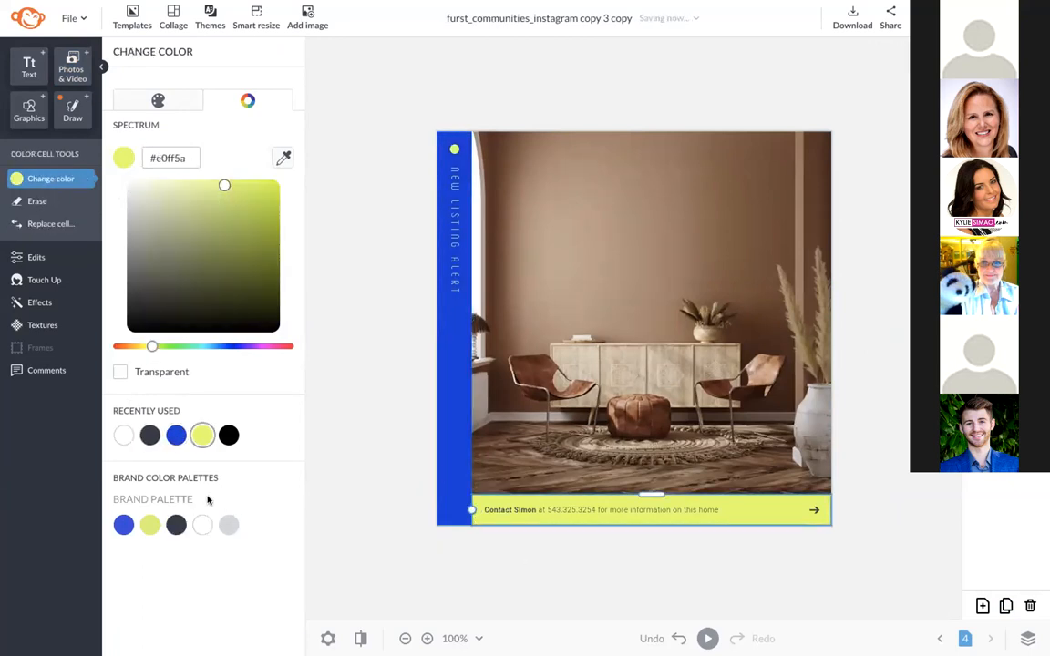
left_click(446, 452)
left_click(123, 435)
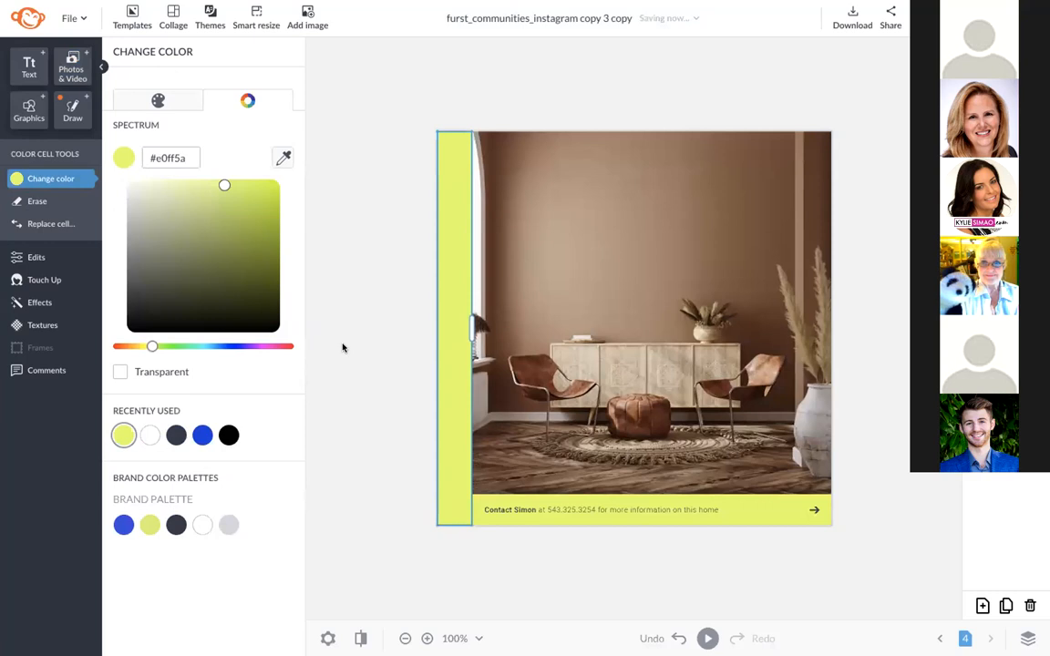
Step: Recolor the contact strip below the photo to the brand dark grey, #363946
left_click(489, 523)
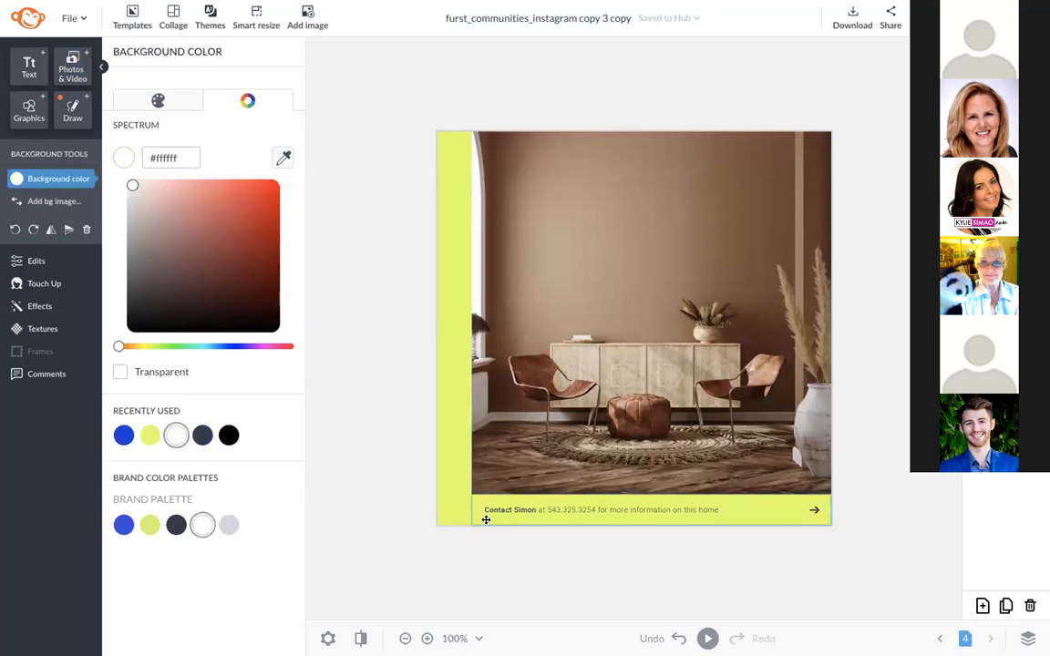
left_click(176, 525)
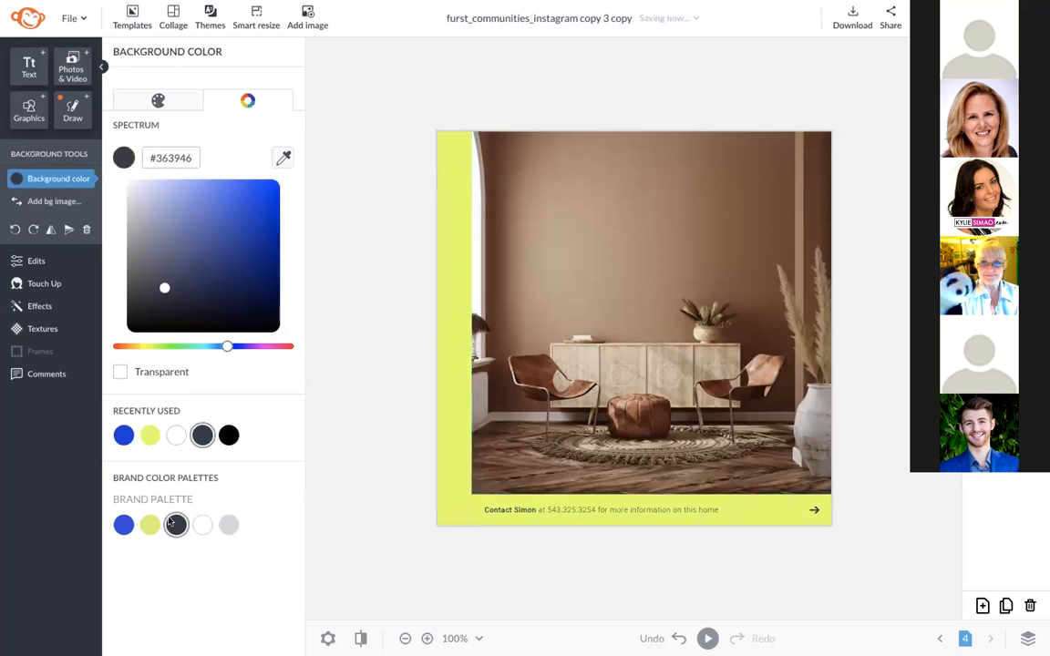
left_click(476, 520)
left_click(229, 525)
left_click(176, 525)
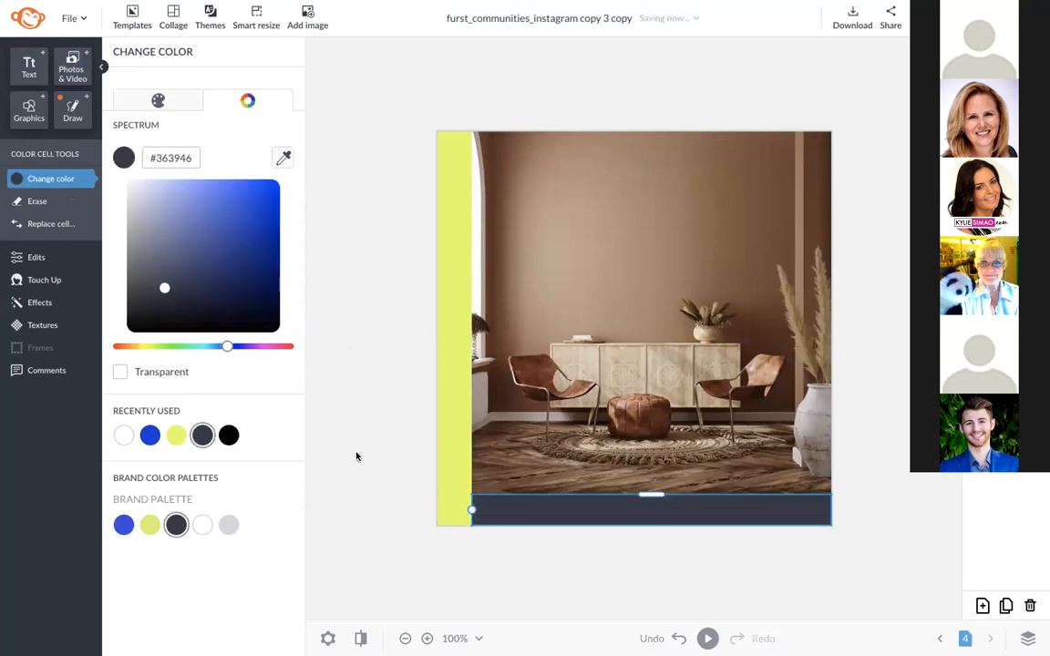
left_click(356, 455)
Step: Recolor the contact line text and its arrow white on the dark strip
left_click(563, 508)
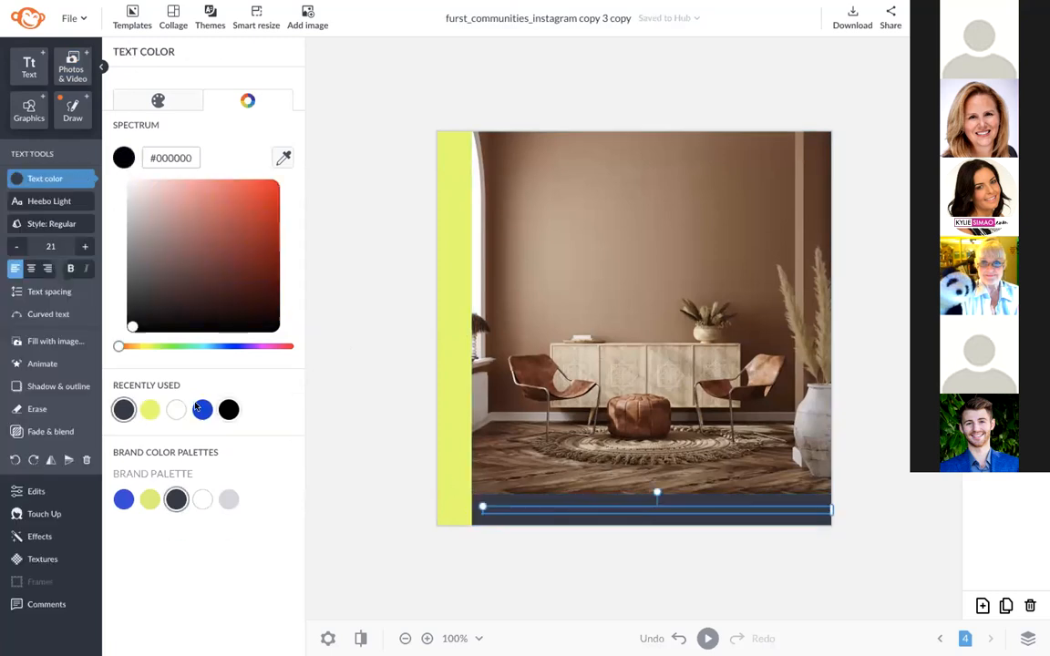
left_click(840, 533)
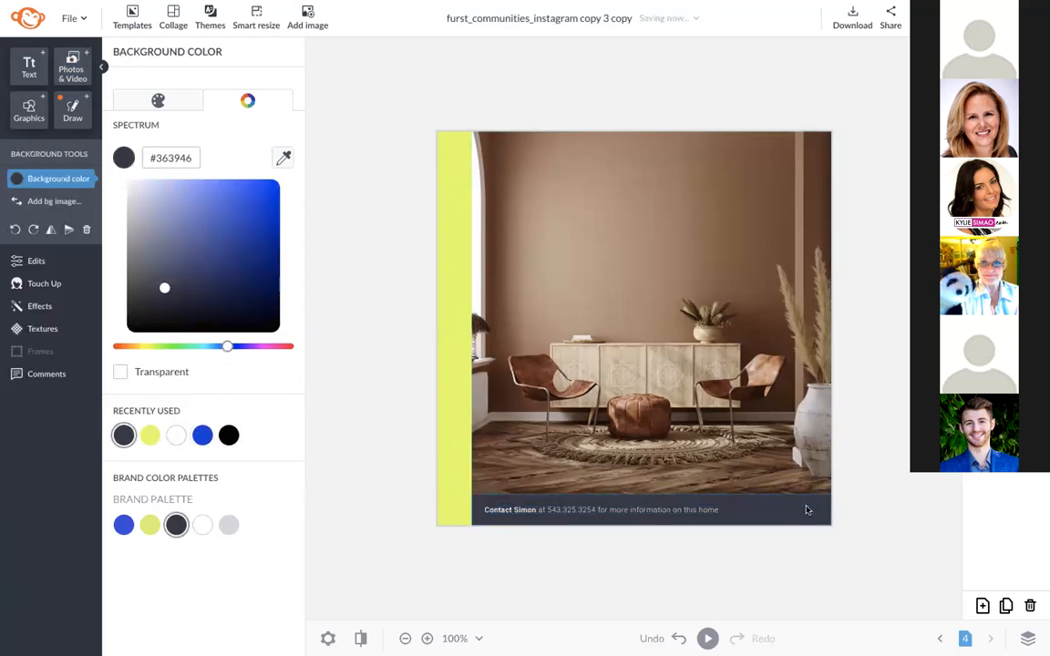
left_click(796, 512)
left_click(176, 435)
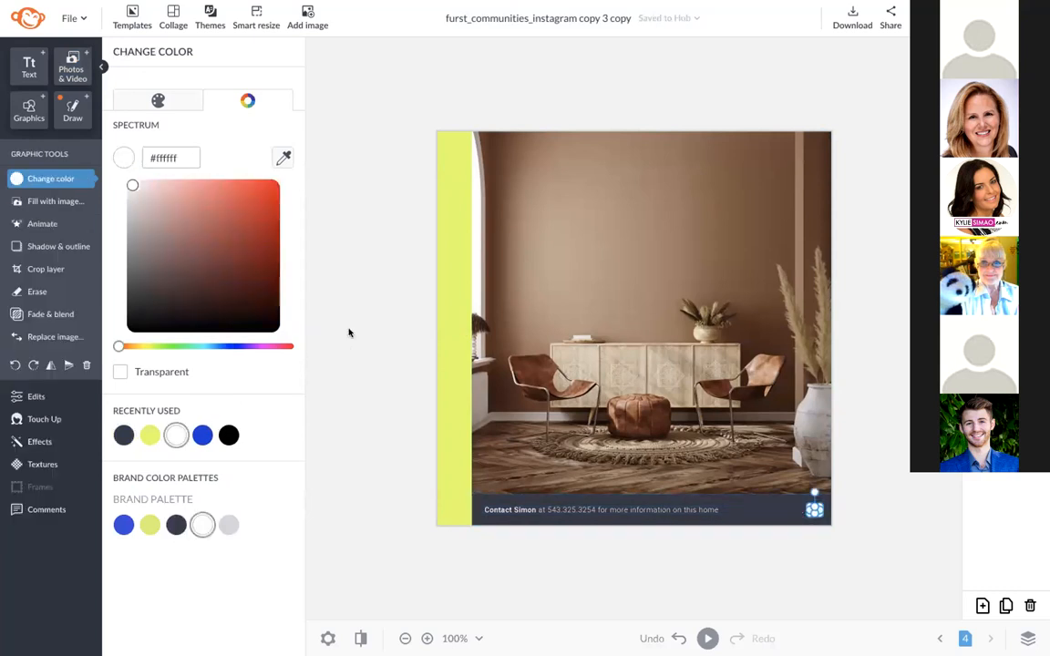
left_click(349, 332)
Step: Recolor the vertical NEW LISTING ALERT text and the dot above it dark grey, #363946
left_click(453, 201)
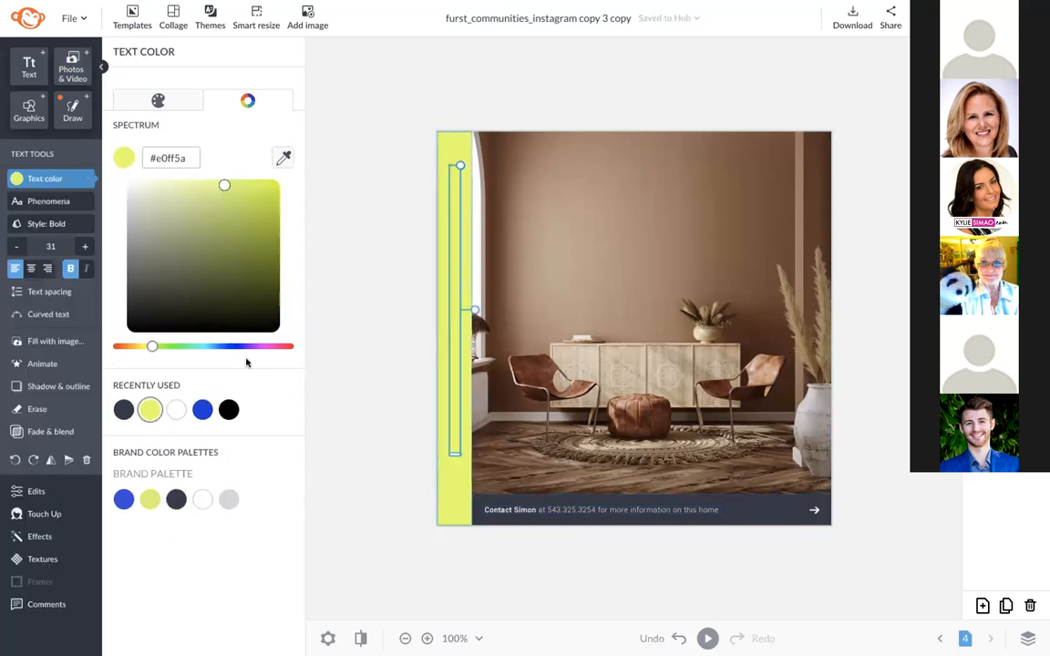
left_click(123, 410)
left_click(434, 158)
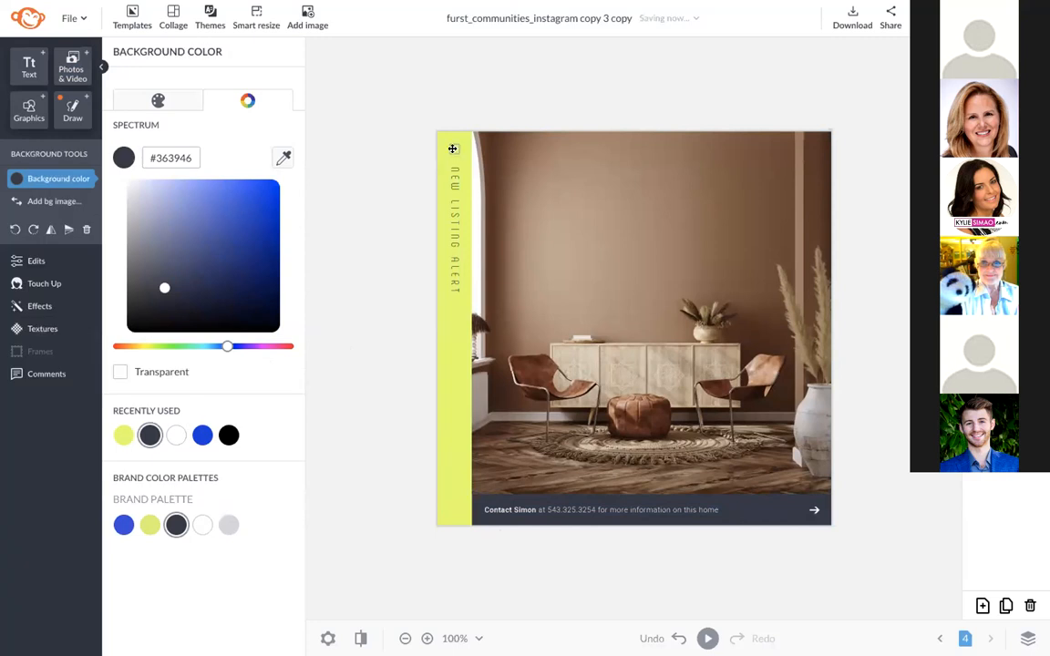
left_click(453, 149)
left_click(123, 434)
left_click(354, 251)
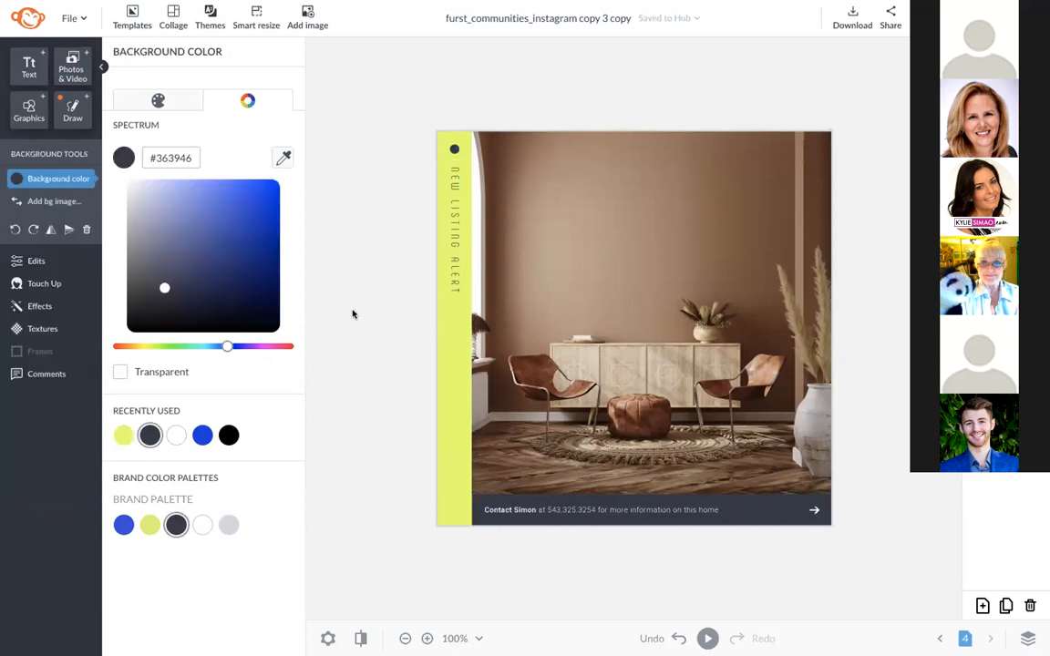
Step: Add the yellow armchair photo from an "interior home" photo search beside the brown living room photo, and search photos for "commercial interior"
left_click(561, 219)
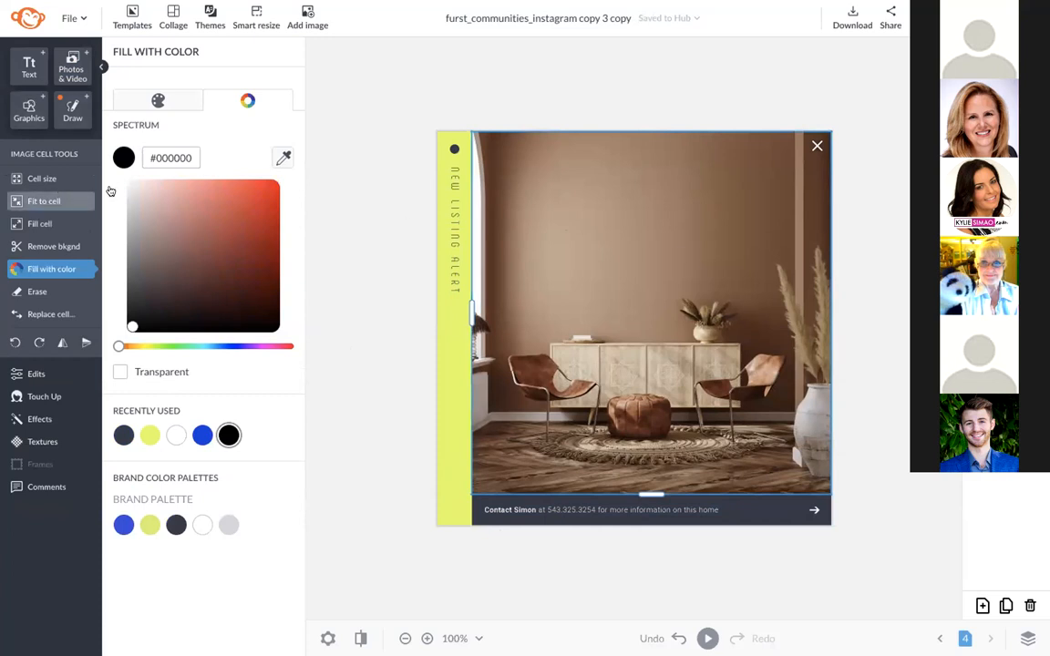
left_click(72, 70)
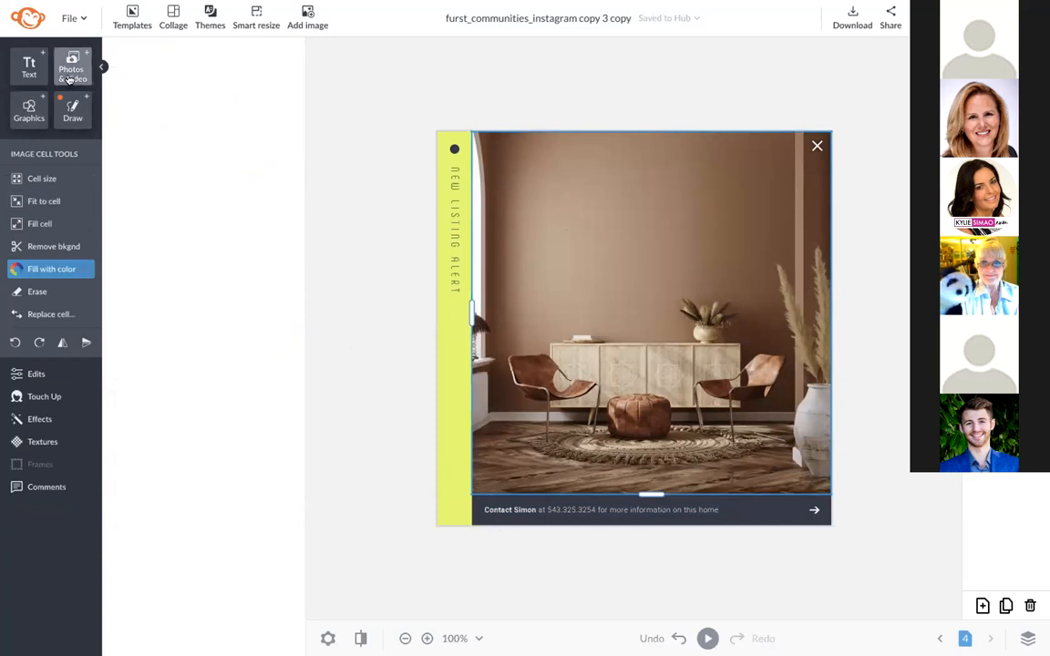
type("interior")
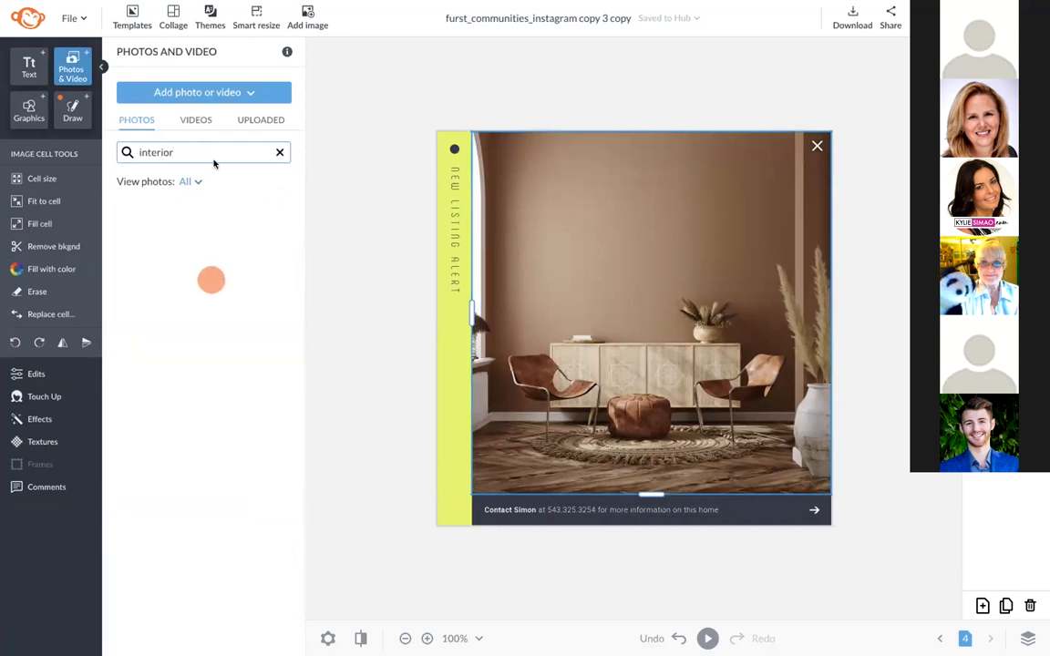
type(" home")
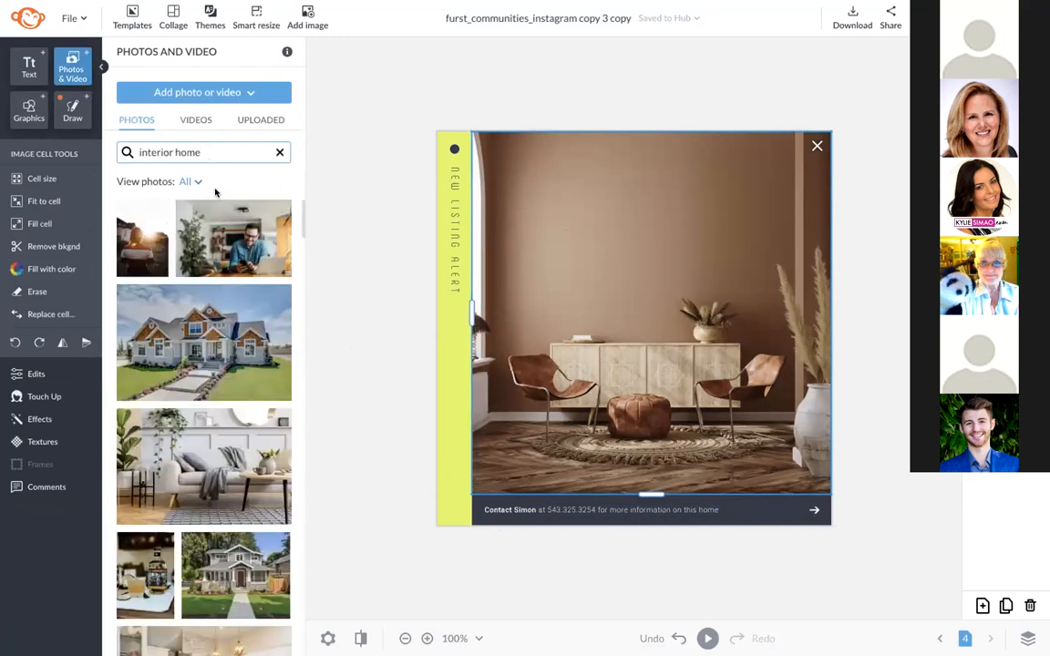
triple_click(201, 151)
type("commercial interioir")
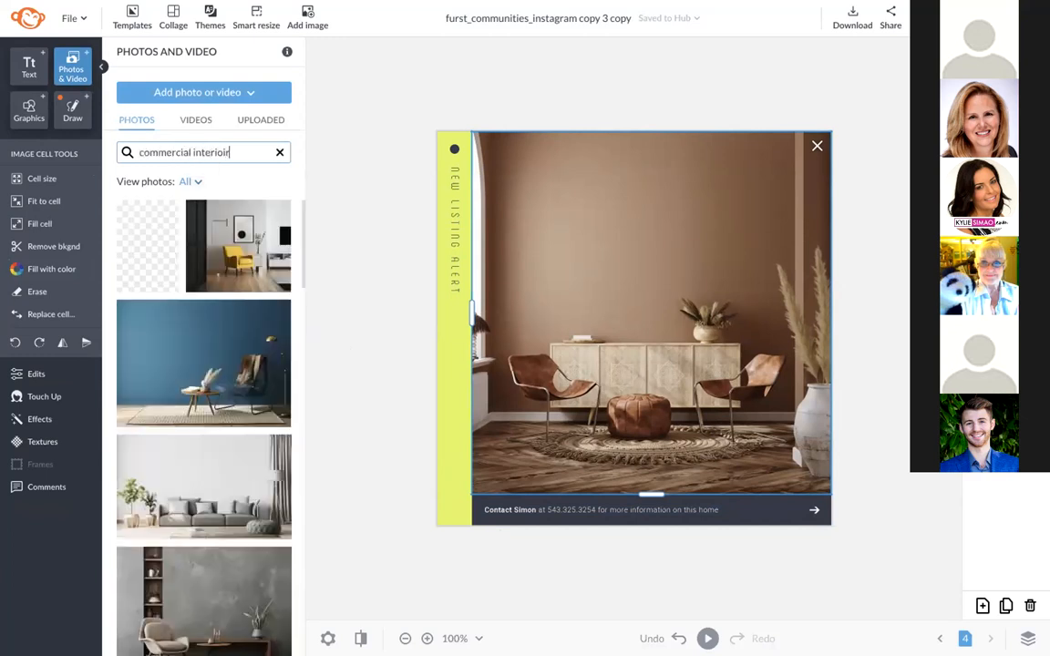
left_click_drag(215, 246, 473, 244)
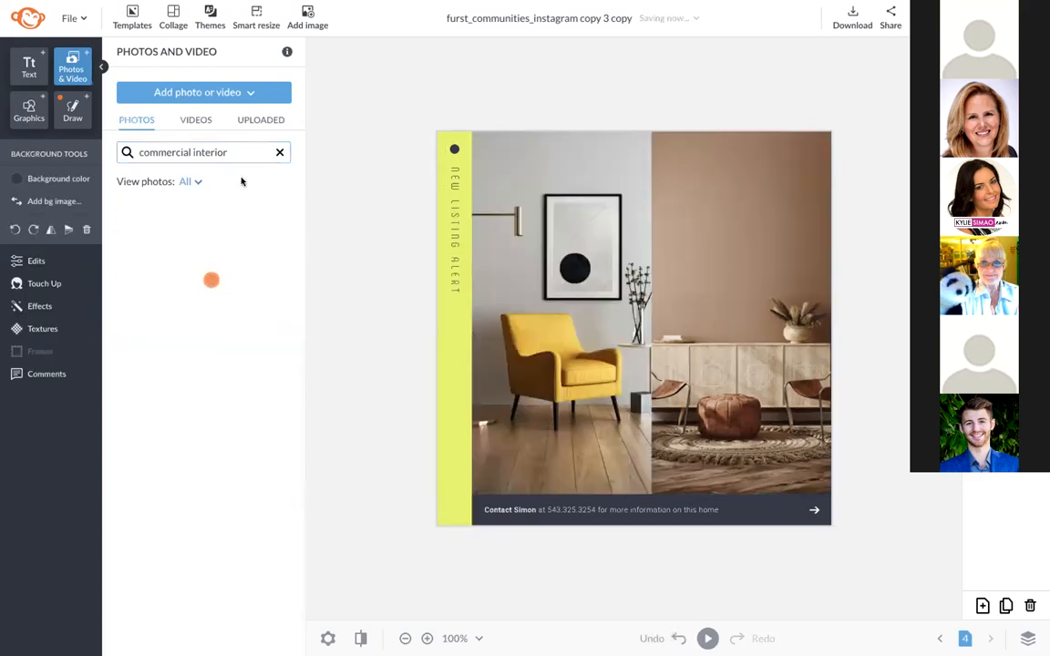
double_click(228, 152)
left_click(242, 150)
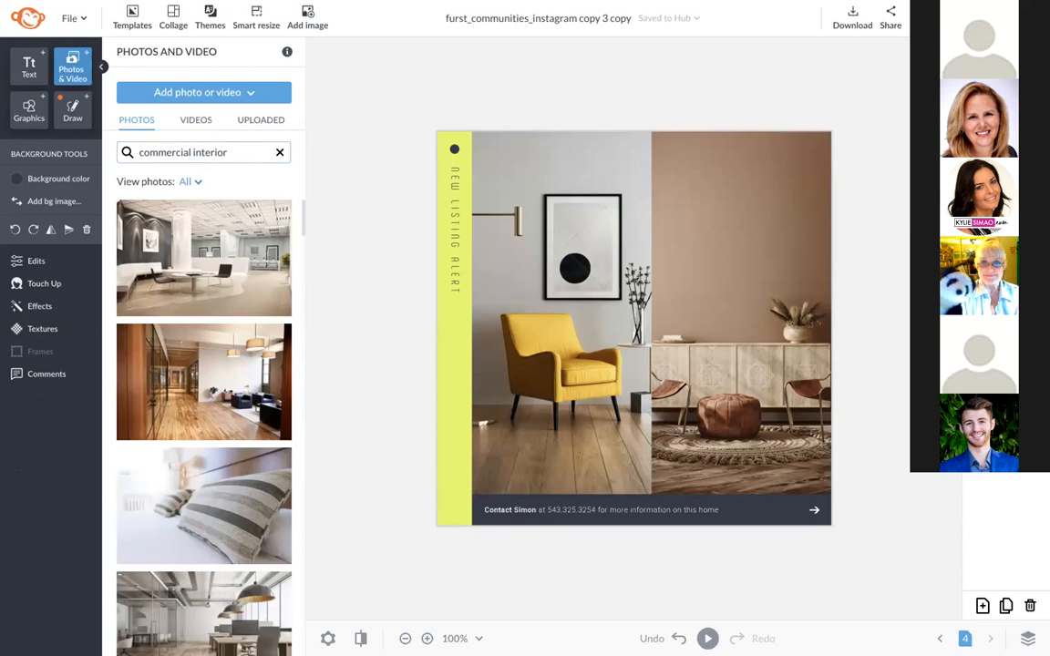
Step: Return to the first page of the post and play a preview of the multi-page design
left_click(1007, 86)
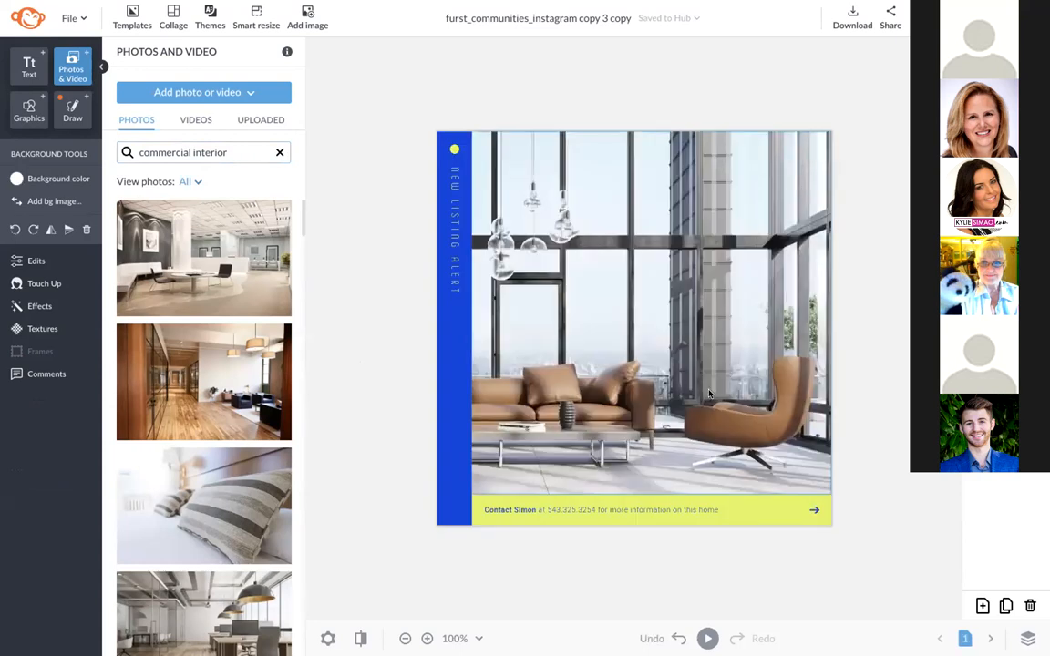
left_click(672, 386)
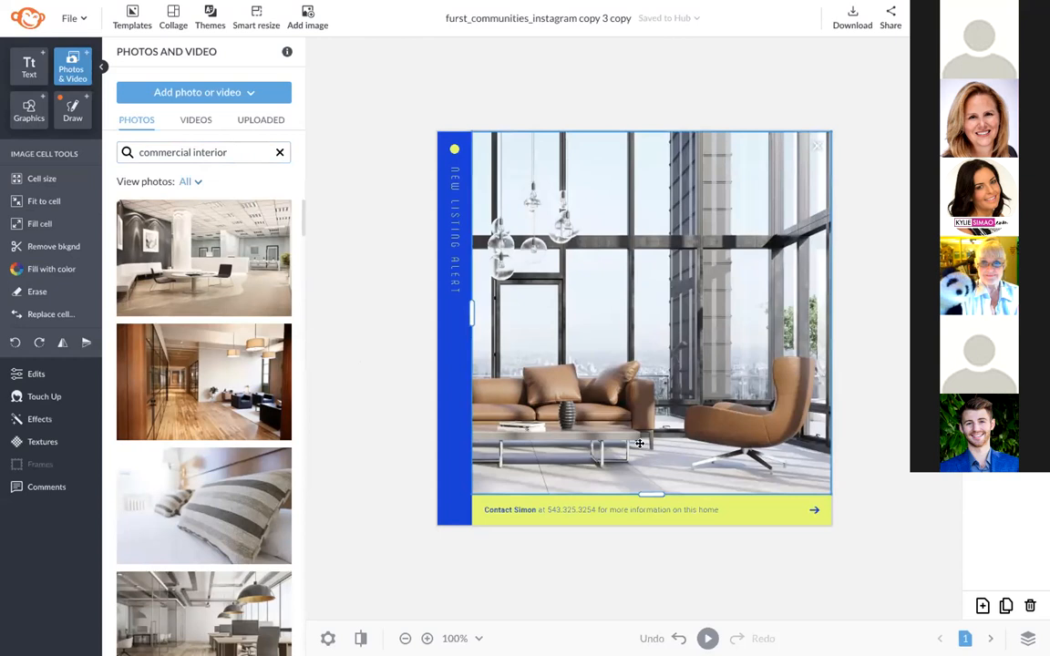
left_click(485, 100)
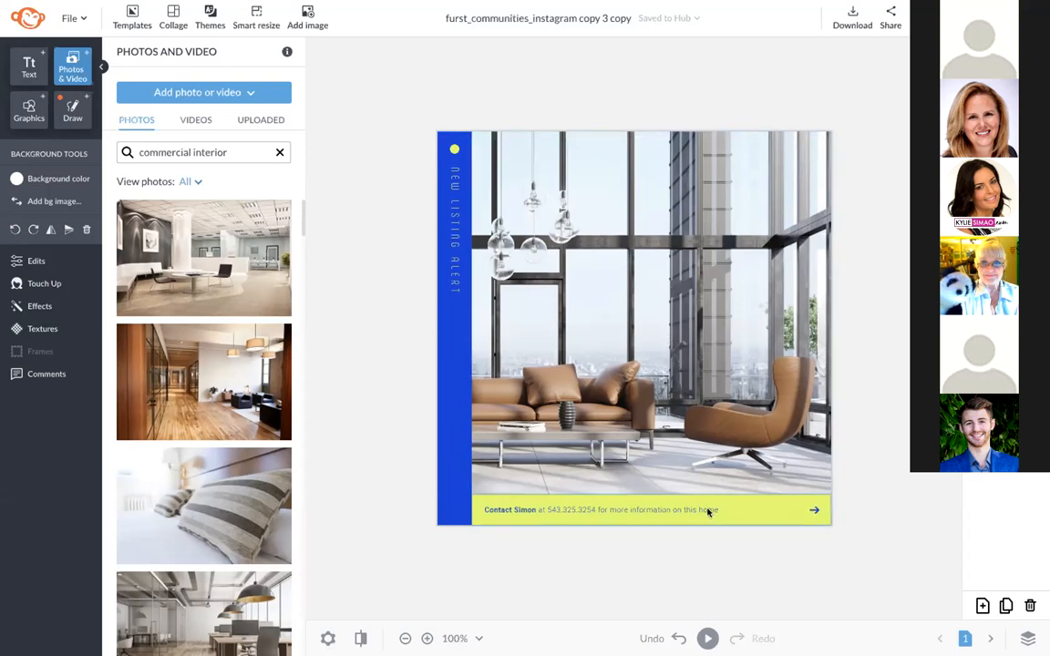
left_click(707, 638)
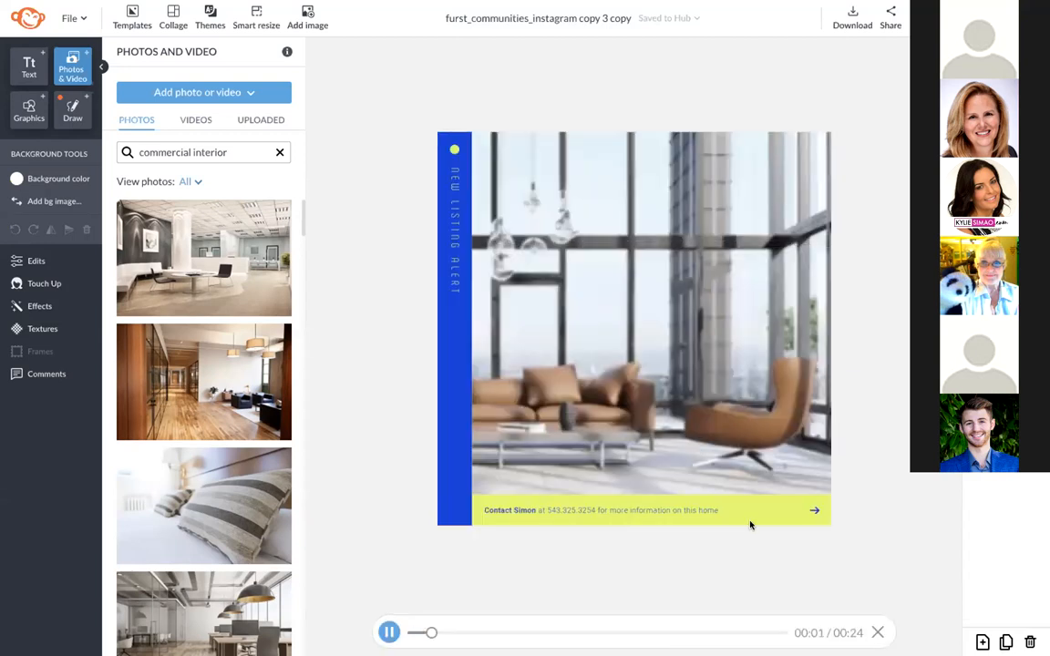
left_click(878, 631)
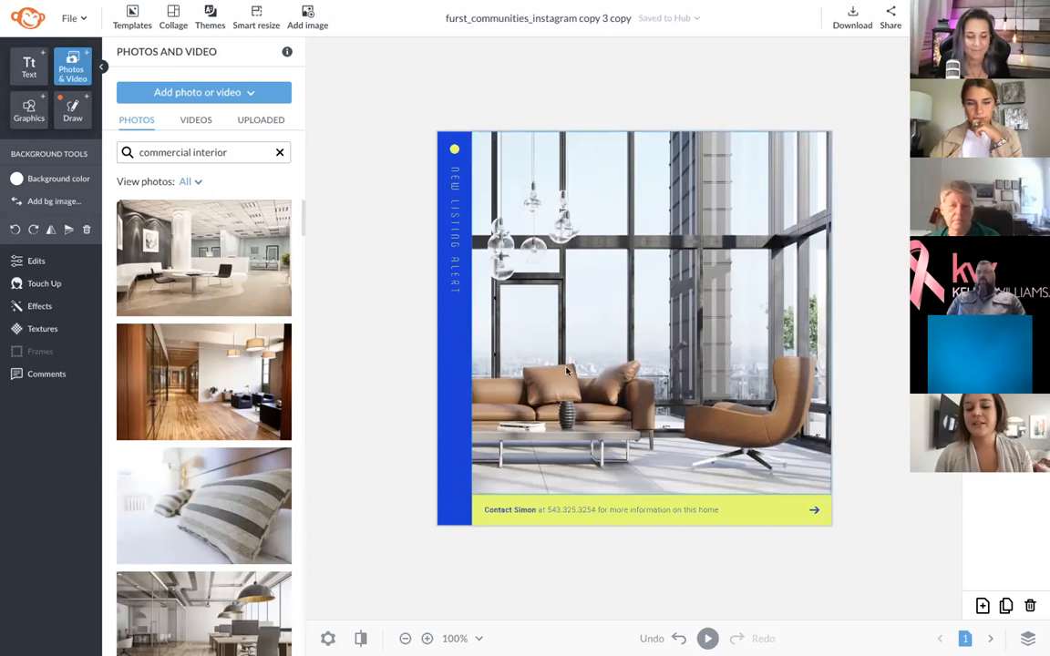
Step: Duplicate the first page and look through the video library for "interior building" clips
left_click(1006, 606)
left_click(742, 327)
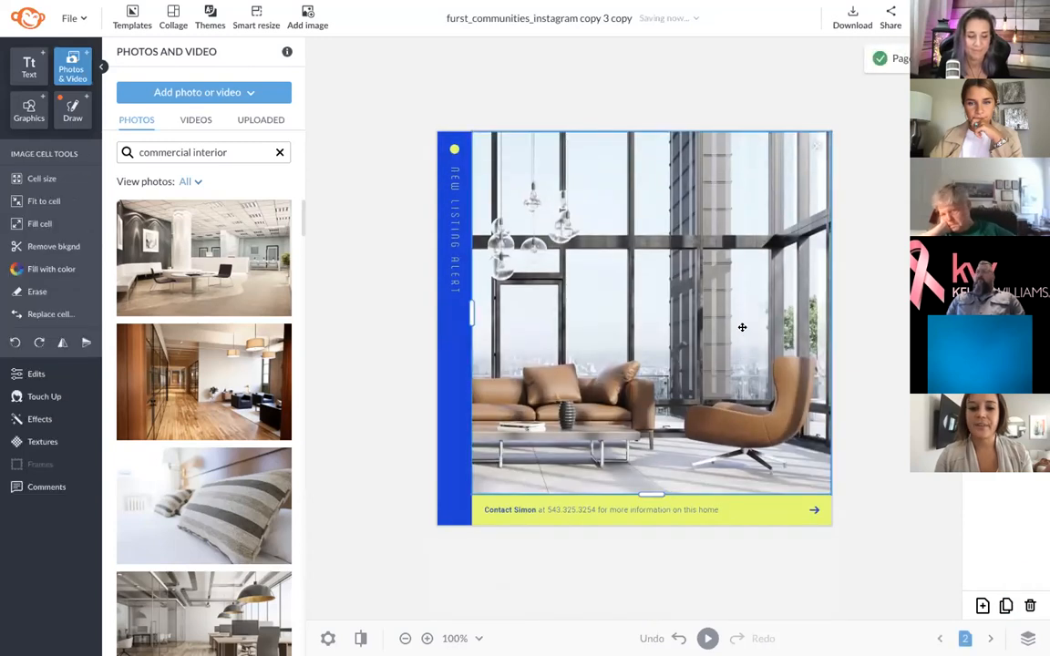
left_click(193, 119)
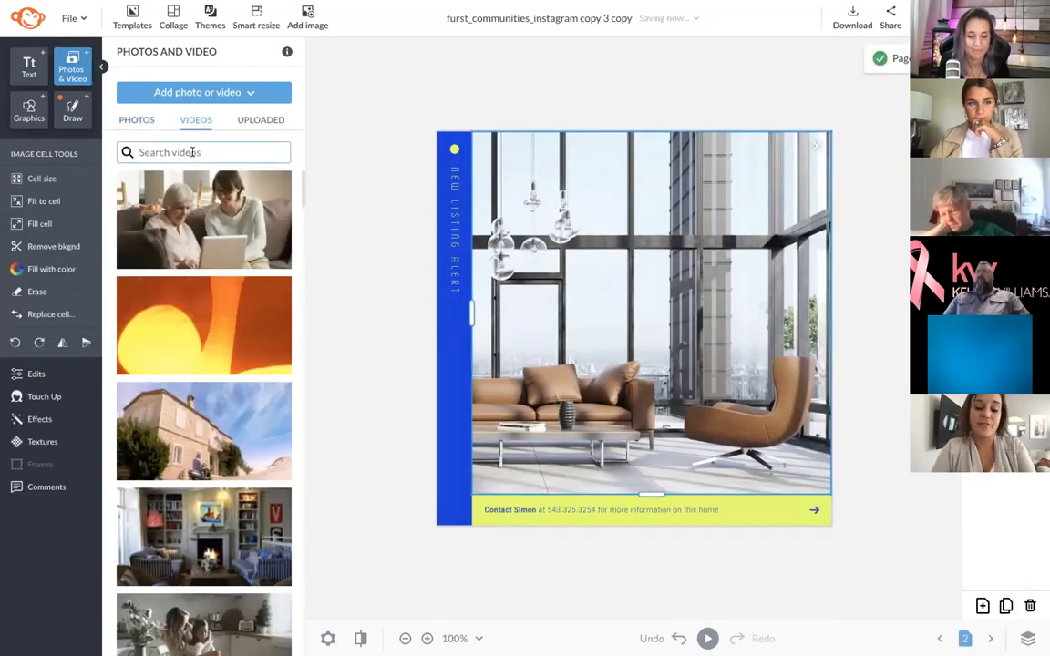
left_click(193, 153)
type("inter")
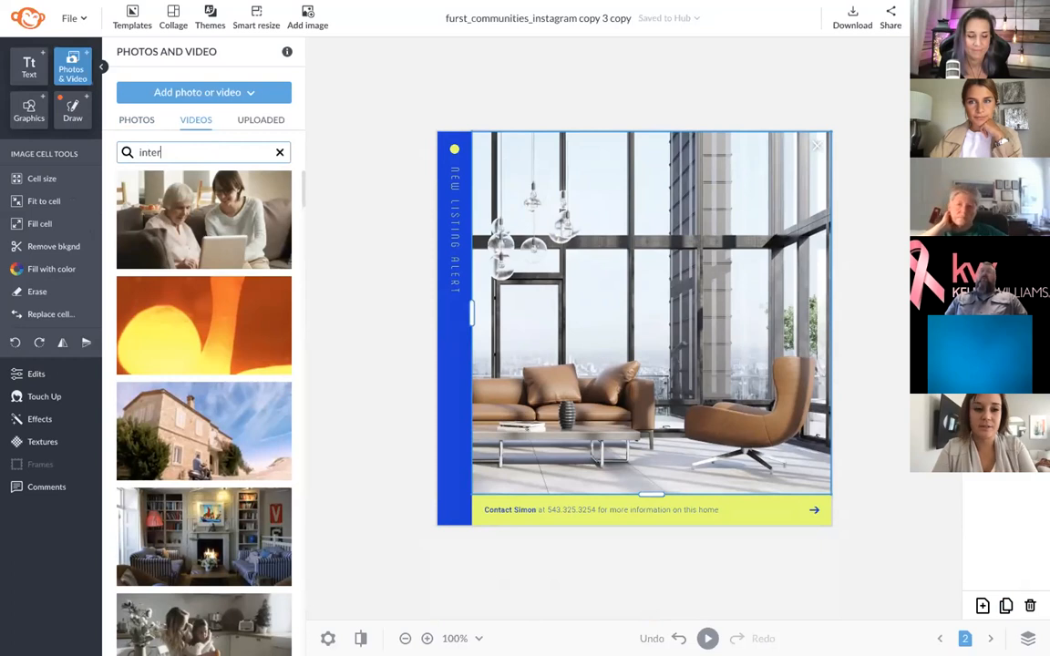
type("ior building")
key("Return")
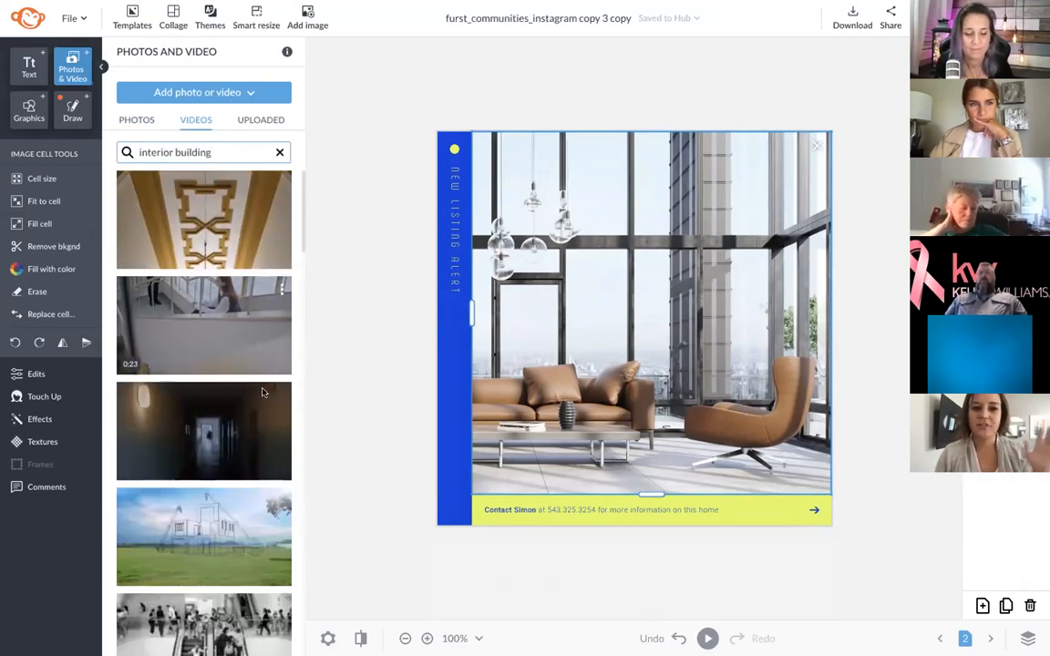
scroll(264, 413, "down", 1)
scroll(265, 413, "down", 5)
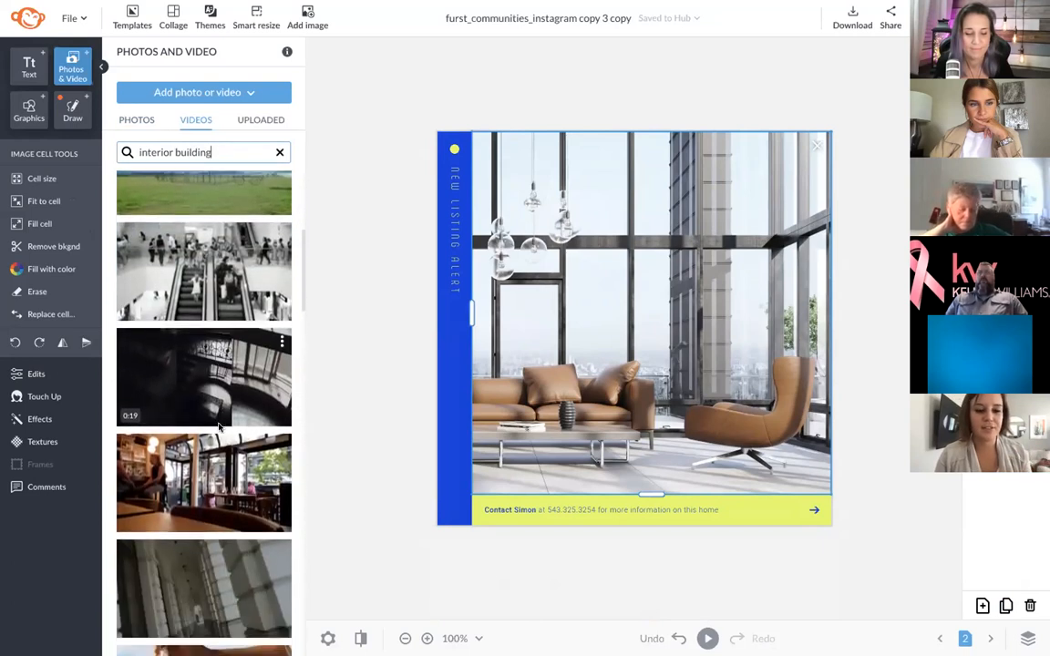
scroll(218, 427, "down", 2)
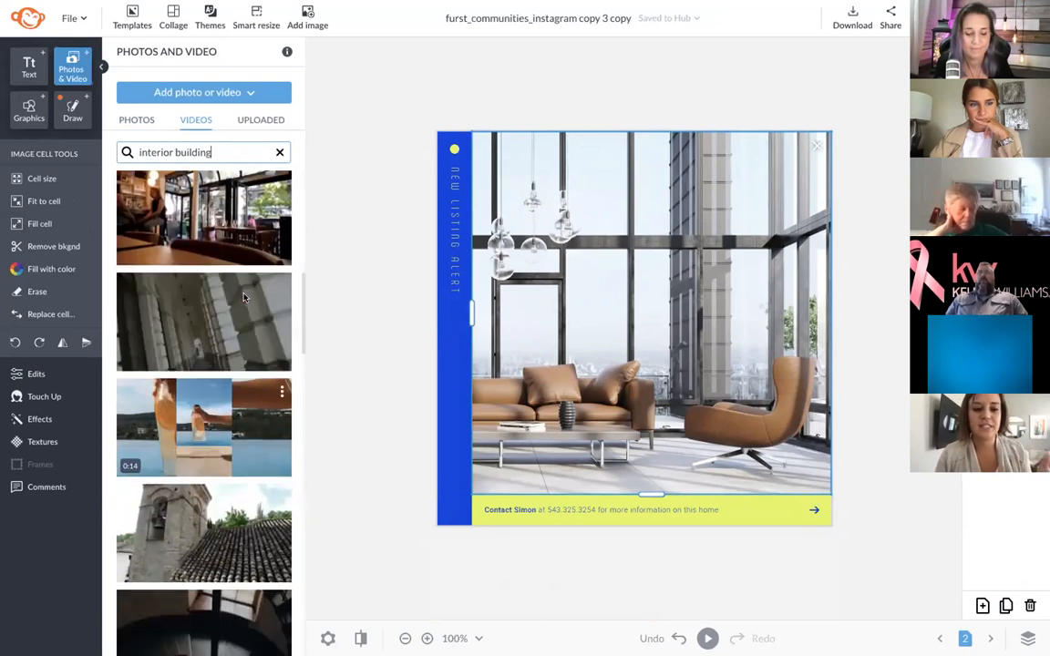
Step: Replace the duplicated page's photo with the conference room clip from a "modern room" video search, and preview the clip
double_click(212, 153)
triple_click(213, 152)
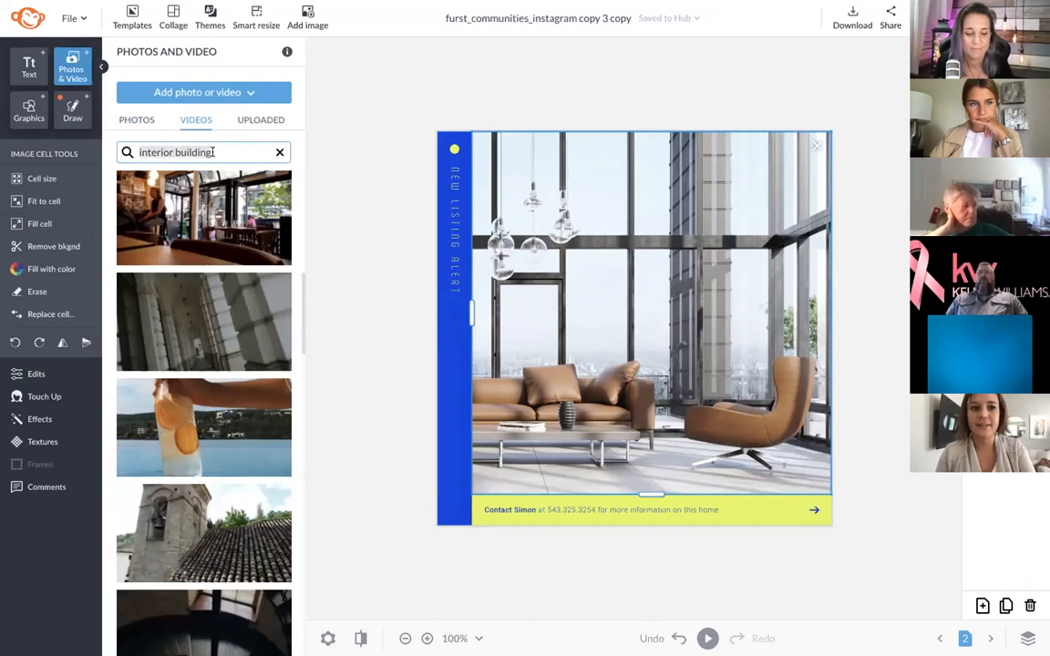
type("m")
key("BackSpace")
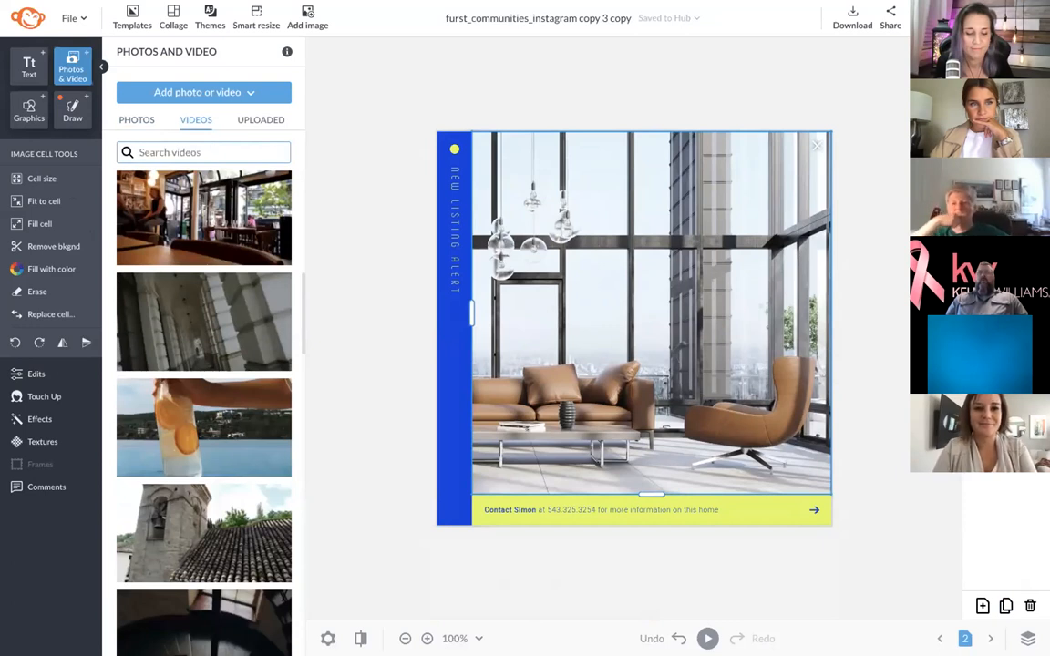
type("modern room")
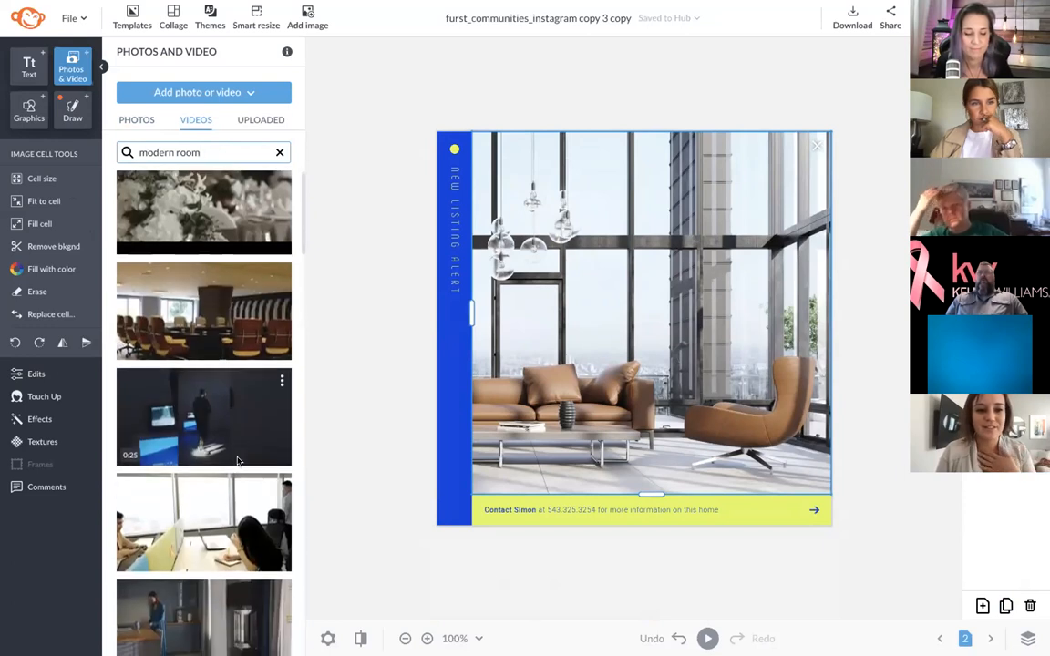
left_click_drag(238, 339, 497, 253)
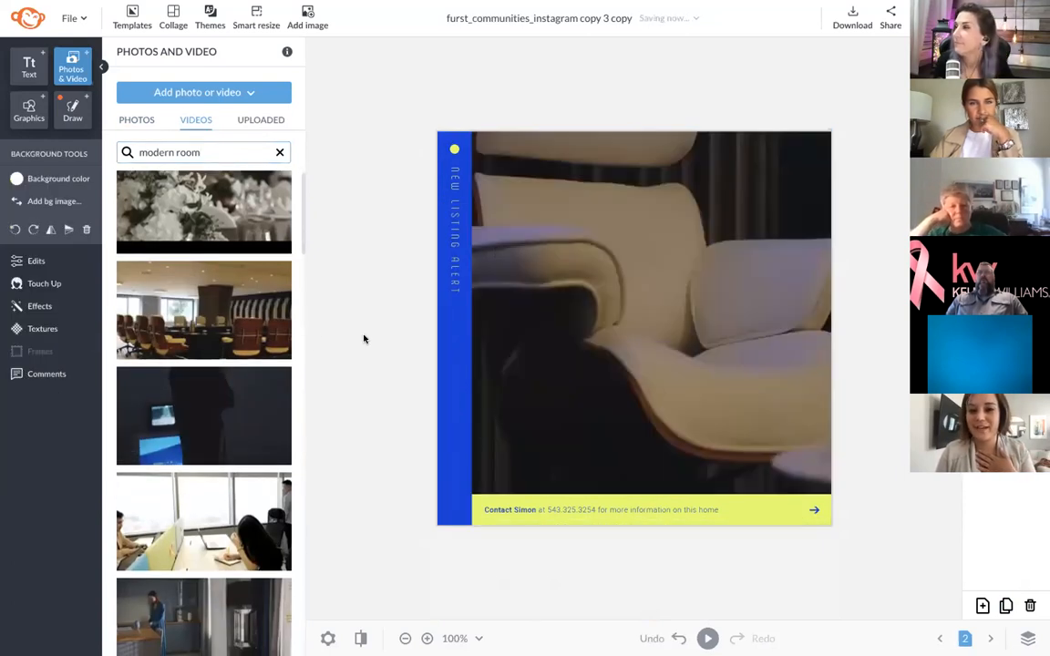
left_click(707, 638)
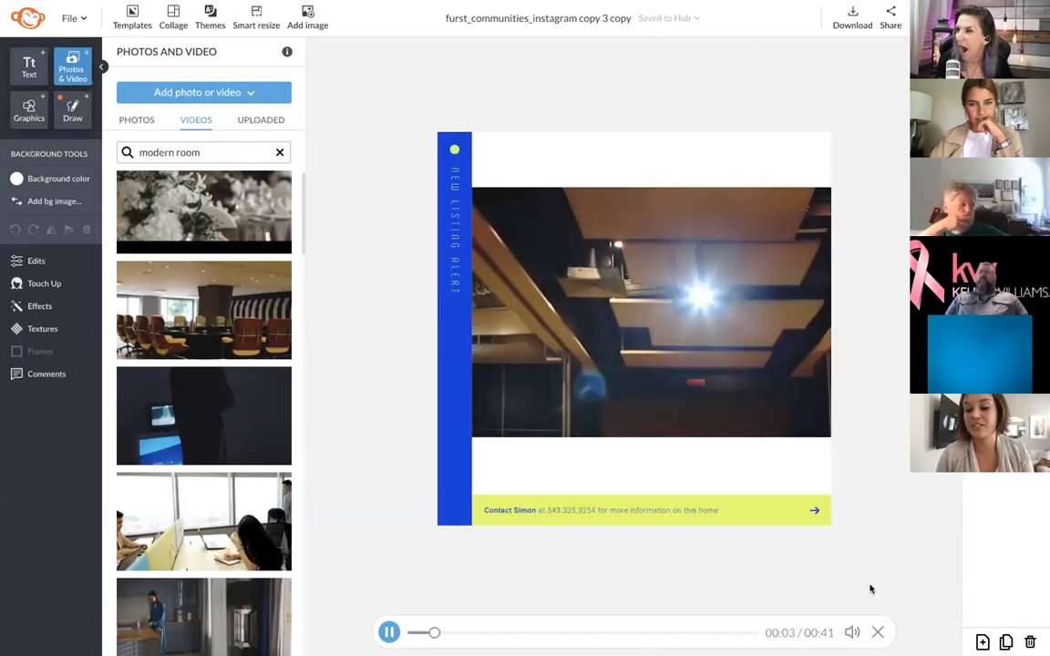
left_click(875, 631)
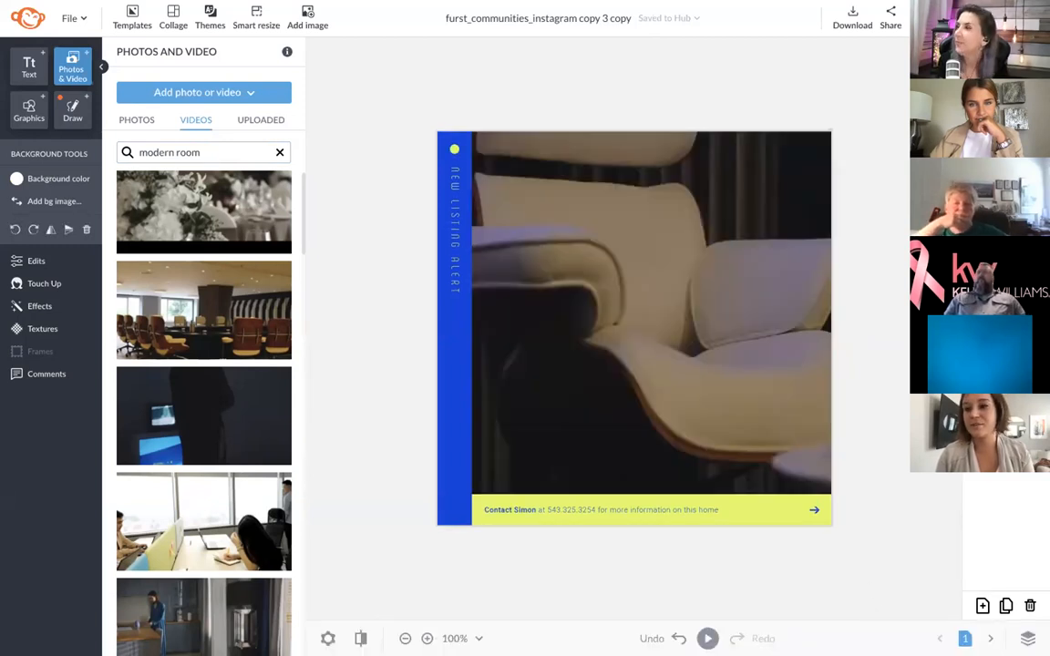
Step: On page 5, stack the house exterior and white kitchen photos above the brown living room photo, beside the armchair
left_click(991, 639)
left_click(991, 639)
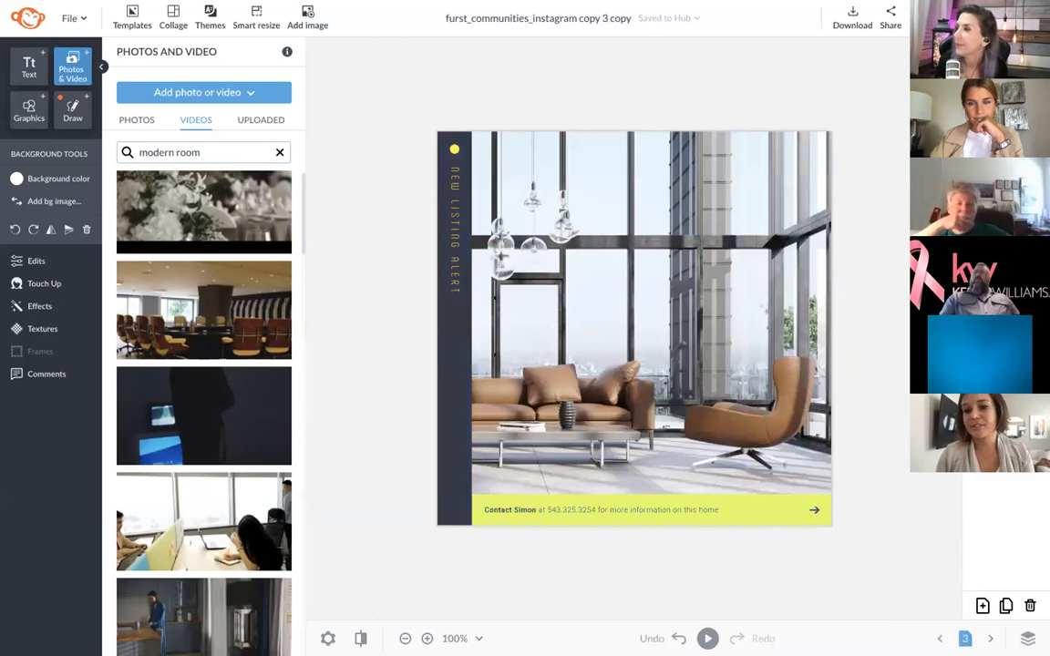
left_click(991, 639)
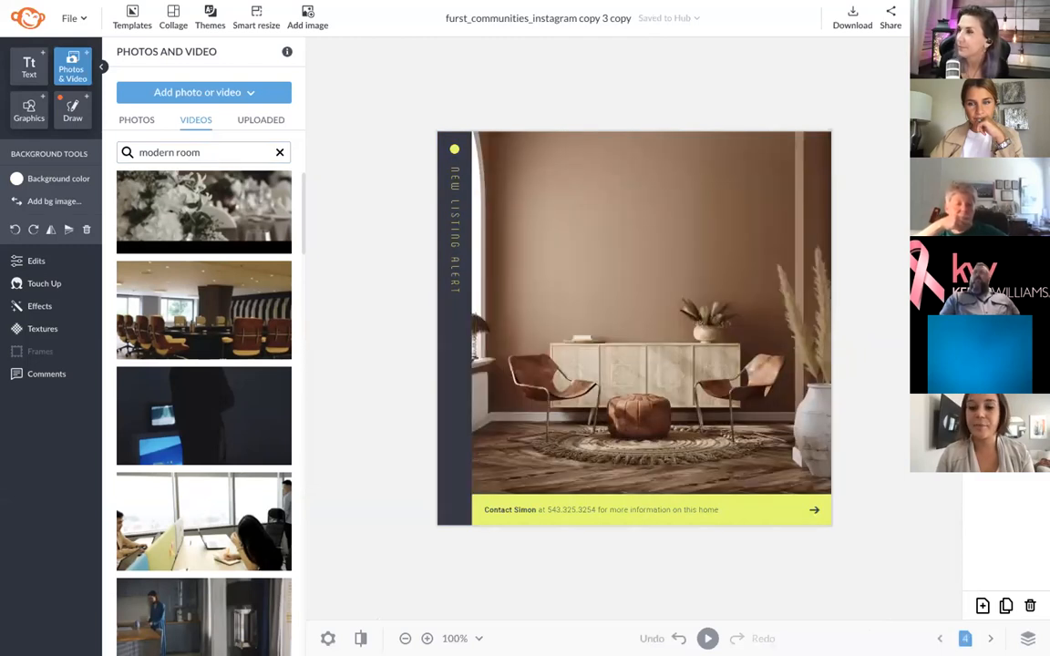
left_click(991, 639)
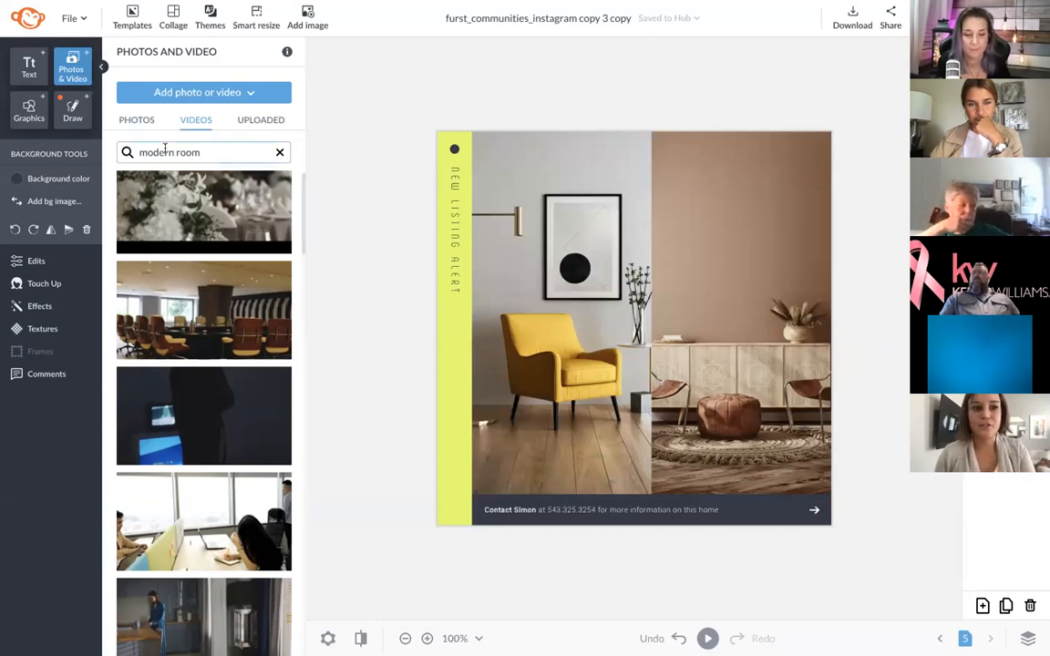
left_click(137, 119)
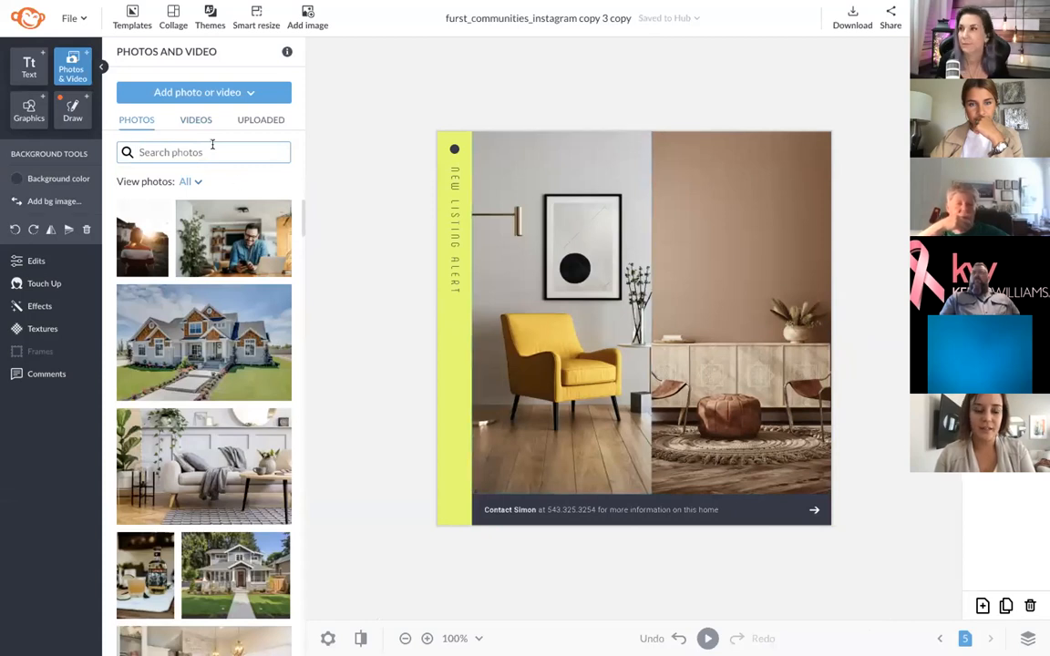
left_click_drag(170, 341, 670, 138)
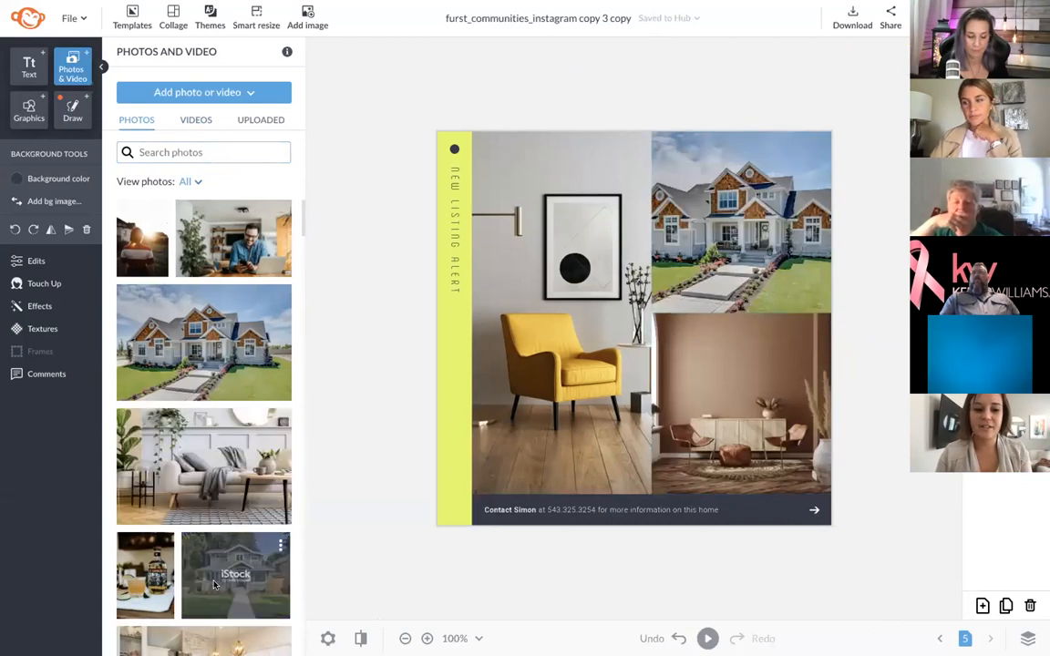
scroll(205, 429, "down", 3)
left_click_drag(204, 522, 696, 317)
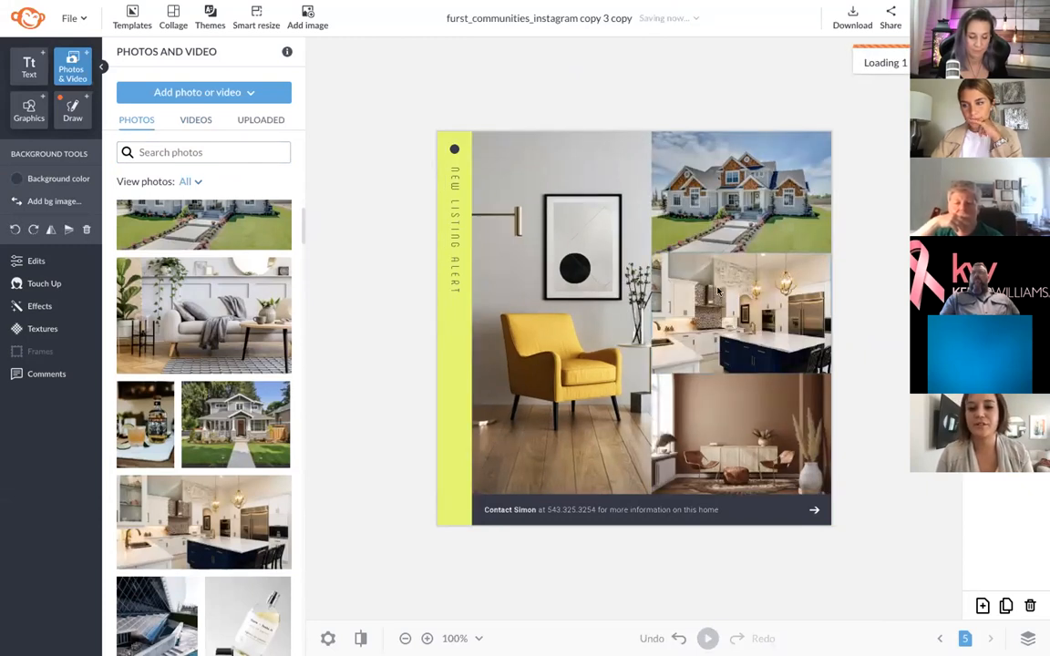
left_click_drag(161, 482, 699, 323)
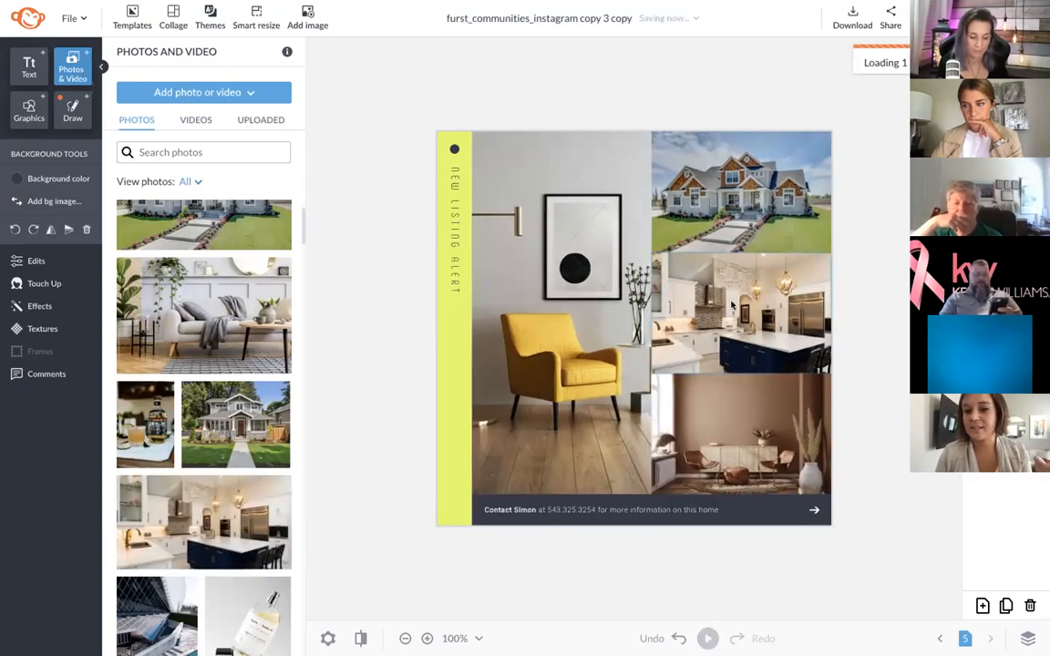
Step: Adjust the stacked cell heights and place the living room photo between the house exterior and kitchen photos
left_click(731, 306)
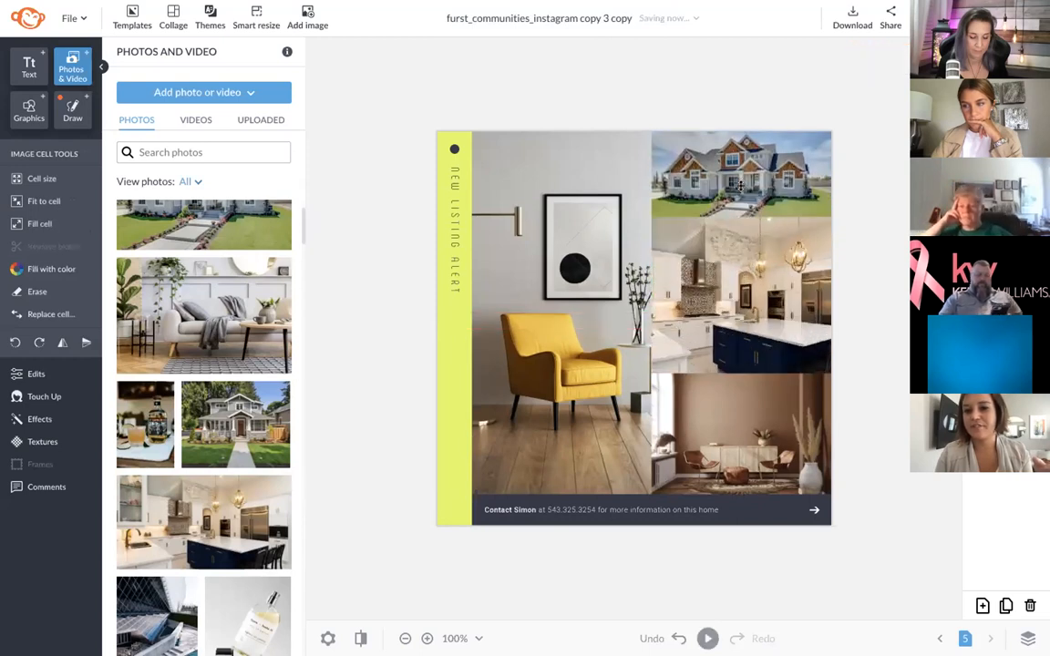
left_click_drag(732, 377, 732, 445)
left_click_drag(733, 380, 753, 298)
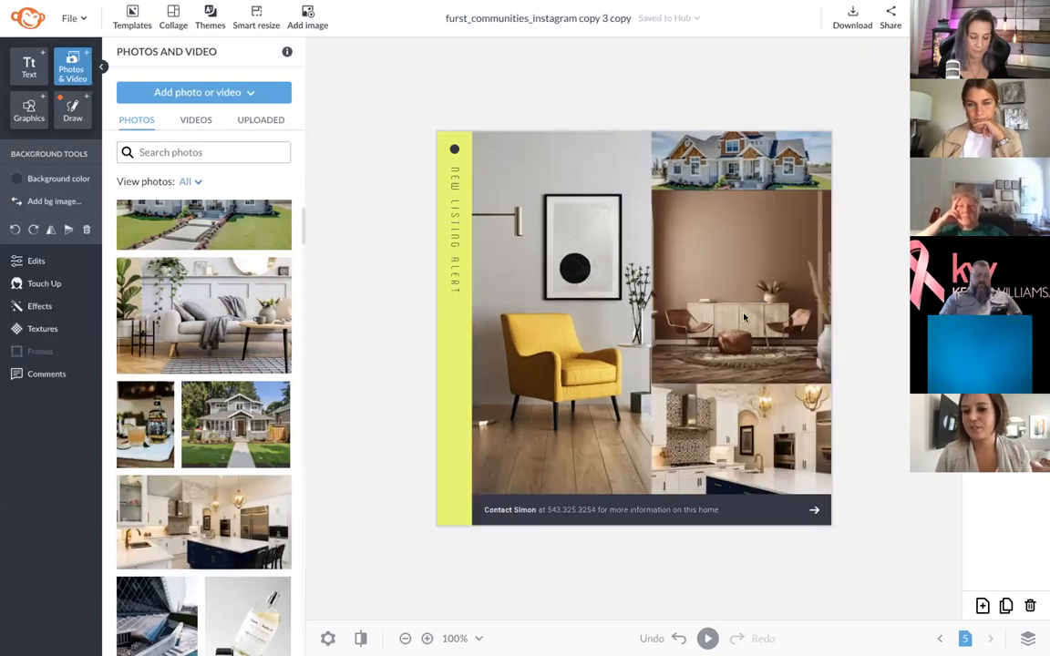
Step: Reposition the living room photo directly below the house exterior and delete the empty cell above the kitchen
left_click_drag(727, 339, 725, 193)
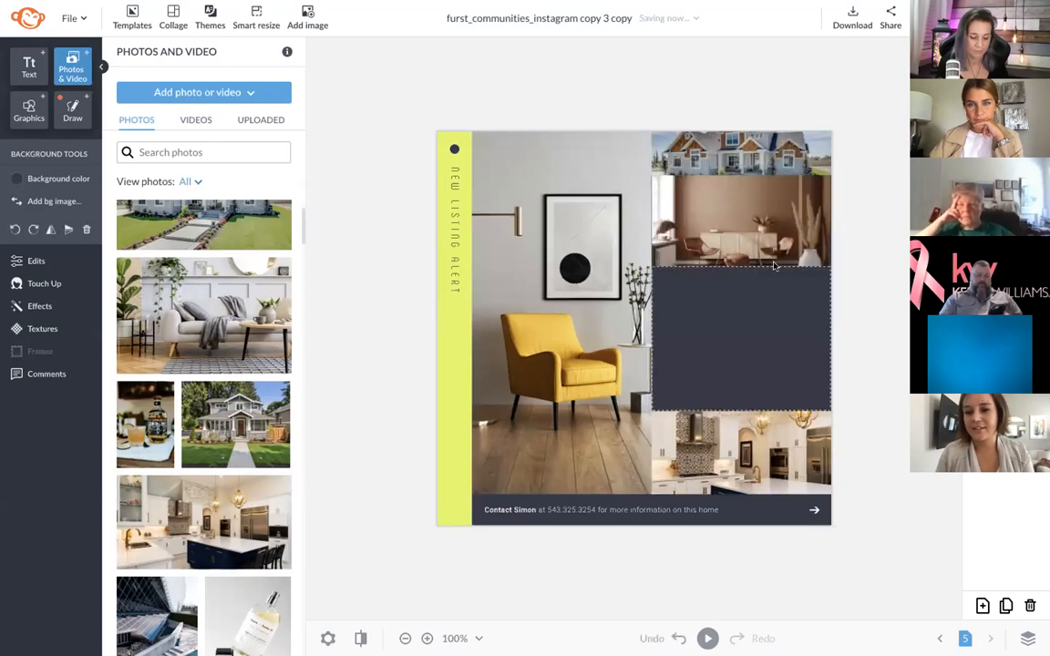
left_click(755, 324)
key("Delete")
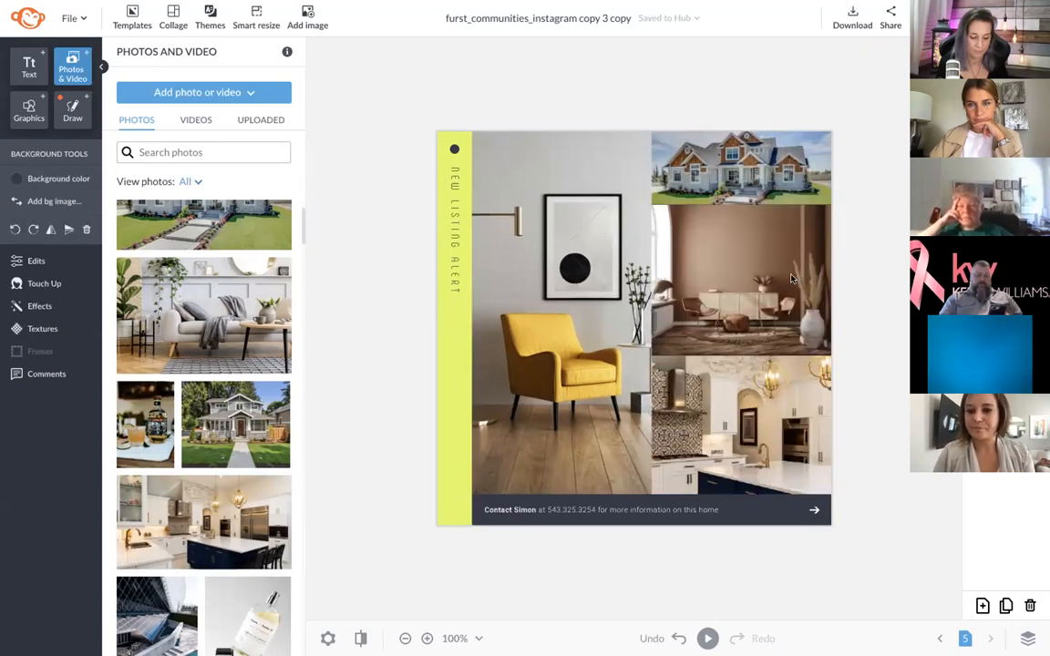
Step: Delete the brown living room photo and its cell from between the house exterior and the kitchen
left_click(791, 278)
key("Delete")
key("Delete")
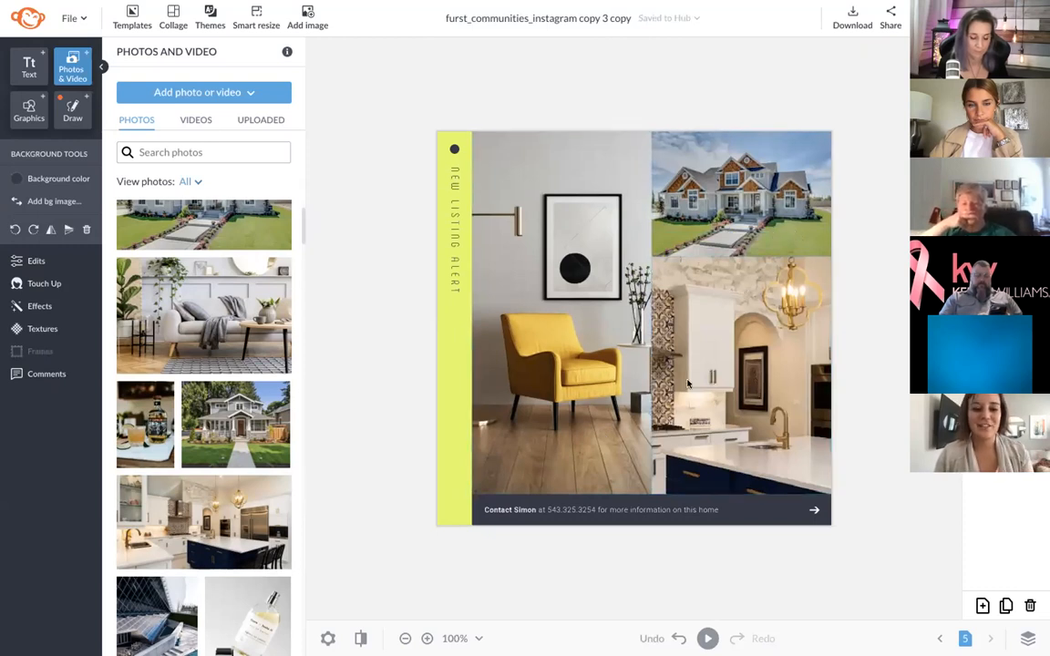
Step: Place the white kitchen photo in the cell below the house exterior and reposition it to show the sink and glass cabinet
left_click_drag(205, 519, 746, 372)
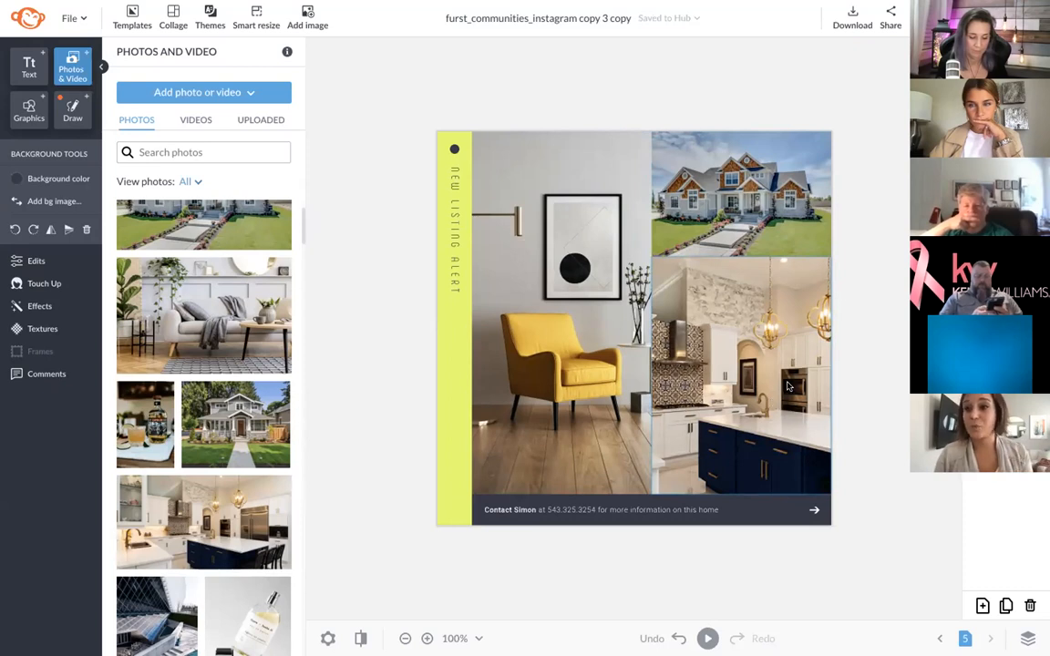
left_click(778, 405)
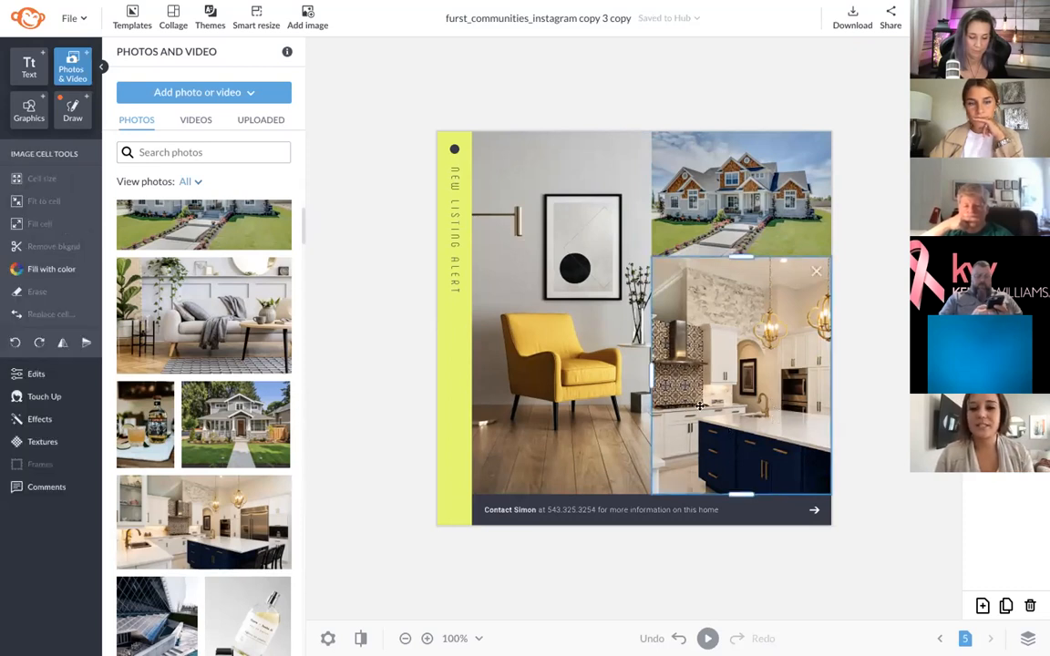
left_click_drag(778, 407, 816, 408)
left_click_drag(711, 386, 734, 385)
Step: Remove the background from the armchair photo and set the page's background color to the brand palette blue, #3845d8
left_click(557, 314)
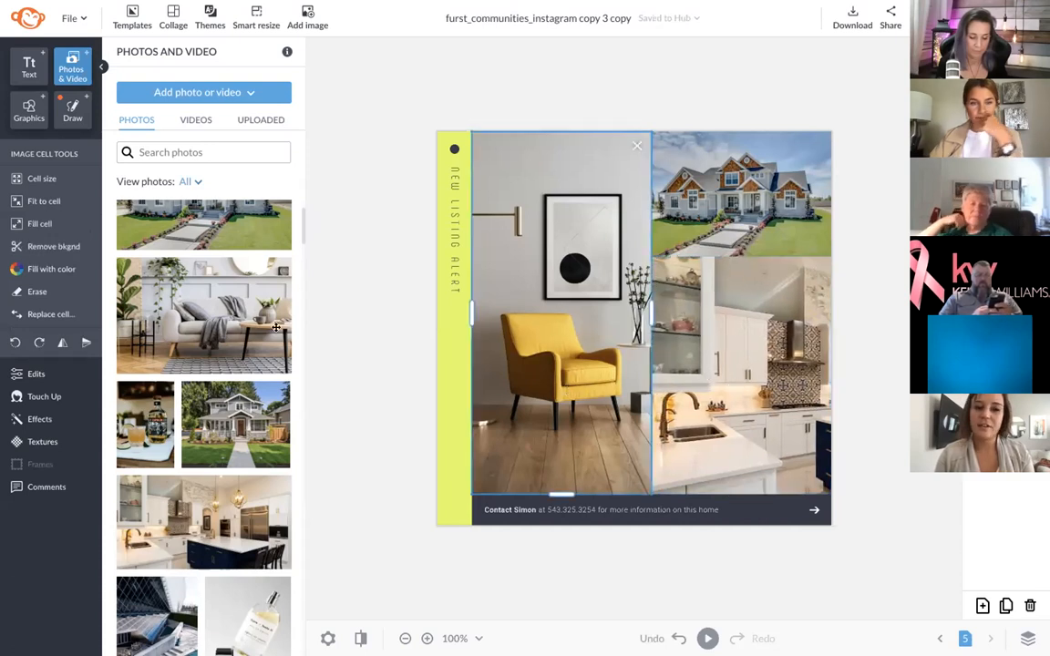
left_click(72, 246)
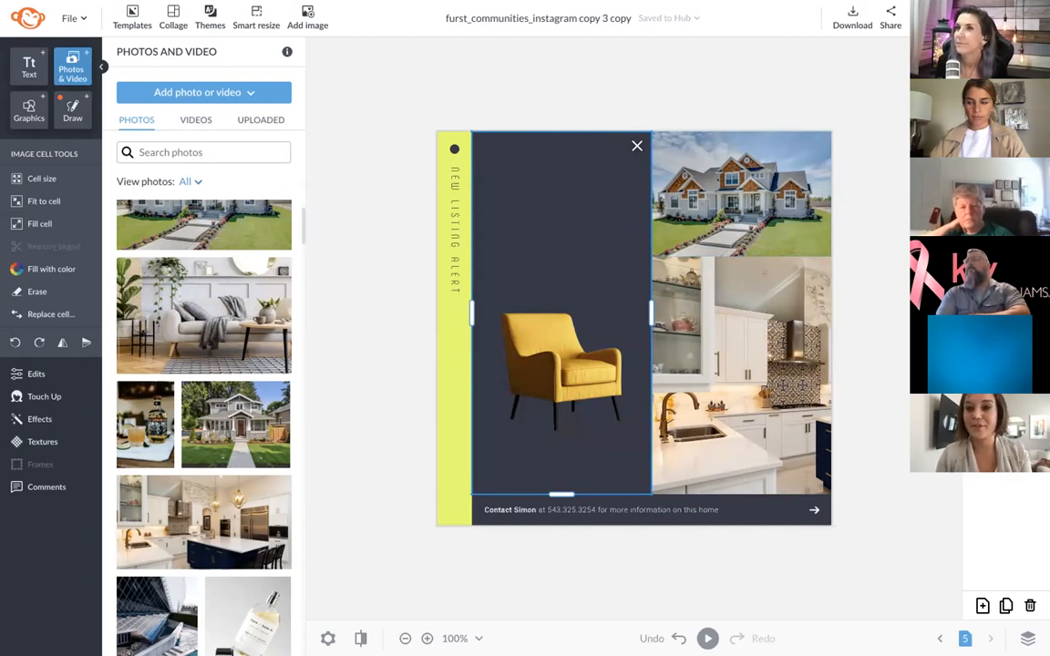
mouse_move(988, 528)
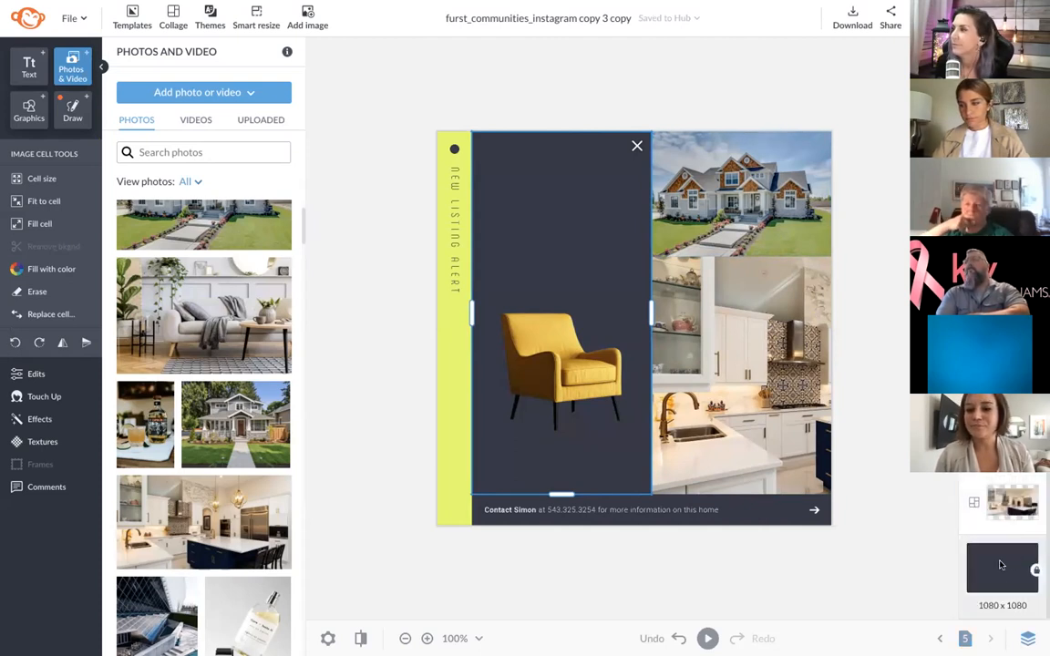
left_click(1000, 565)
left_click(48, 180)
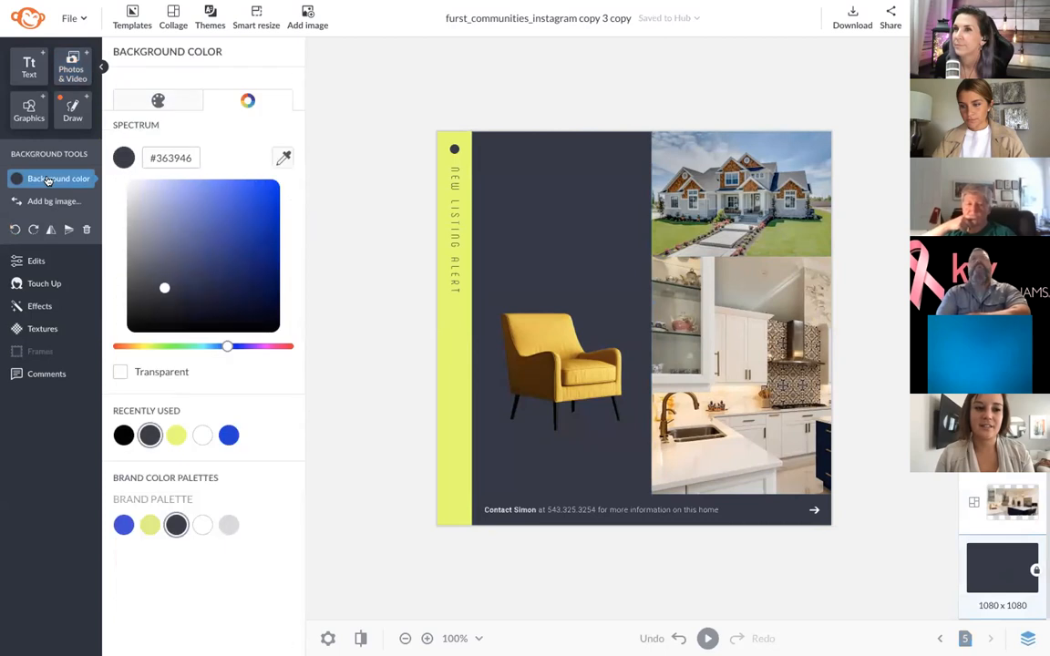
left_click(150, 525)
left_click(123, 525)
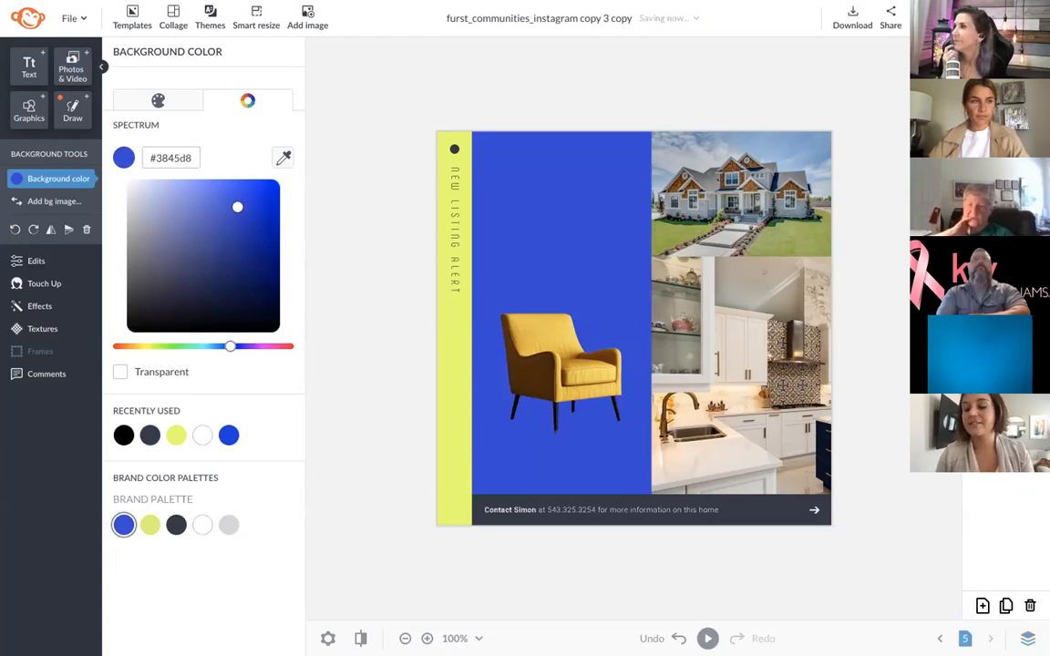
Step: Examine the sharing and social posting destinations available for the design, and close the list
left_click(892, 18)
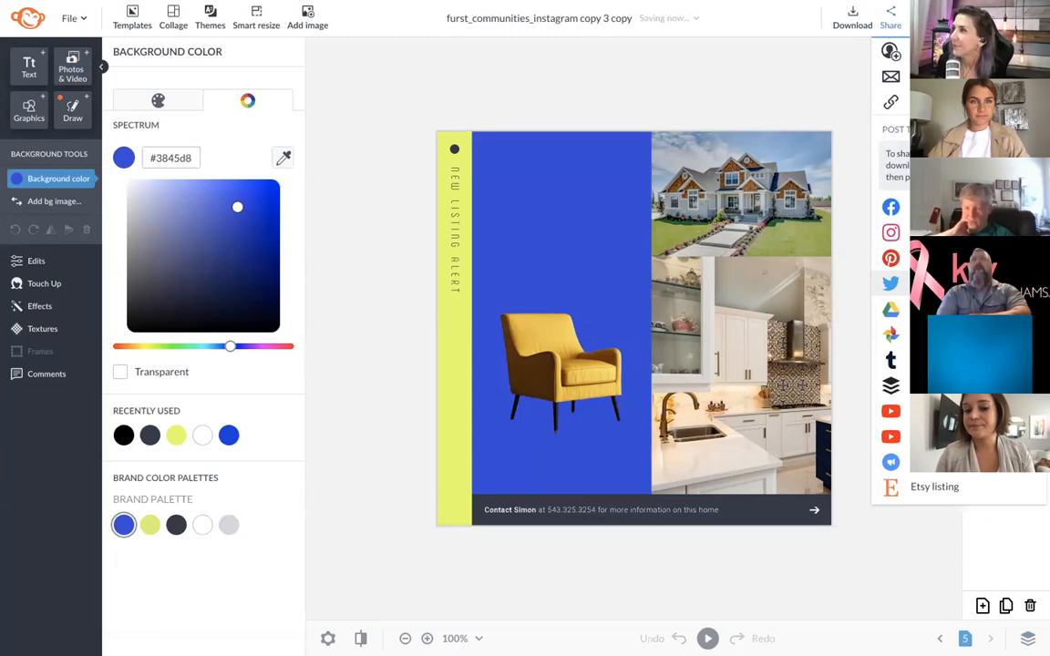
left_click(518, 65)
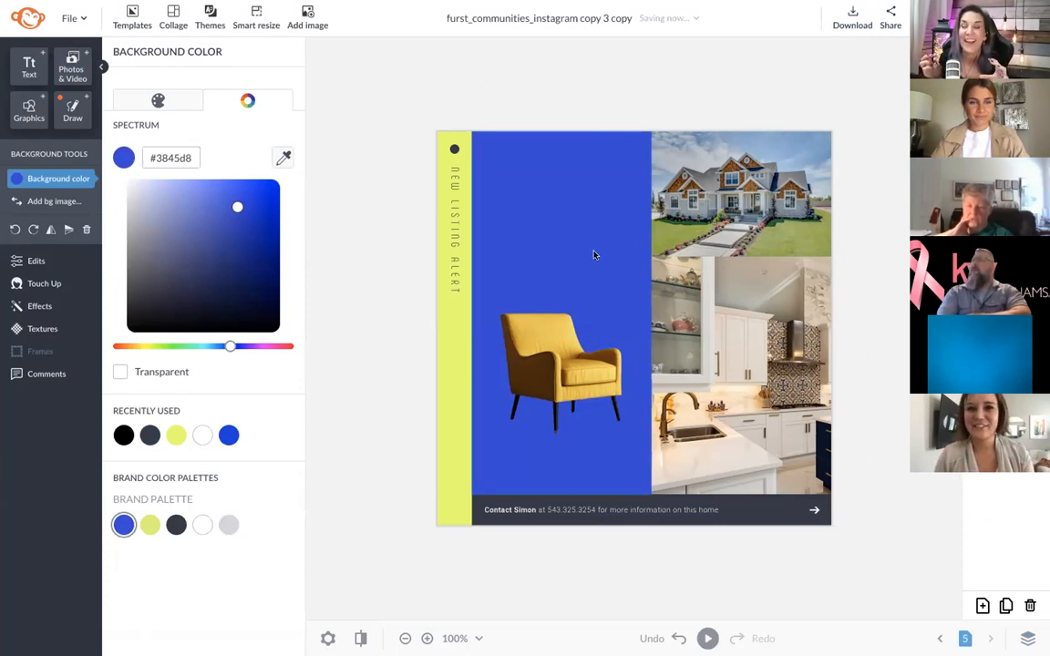
Step: In the blank Untitled design, search the photos for "house sky" and fill the canvas with the gray house at dusk
mouse_move(368, 37)
left_click(47, 29)
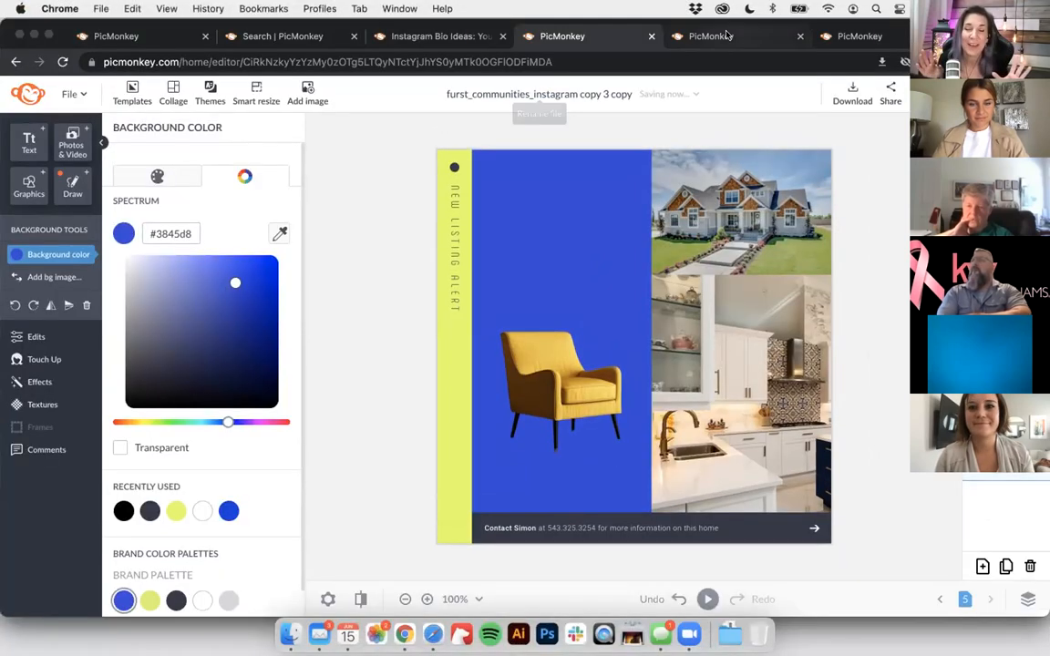
left_click(727, 34)
left_click(591, 40)
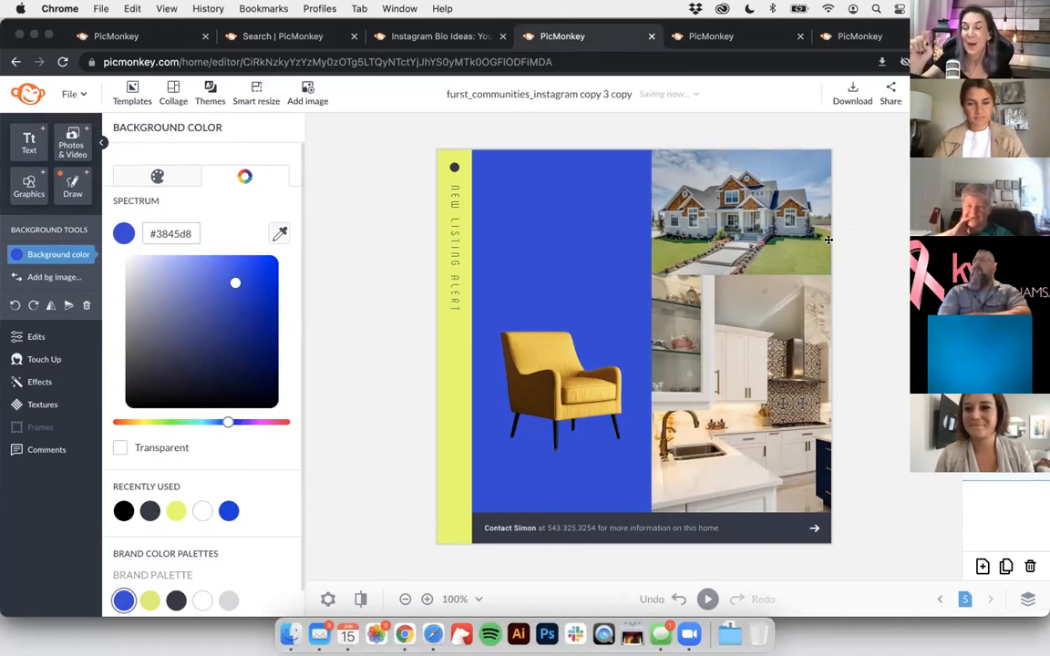
key("ctrl+Tab")
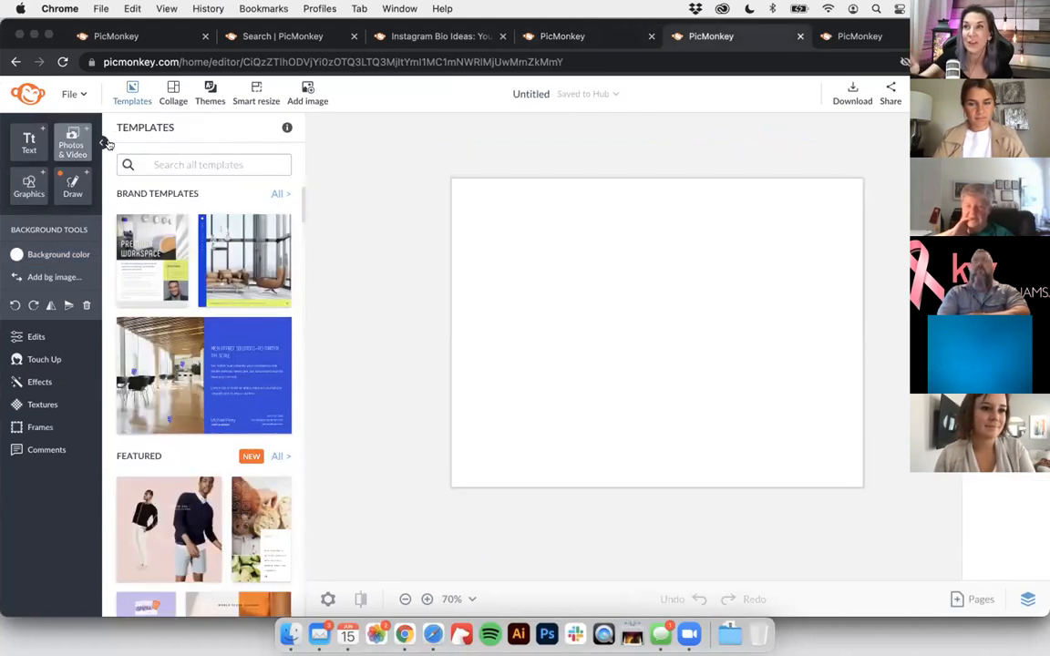
left_click(72, 144)
left_click(177, 229)
type("house sky")
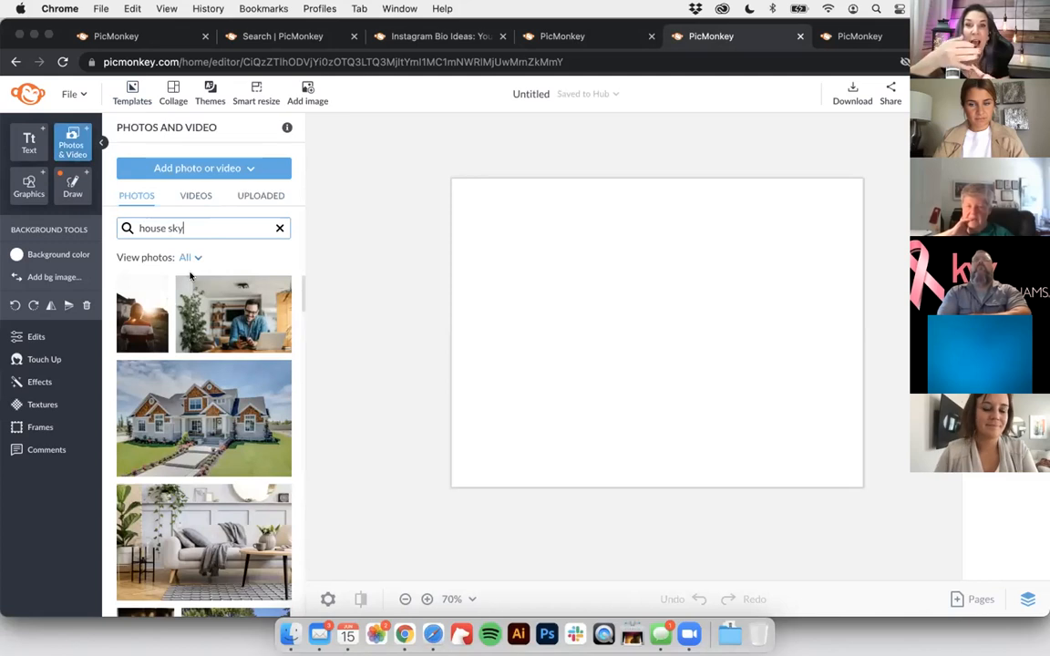
key("Return")
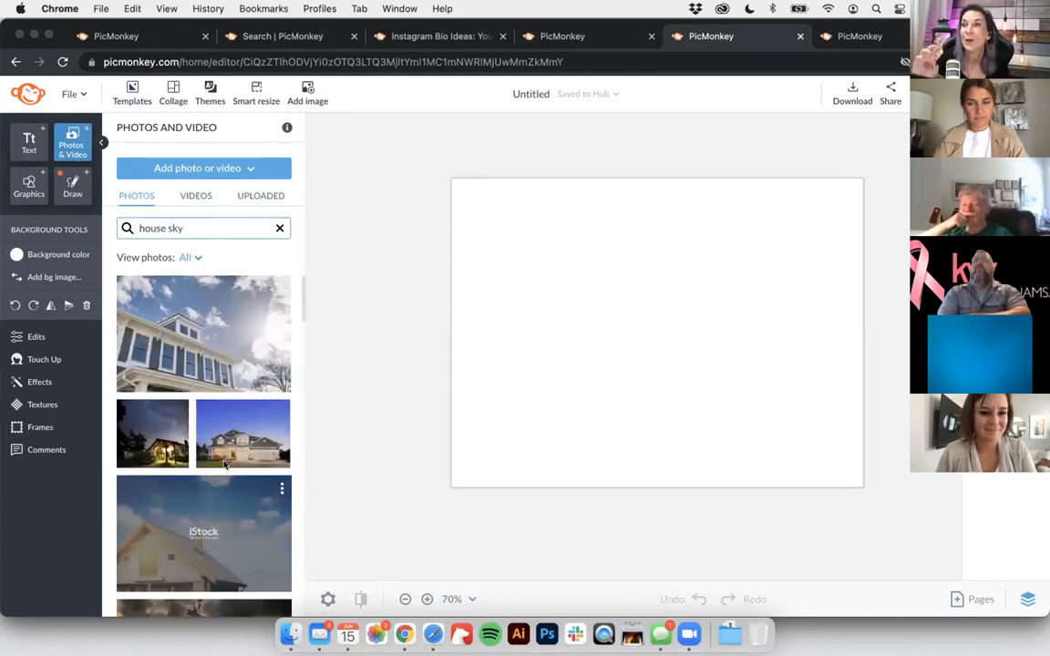
left_click_drag(235, 444, 472, 352)
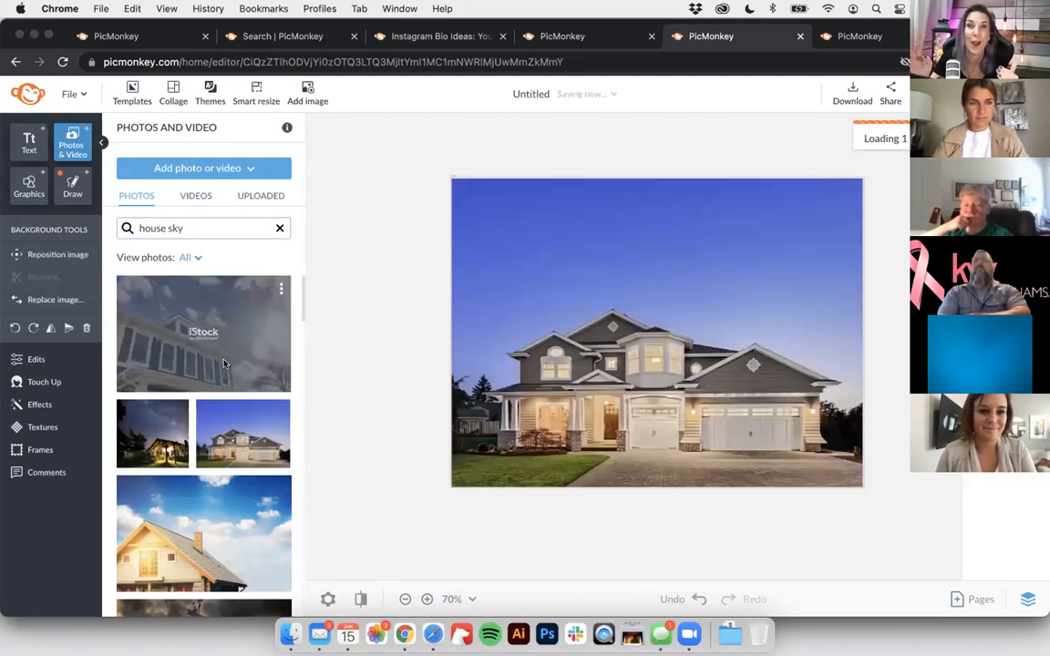
Step: Place the photo of a sunset over an autumn neighborhood from the search results over the whole canvas
scroll(228, 370, "down", 3)
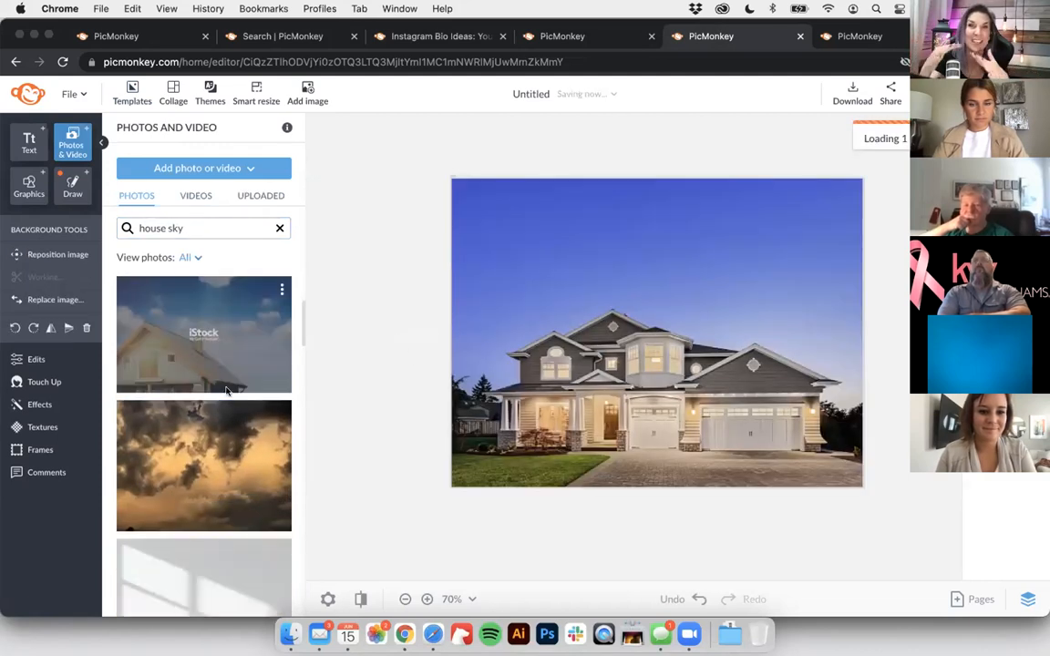
scroll(225, 379, "down", 6)
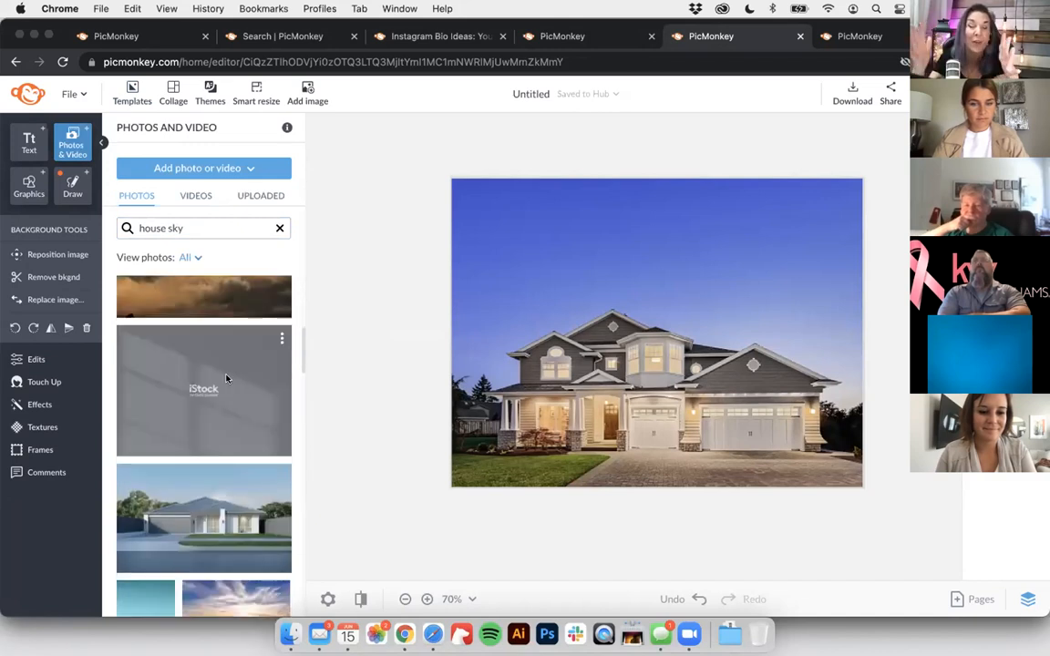
scroll(207, 488, "down", 2)
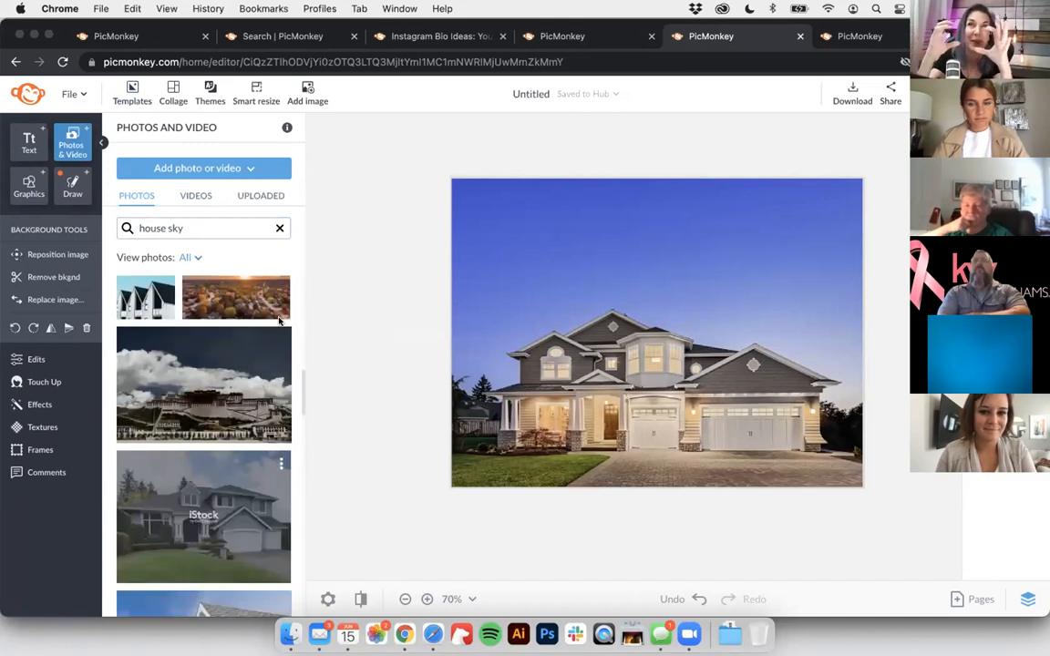
scroll(233, 419, "up", 2)
left_click_drag(230, 413, 640, 346)
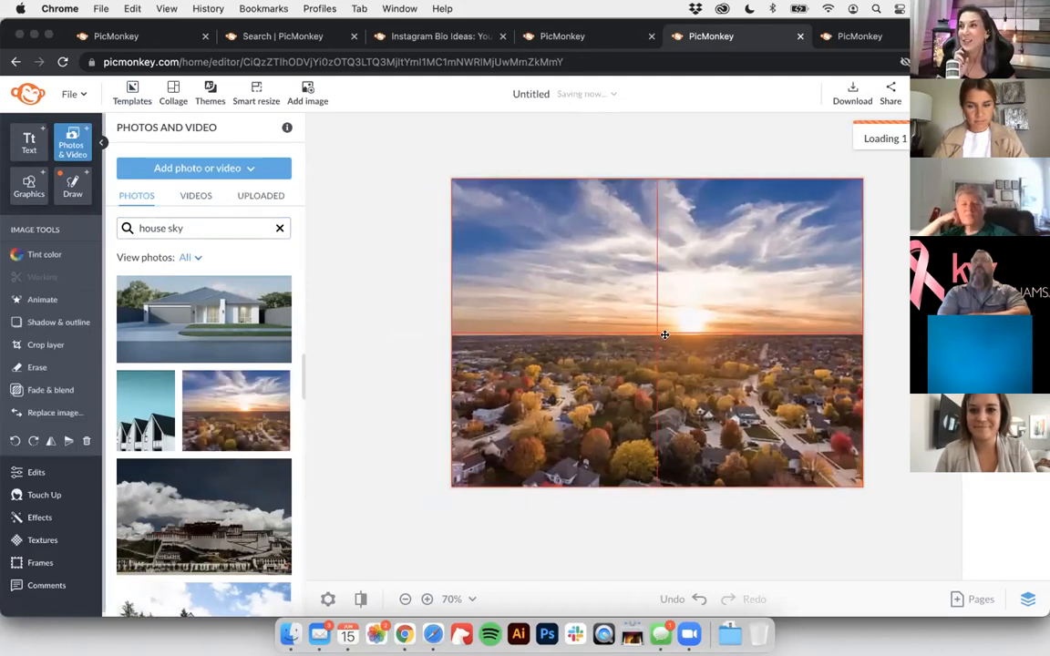
Step: Arrange the gray house photo as a layer above the sunset photo and remove the house photo's background
left_click(386, 539)
left_click_drag(385, 538, 386, 537)
left_click_drag(565, 380, 589, 382)
key("super+z")
key("super+z")
key("super+z")
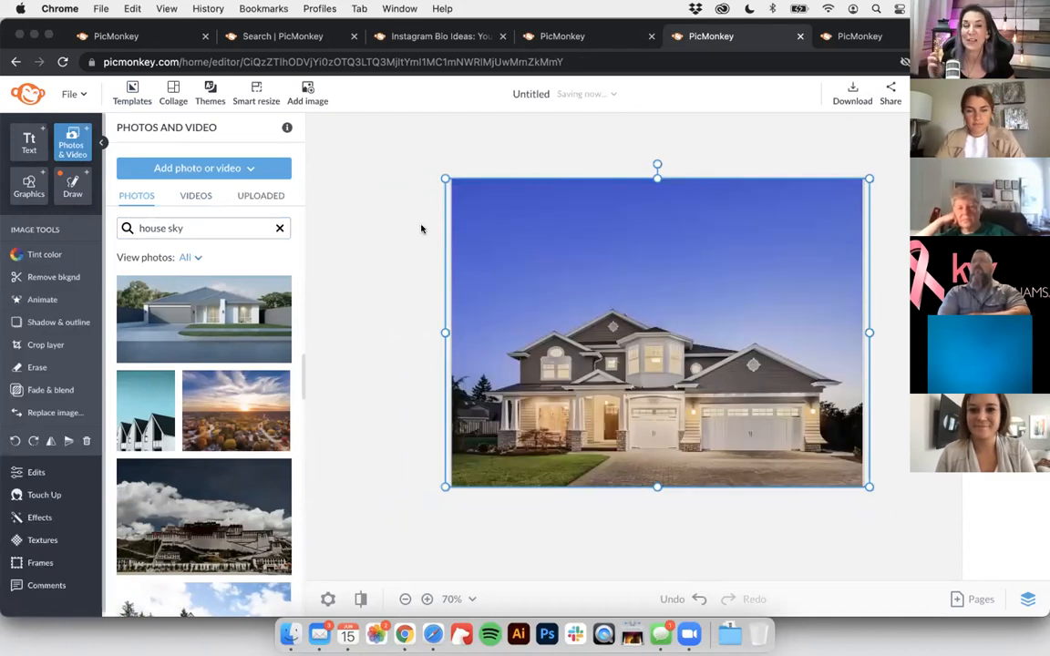
left_click(53, 276)
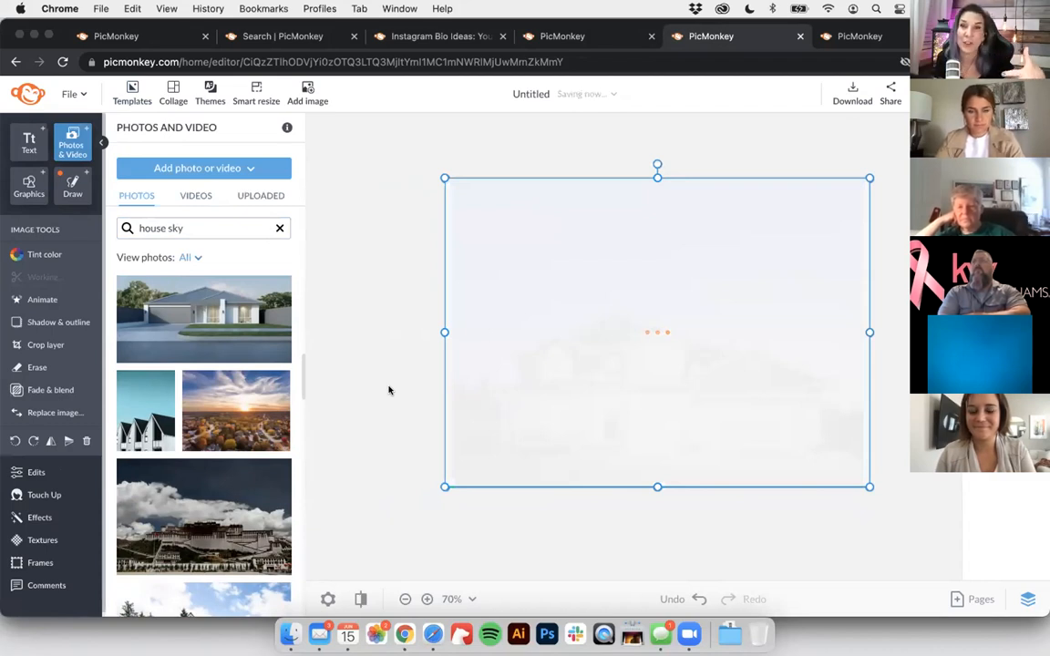
left_click(389, 390)
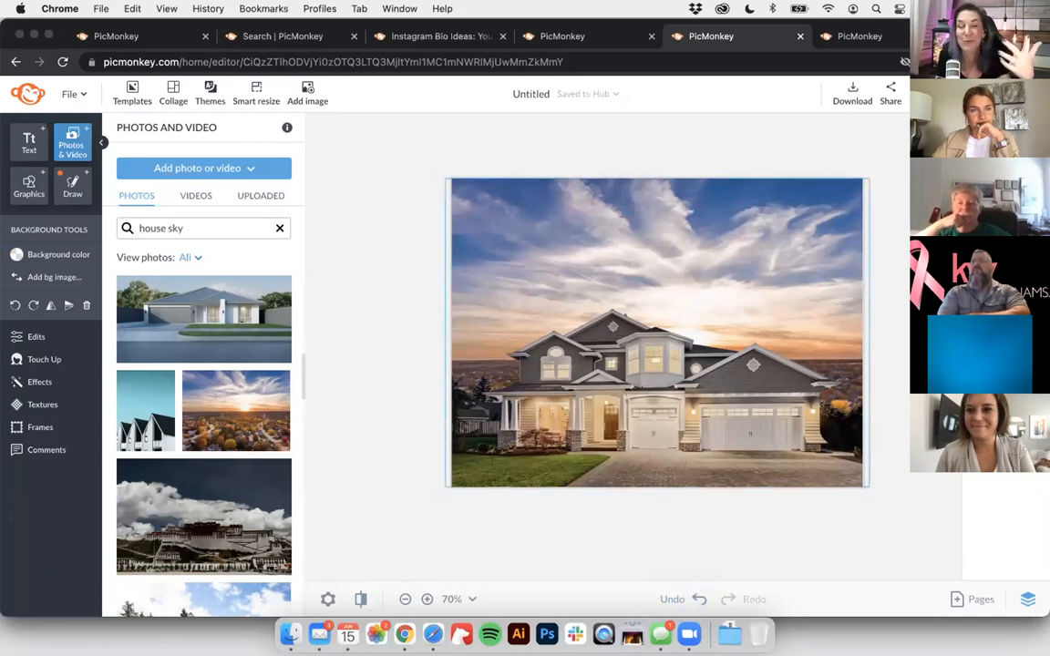
Step: Duplicate the page and restore the house photo's original blue sky on the copy
left_click(1006, 566)
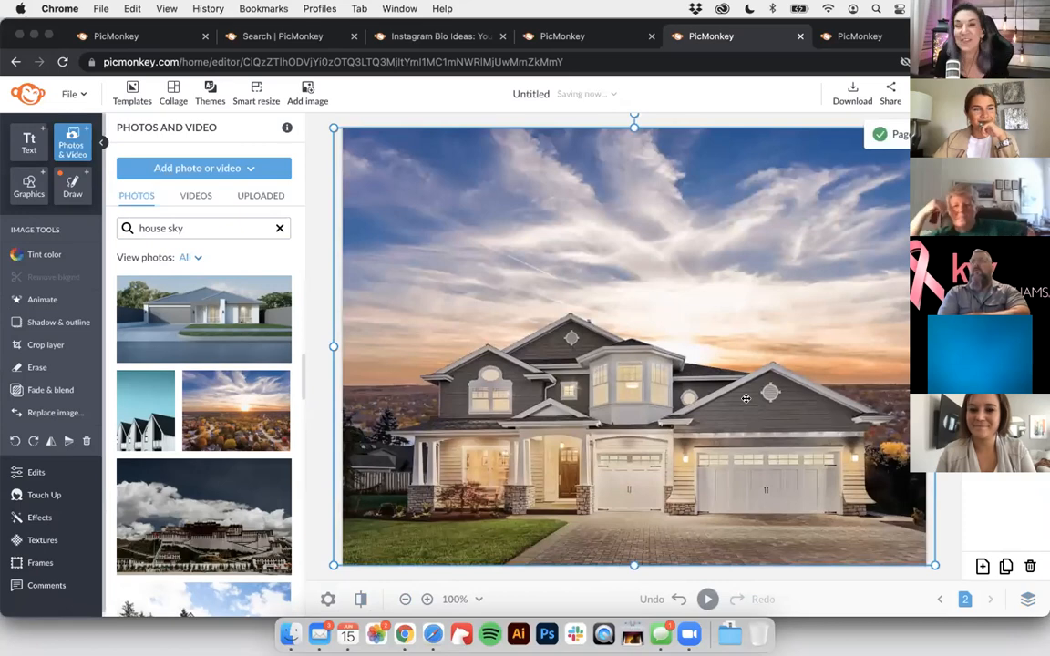
right_click(752, 409)
left_click(780, 410)
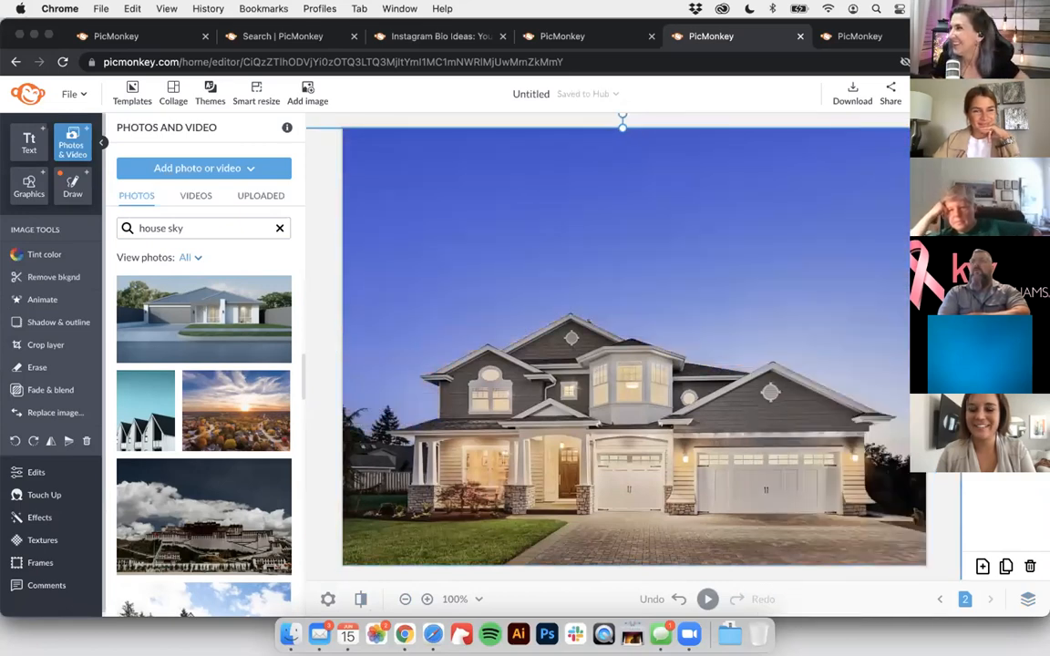
Step: Compare the sunset sky version on page 1 with the original sky version on page 2
left_click(940, 599)
left_click(991, 599)
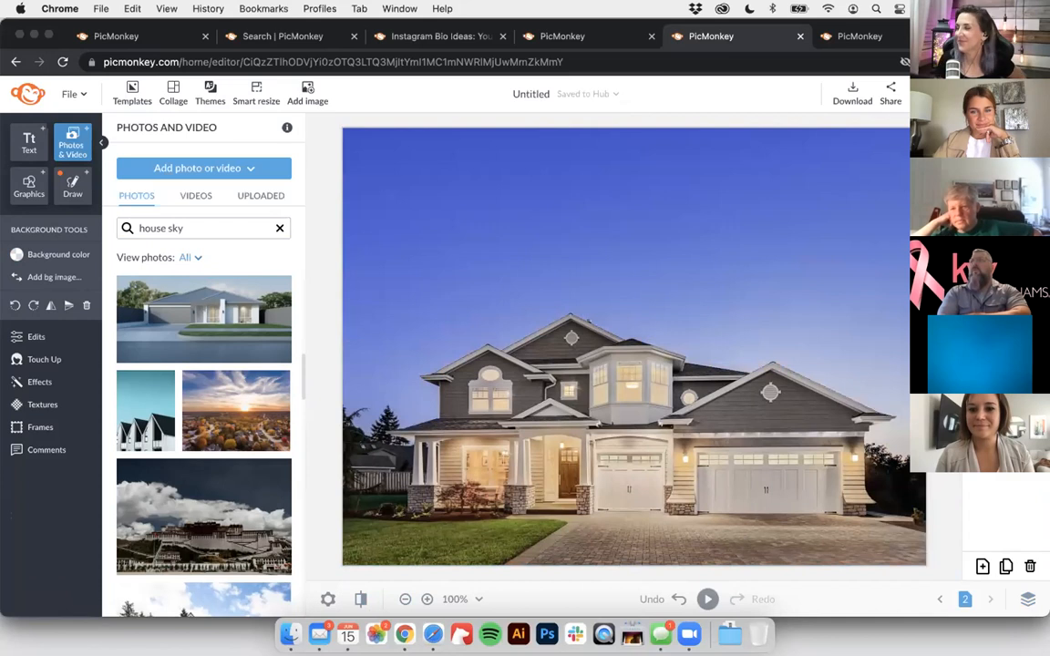
left_click(940, 599)
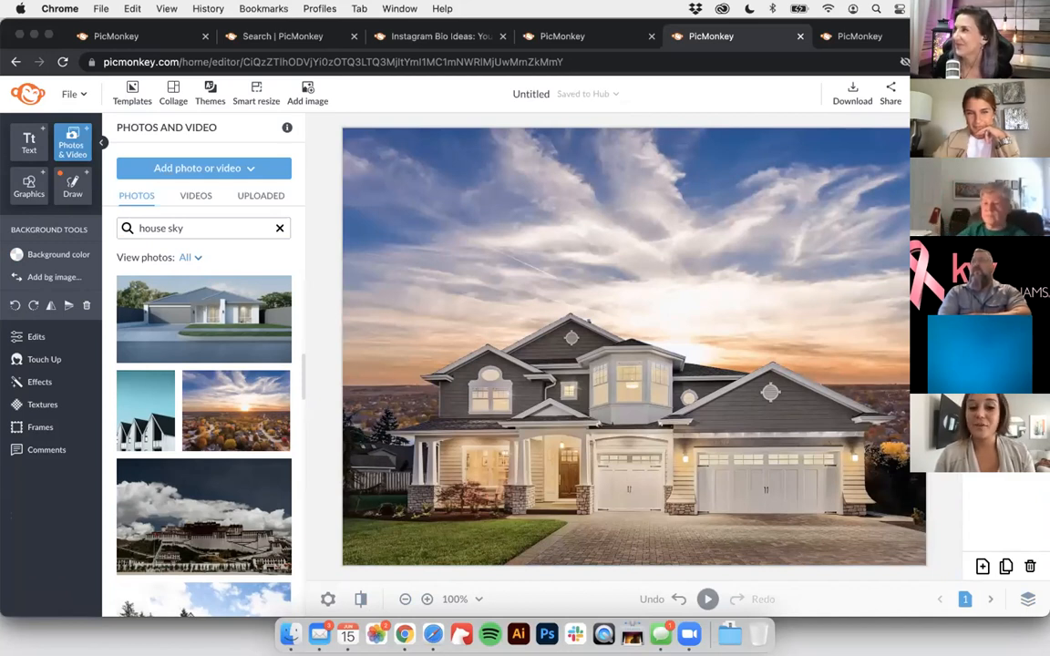
Step: Add a page after page 1, clear its photos, and fill it with the single-story house photo as the background
left_click(980, 567)
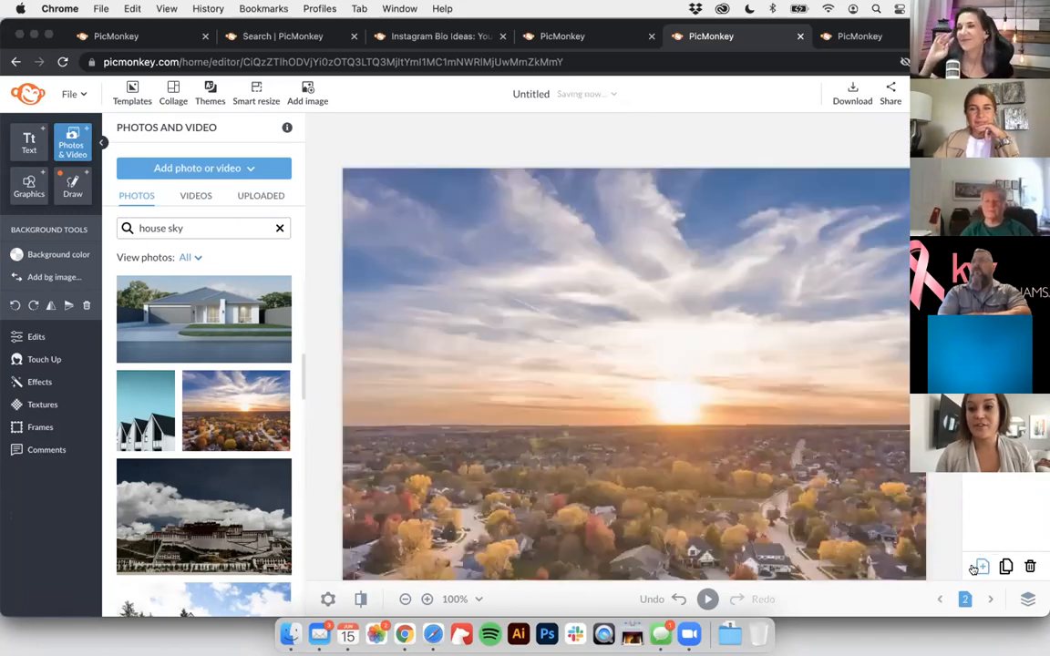
left_click(753, 316)
key("Delete")
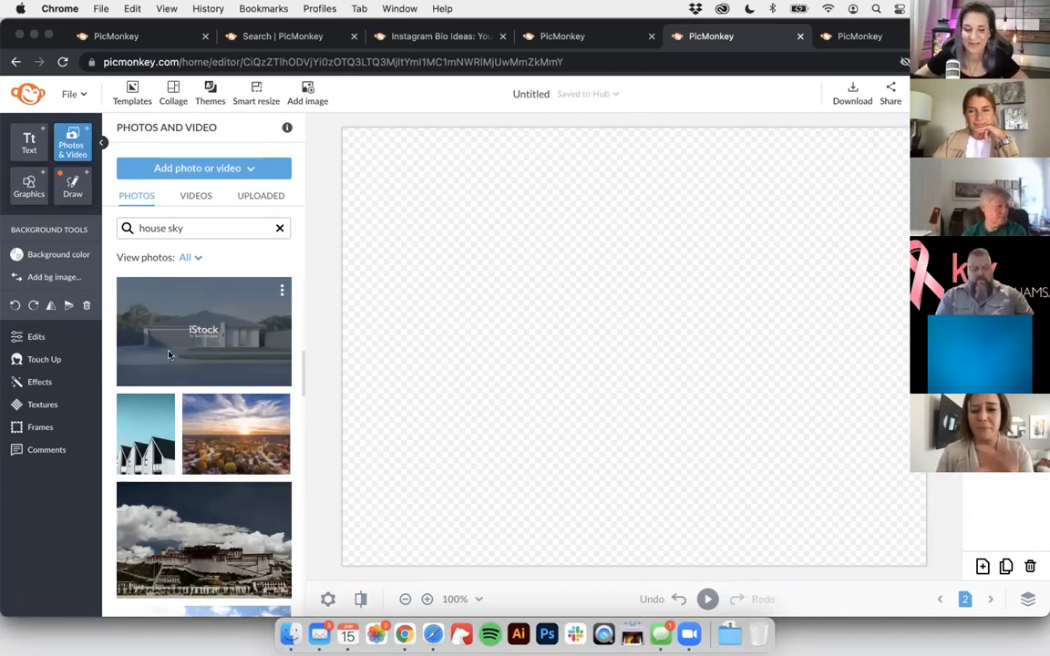
left_click_drag(347, 293, 410, 323)
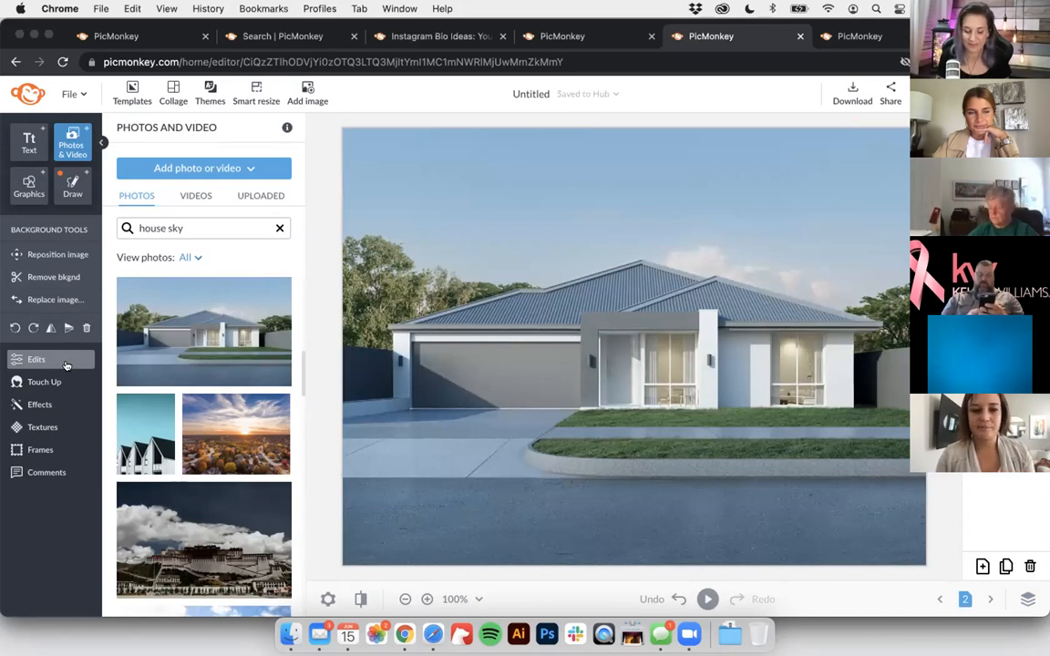
Step: Replace the single-story house background with the photo of black-roofed gabled houses under a teal sky, centered on the page
scroll(192, 422, "down", 3)
left_click_drag(435, 355, 681, 372)
left_click_drag(672, 389, 673, 389)
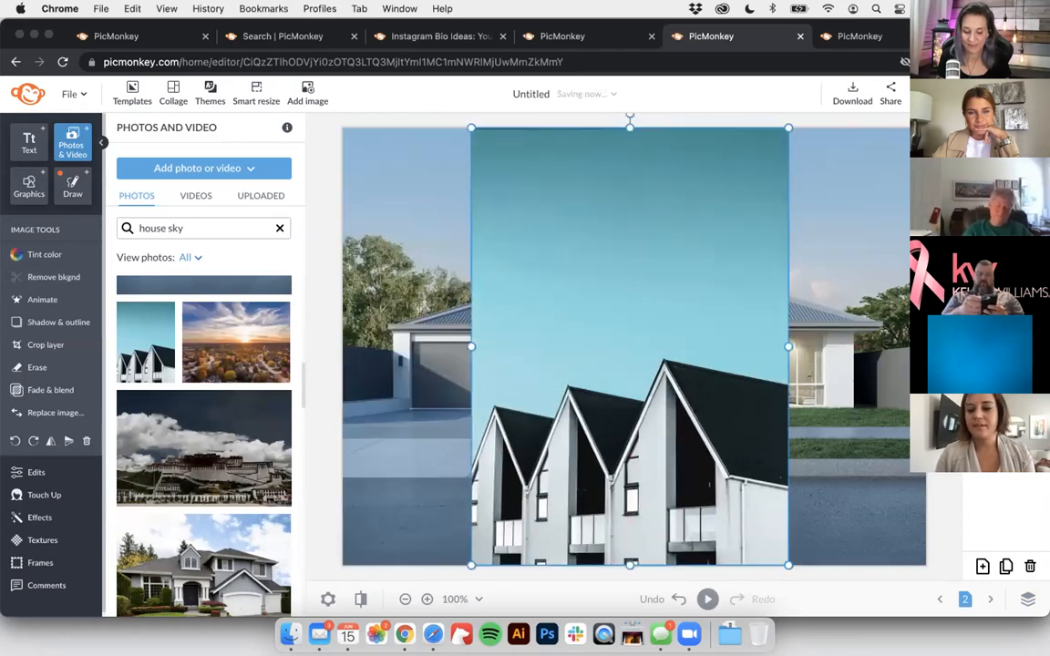
left_click(797, 290)
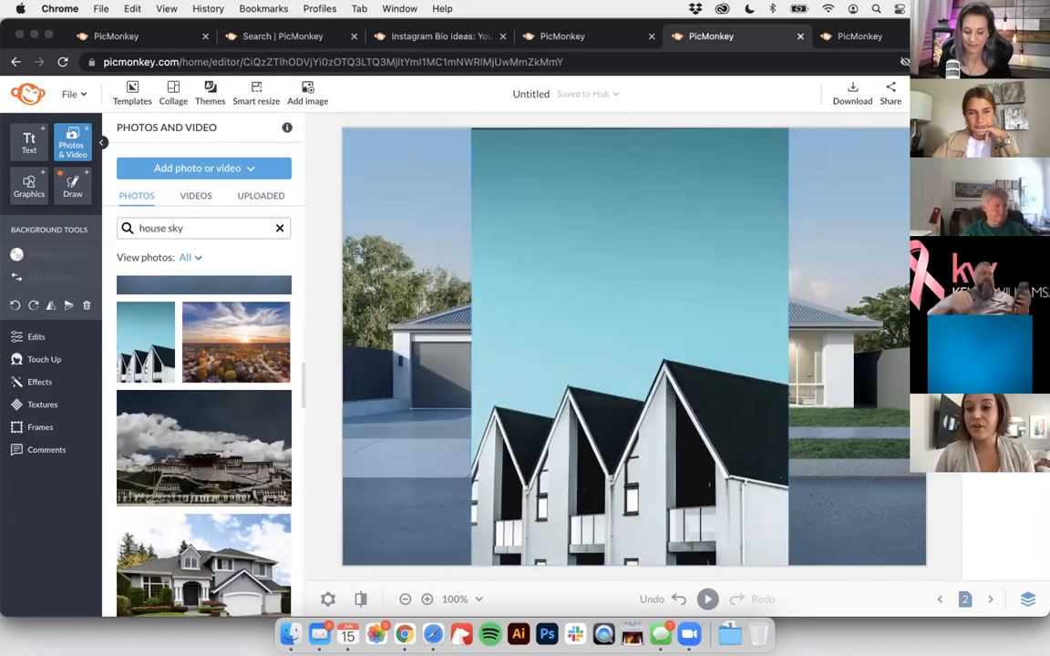
key("Delete")
left_click(695, 333)
left_click_drag(695, 334, 700, 334)
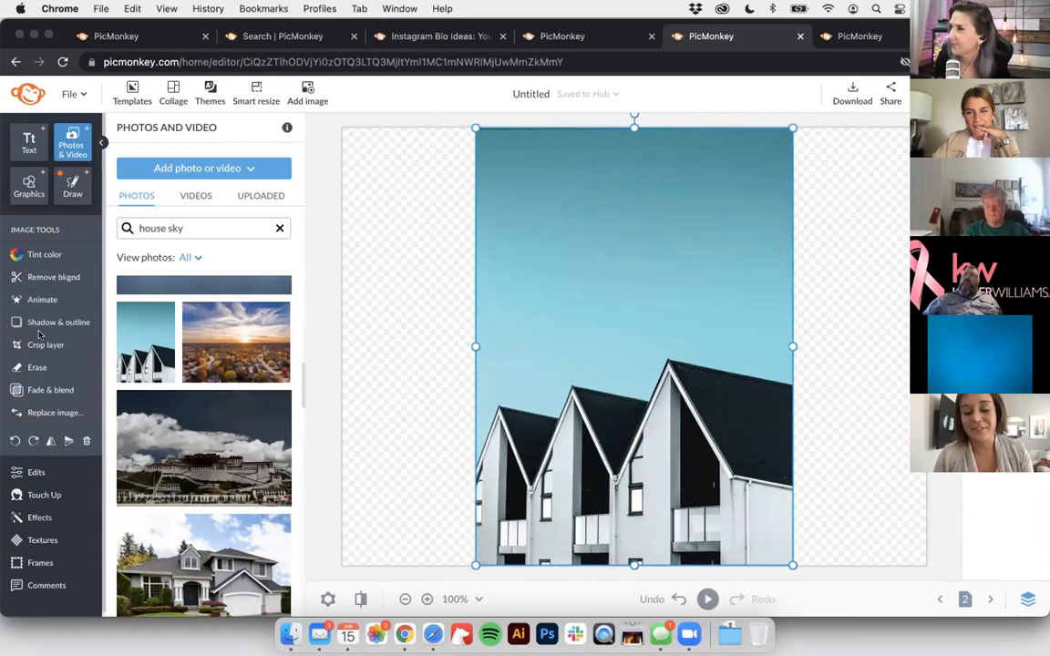
Step: Recolor the gabled-house photo's teal sky with Color Changer, setting the aqua range to hue 37°, saturation -51% and luminance 11%
left_click(46, 519)
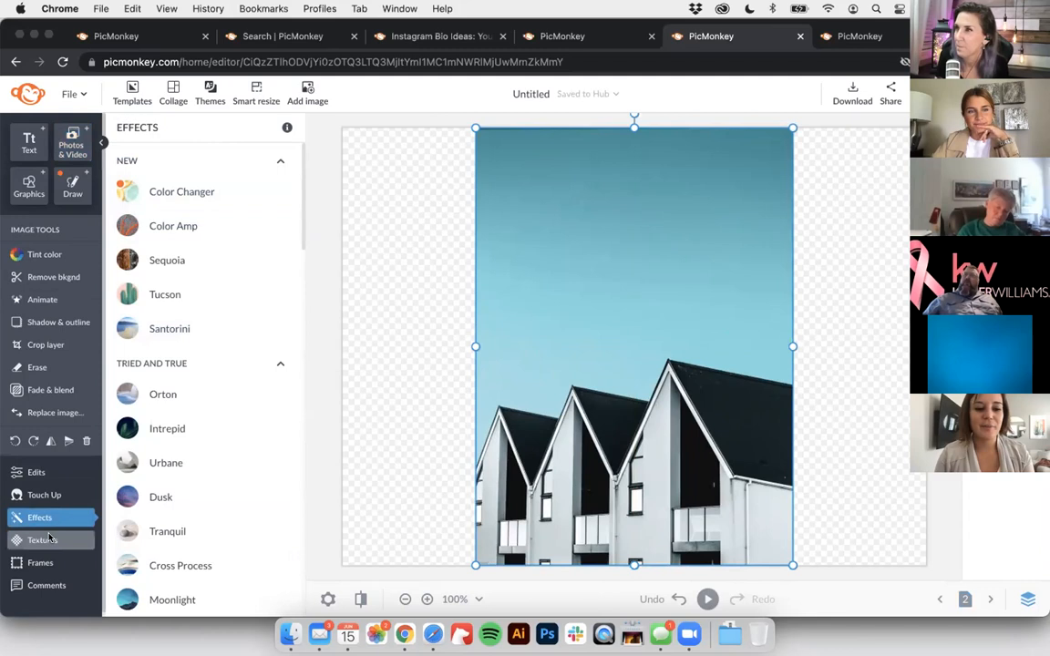
left_click(203, 195)
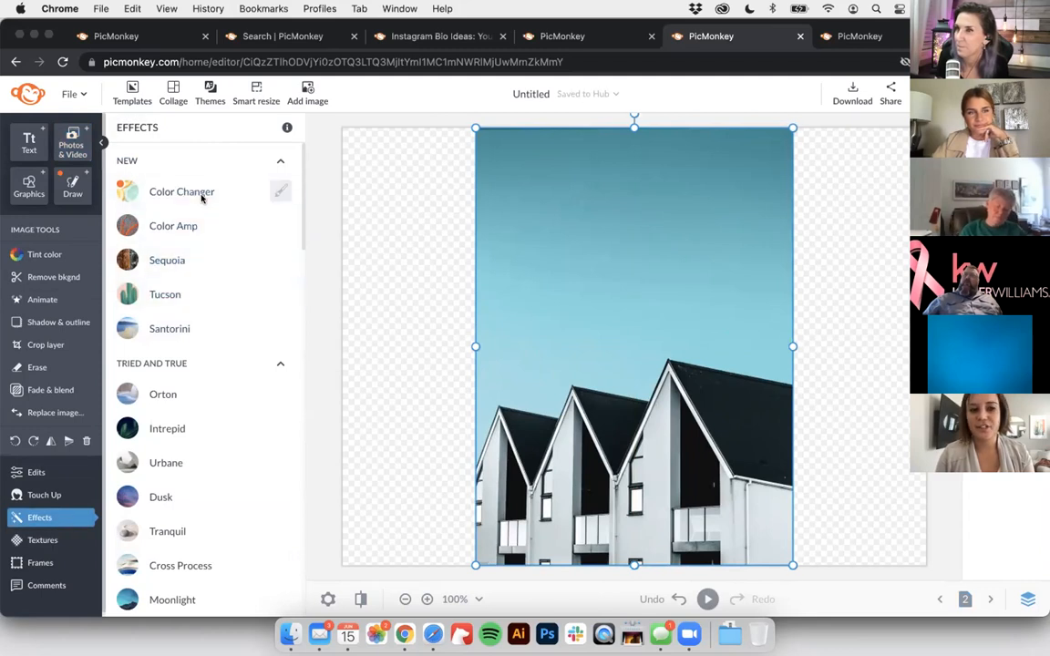
left_click(246, 281)
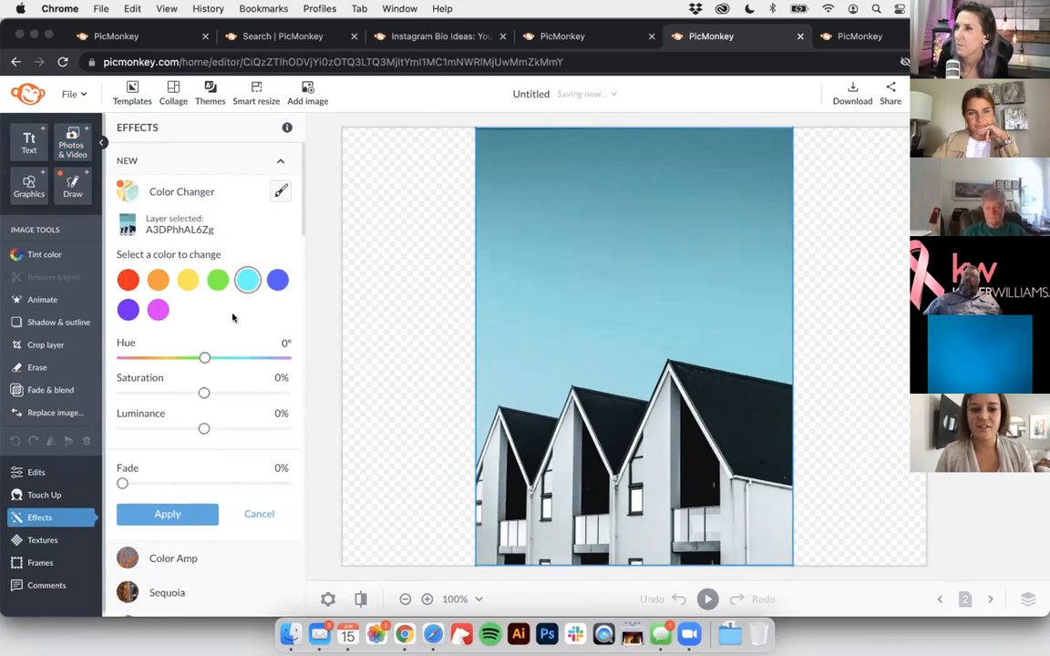
mouse_move(204, 357)
left_mouse_down()
mouse_move(176, 354)
mouse_move(221, 357)
left_mouse_up()
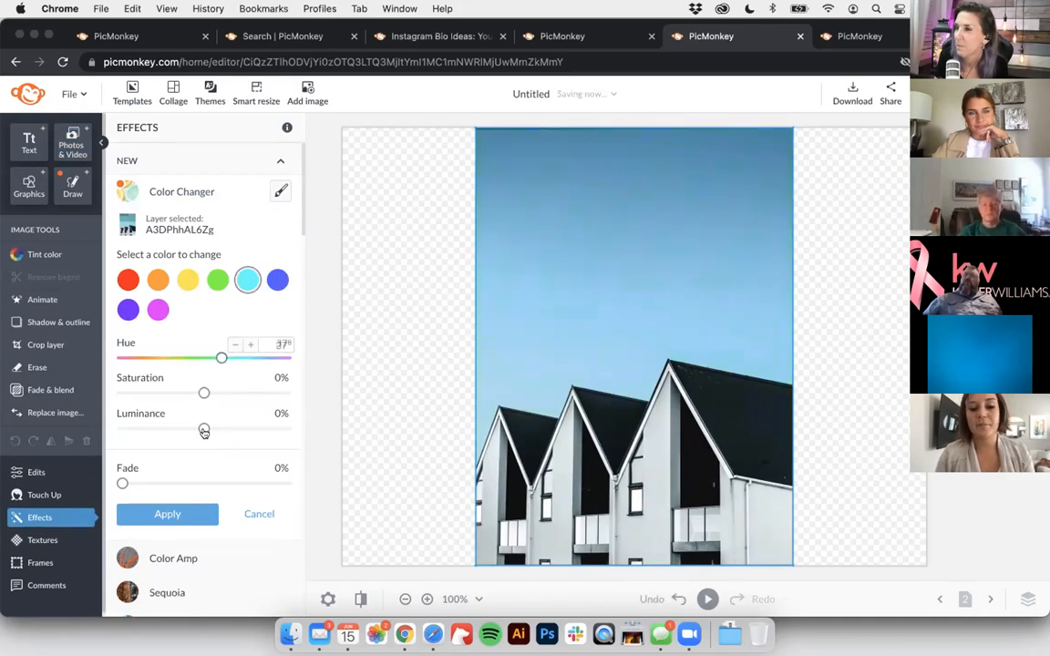
left_click_drag(204, 430, 221, 431)
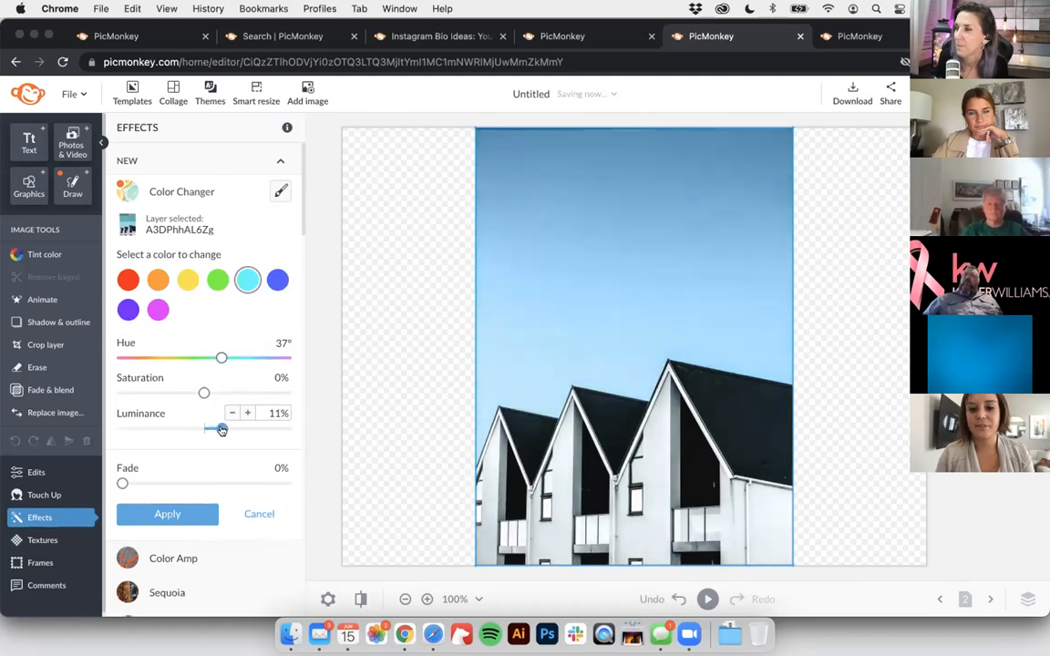
mouse_move(201, 392)
left_mouse_down()
mouse_move(192, 392)
mouse_move(213, 393)
left_mouse_up()
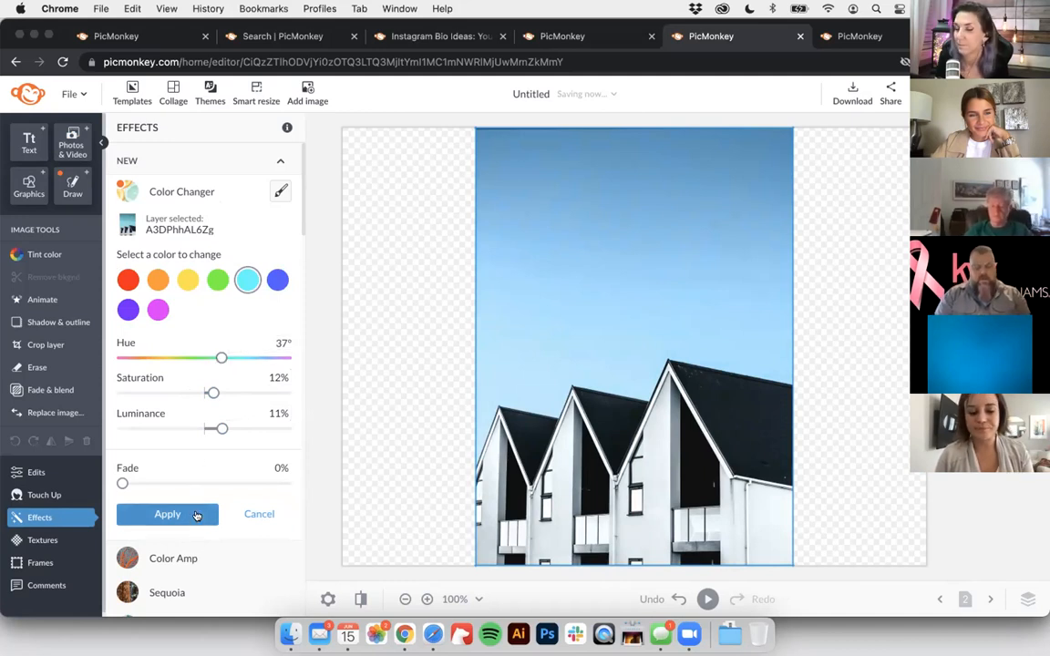
left_click_drag(212, 393, 160, 393)
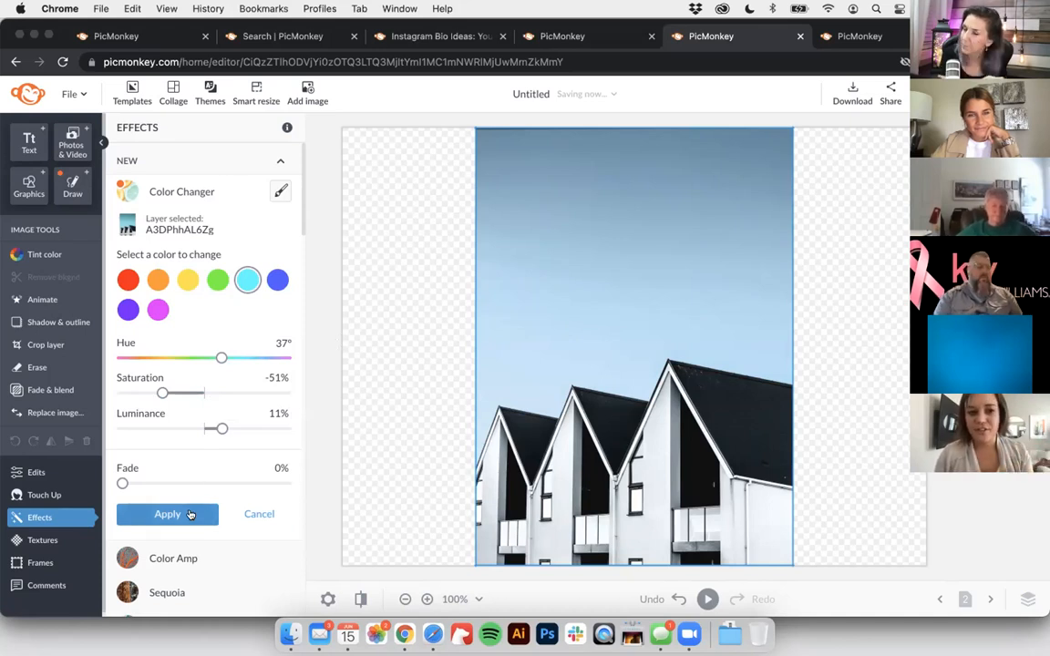
Step: Look over the basic and advanced edits available for the gabled-house photo
left_click(68, 471)
scroll(242, 289, "down", 2)
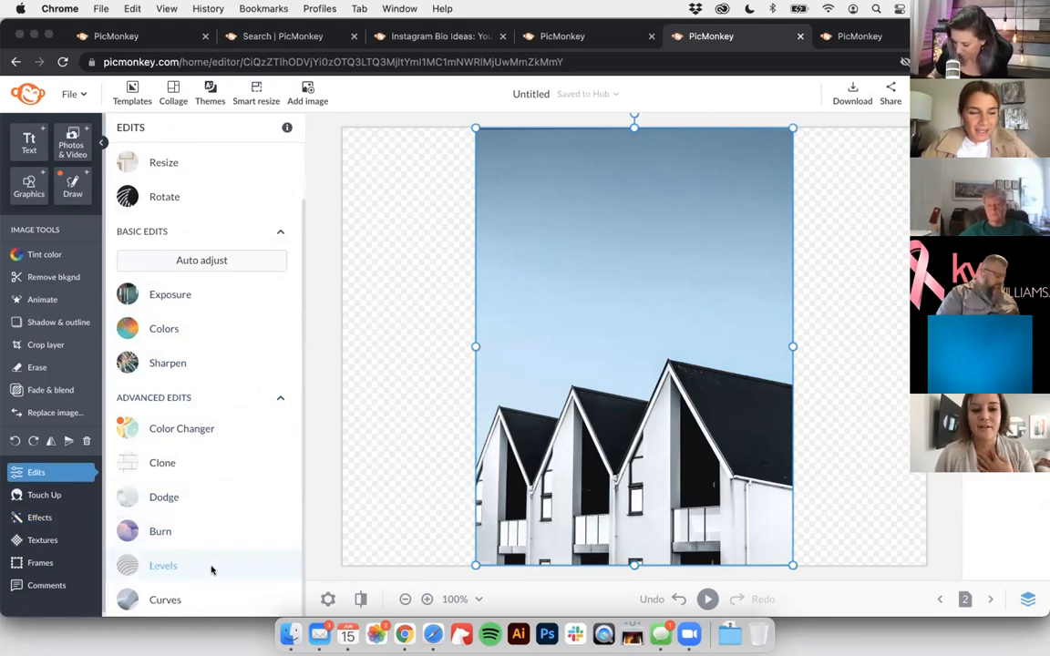
Step: Switch to the clone-lawn-before.jpg project, look through its edits, and show the available drawing brushes
left_click(861, 36)
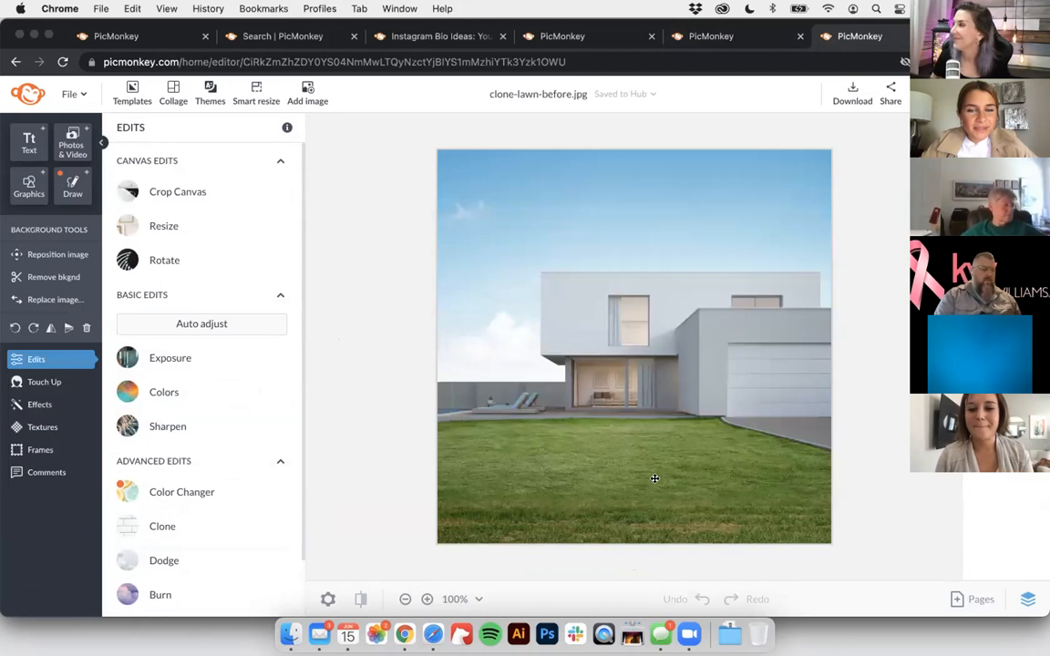
scroll(239, 472, "down", 2)
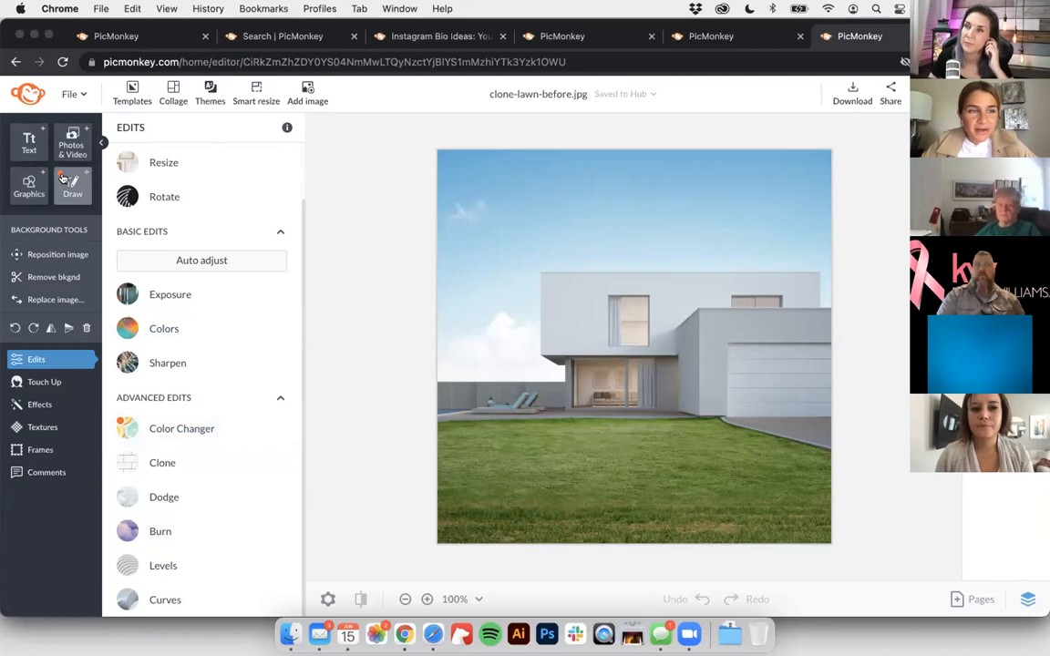
left_click(63, 177)
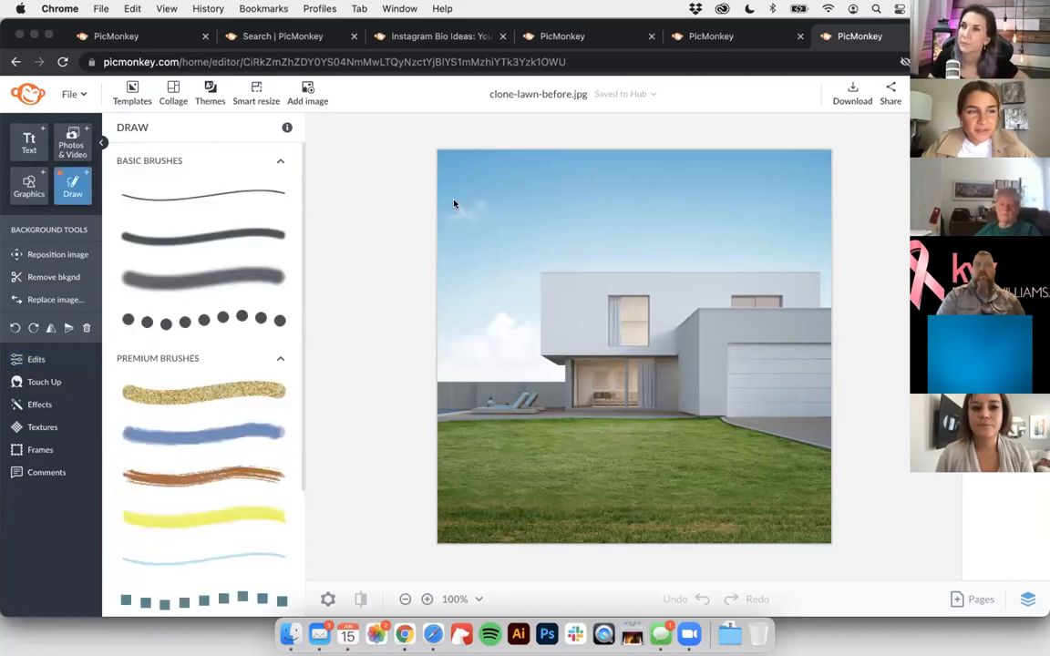
Step: Try a freehand pencil line in #d86868 across the sky above the house and discard it
left_click(260, 208)
left_click(246, 235)
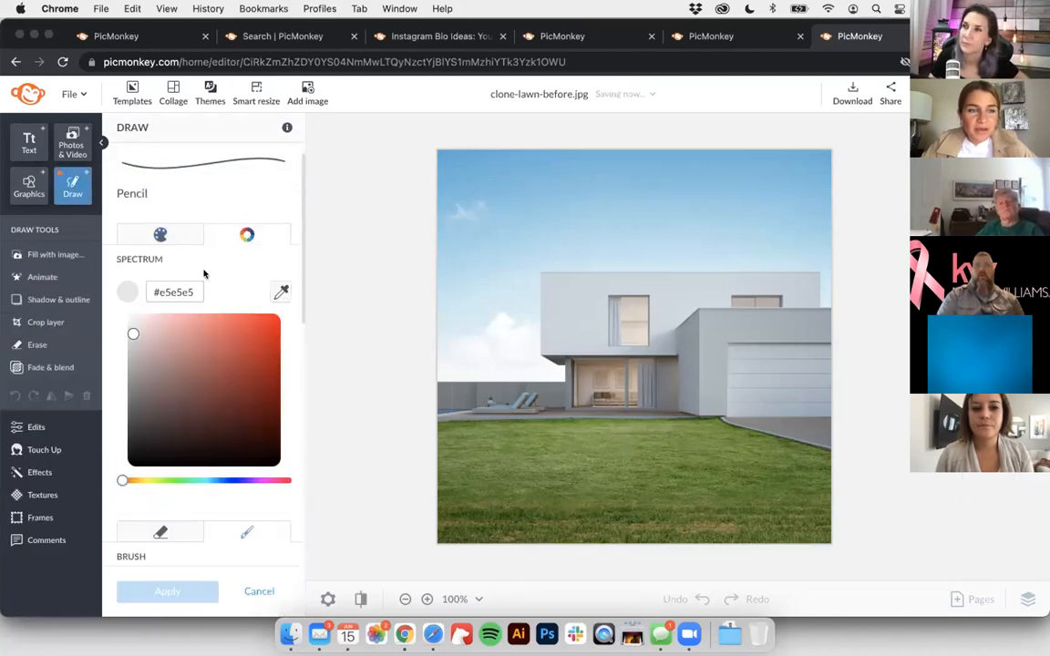
left_click_drag(187, 344, 206, 341)
mouse_move(487, 200)
left_mouse_down()
mouse_move(547, 218)
mouse_move(582, 271)
left_mouse_up()
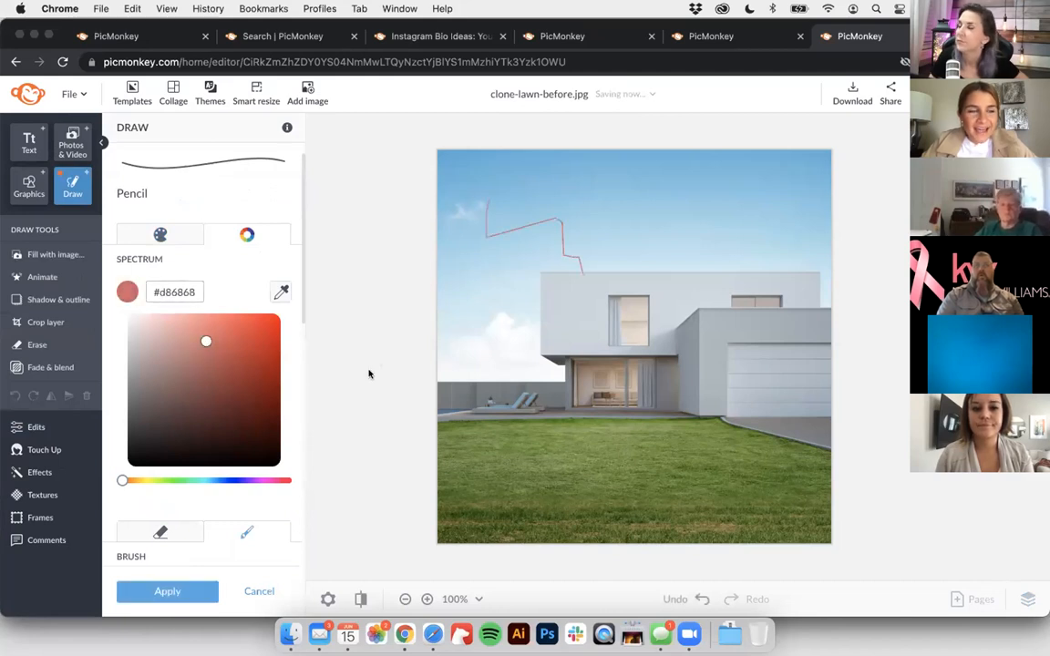
left_click(259, 592)
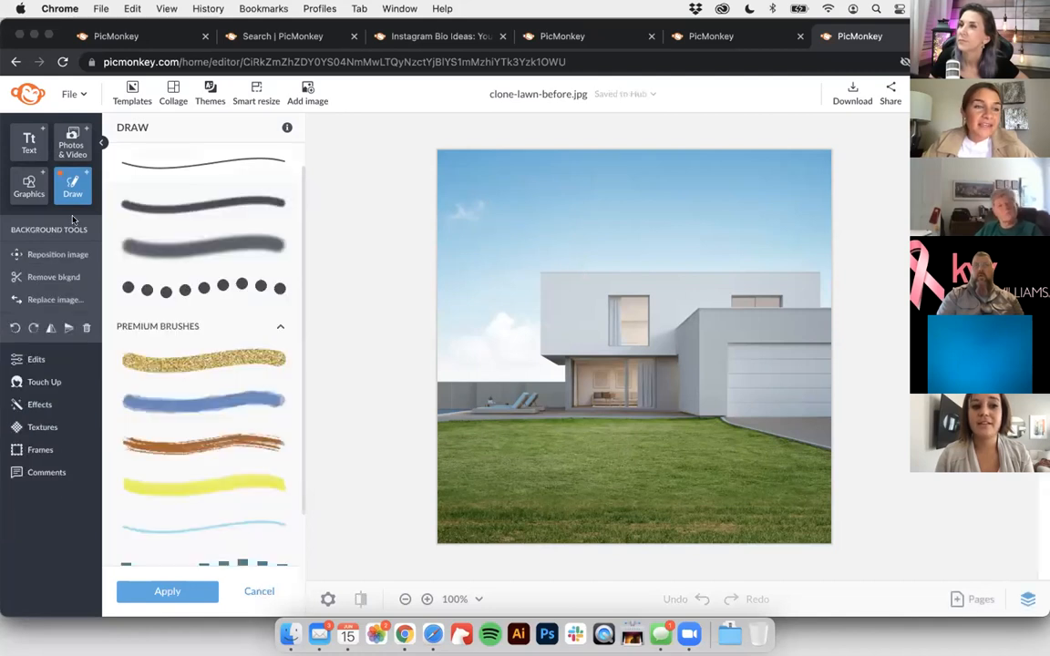
Step: Add a solid black circle from the Basic graphics over the house and open its color options
left_click(29, 189)
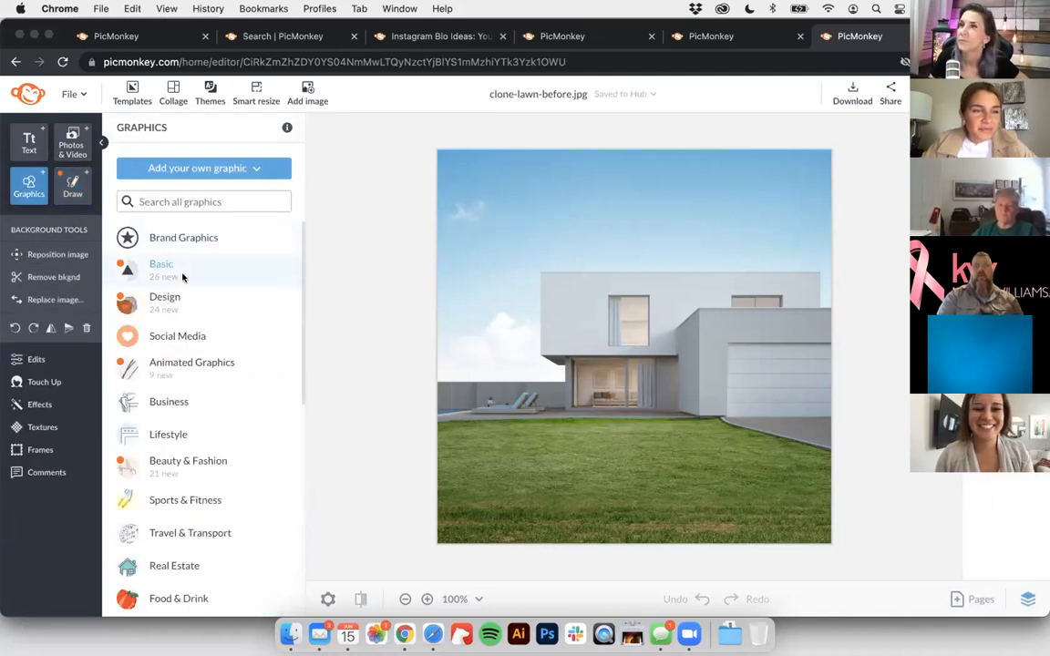
left_click(182, 277)
left_click(205, 244)
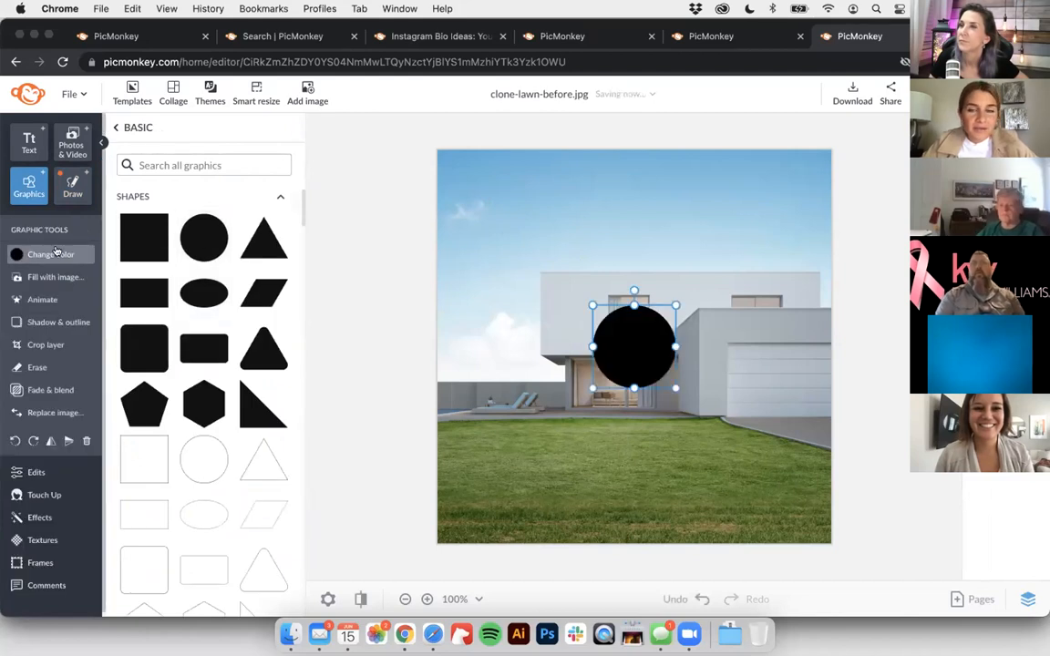
left_click(55, 254)
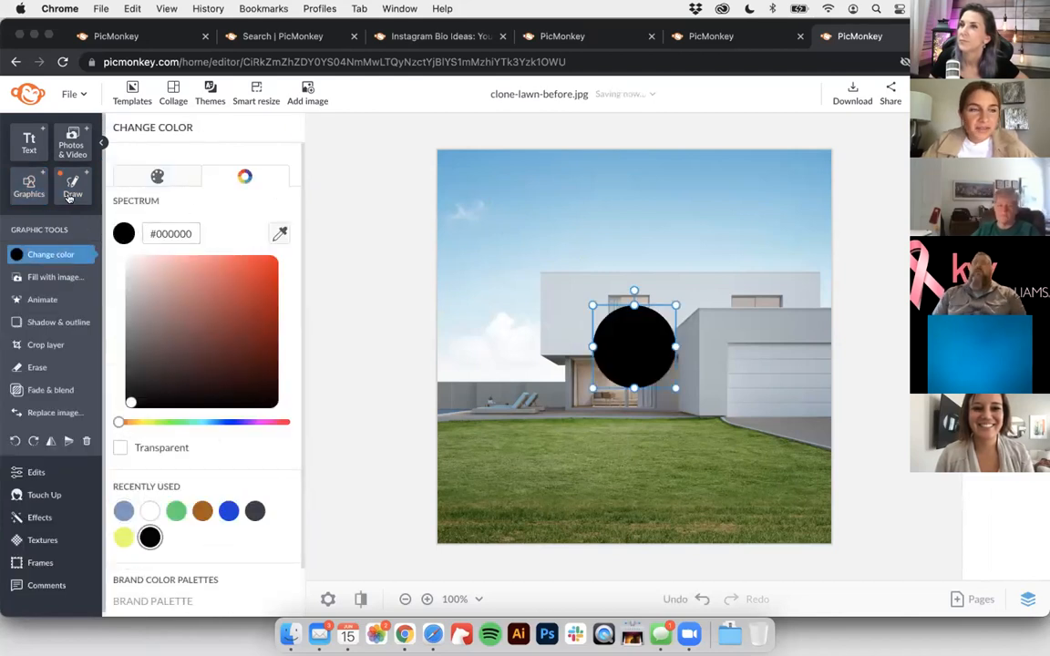
Step: Add a hand gesture graphic with a curved arrow from the Business screen gestures on top of the circle
left_click(28, 187)
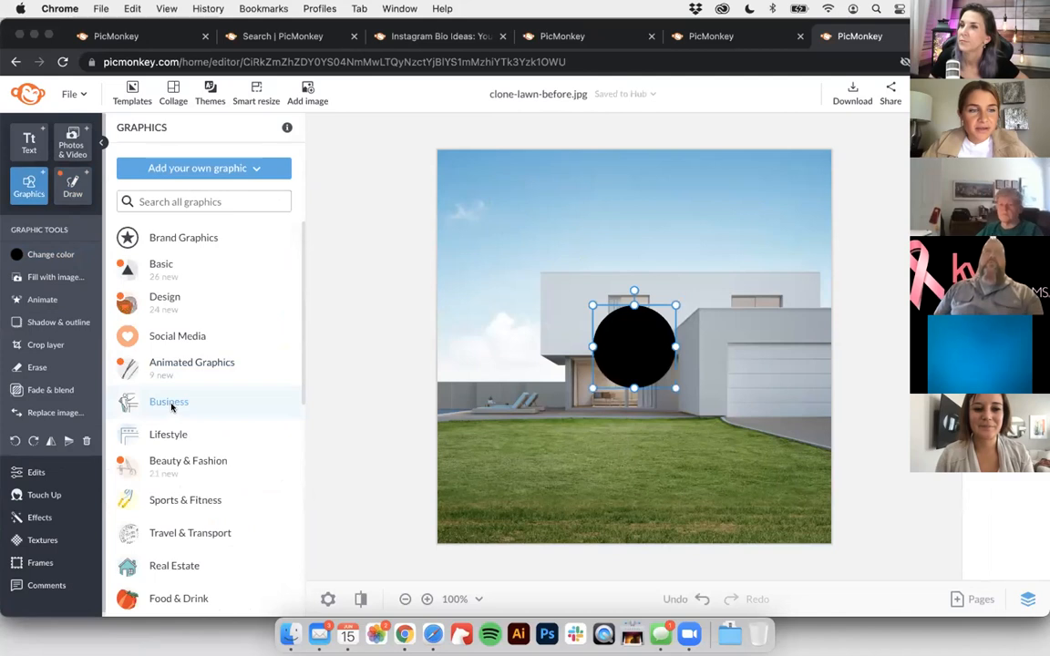
left_click(170, 404)
scroll(217, 406, "down", 10)
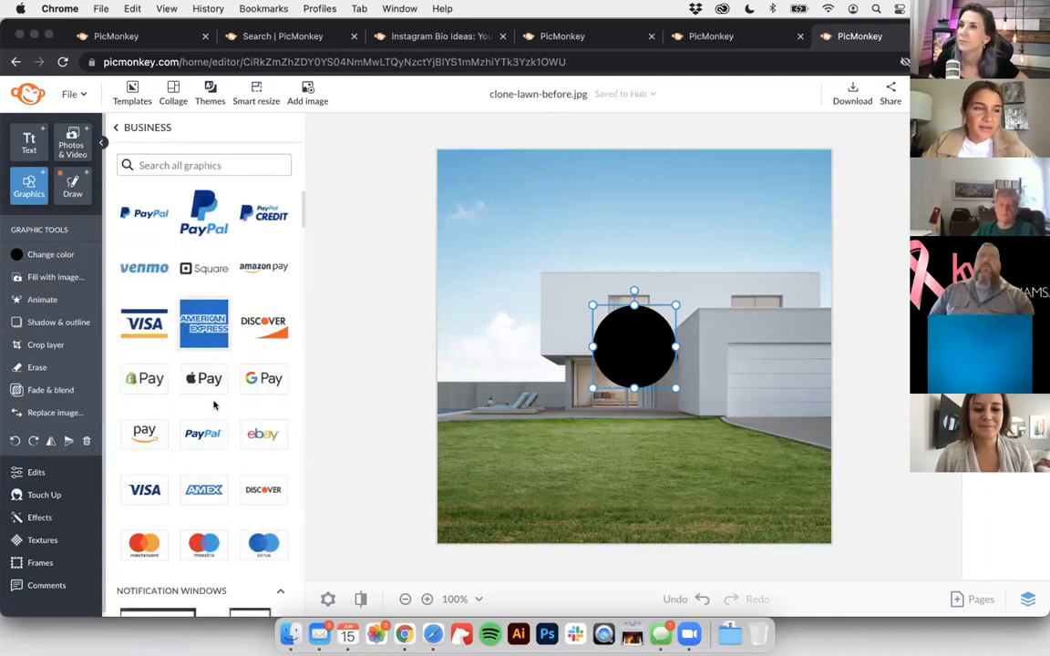
scroll(220, 416, "down", 10)
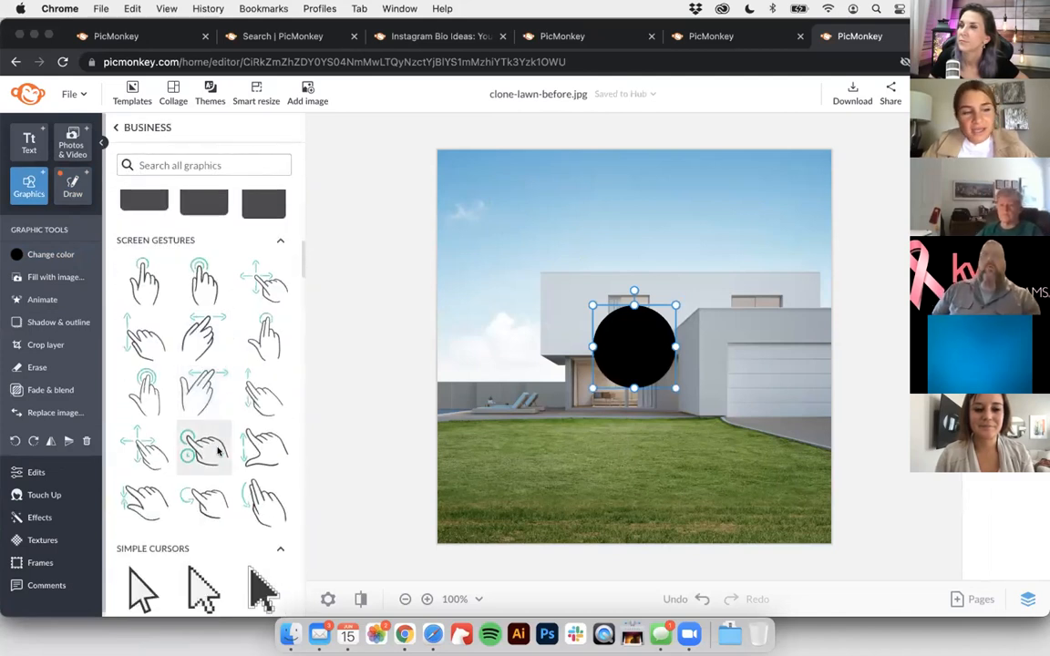
left_click(208, 311)
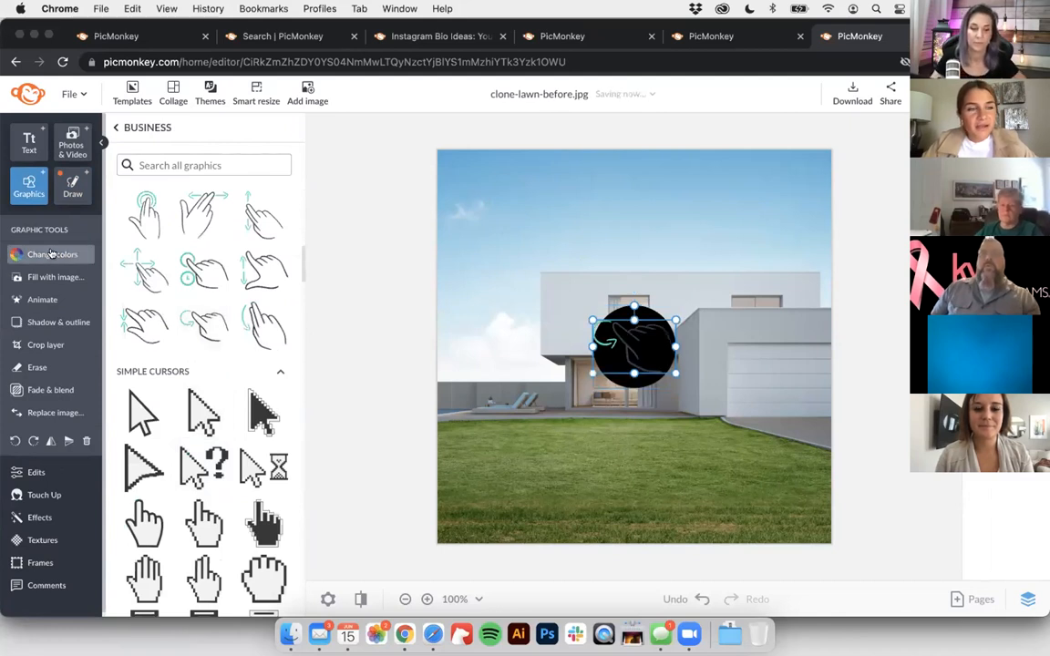
Step: Recolor the hand outline to #1b38dc and the curved arrow to a light blue sampled from the sky
left_click(52, 254)
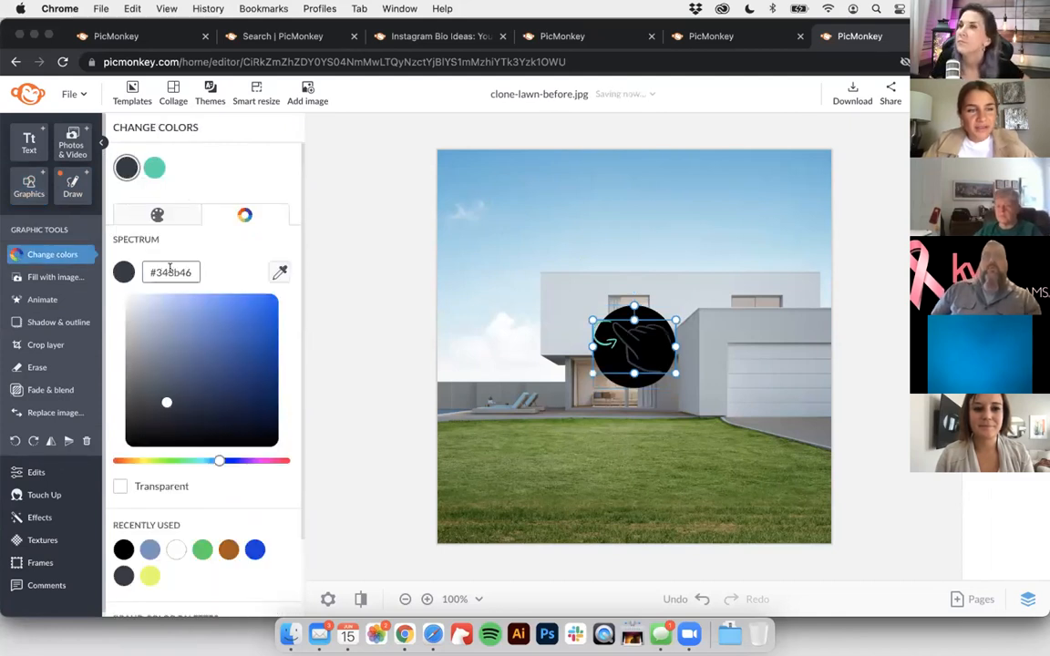
left_click(254, 548)
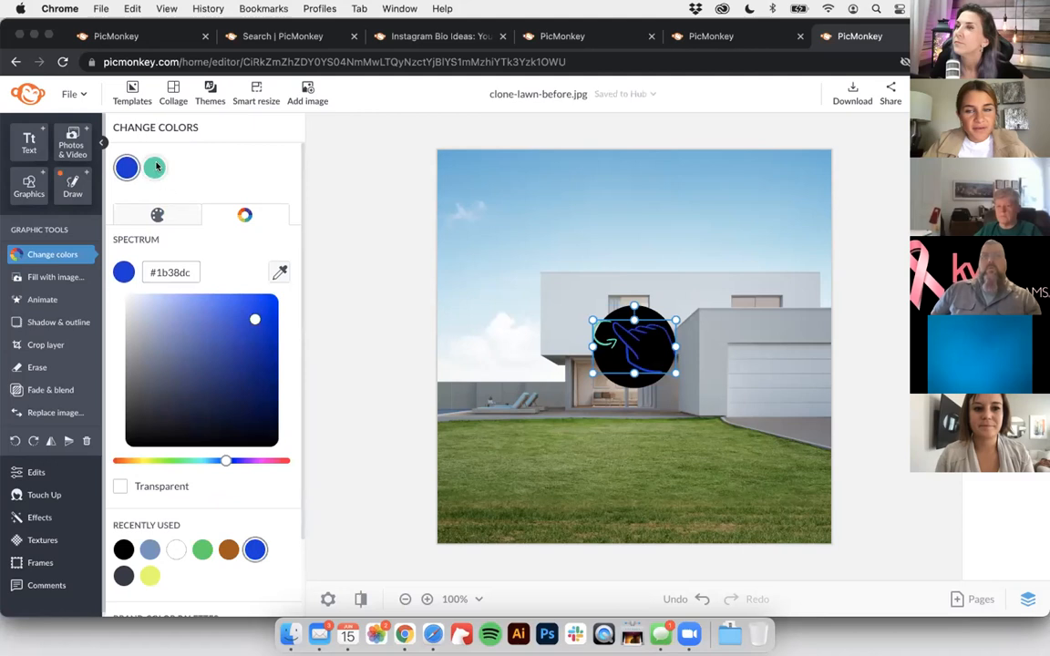
left_click(155, 167)
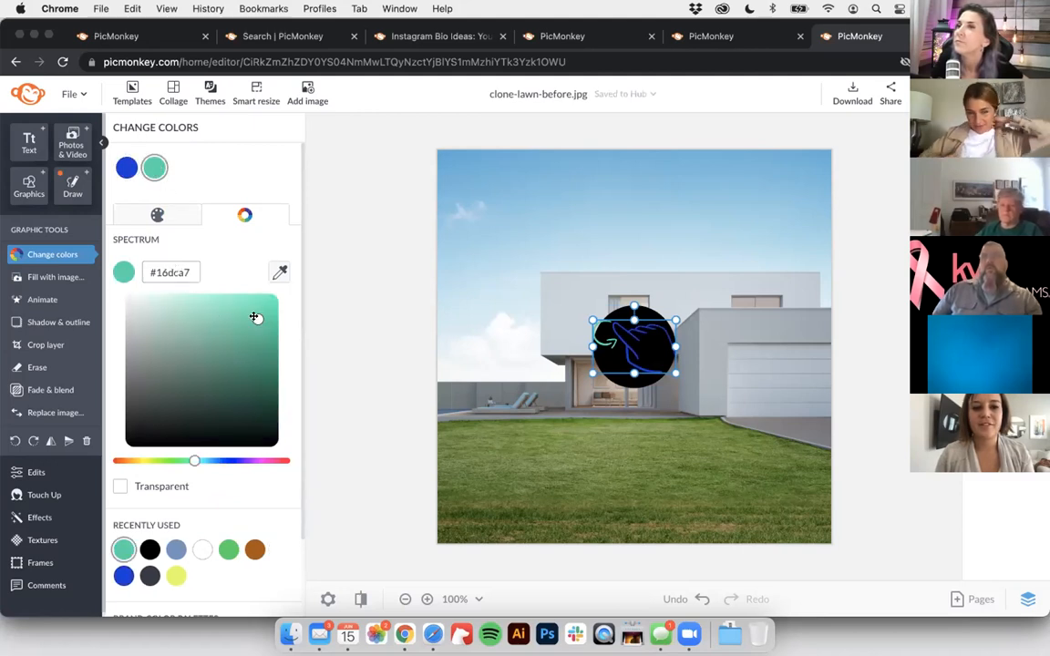
left_click(279, 273)
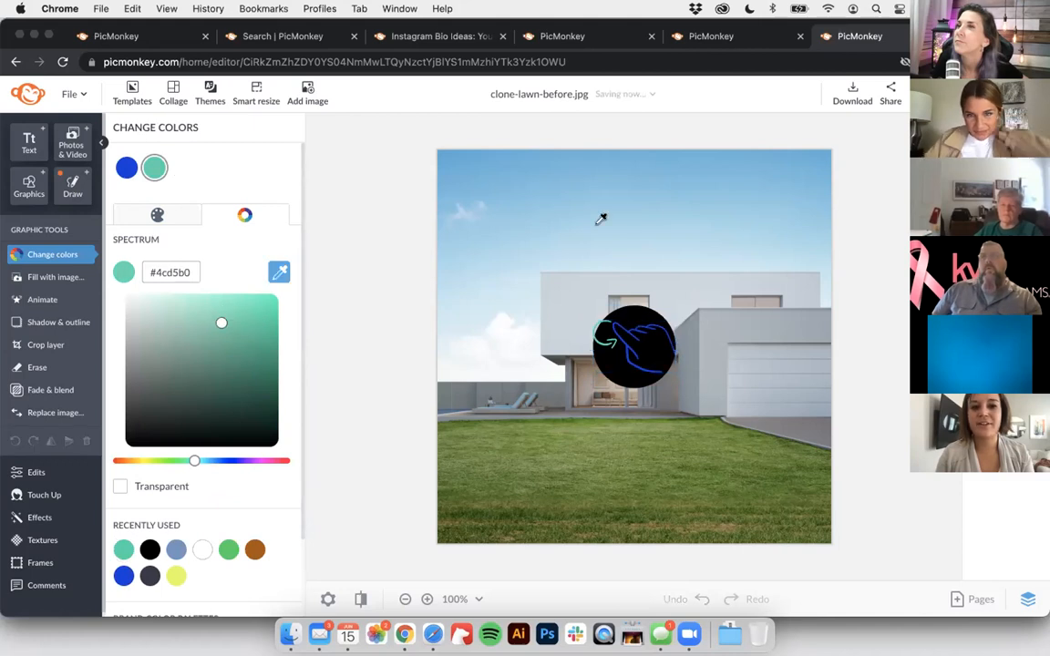
left_click(547, 207)
Step: Try a different hue for the curved arrow and remove the added graphics from the photo
left_click(158, 214)
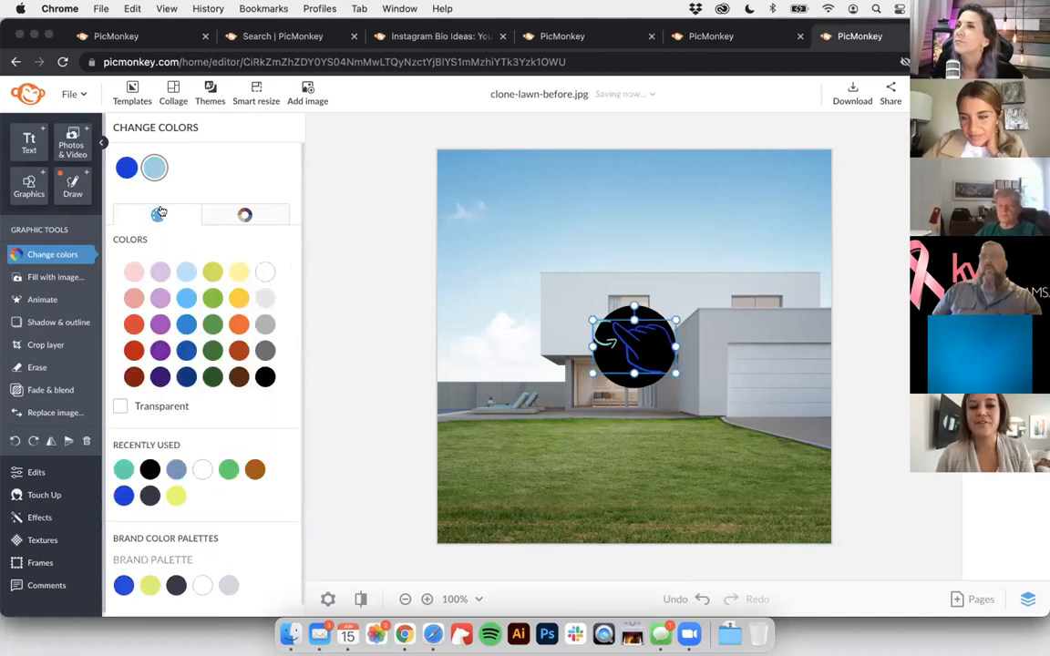
left_click(239, 216)
left_click_drag(197, 462, 175, 461)
key("Delete")
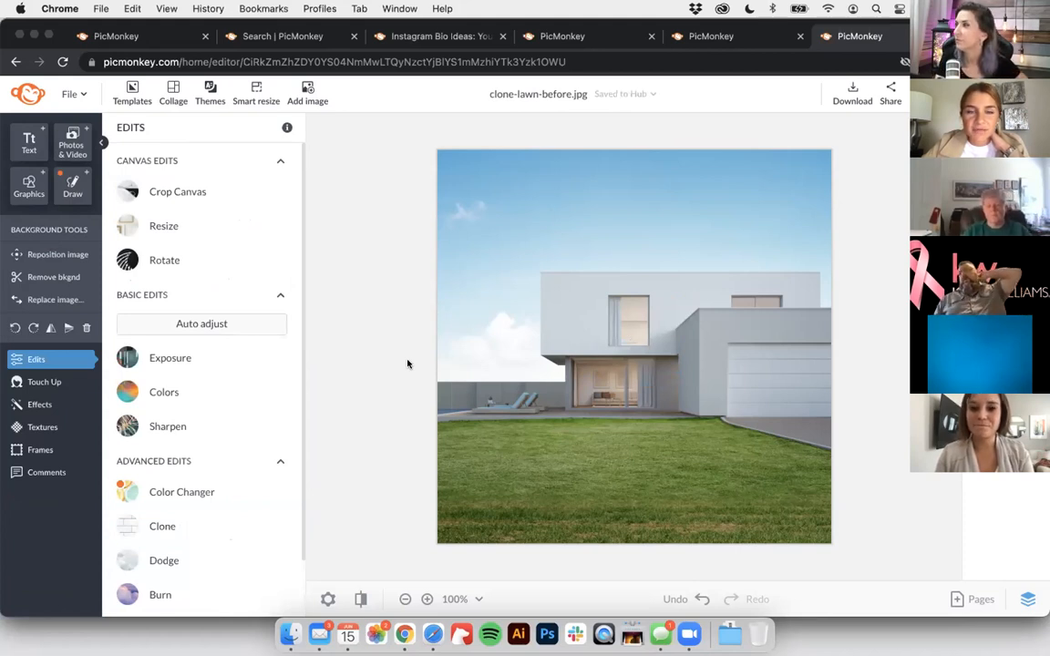
Step: Look at the other open design with the row of houses, return to clone-lawn-before.jpg and show it full screen
left_click(672, 34)
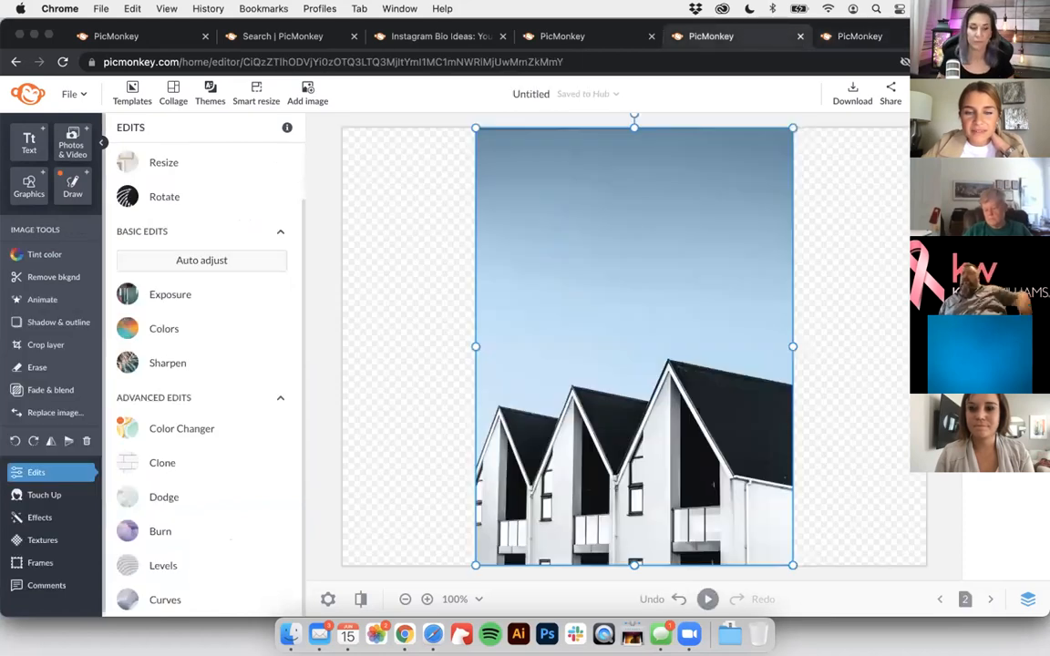
left_click(848, 35)
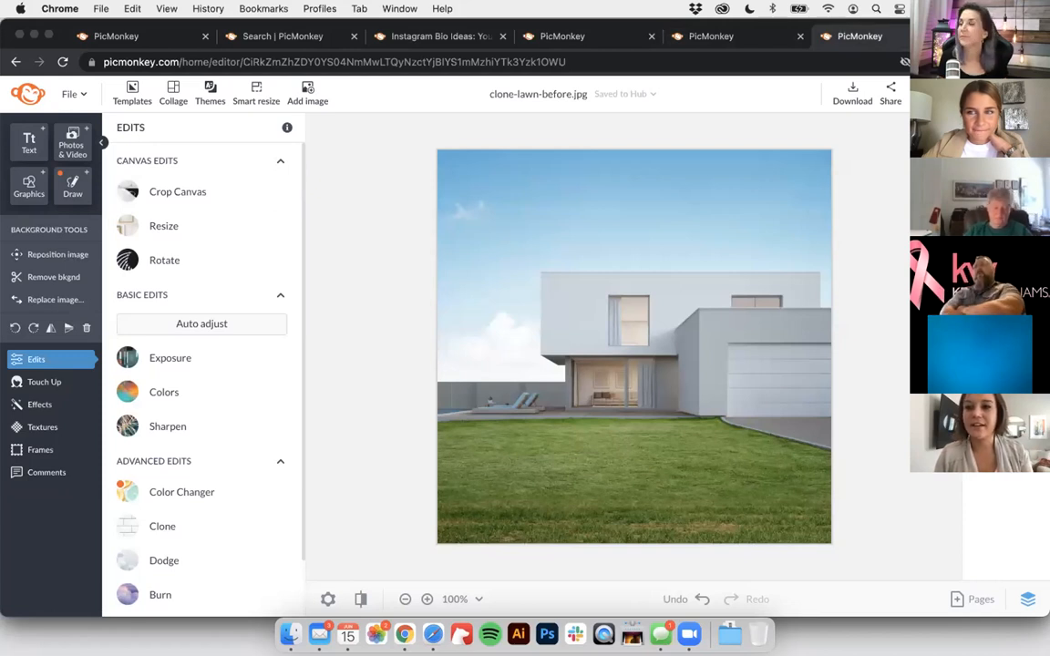
left_click(48, 36)
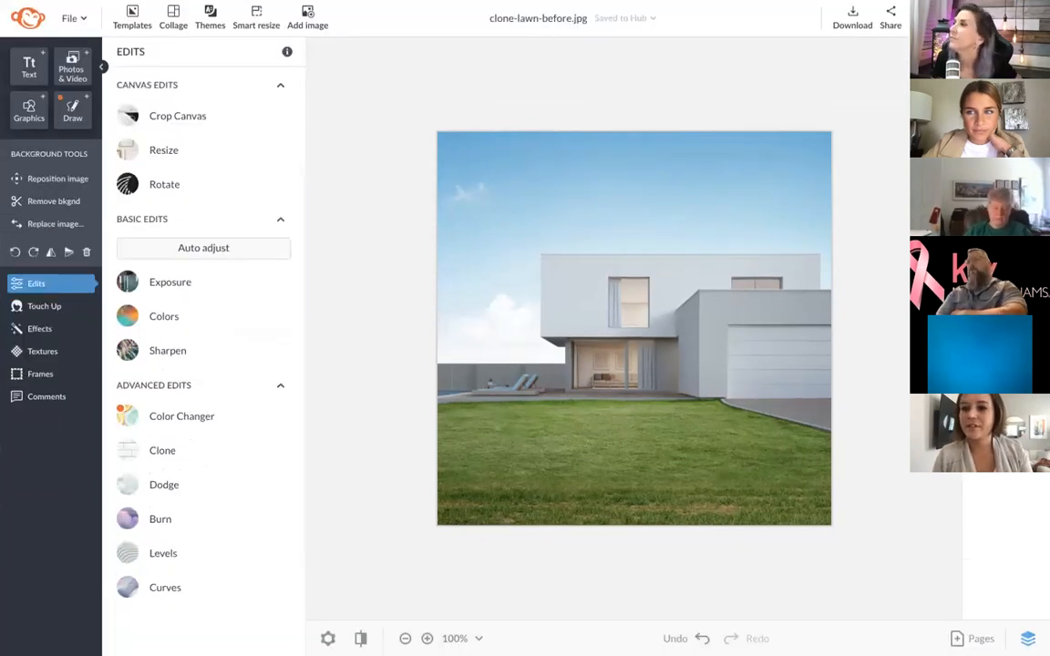
Step: Try moving the house photo downward on its canvas as a separate layer and undo the move
left_click(654, 283)
left_click_drag(653, 284, 677, 368)
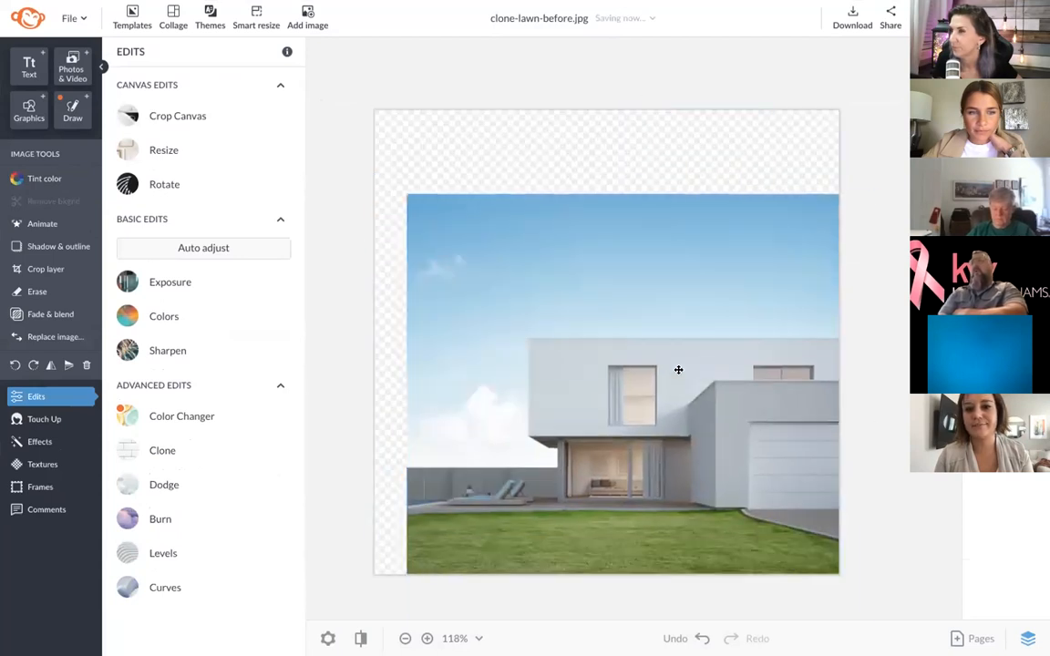
left_click(701, 638)
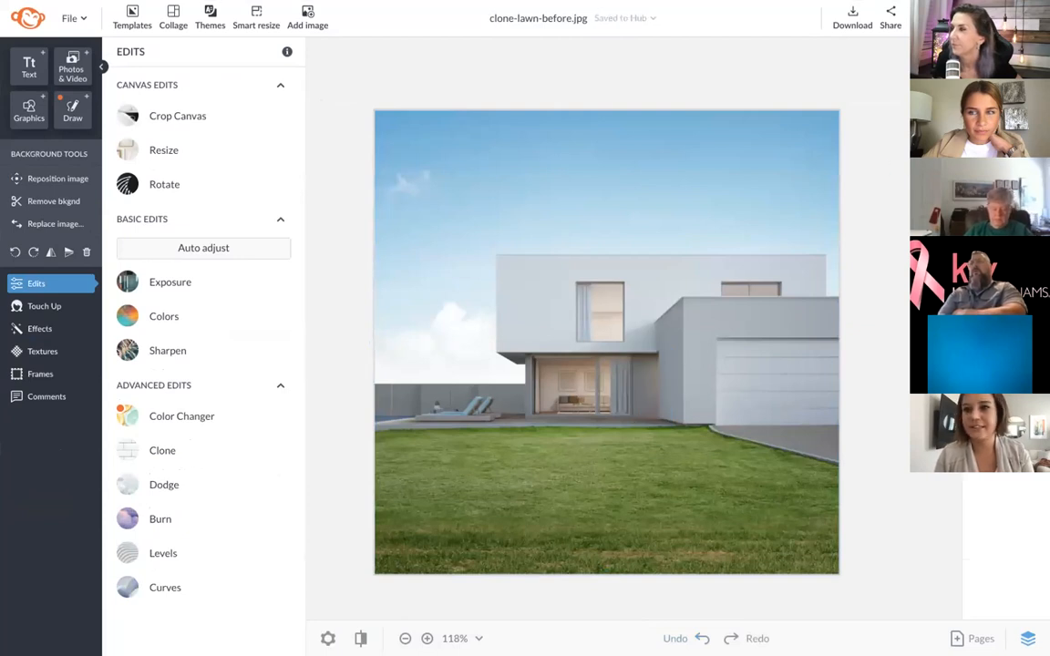
Step: Turn the house photo into an editable image layer and remove its background
left_click(603, 267)
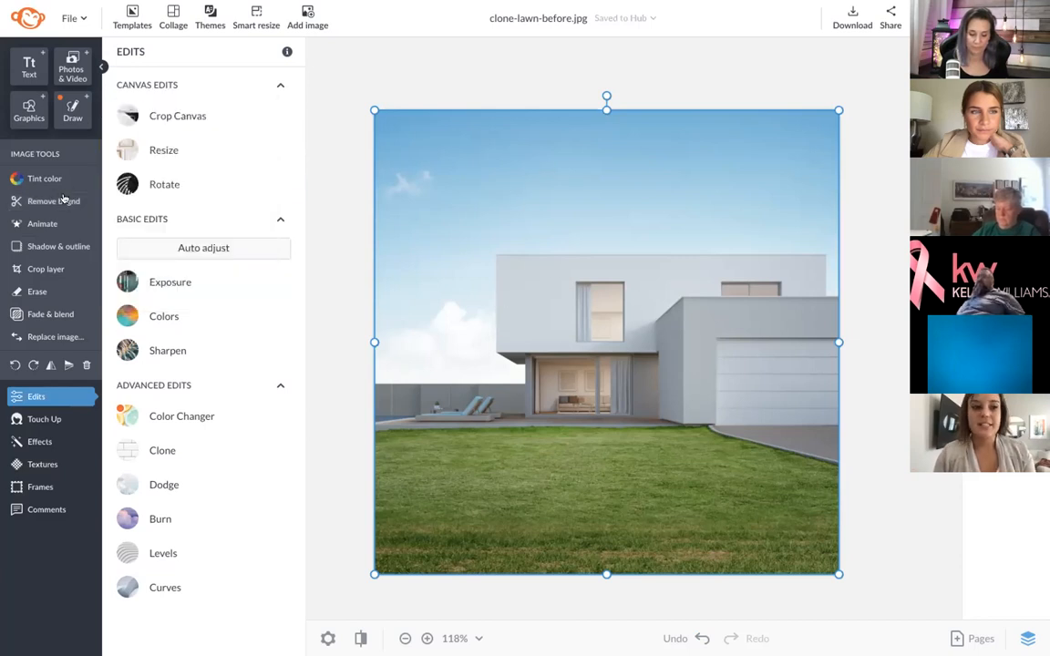
mouse_move(64, 201)
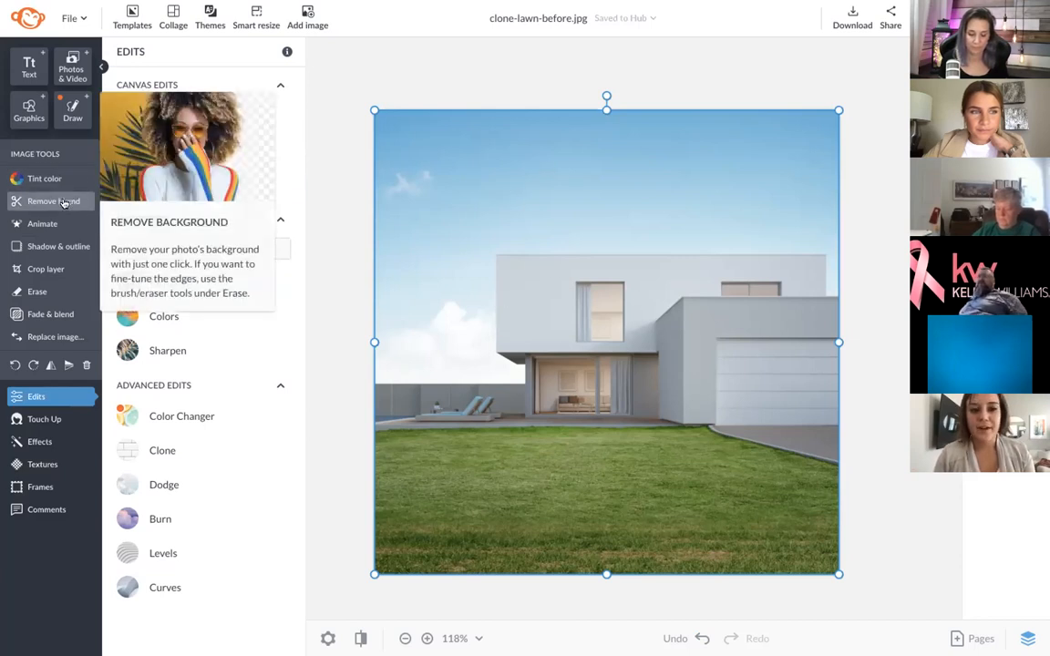
left_click(64, 203)
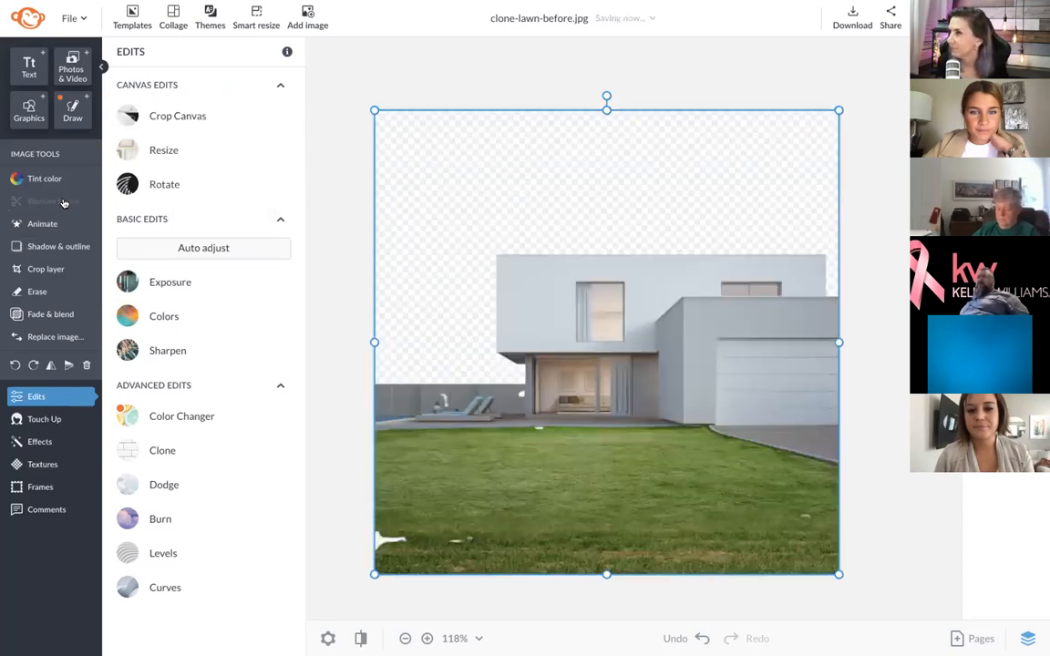
left_click_drag(597, 378, 612, 372)
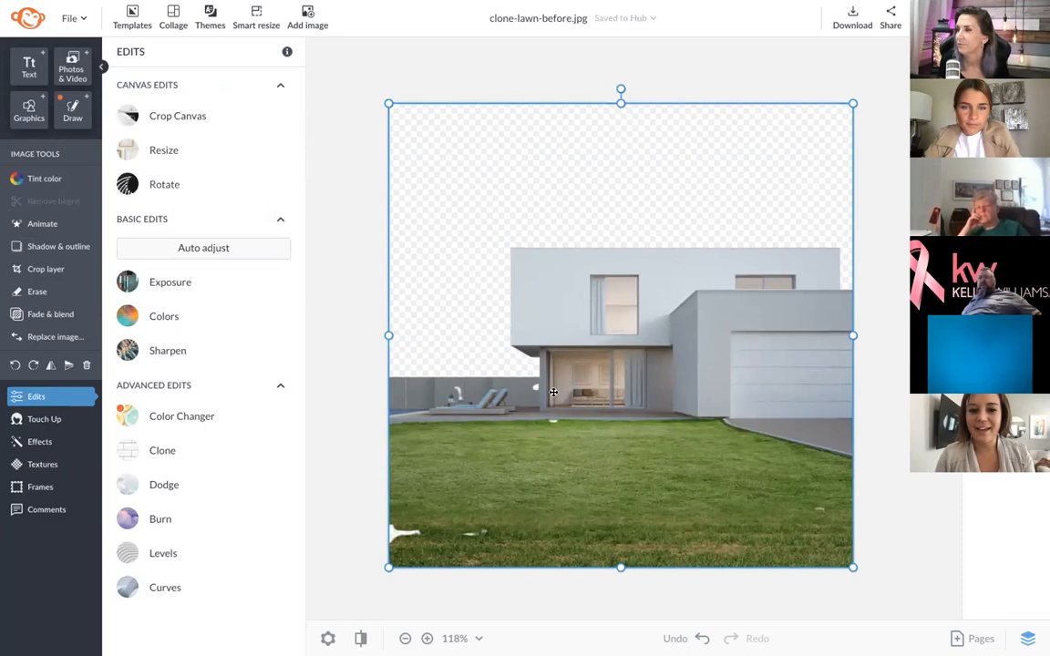
Step: Restore the missing patches in the lawn and beside the terrace with the Erase tool's square restore brush at size 100
scroll(554, 392, "up", 5)
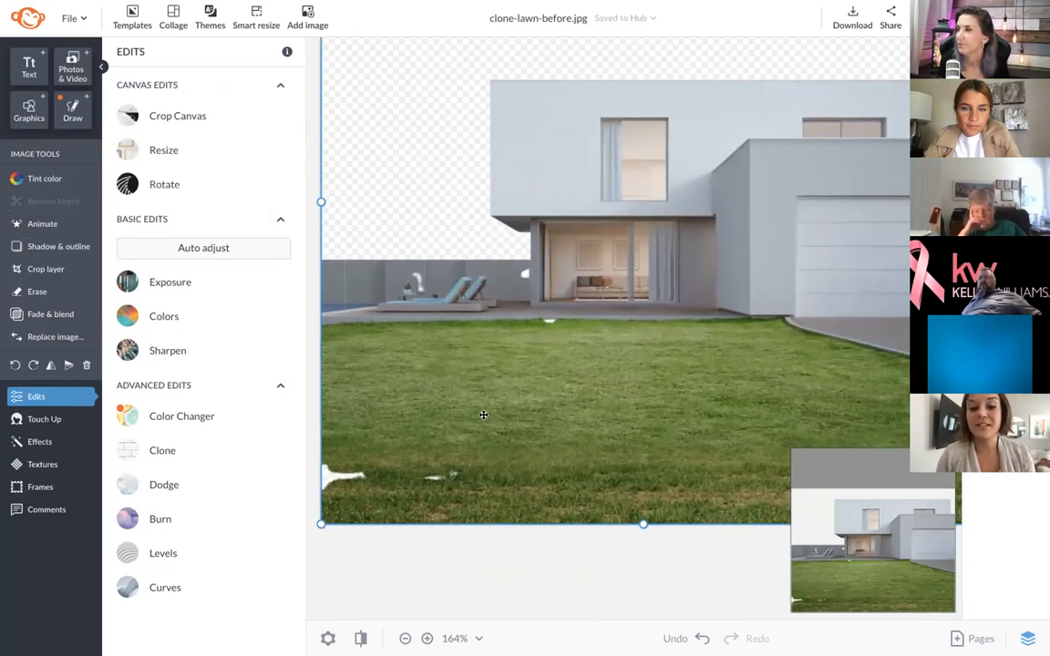
left_click(38, 292)
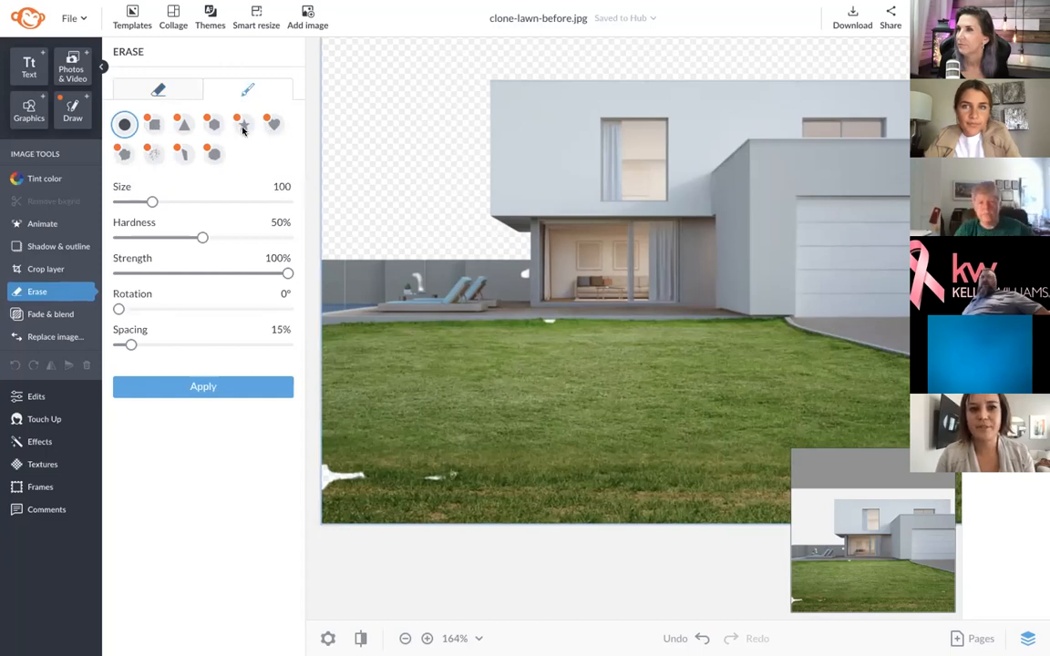
left_click(154, 124)
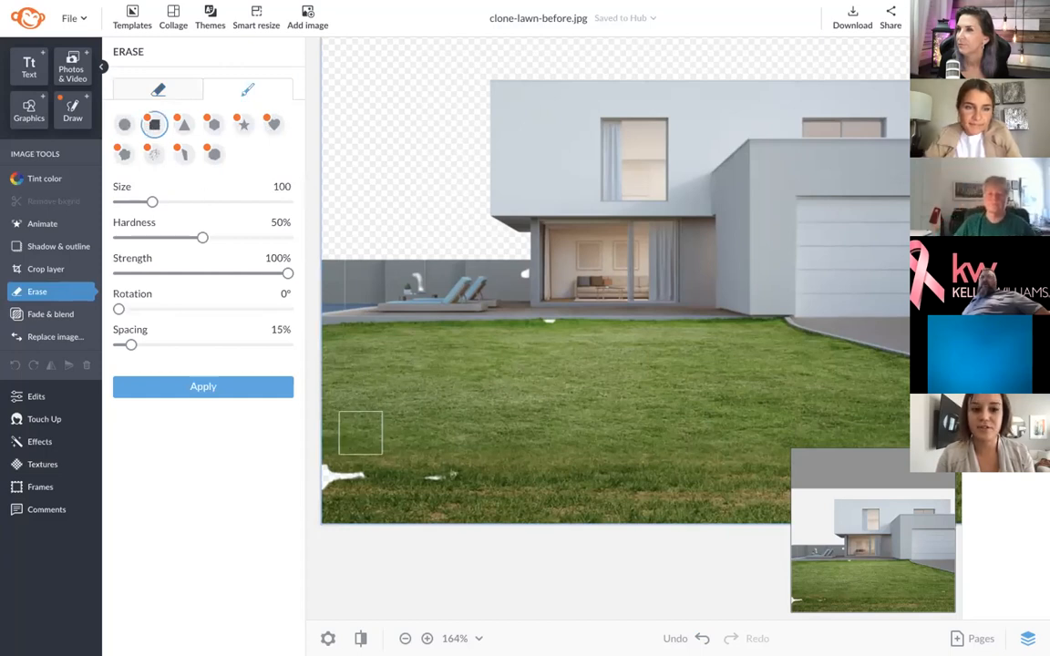
mouse_move(342, 436)
left_mouse_down()
mouse_move(341, 469)
mouse_move(436, 480)
mouse_move(494, 471)
left_mouse_up()
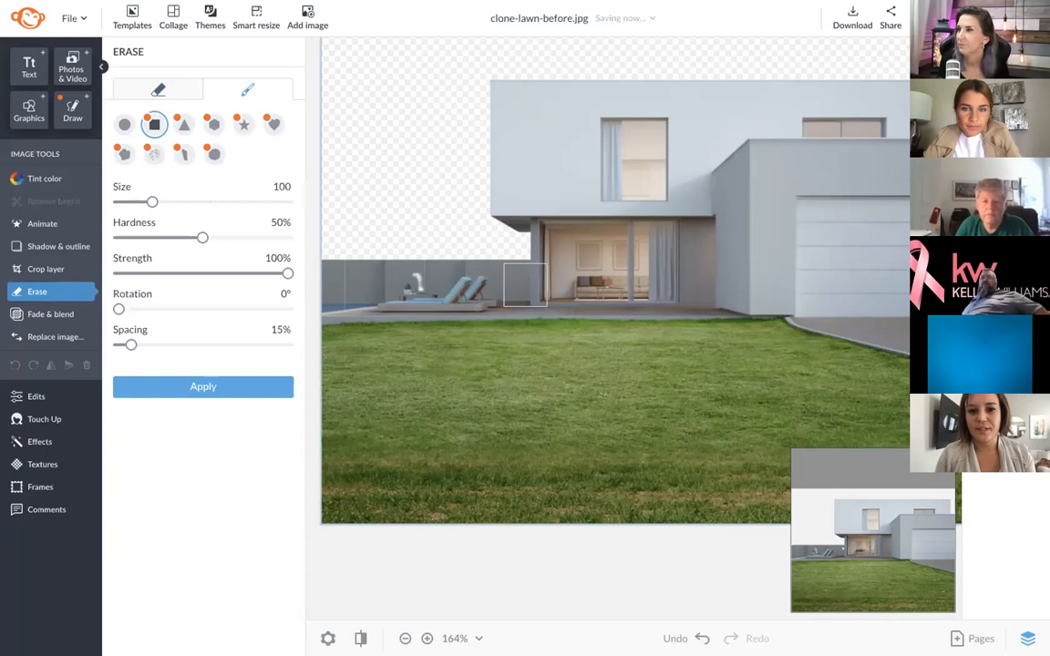
Step: Restore the missing area around the potted plant and lounge chairs with the square restore brush
scroll(633, 374, "right", 5)
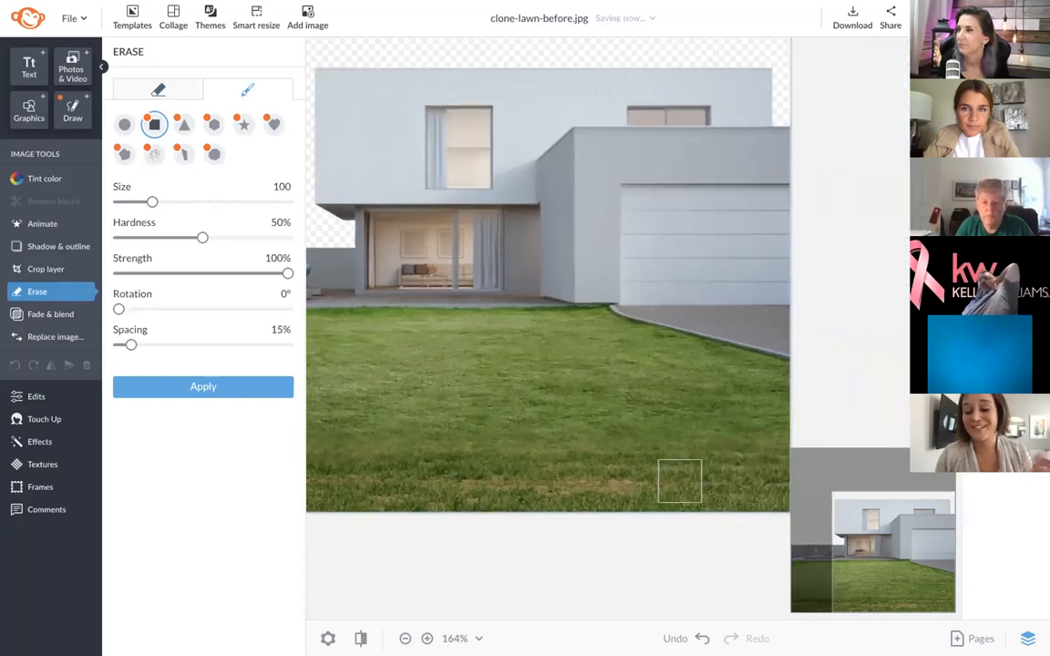
scroll(649, 483, "down", 3)
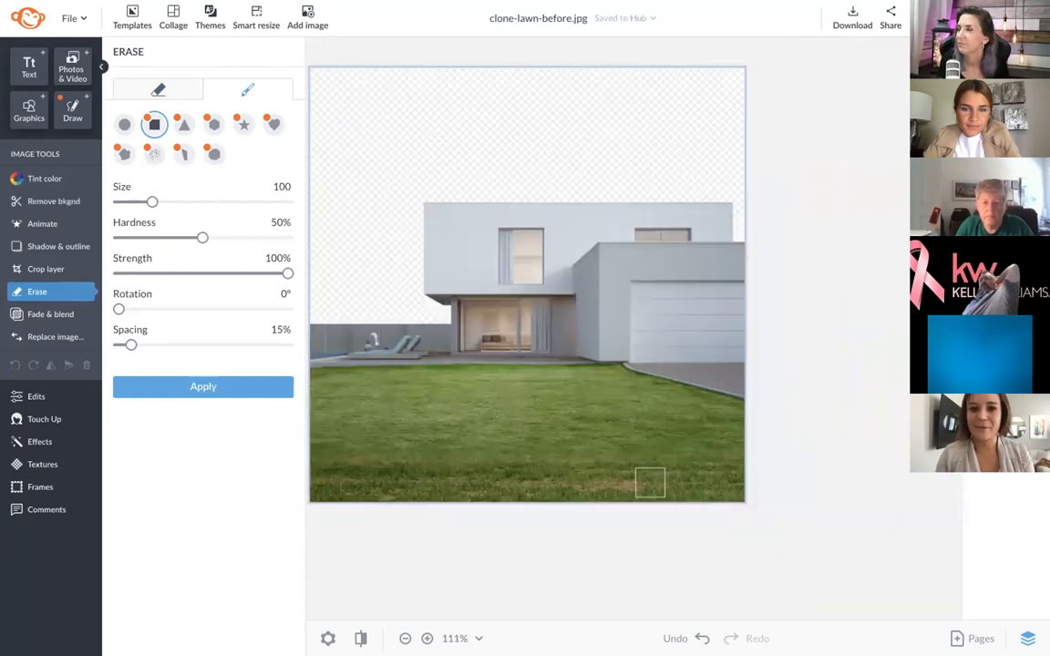
scroll(650, 483, "left", 2)
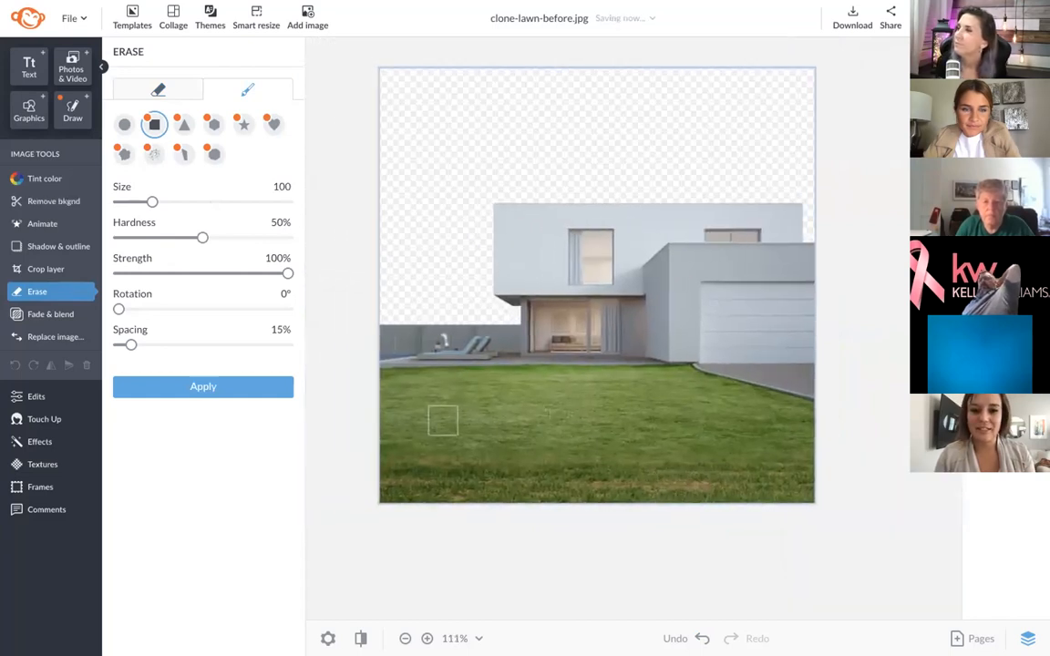
left_click(173, 93)
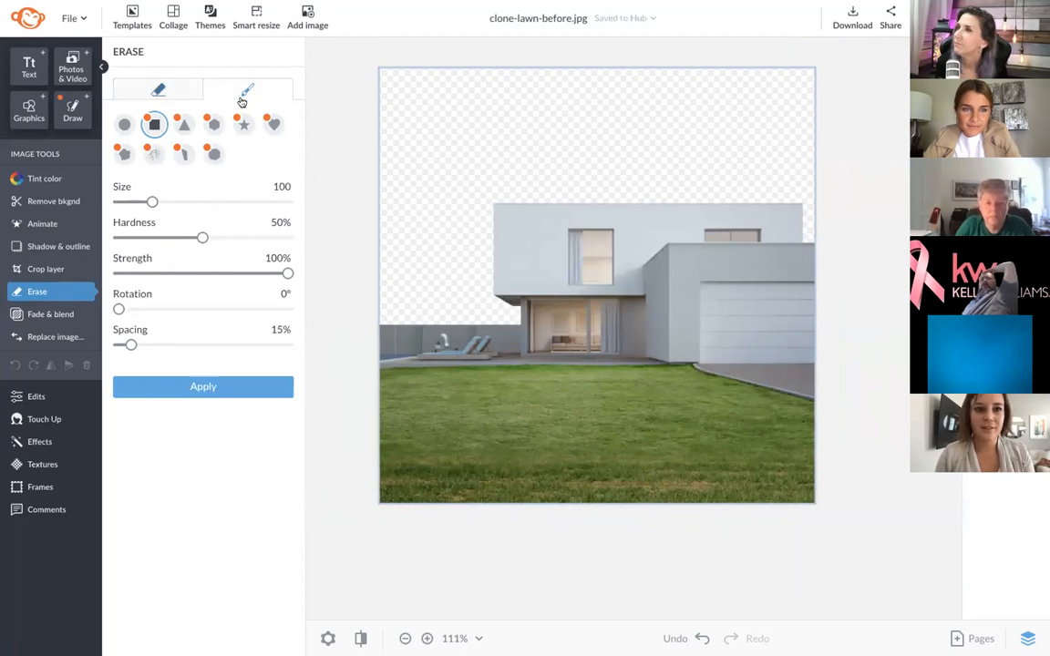
left_click(441, 332)
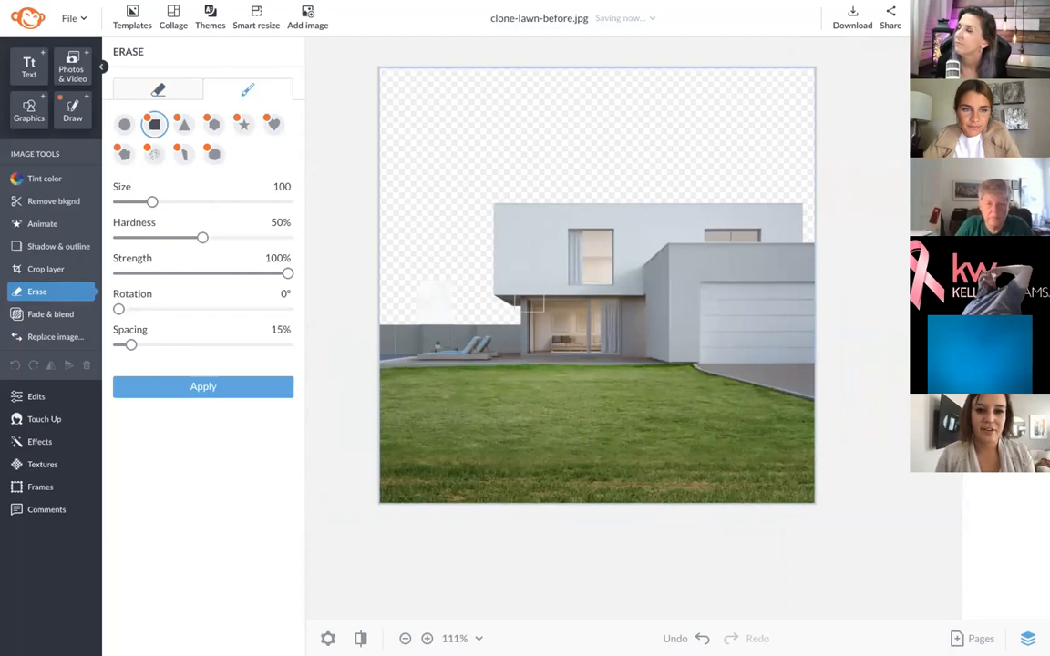
scroll(529, 301, "up", 10)
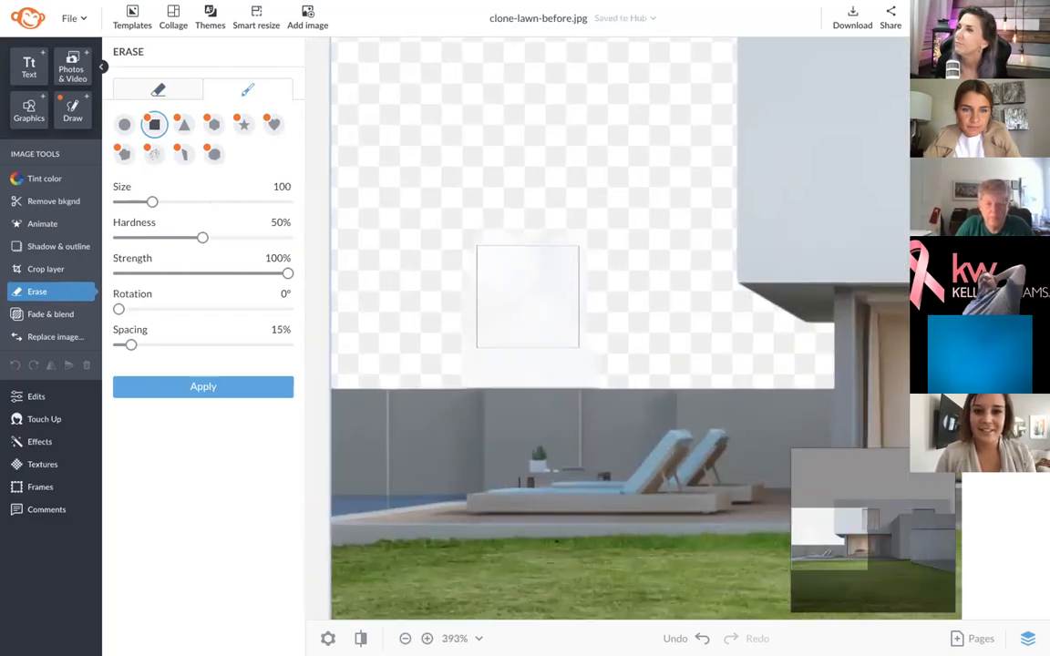
Step: Erase the leftover sky patch above the garden wall with the square eraser at size 100 and 100% hardness
left_click(164, 91)
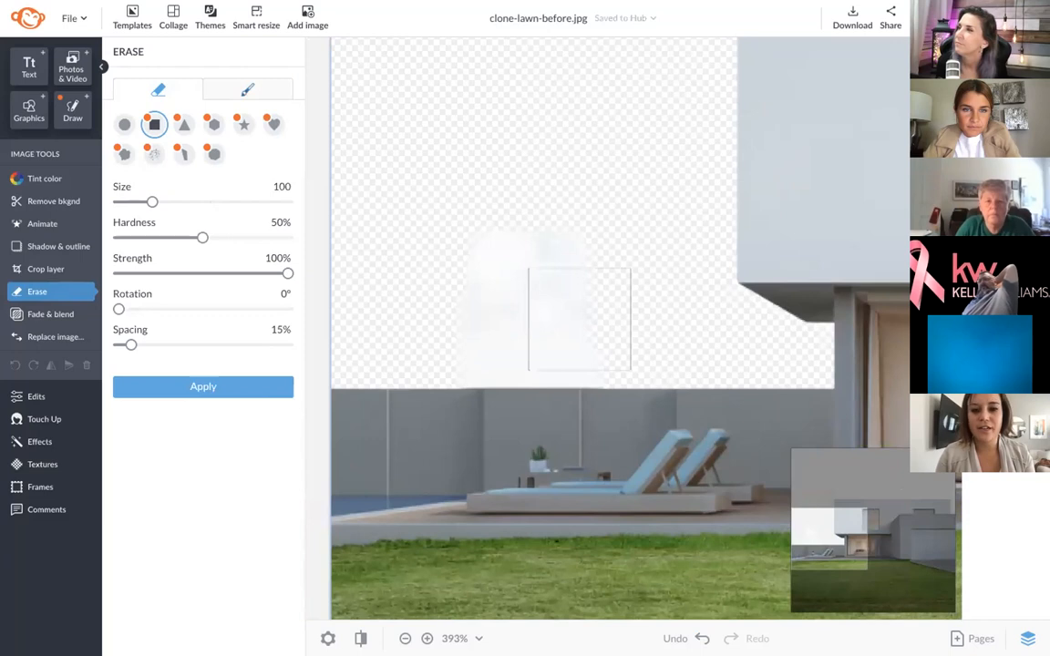
left_click(568, 335)
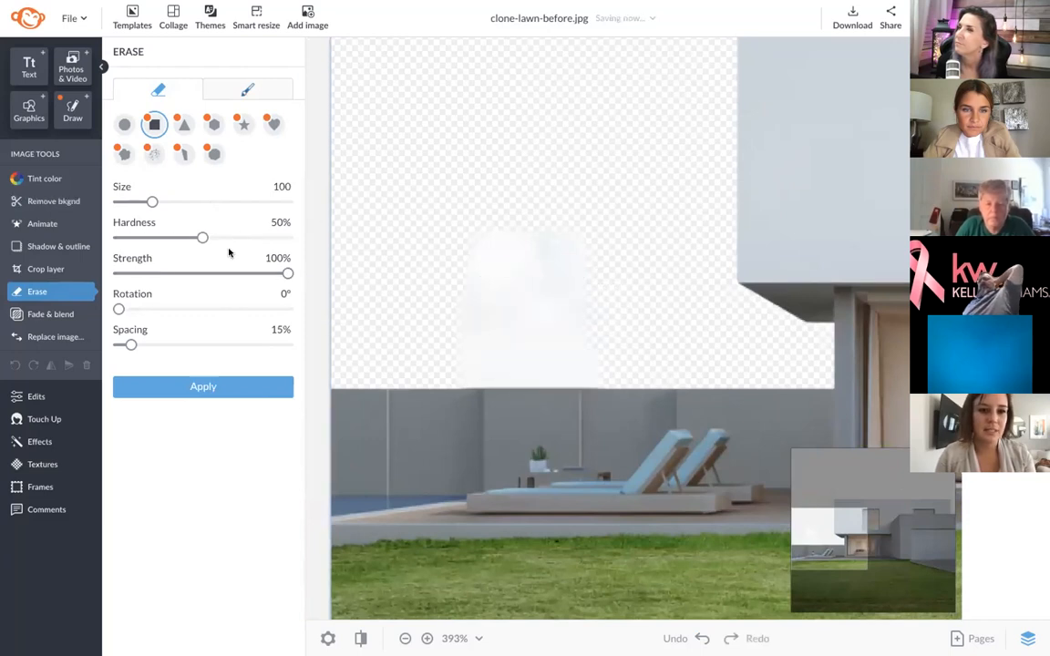
left_click_drag(266, 236, 290, 237)
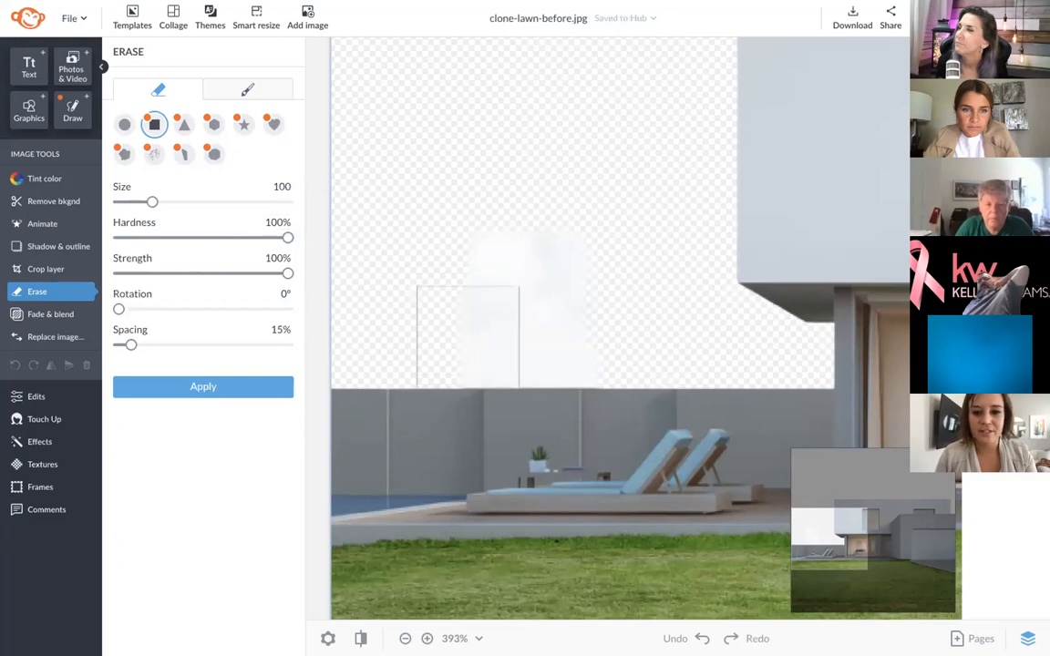
left_click(468, 335)
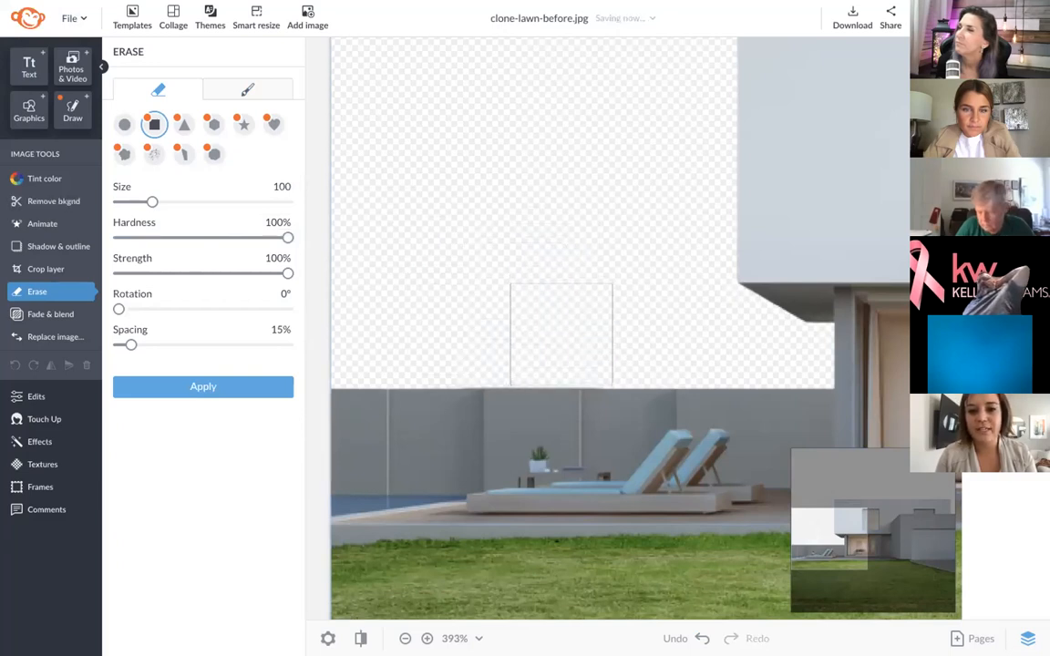
left_click(565, 334)
scroll(597, 265, "down", 3)
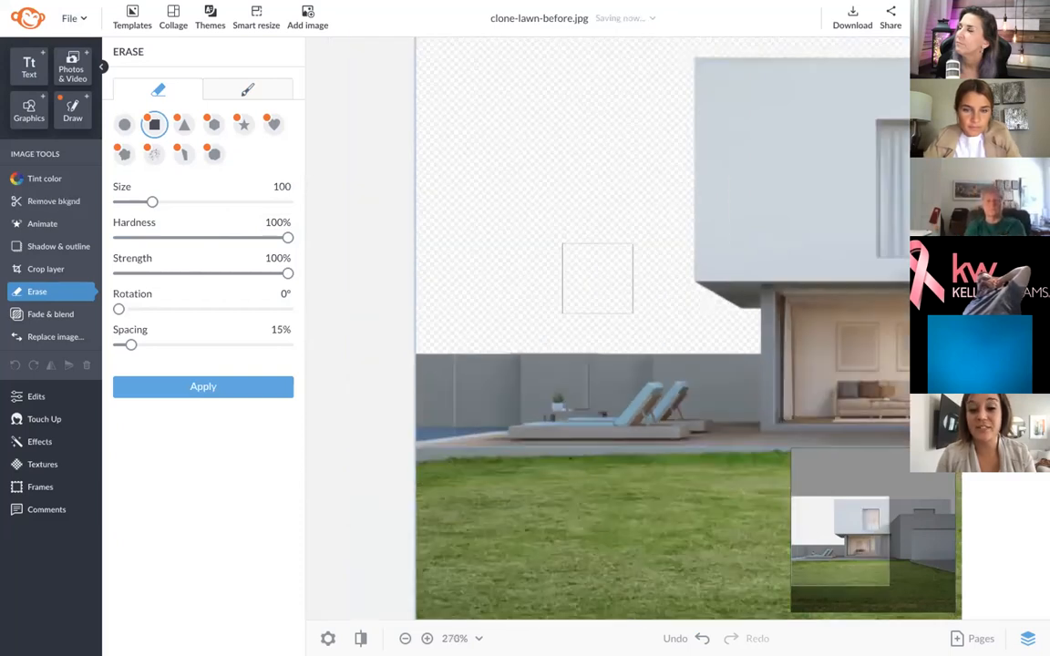
Step: Try restoring along the edge of the house's upper storey with the square brush at size 47 and 16% hardness, and undo the stroke
left_click(244, 94)
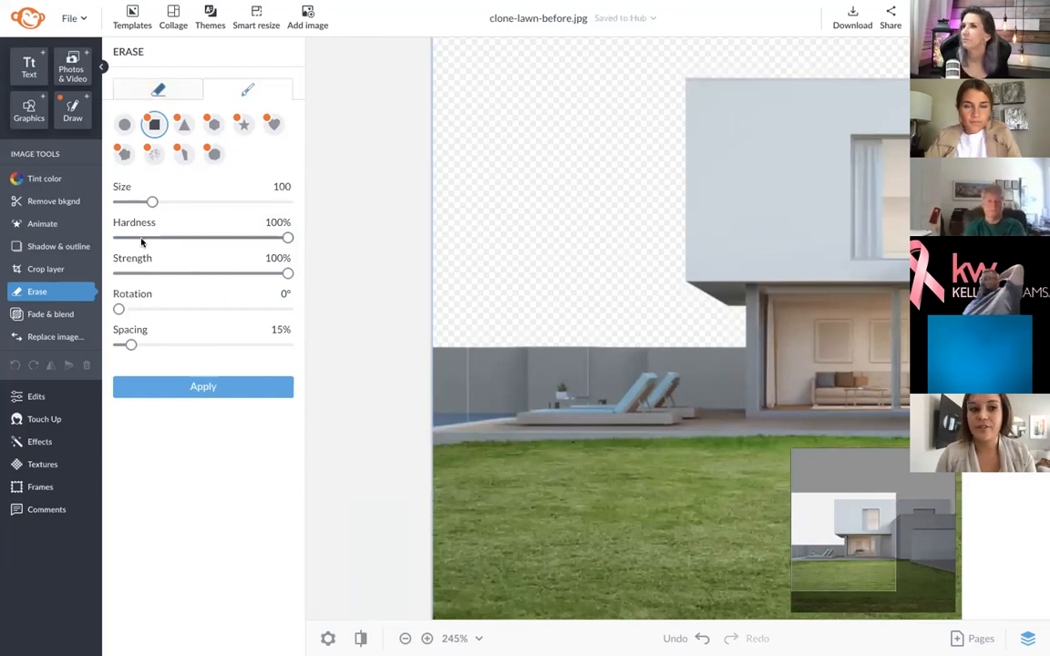
mouse_move(119, 203)
left_click_drag(119, 202, 133, 202)
mouse_move(285, 239)
left_click_drag(285, 239, 144, 237)
left_click(684, 213)
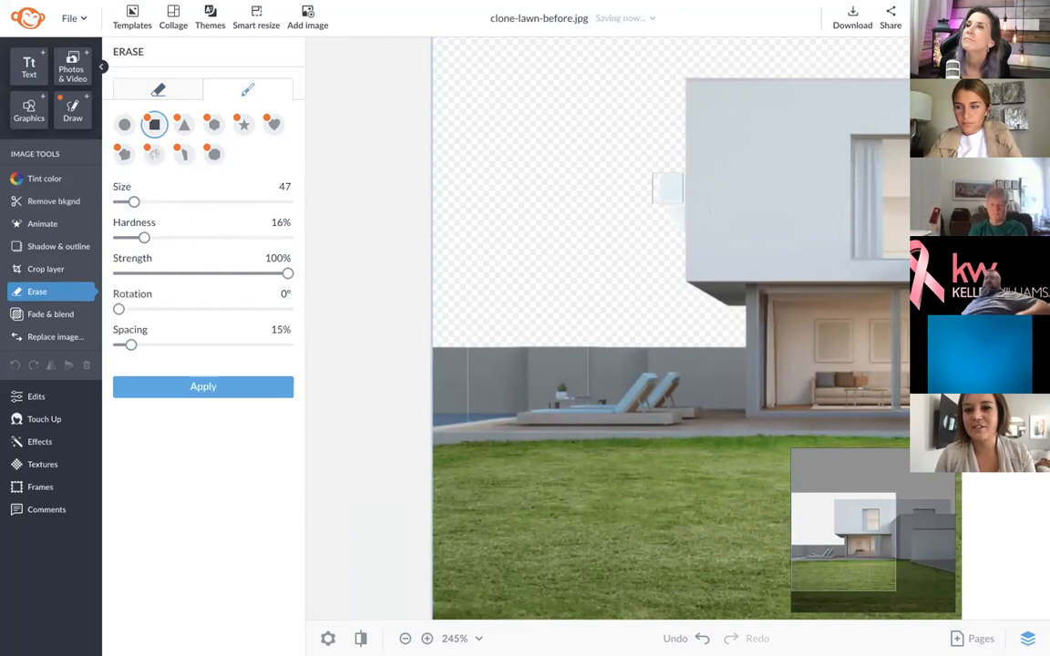
left_click(702, 638)
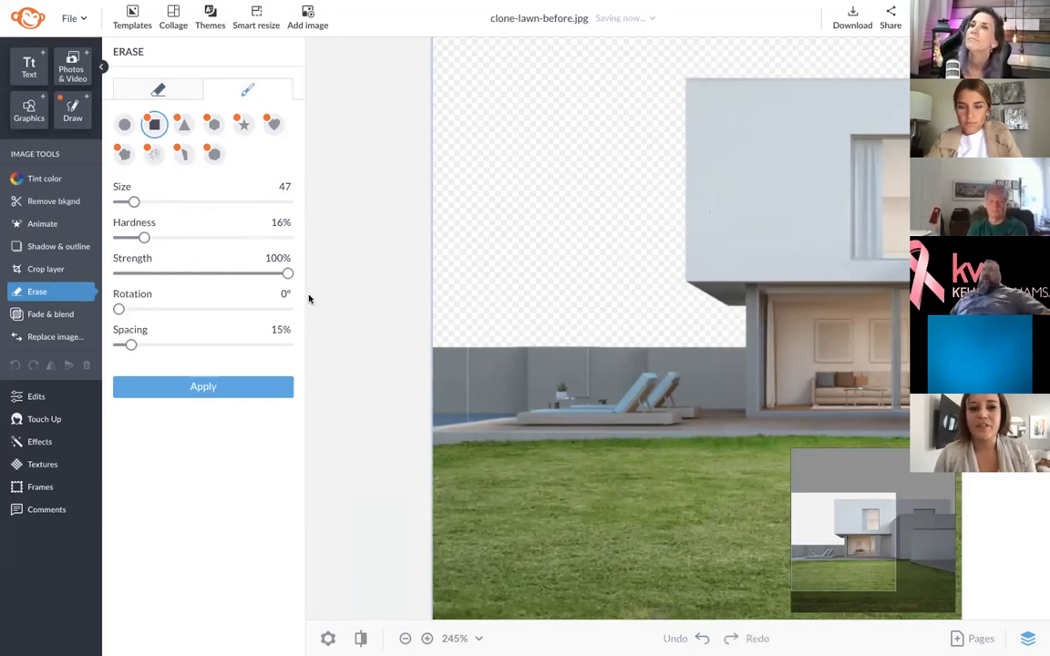
Step: Set the restore brush to 49% hardness, 100% strength and 0% spacing, and apply the Erase edits
left_click_drag(144, 237, 300, 243)
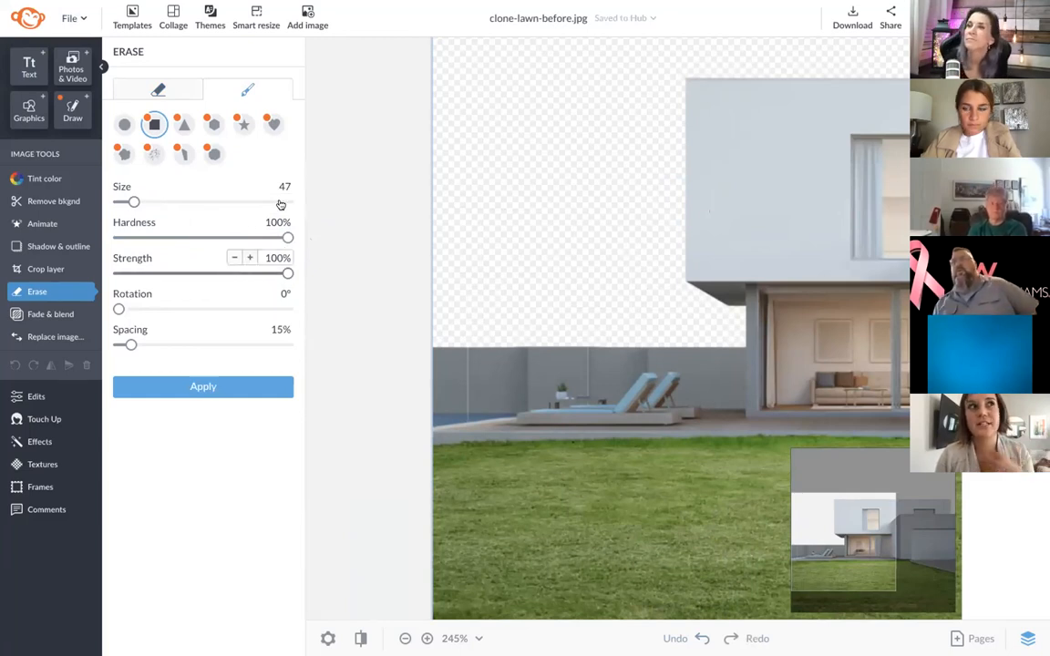
left_click_drag(287, 237, 261, 239)
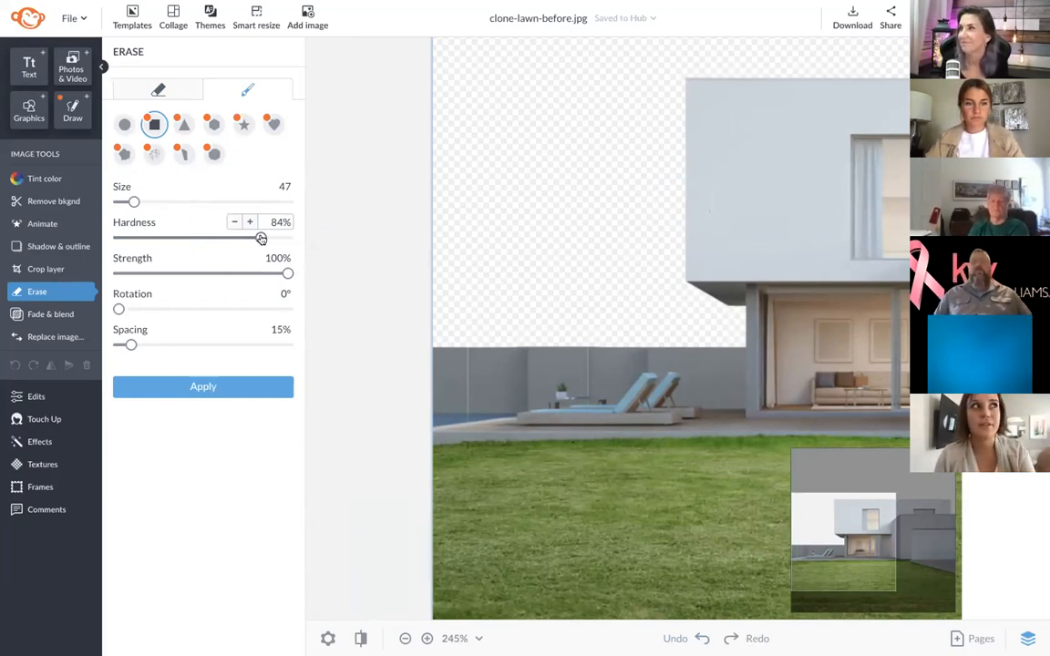
left_click_drag(262, 239, 200, 237)
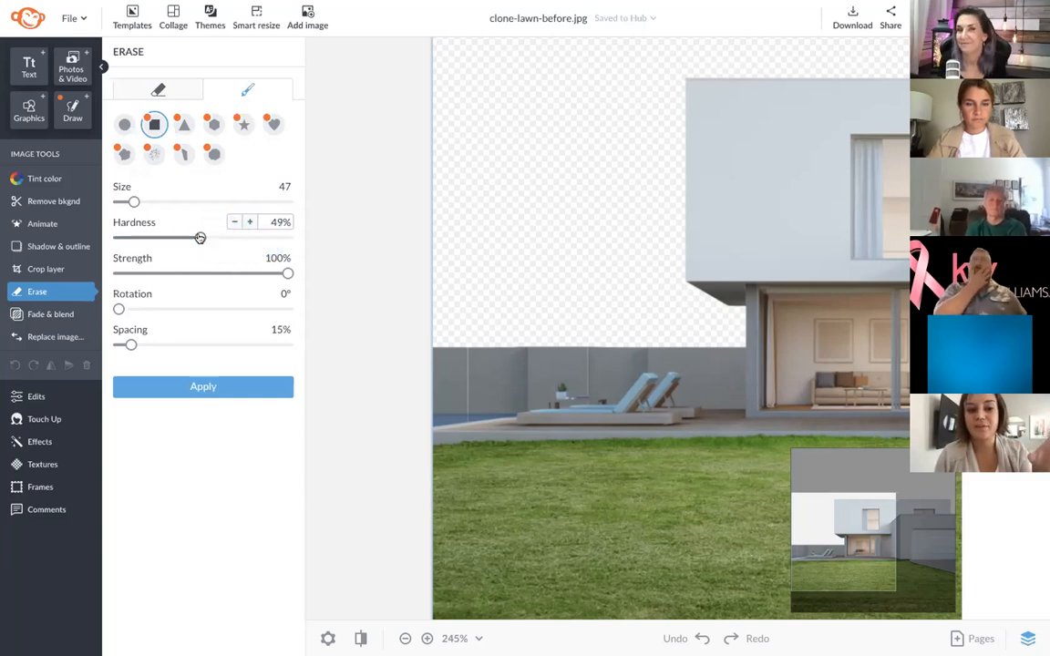
left_click(292, 272)
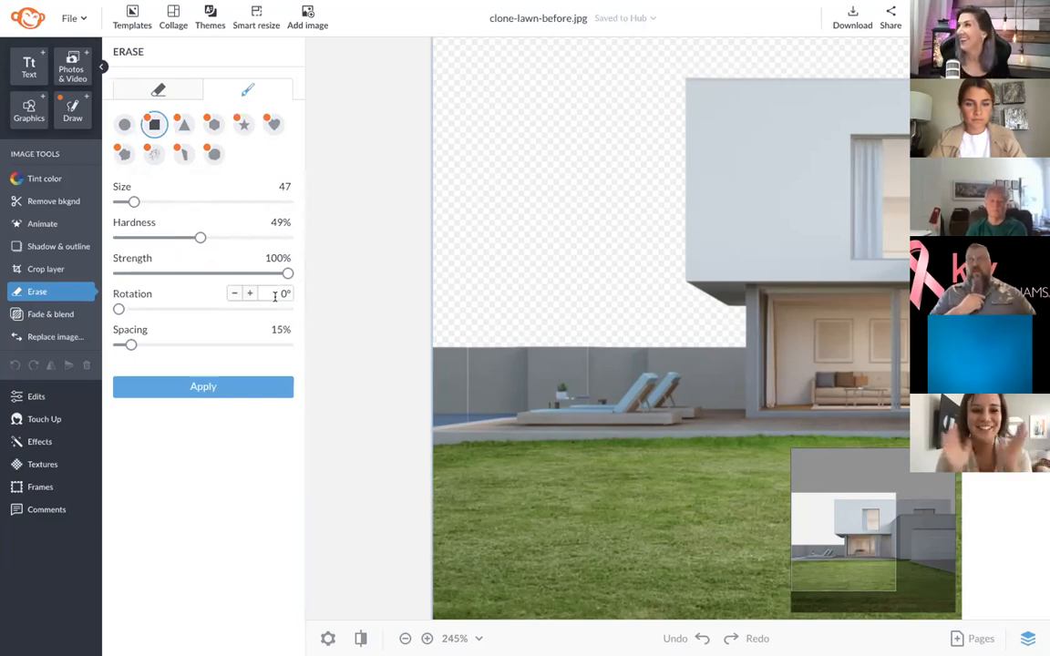
left_click_drag(129, 347, 118, 345)
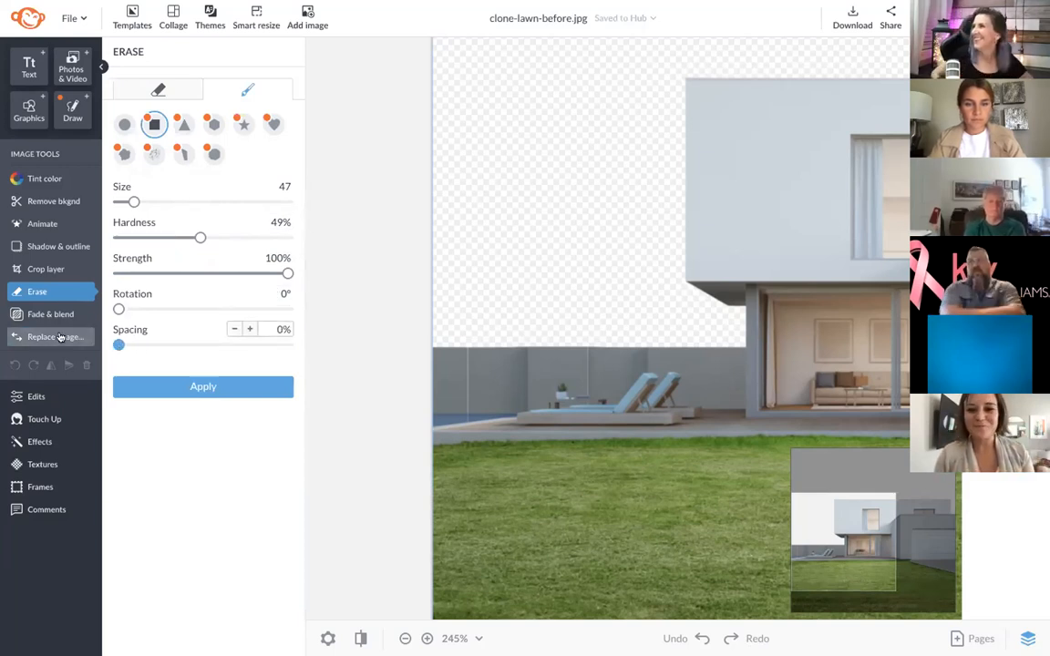
left_click(226, 396)
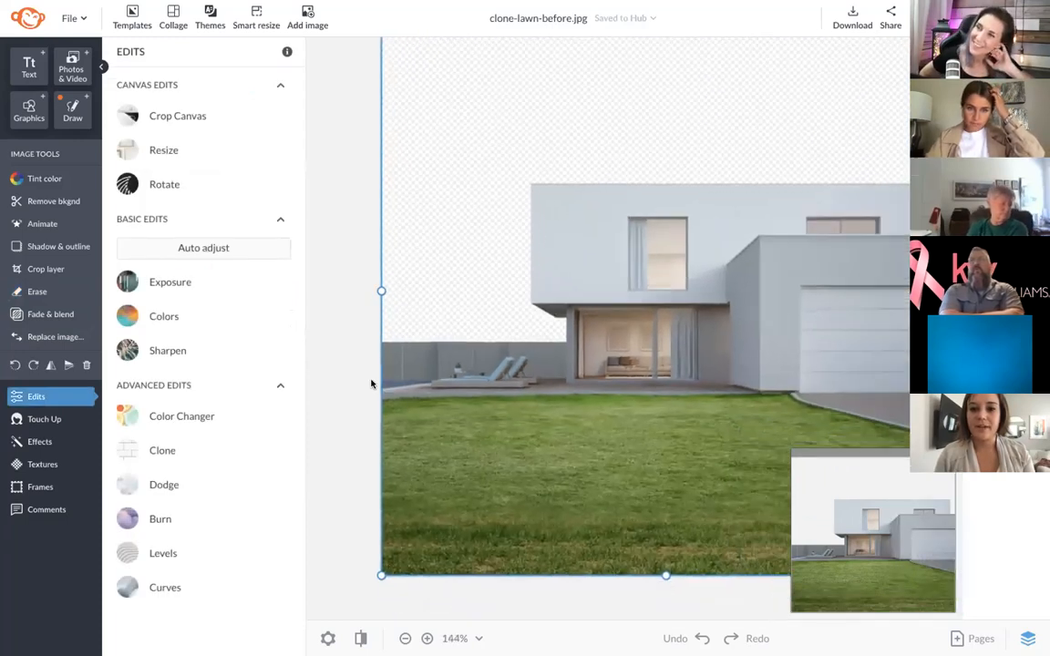
Step: Search the stock photos for sunset, and crop the empty area above the roof off the house layer
left_click(70, 68)
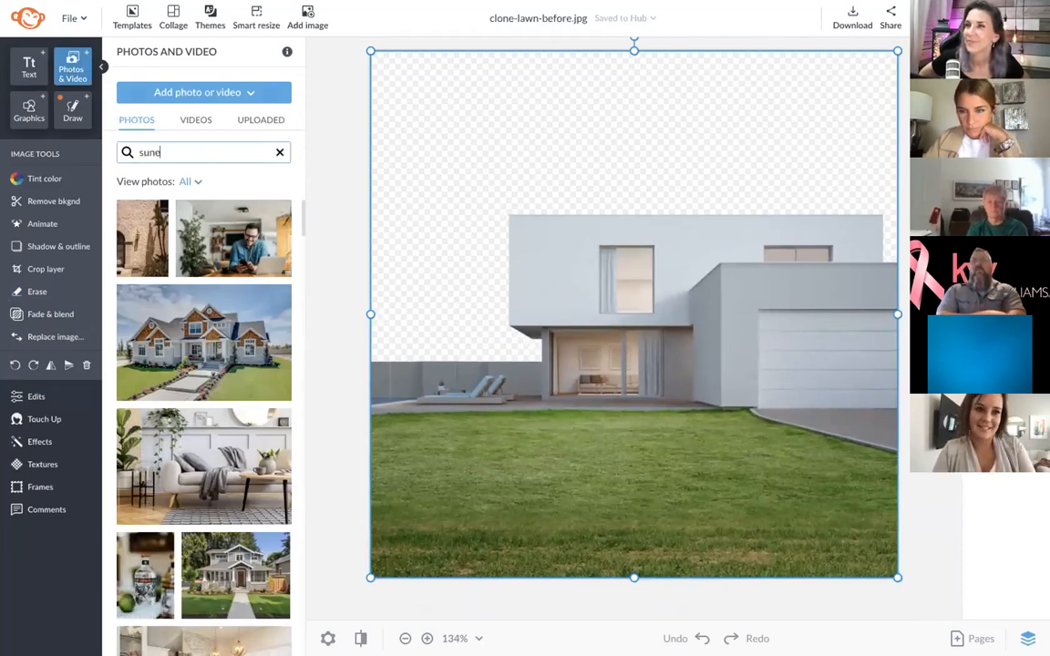
key("Return")
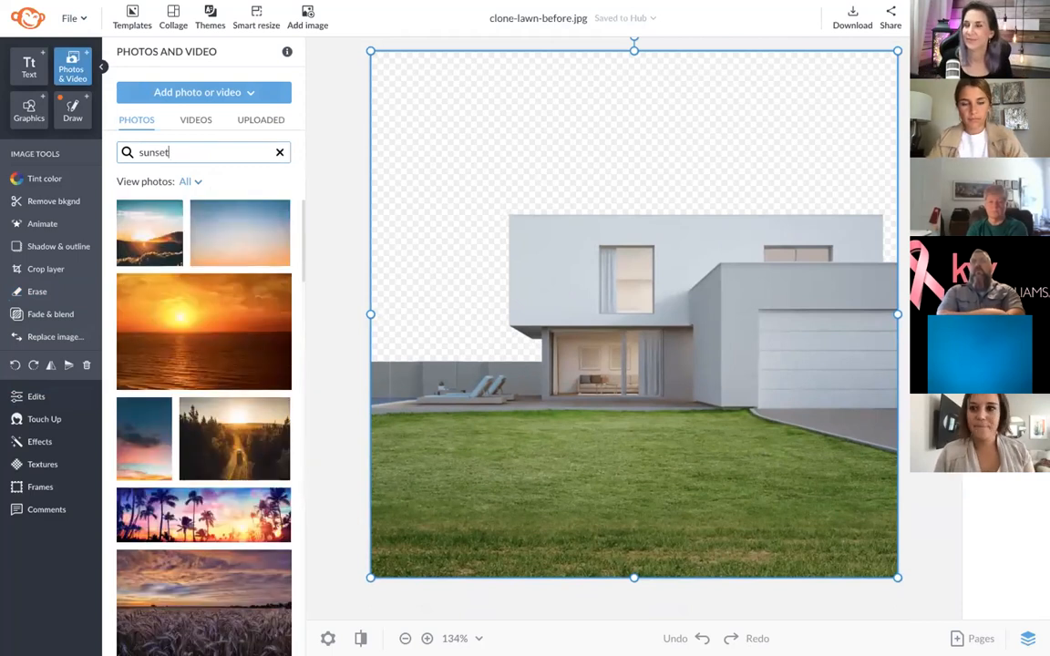
double_click(618, 368)
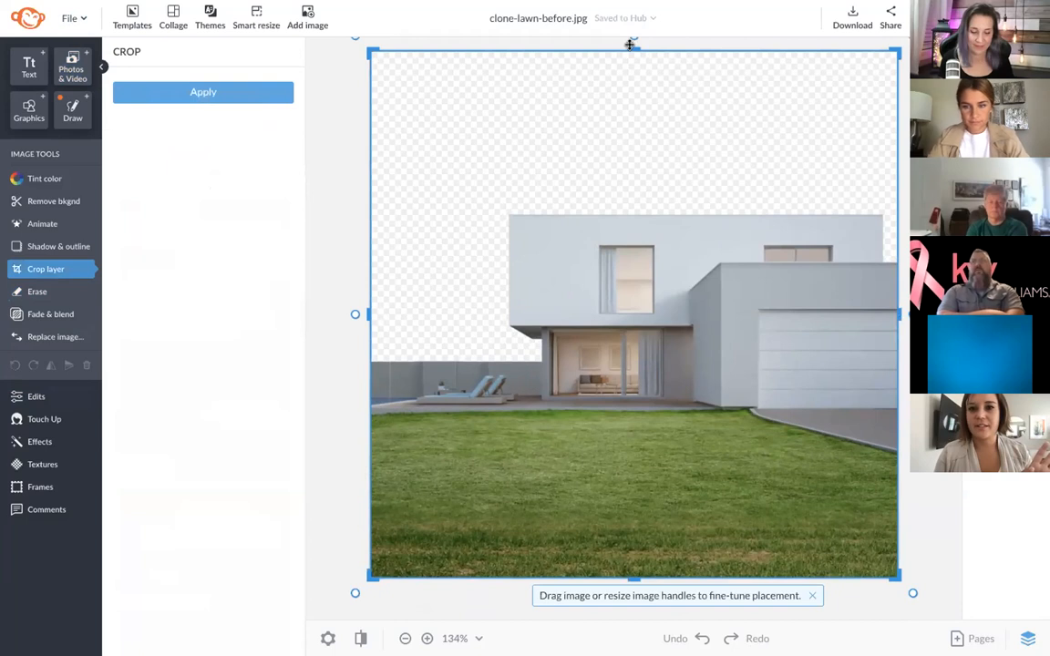
left_click_drag(630, 45, 626, 205)
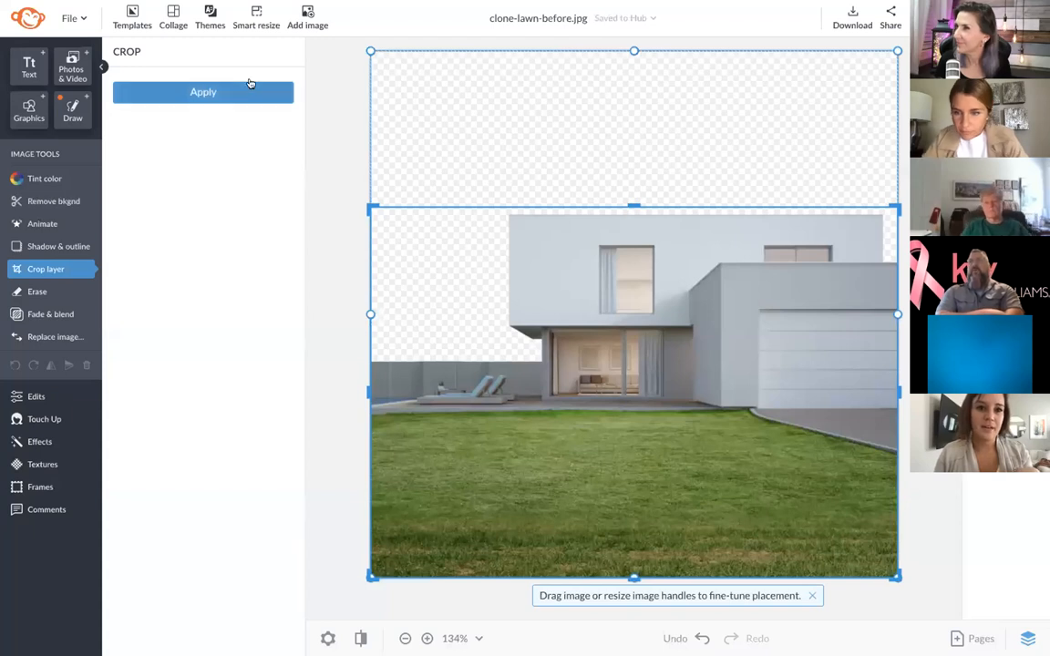
left_click(249, 91)
left_click(325, 102)
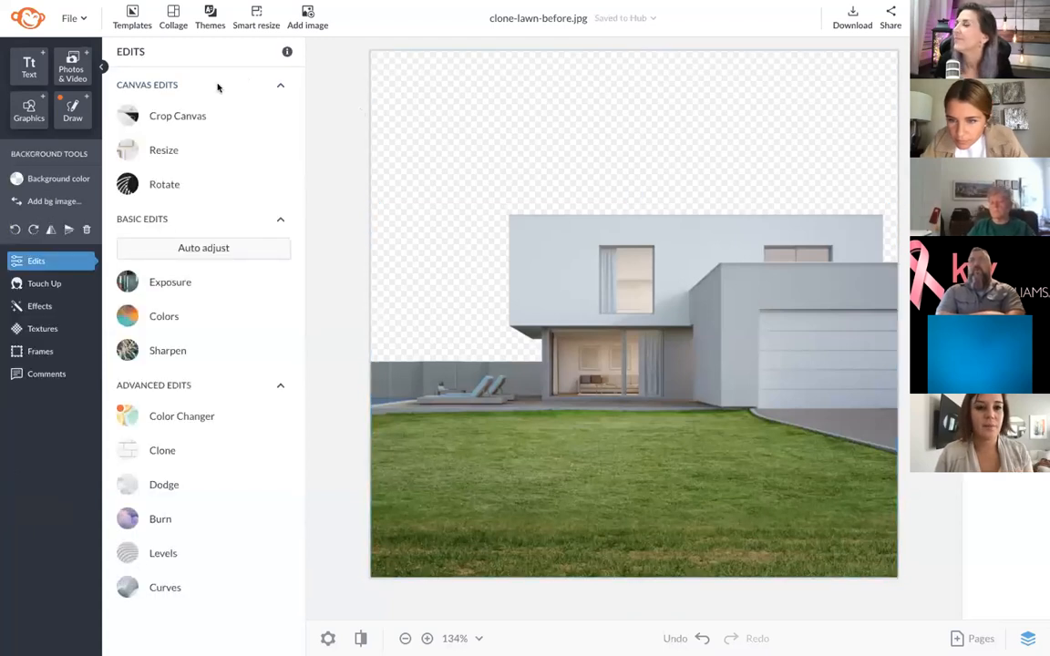
Step: Search the stock photos for sunset and place the dark blue and pink cloudy sky as the canvas background
left_click(73, 69)
type("sunset")
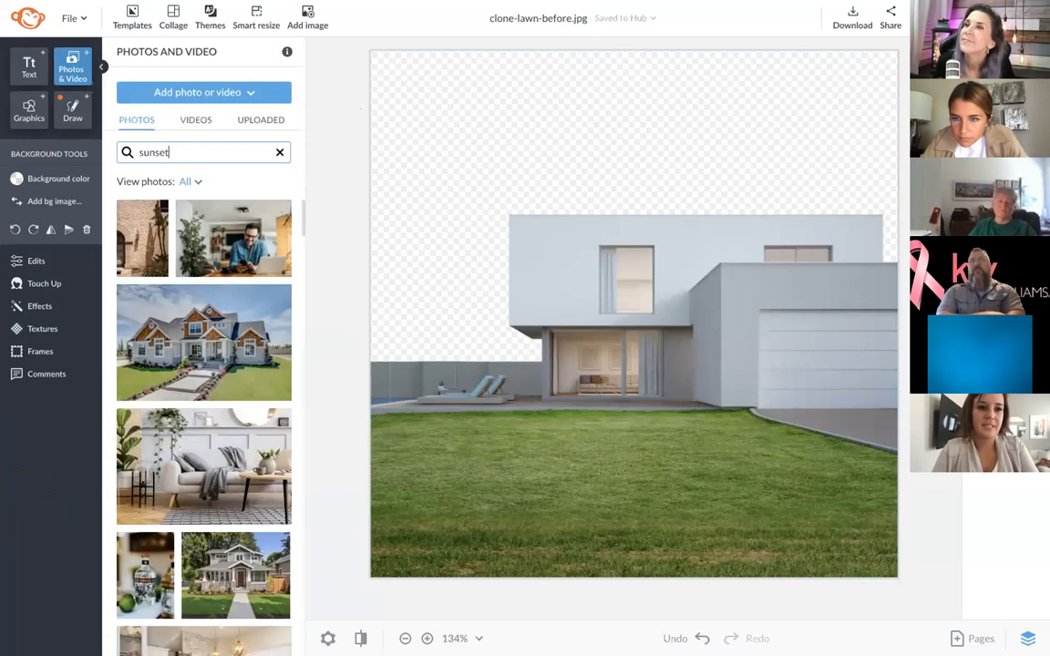
key("Return")
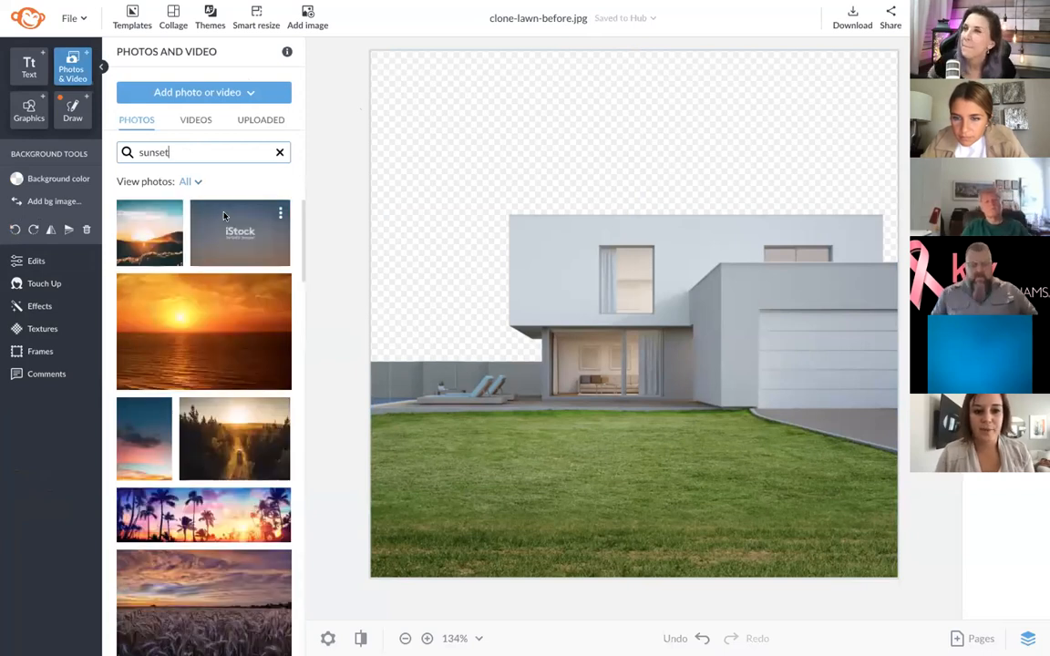
left_click_drag(120, 414, 377, 115)
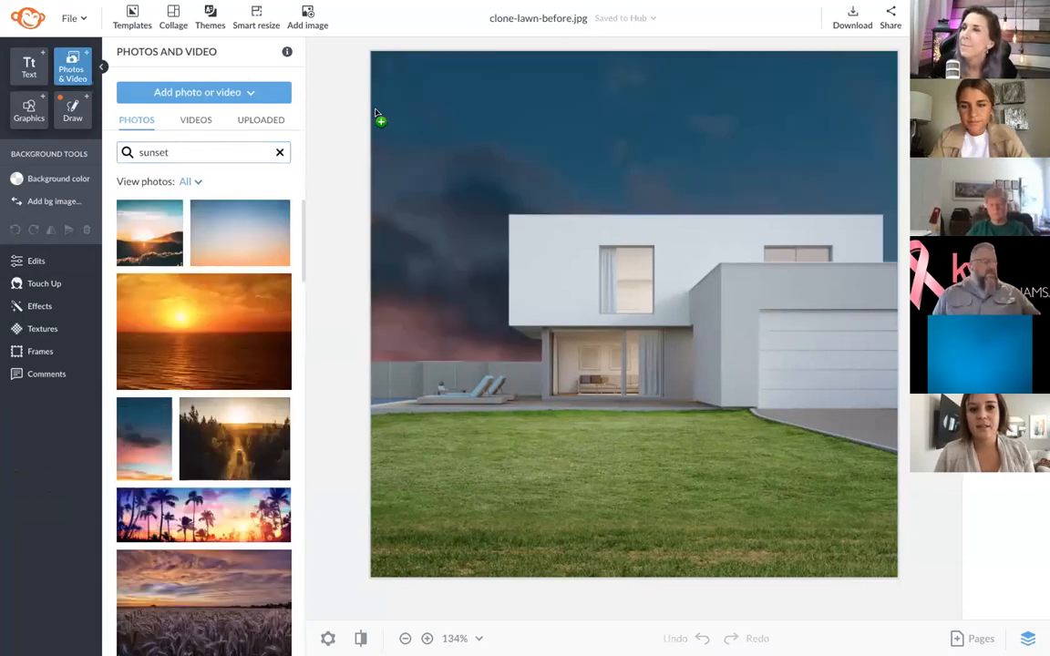
Step: Try the pale turquoise sky and the palm tree photo as backgrounds behind the house
scroll(217, 365, "down", 3)
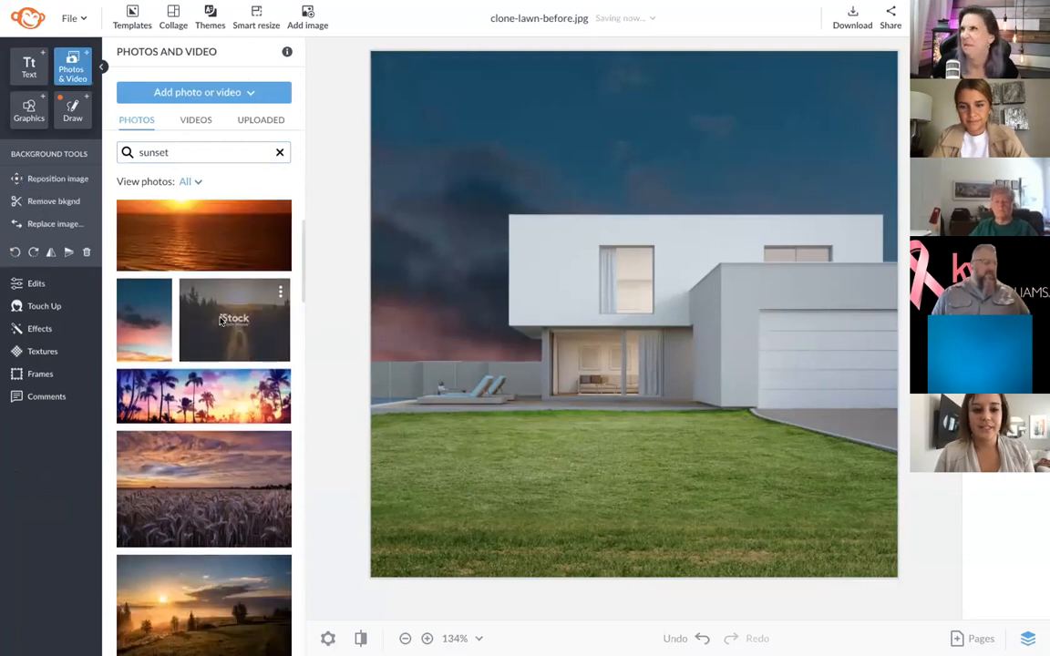
scroll(212, 399, "down", 10)
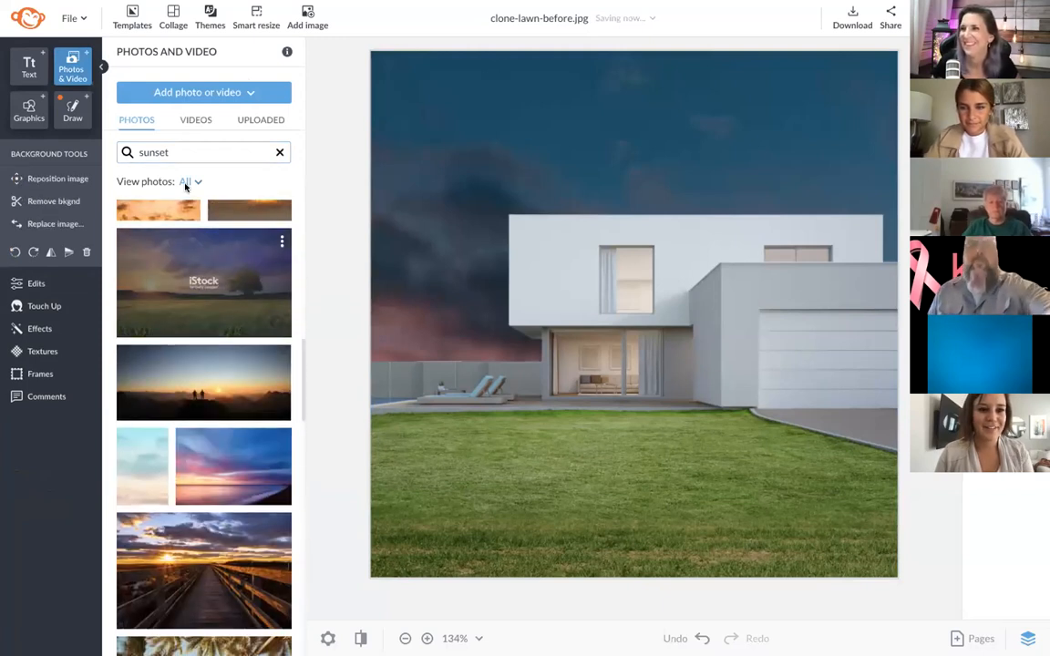
left_click(179, 151)
left_click_drag(141, 460, 386, 92)
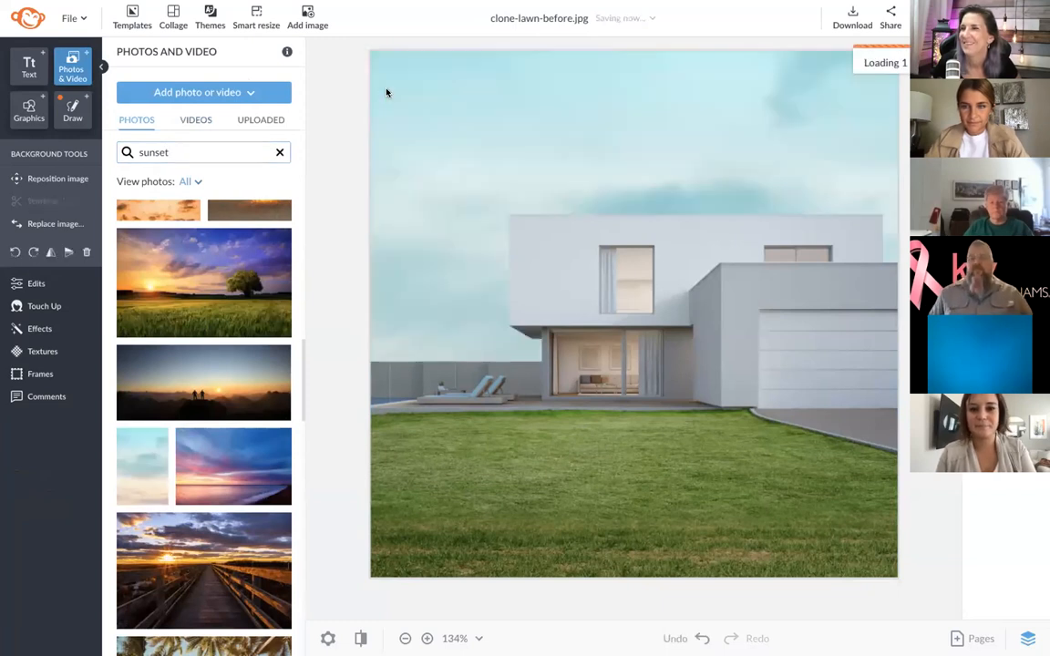
scroll(226, 418, "down", 3)
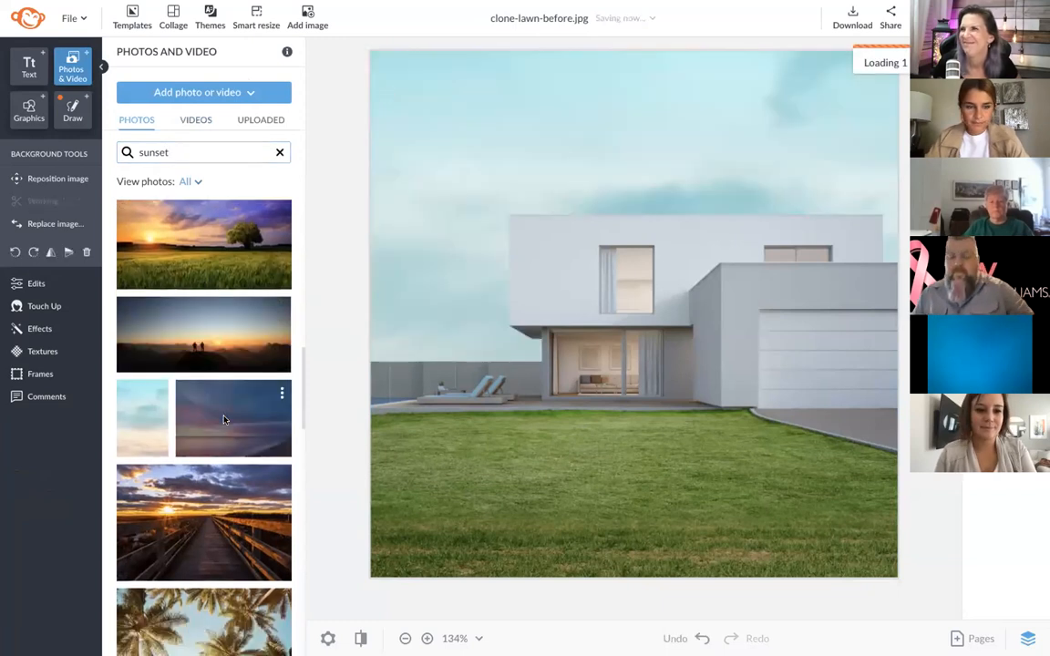
scroll(196, 409, "down", 1)
left_click_drag(196, 409, 374, 112)
Step: Replace the background with the pink and red cloudy sunset sky photo
scroll(232, 362, "down", 4)
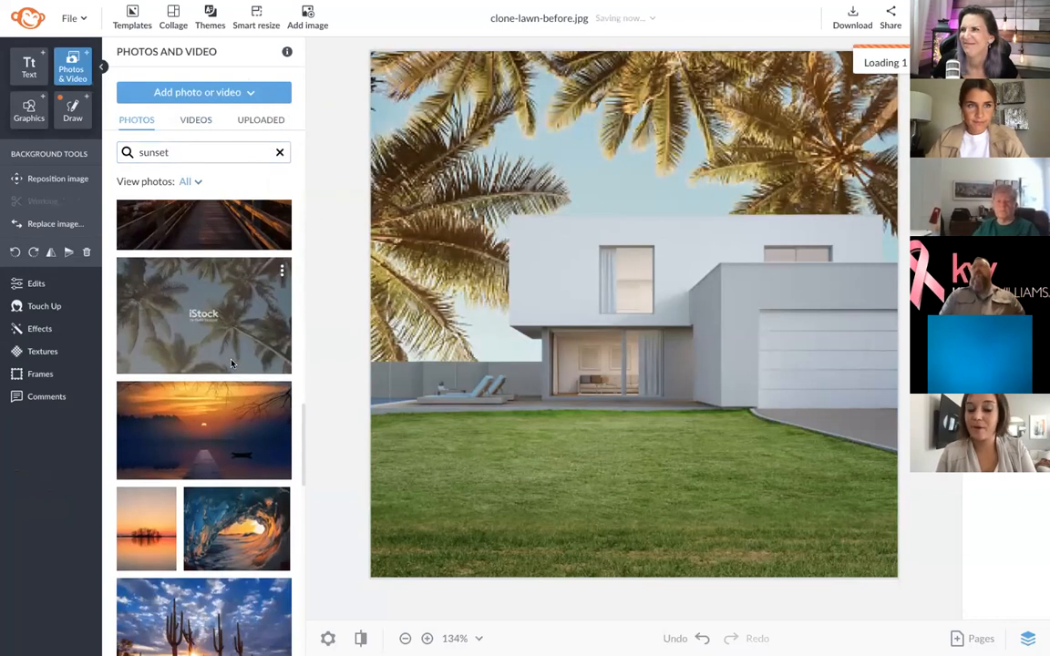
scroll(172, 363, "down", 8)
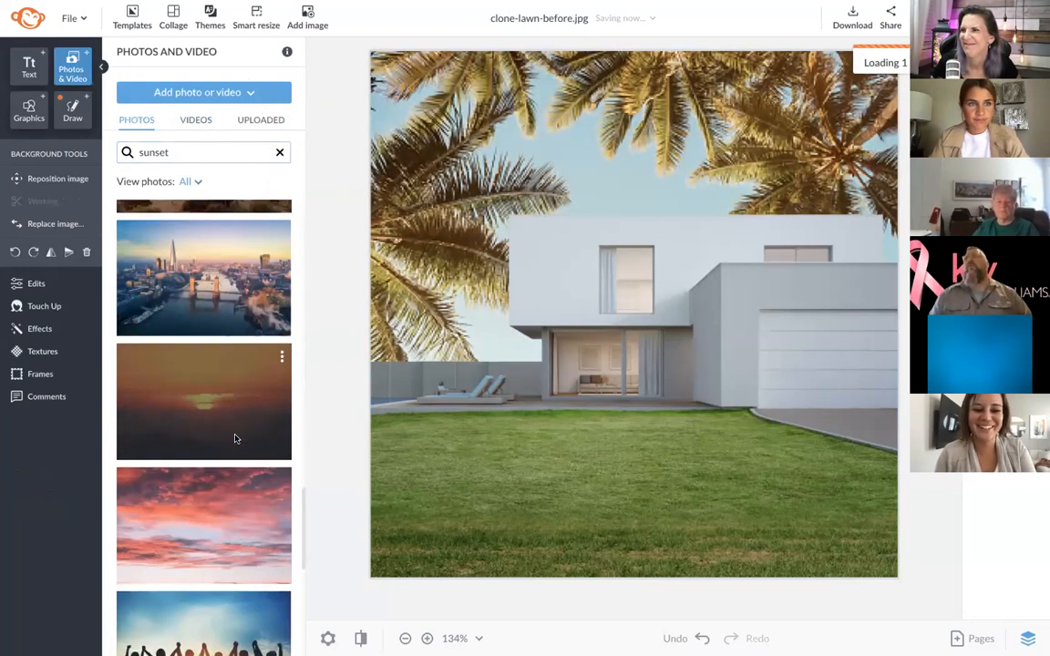
left_click_drag(176, 366, 379, 137)
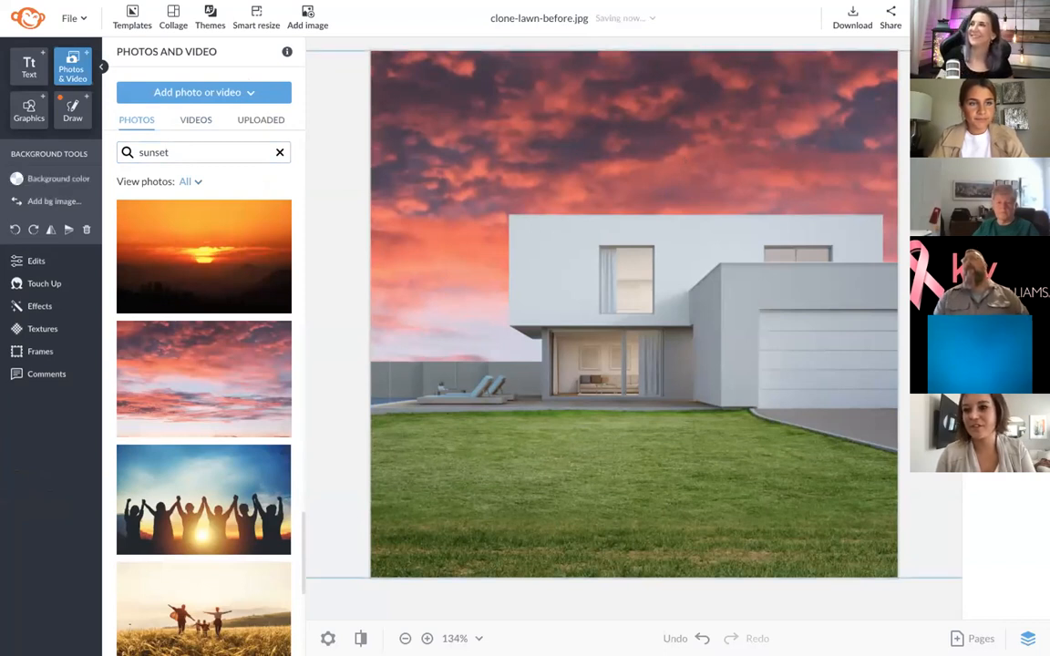
Step: Turn the sunset sky into a layer, shrink it to slightly wider than the canvas and align it with the canvas's top edge
left_click(400, 414)
scroll(344, 512, "down", 3)
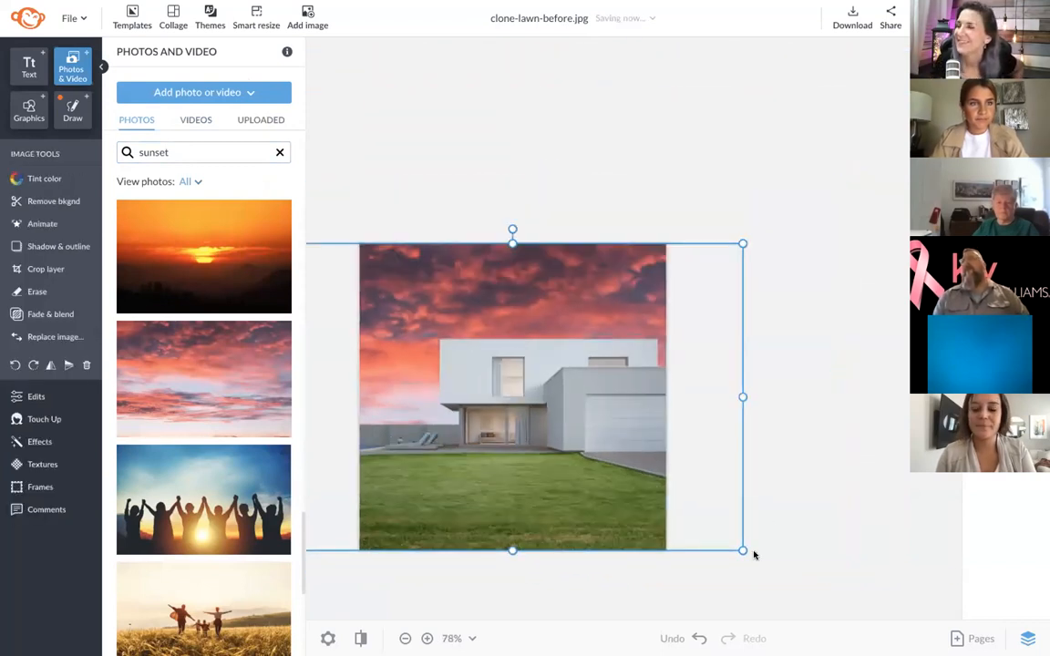
left_click_drag(741, 549, 619, 431)
left_click_drag(424, 300, 499, 293)
scroll(499, 293, "up", 3)
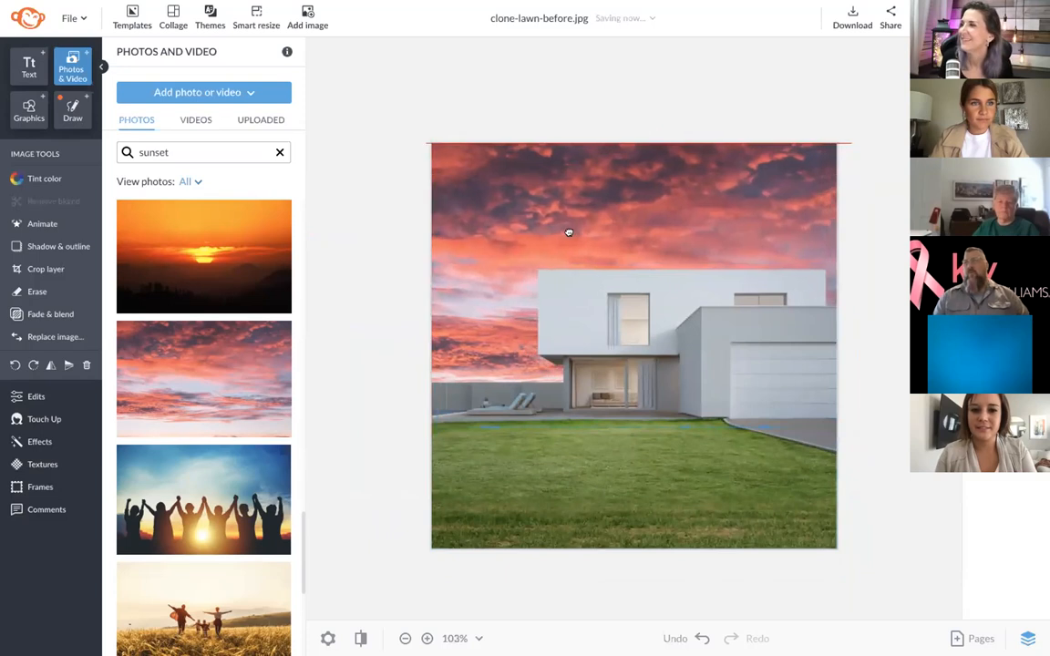
scroll(570, 231, "up", 4)
scroll(570, 231, "down", 2)
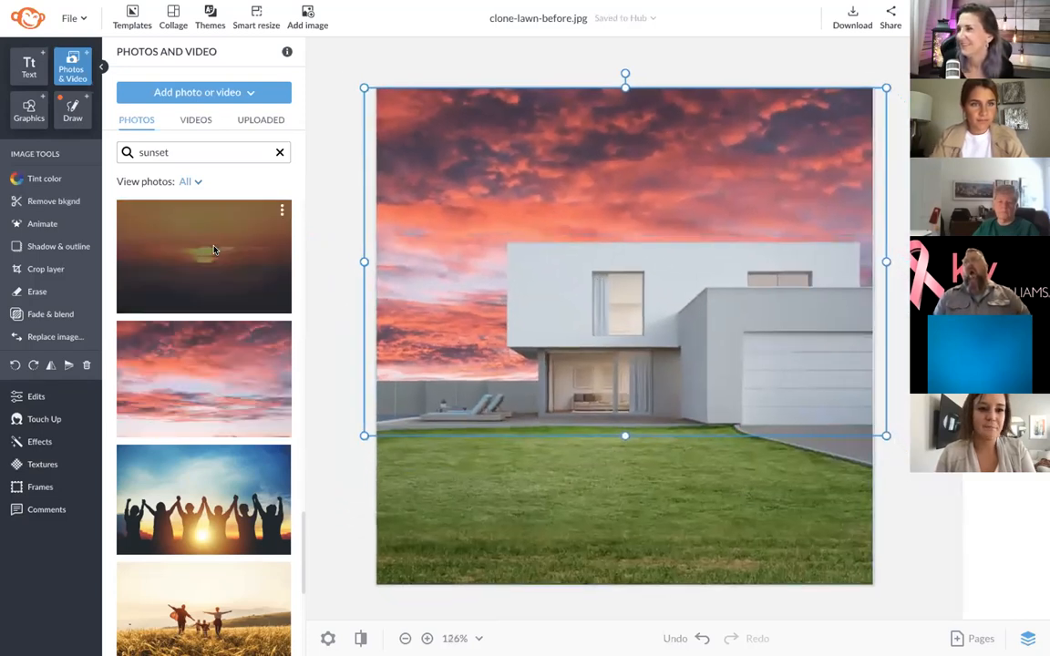
scroll(219, 364, "down", 5)
scroll(216, 329, "down", 10)
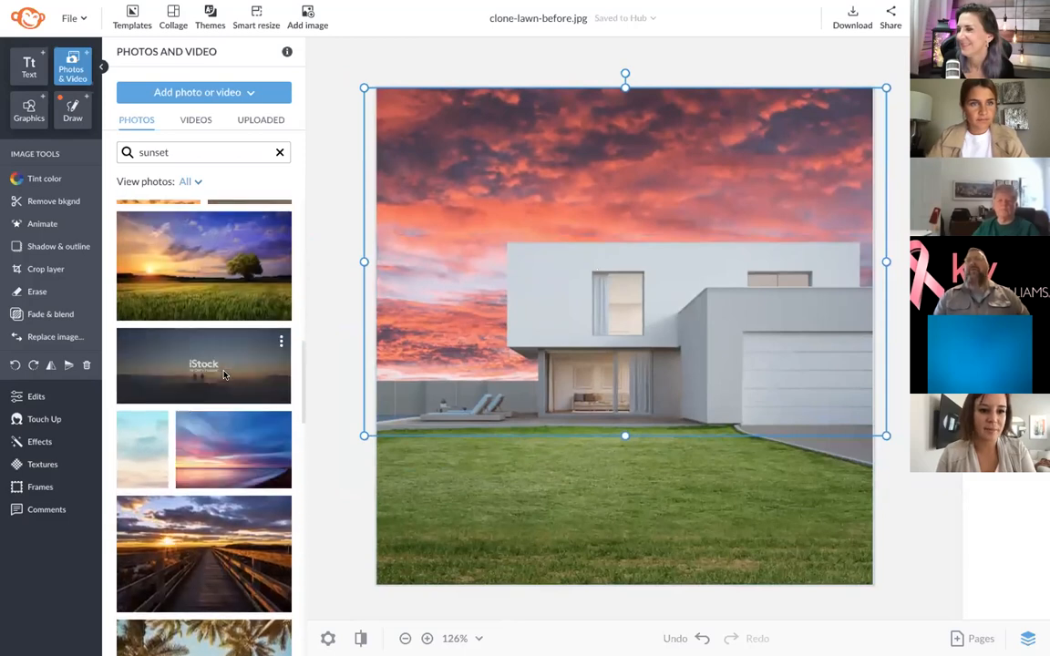
scroll(224, 301, "down", 10)
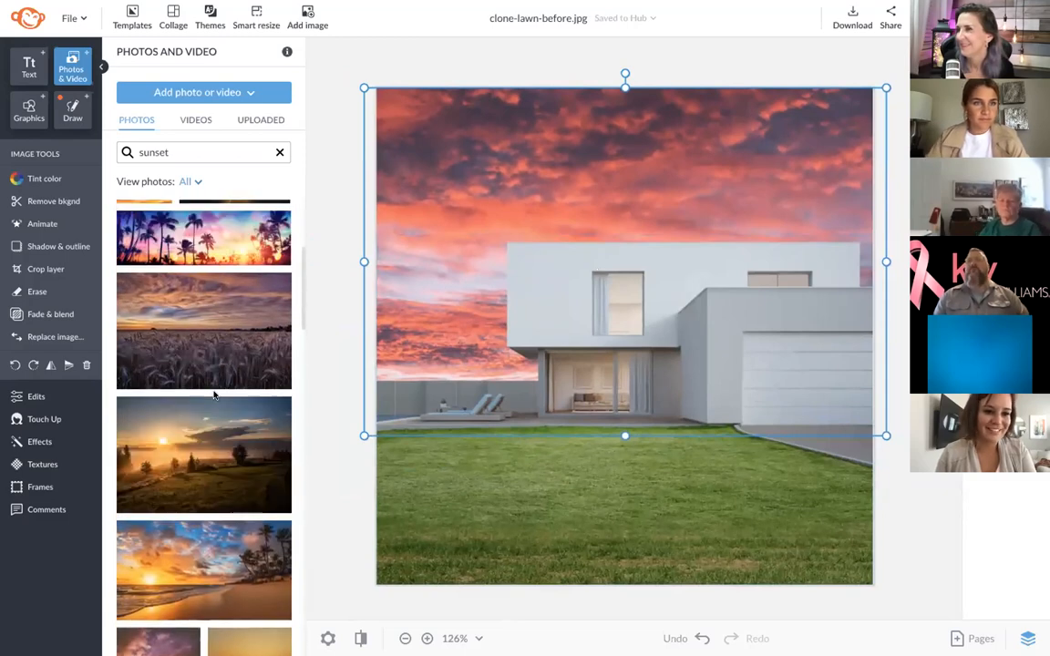
left_click(200, 147)
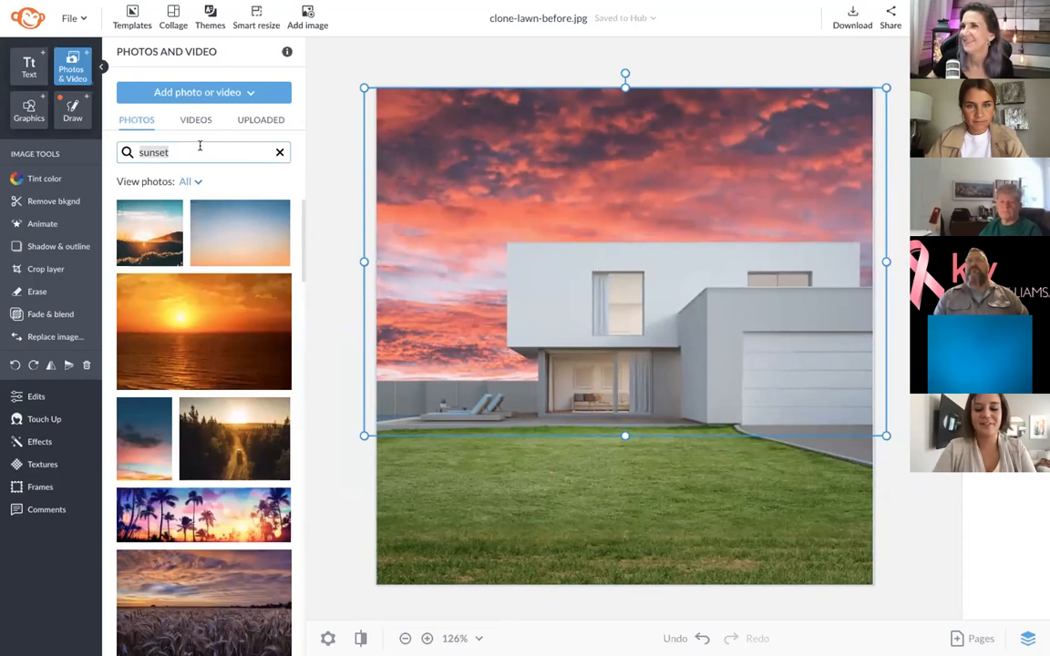
Step: Add a Clouds texture to the sunset sky layer with its size at 100 and fade at 0%
left_click(49, 466)
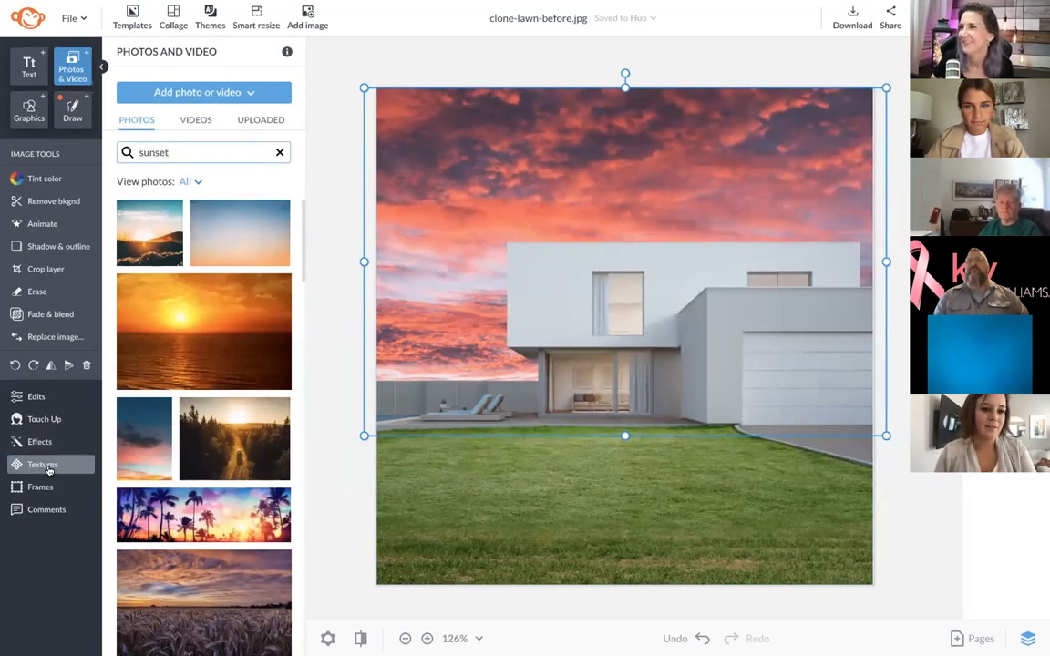
scroll(251, 311, "down", 2)
scroll(251, 311, "down", 1)
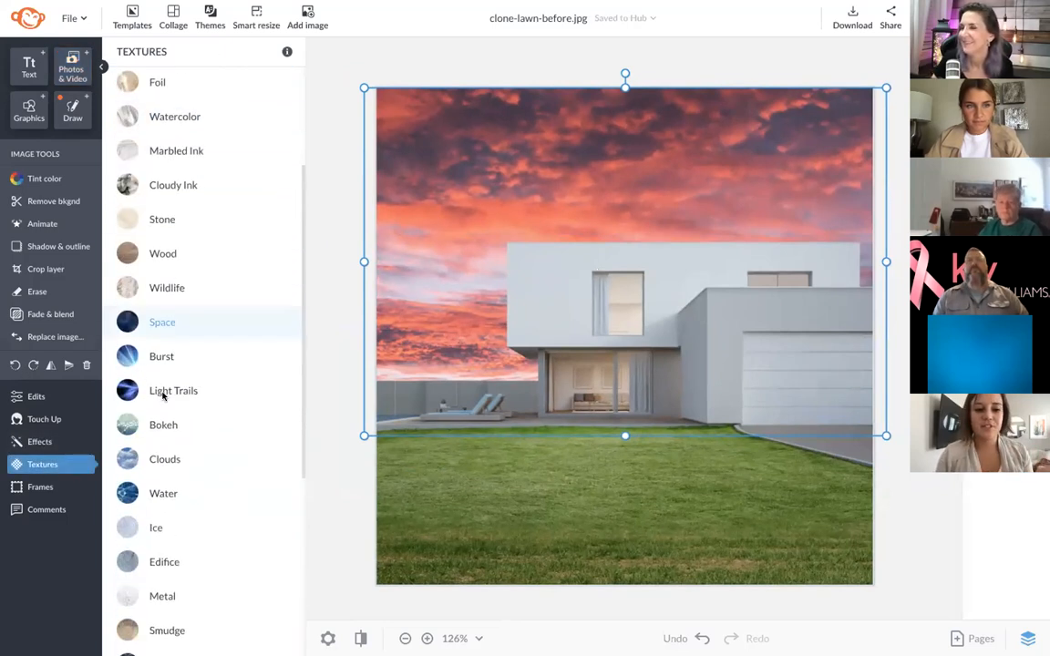
left_click(173, 460)
scroll(219, 339, "down", 2)
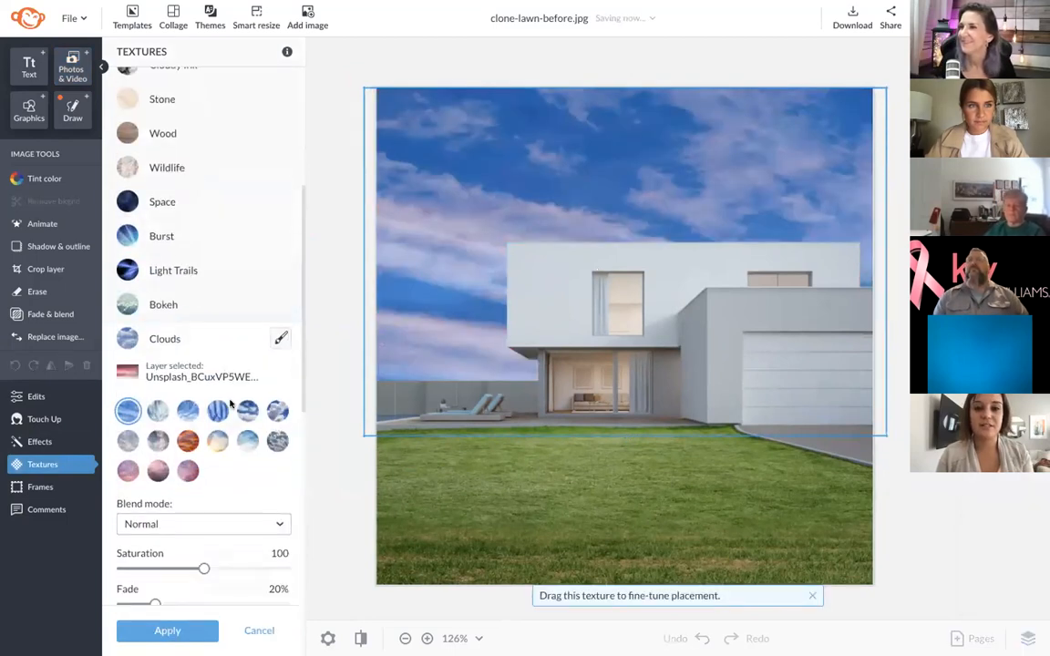
scroll(154, 483, "down", 1)
scroll(155, 483, "down", 1)
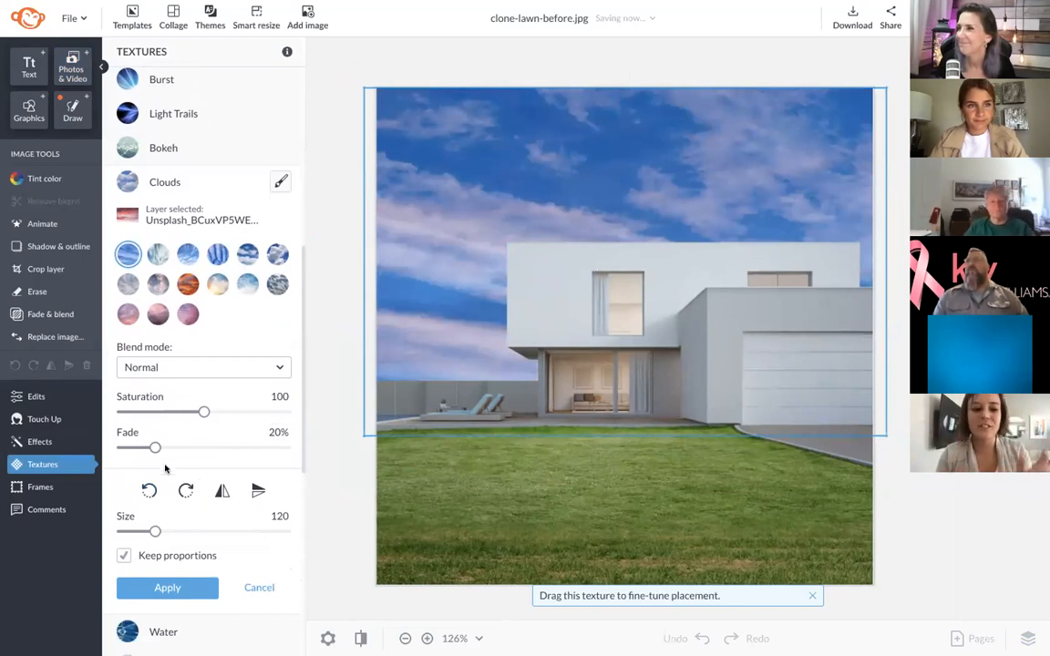
left_click_drag(155, 532, 123, 531)
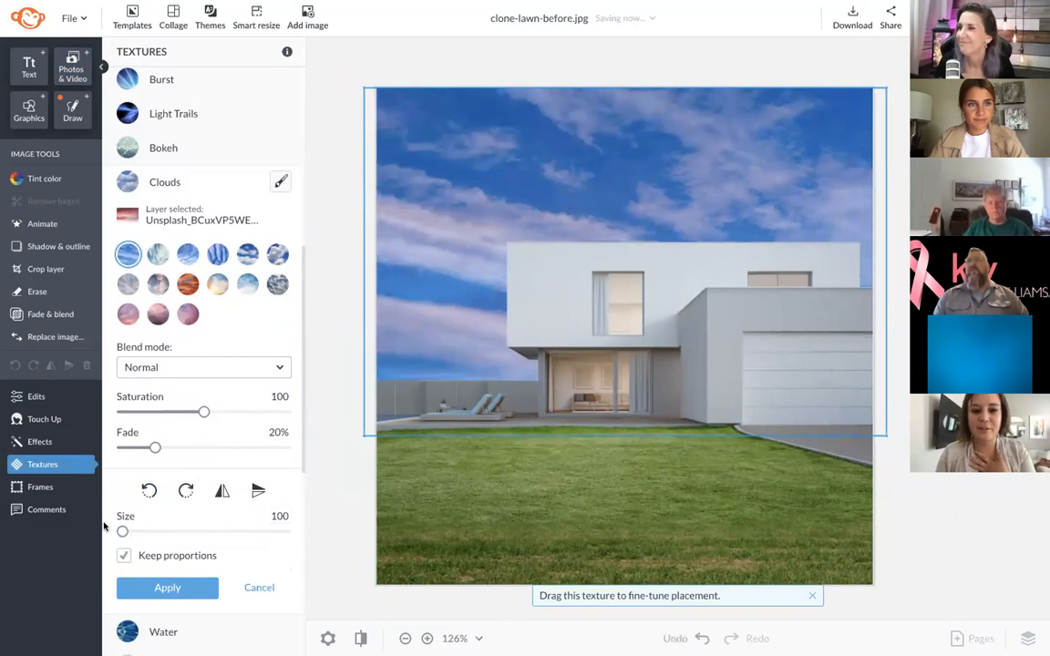
left_click_drag(155, 448, 122, 448)
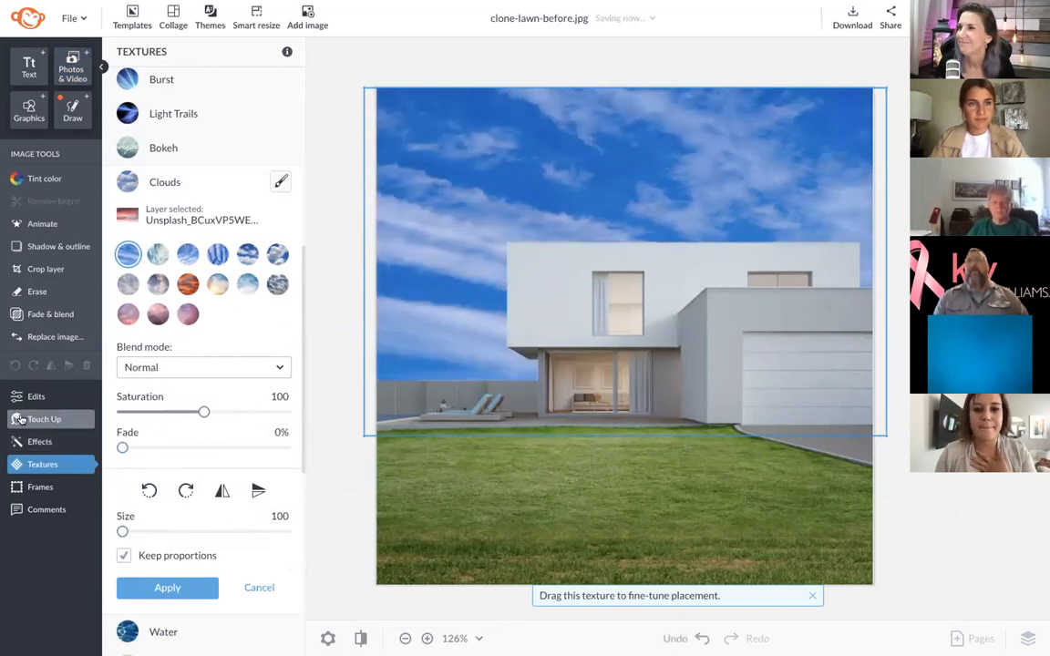
Step: Try other Clouds variants on the sky layer, from streaky and puffy blue skies to the orange-lit and pink ones
left_click(156, 256)
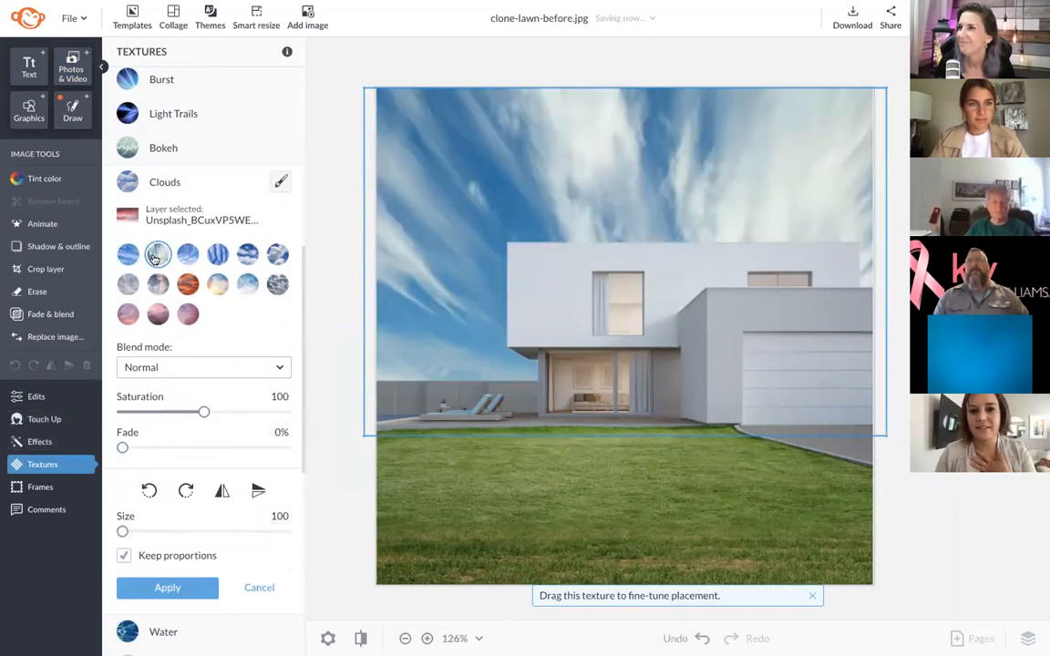
left_click(187, 259)
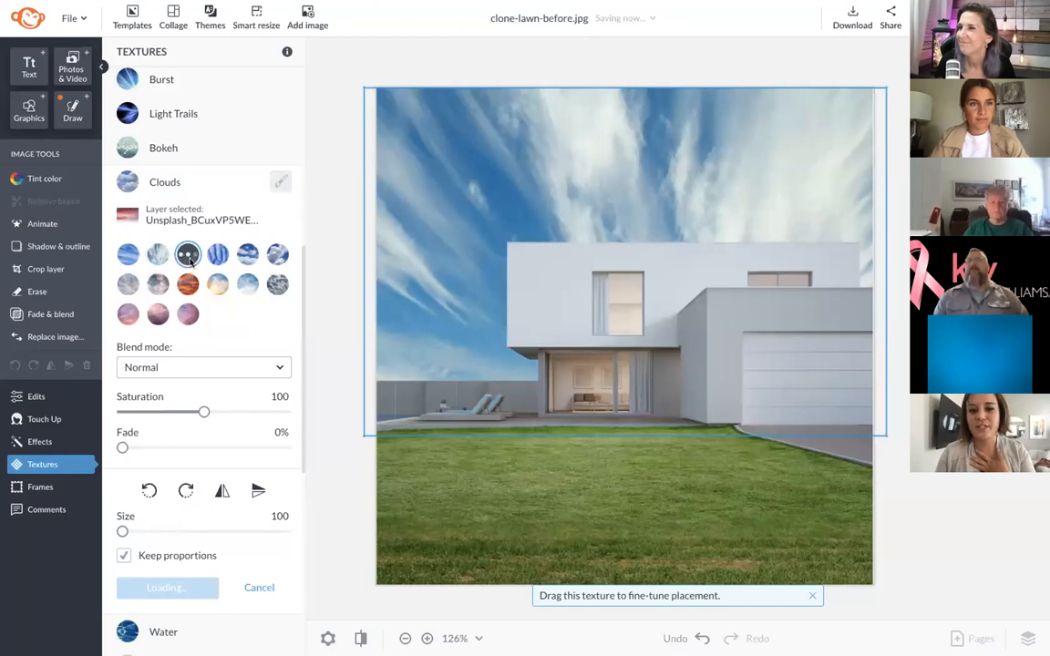
left_click(218, 258)
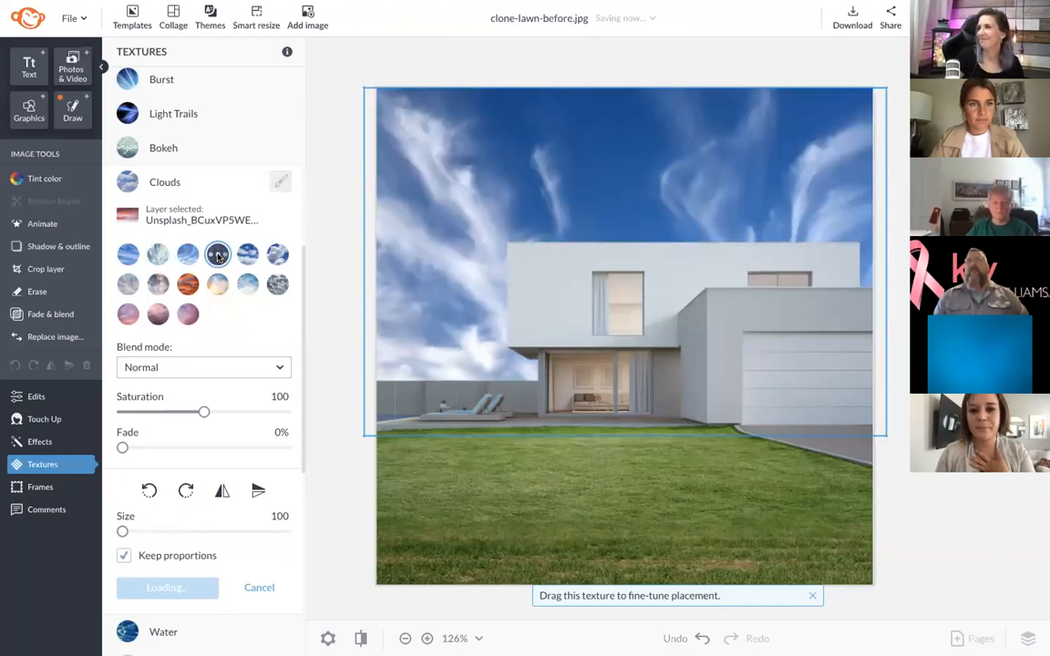
left_click(245, 256)
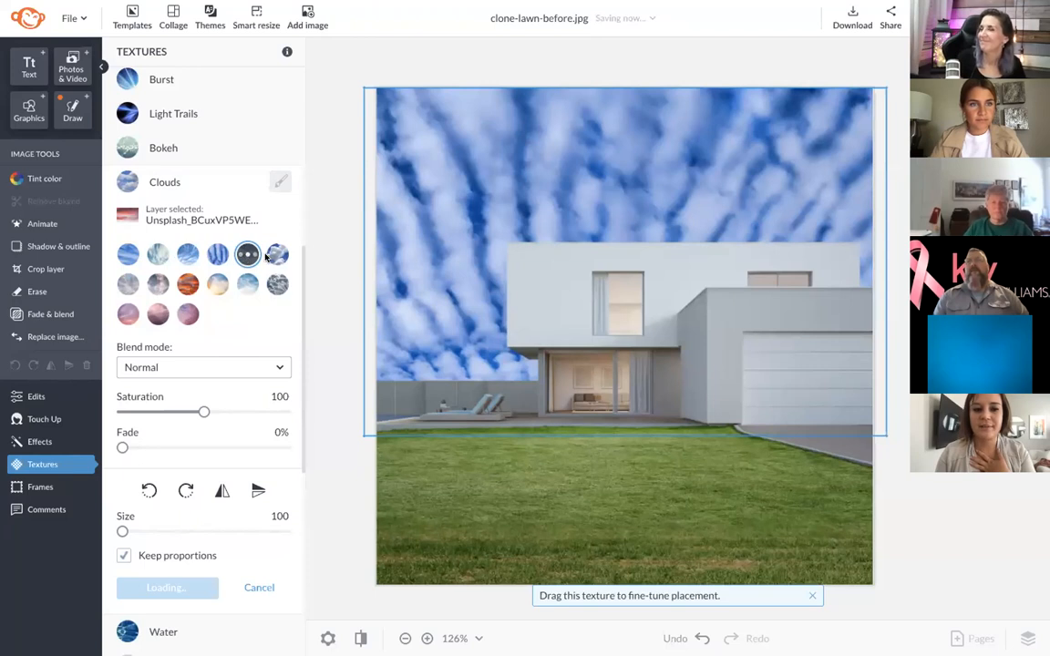
left_click(128, 286)
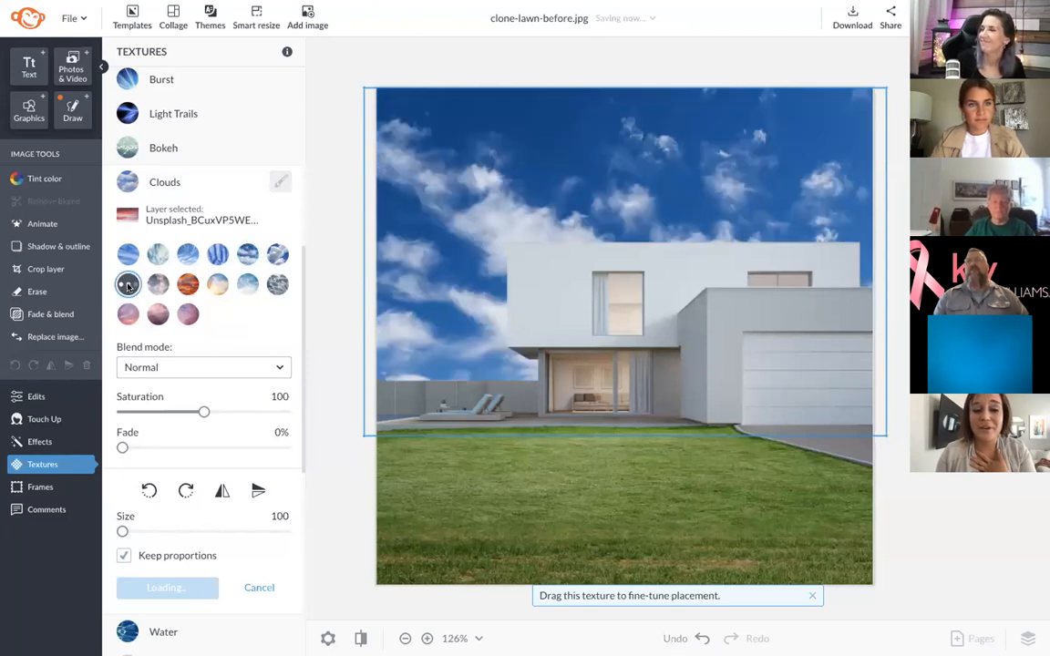
left_click(158, 285)
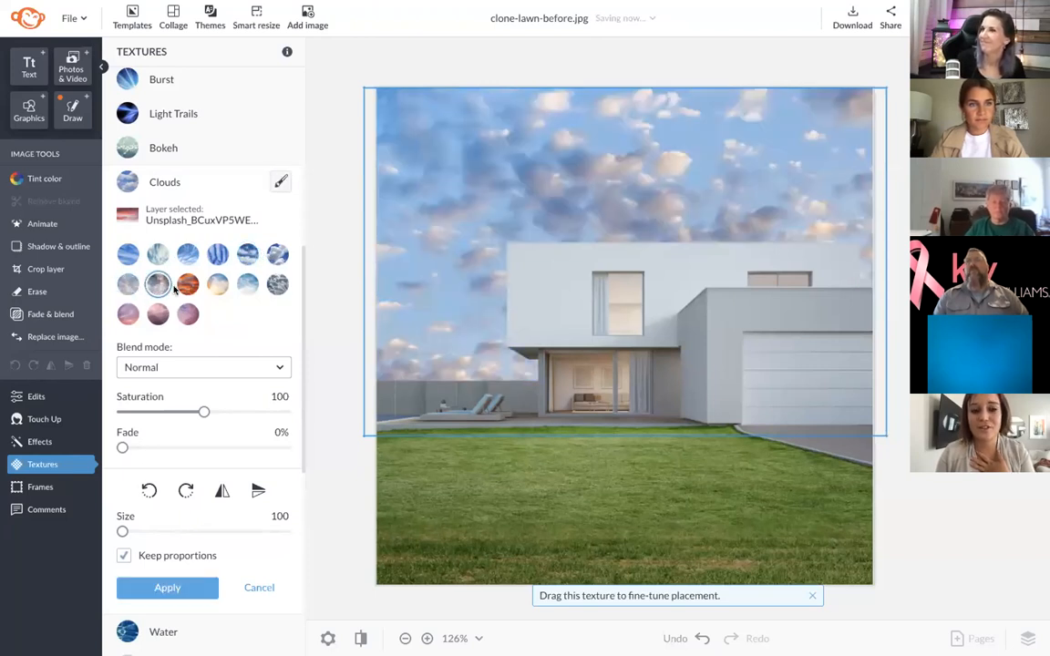
left_click(218, 286)
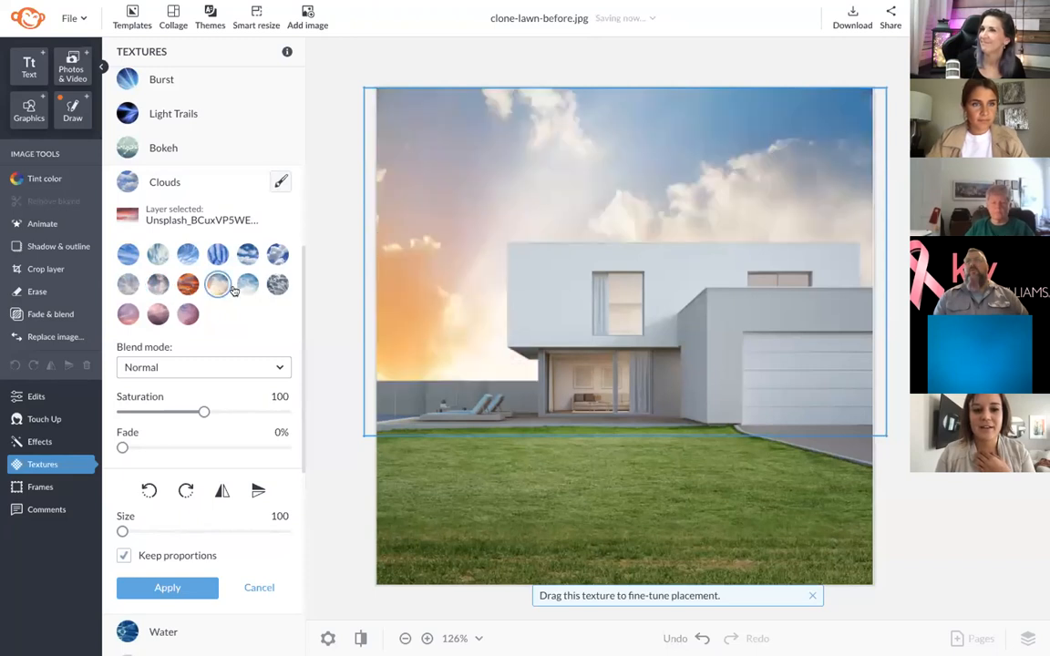
left_click(247, 286)
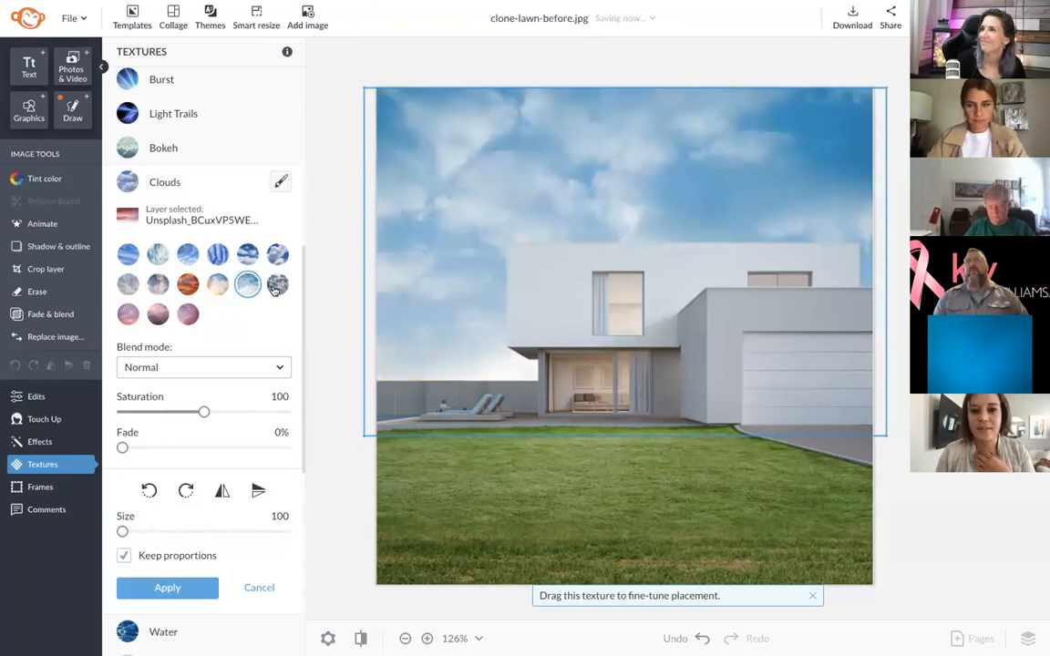
left_click(277, 286)
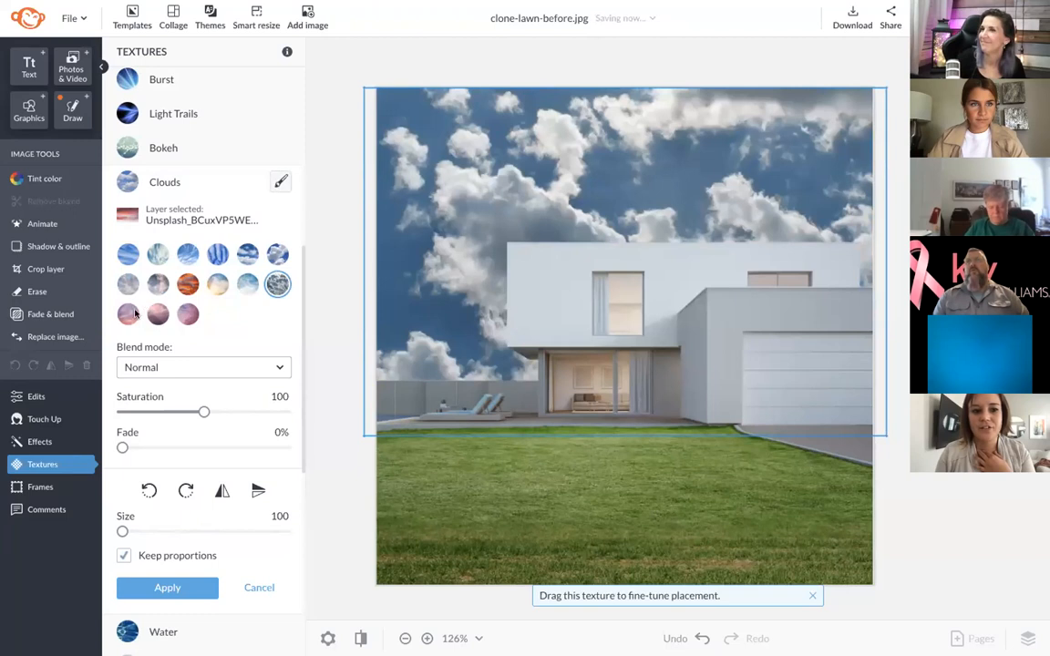
left_click(126, 316)
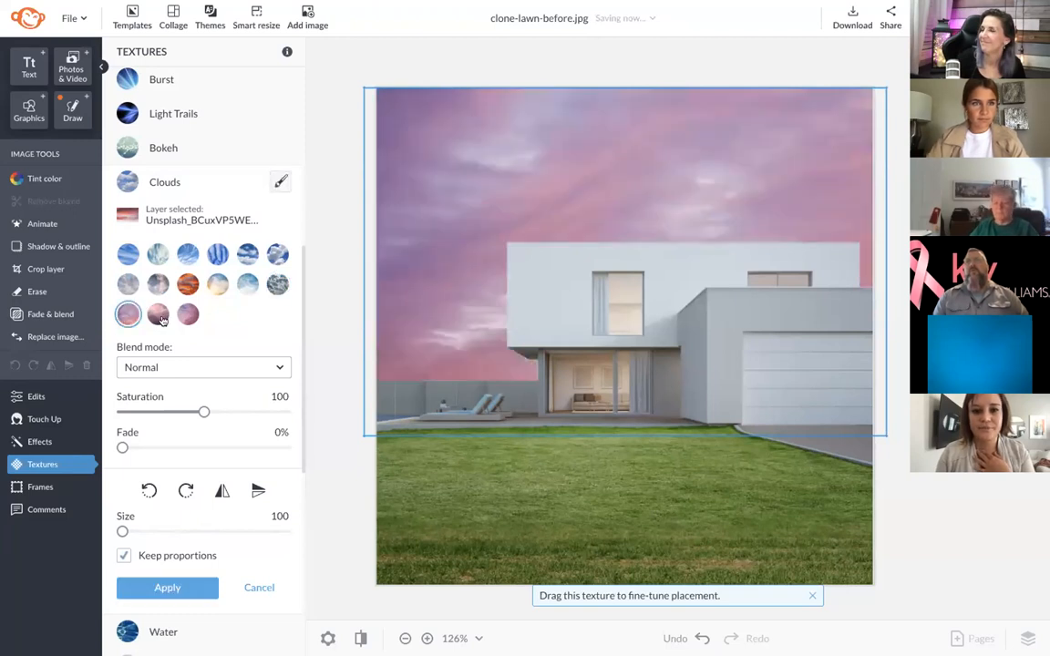
Step: Choose the deep blue sky with wispy white clouds and apply it to the sky layer
left_click(188, 255)
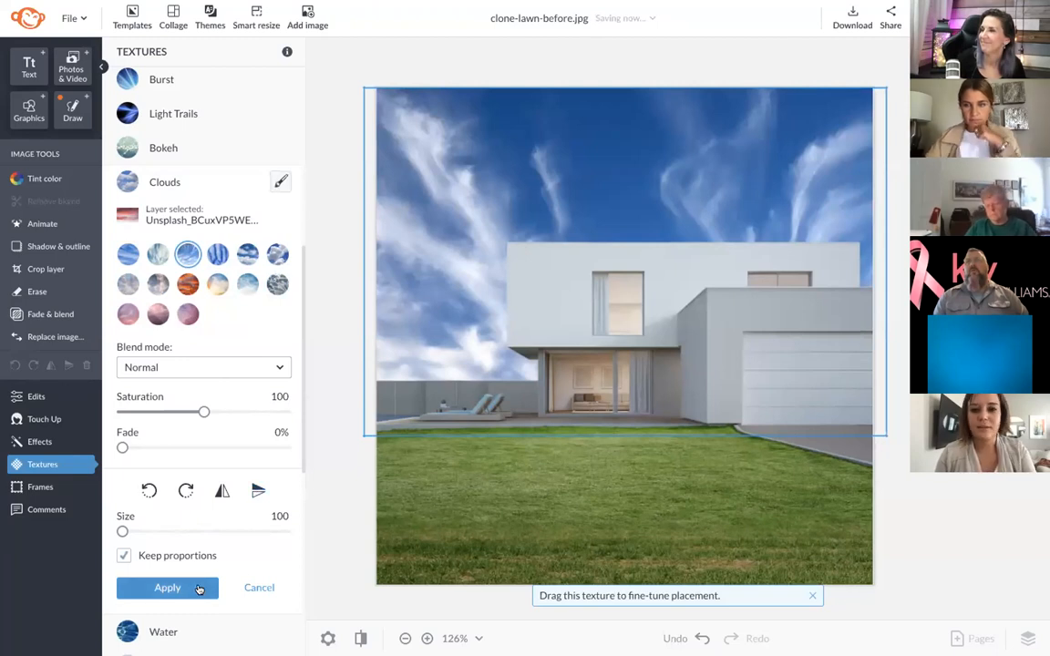
left_click(166, 587)
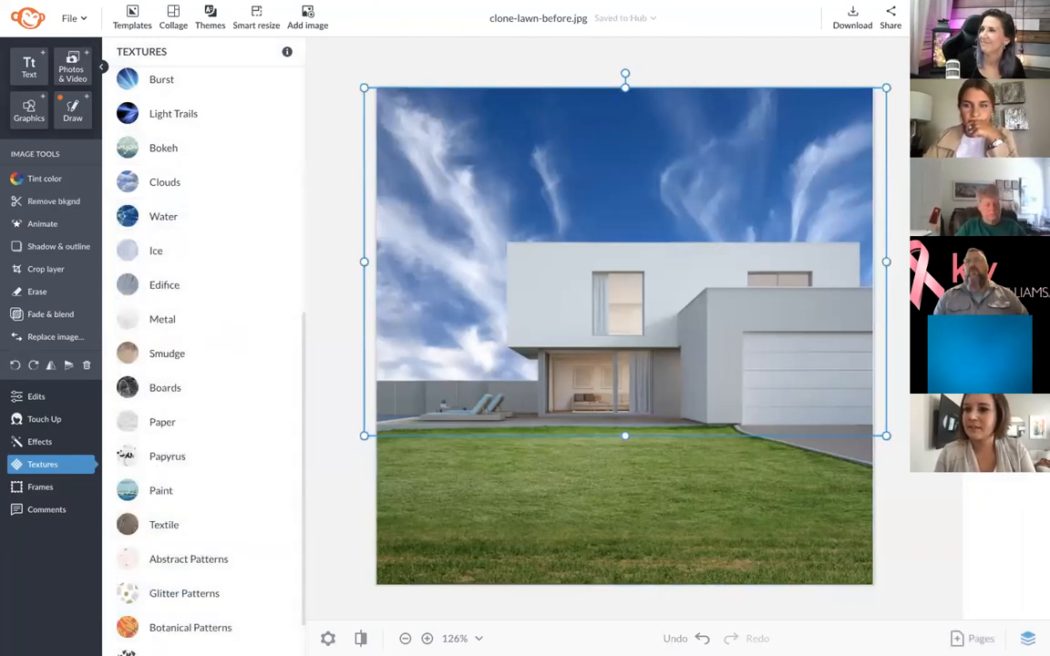
Step: Duplicate the page, leave only the house layer on the copy and restore the house photo's original background
left_click(1006, 606)
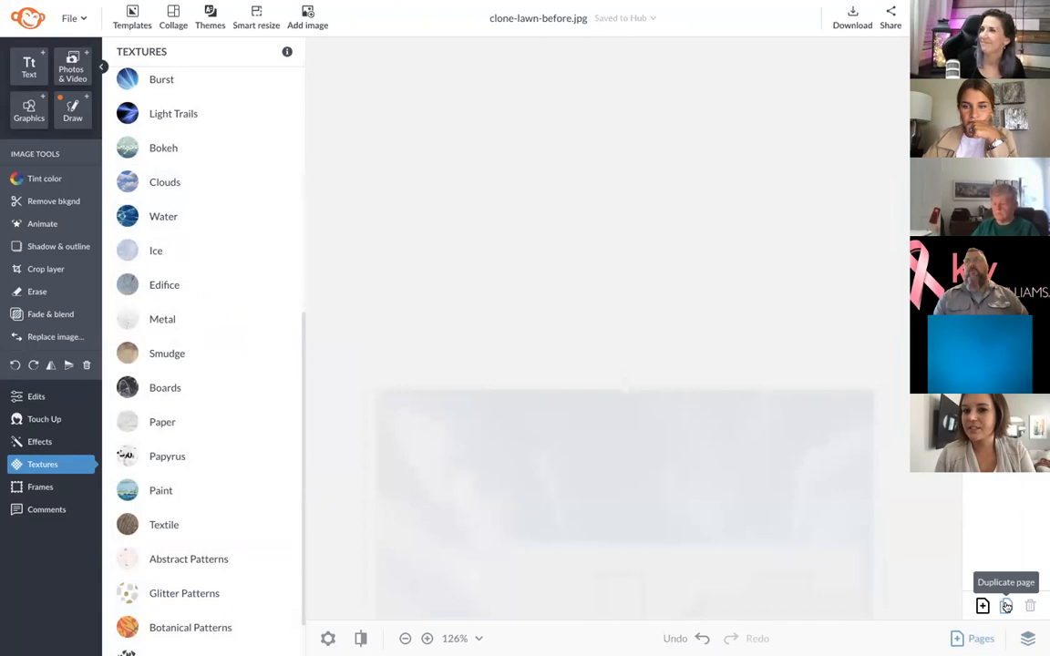
left_click(605, 322)
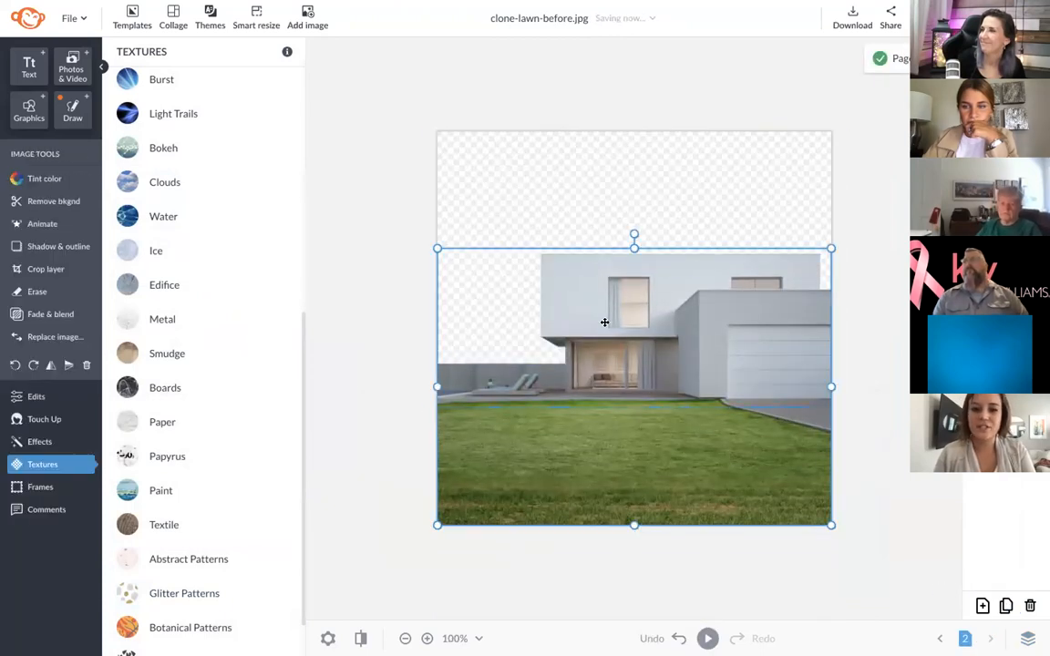
right_click(604, 325)
left_click(636, 447)
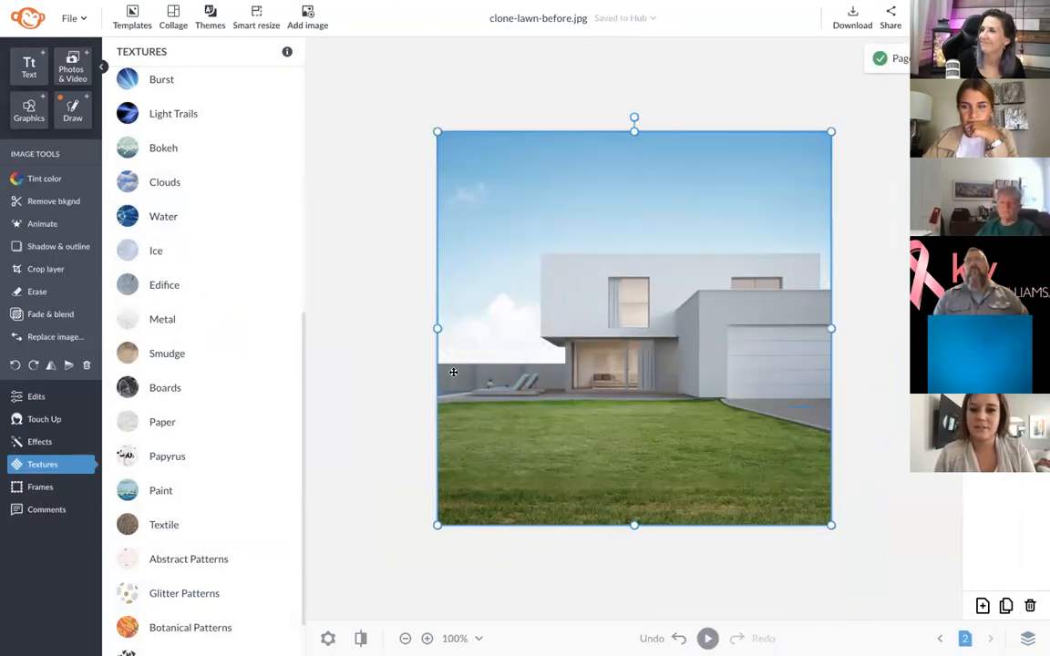
Step: Add a Clouds texture to the restored house photo with fade at 50% and size at 100
scroll(407, 323, "up", 3)
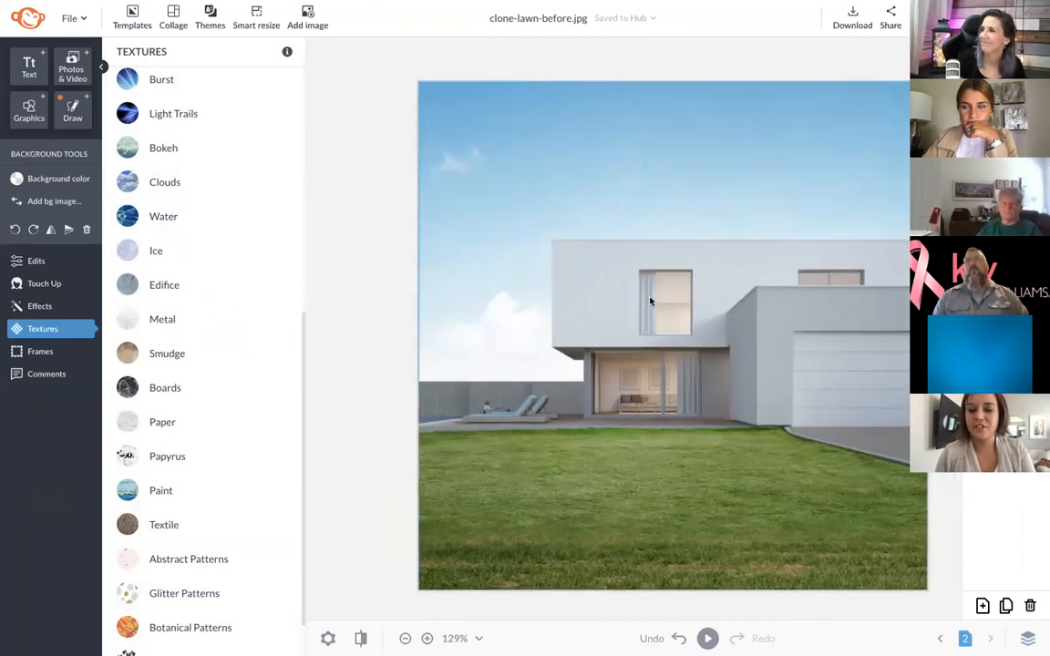
left_click(649, 298)
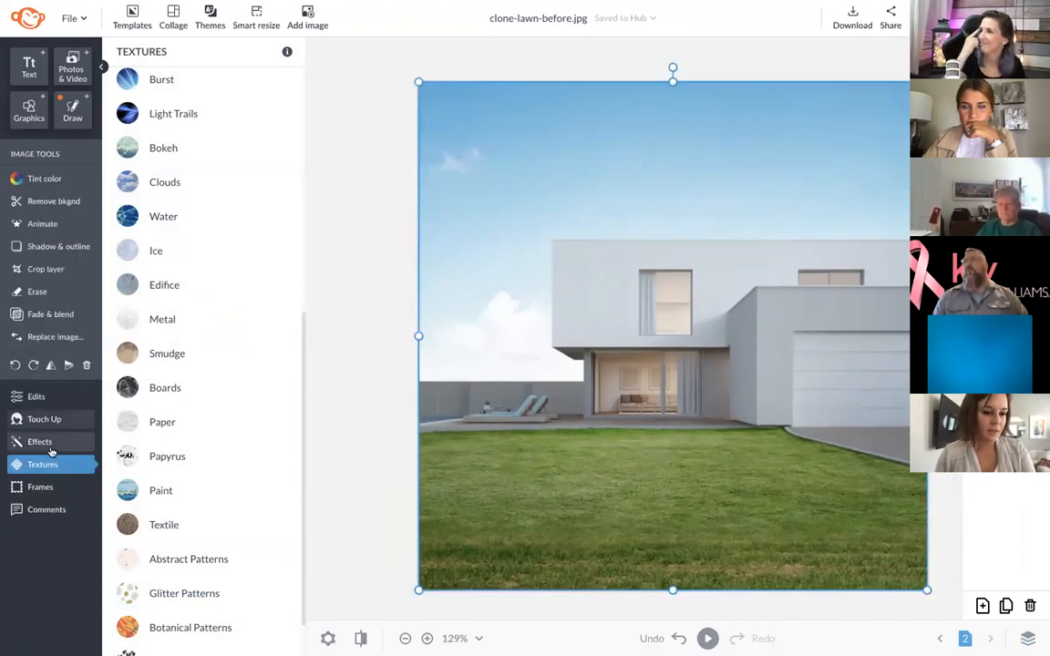
scroll(188, 481, "down", 1)
scroll(186, 469, "up", 3)
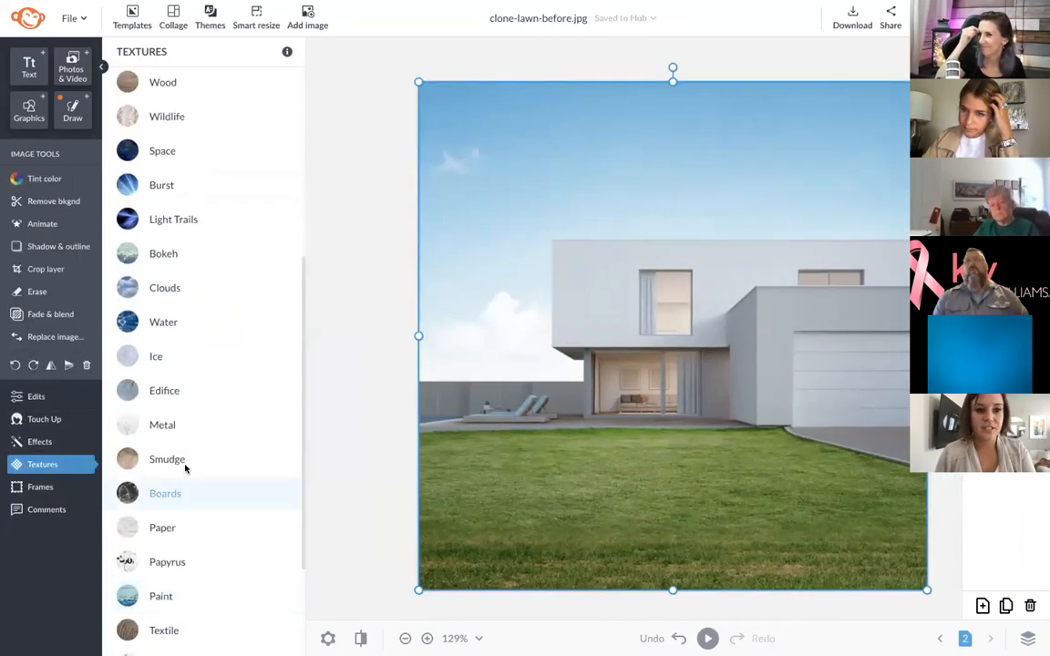
left_click(178, 290)
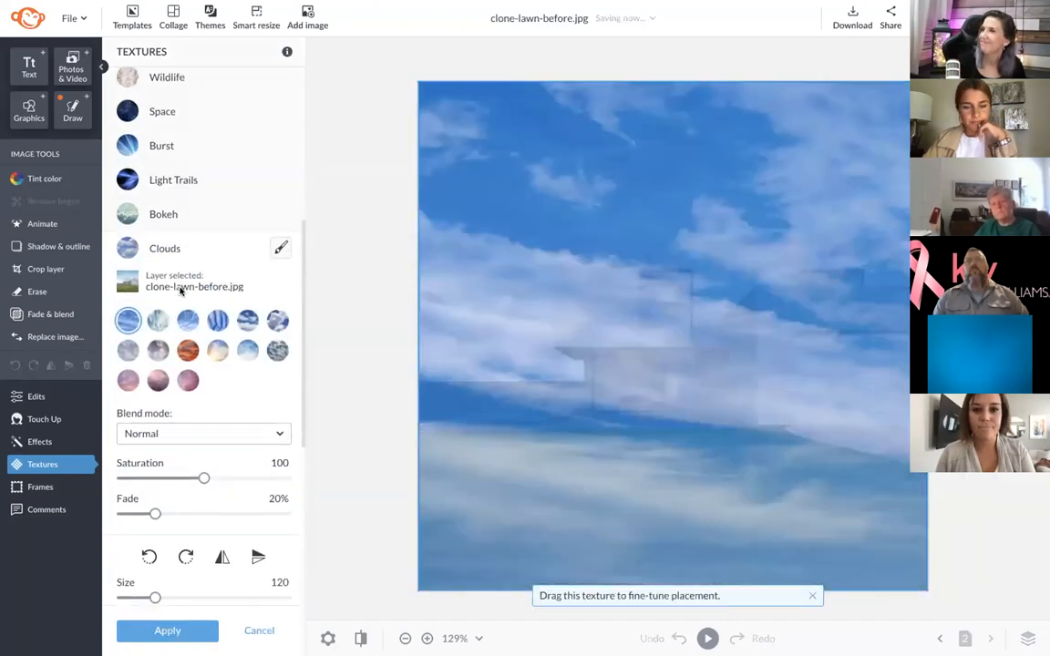
left_click_drag(155, 435, 61, 431)
left_click(276, 420)
type("50")
key("Return")
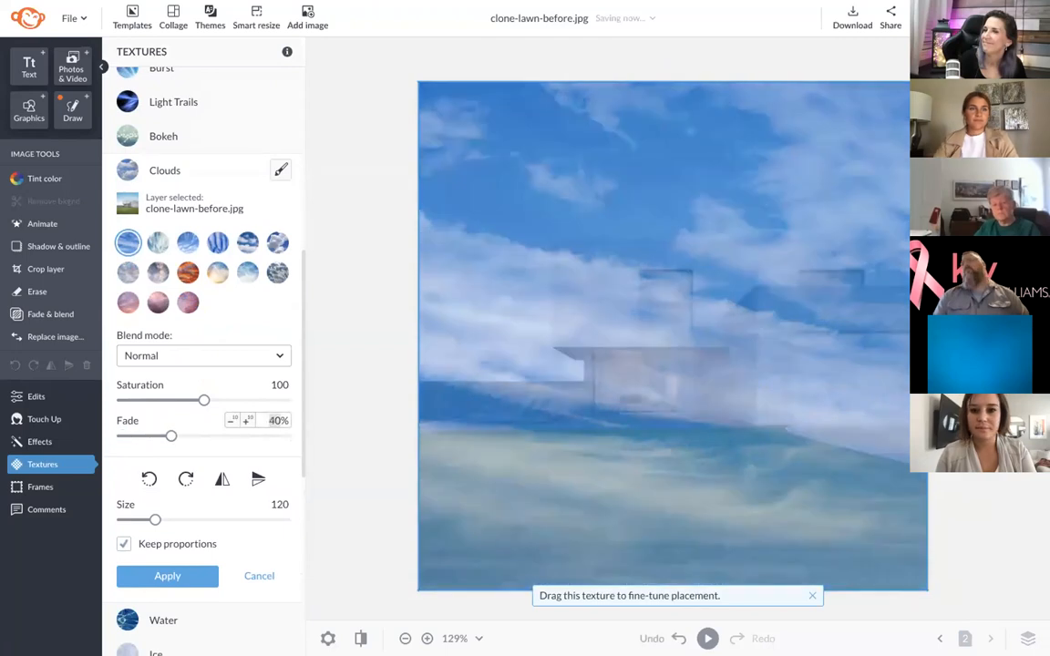
left_click_drag(155, 519, 122, 519)
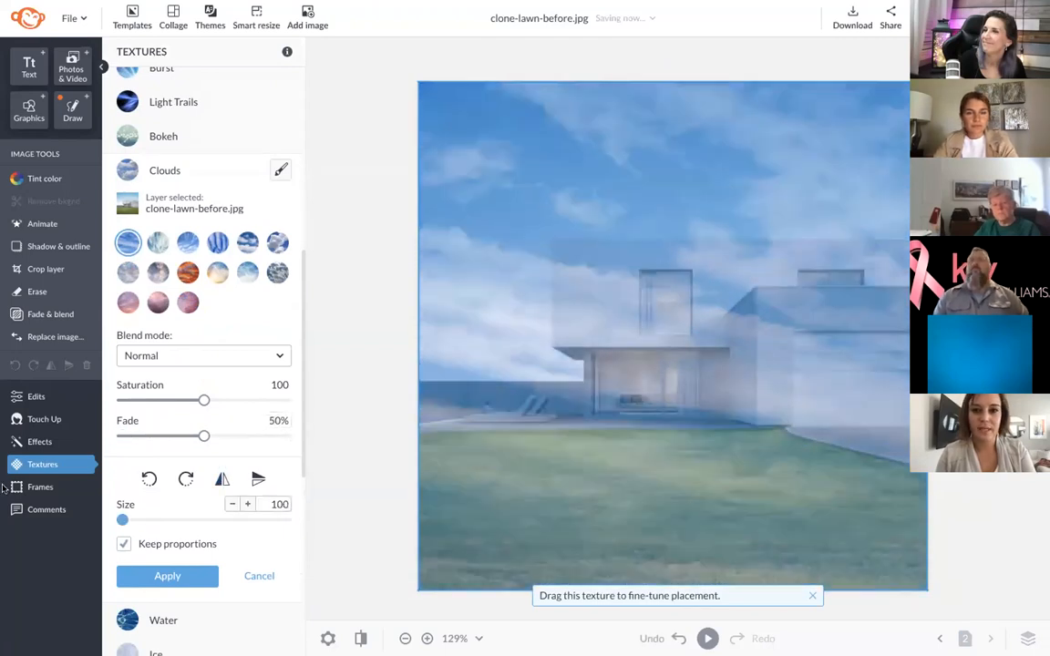
Step: Enlarge the texture eraser to size 176 and erase the clouds from the house and lawn
left_click(280, 170)
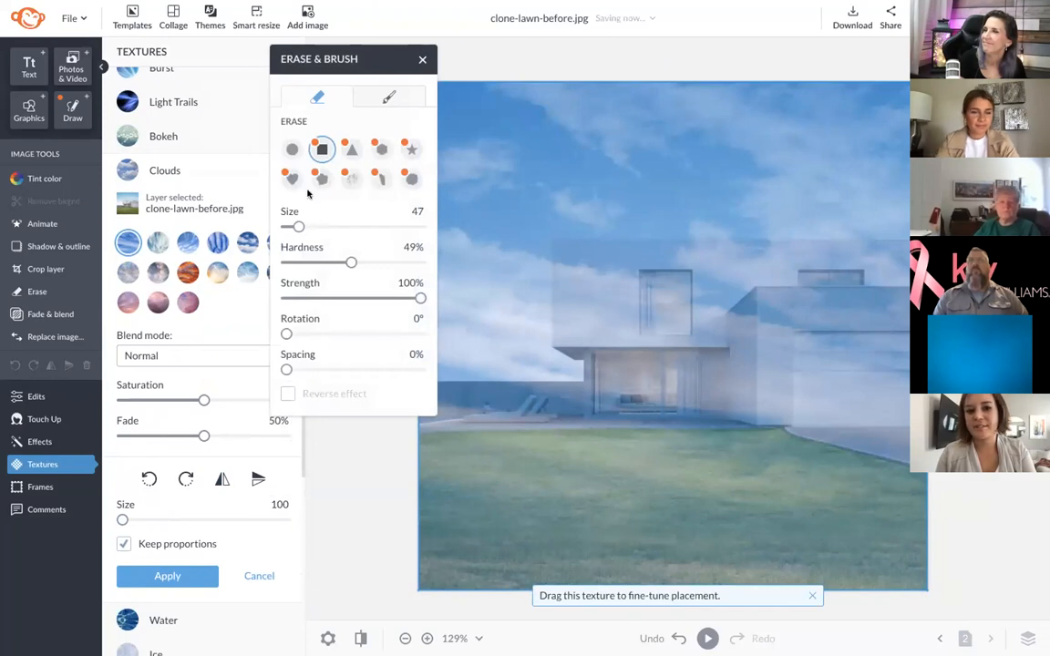
left_click_drag(296, 227, 334, 226)
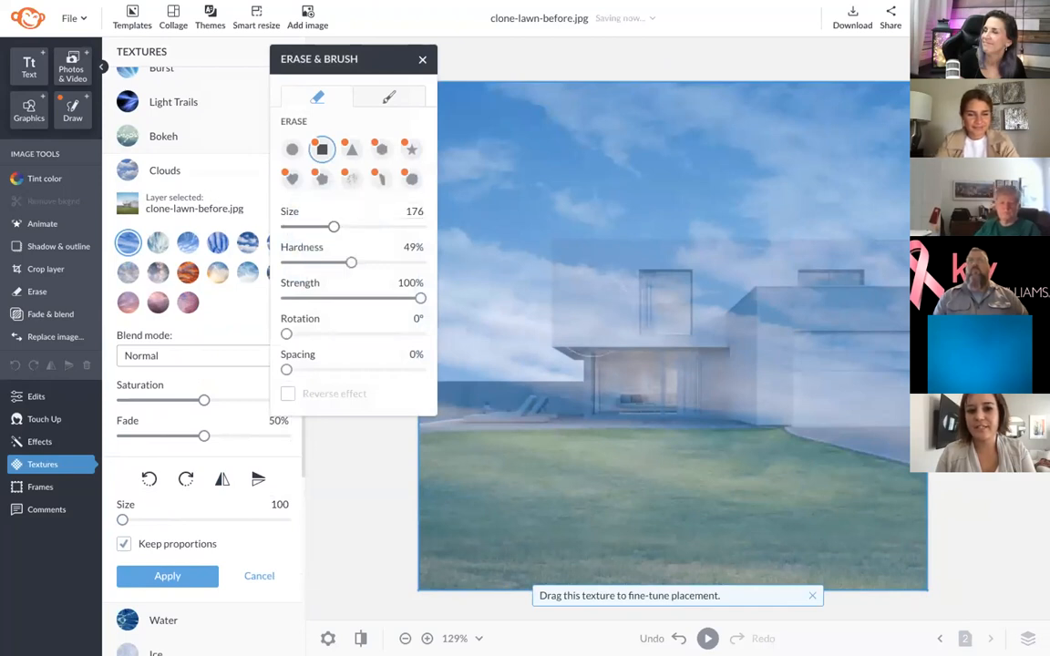
mouse_move(567, 273)
left_mouse_down()
mouse_move(796, 267)
mouse_move(876, 285)
mouse_move(859, 303)
mouse_move(568, 310)
mouse_move(540, 338)
mouse_move(761, 390)
mouse_move(914, 373)
mouse_move(623, 437)
mouse_move(311, 430)
mouse_move(492, 491)
mouse_move(901, 490)
mouse_move(943, 500)
mouse_move(947, 549)
mouse_move(450, 565)
mouse_move(381, 556)
mouse_move(416, 531)
mouse_move(728, 480)
mouse_move(727, 416)
mouse_move(436, 379)
left_mouse_up()
Step: Set the Clouds texture's blend mode to Overlay and apply the texture to the house photo
left_click(197, 357)
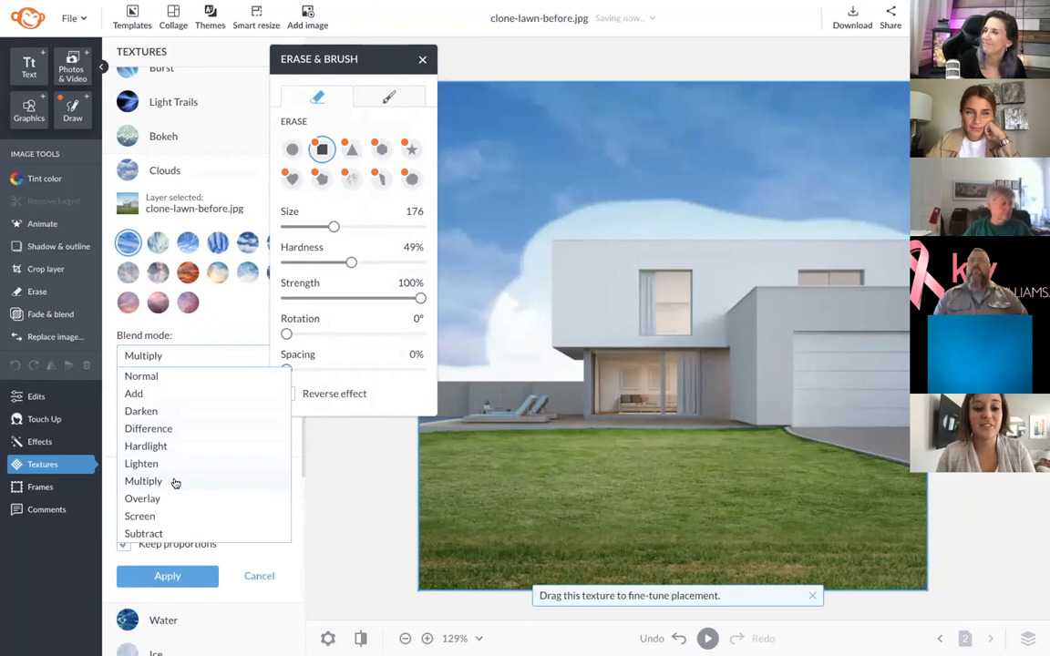
left_click(169, 500)
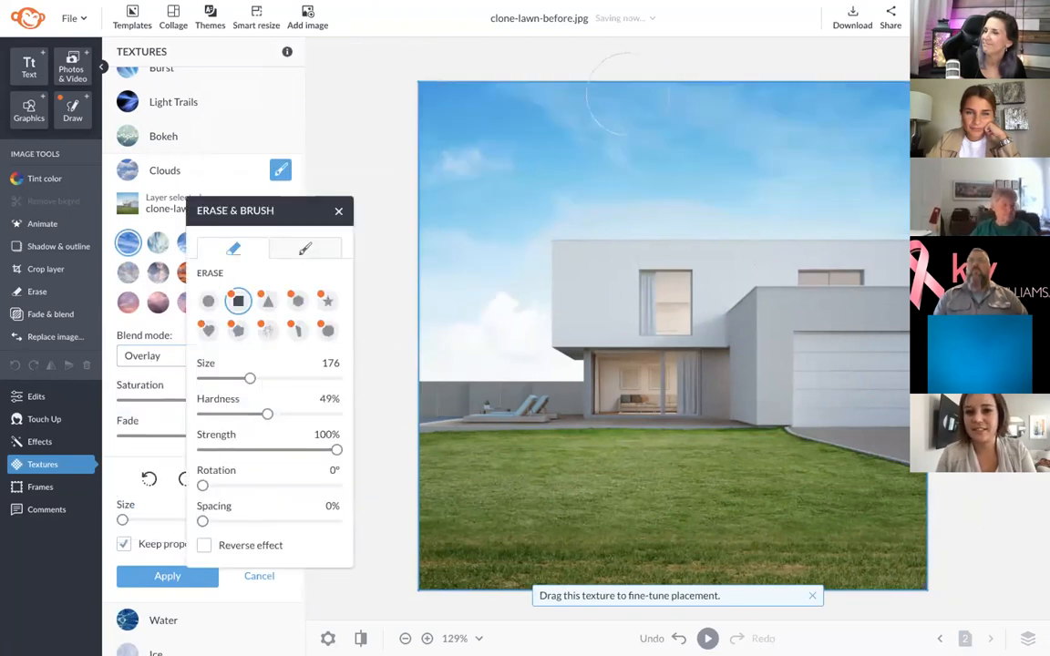
left_click(305, 248)
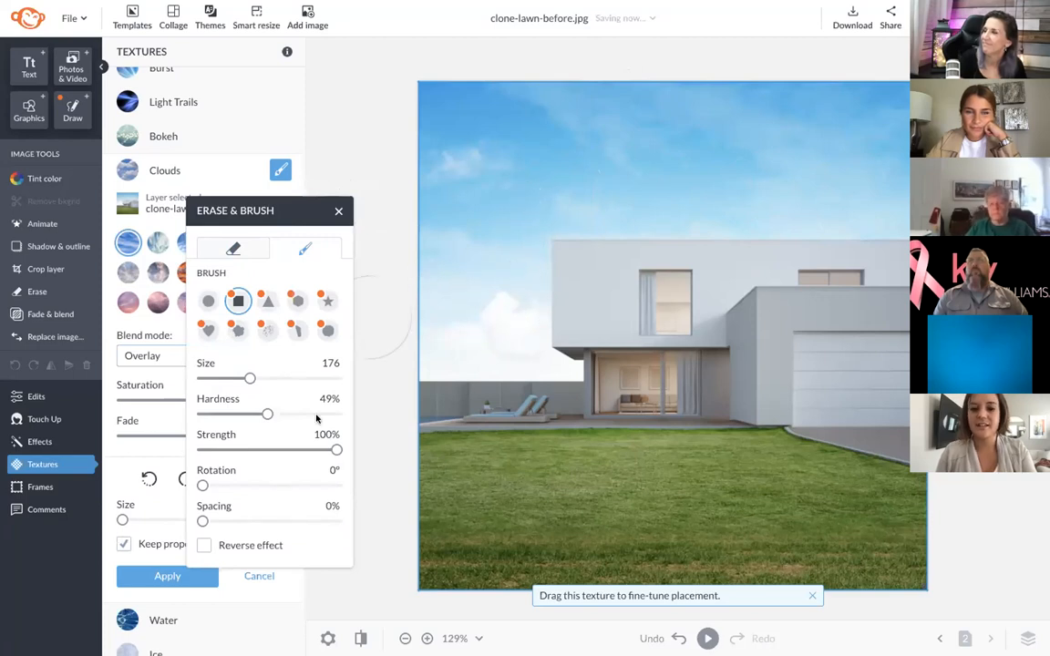
left_click(167, 576)
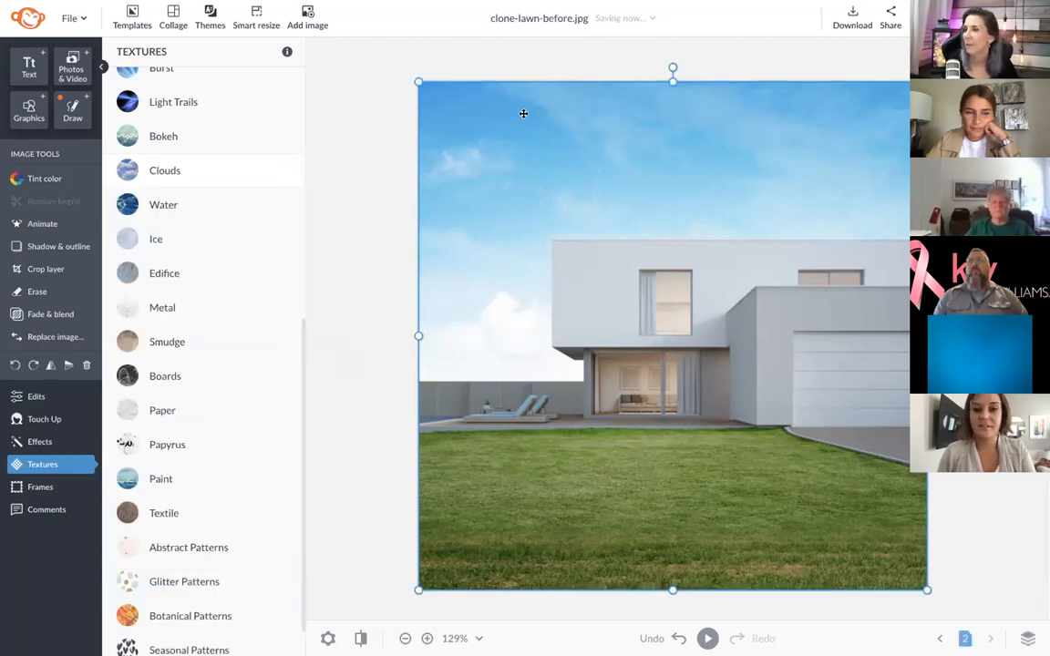
left_click(407, 215)
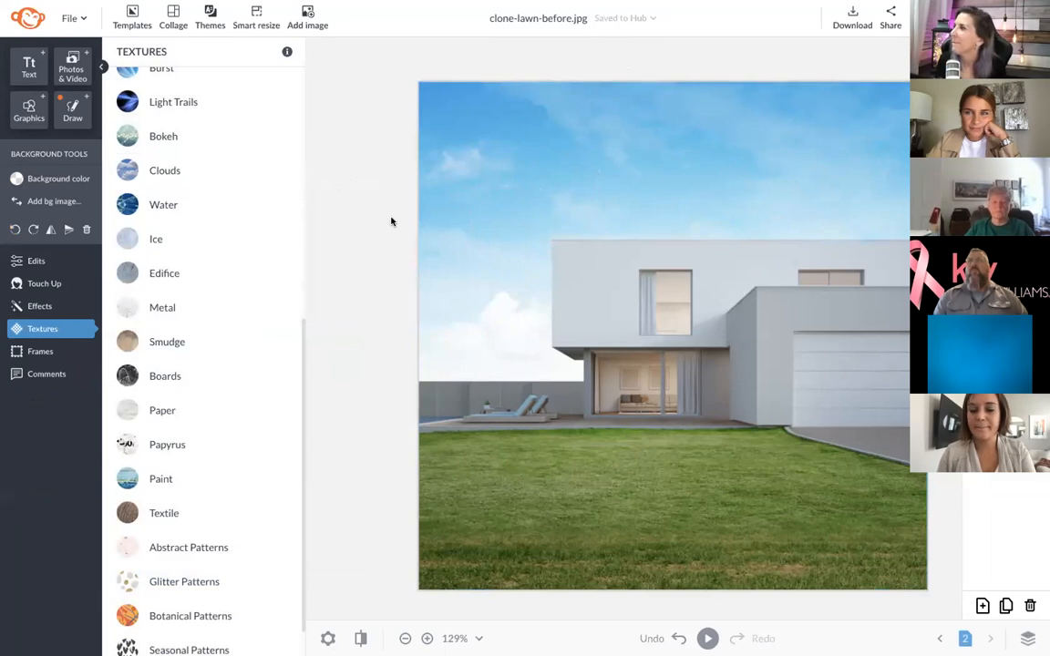
Step: Start the Clone touch-up on the house photo and set its brush size to 109
scroll(392, 222, "down", 1)
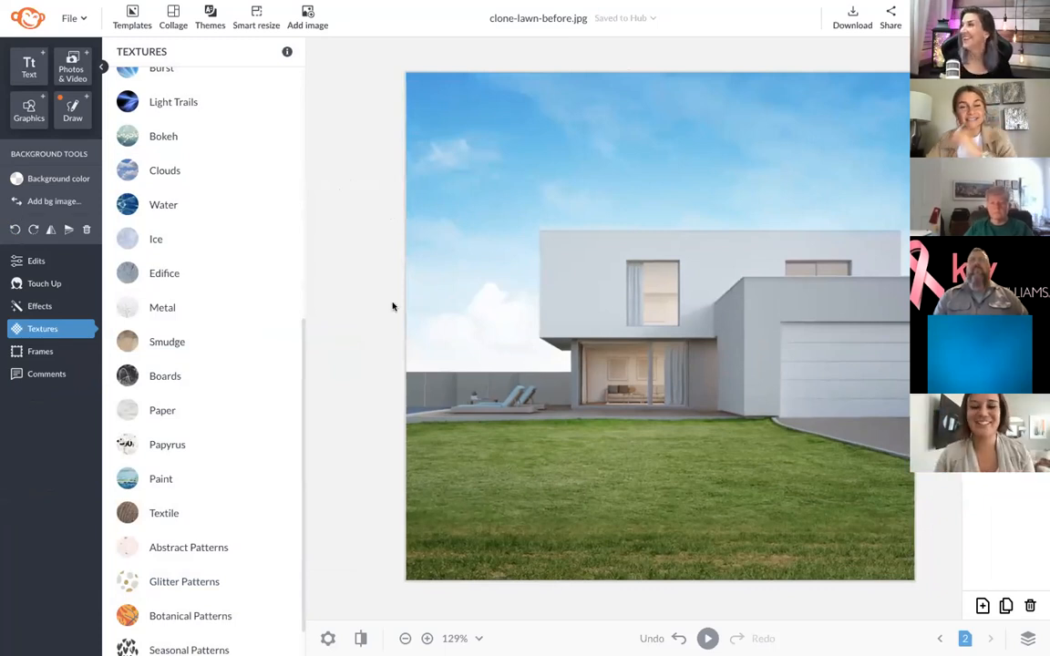
left_click(469, 479)
scroll(469, 479, "down", 1)
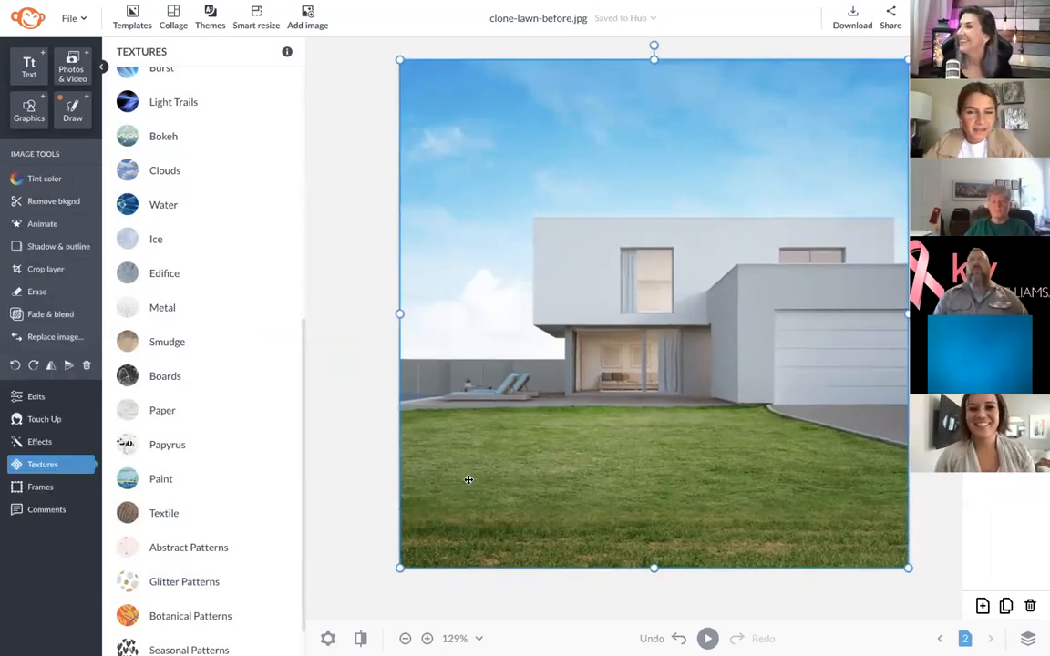
left_click(41, 420)
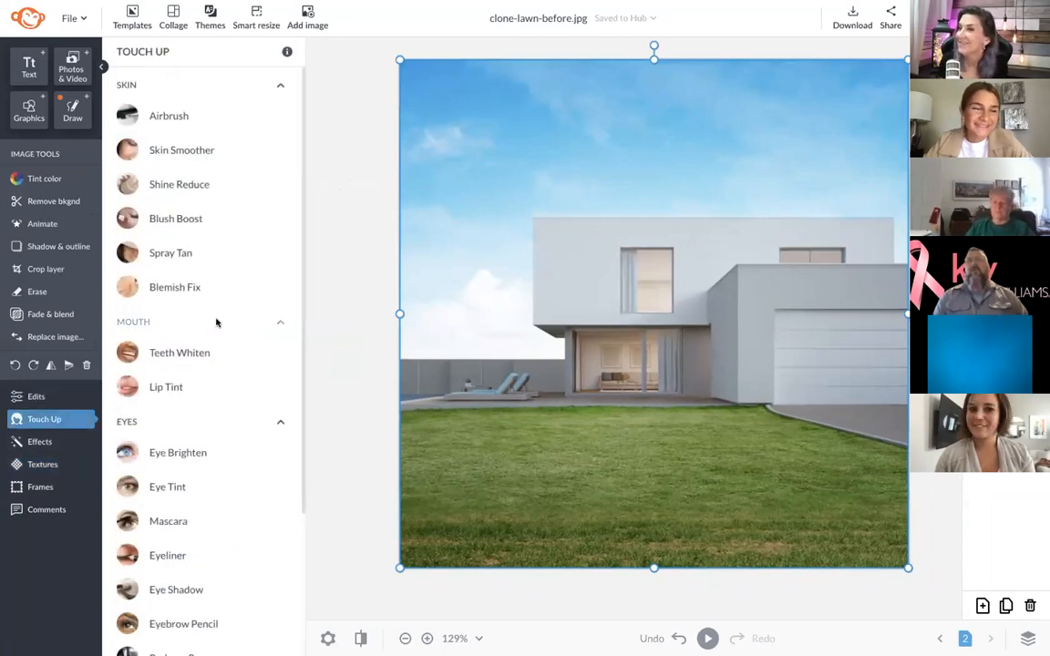
scroll(216, 322, "down", 2)
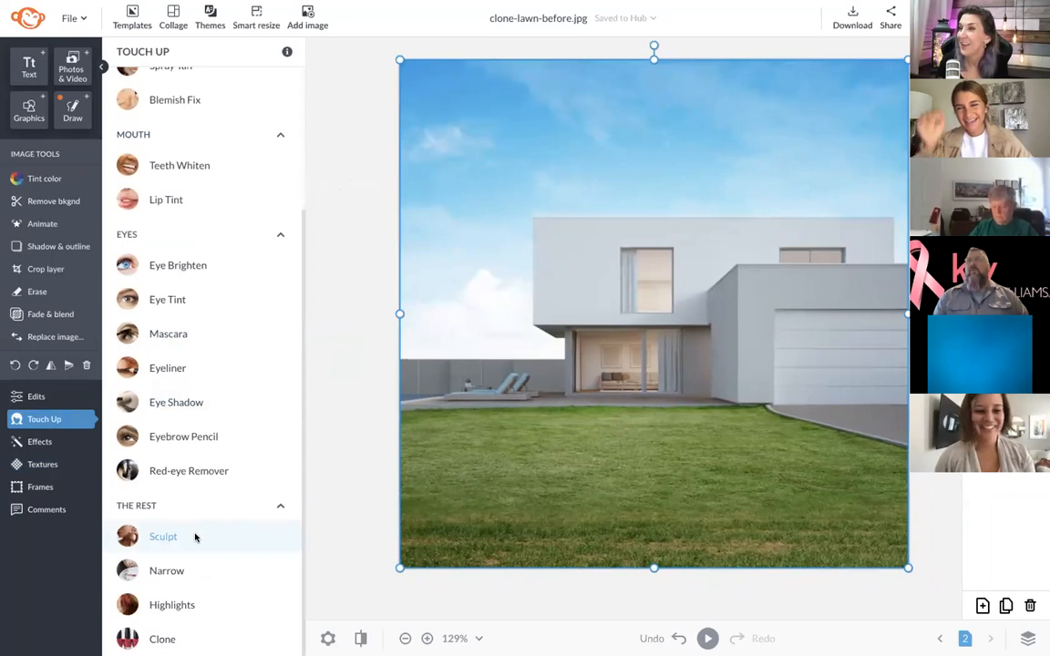
left_click(180, 639)
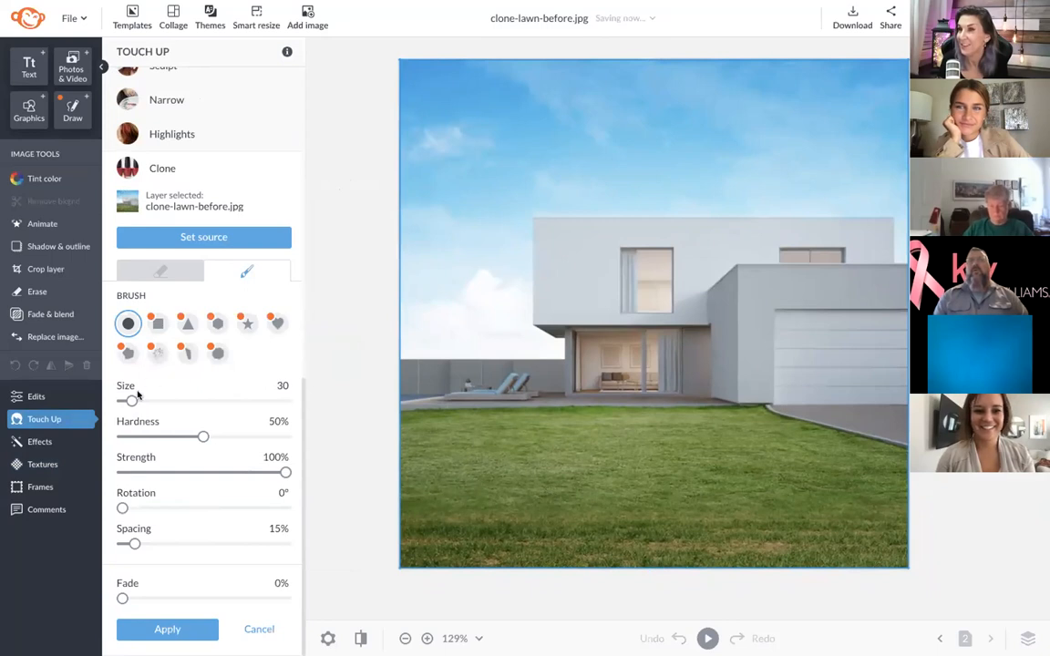
left_click_drag(132, 400, 157, 401)
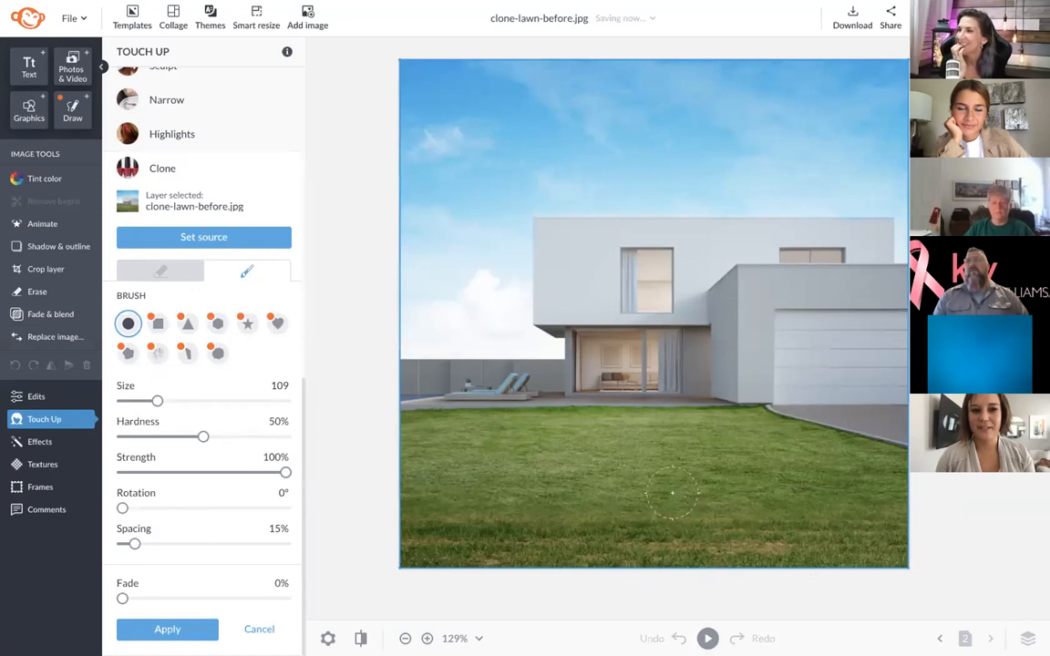
Step: Clone greener grass from two source spots over the dry patches near the lawn's lower edge and apply the touch-up
left_click(227, 236)
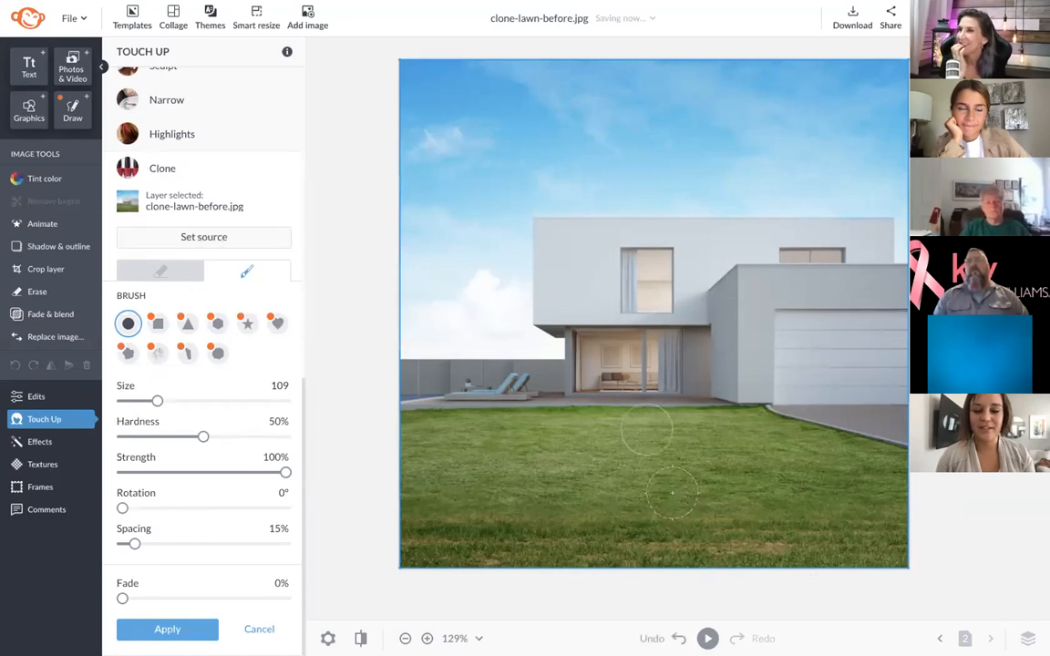
left_click_drag(667, 493, 693, 492)
mouse_move(709, 545)
left_mouse_down()
mouse_move(648, 545)
mouse_move(755, 545)
left_mouse_up()
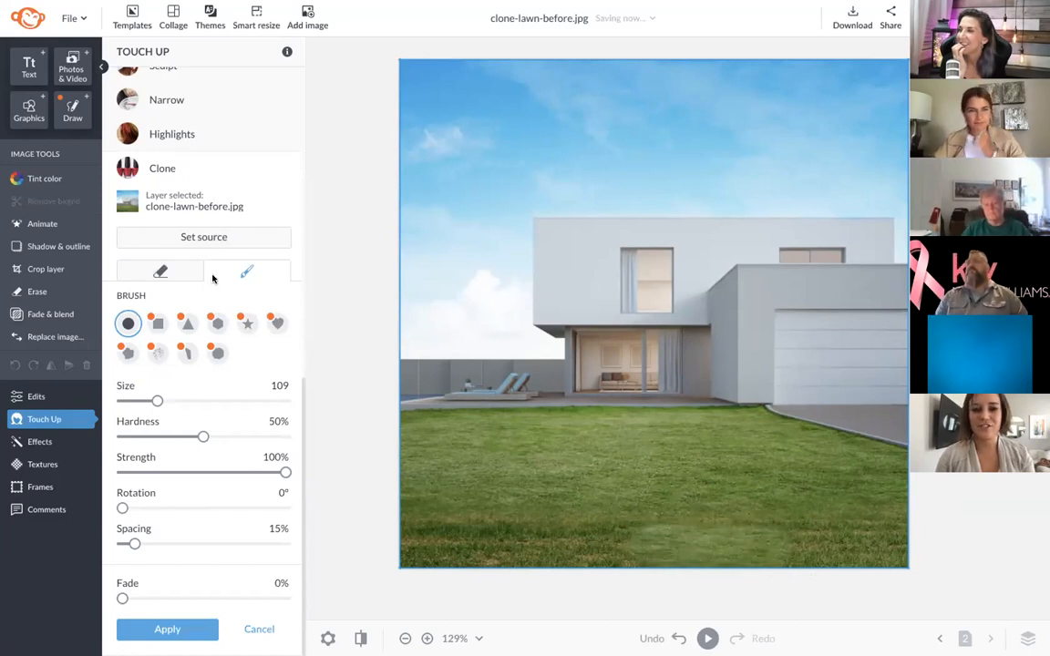
left_click(212, 237)
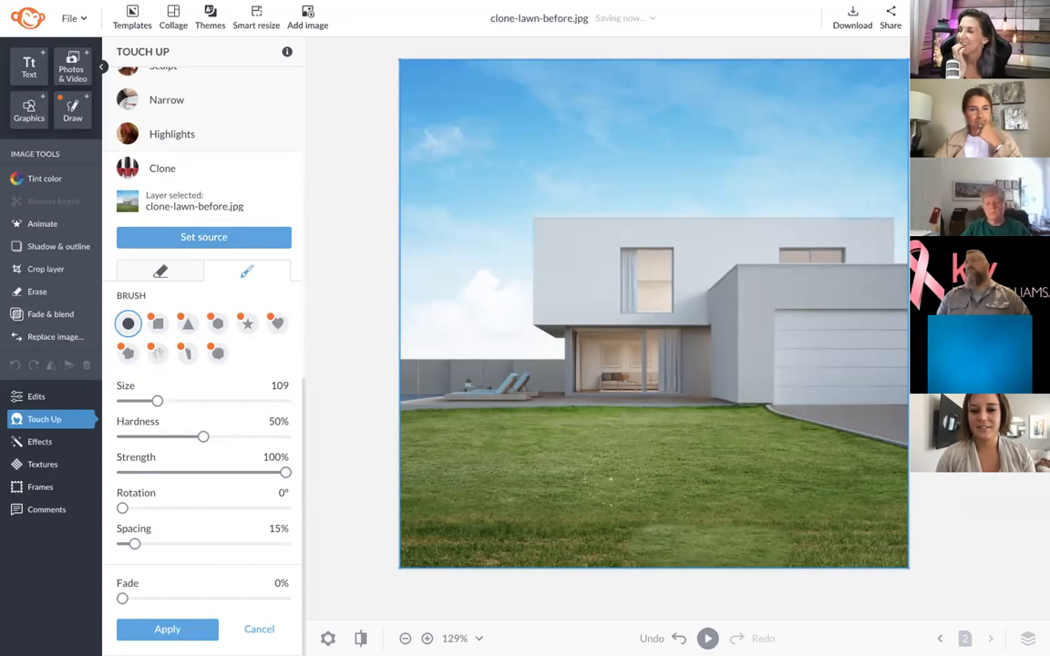
left_click(606, 485)
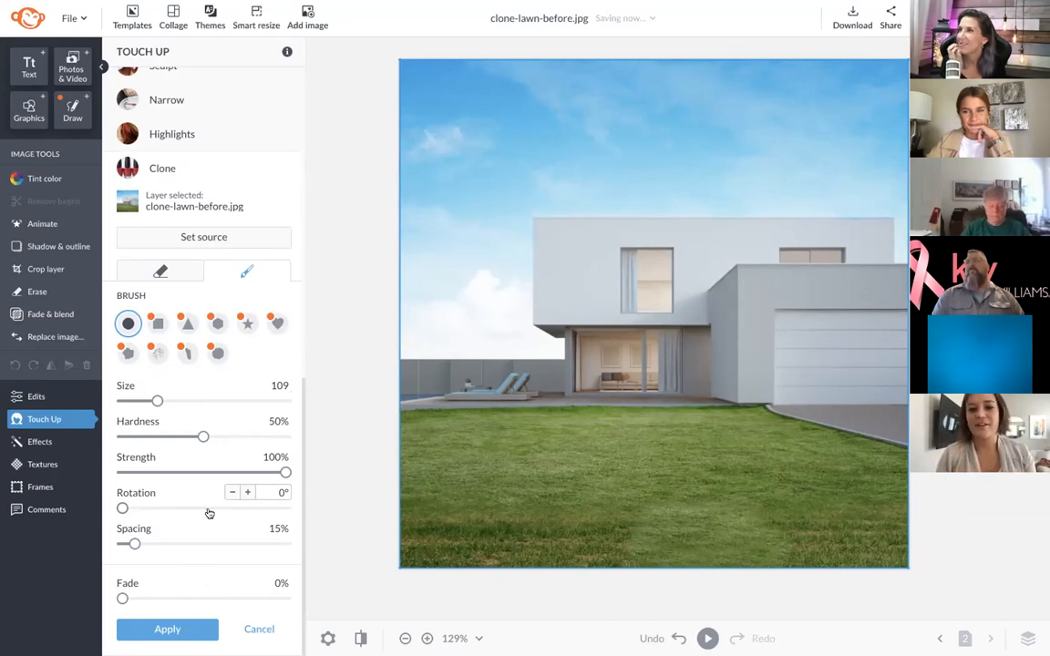
left_click(167, 629)
left_click(398, 176)
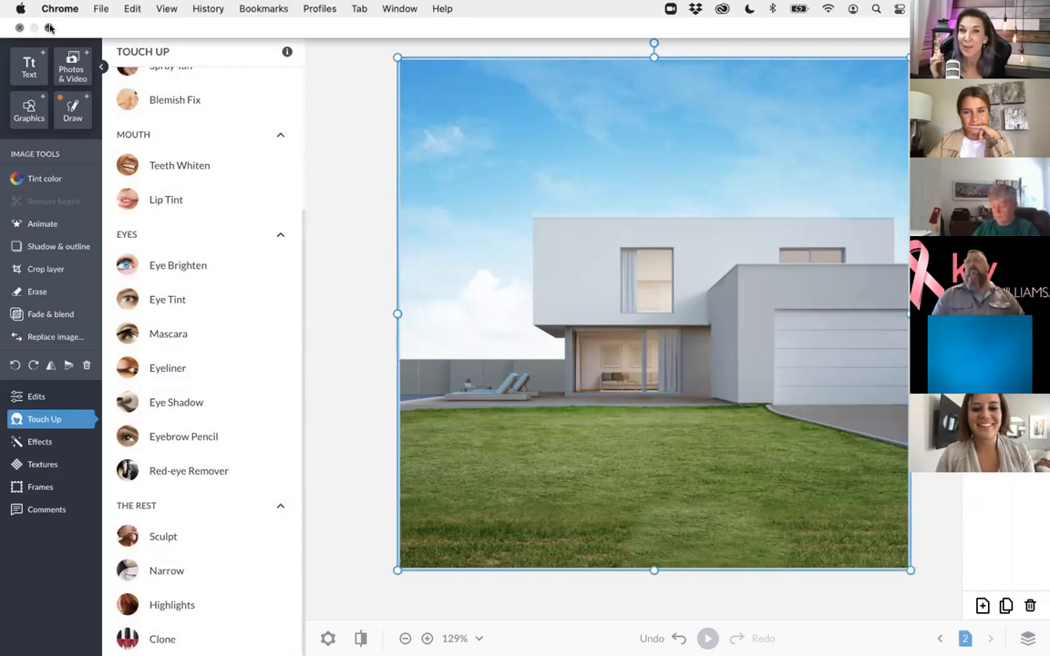
Step: Exit full screen, look through the other open designs and switch to the Google Slides presentation From Post to Closing - Real Estate Event
left_click(50, 28)
left_click(358, 188)
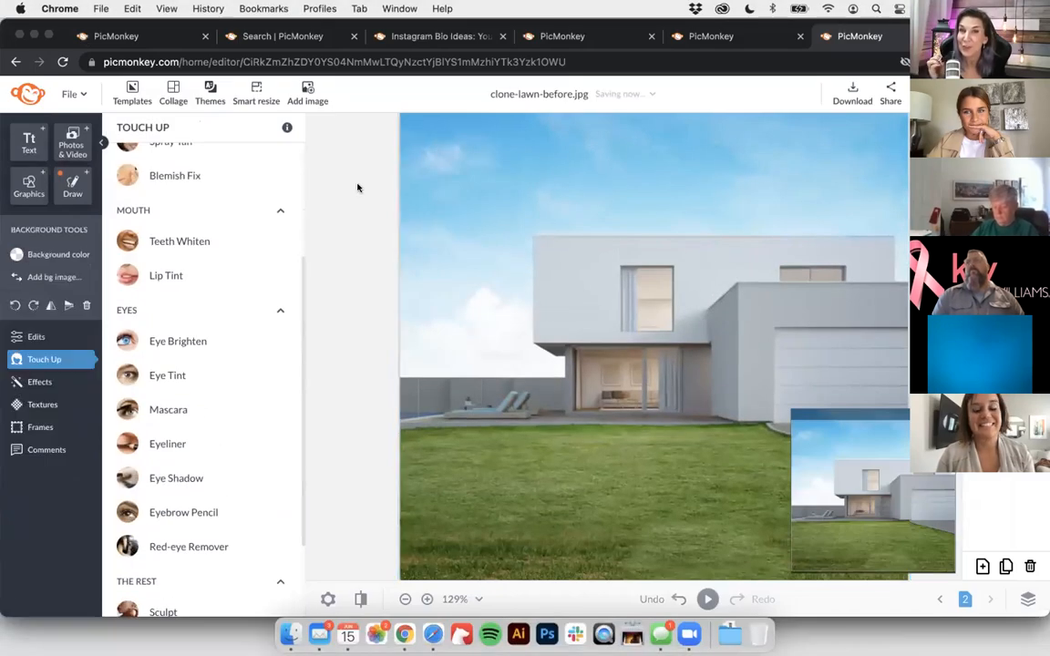
left_click(128, 37)
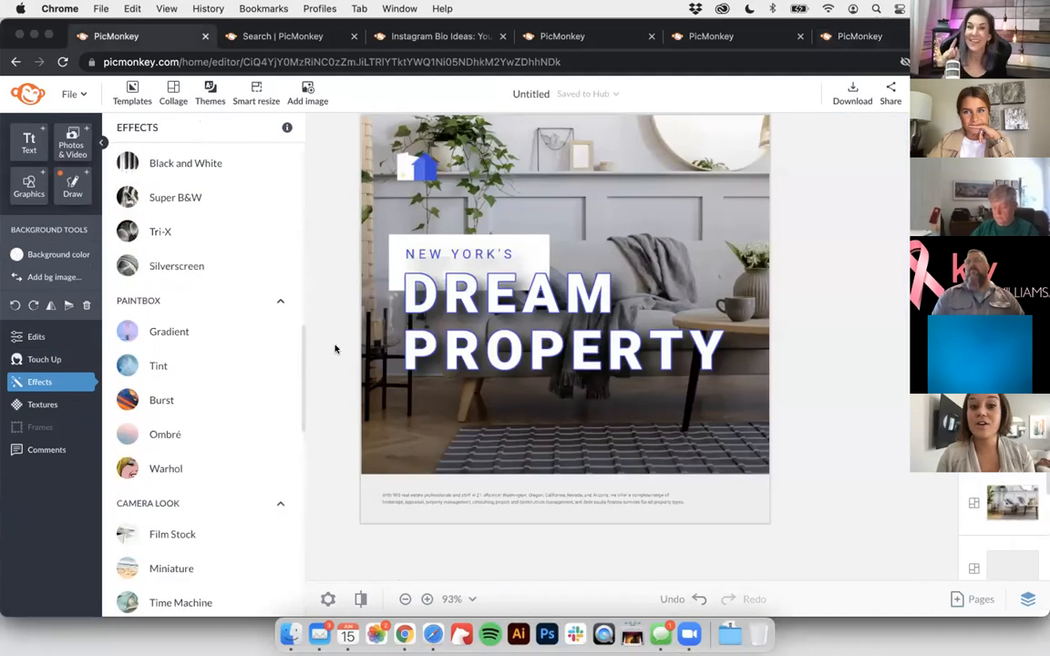
left_click(706, 38)
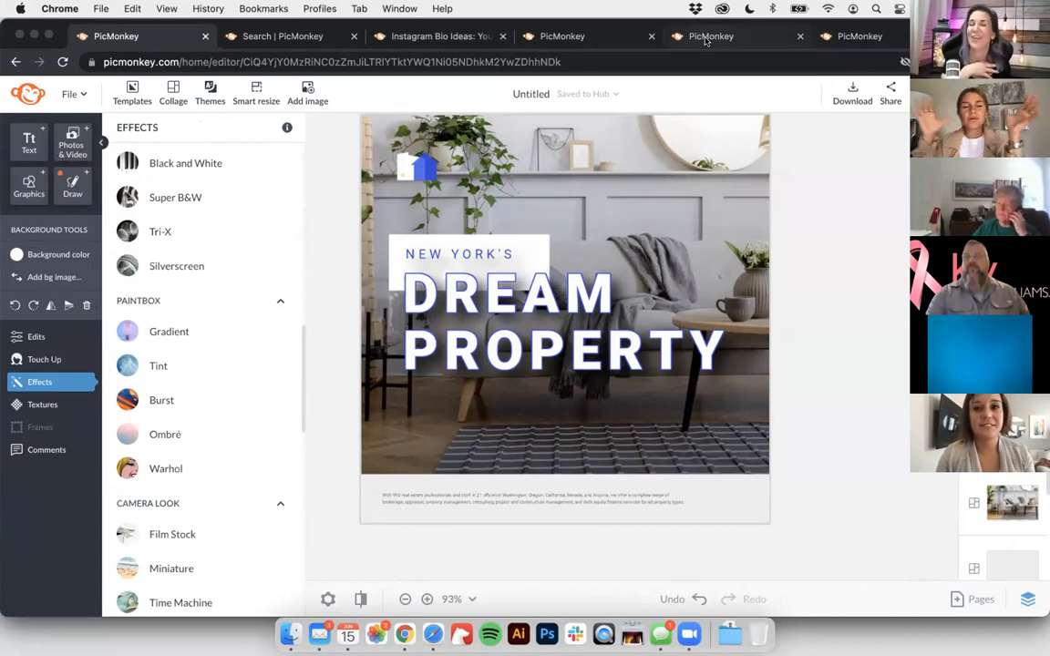
left_click(603, 39)
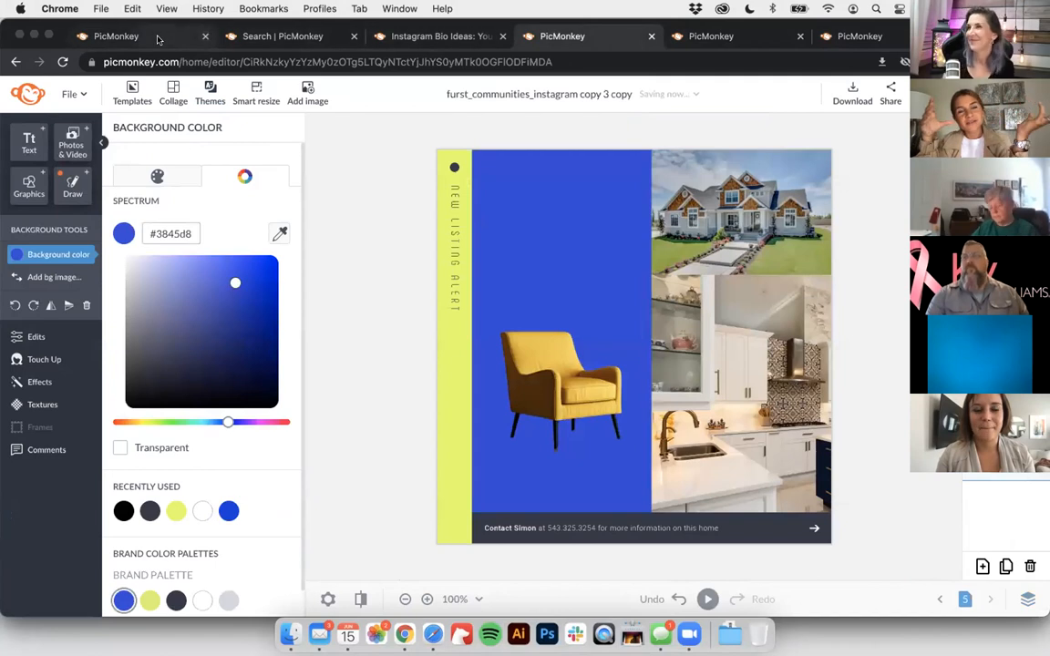
left_click(77, 37)
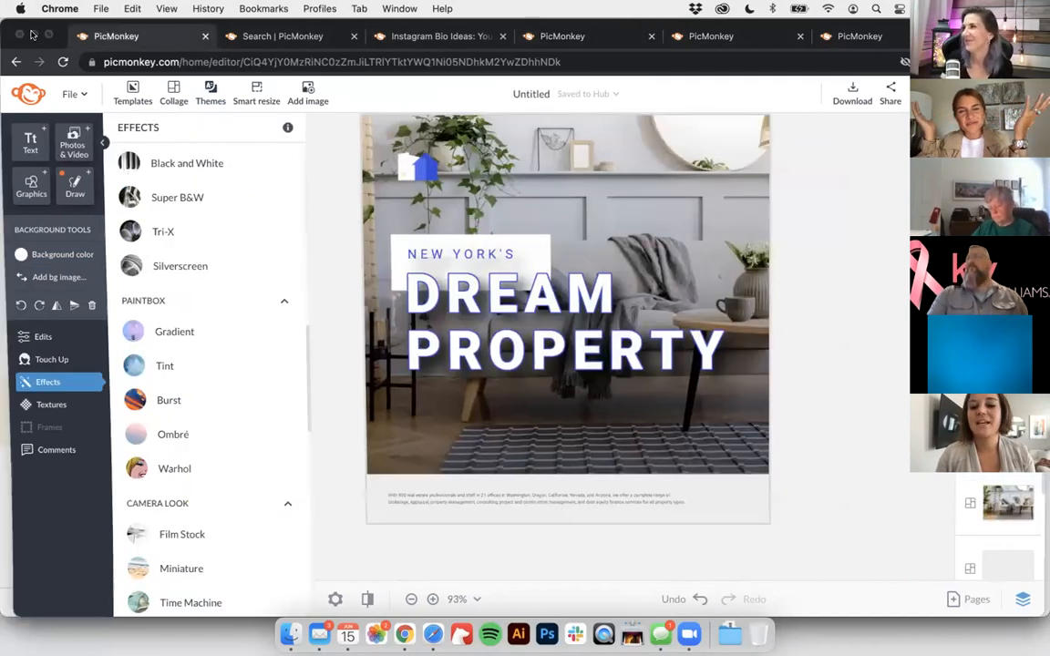
left_click(34, 35)
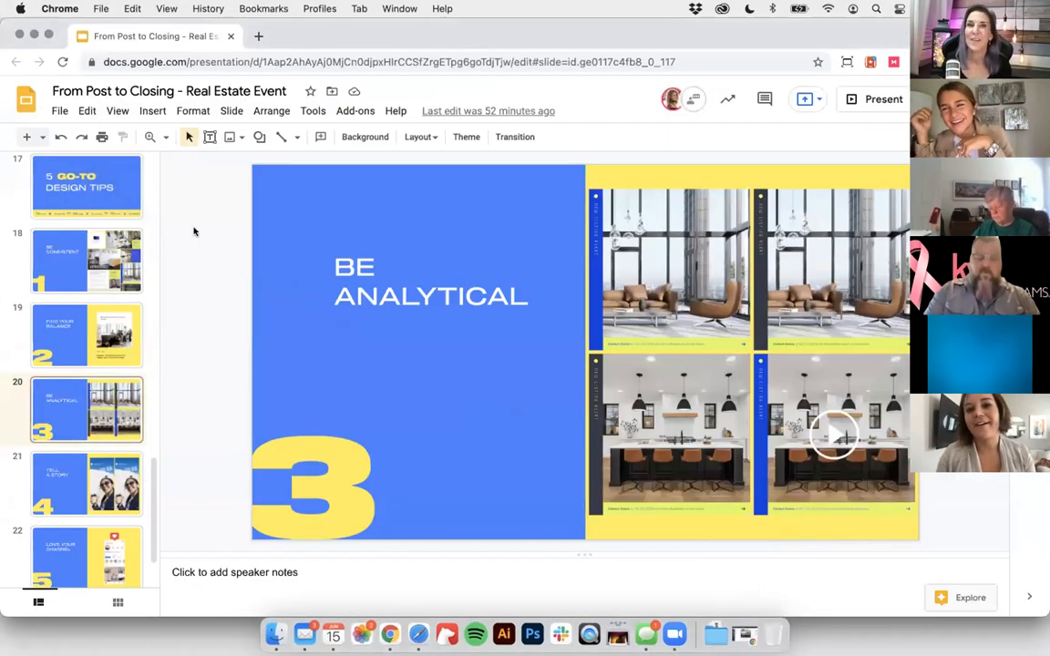
scroll(98, 392, "down", 3)
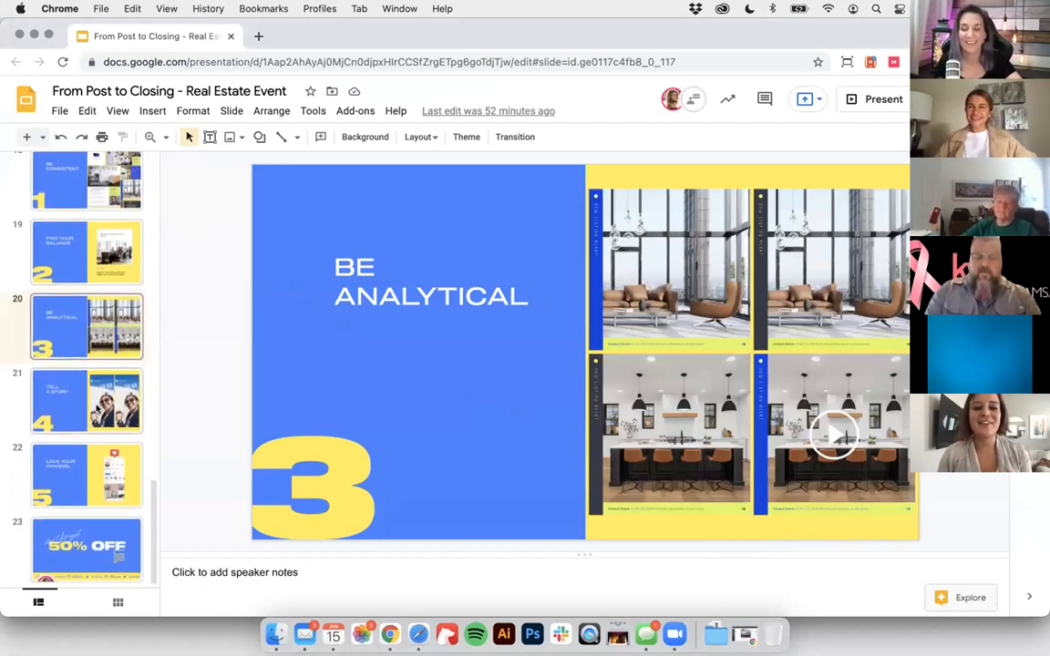
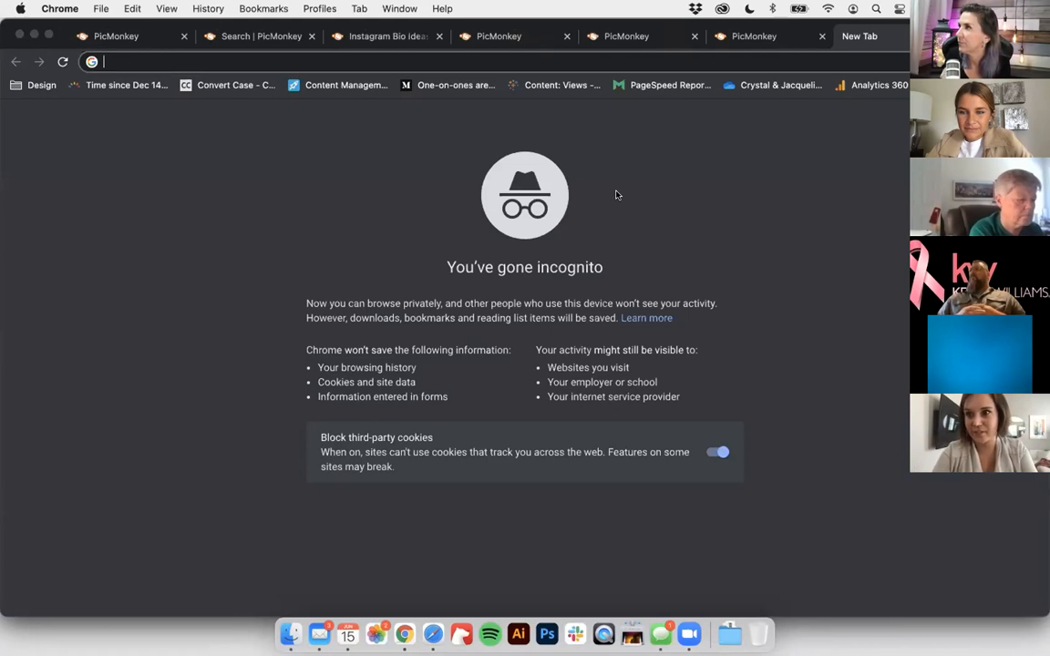
Step: Open PicMonkey in the new browser tab and create a blank design
type("pic")
key("Return")
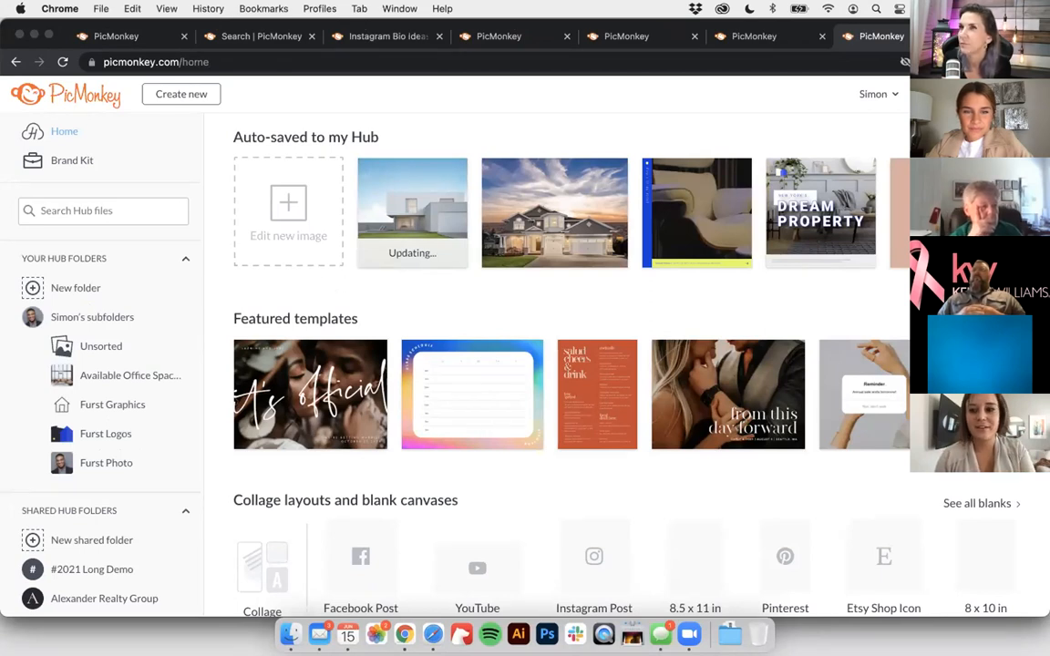
left_click(382, 173)
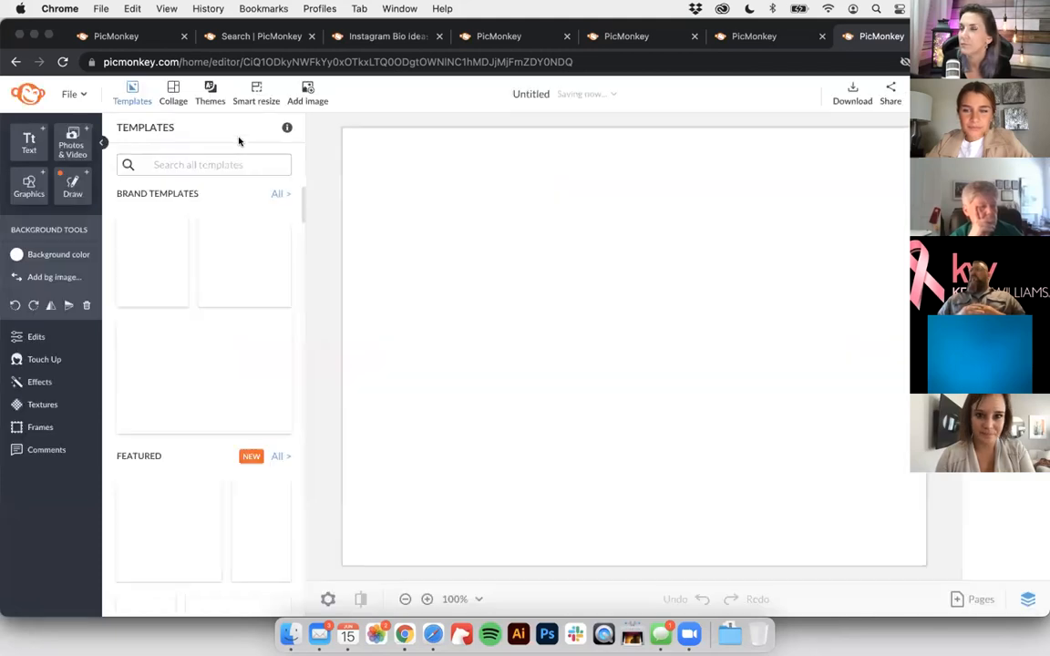
Step: Search the templates for Instagram Story, try the Home Workout Playlist template and replace it with the This or That Fall Edition one
left_click(214, 164)
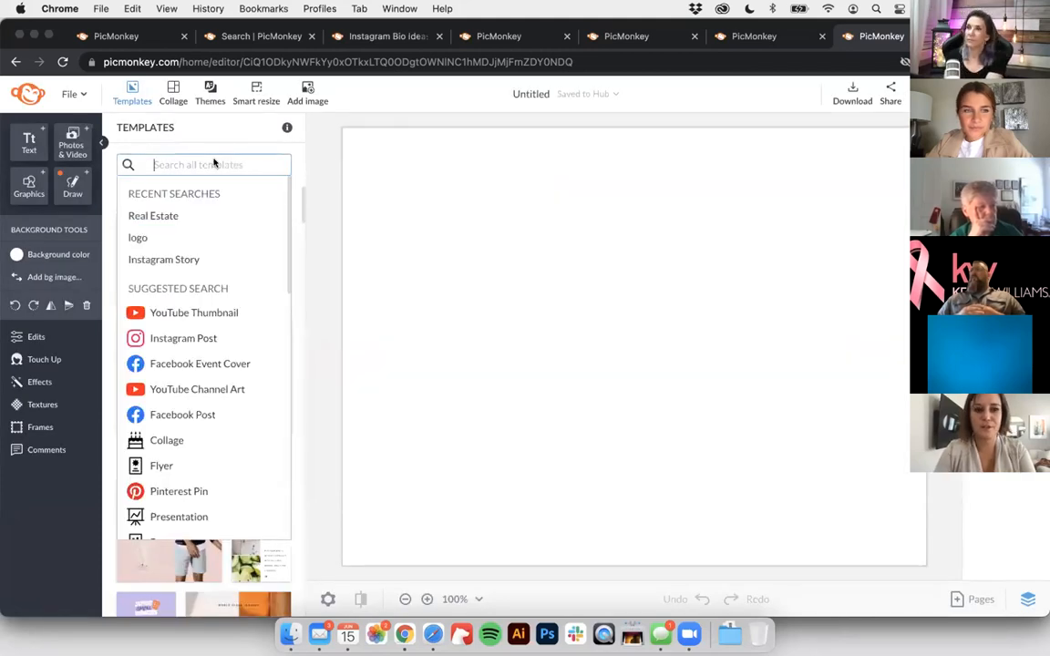
type("i")
left_click(193, 239)
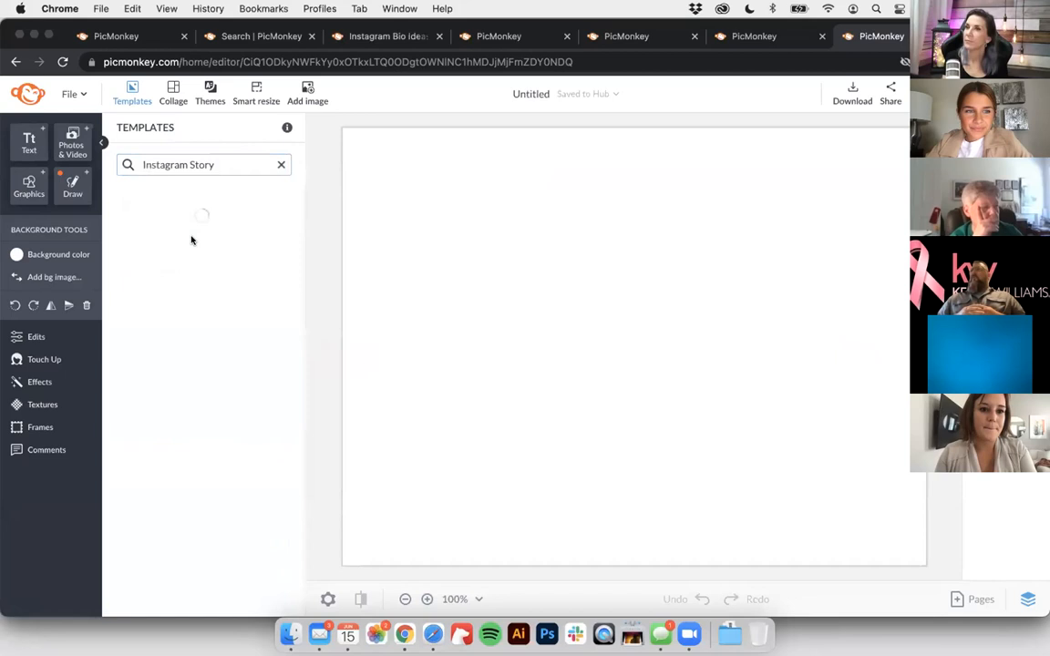
scroll(203, 264, "down", 2)
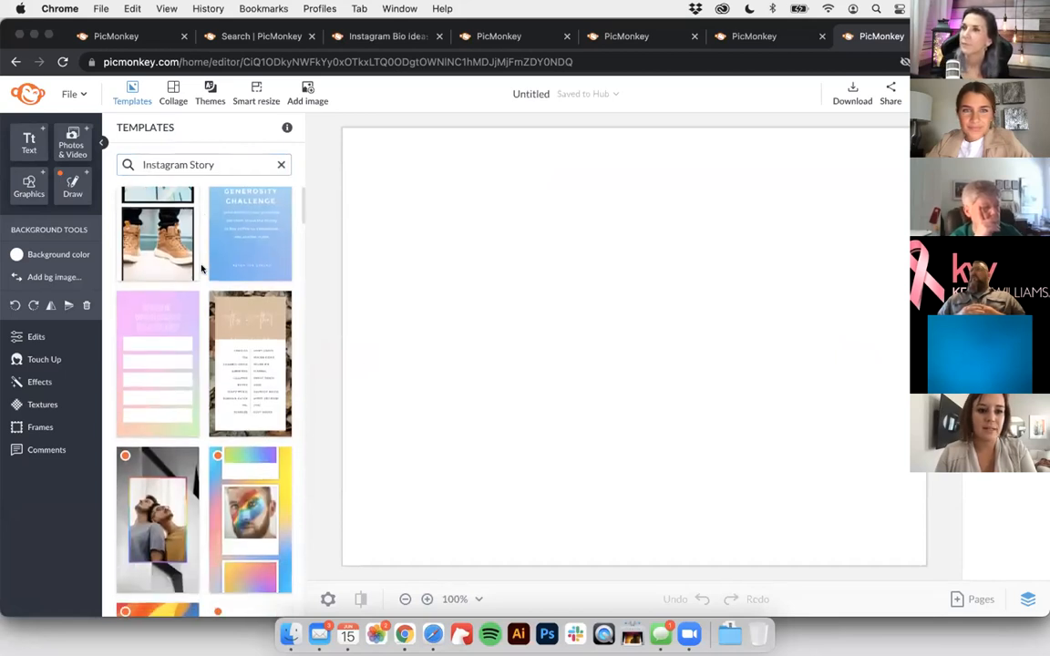
left_click(160, 362)
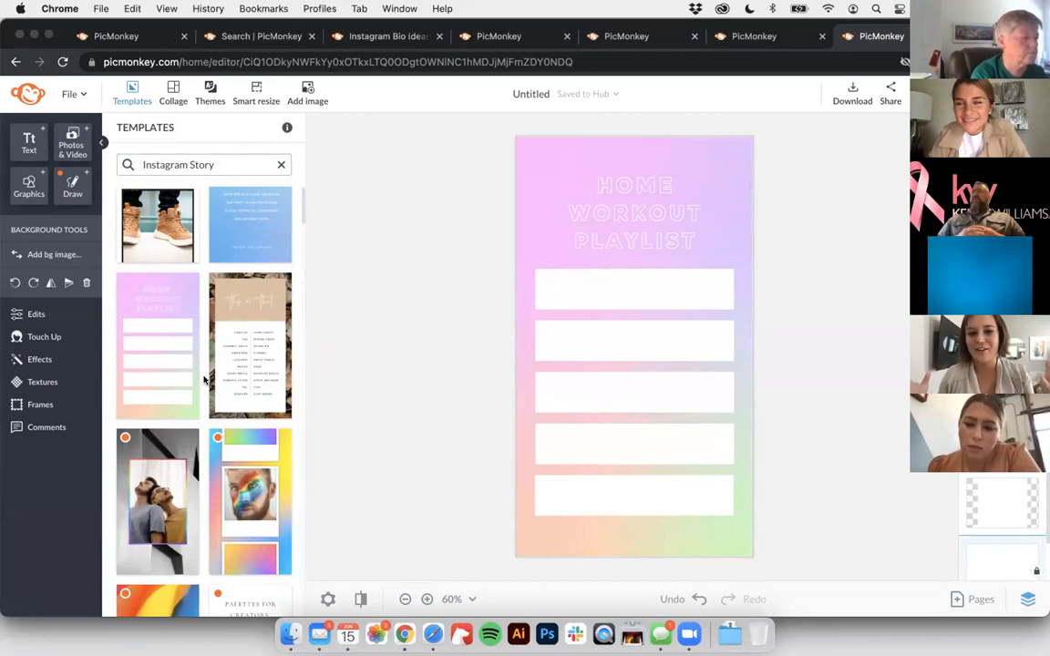
left_click(246, 363)
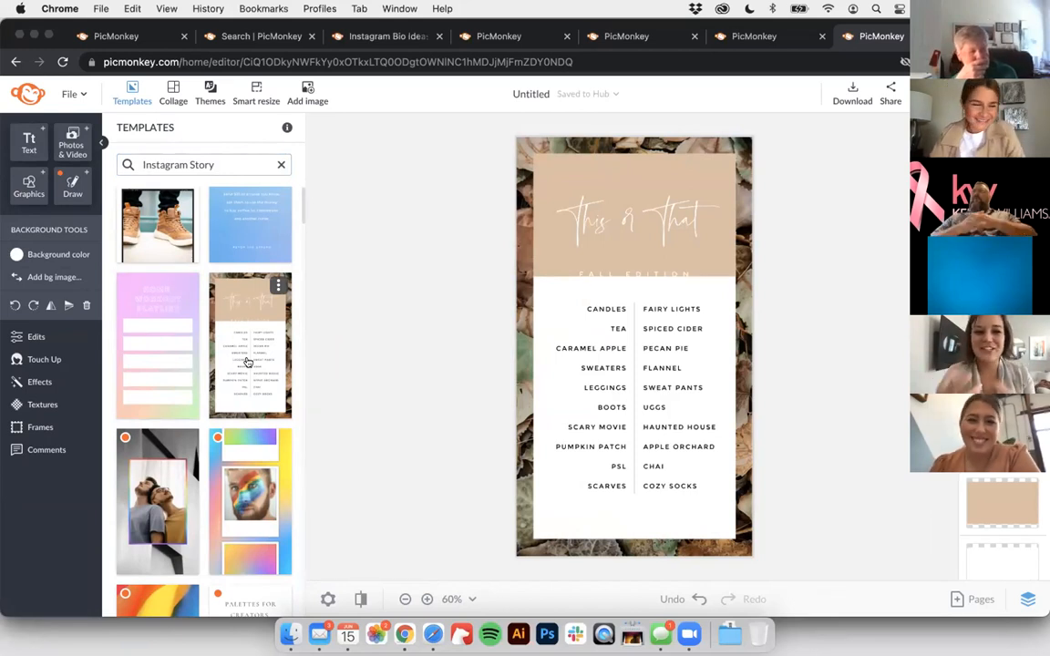
Step: Browse further through the Instagram Story templates and replace the design with the COVID Update cocktail template
scroll(247, 363, "down", 5)
scroll(206, 447, "down", 4)
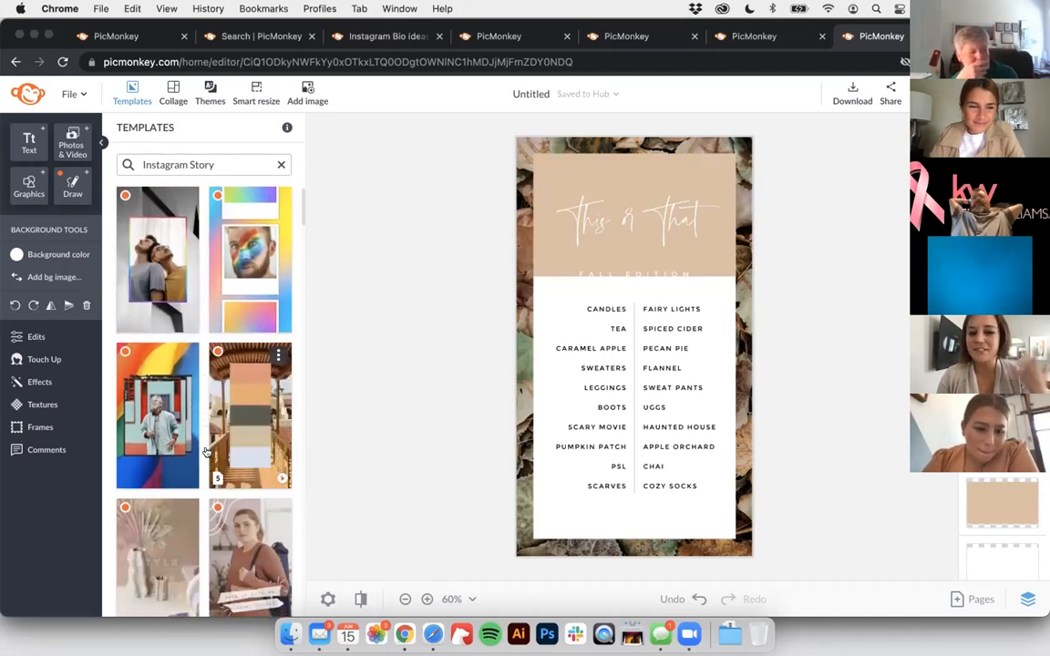
scroll(205, 436, "down", 5)
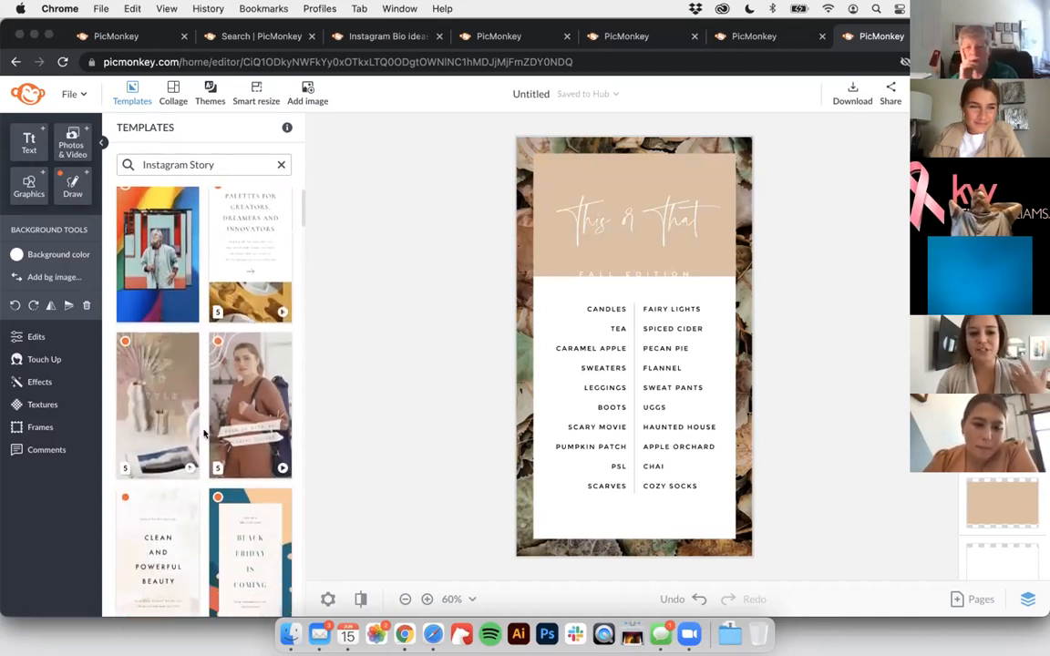
scroll(197, 456, "down", 2)
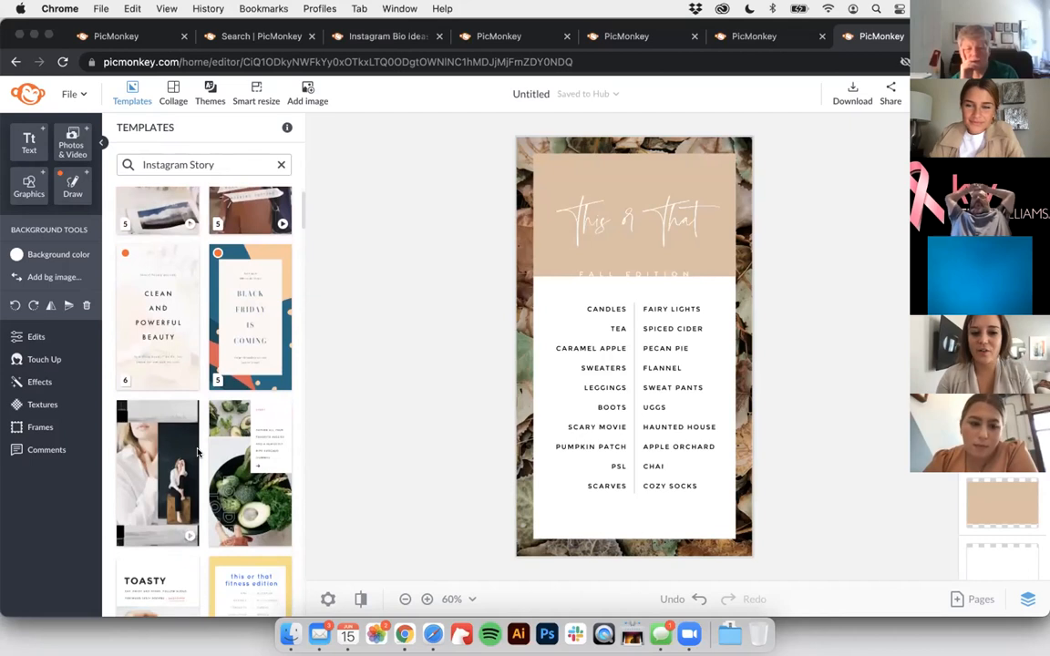
scroll(200, 447, "down", 5)
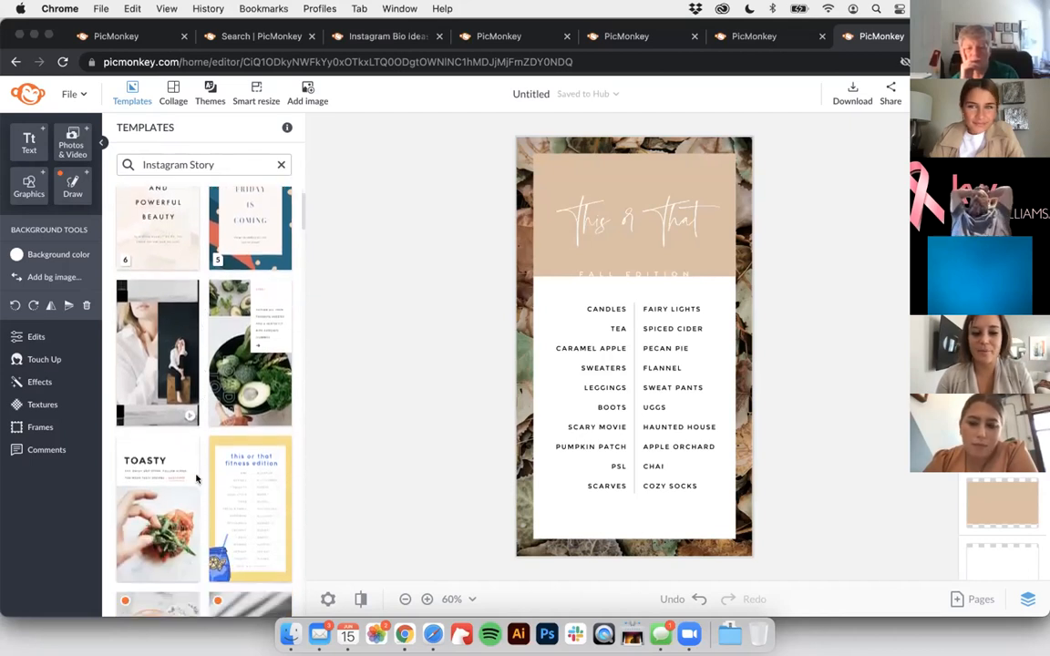
scroll(155, 453, "down", 5)
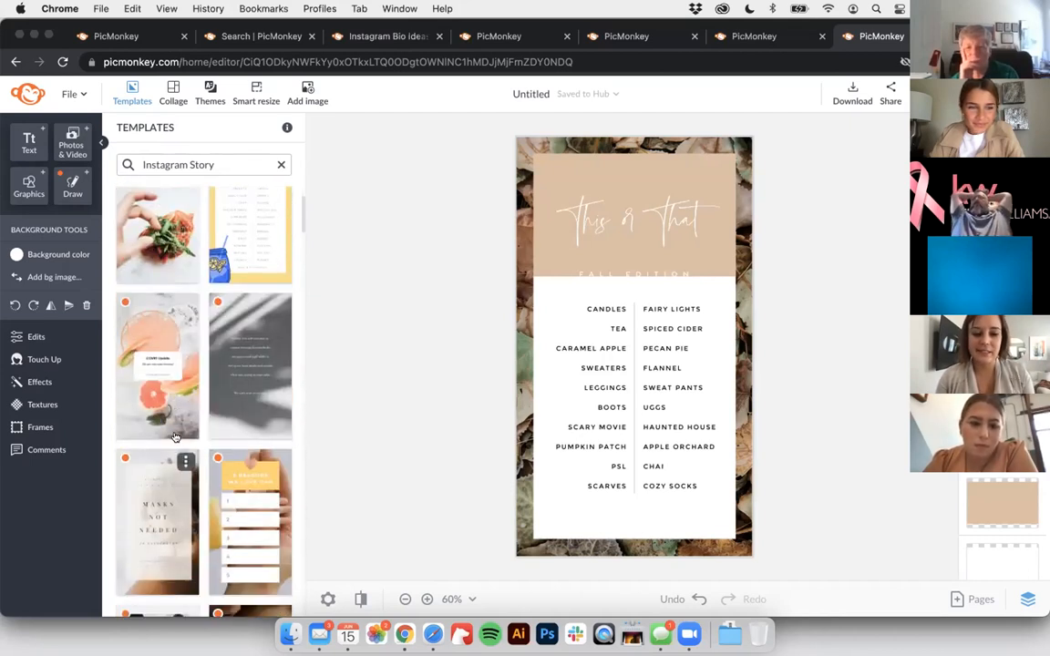
left_click(157, 361)
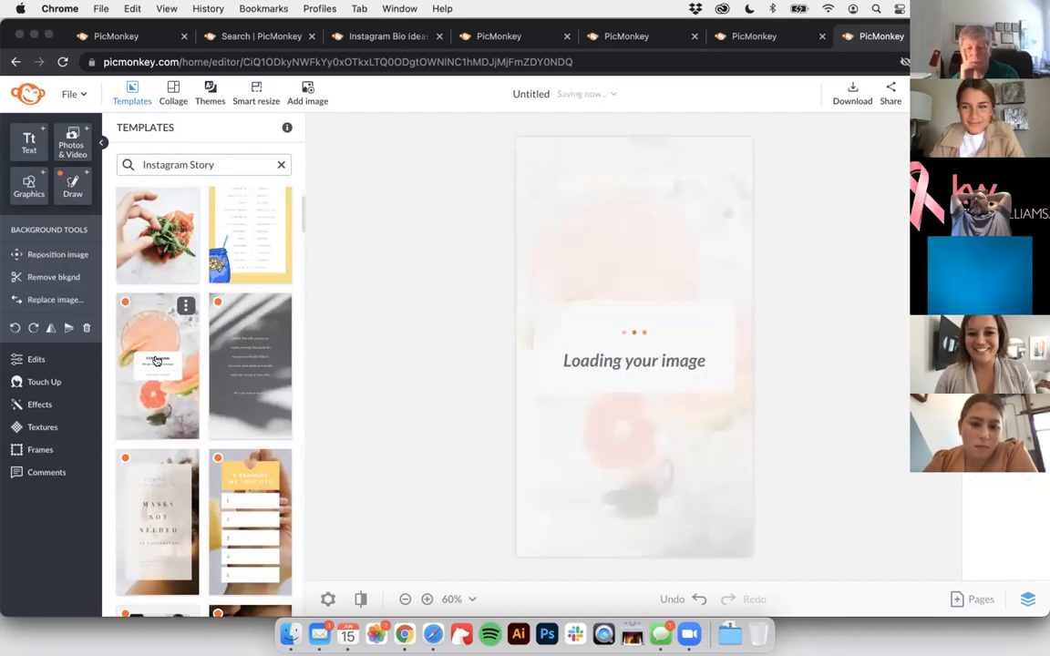
Step: Find the Modern Interiors Available template set and replace the design with its Modern / Interiors page
scroll(189, 401, "down", 3)
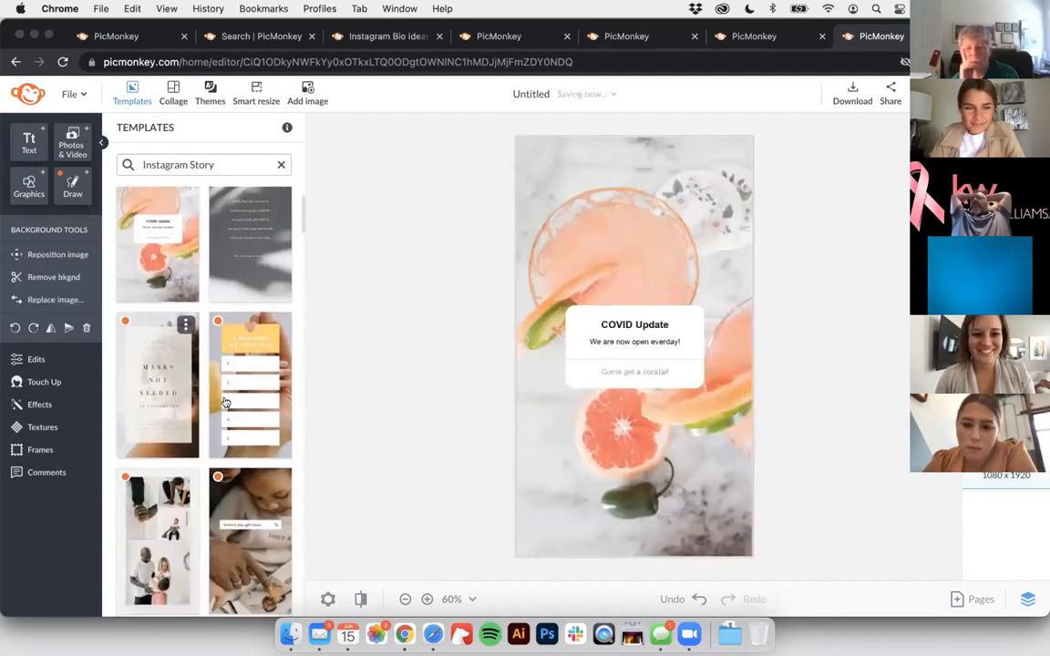
scroll(219, 420, "down", 8)
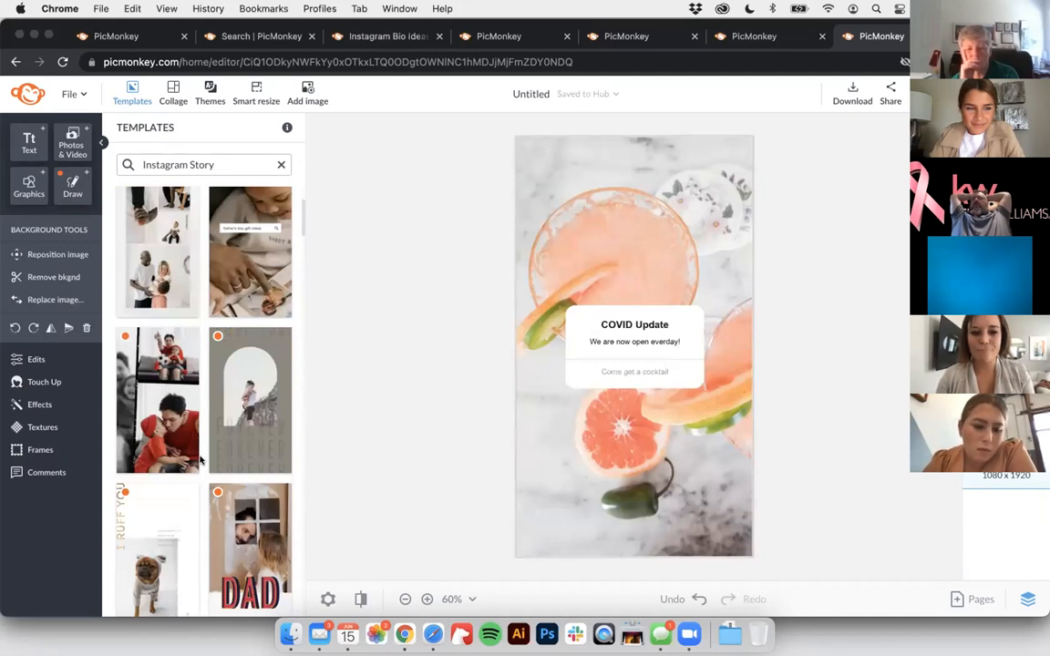
scroll(190, 502, "down", 5)
scroll(190, 502, "down", 8)
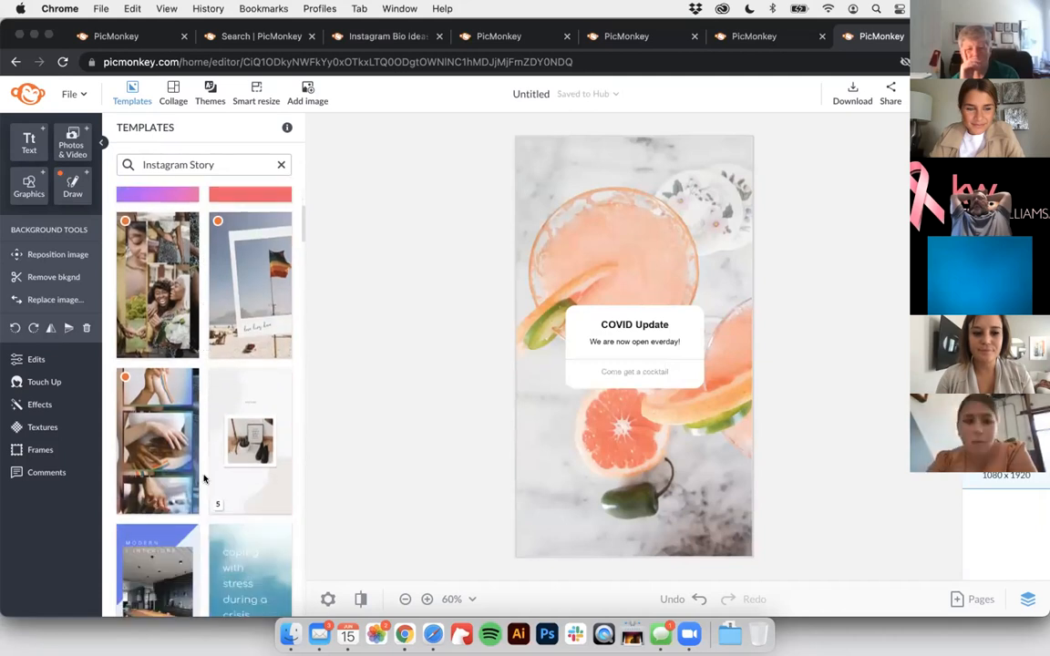
scroll(204, 479, "down", 6)
left_click(163, 375)
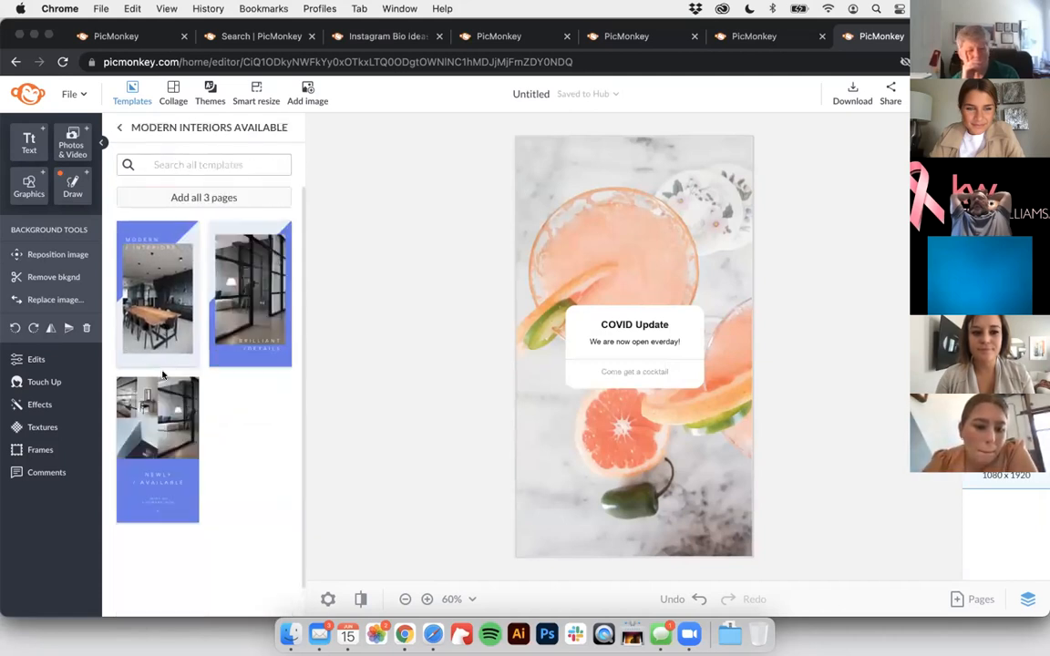
left_click(160, 311)
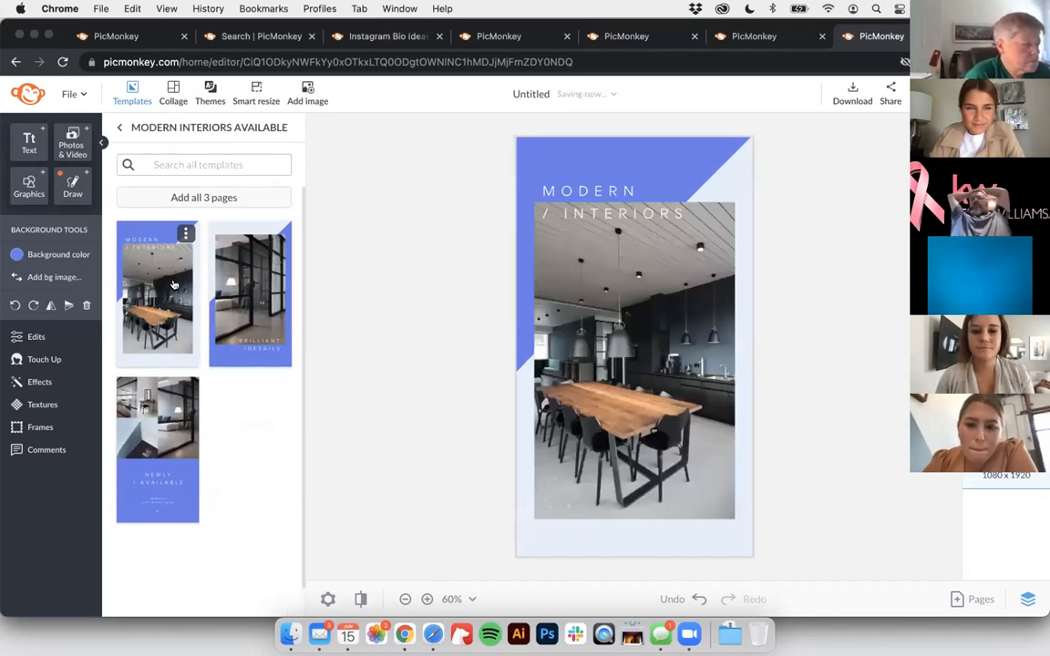
Step: Look through the animated shapes and arrows in the Animated Graphics category and return to the graphics overview
left_click(33, 188)
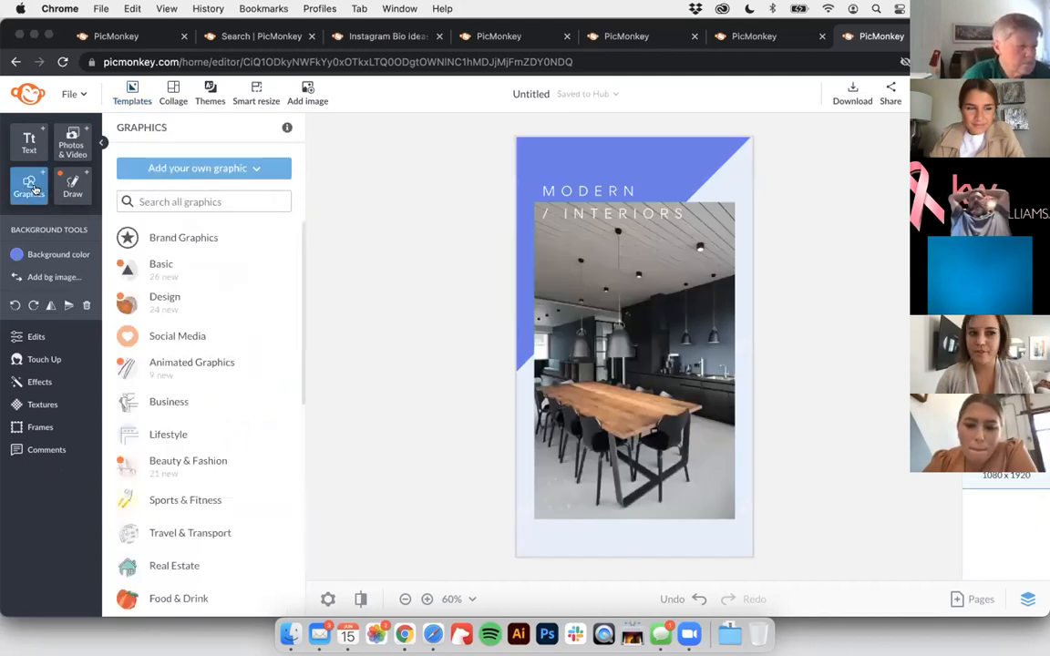
left_click(203, 372)
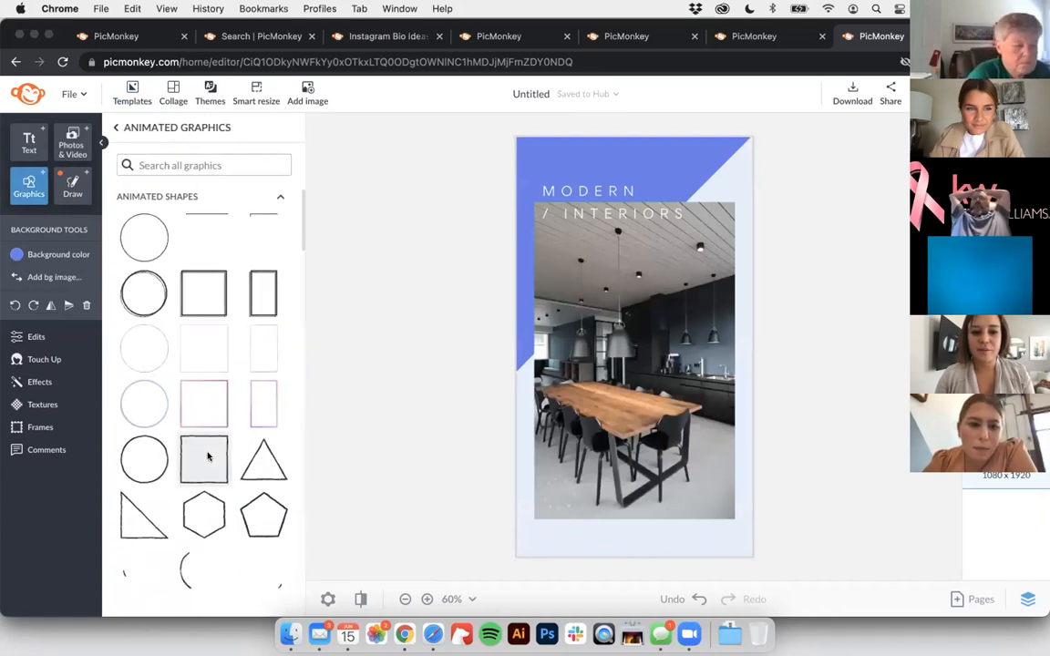
scroll(208, 456, "down", 10)
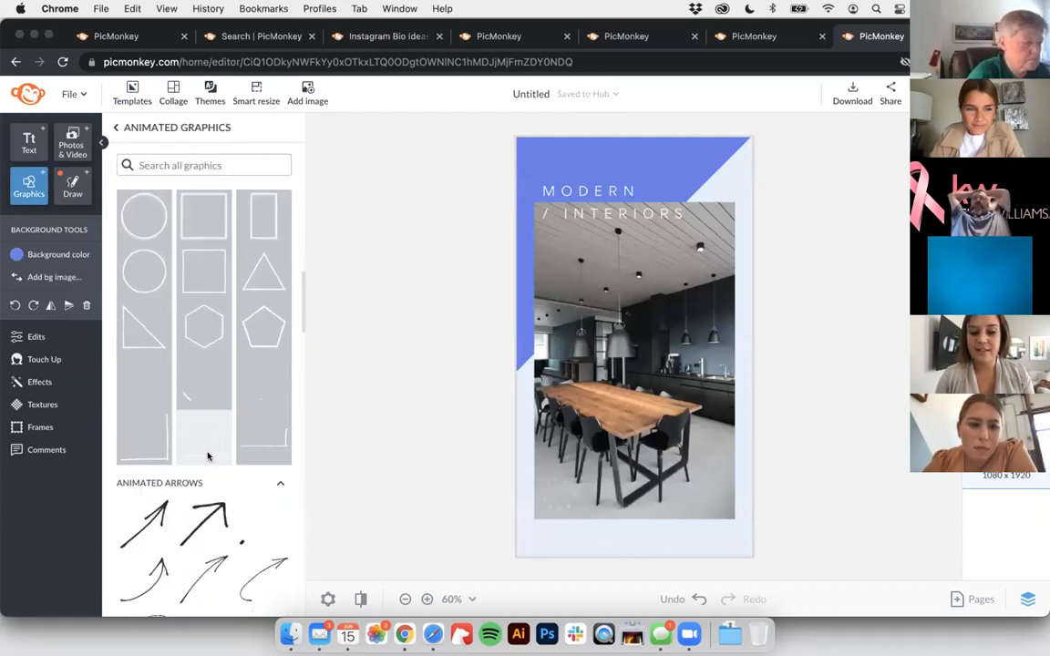
left_click(114, 129)
Step: Search the graphics for "arrow", add the Bold Arrow and place it pointing up over the photo's lower edge, centered
left_click(194, 202)
type("arrow")
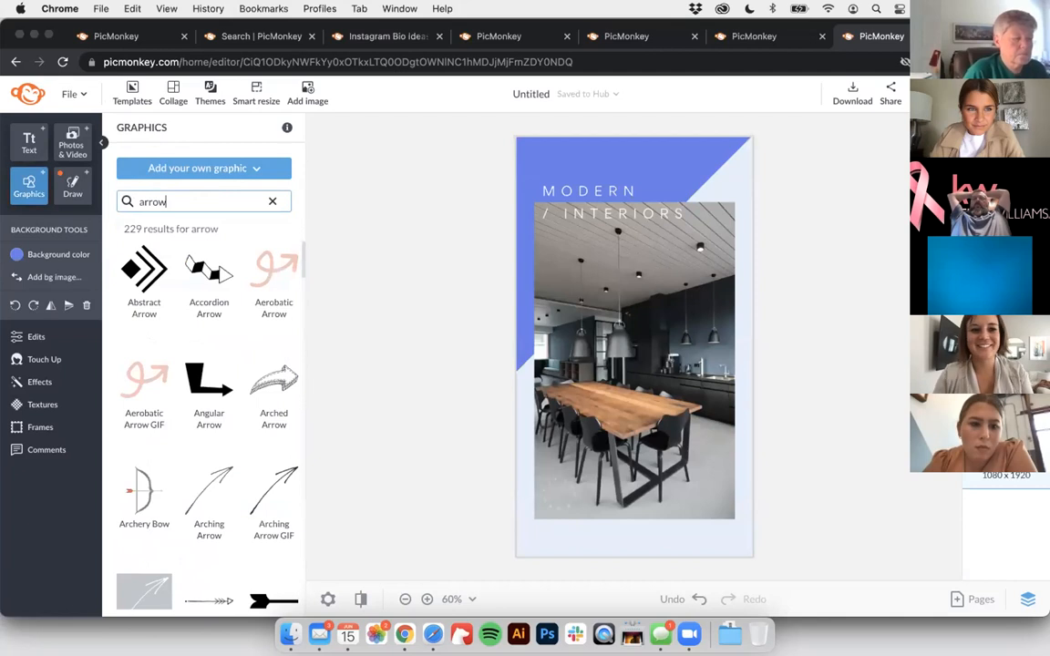
scroll(207, 349, "down", 3)
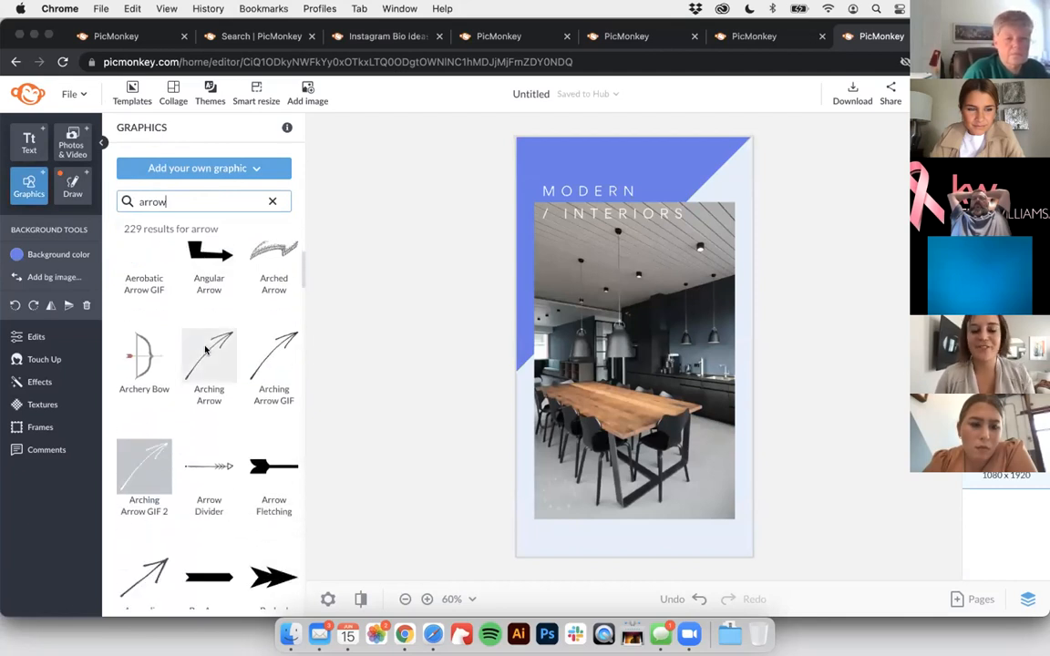
scroll(206, 349, "down", 10)
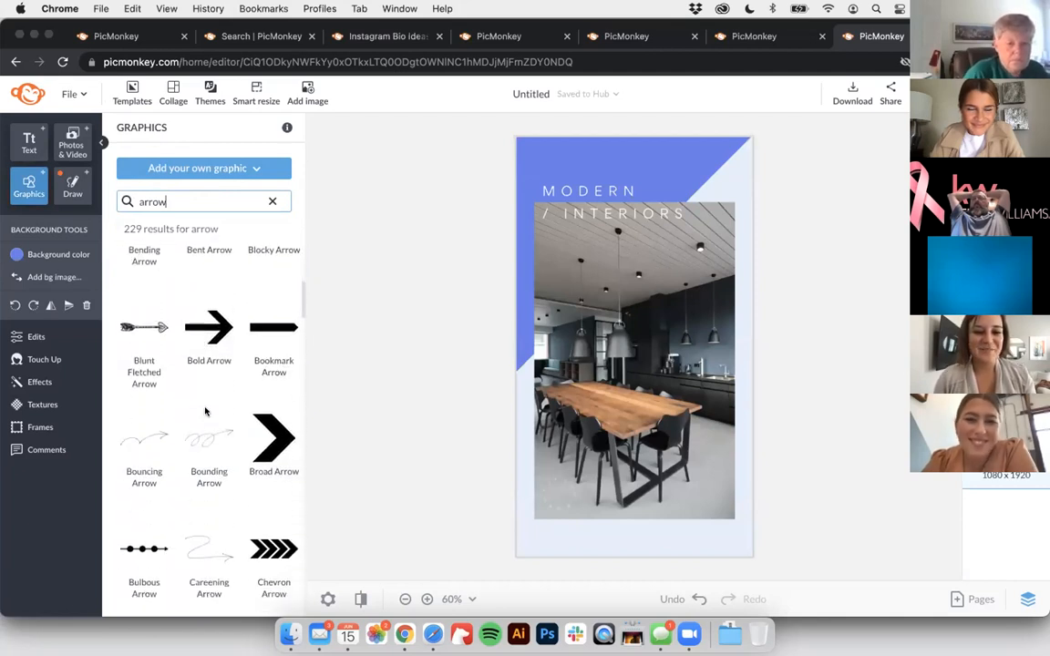
left_click(208, 328)
left_click_drag(633, 302, 639, 499)
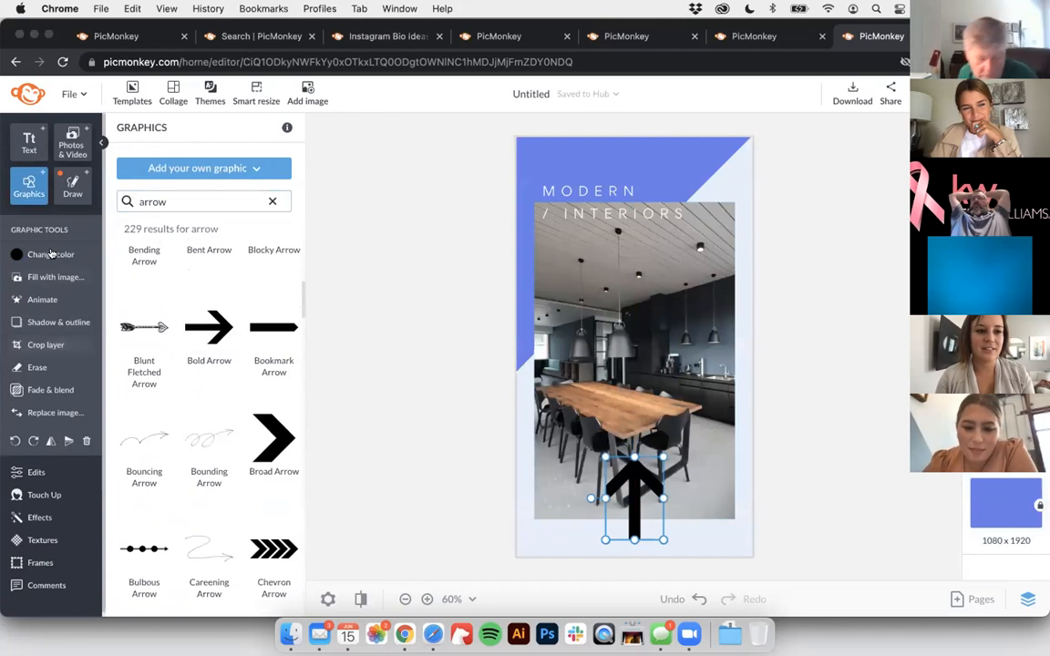
Step: Recolor the arrow white (#ffffff) and animate it with Pop In after trying Float, Jiggle and Drop In
left_click(52, 255)
left_click(233, 516)
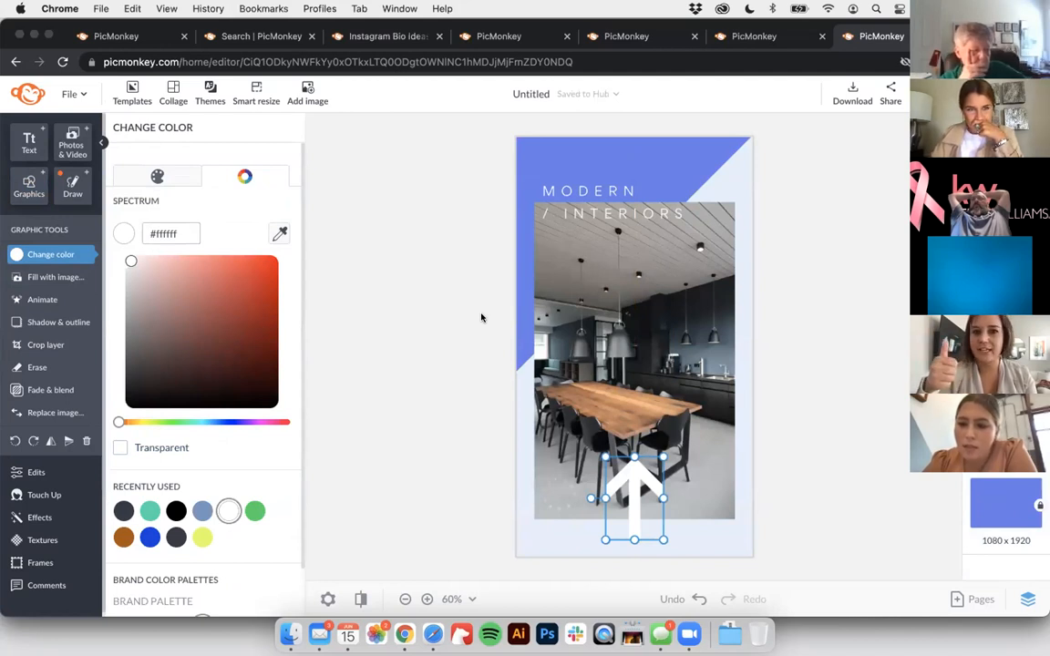
left_click(58, 298)
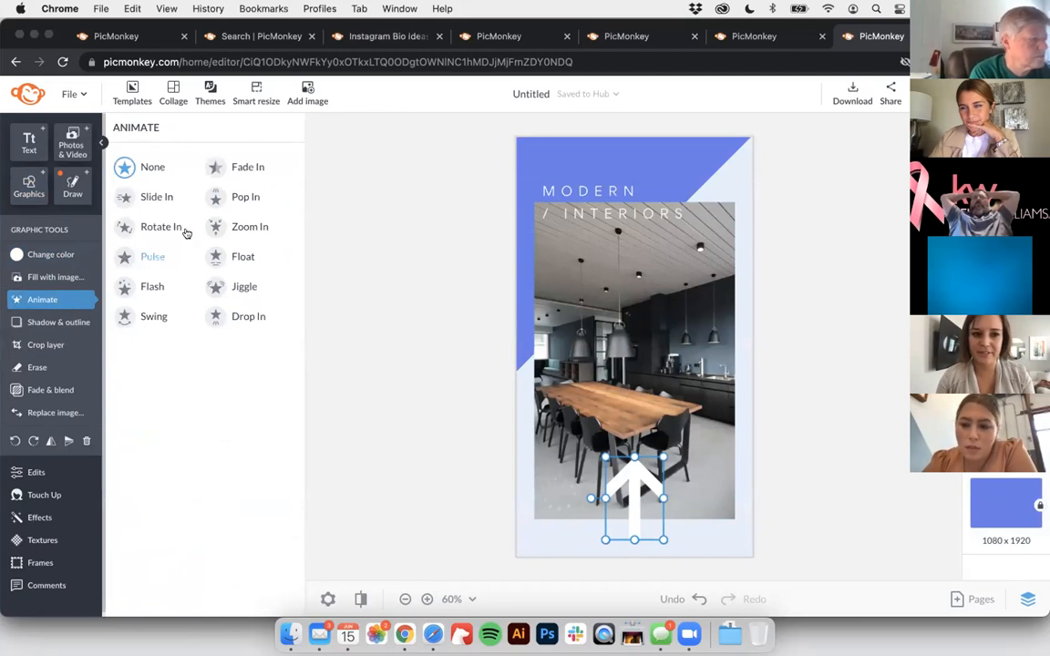
left_click(237, 257)
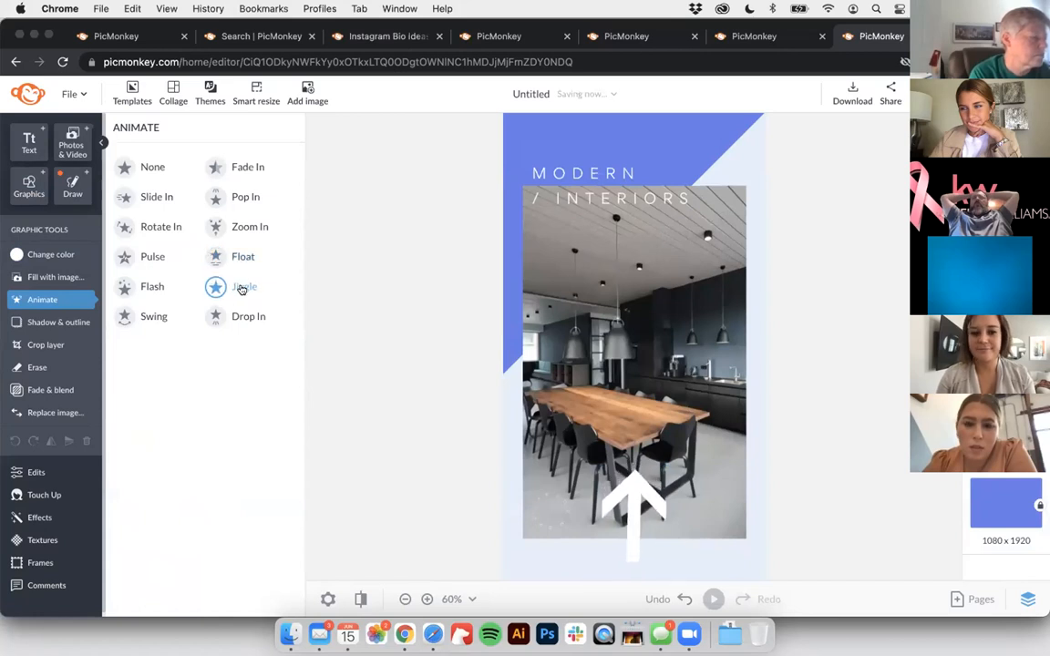
left_click(242, 318)
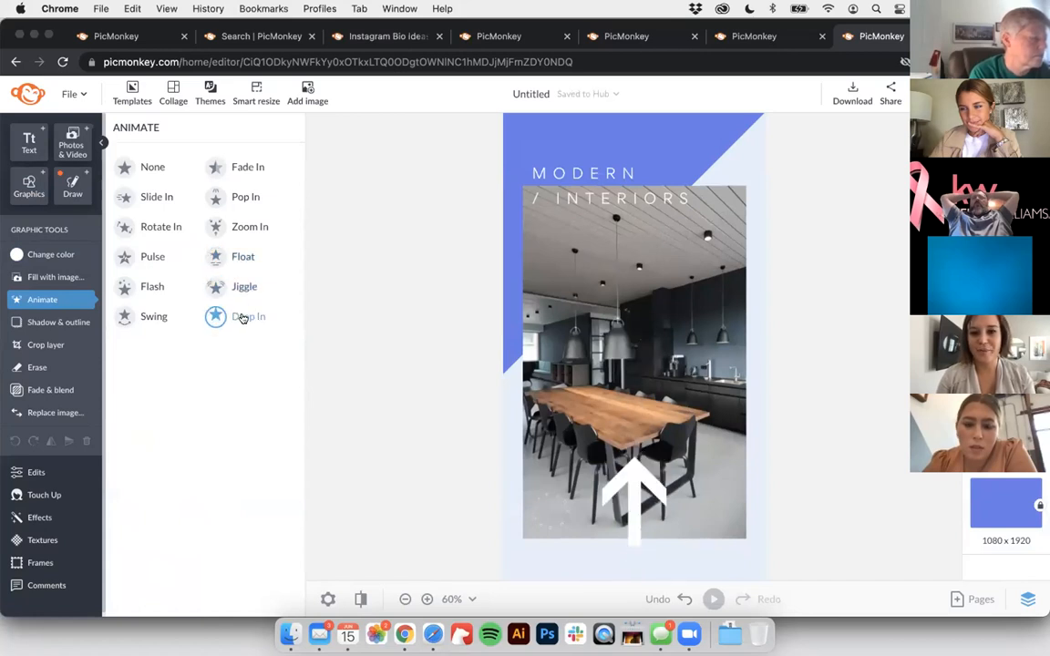
left_click(242, 195)
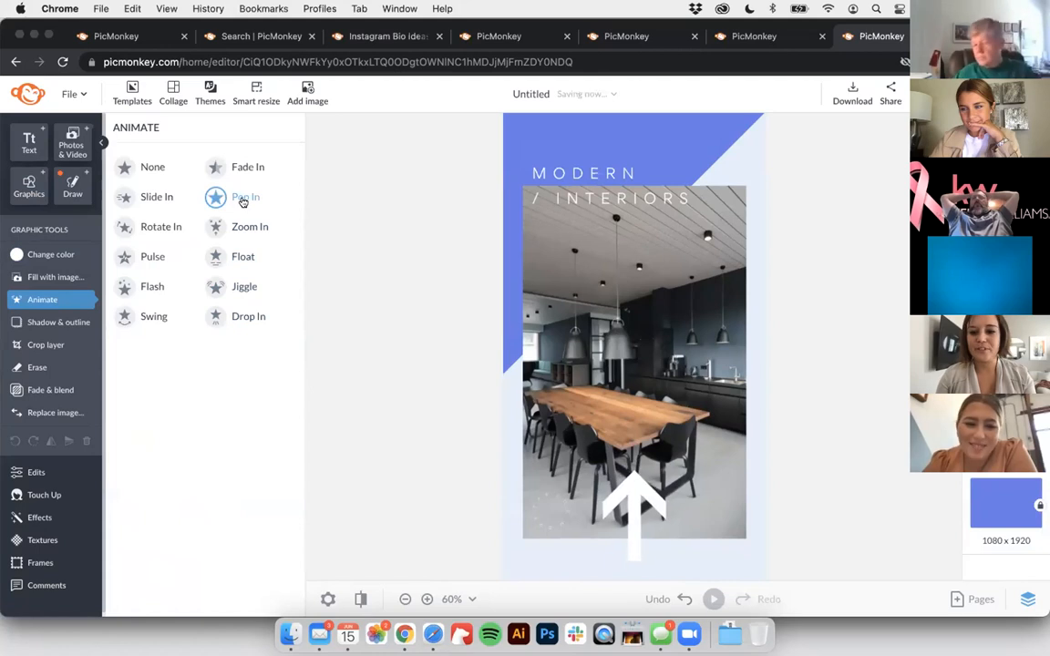
Step: Examine the web download options for the animated design with MP4 video as file type, and close them without downloading
left_click(854, 91)
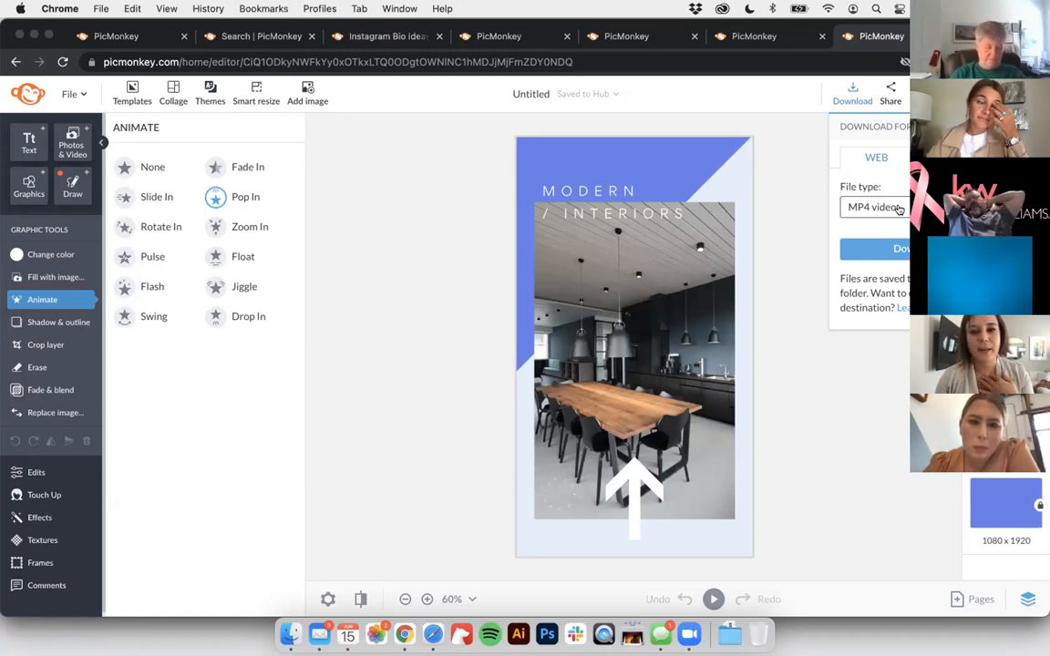
left_click(790, 287)
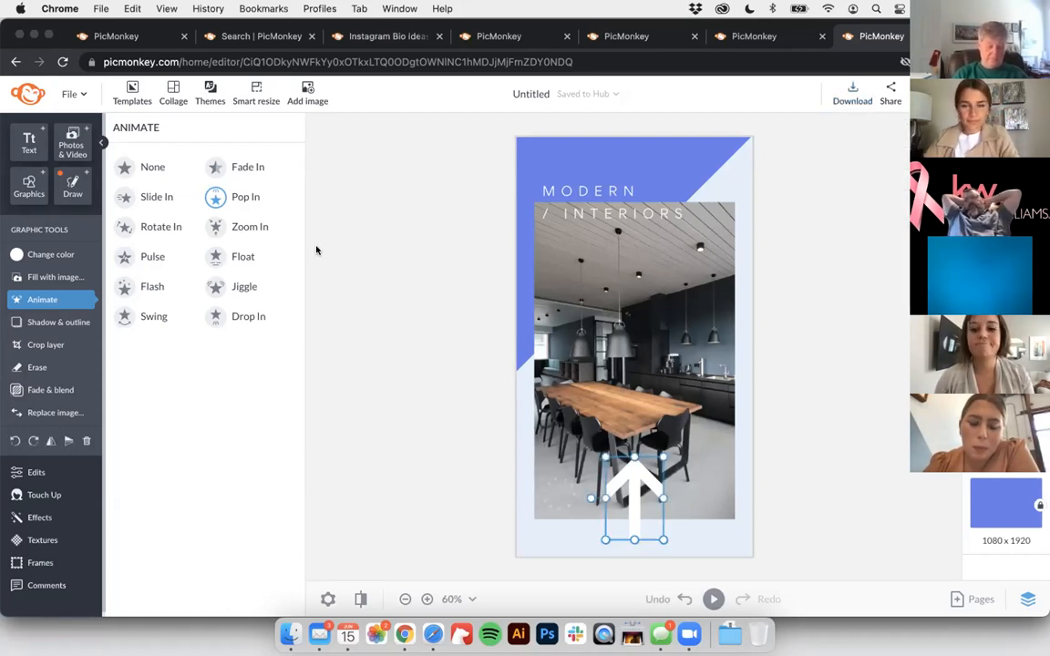
left_click(788, 293)
left_click(429, 264)
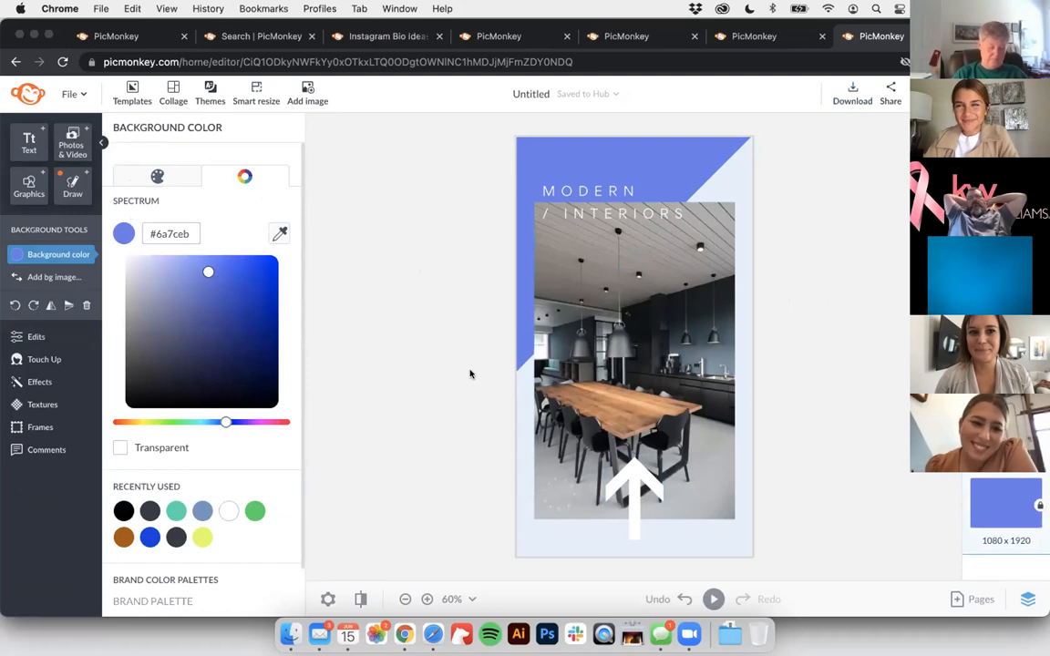
left_click(852, 93)
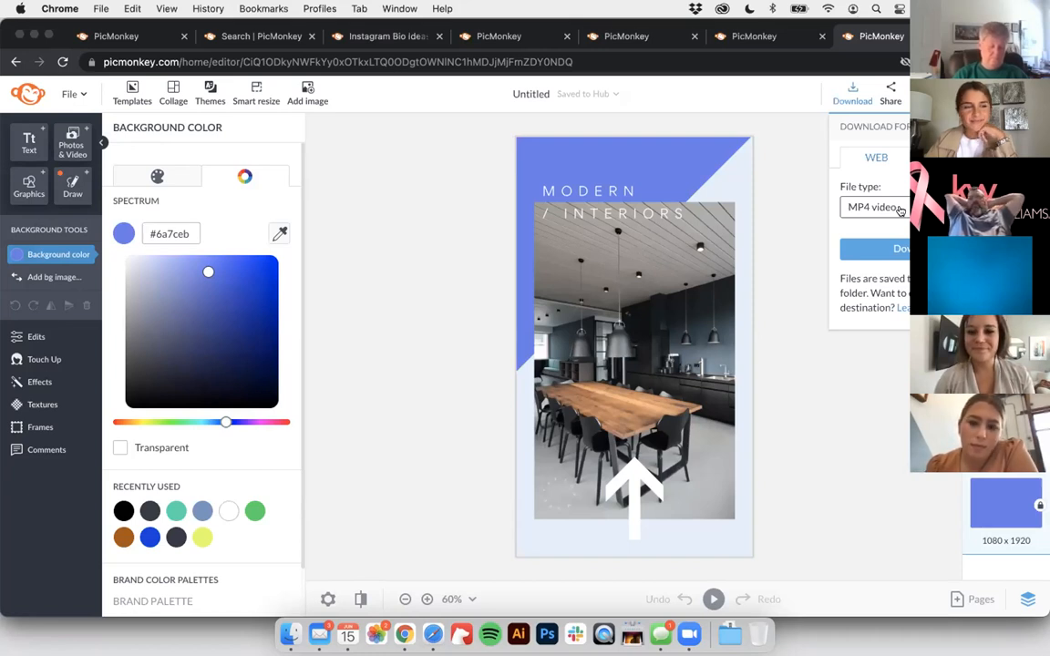
left_click(438, 169)
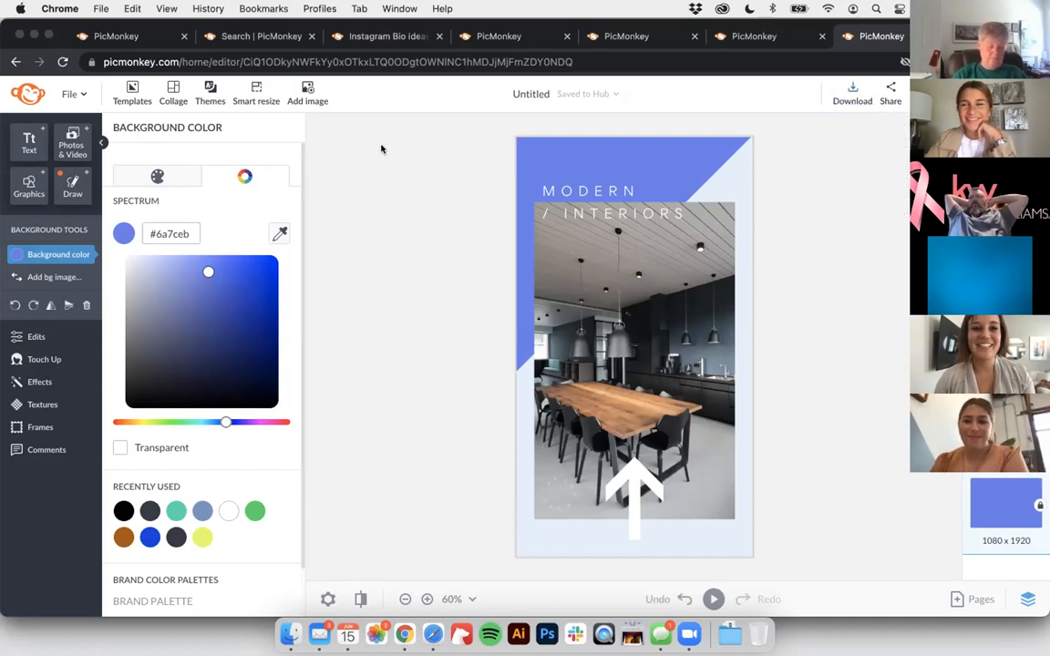
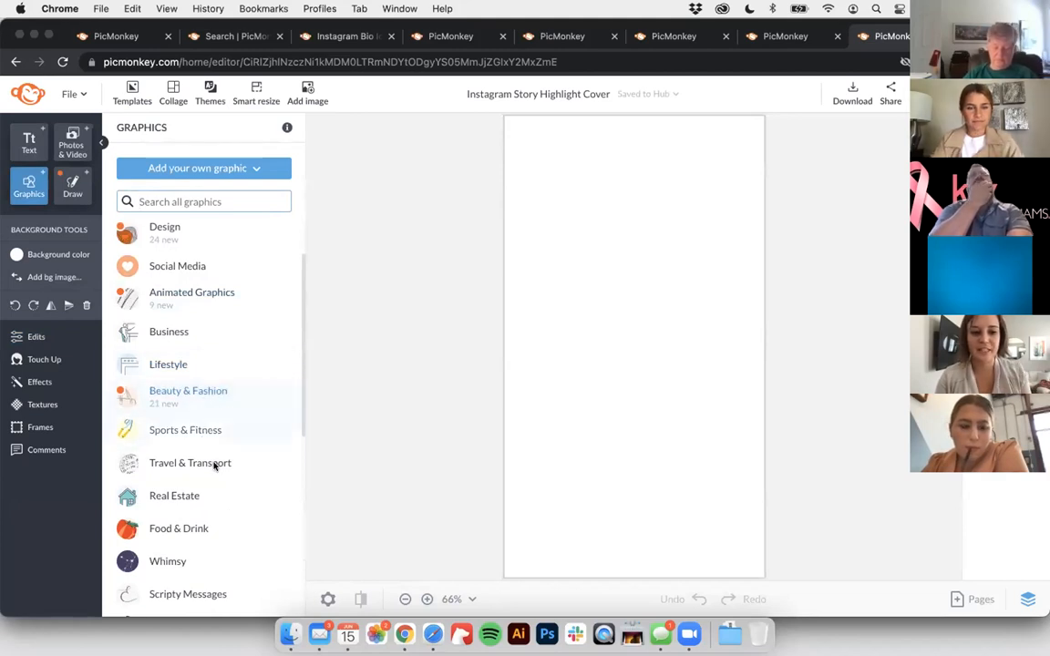
Step: Add the stacked suitcases graphic from the Travel & Transport Jetsetter set and center it on the blank highlight cover
left_click(215, 464)
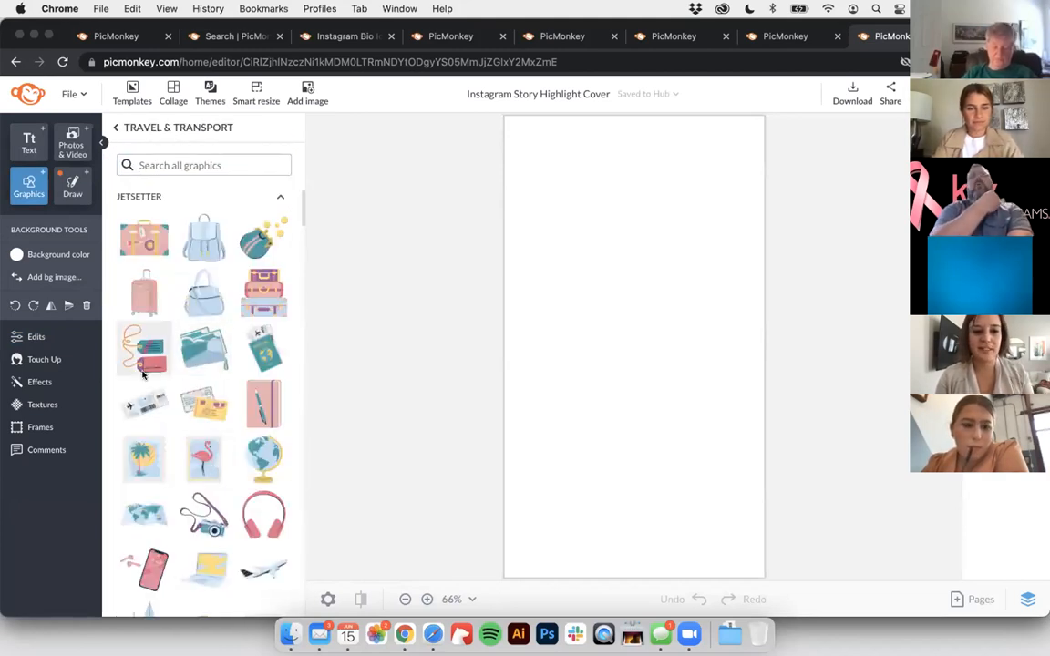
left_click(266, 291)
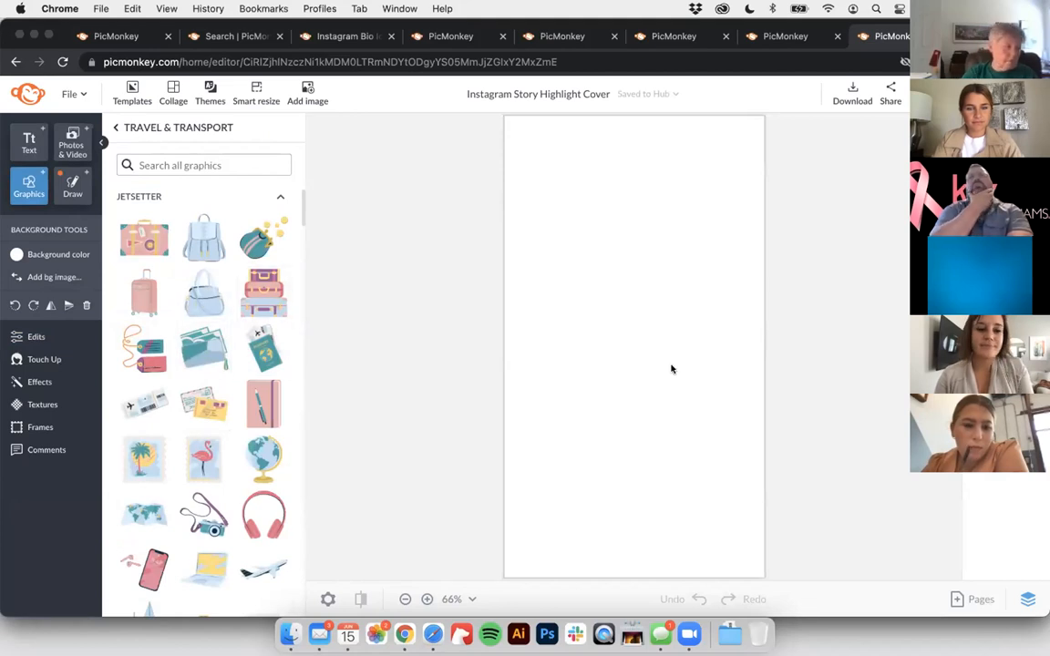
left_click_drag(672, 386, 640, 359)
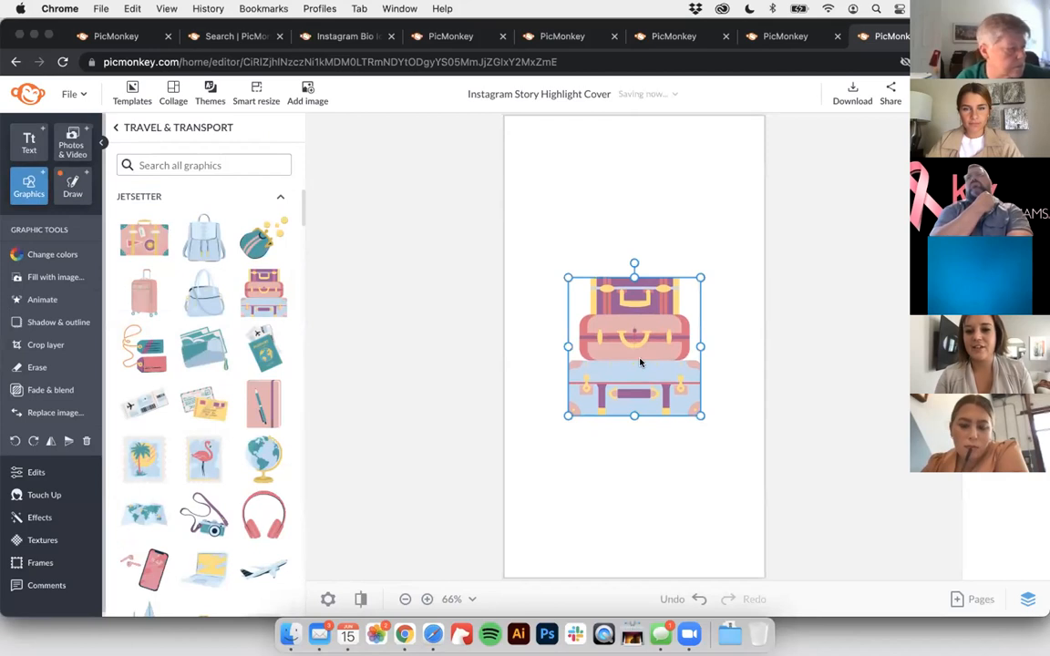
key("Escape")
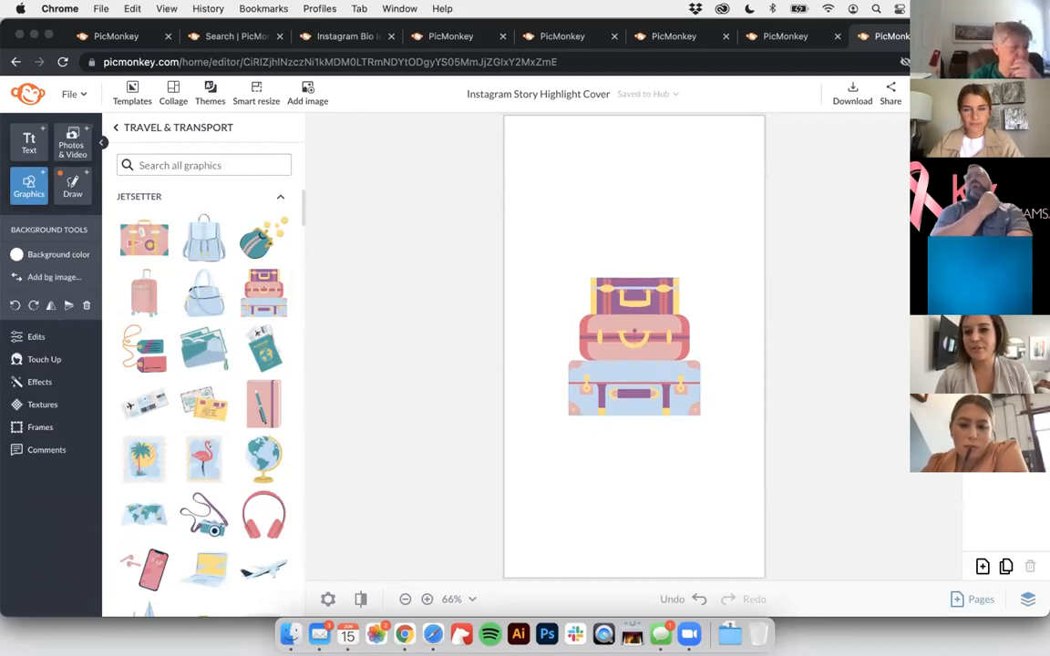
Step: Open the color options for the stacked suitcases graphic, and add two blank pages to the highlight cover design
left_click(592, 330)
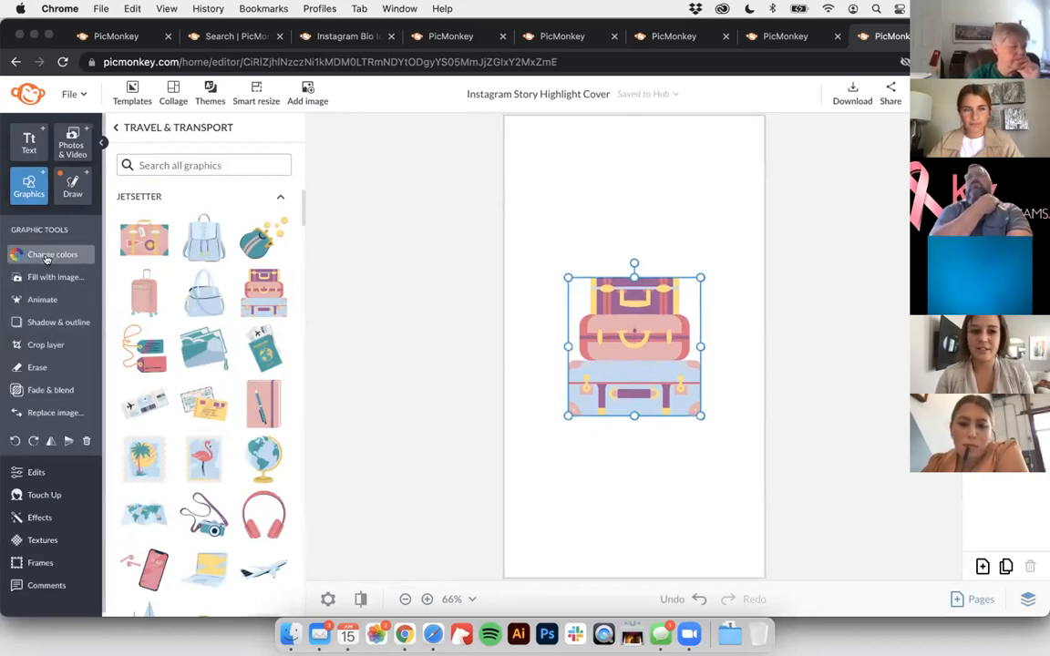
left_click(46, 257)
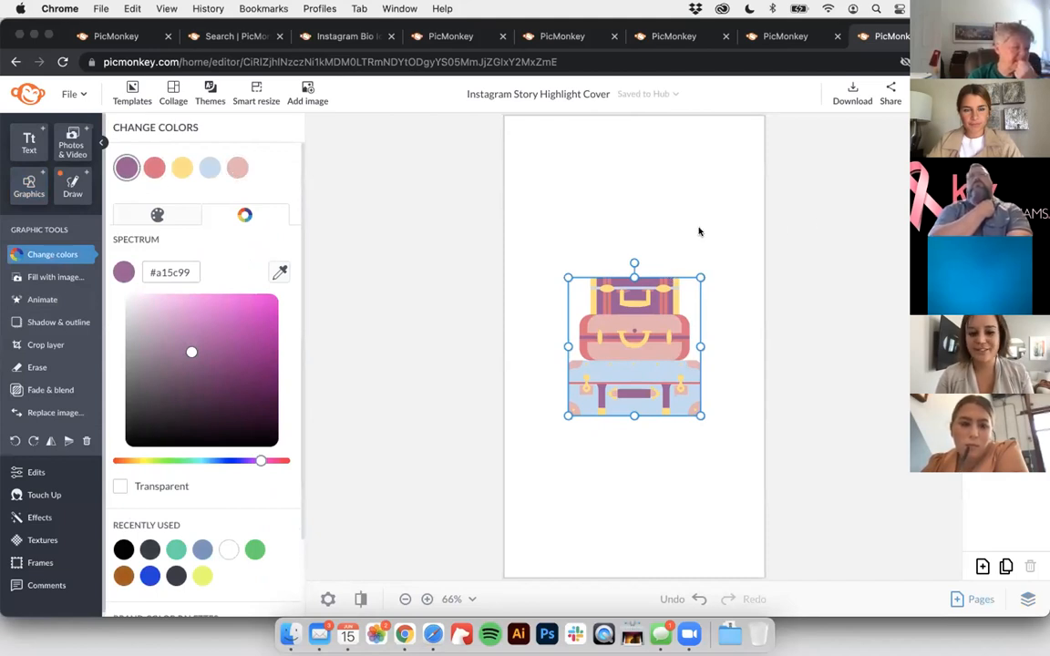
left_click(982, 567)
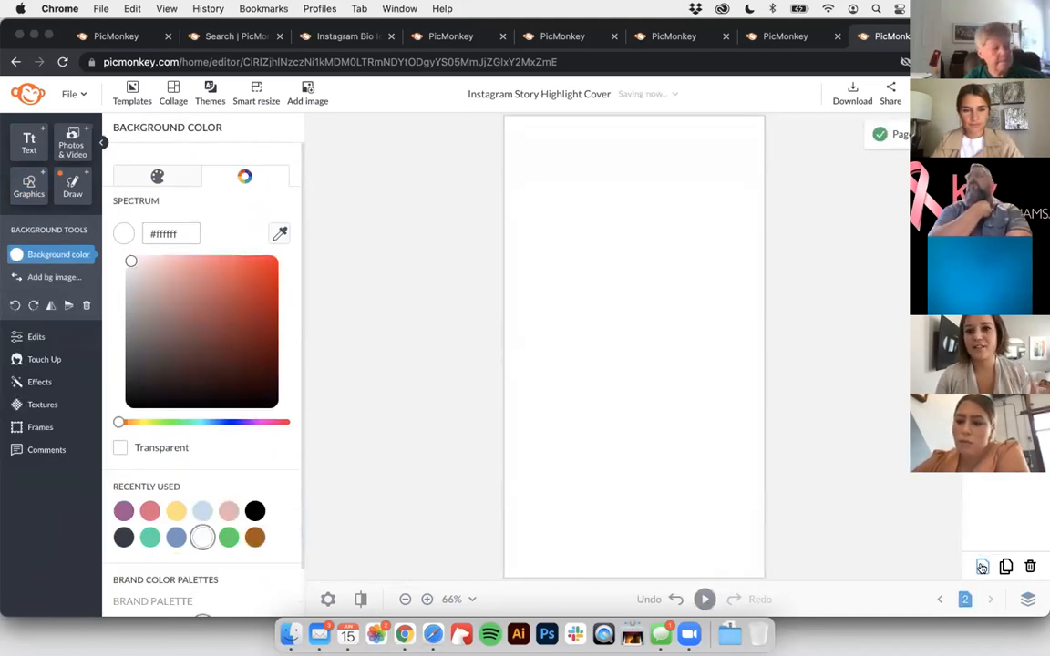
left_click(982, 567)
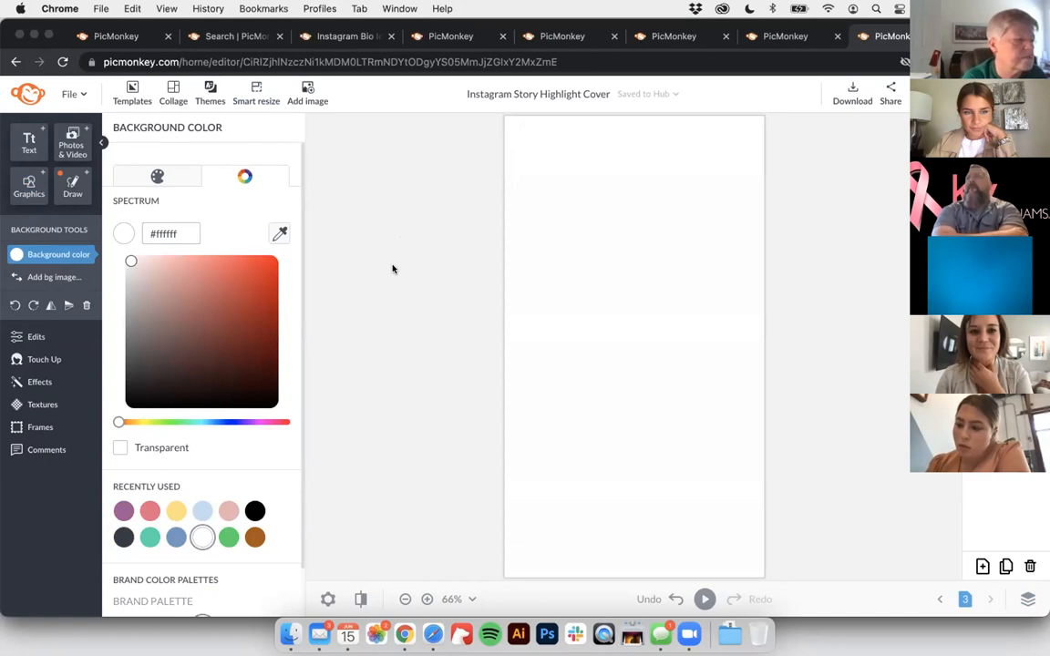
Step: Return to the Hub, create a new folder named Facebook, and open its Untitled subfolder
left_click(25, 106)
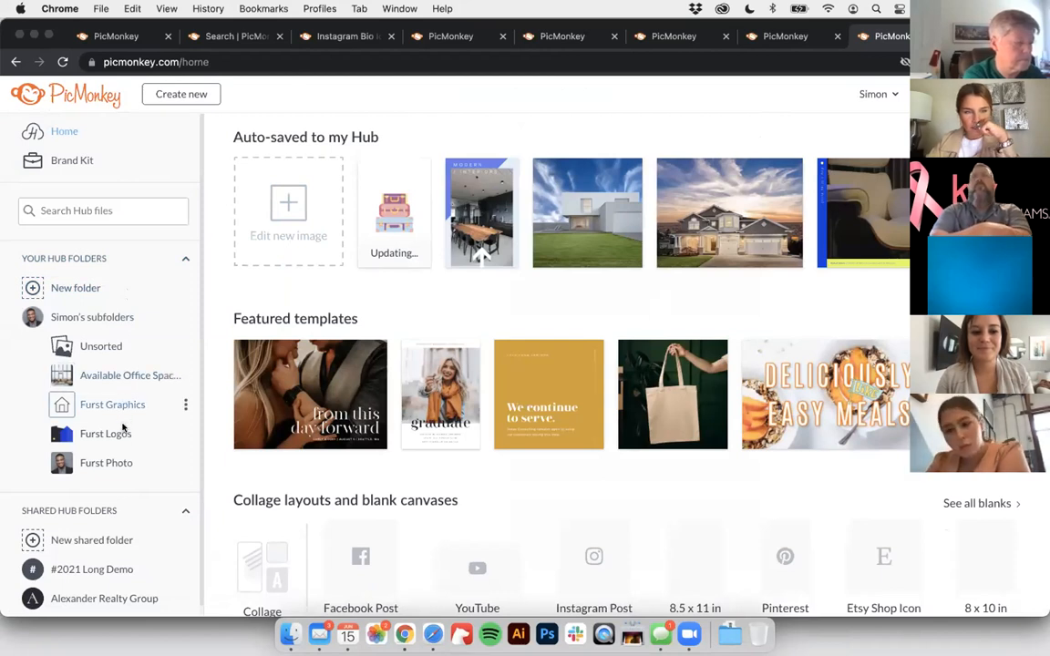
left_click(83, 288)
type("Facebook")
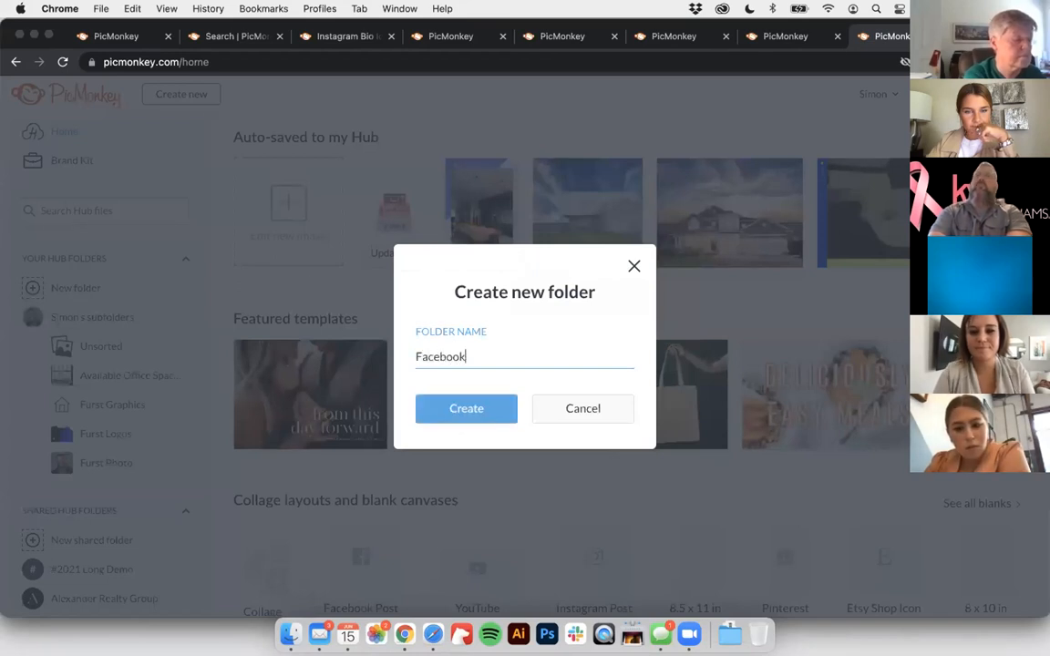
key("Return")
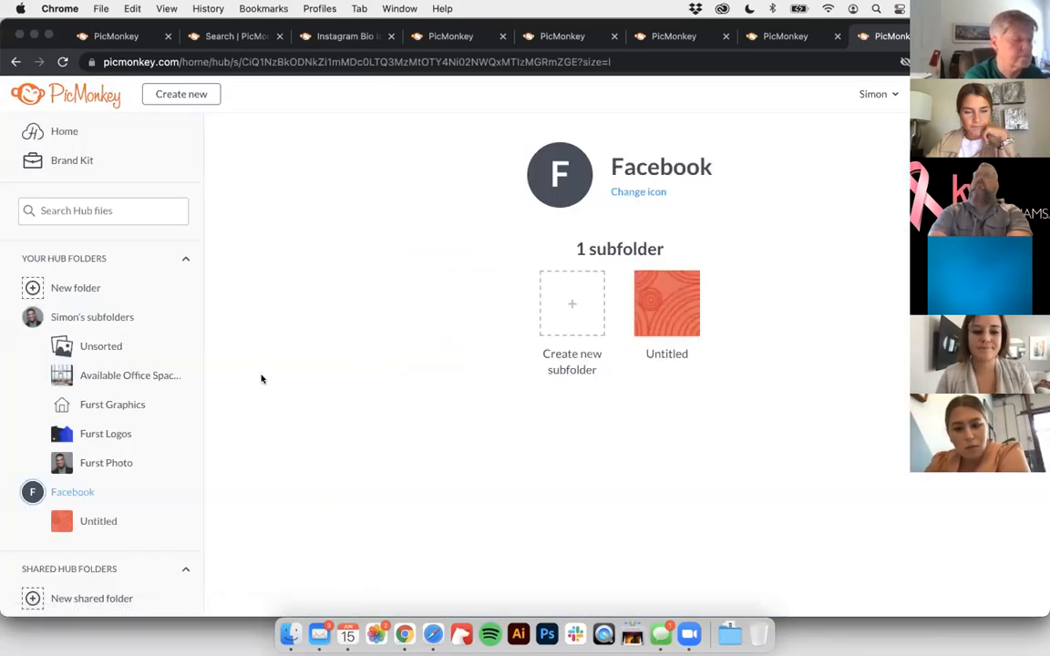
left_click(98, 521)
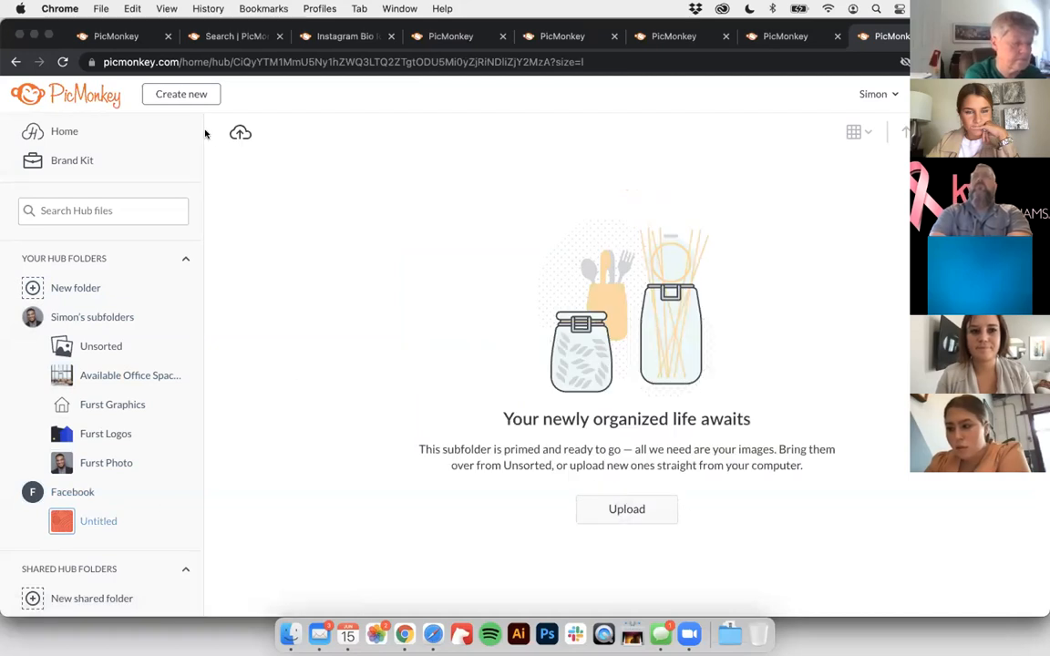
Step: Go back to the Hub home and browse the designs saved in the Unsorted subfolder
left_click(75, 135)
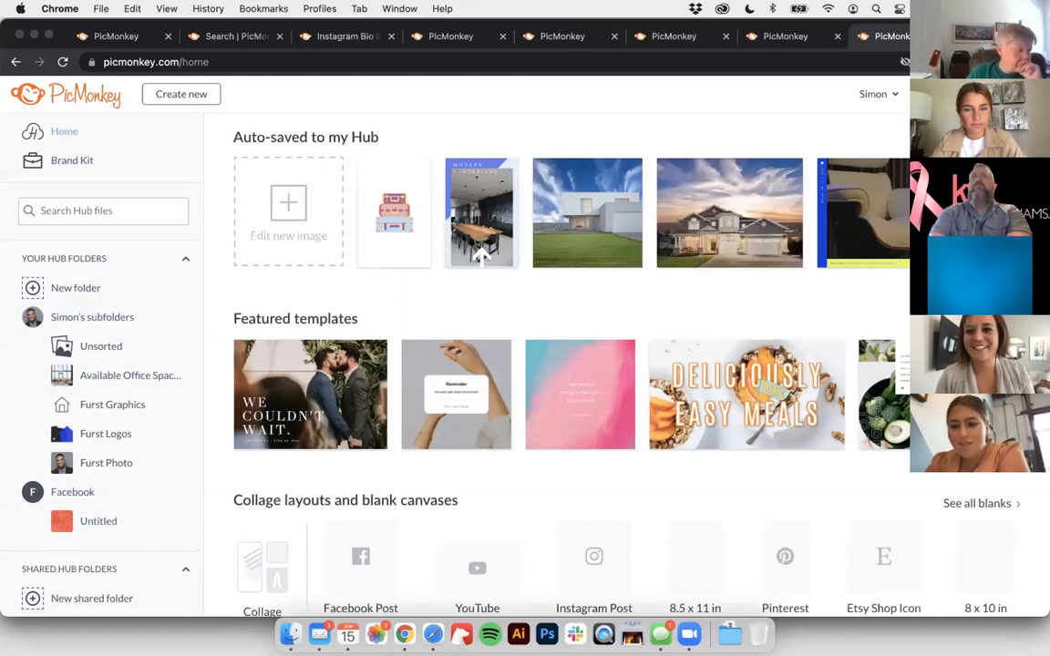
left_click(122, 346)
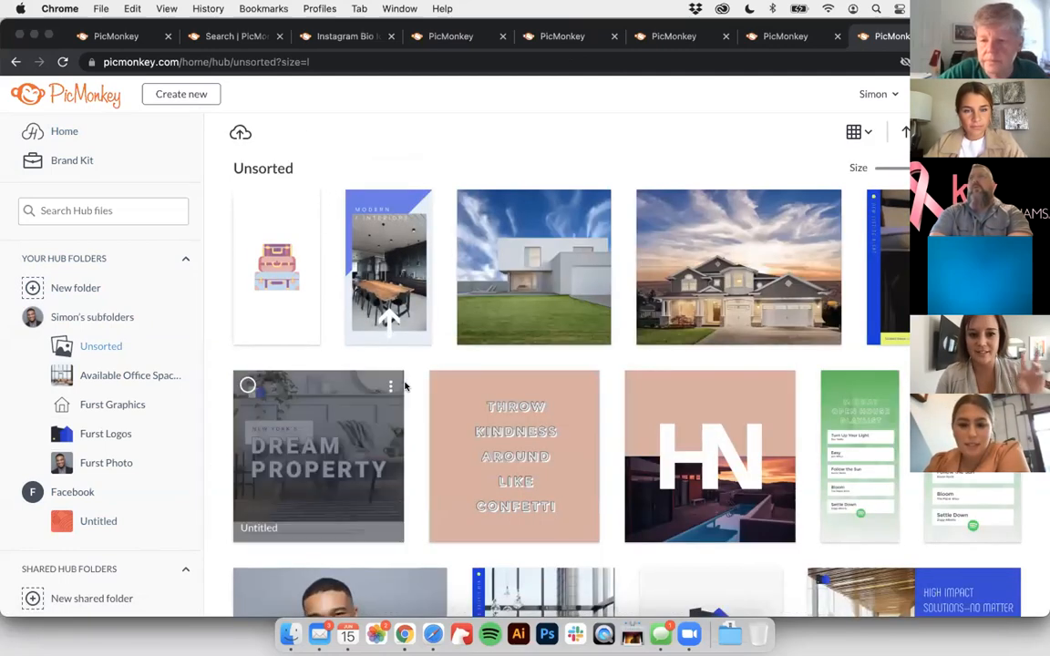
scroll(412, 398, "down", 5)
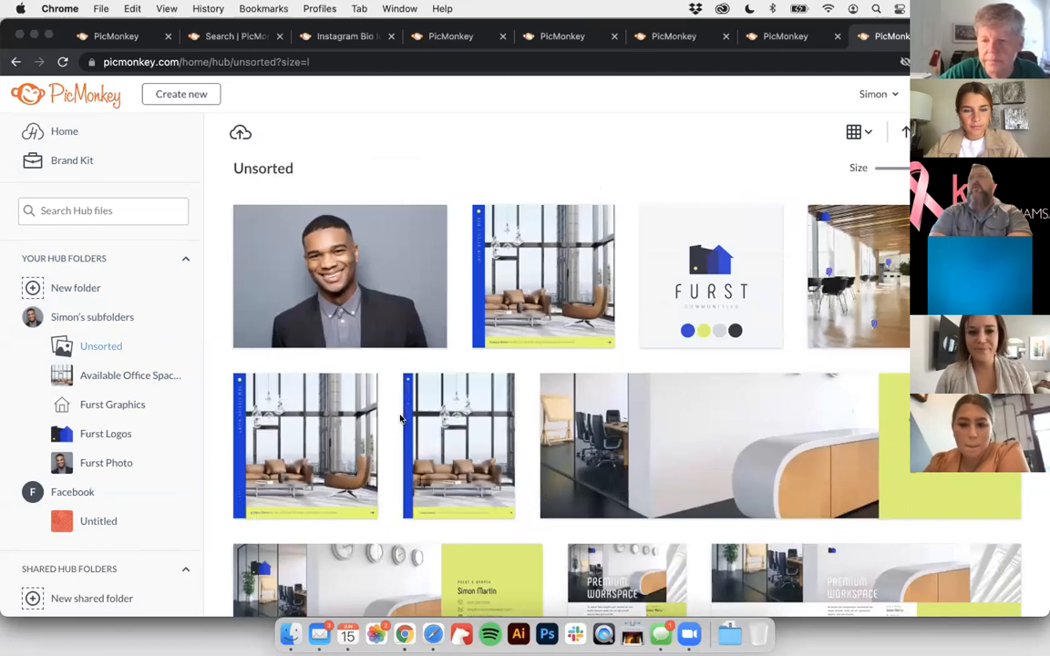
scroll(397, 401, "down", 10)
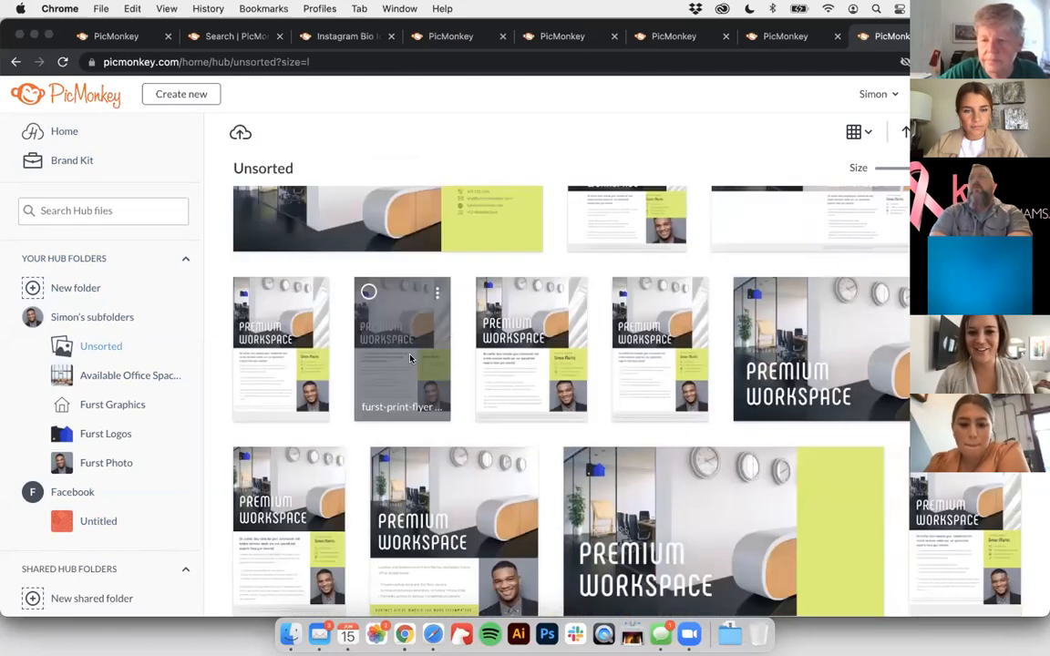
scroll(447, 401, "down", 10)
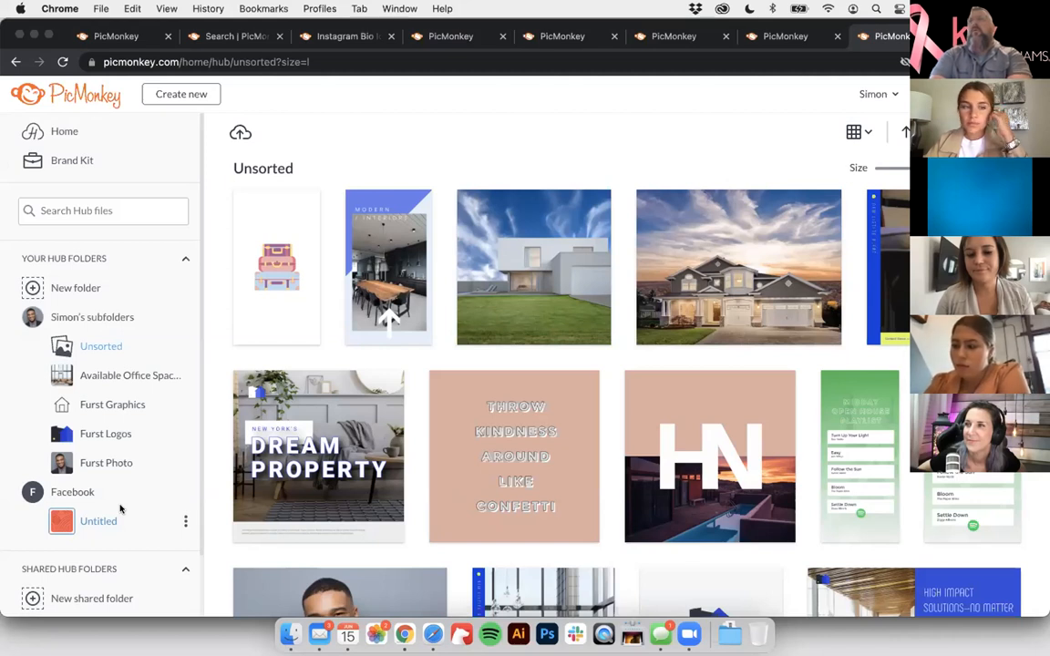
Step: Open the Brand Kit and view the picker for adding a color to the brand palette, closing it without adding one
left_click(68, 160)
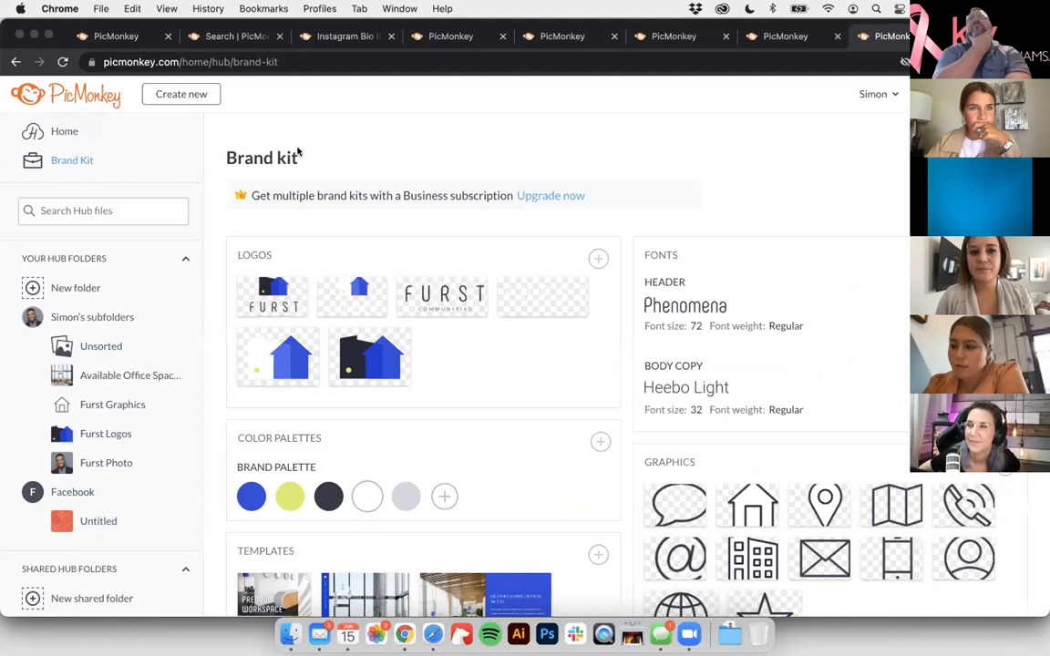
scroll(465, 200, "down", 3)
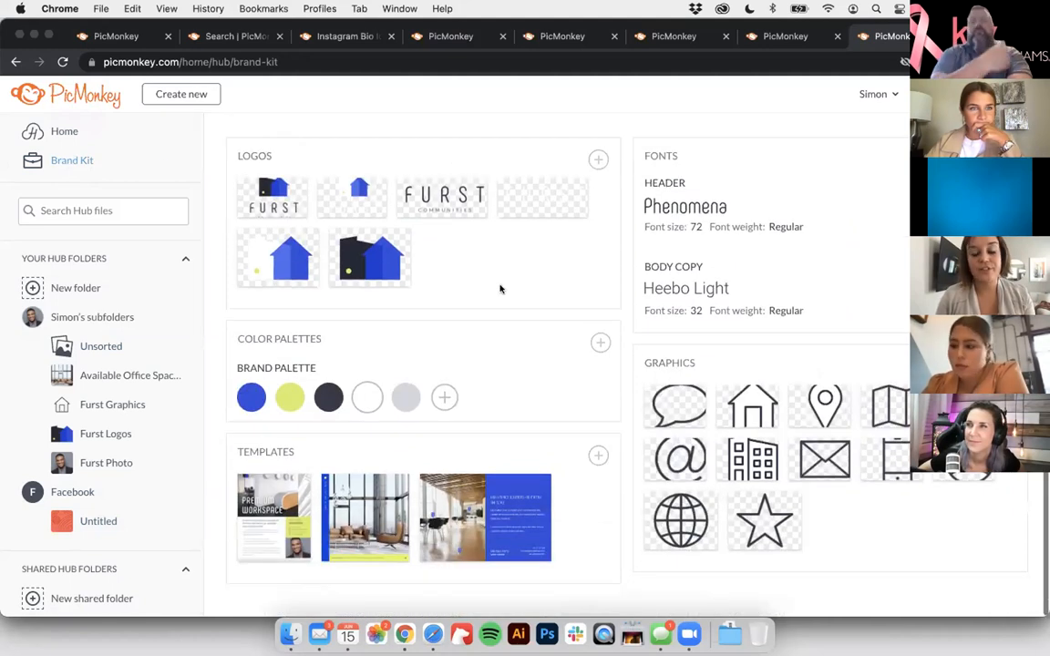
left_click(445, 397)
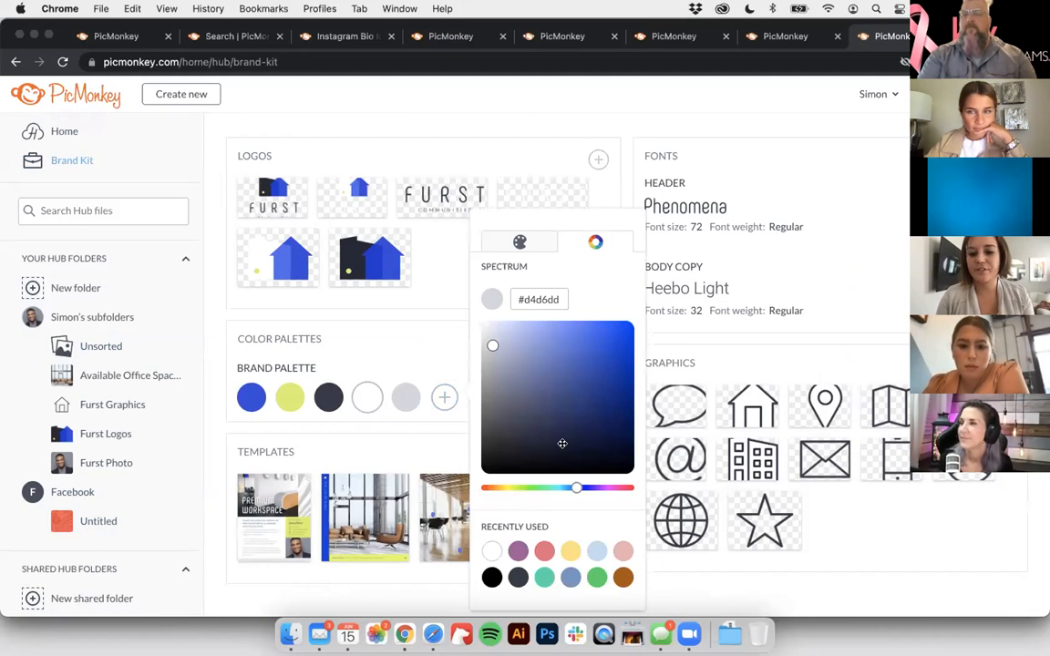
left_click(438, 369)
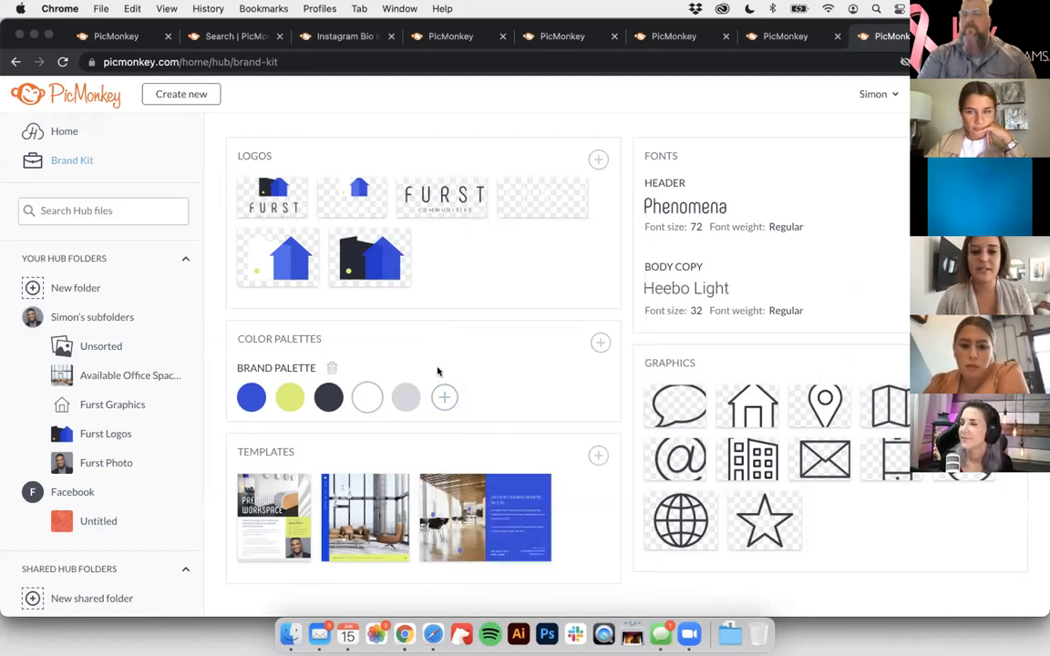
Step: Add a new color palette to the Brand Kit and name it SEASONAL
left_click(598, 343)
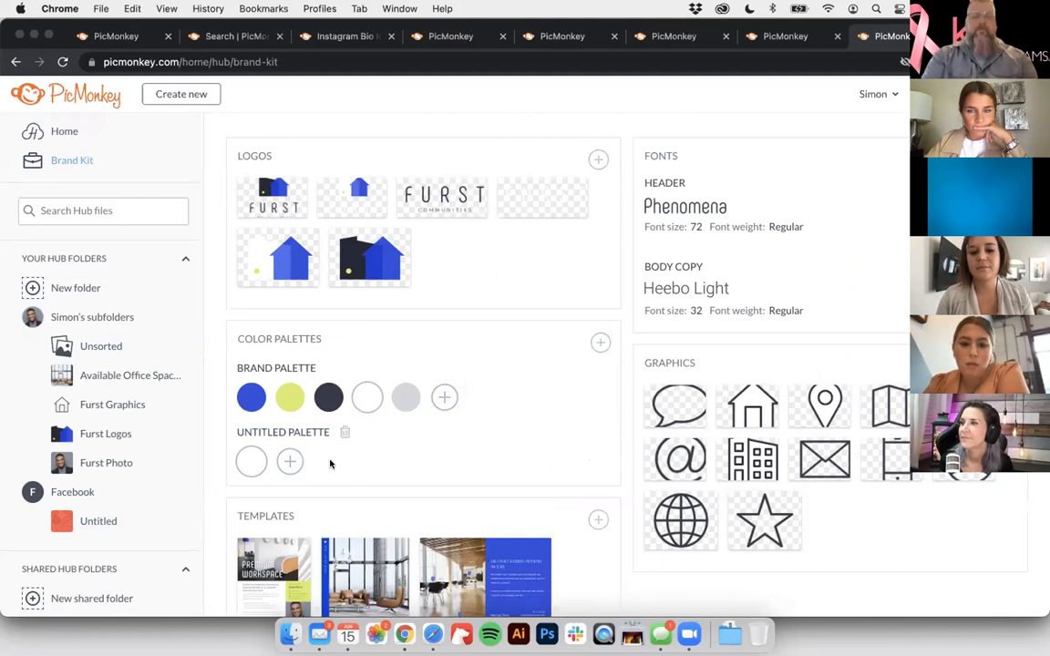
left_click(342, 431)
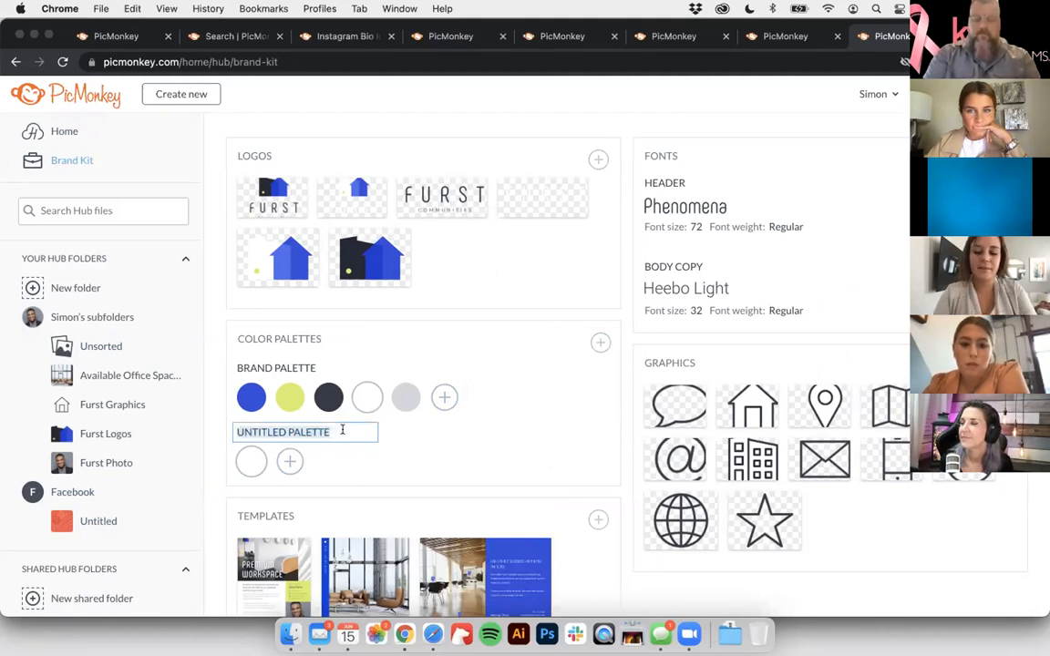
type("SEASONAL")
key("Return")
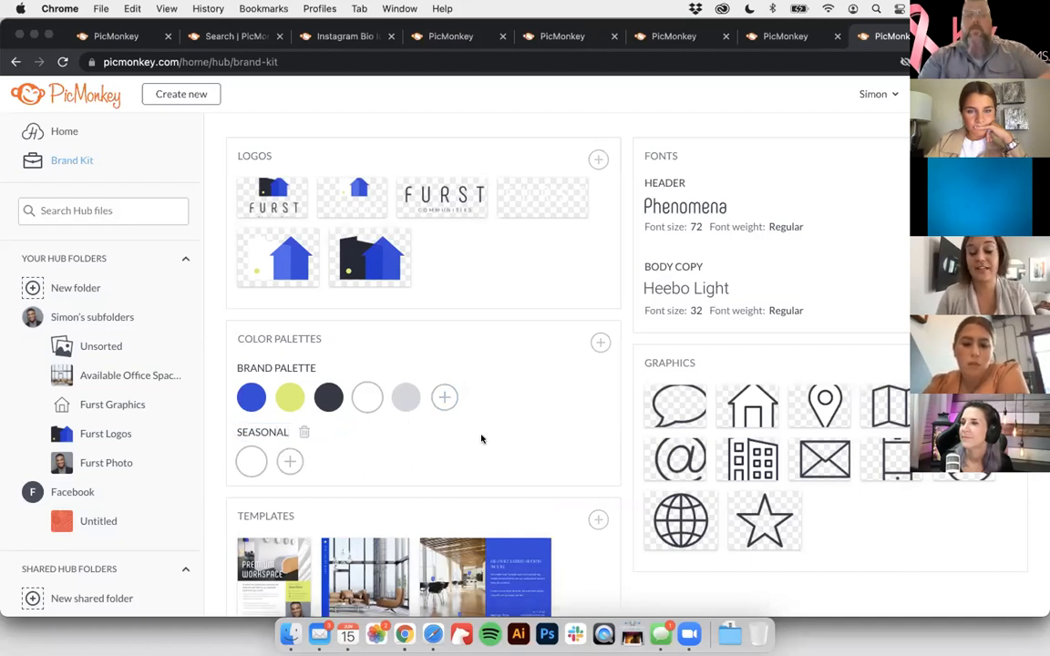
Step: Examine the Brand Kit's logos, color palettes, fonts, templates and graphics
scroll(524, 374, "up", 3)
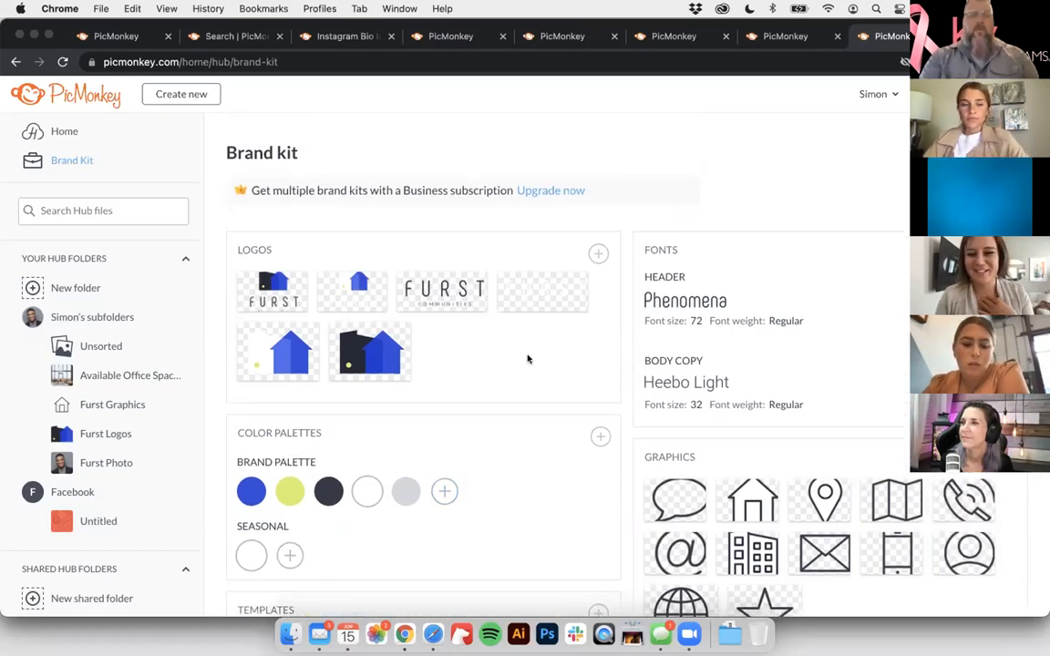
scroll(520, 346, "down", 1)
scroll(515, 308, "down", 1)
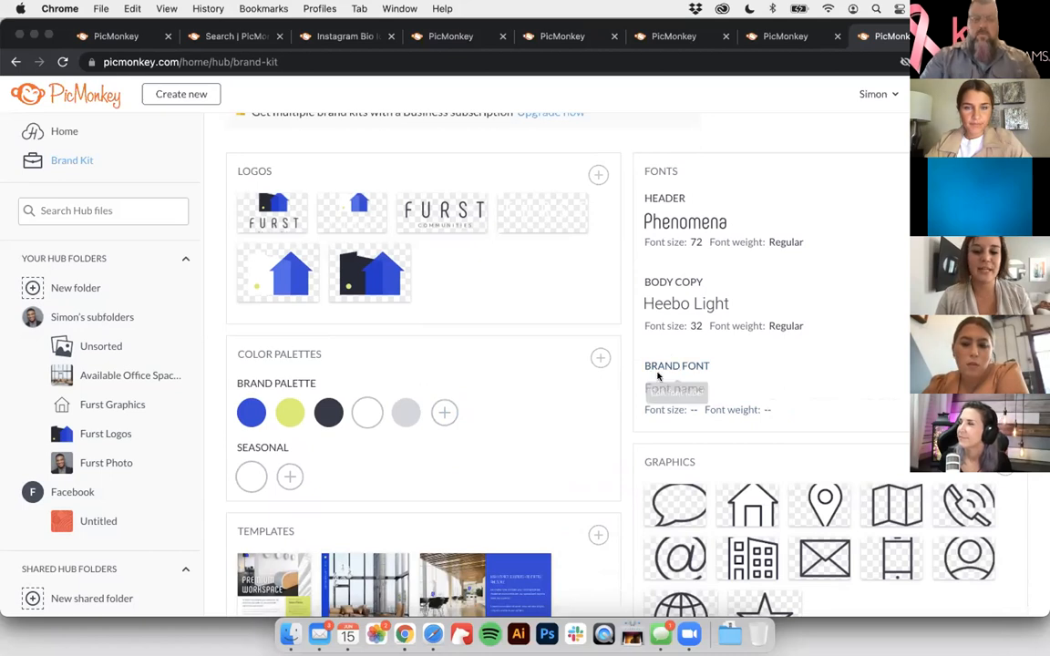
scroll(629, 438, "down", 2)
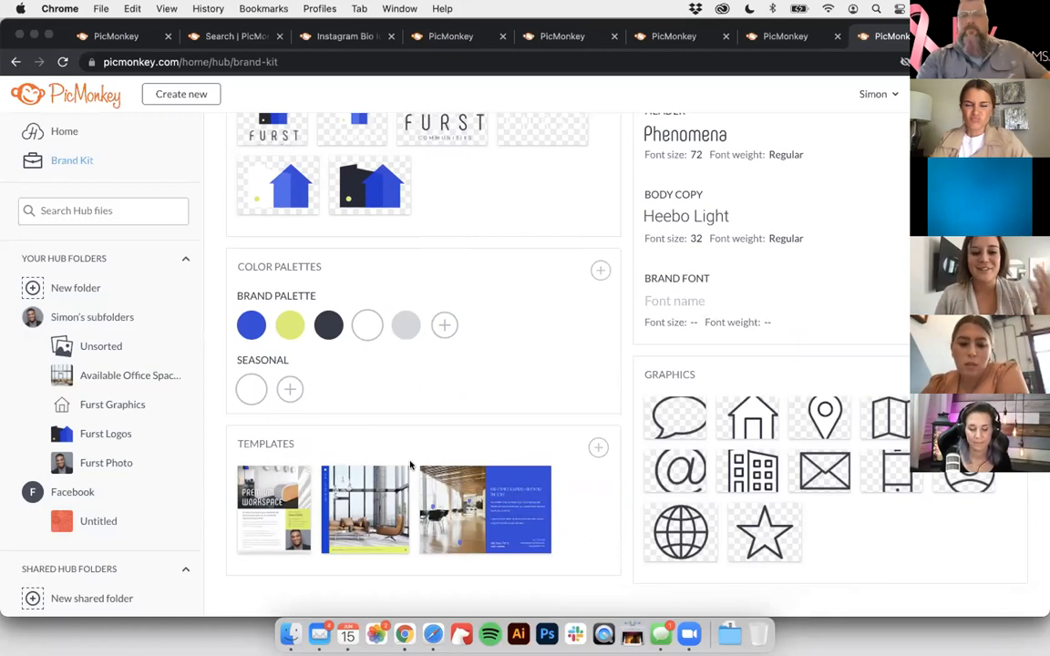
mouse_move(369, 500)
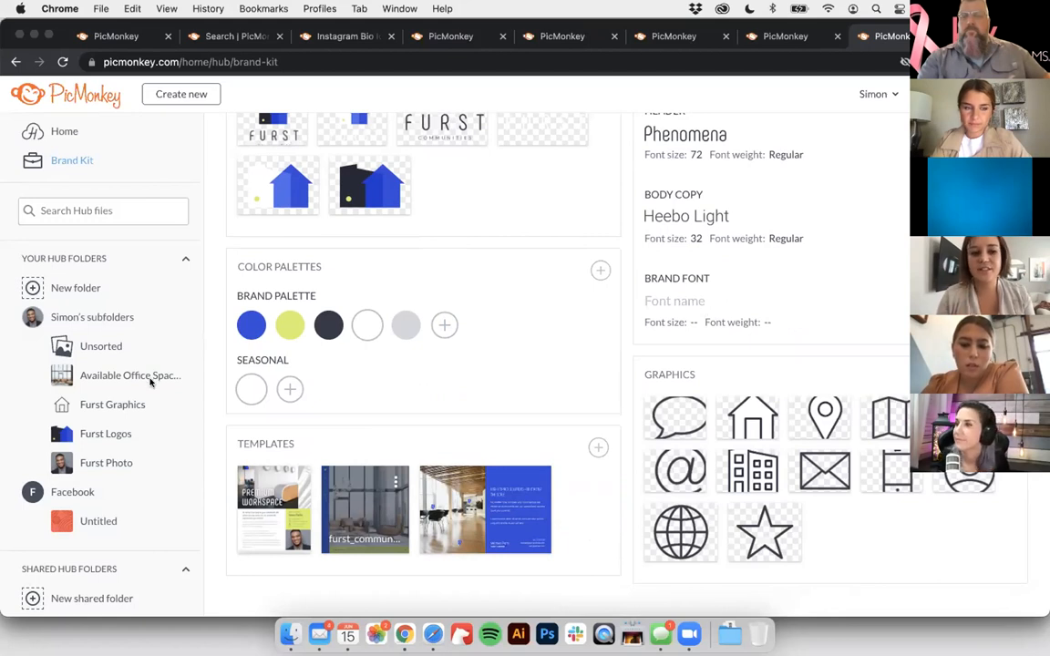
scroll(492, 363, "up", 3)
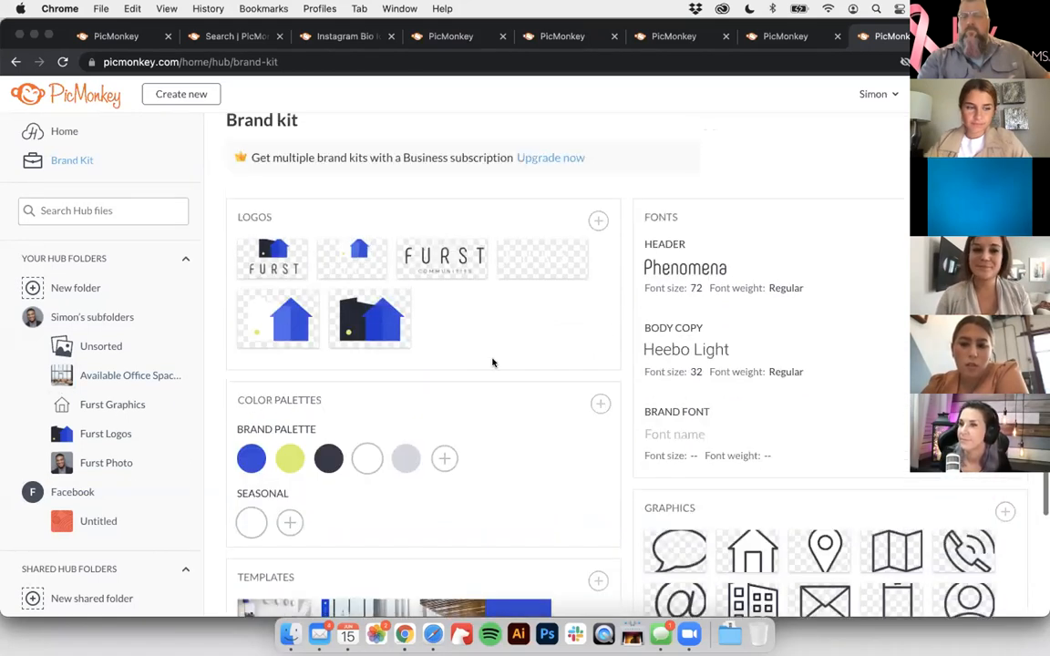
scroll(492, 363, "up", 1)
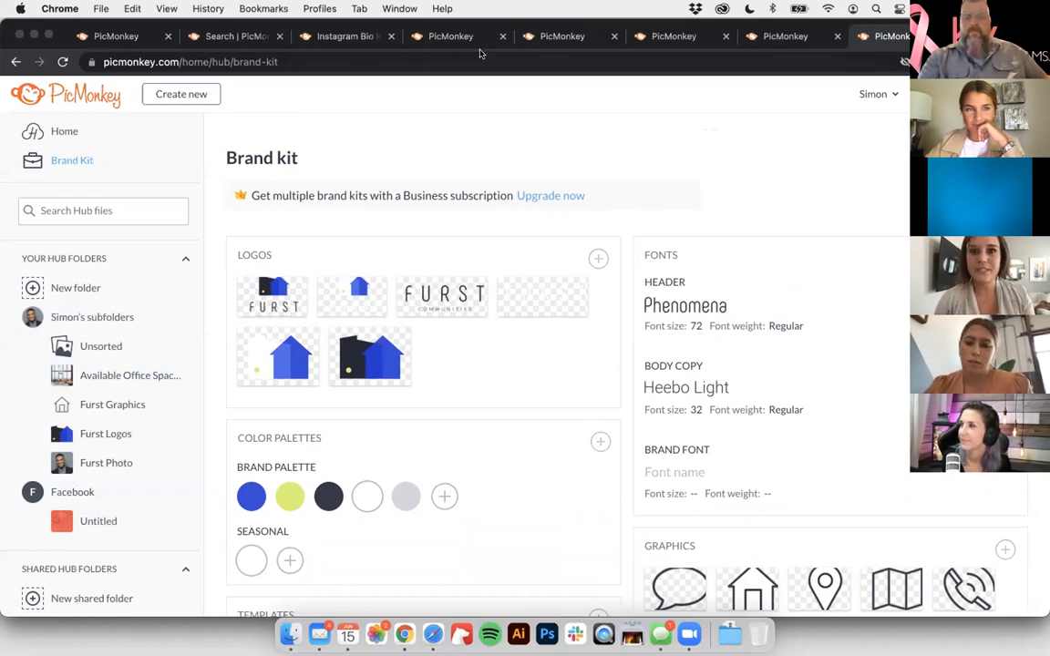
Step: View the Instagram Bio Ideas blog article and skim its introduction and profile editing illustration
left_click(347, 35)
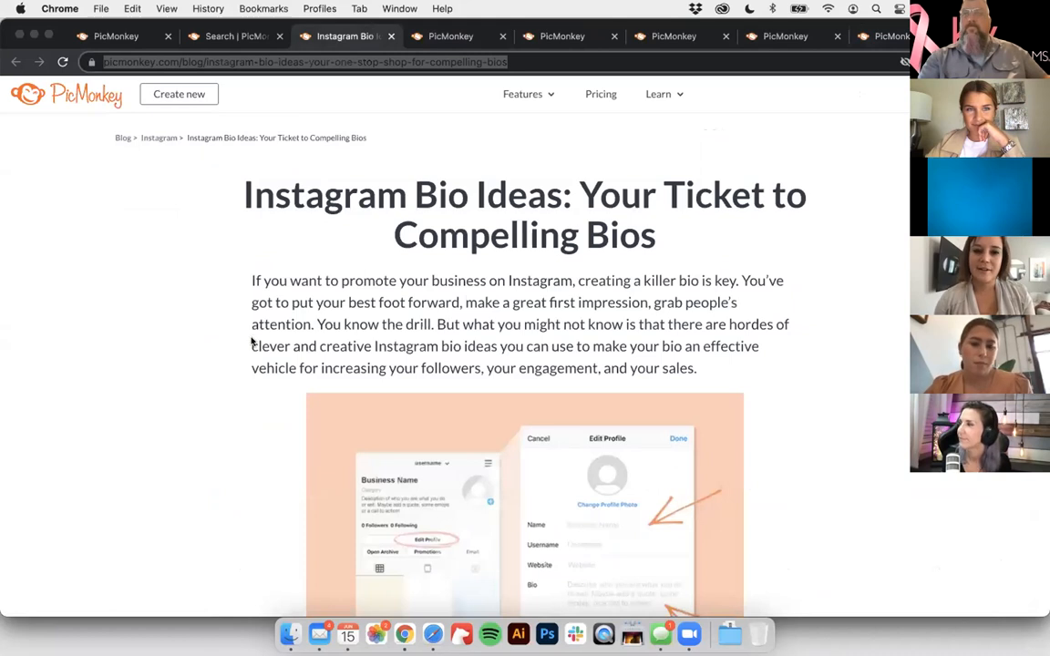
scroll(251, 384, "down", 4)
scroll(251, 383, "down", 4)
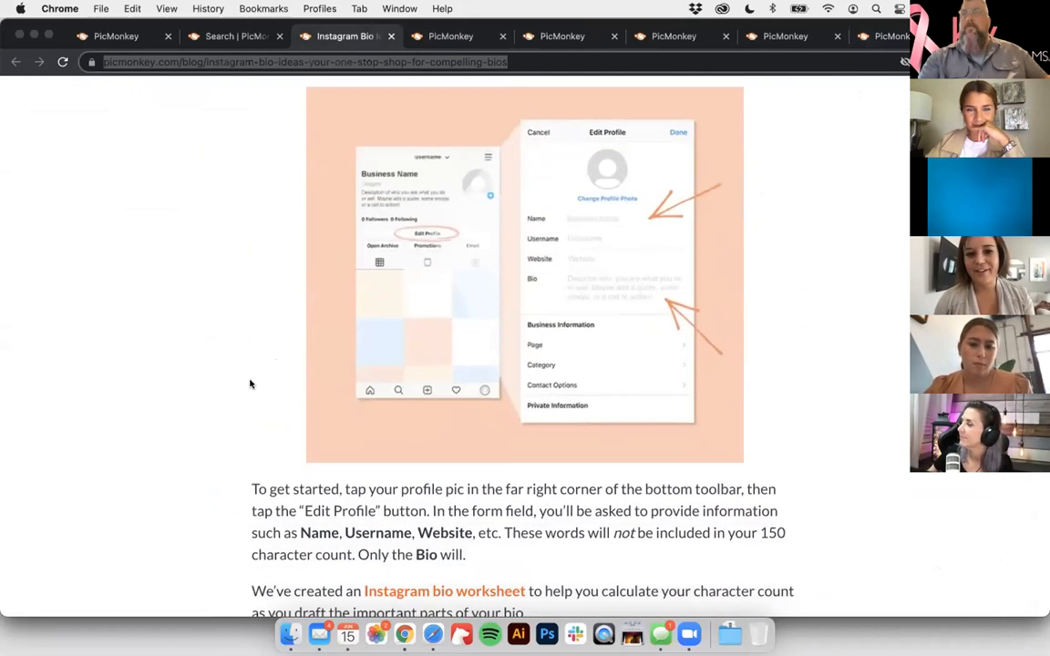
scroll(245, 338, "up", 8)
scroll(239, 298, "down", 1)
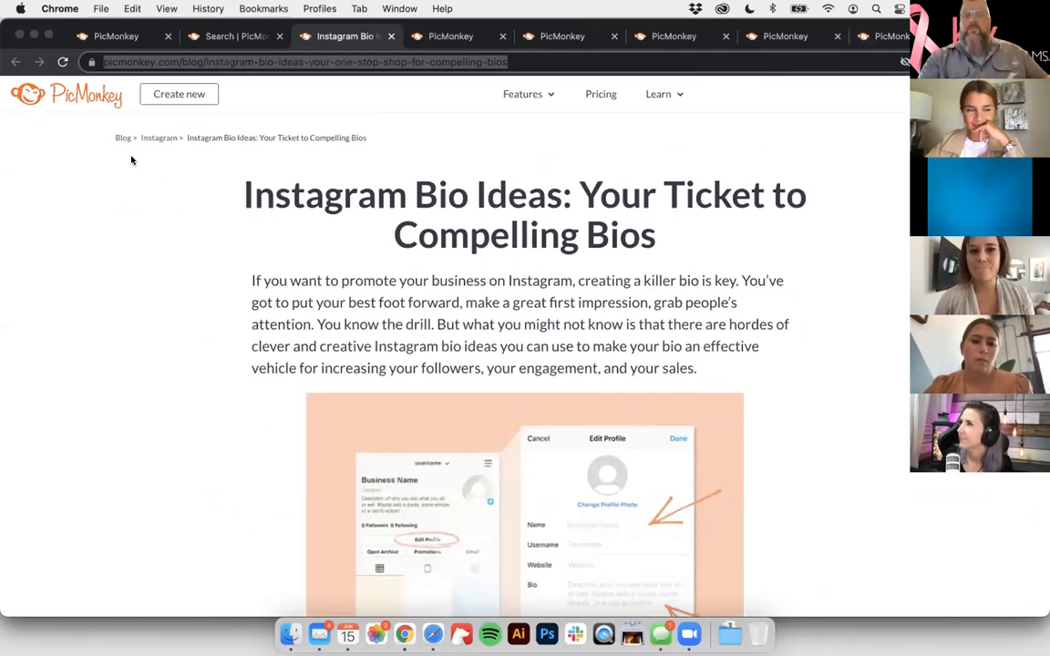
Step: Switch to the Google Slides deck "From Post to Closing - Real Estate Event" and present its final 50% OFF slide full screen
left_click(34, 34)
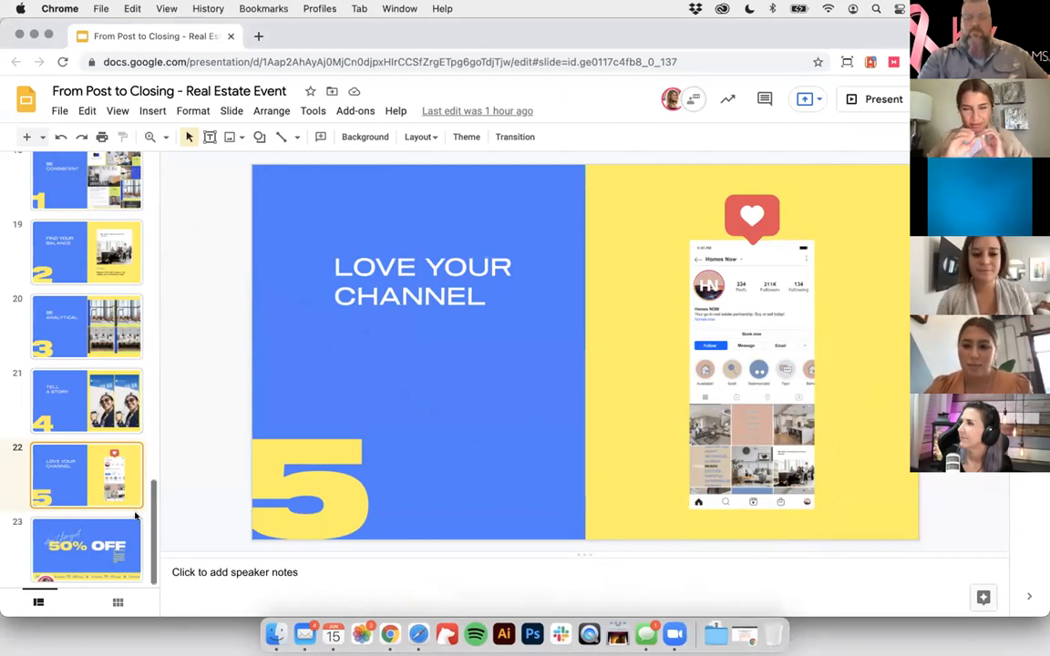
left_click(108, 549)
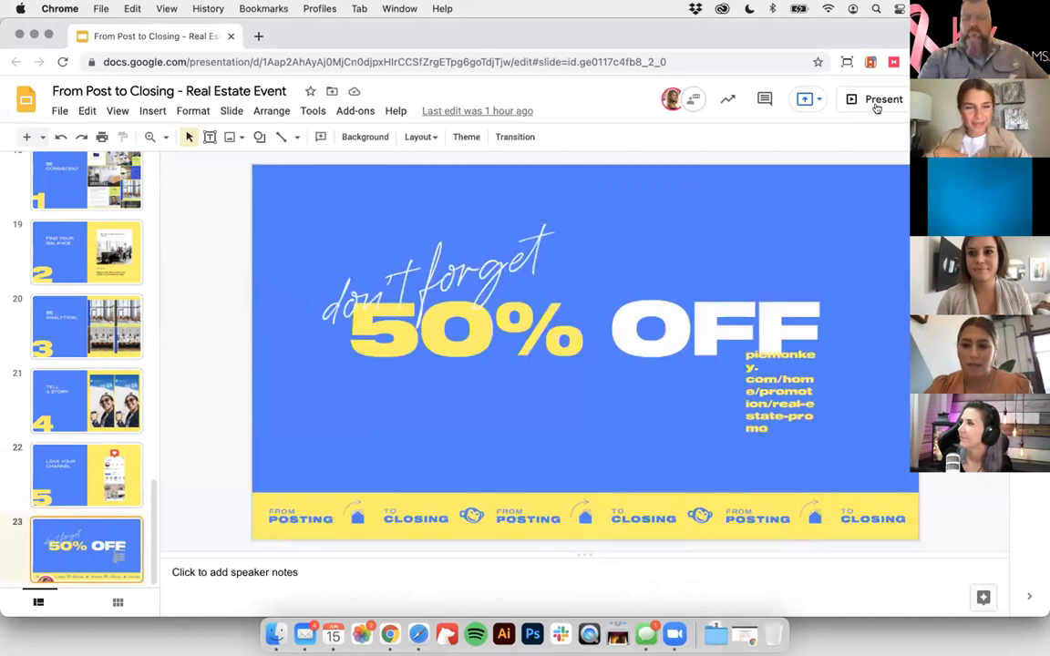
left_click(877, 99)
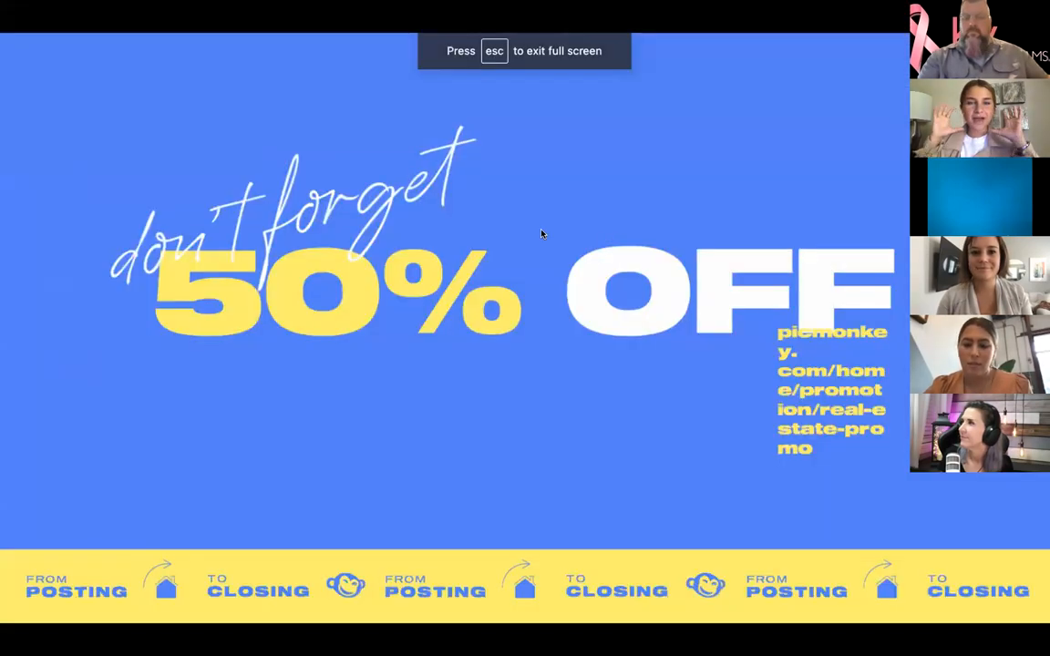
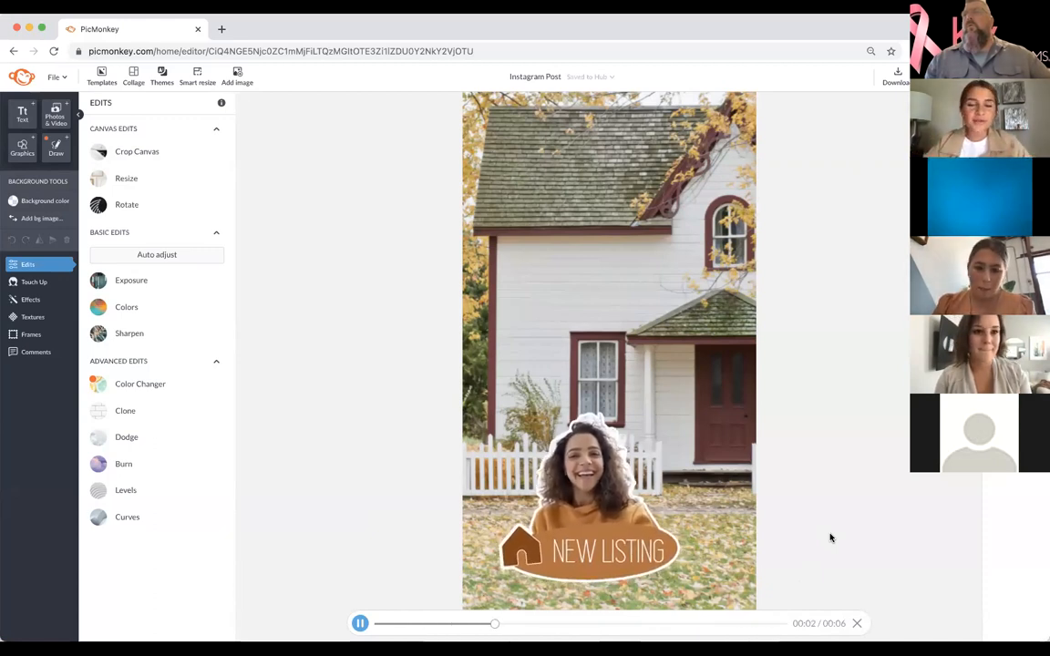
Step: Stop the story preview and create a new blank canvas with a custom size of 1500 x 1500 pixels
left_click(830, 537)
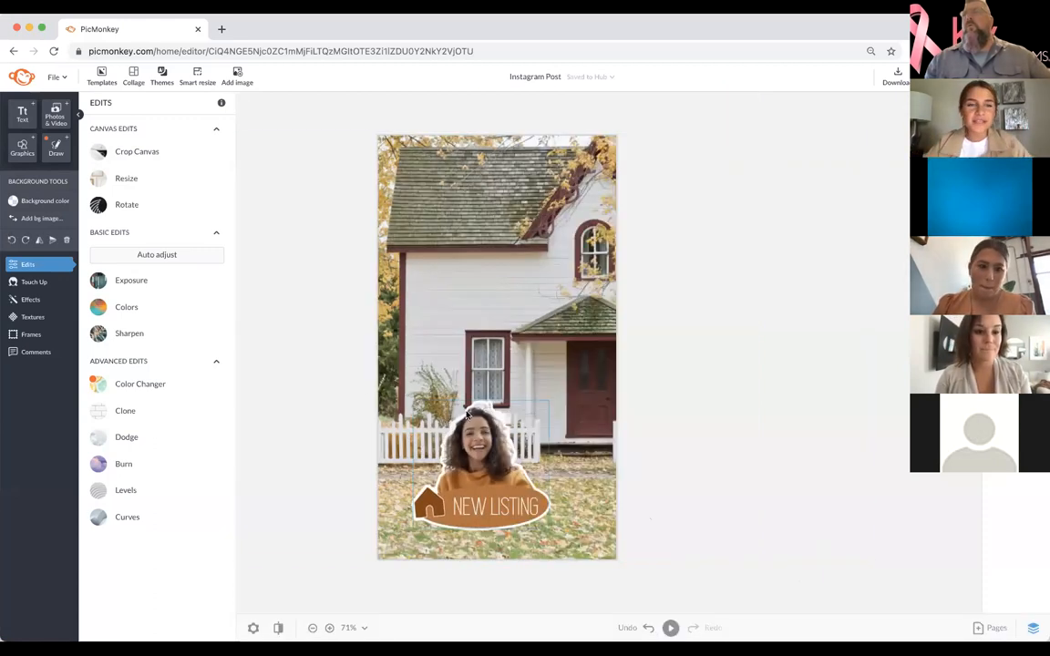
left_click(59, 78)
left_click(95, 103)
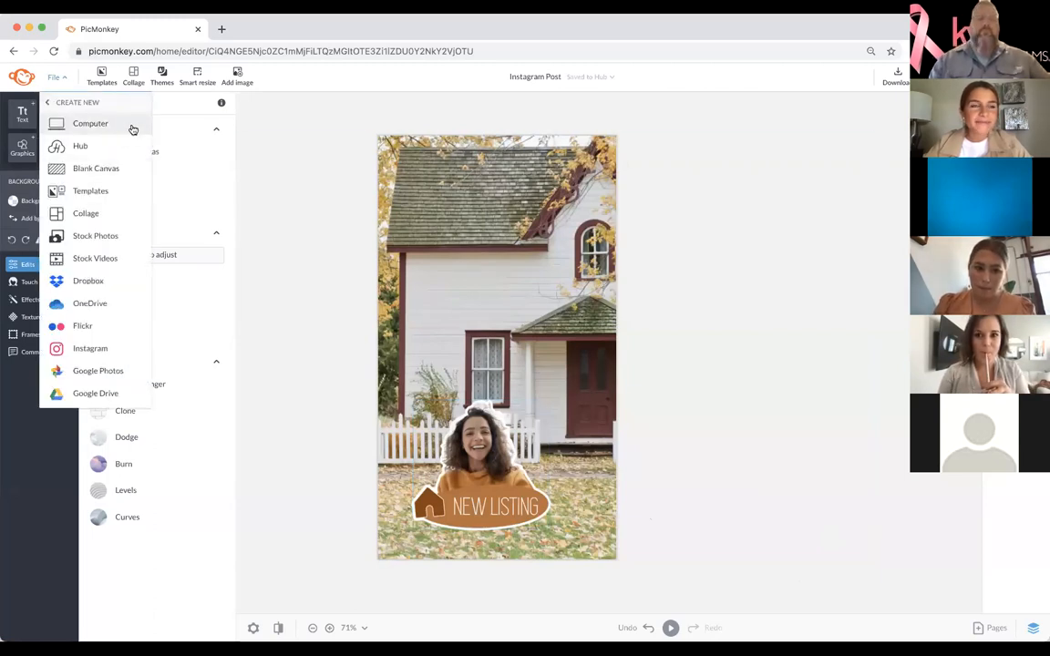
left_click(126, 167)
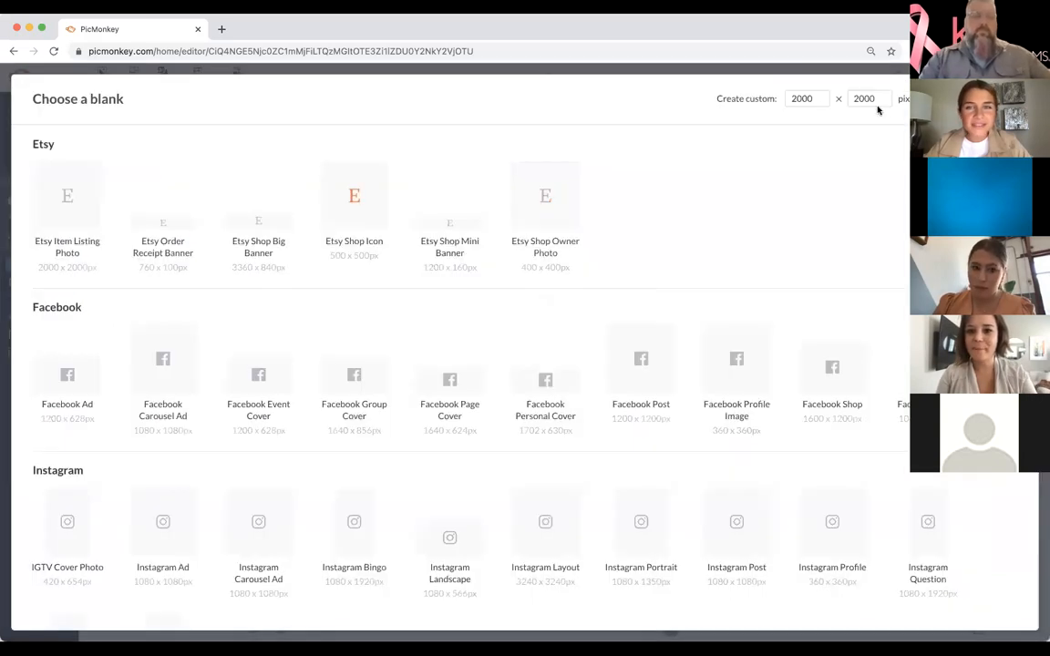
double_click(809, 104)
type("1500")
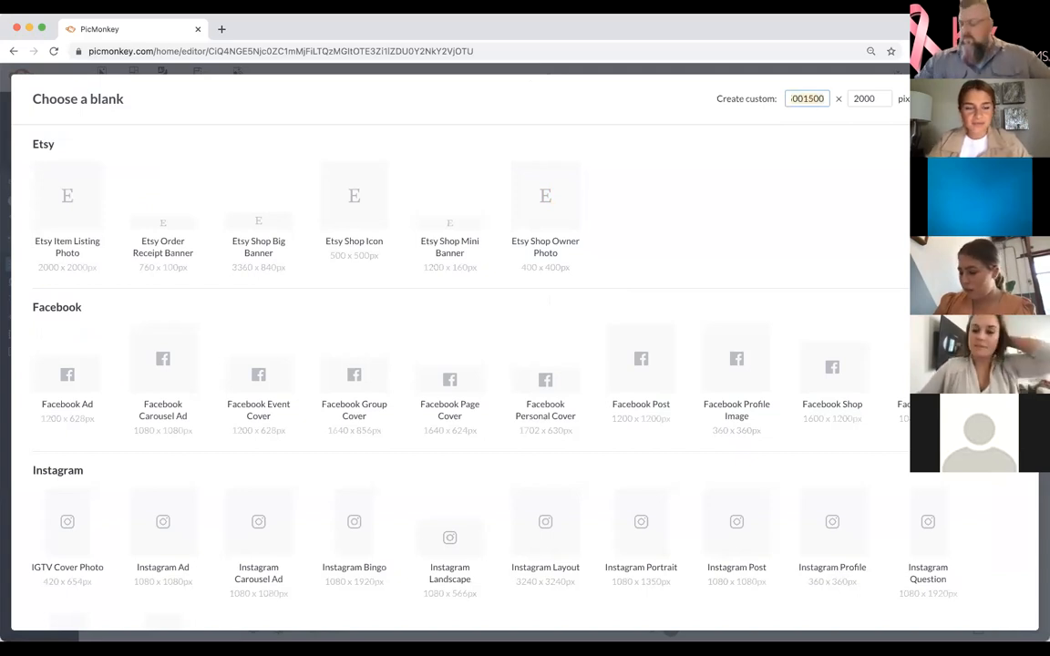
type("1500")
key("Tab")
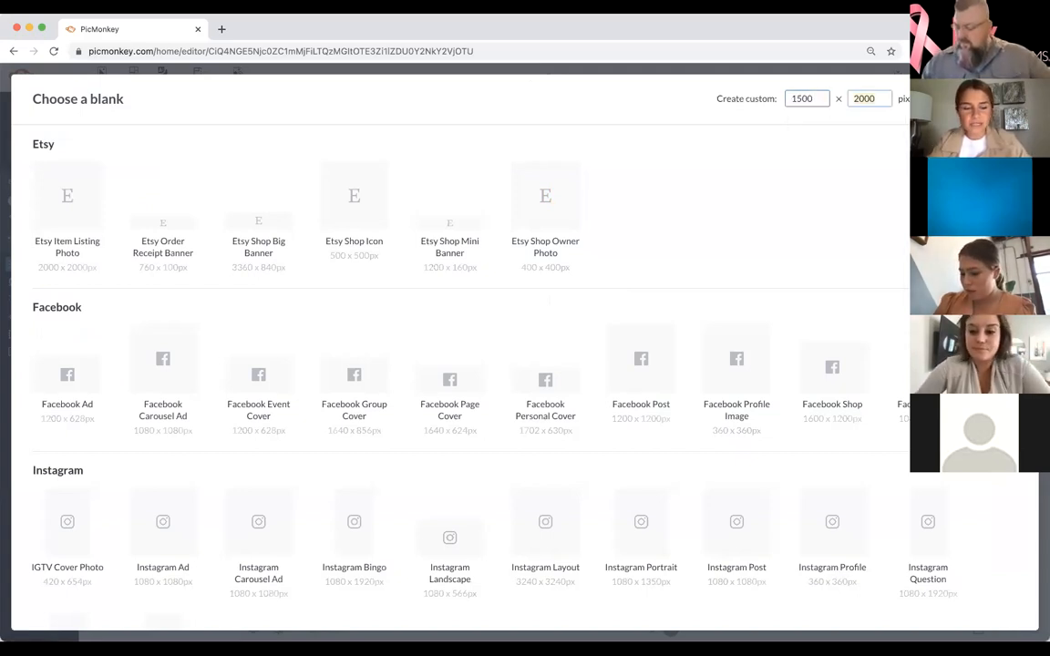
type("15")
key("Return")
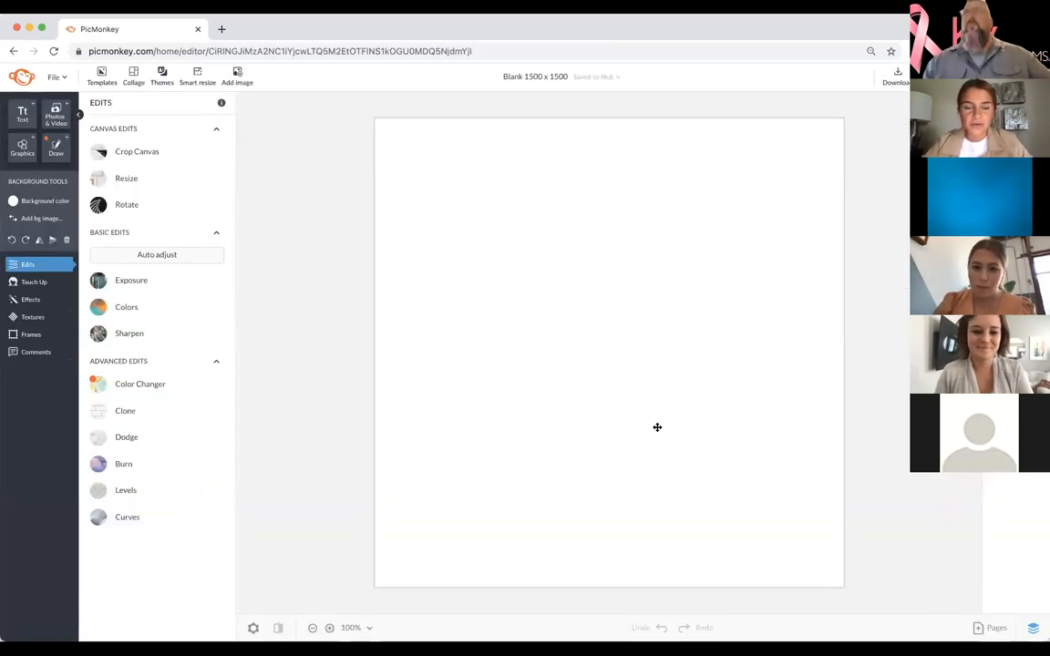
Step: Search the stock photos for "portrait"
left_click(51, 105)
type("photo")
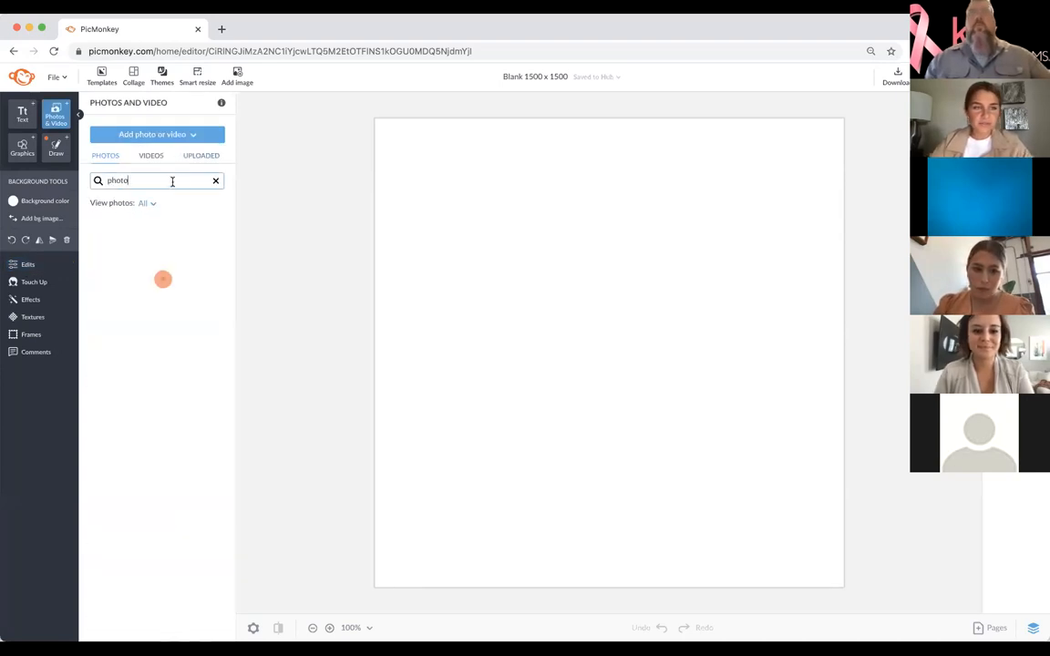
key("BackSpace")
key("BackSpace")
key("BackSpace")
key("BackSpace")
type("ortrait")
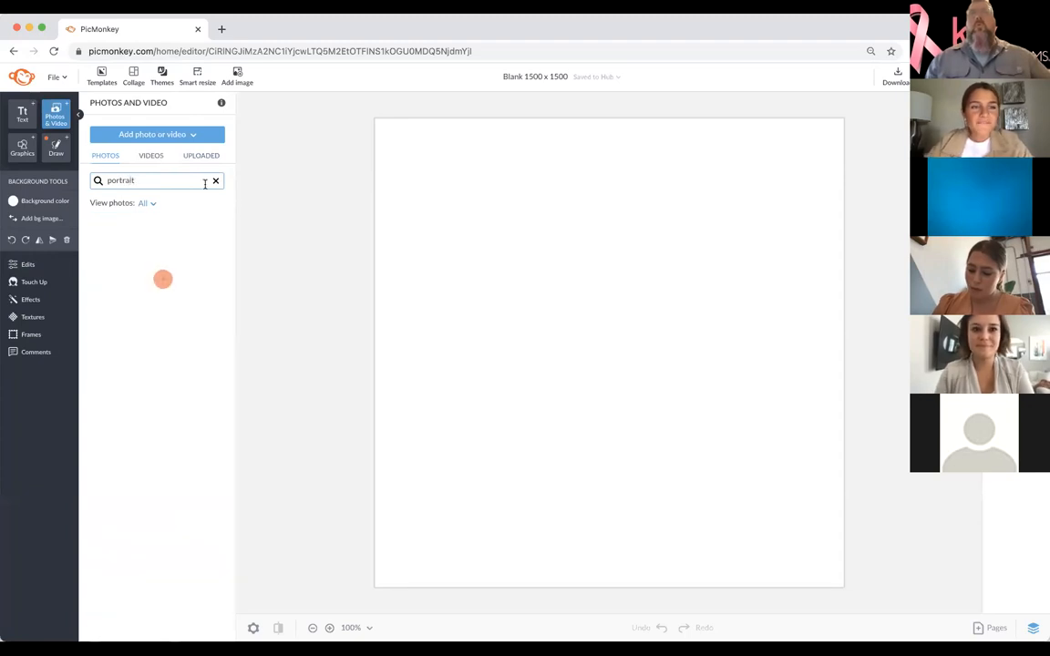
Step: Add the stock portrait of the waving, curly-haired woman in a mustard hoodie to the canvas
left_click(173, 139)
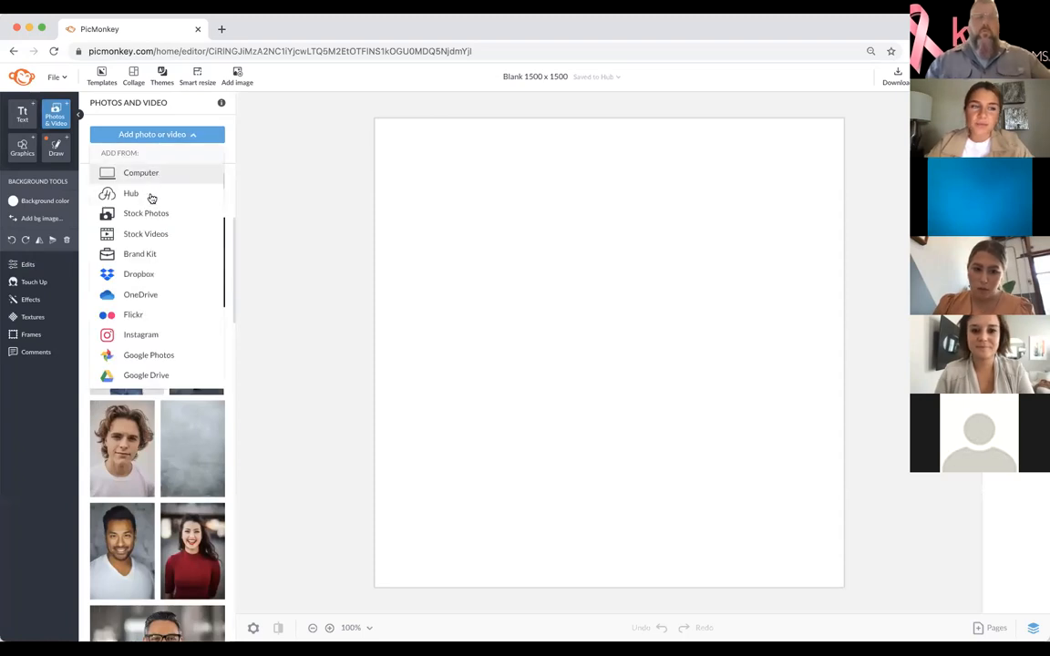
left_click(184, 138)
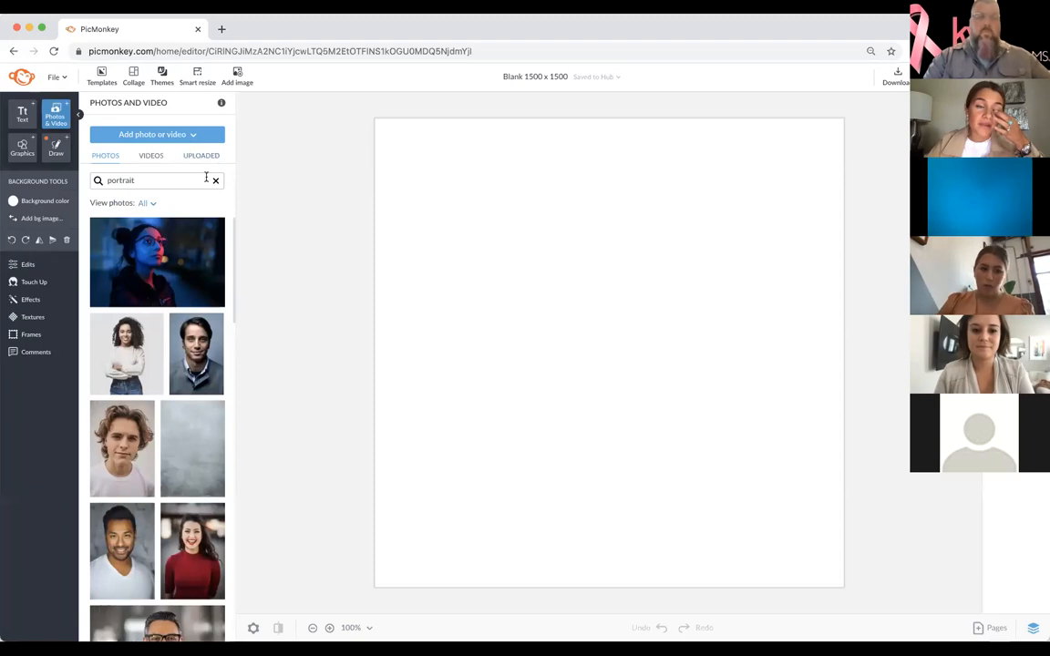
scroll(206, 305, "down", 1)
scroll(206, 305, "down", 5)
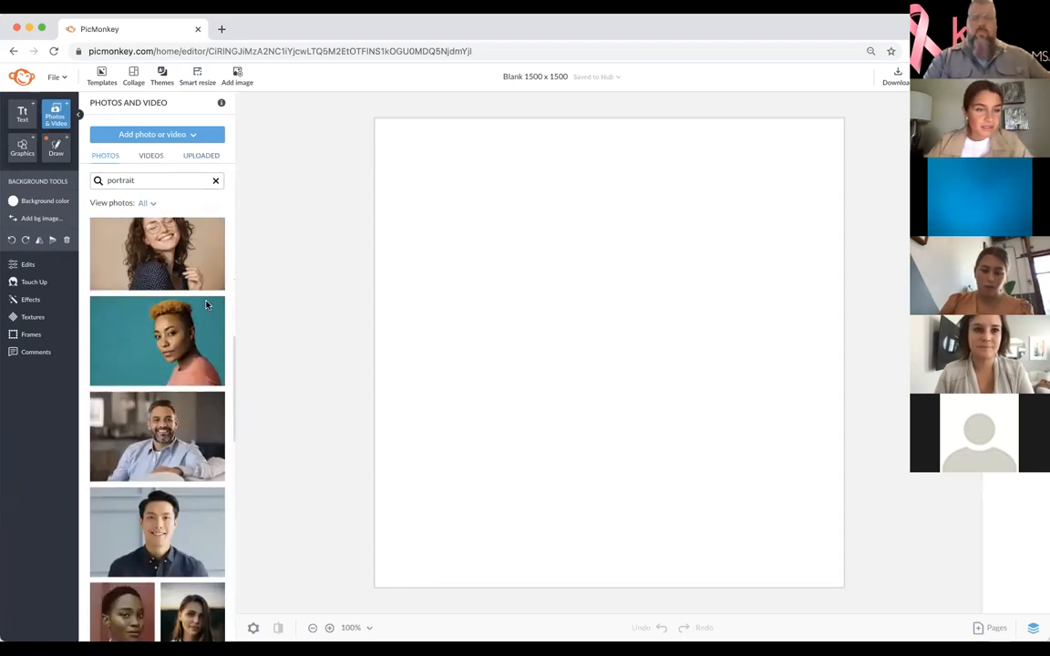
scroll(206, 305, "down", 10)
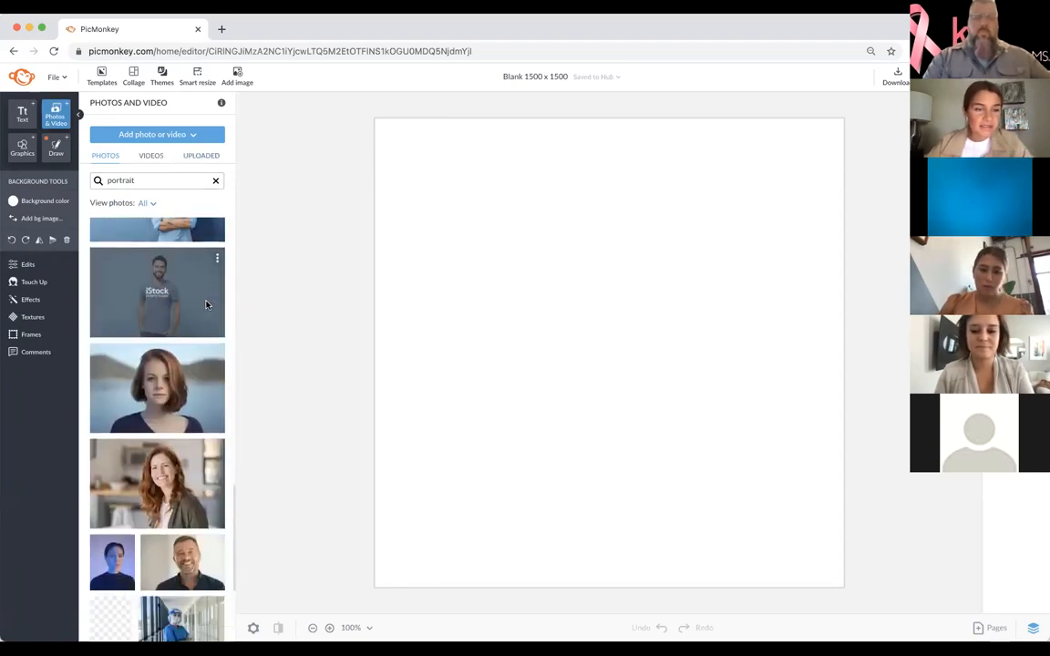
scroll(208, 305, "down", 5)
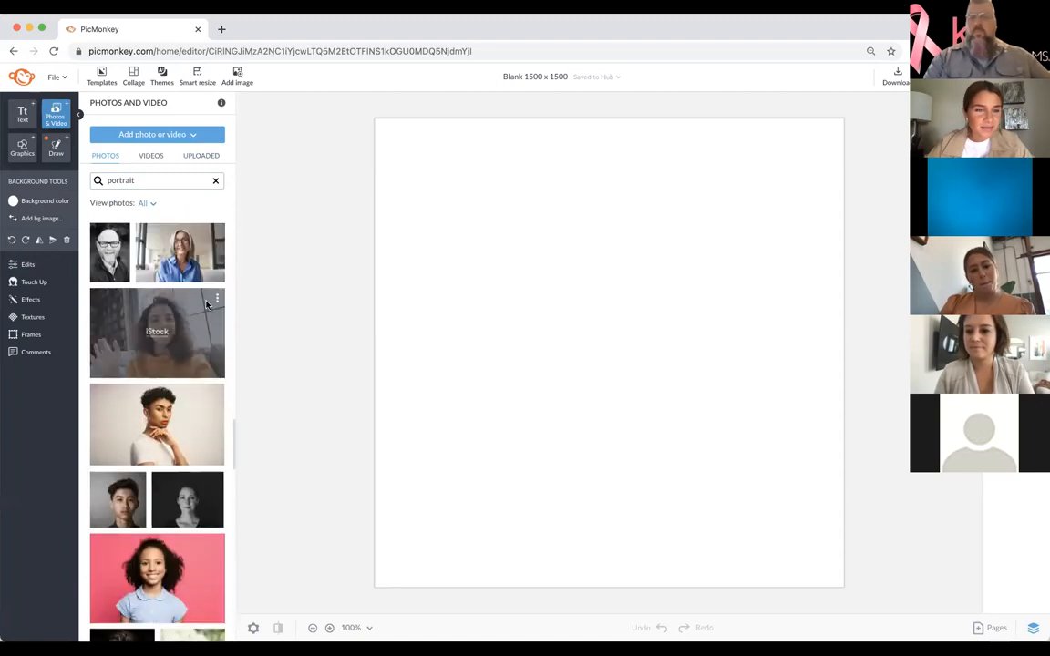
left_click(144, 308)
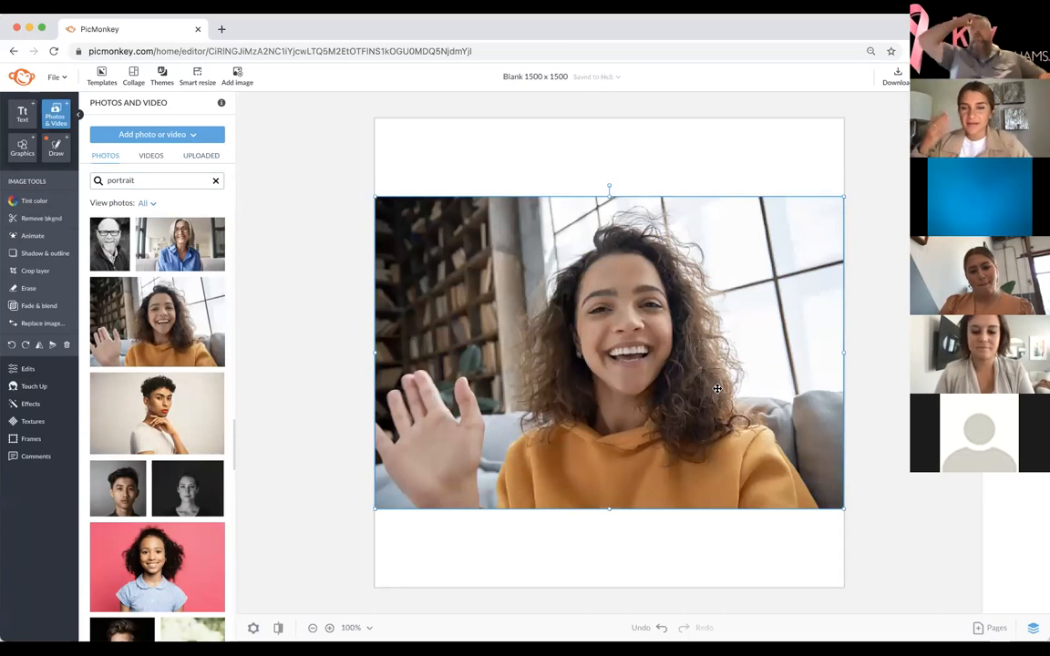
Step: Remove the background from the waving woman's photo and inspect the cutout's edges around the hair
scroll(658, 372, "up", 3)
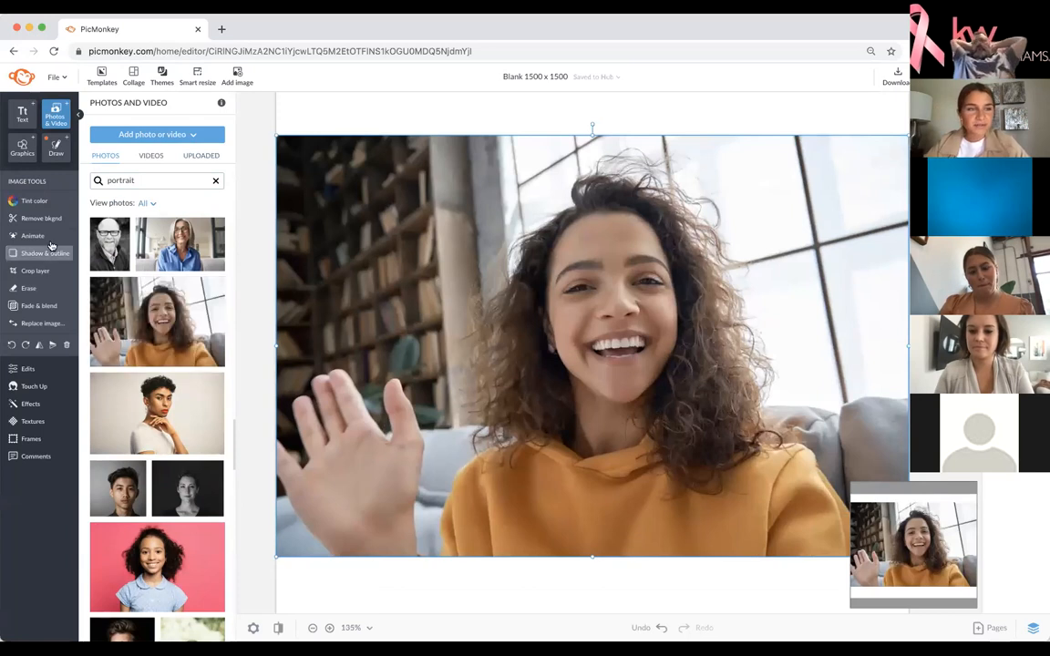
left_click(41, 219)
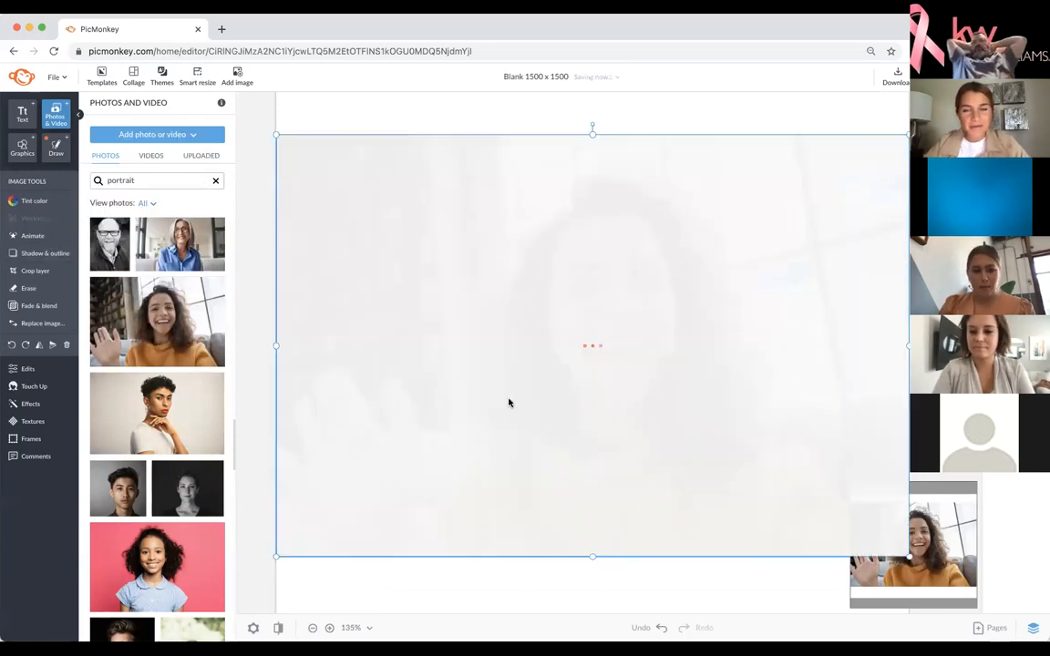
scroll(588, 421, "down", 4)
left_click_drag(662, 462, 662, 438)
scroll(670, 271, "up", 6)
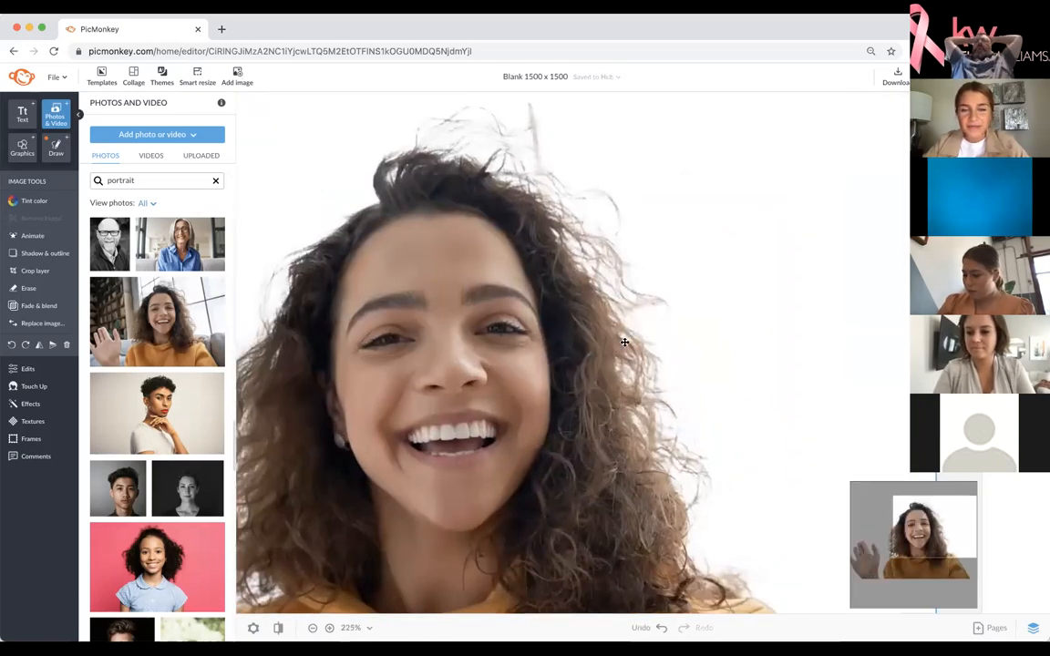
scroll(624, 342, "down", 5)
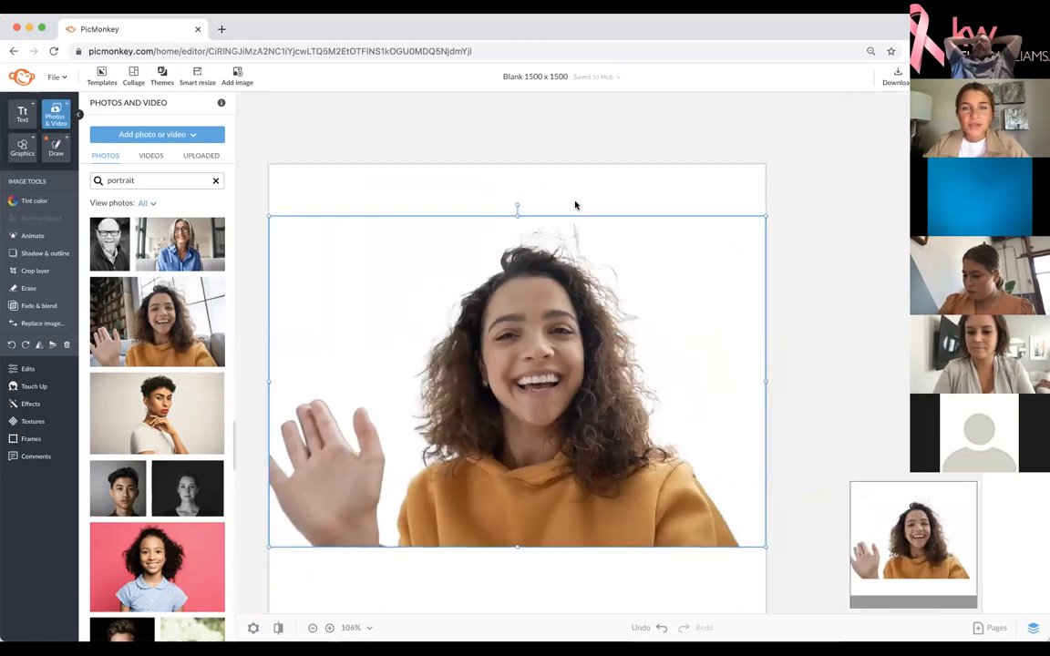
Step: Erase the leftover vertical streak above the woman's hair with a round size 23 eraser and apply it
scroll(575, 205, "up", 5)
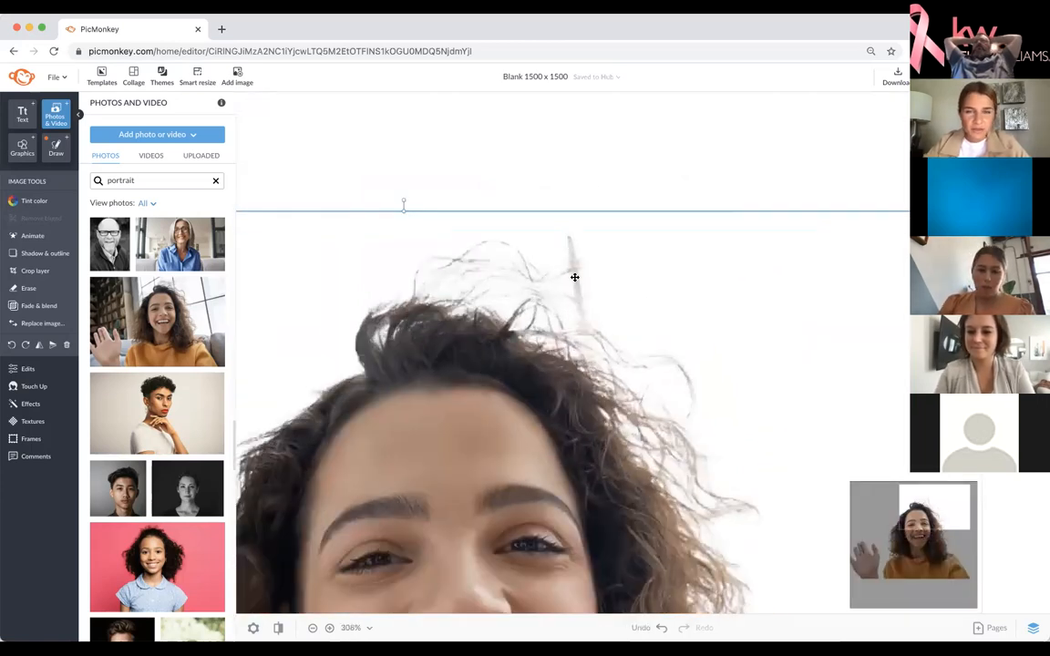
left_click(43, 294)
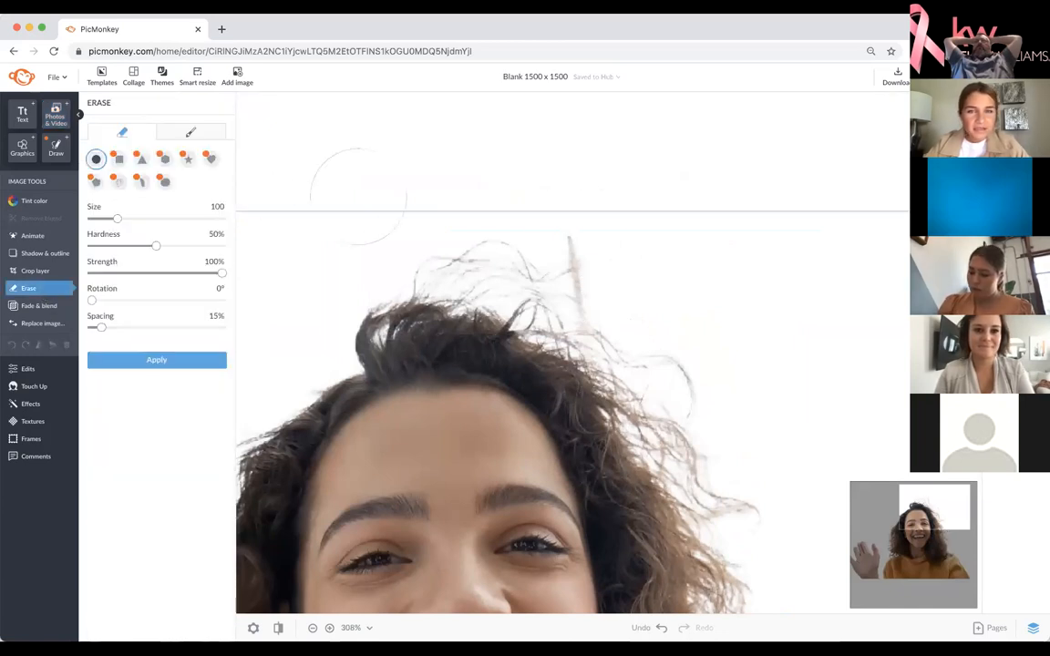
left_click_drag(117, 219, 107, 218)
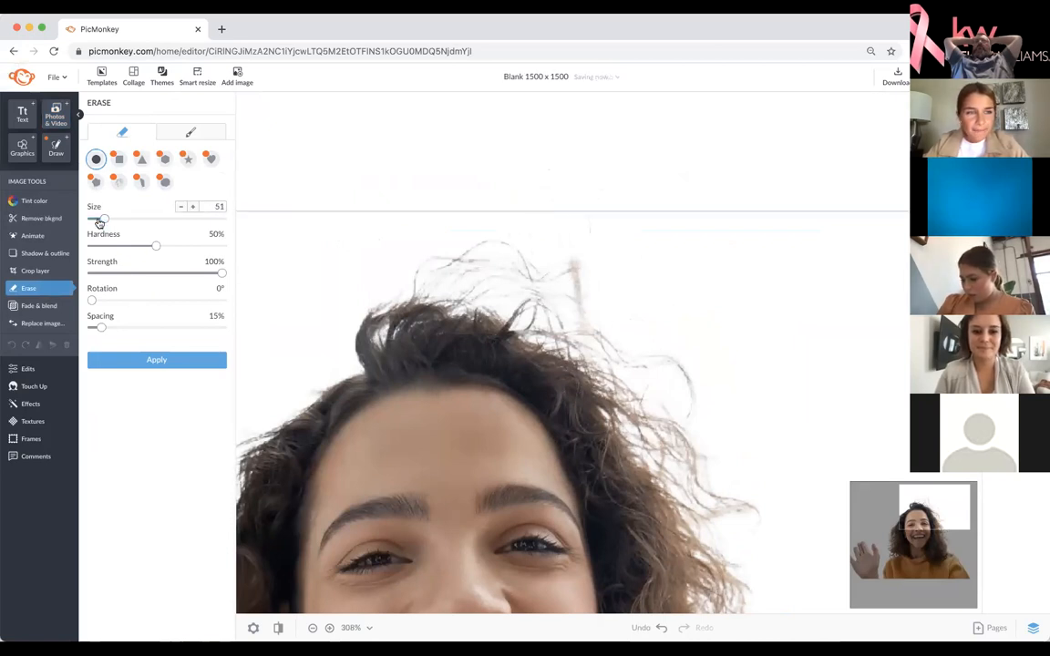
left_click_drag(98, 223, 94, 220)
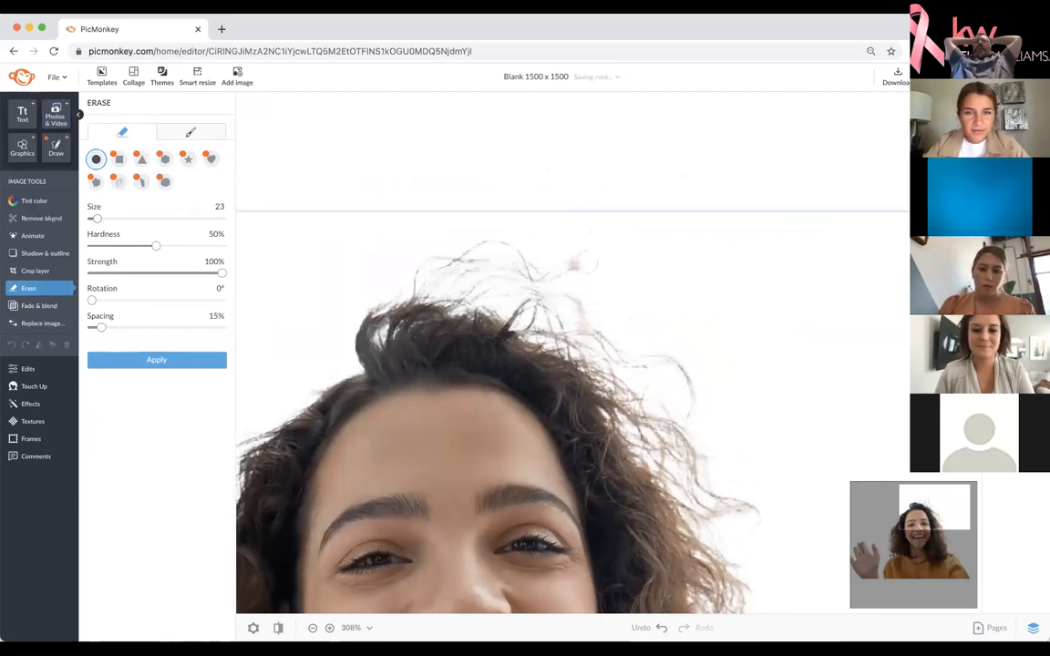
left_click(146, 358)
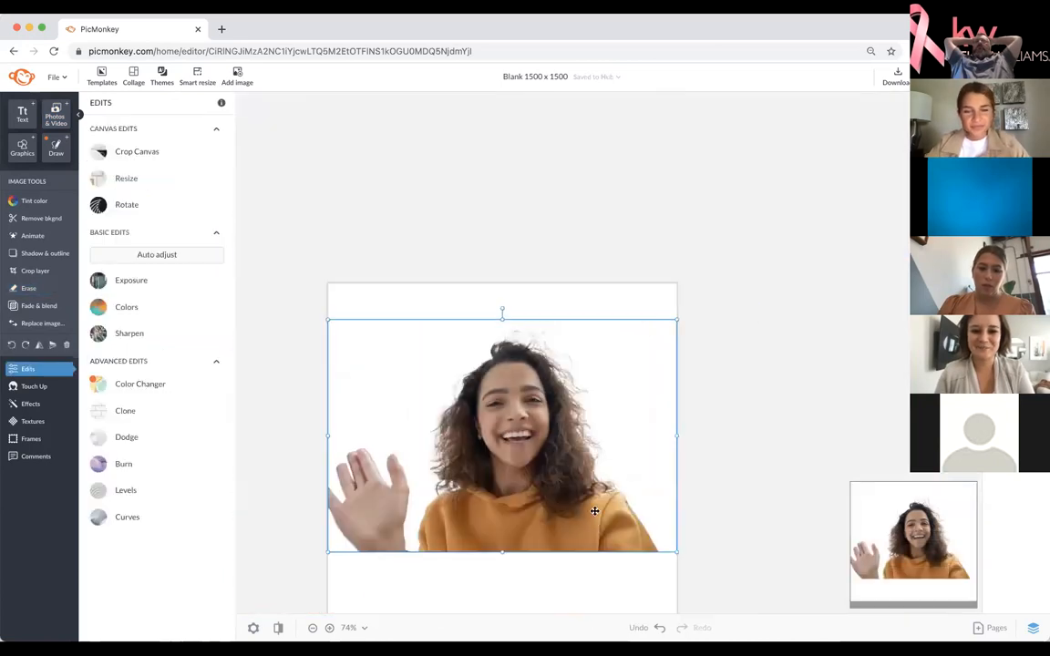
Step: Try recently used brown shades for the canvas background, then set it to the golden color #dda544
left_click(591, 562)
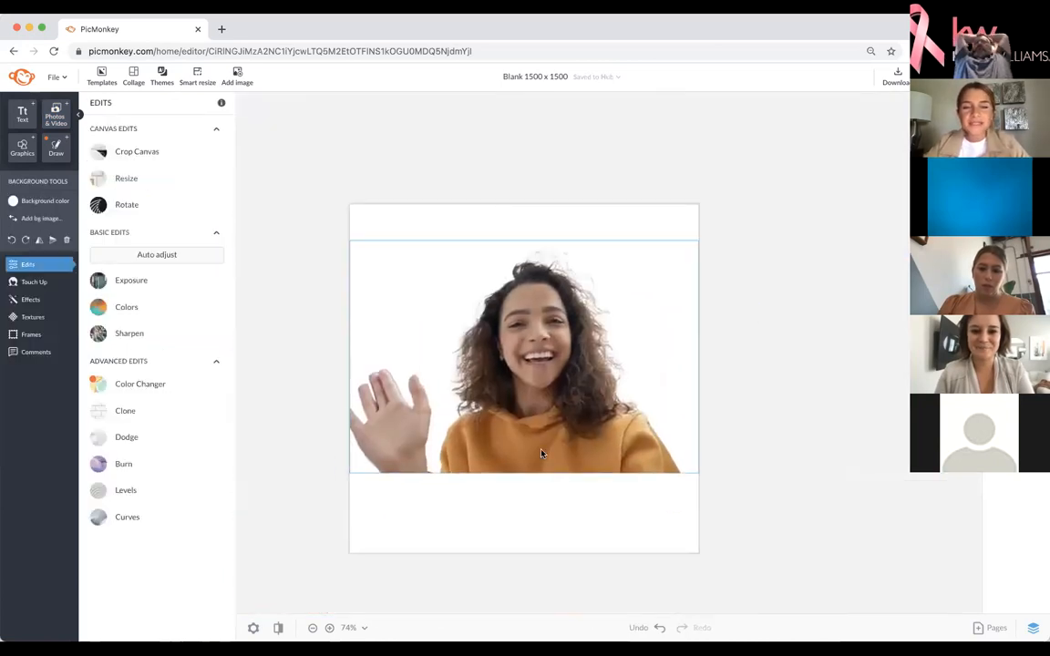
left_click(43, 202)
left_click(115, 398)
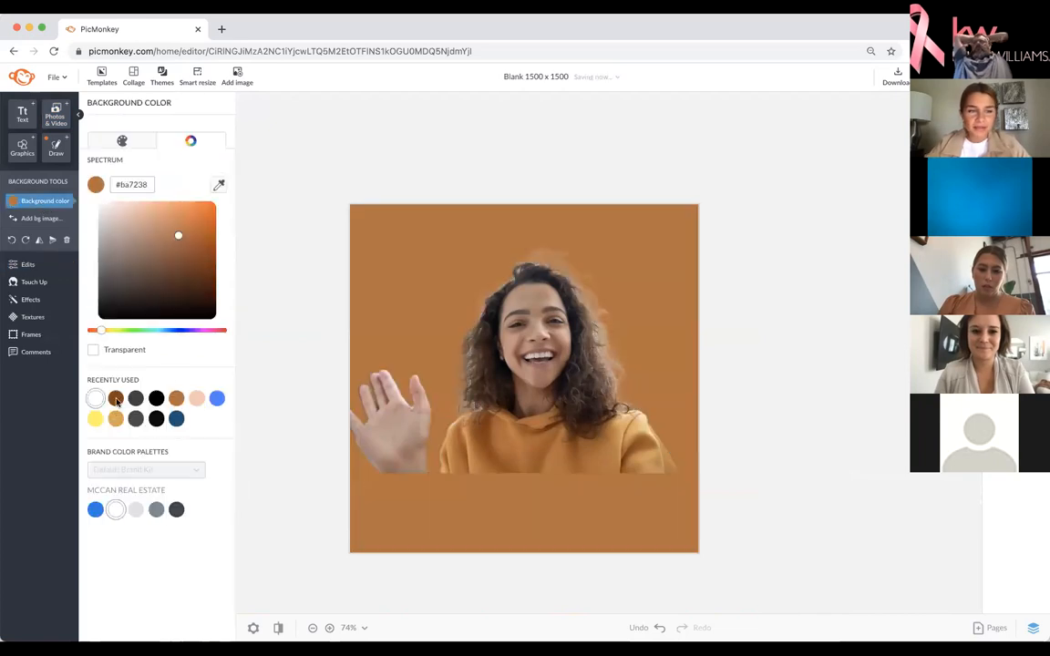
left_click(177, 400)
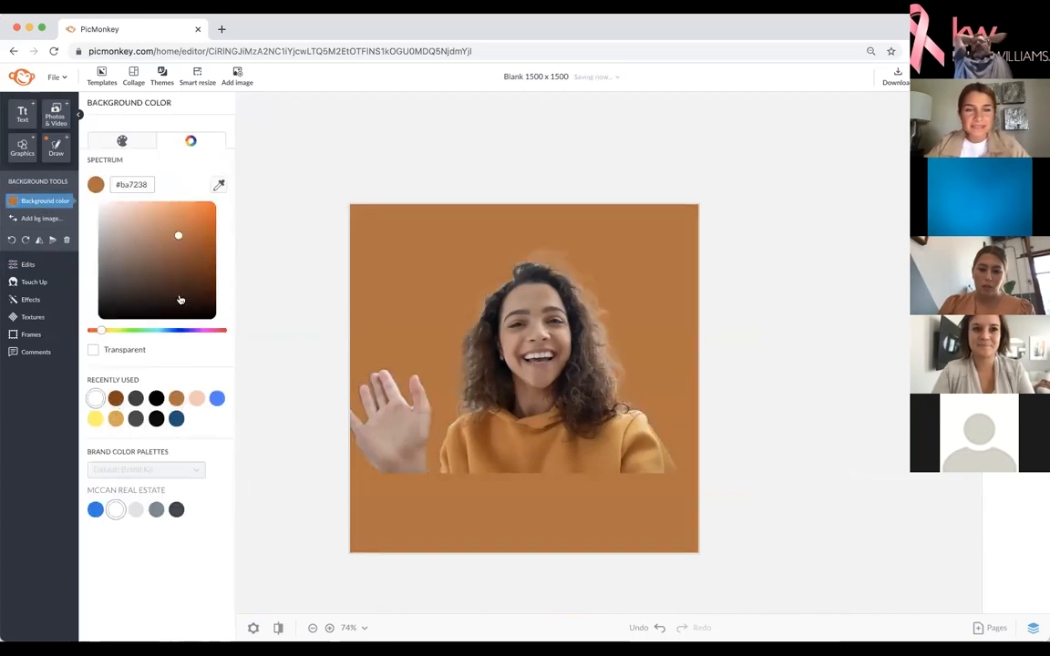
left_click(116, 420)
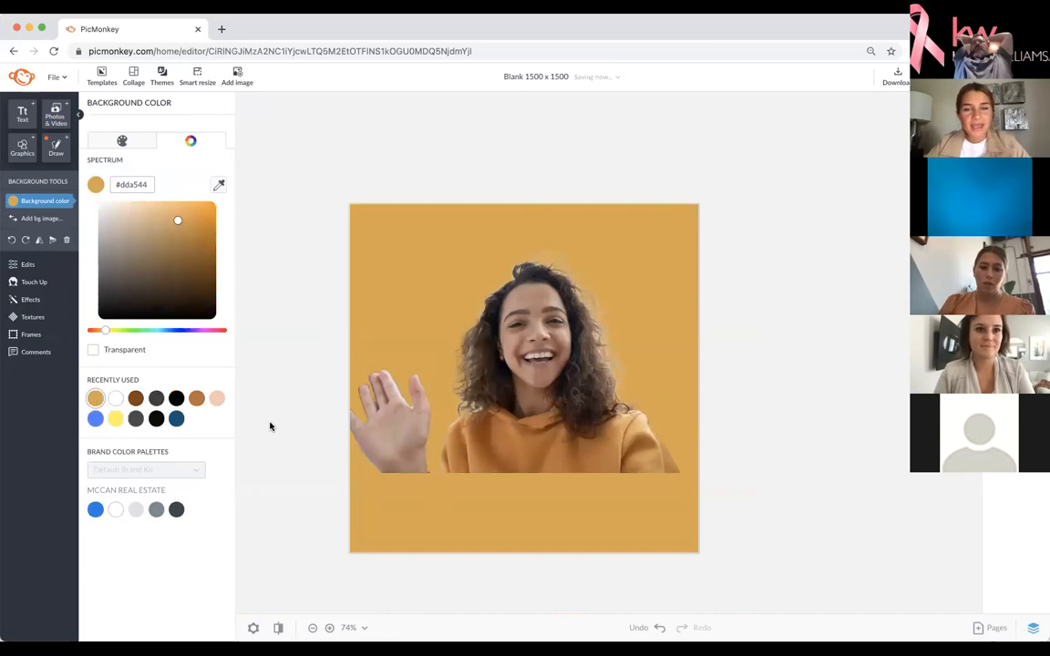
scroll(270, 426, "up", 3)
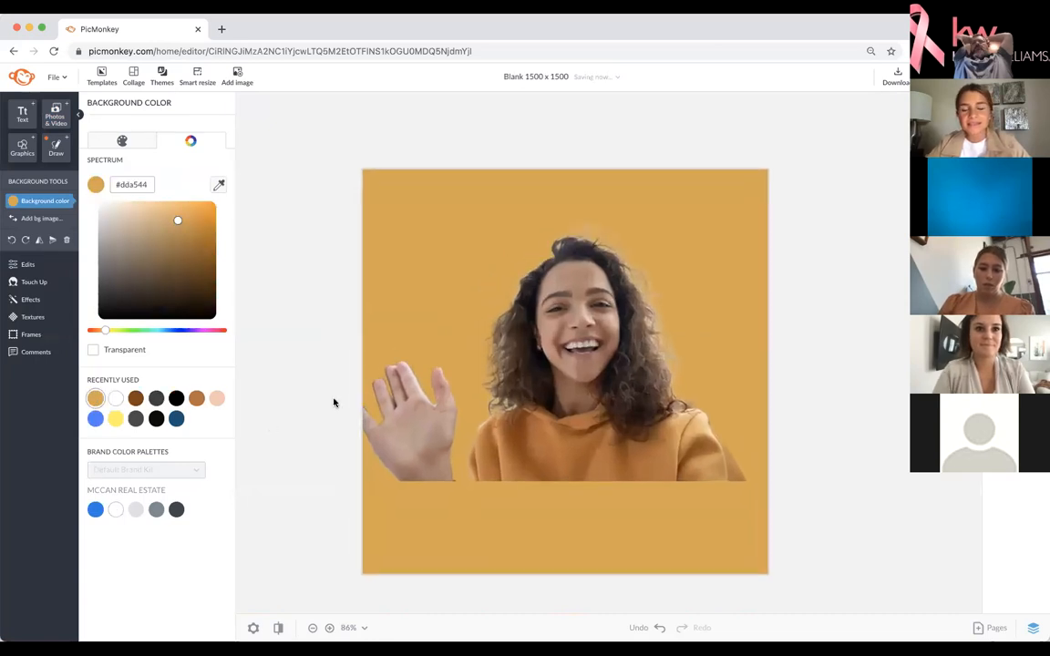
Step: Check the cutout against the golden background and realign it with the canvas's side edges
left_click(598, 453)
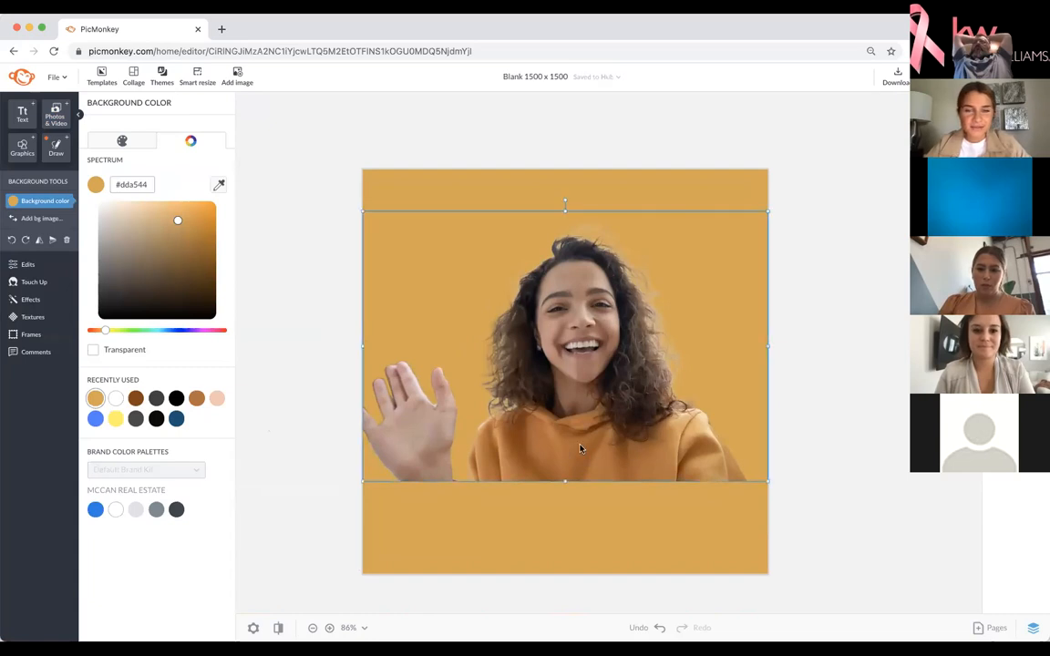
left_click_drag(595, 451, 601, 455)
scroll(369, 442, "up", 5)
scroll(374, 410, "down", 8)
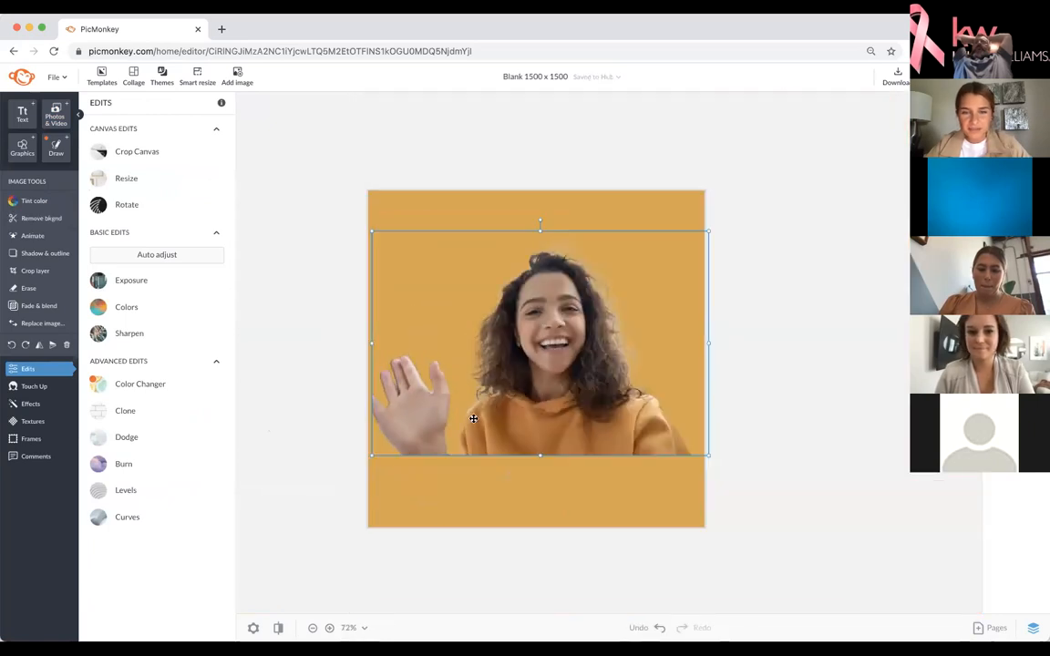
left_click_drag(473, 419, 469, 420)
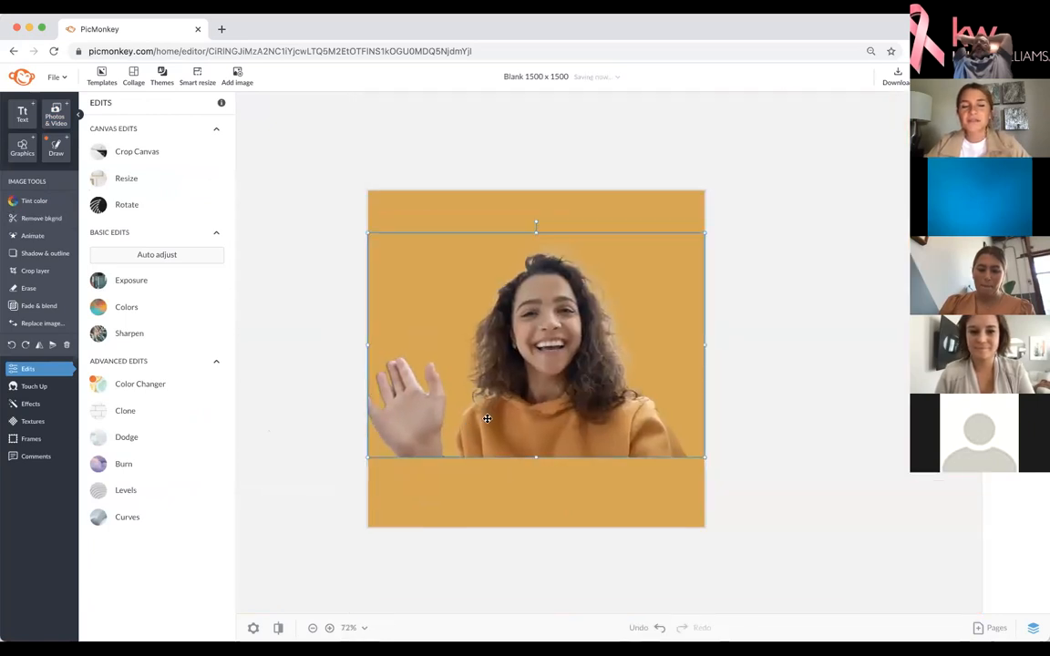
Step: Crop the waving hand and the empty right margin off the cutout and center it horizontally on the canvas
left_click(35, 271)
left_click_drag(368, 345, 448, 346)
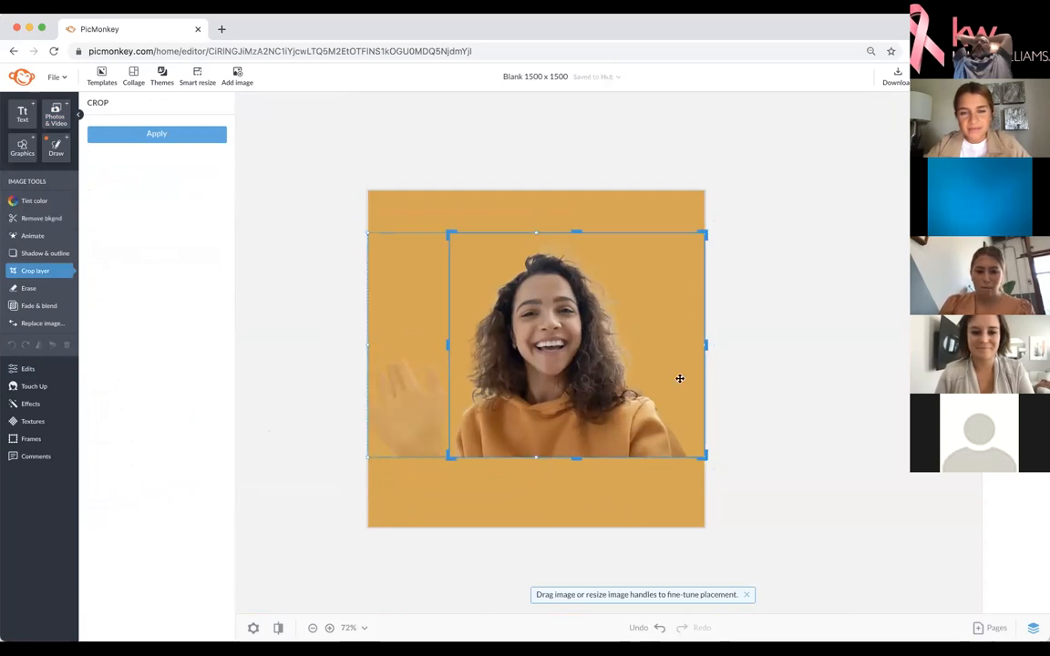
left_click_drag(694, 350, 692, 349)
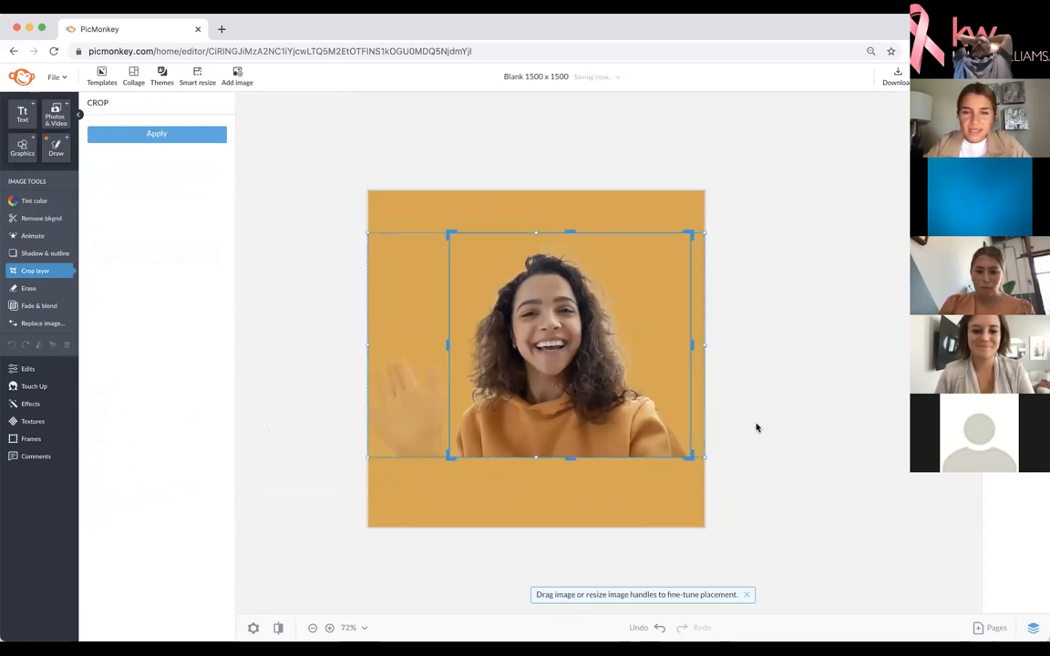
left_click(698, 434)
left_click_drag(636, 431, 607, 425)
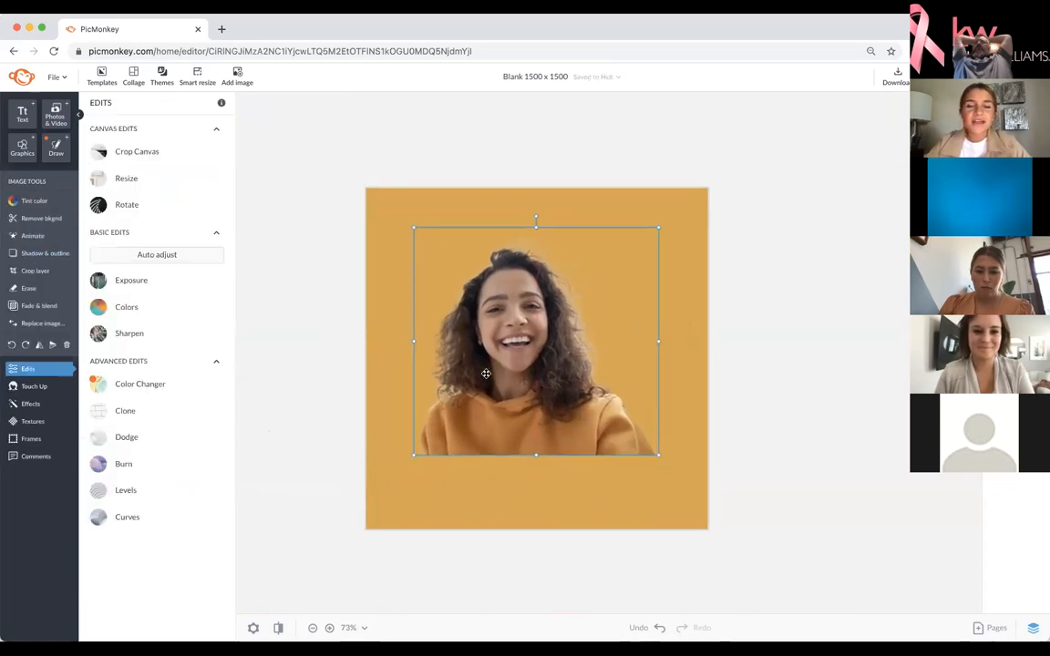
scroll(485, 370, "up", 5)
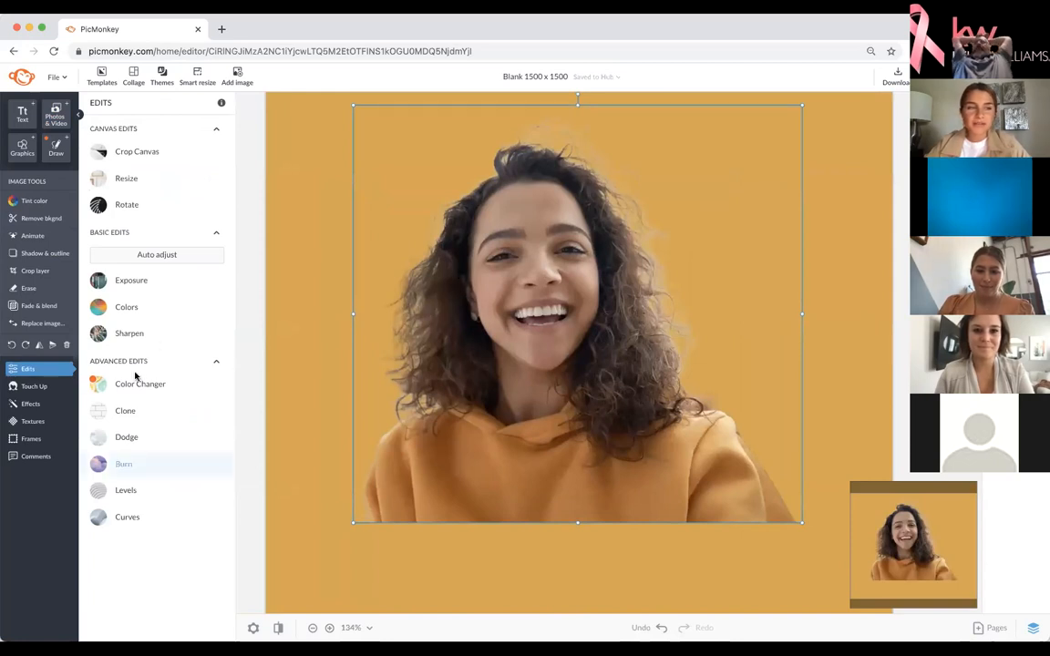
Step: Set the Teeth Whiten touch-up's fade to 49% on the cutout and apply it
left_click(48, 388)
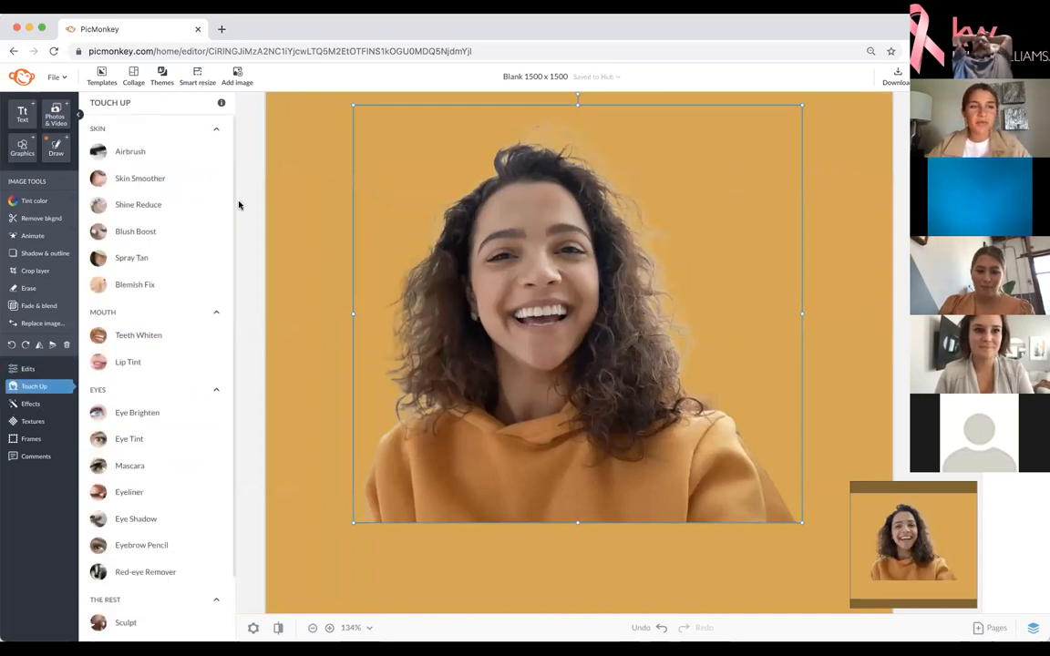
left_click(218, 363)
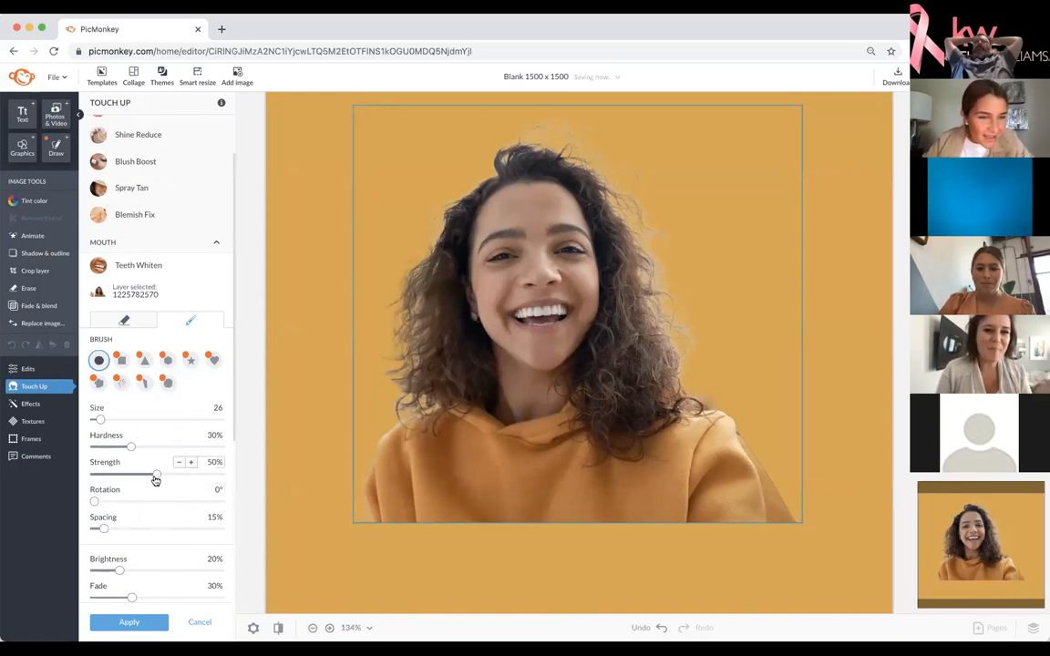
left_click_drag(130, 599, 168, 600)
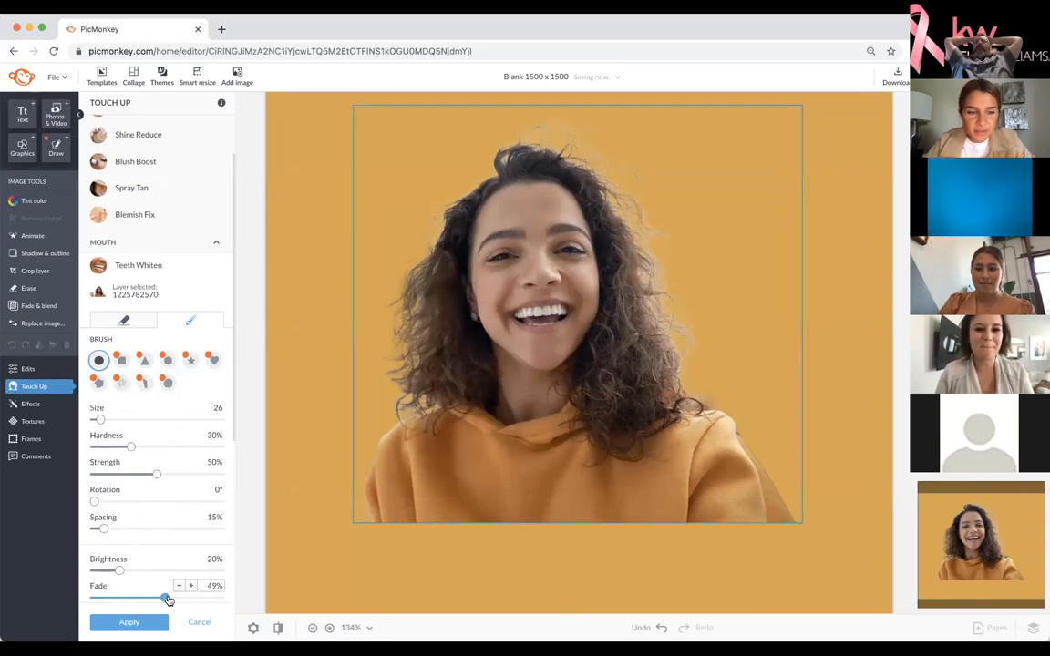
left_click(128, 621)
Step: Move the woman's cutout up slightly on the golden canvas, keeping it horizontally centered
scroll(592, 519, "down", 3)
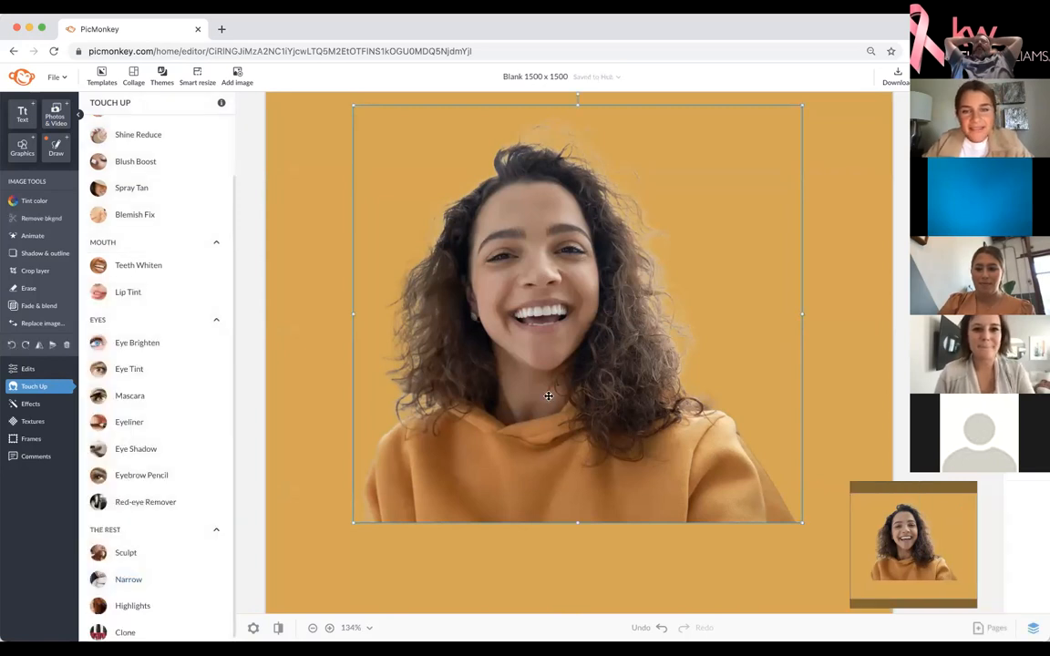
left_click(592, 520)
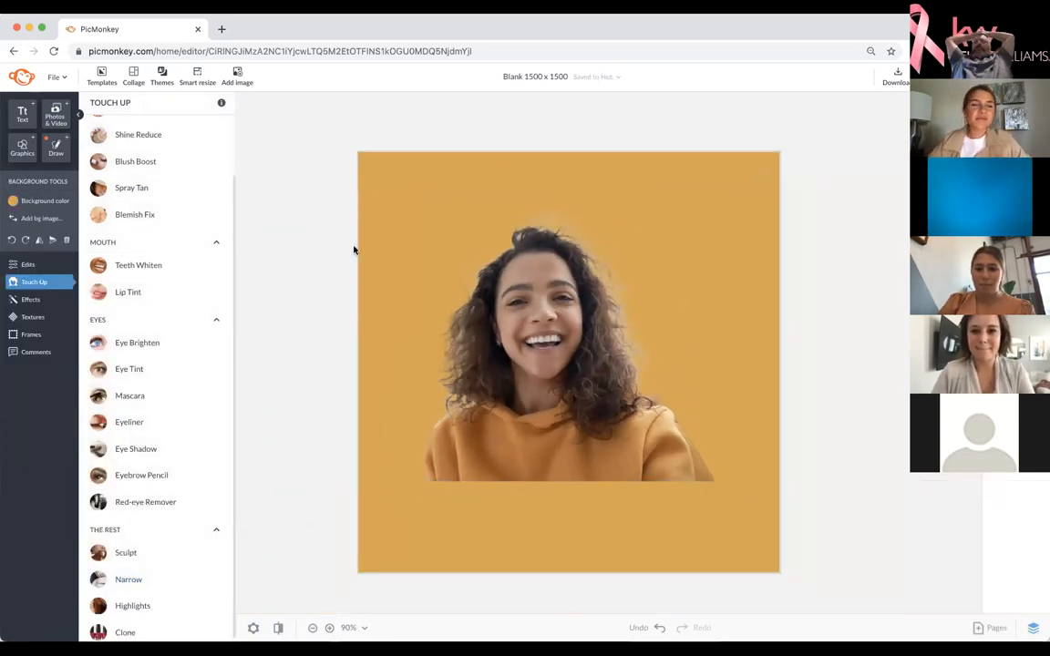
left_click_drag(514, 318, 510, 294)
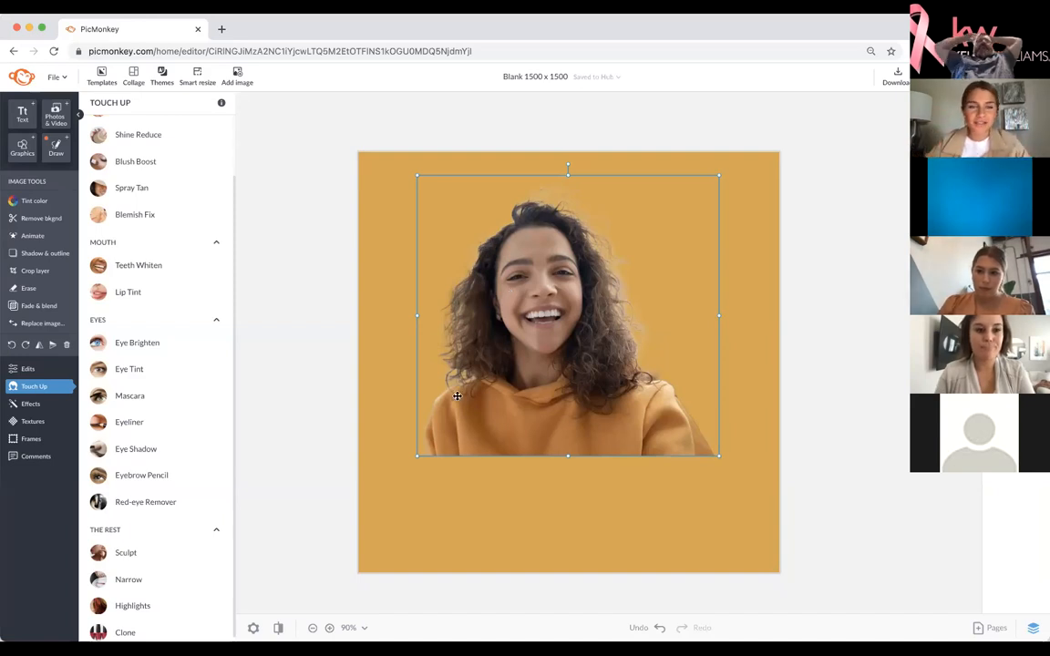
Step: Try a wide black rectangle from the Basic graphics over the cutout's bottom edge and delete it
left_click(24, 155)
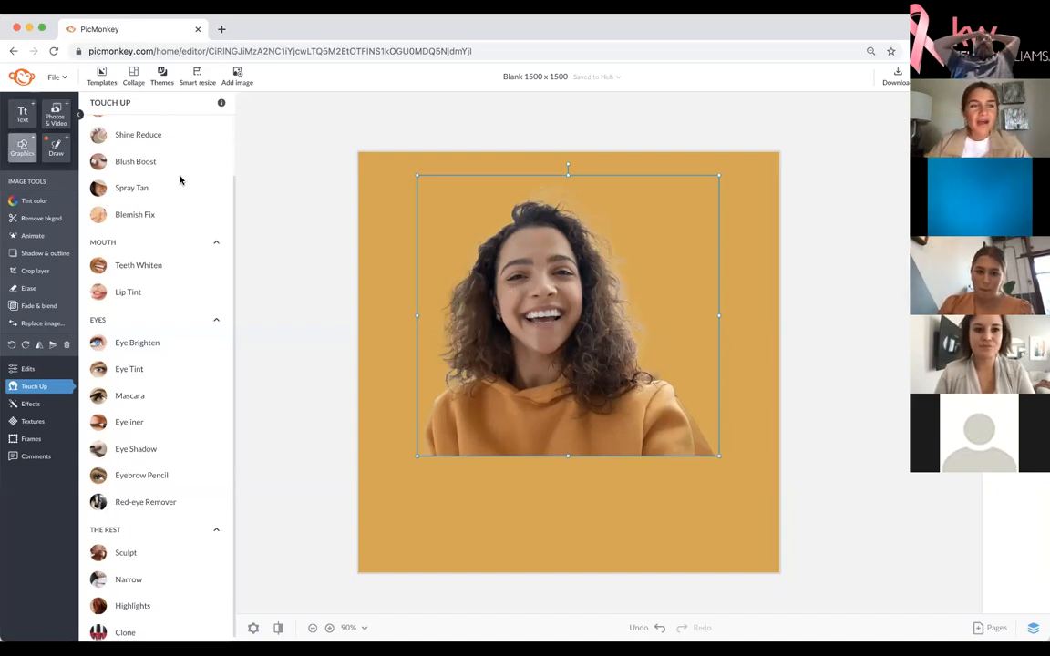
left_click(144, 210)
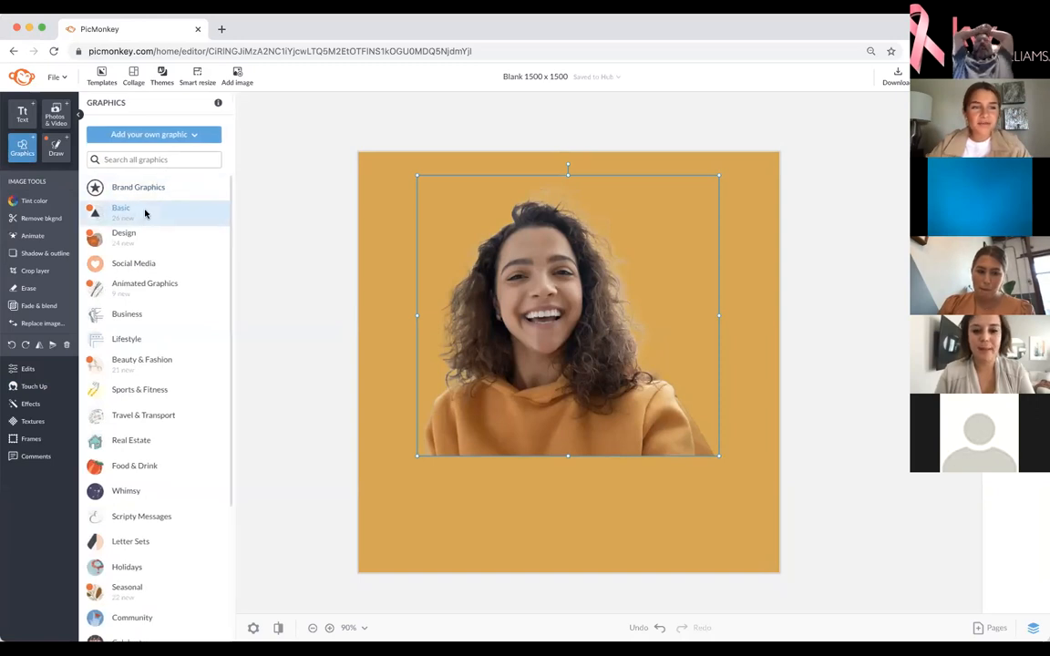
left_click_drag(357, 236, 722, 456)
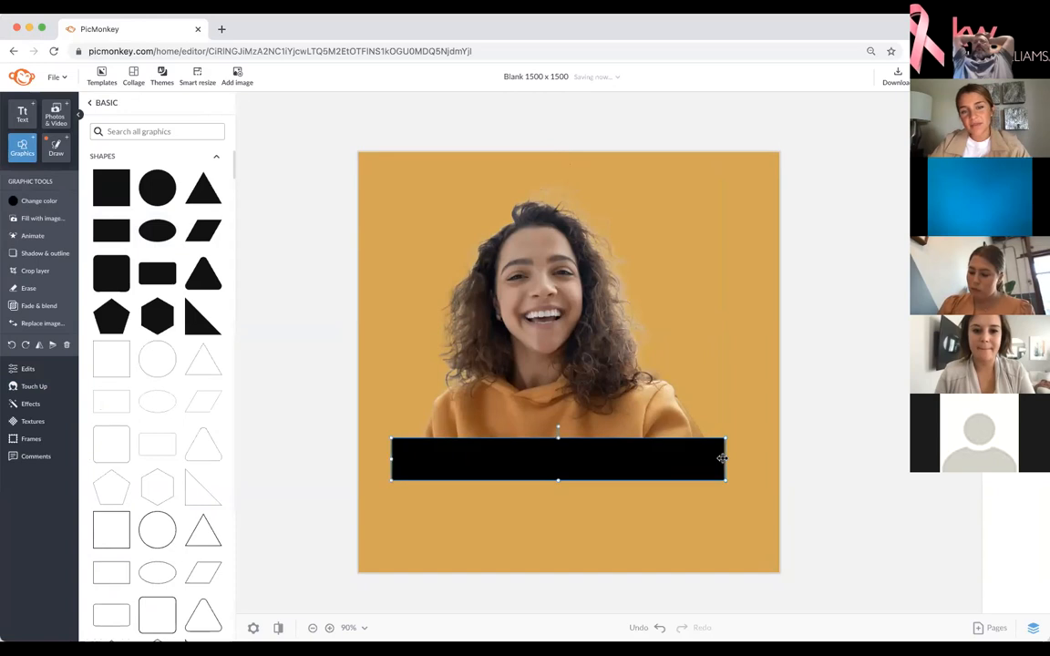
key("Delete")
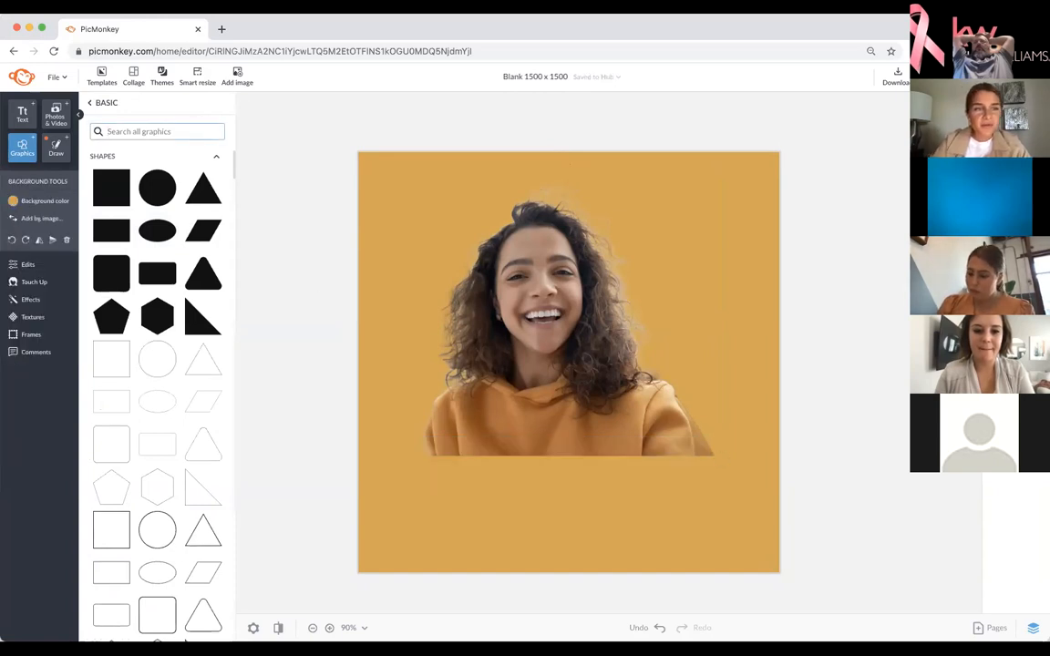
Step: Search the graphics for "blob" and add the Oblong Shape, stretched into a wide oval across the hoodie's bottom edge
type("blob")
key("Return")
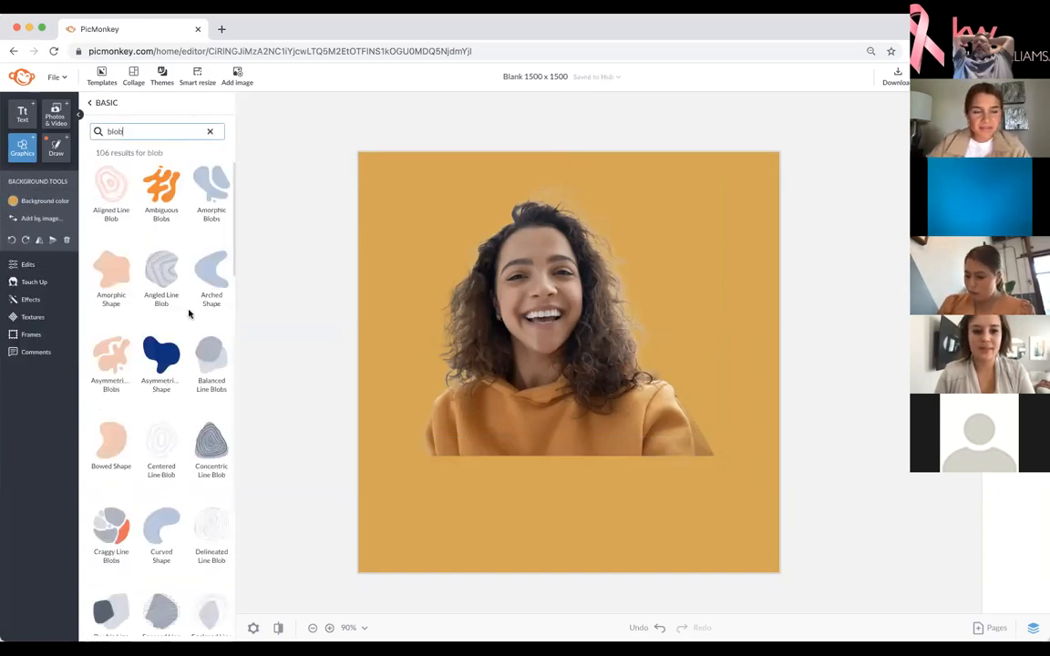
scroll(189, 313, "down", 15)
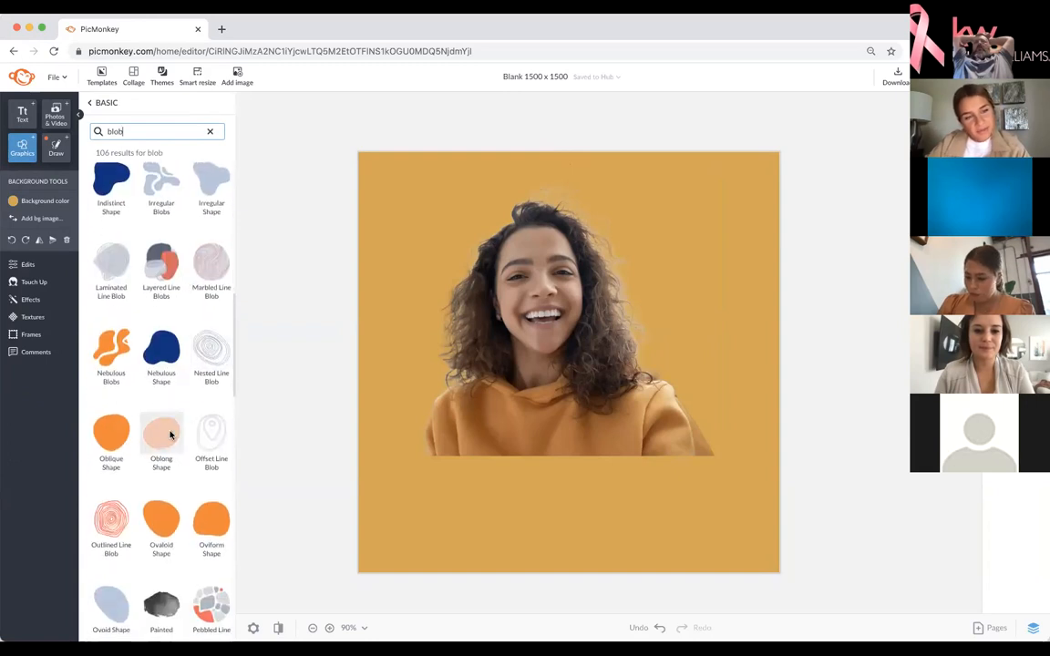
left_click(170, 435)
left_click_drag(610, 351, 741, 440)
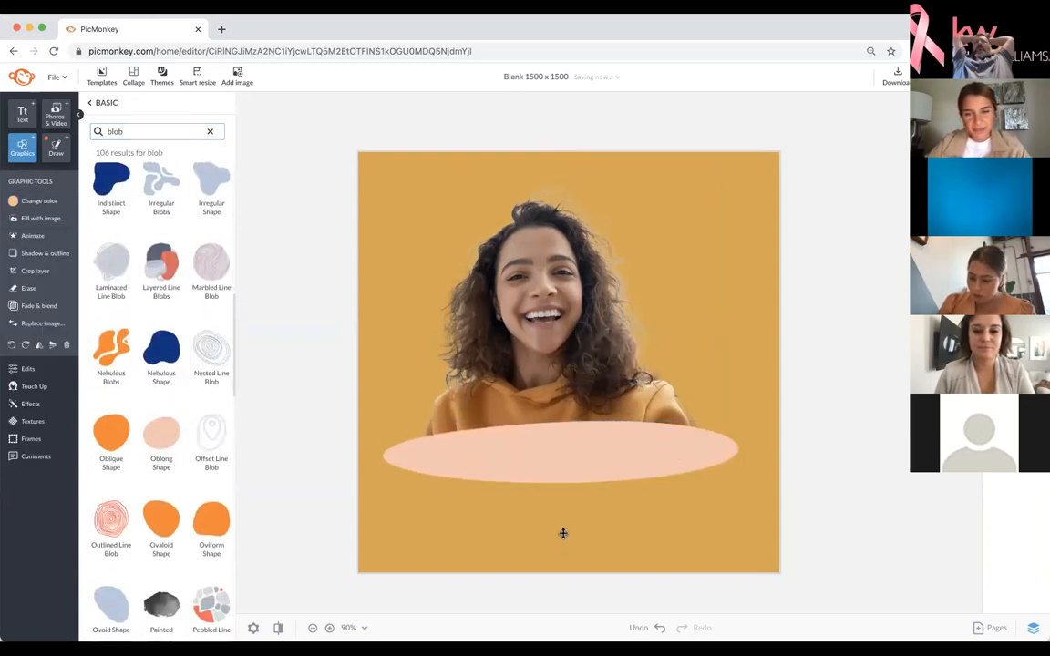
Step: Make the oval taller, shift it up over the hoodie's cut edge, and recolor it brown #a25f2a sampled from the hoodie
left_click_drag(563, 534, 565, 563)
left_click_drag(604, 497, 603, 480)
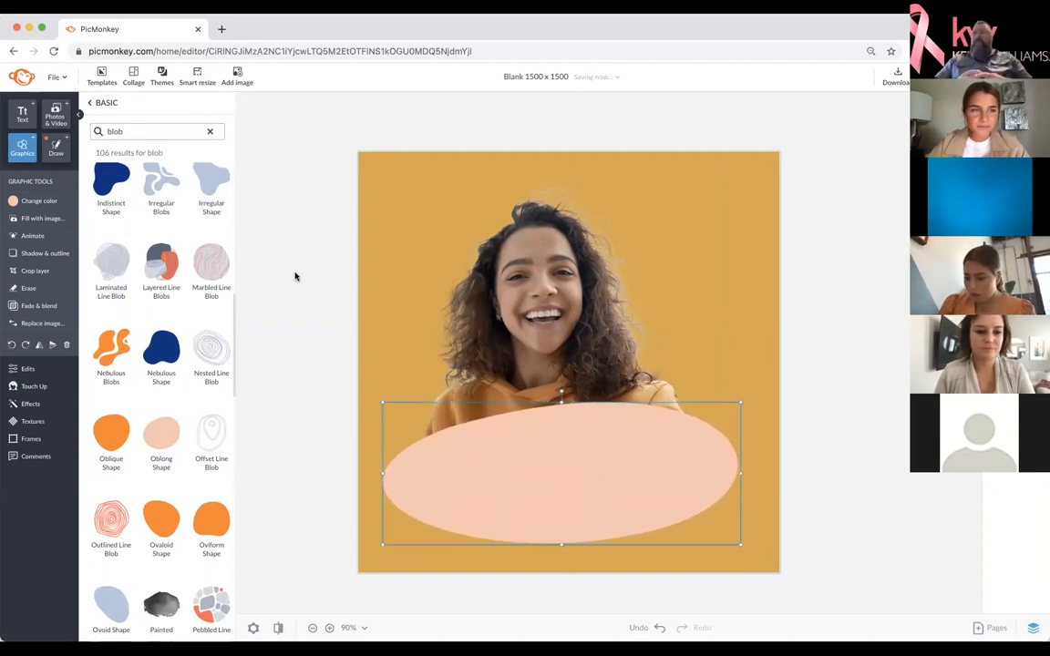
left_click(219, 184)
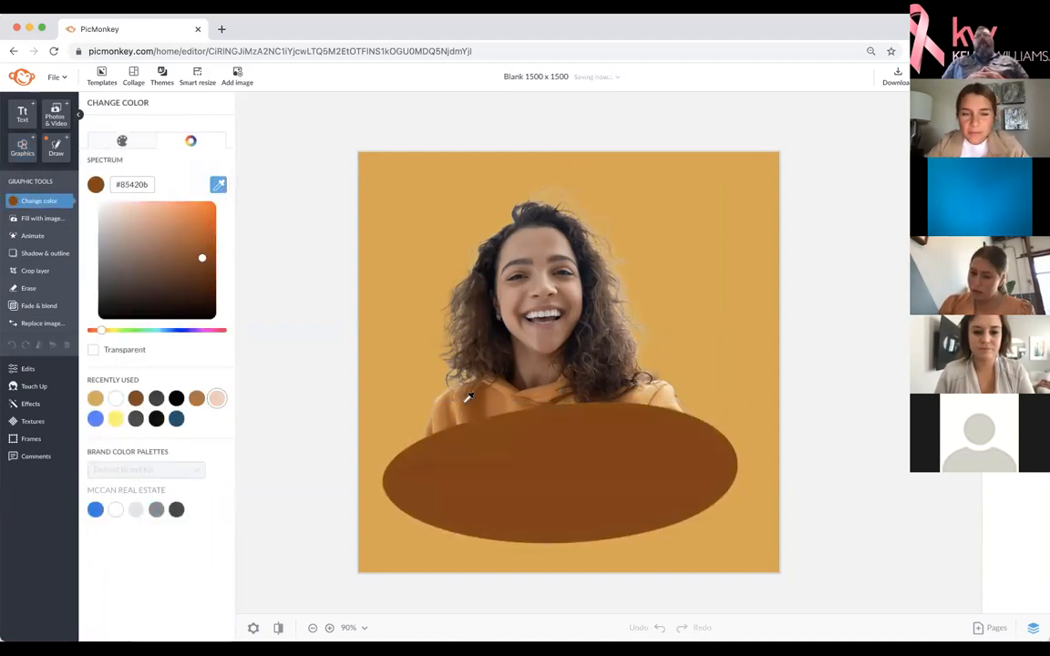
left_click(462, 408)
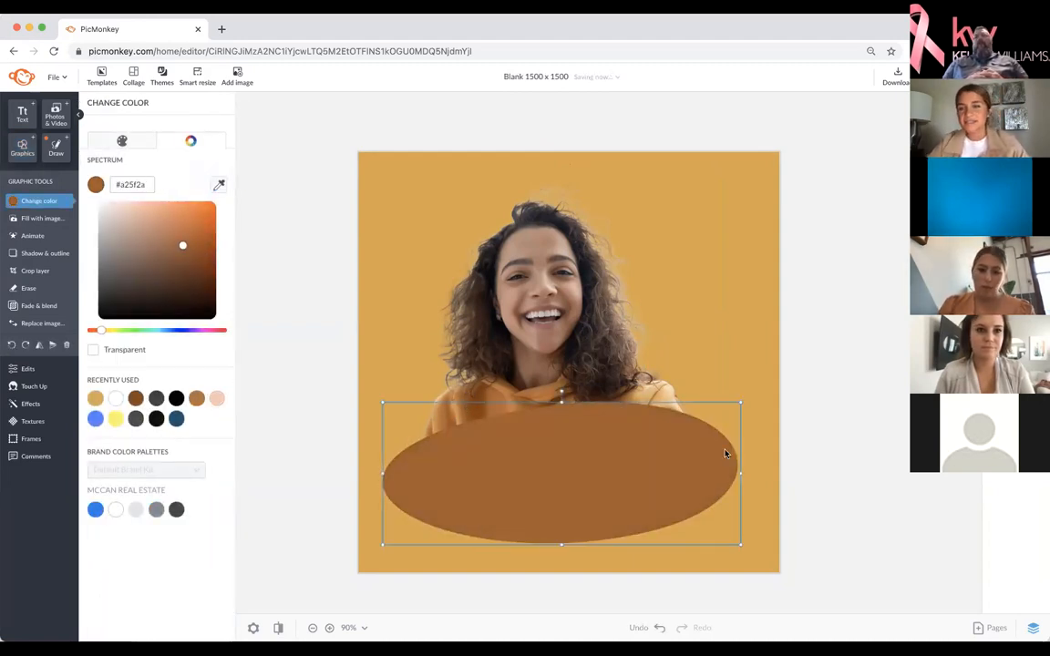
Step: Try shifting the cutout's orange tones to a hue of -74° with Color Changer
left_click(603, 325)
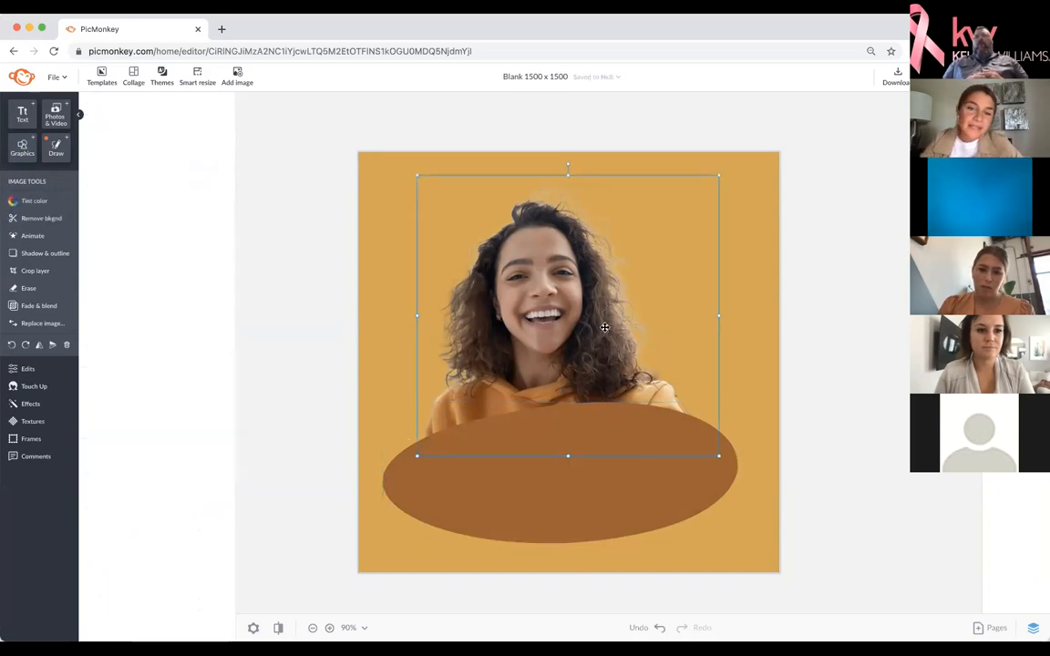
left_click(27, 368)
left_click(173, 386)
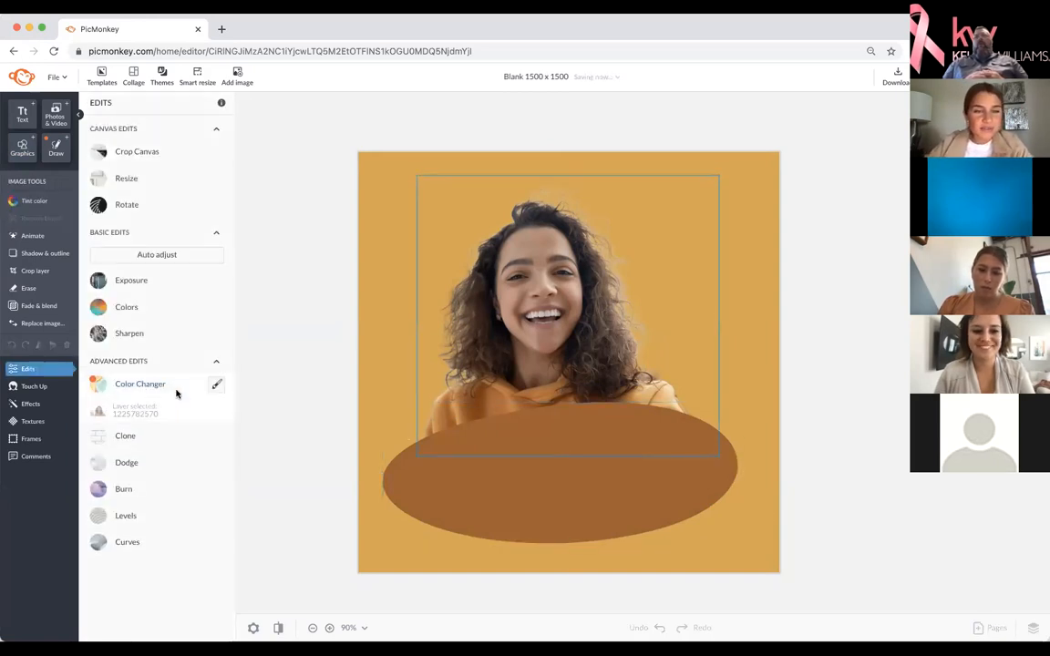
left_click(122, 442)
left_click_drag(157, 502, 175, 507)
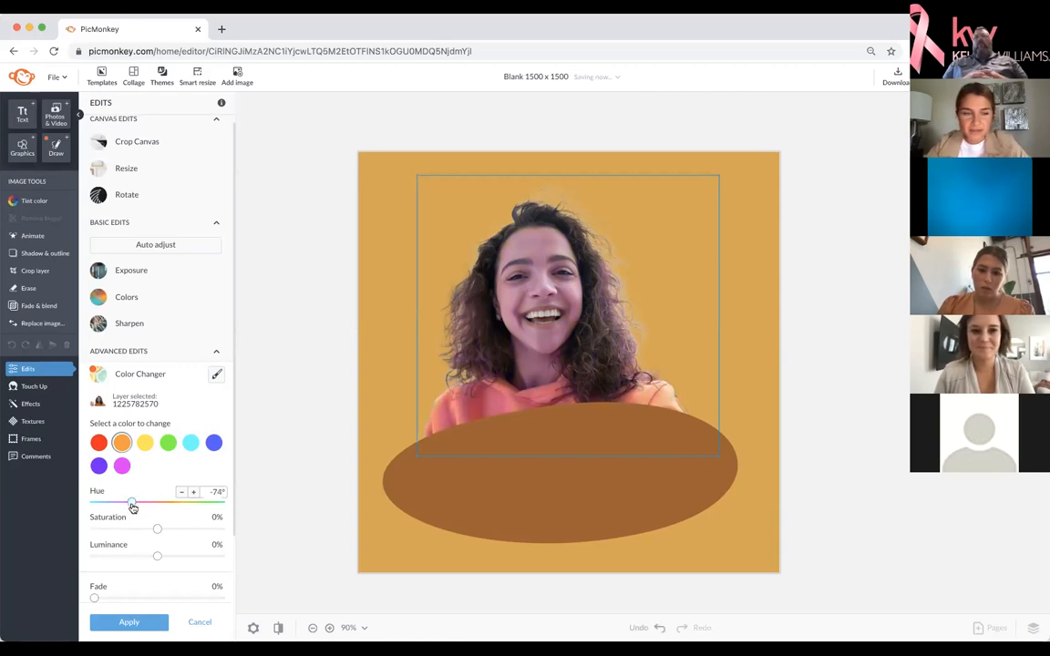
Step: Try limiting the hue shift to the hoodie with a round size 330 brush and discard the color change
left_click(217, 374)
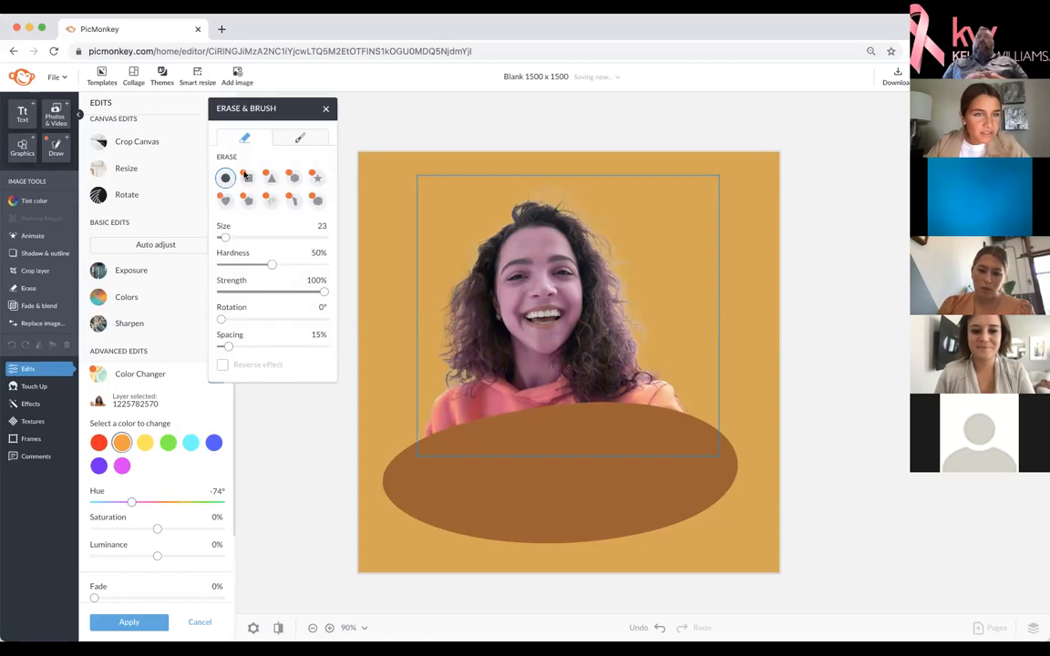
left_click(305, 138)
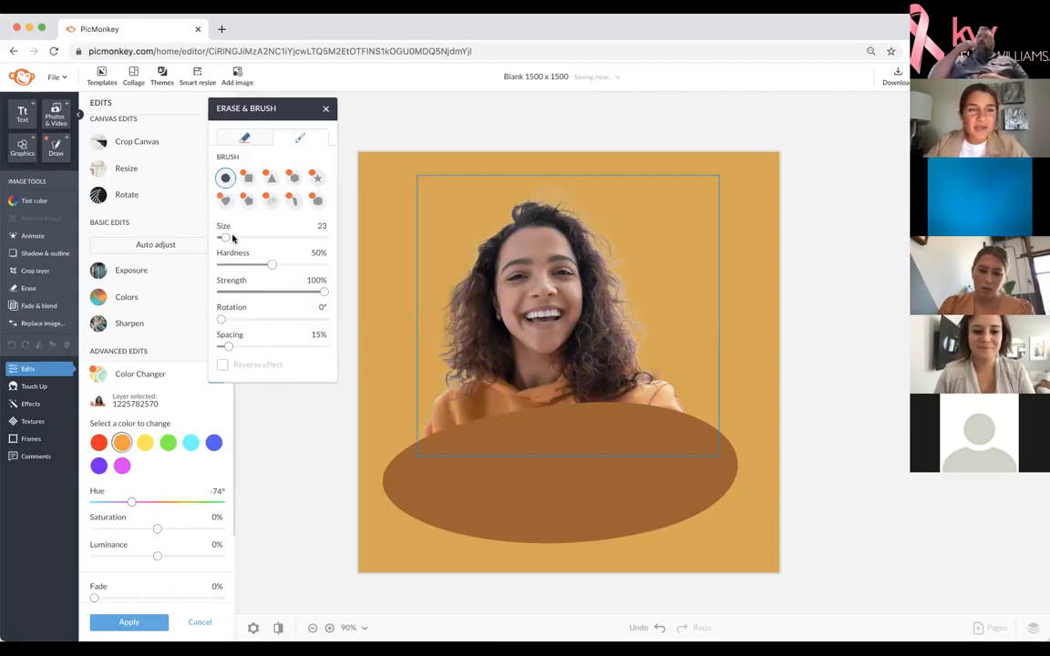
left_click_drag(227, 237, 289, 237)
mouse_move(460, 397)
left_mouse_down()
mouse_move(471, 434)
mouse_move(462, 430)
mouse_move(559, 438)
mouse_move(672, 394)
left_mouse_up()
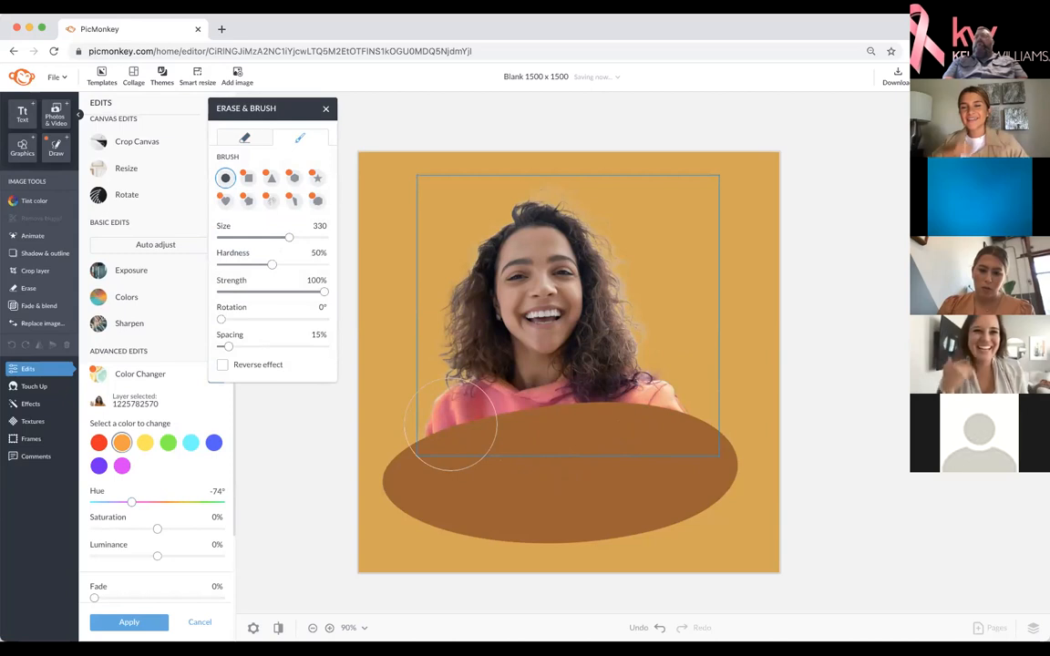
left_click(200, 624)
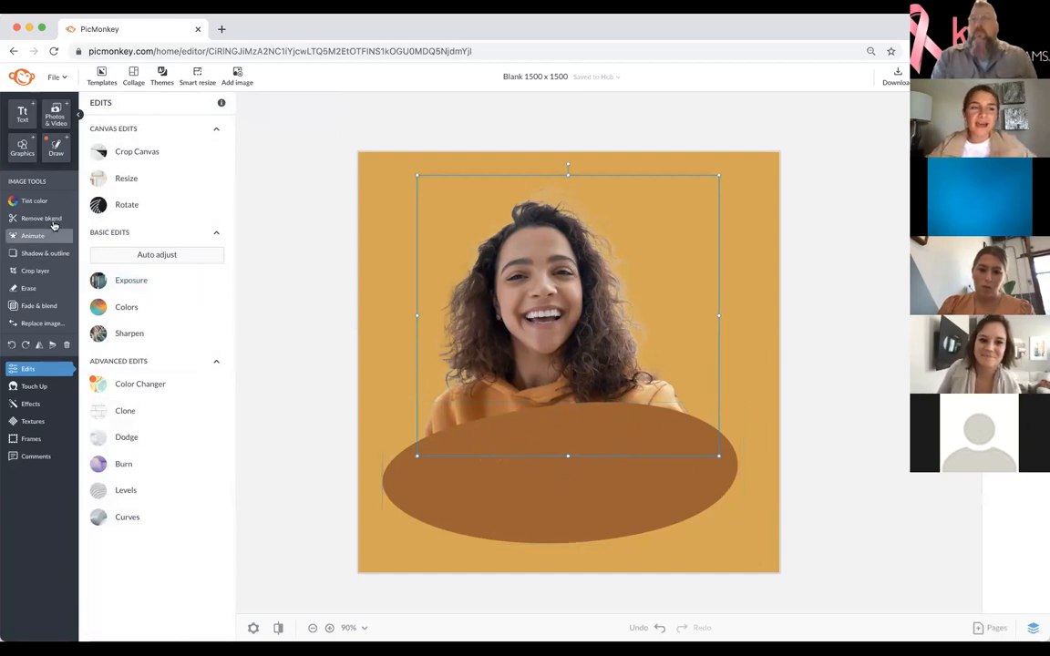
Step: Try a white outline around the cutout with thickness 10 and intensity 85, and remove it
left_click(45, 253)
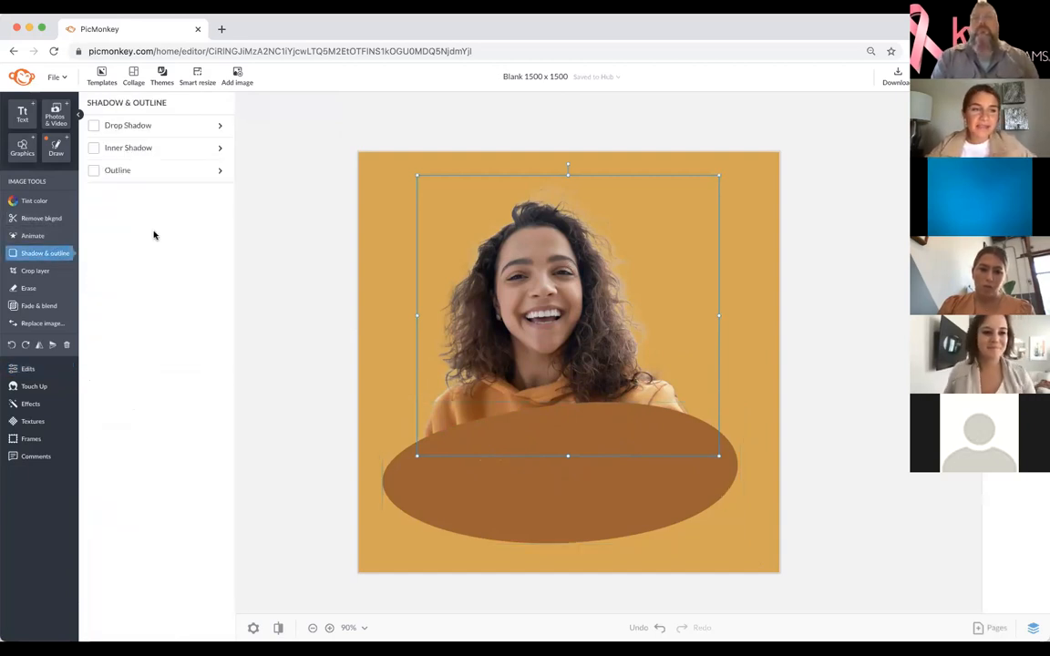
left_click(120, 172)
left_click(96, 199)
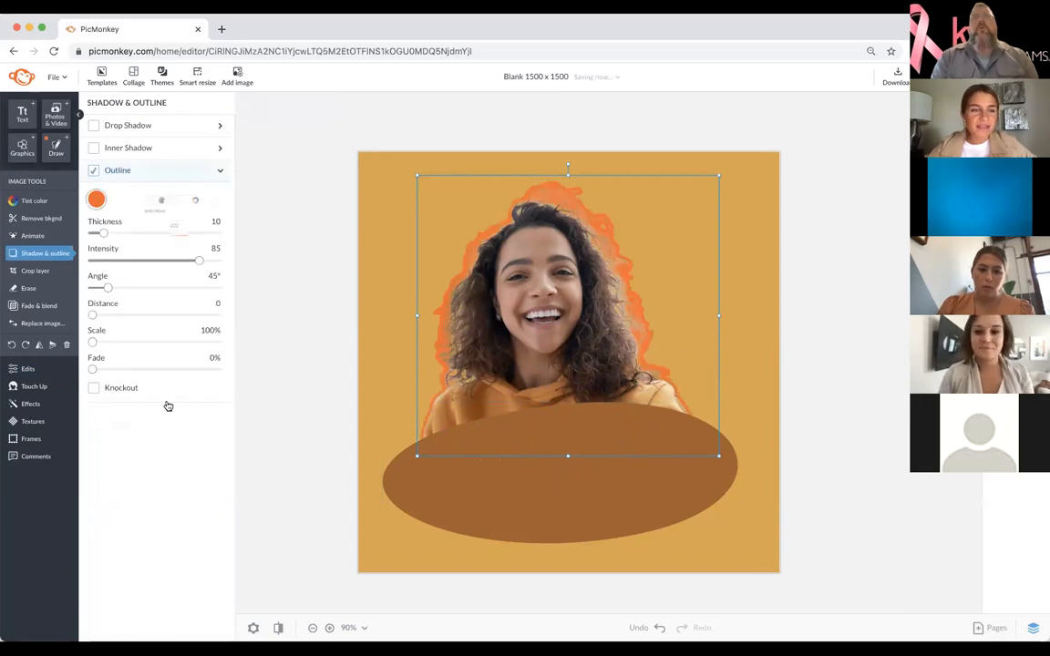
left_click(167, 470)
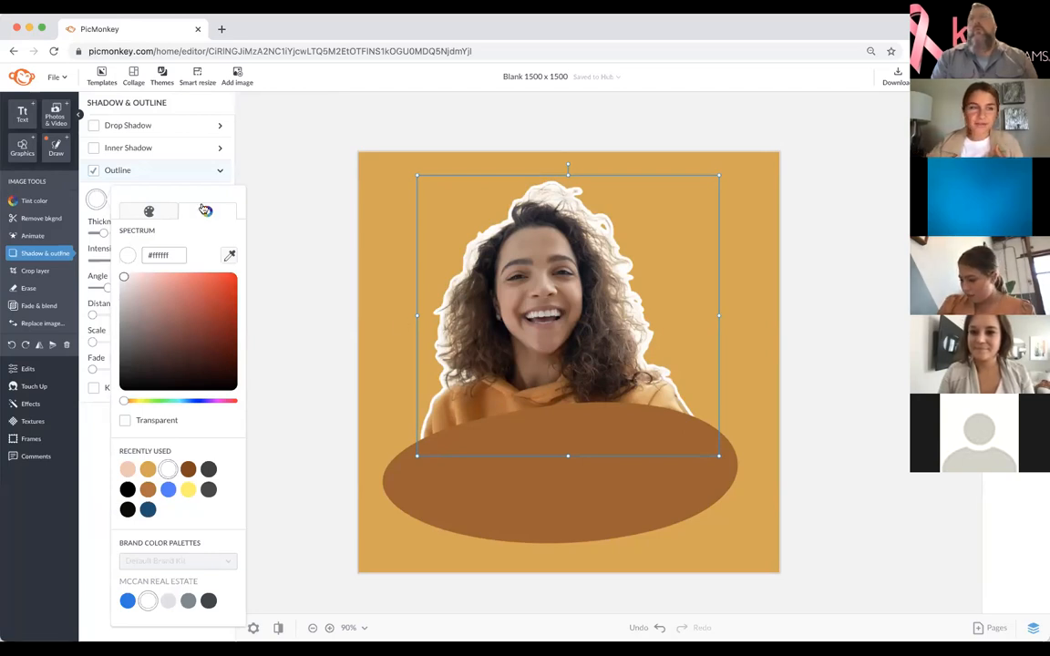
left_click(264, 391)
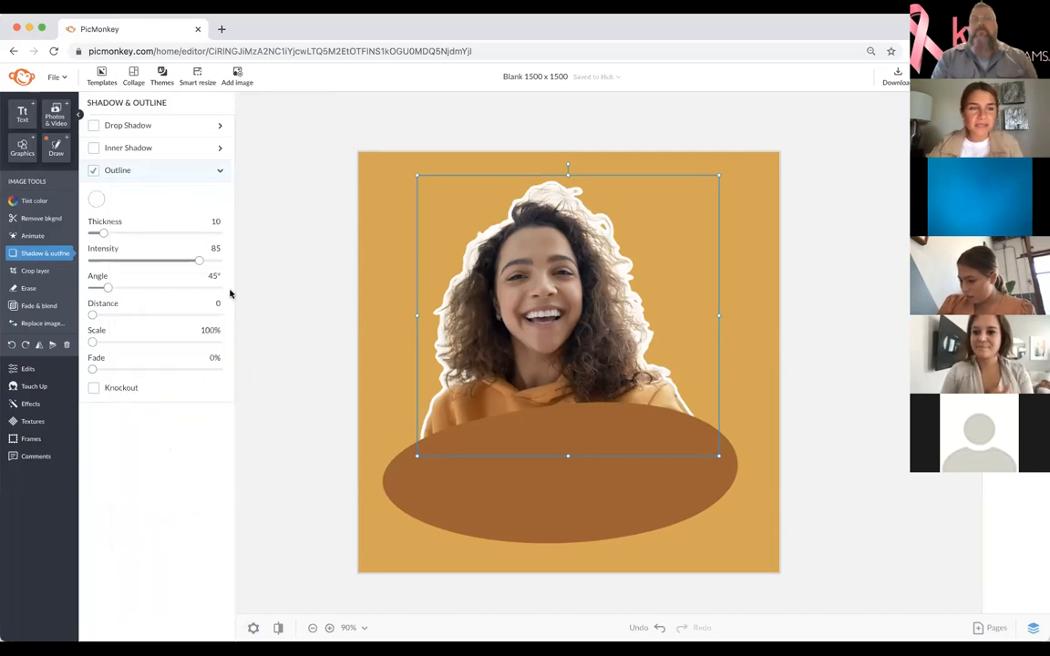
left_click(94, 174)
Step: Nudge the brown oval up slightly, and reposition and enlarge it together with the cutout to fill more of the canvas
left_click(498, 497)
left_click_drag(498, 497, 498, 490)
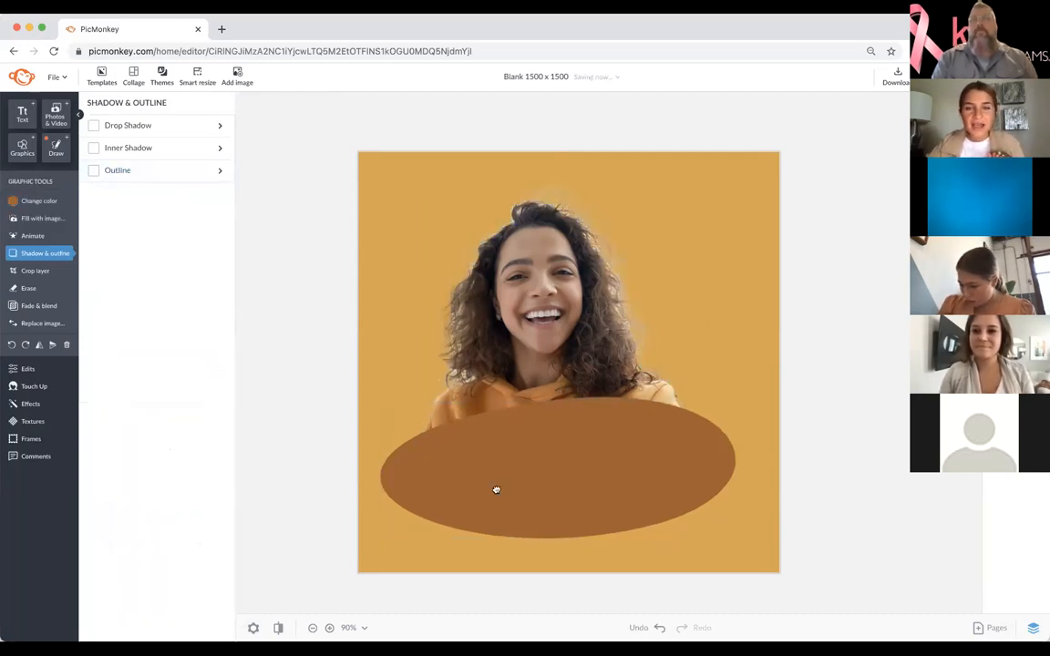
left_click(793, 521)
key("super+a")
left_click_drag(606, 359, 617, 361)
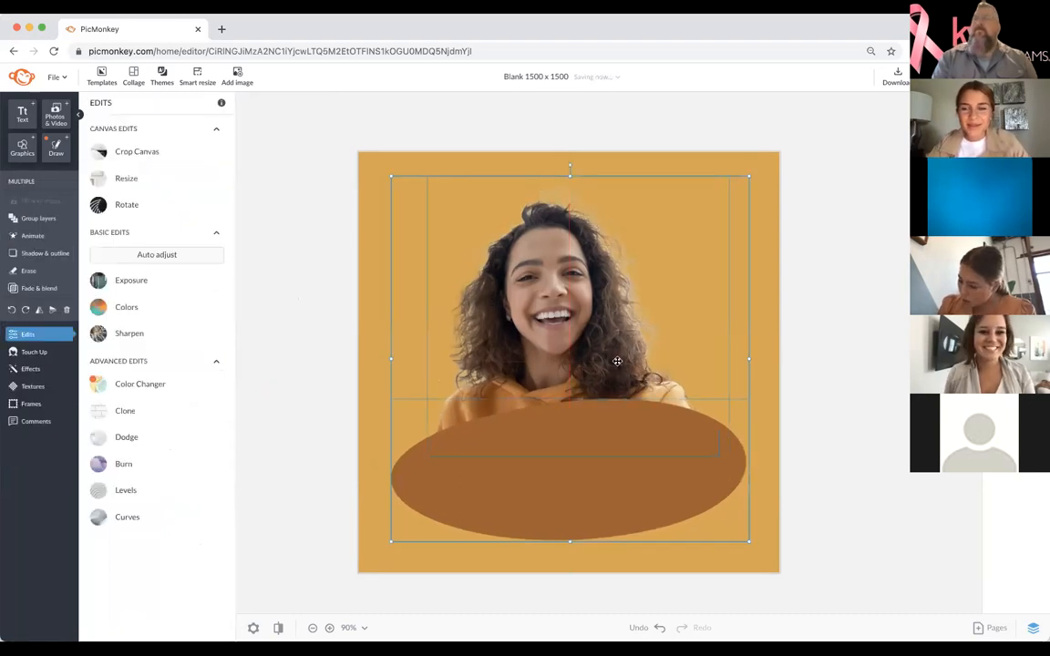
left_click_drag(764, 553, 727, 521)
left_click(875, 553)
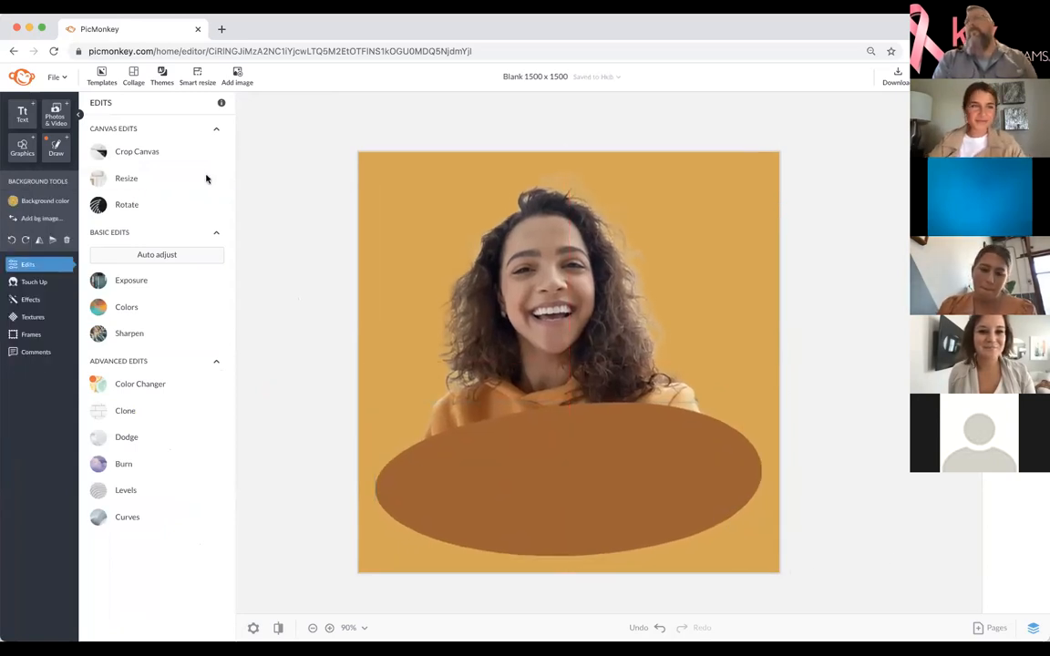
Step: Add a text box on the upper part of the brown oval, trying the Gordita font but keeping Simplifica
key("t")
left_click(168, 137)
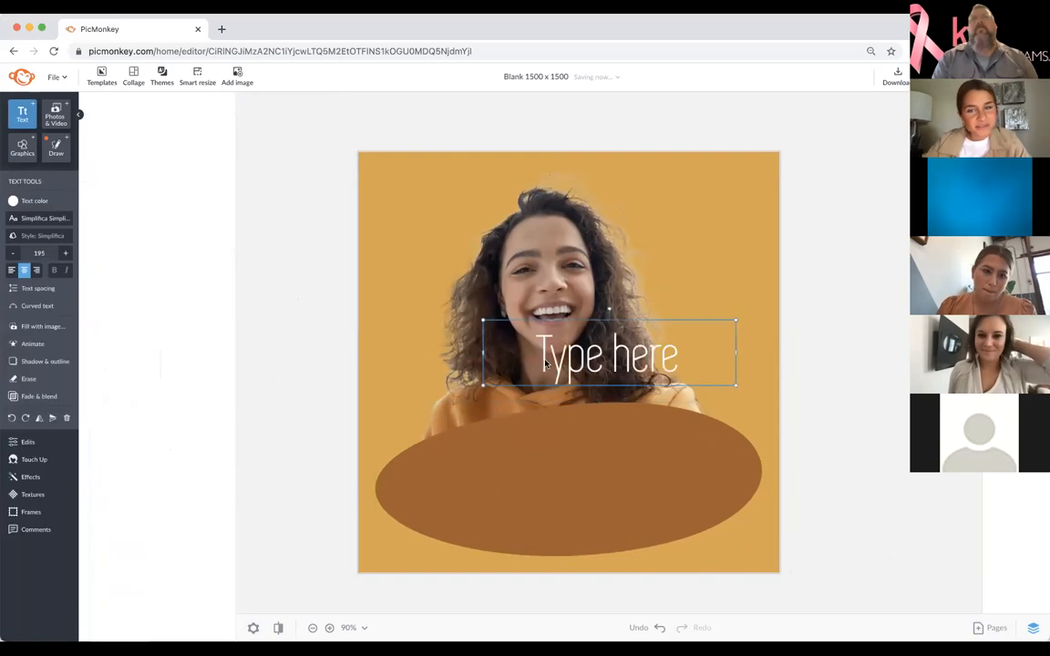
left_click_drag(570, 354, 593, 461)
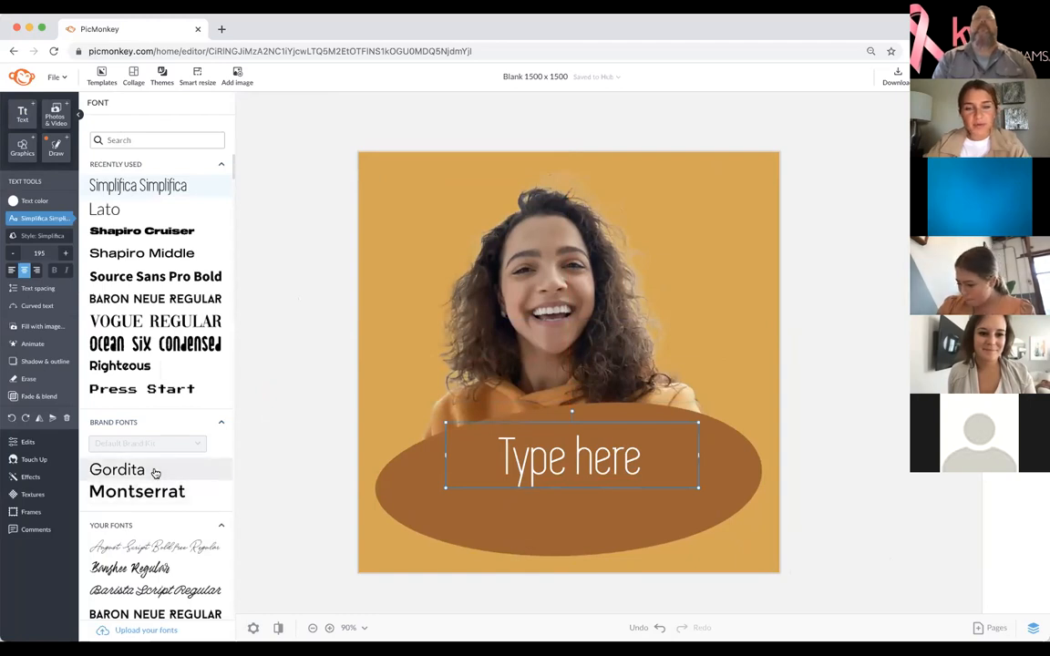
left_click(155, 471)
left_click(150, 207)
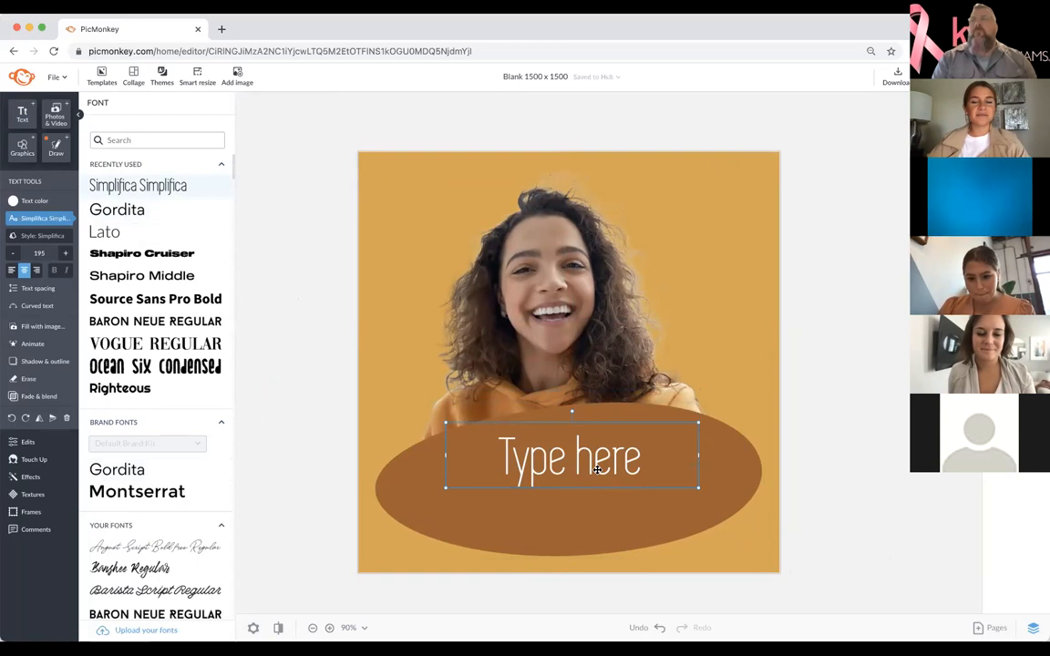
Step: Replace the placeholder text on the brown oval with "NEW LISTING"
left_click(646, 470)
type("NEW LIS")
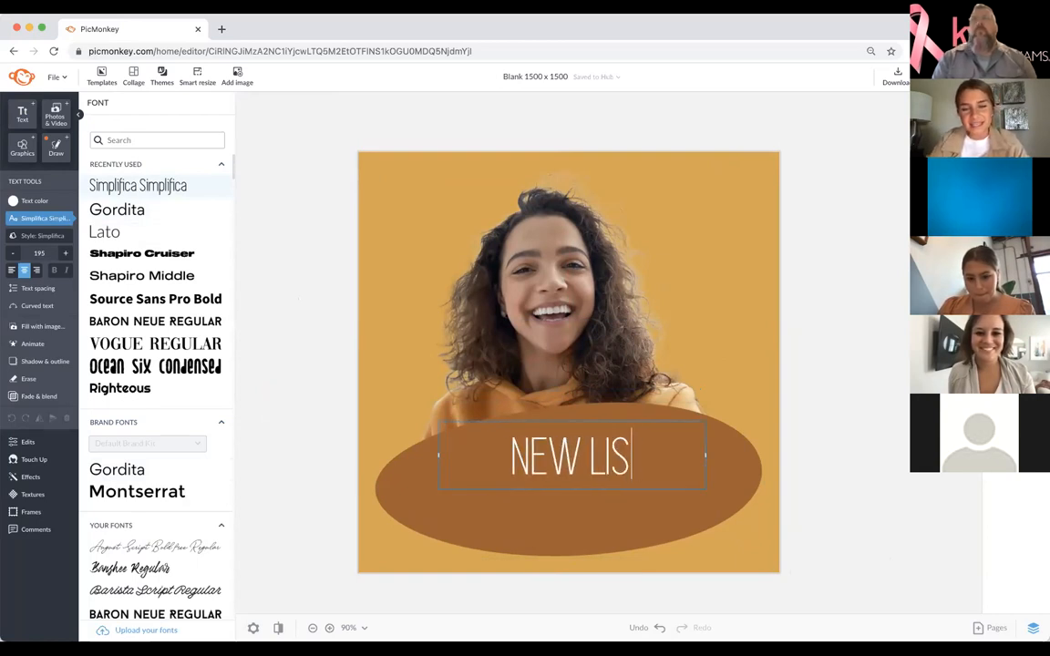
type("TING")
key("Escape")
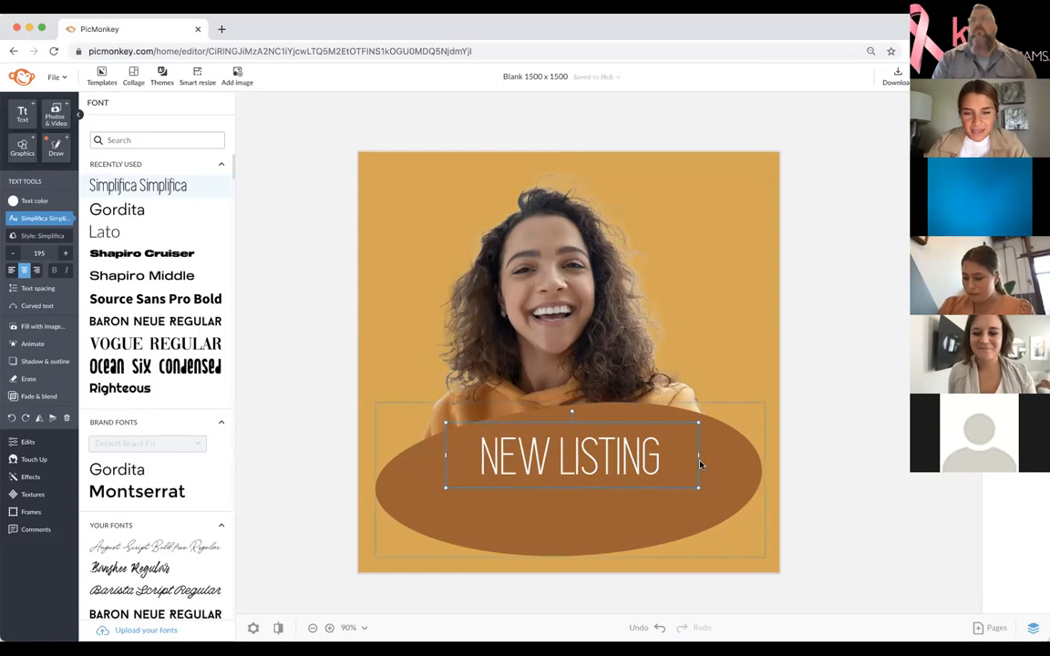
Step: Enlarge the NEW LISTING text to size 325 and place it on one line across the brown oval
left_click_drag(700, 464, 629, 460)
left_click_drag(623, 520, 679, 547)
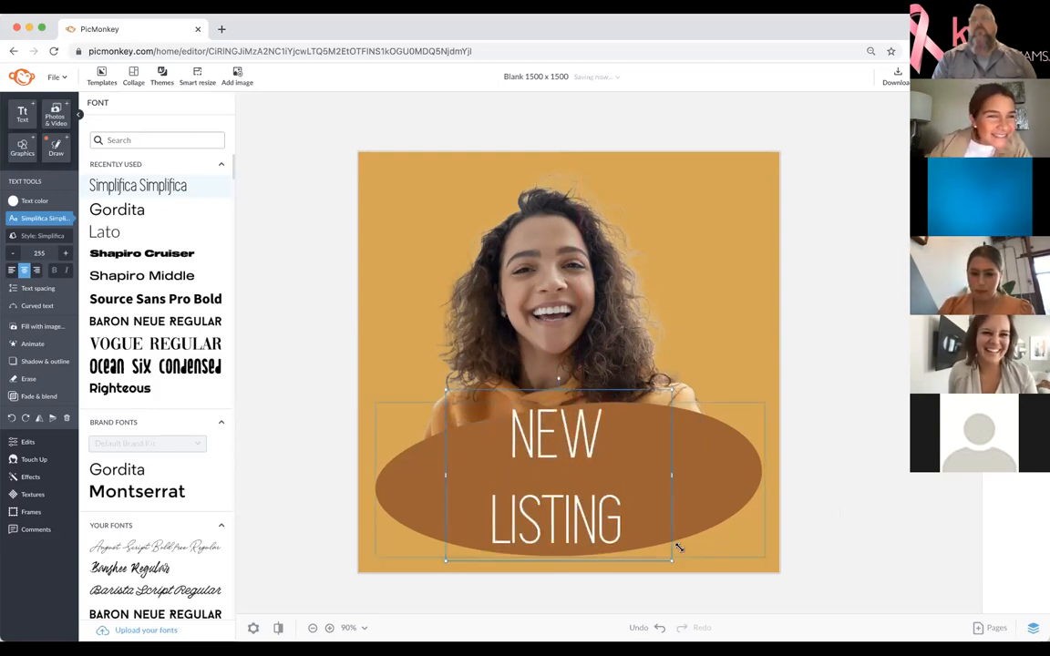
left_click_drag(698, 472, 761, 526)
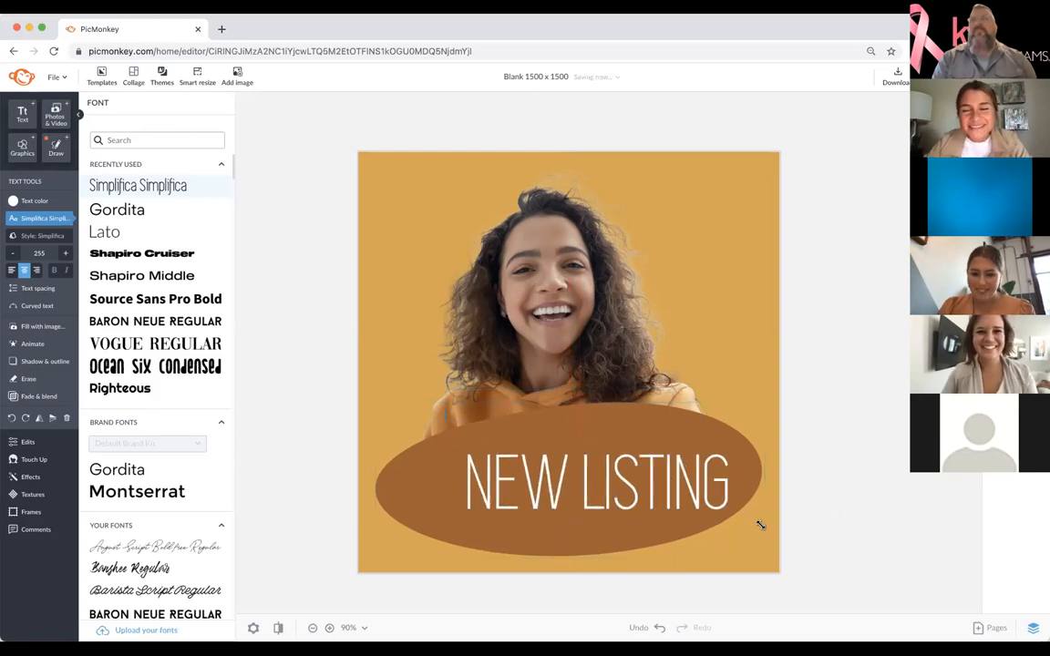
left_click(712, 483)
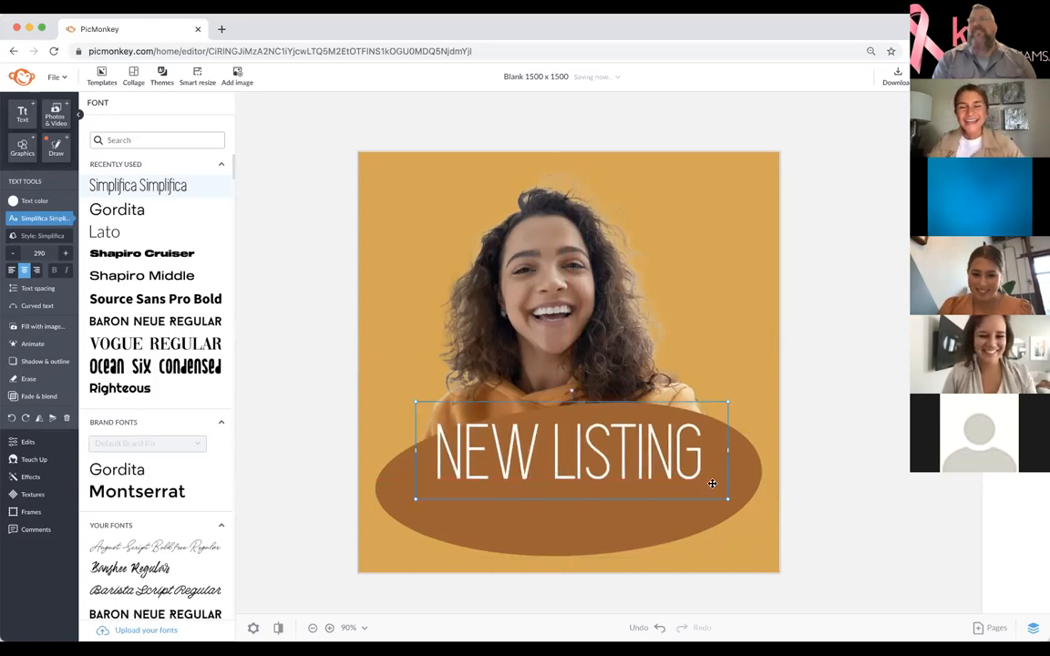
left_click_drag(762, 525, 770, 533)
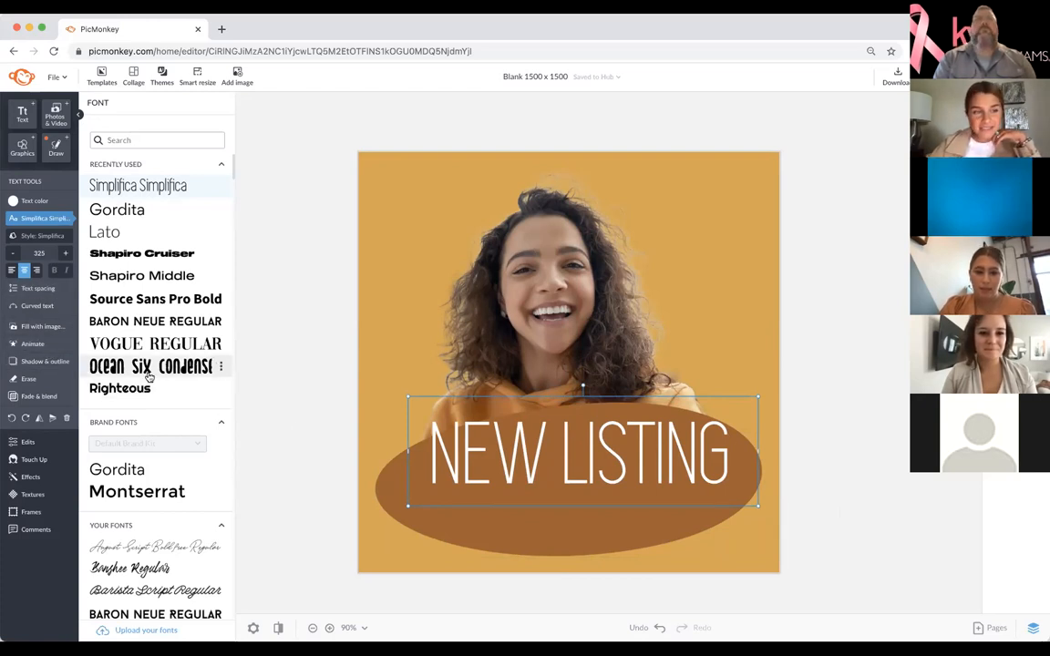
Step: Try an outline on the NEW LISTING text, sampling the gold background and a lighter tan, #edc68d, for its color
left_click(41, 361)
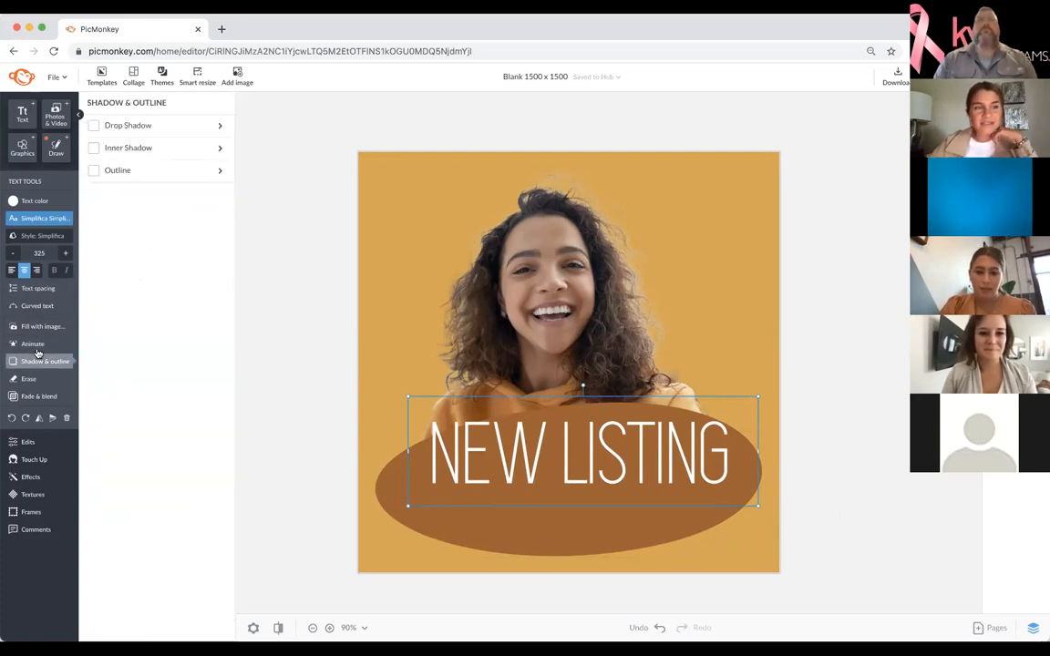
left_click(93, 172)
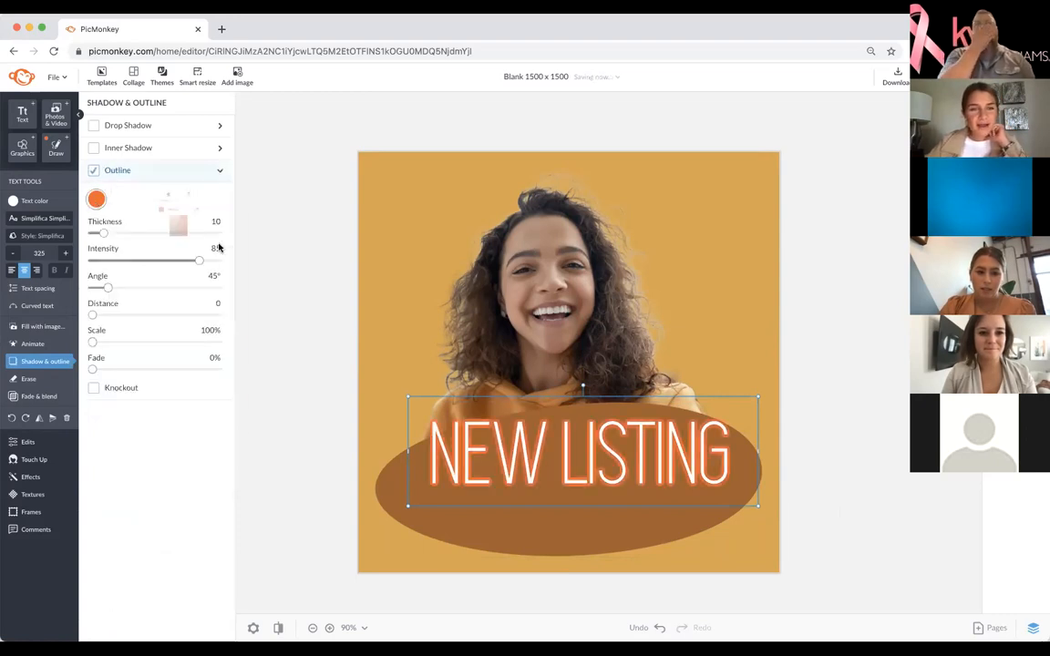
left_click(96, 198)
left_click(229, 255)
left_click(413, 279)
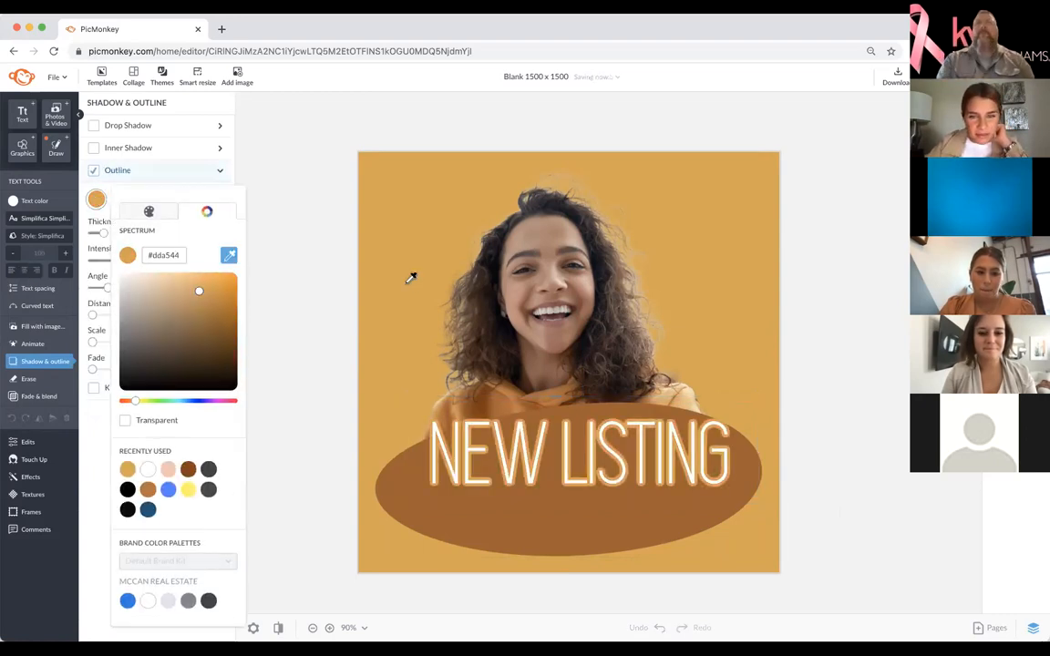
left_click(690, 391)
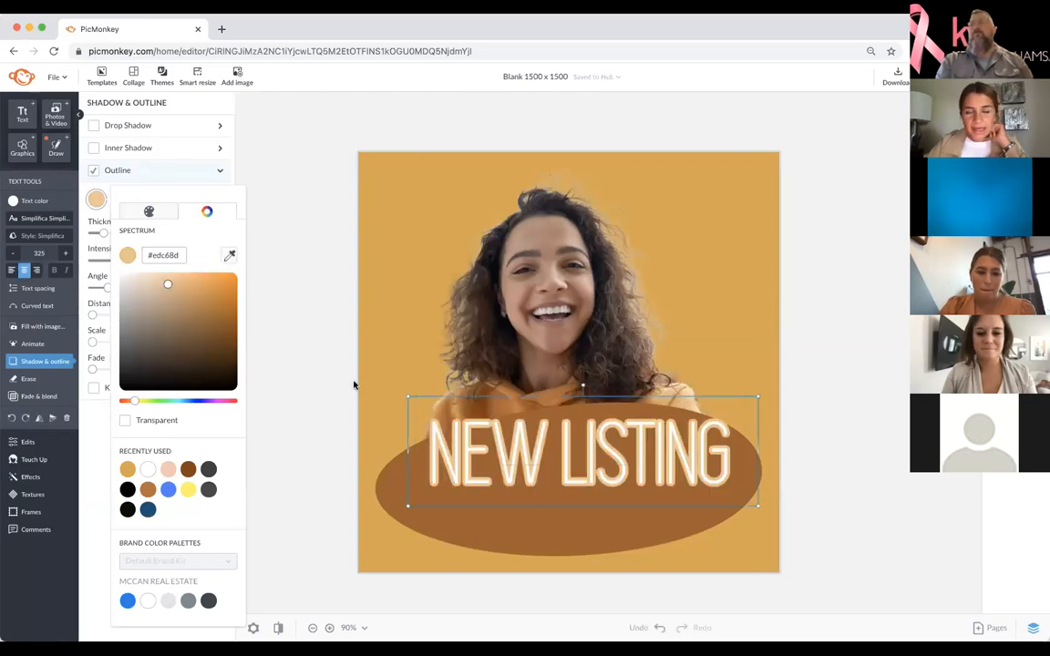
left_click(289, 365)
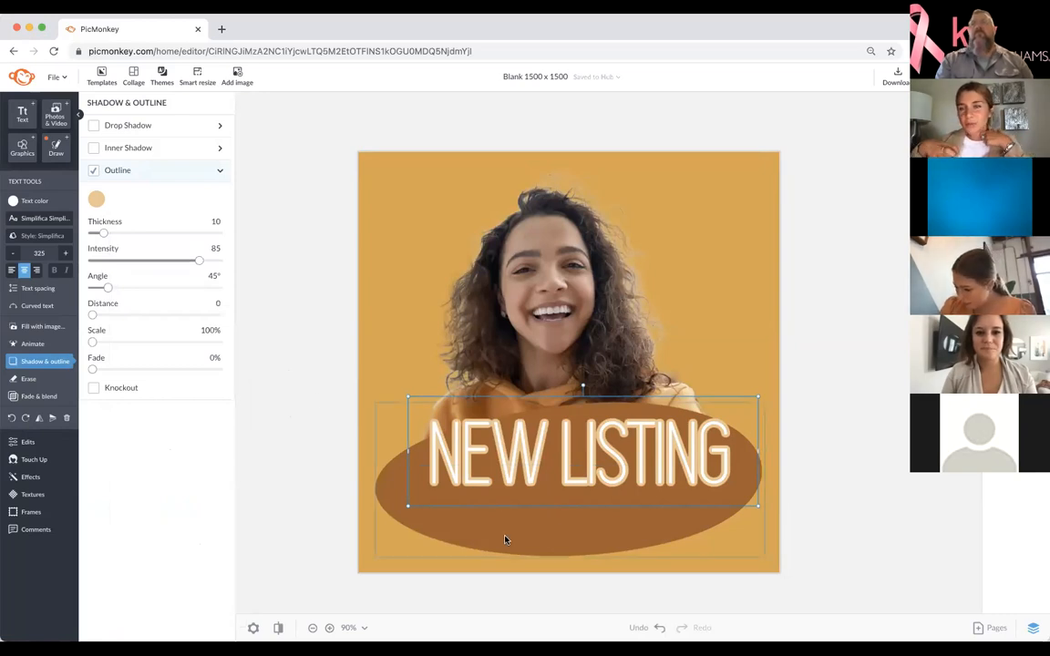
Step: Recolor the text outline to gold #dda544 and turn on Knockout so only the letter outlines remain
left_click(96, 201)
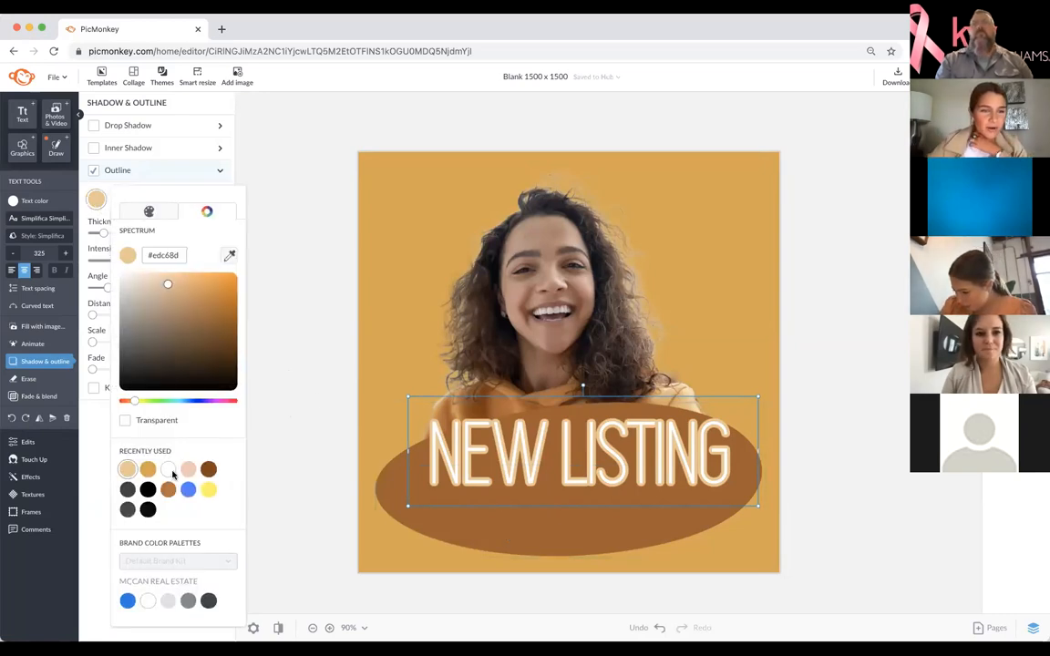
left_click(147, 471)
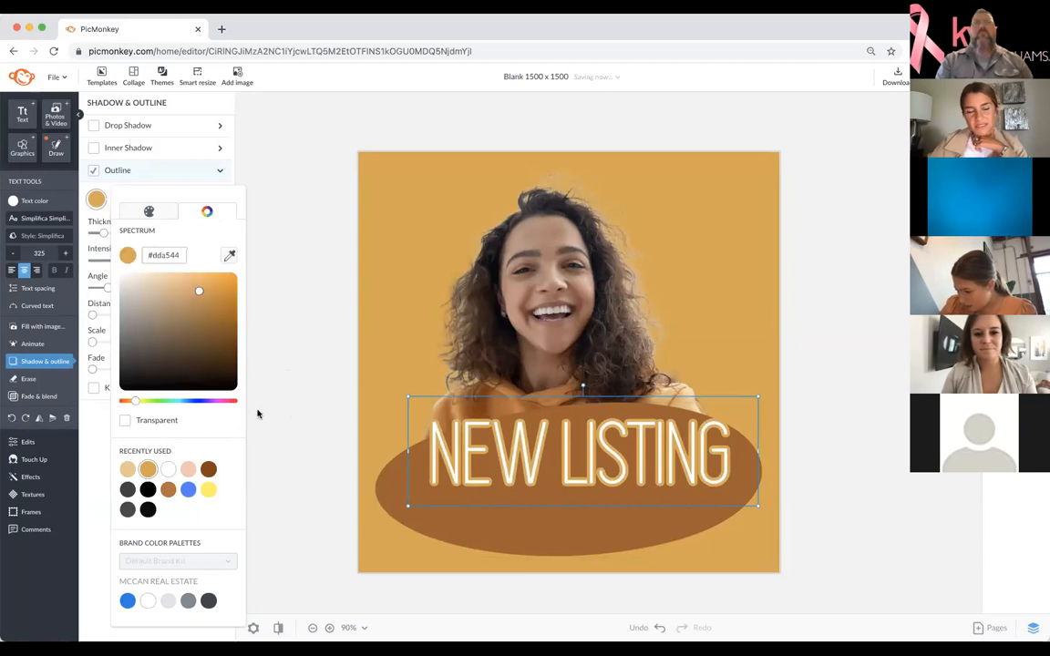
left_click(91, 259)
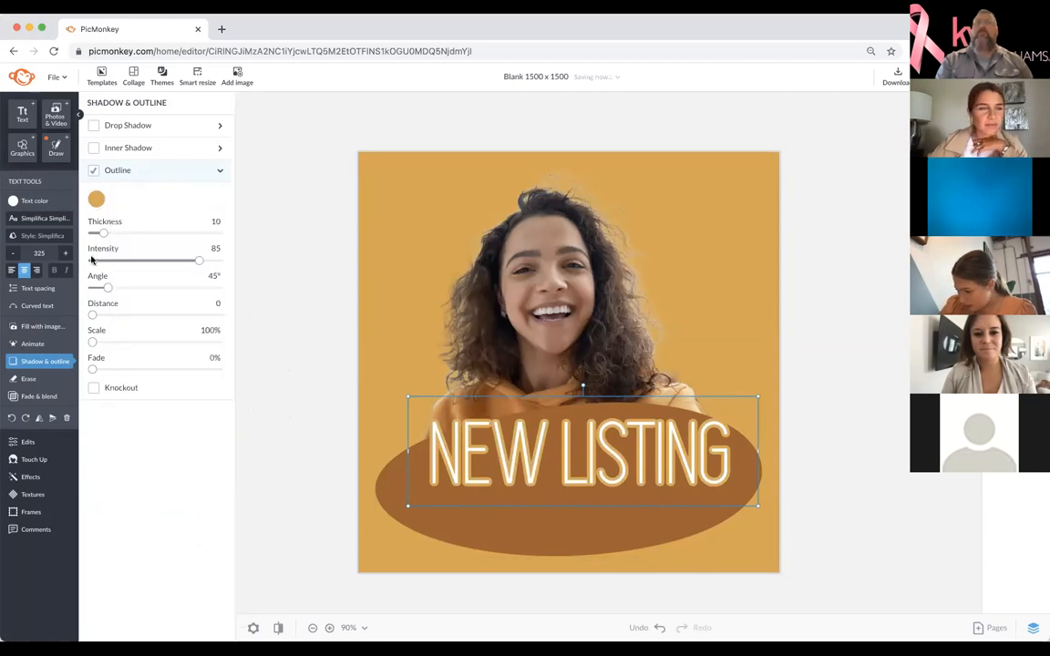
left_click(93, 171)
left_click(94, 389)
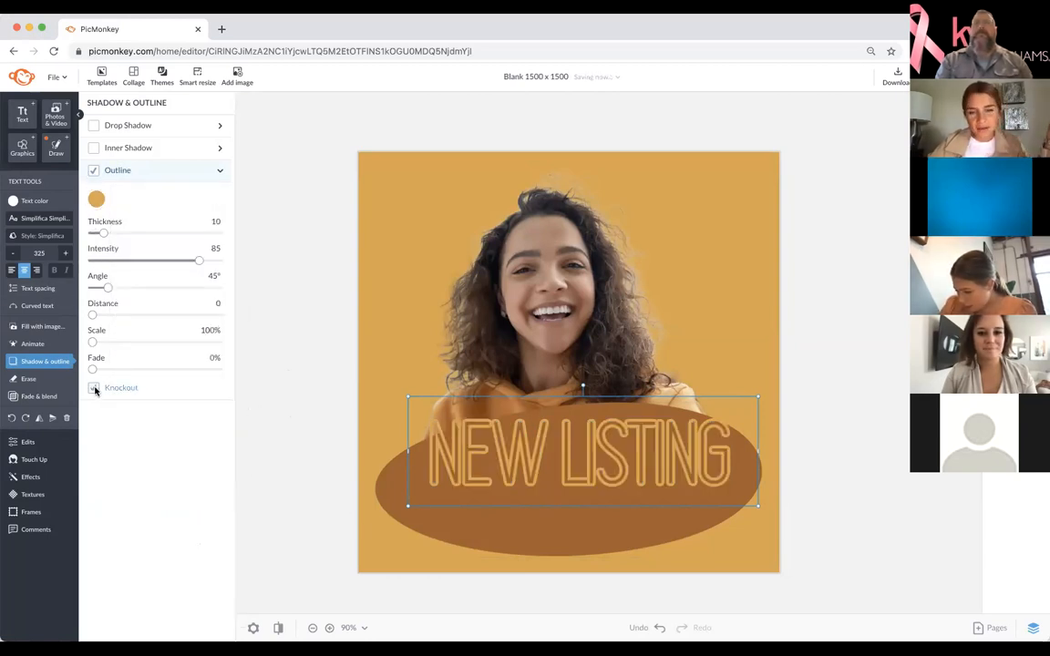
Step: Try a white knockout outline with thickness 1 on the NEW LISTING text, remove it, and reposition the text on the oval
left_click_drag(506, 497, 506, 516)
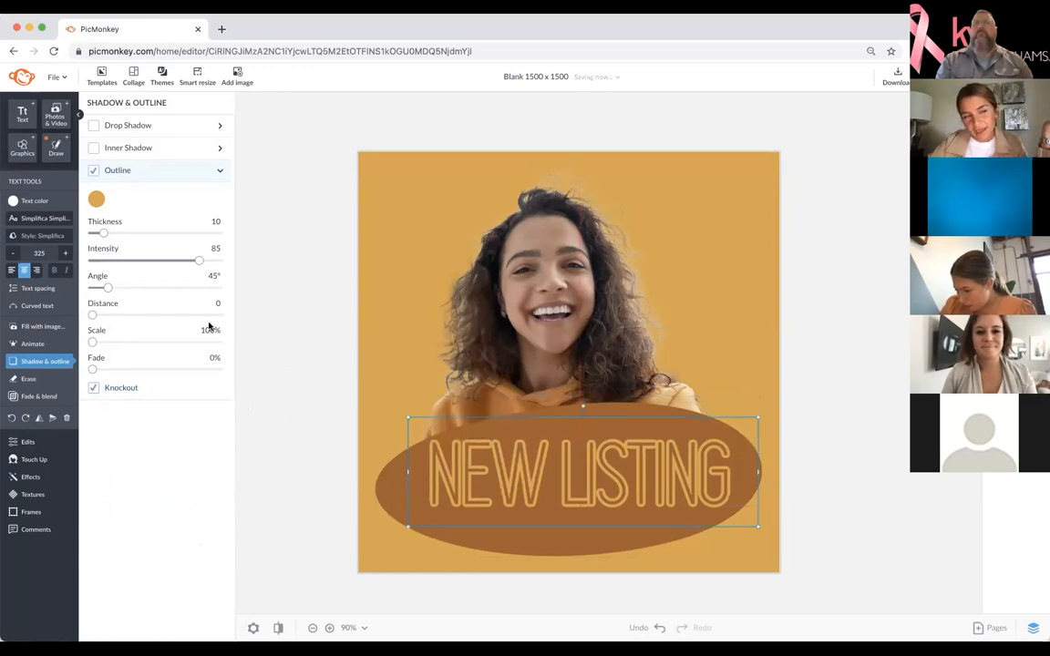
left_click_drag(103, 234, 92, 234)
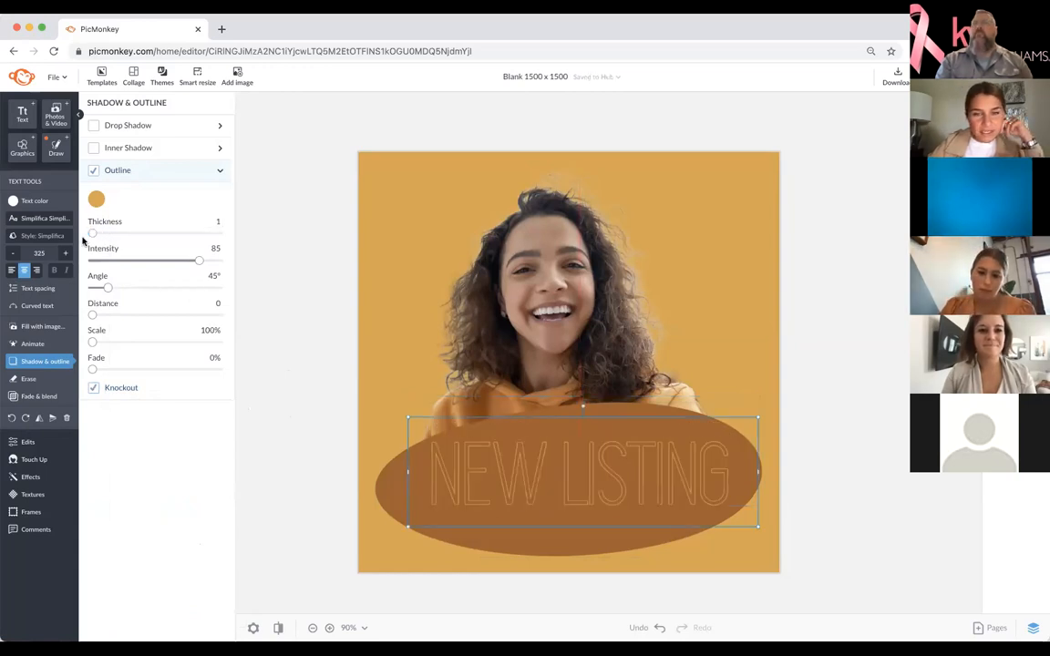
left_click(96, 198)
left_click(168, 470)
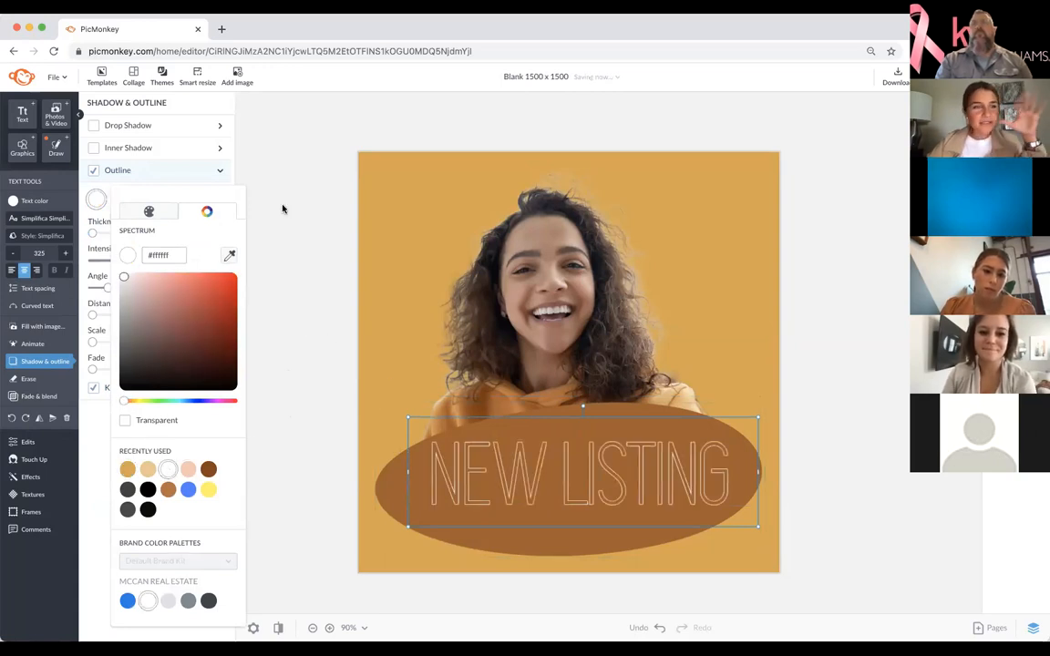
left_click(90, 173)
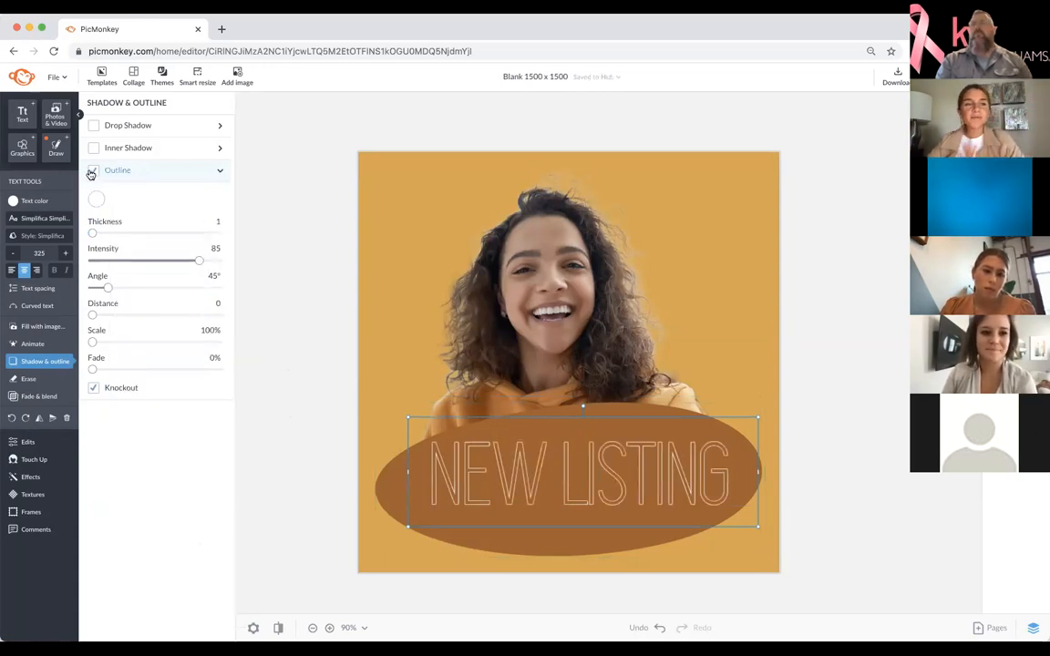
left_click(92, 171)
left_click_drag(560, 472, 561, 463)
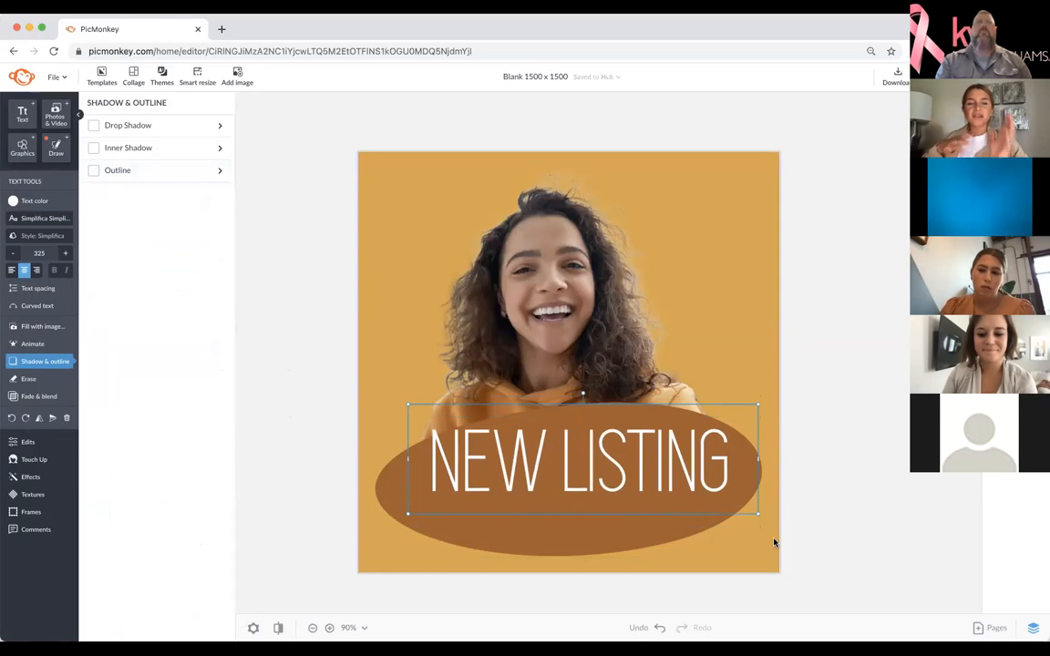
Step: Find a "sold" graphic, try the Sold Sign on the lower part of the oval, and delete it
left_click(20, 147)
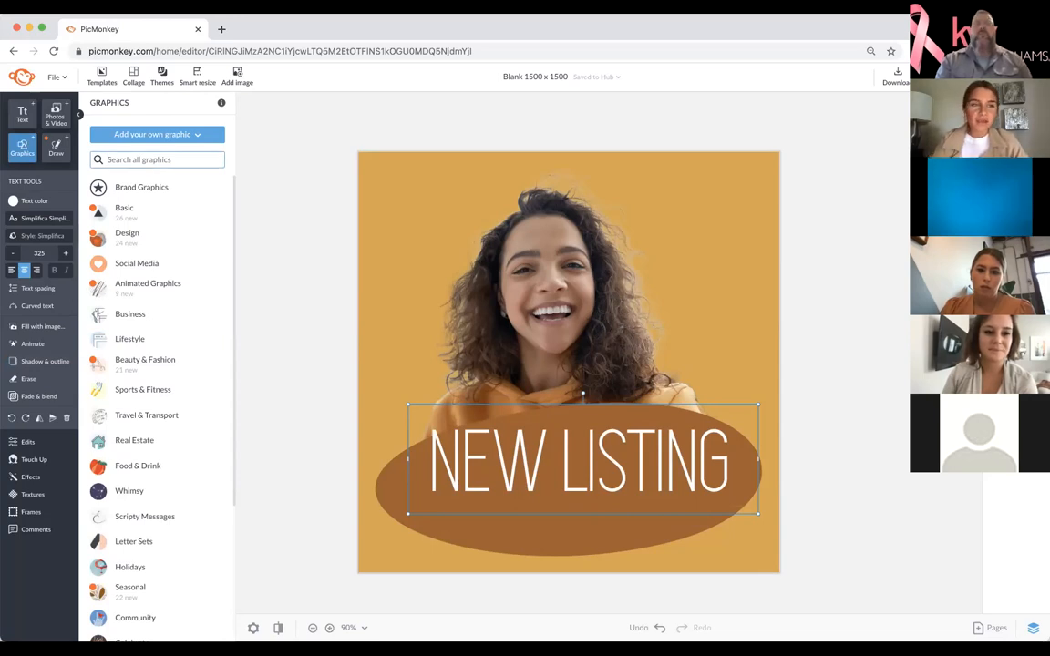
type("sold")
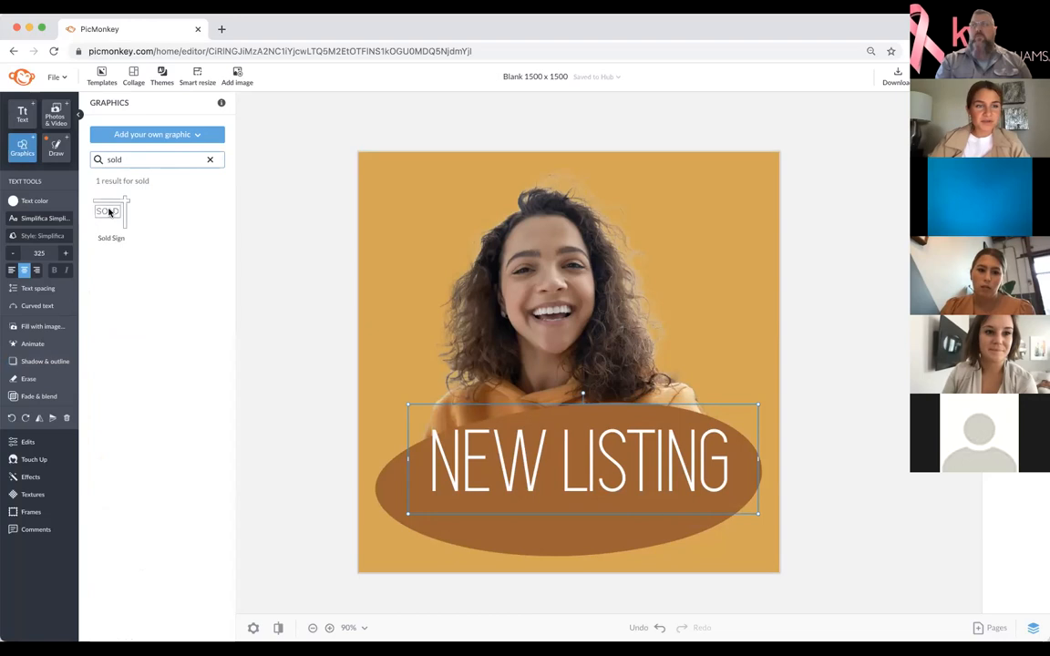
left_click(109, 212)
left_click_drag(606, 353, 647, 505)
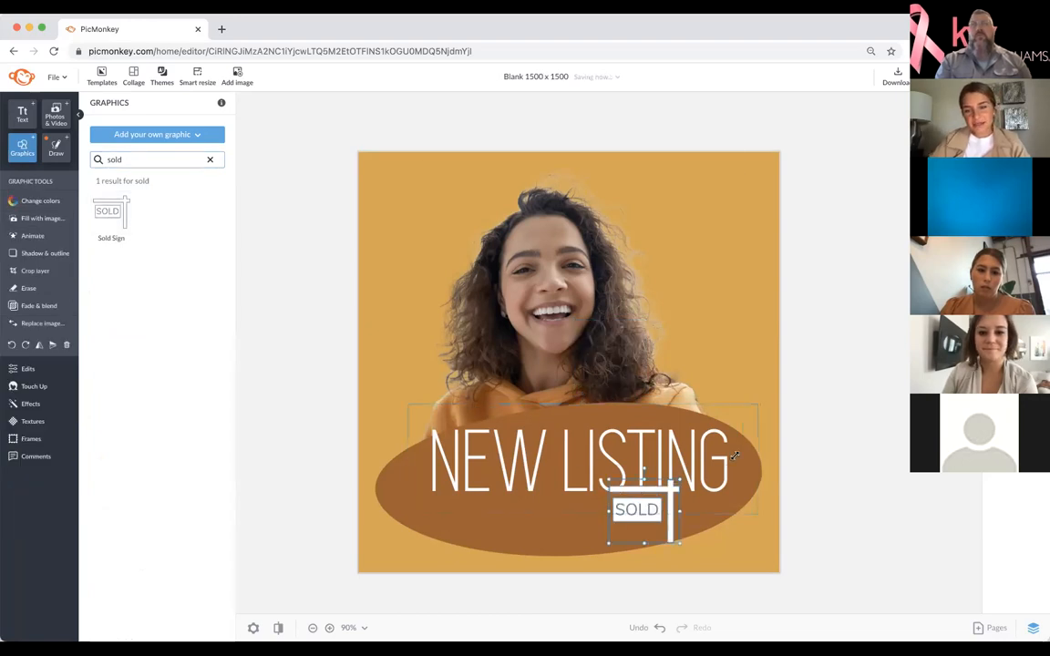
left_click_drag(734, 456, 746, 422)
left_click_drag(679, 510, 720, 565)
key("Delete")
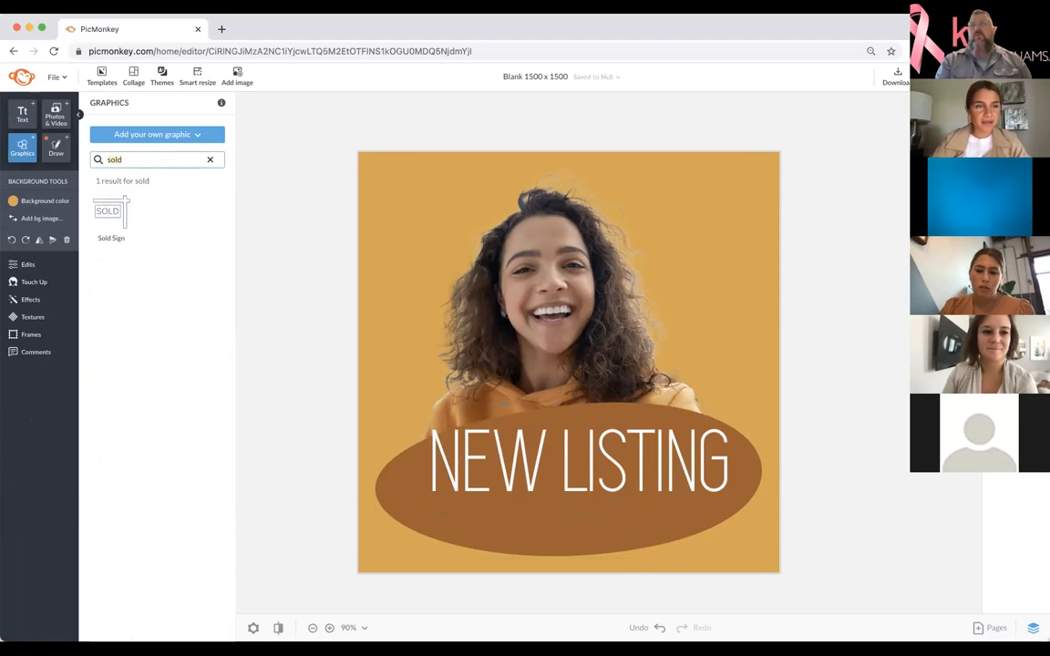
Step: Search the graphics for "house" and "home", and look through the results for a suitable icon
type("house")
key("Return")
scroll(155, 326, "down", 5)
scroll(155, 327, "down", 15)
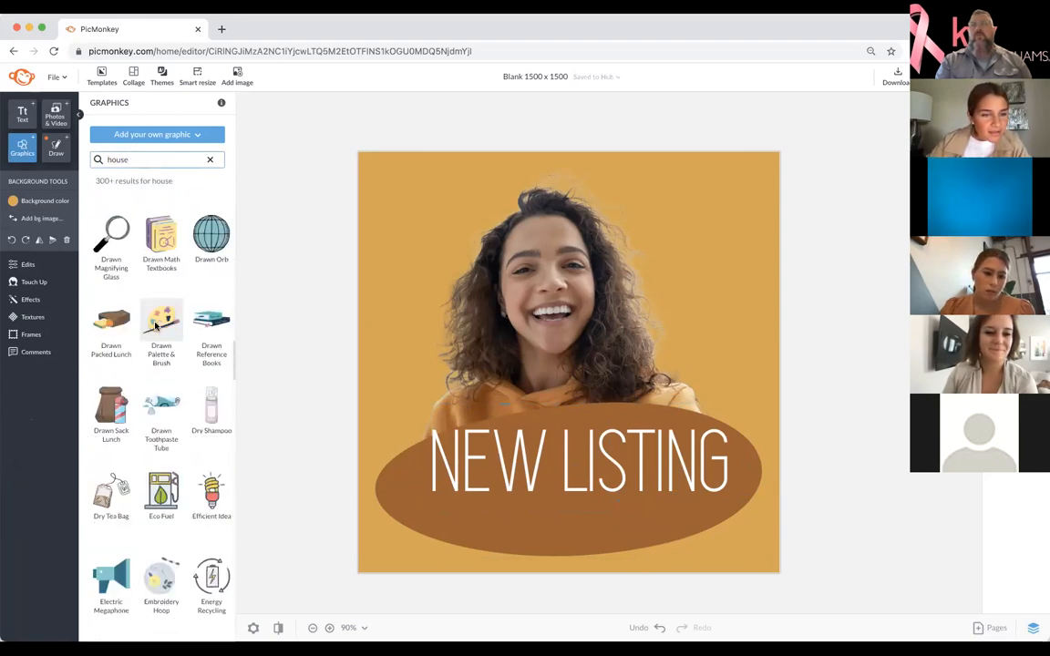
scroll(155, 326, "down", 5)
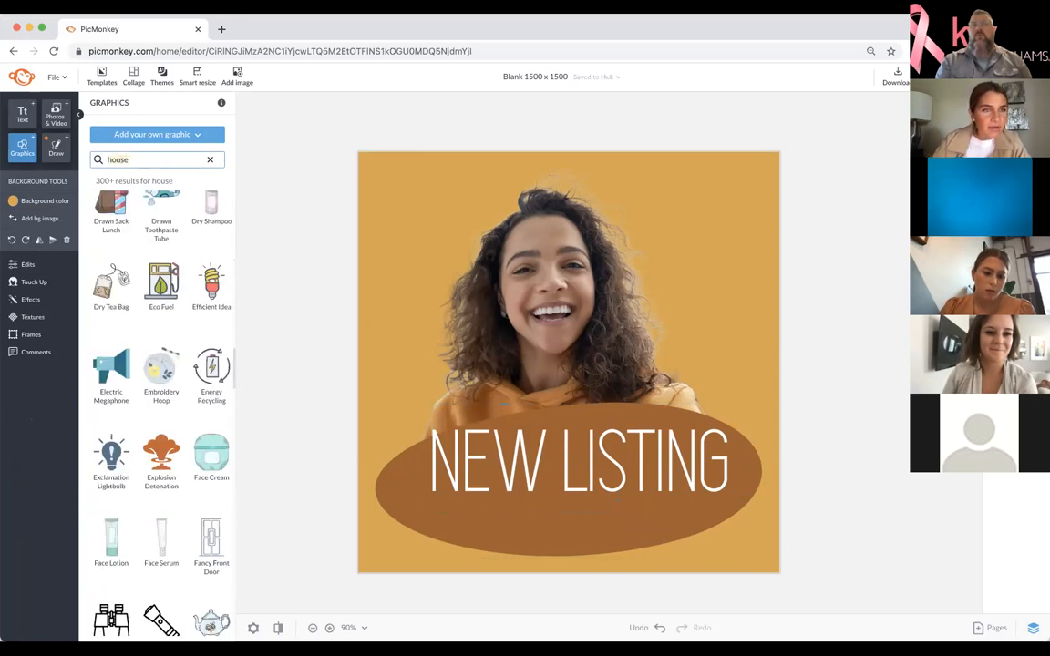
key("BackSpace")
key("BackSpace")
key("BackSpace")
type("me")
key("Return")
scroll(177, 397, "down", 3)
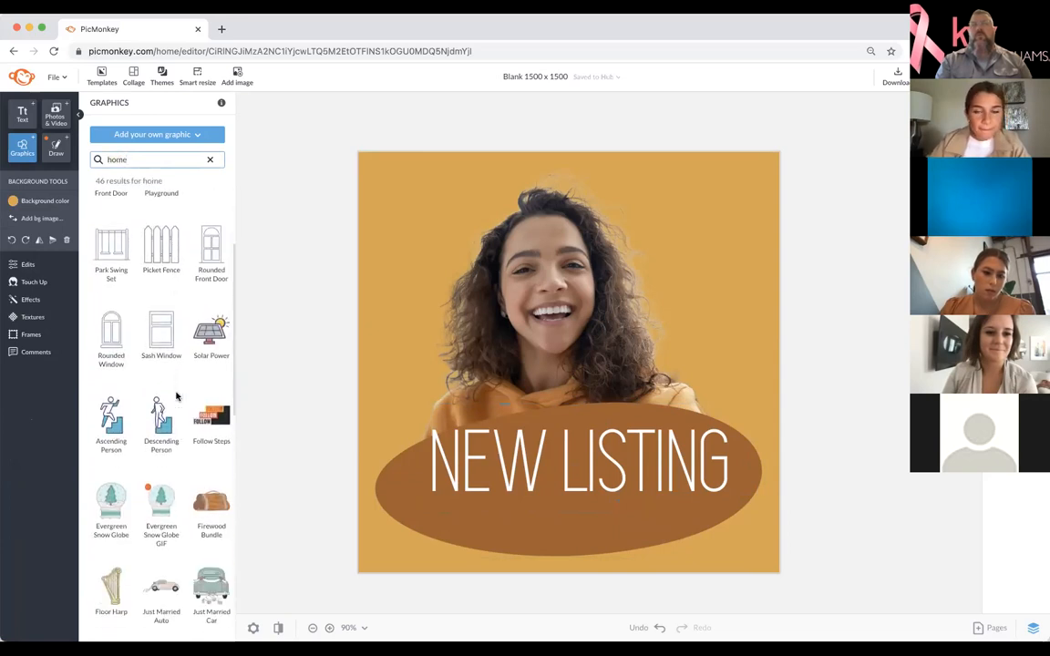
scroll(177, 396, "down", 1)
Step: Curve the NEW LISTING text into an arc and resize it to 296 to fit within the oval
left_click(530, 480)
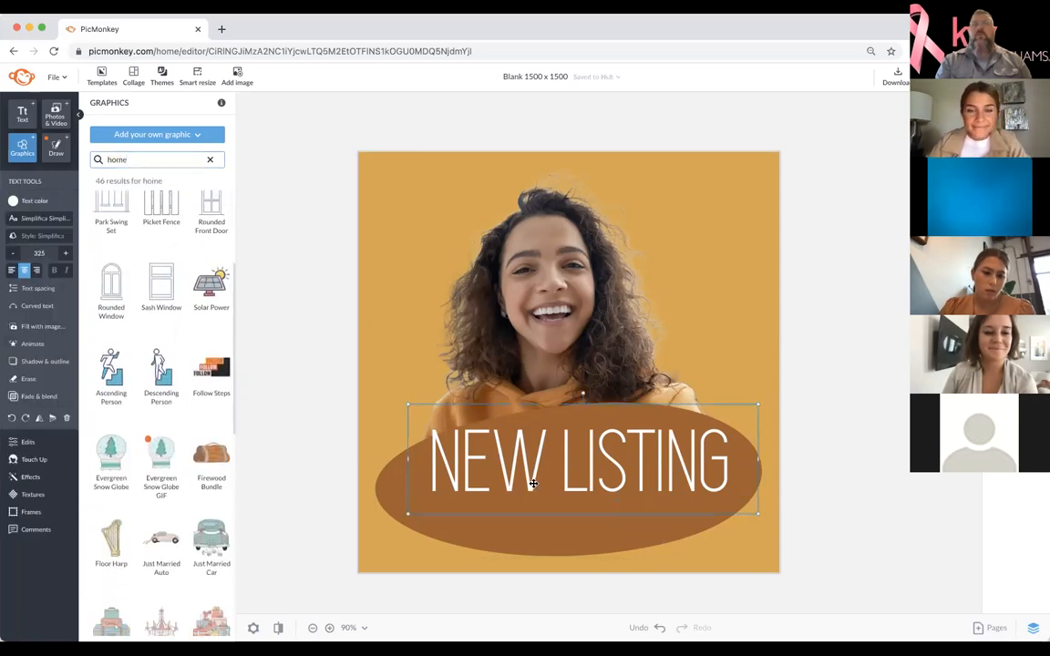
left_click(55, 306)
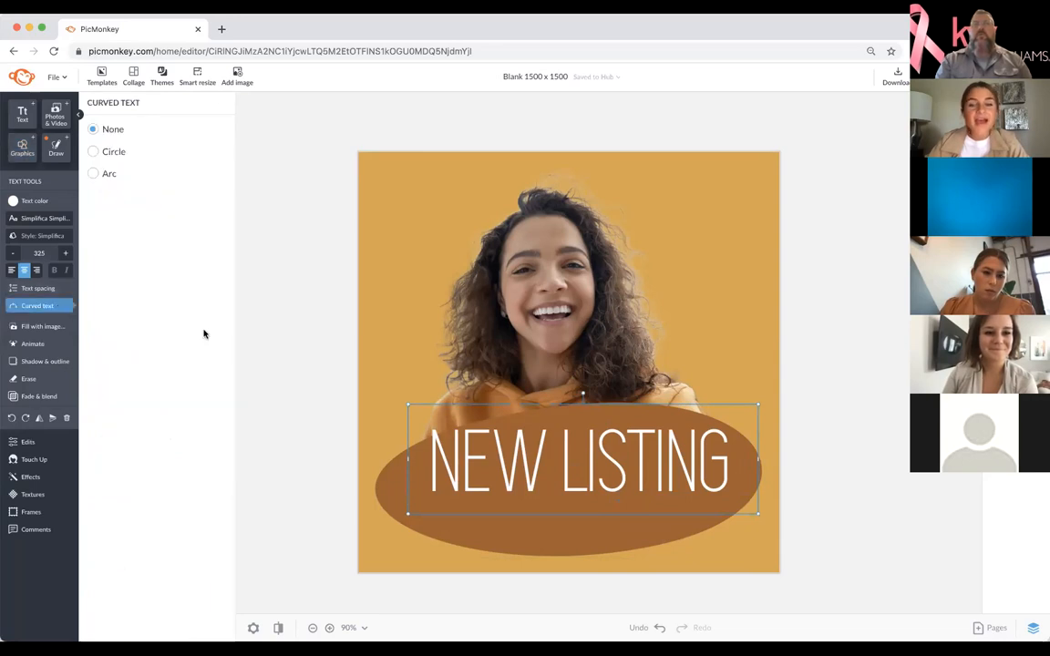
left_click(108, 175)
left_click_drag(821, 459, 790, 520)
left_click_drag(697, 466, 663, 478)
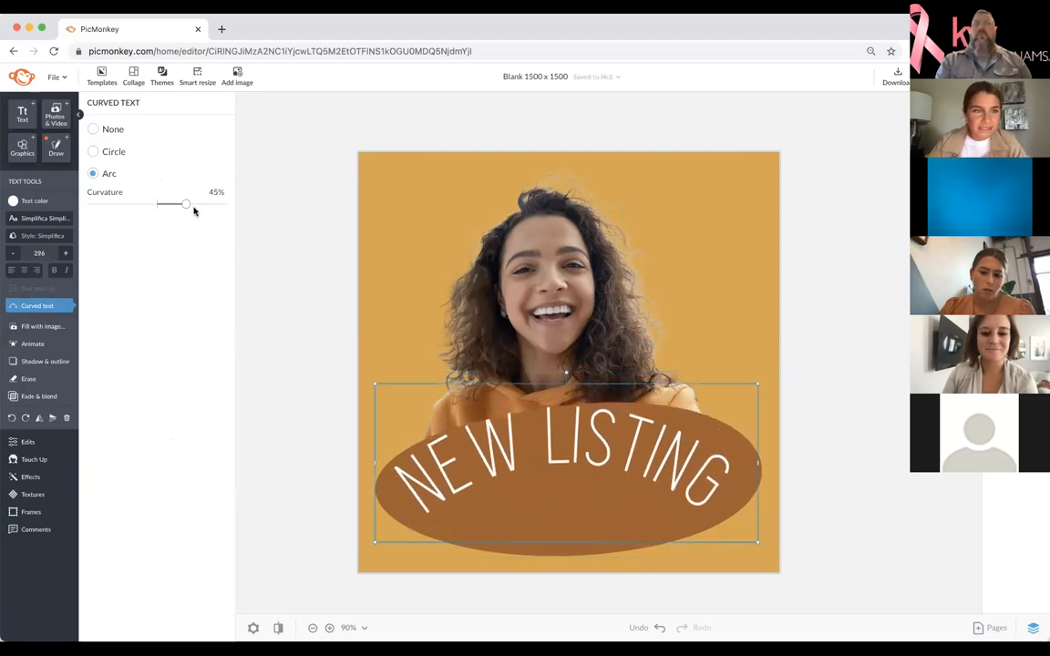
Step: Set the arc's curvature to 17%, and reposition and narrow the curved text on the oval
left_click_drag(181, 206, 165, 205)
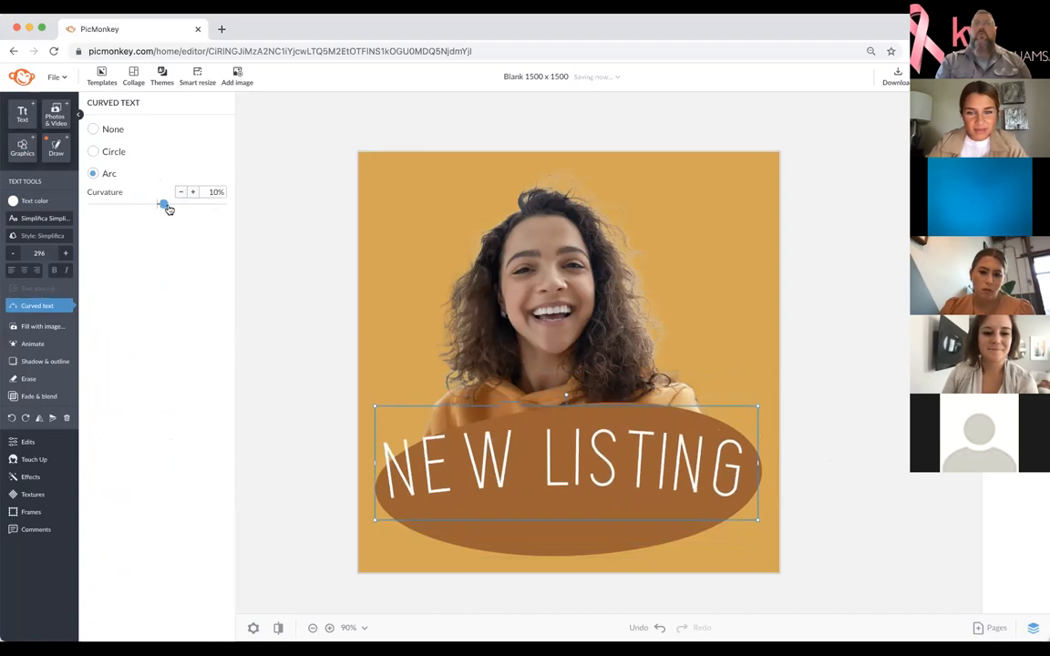
left_click_drag(515, 417, 526, 415)
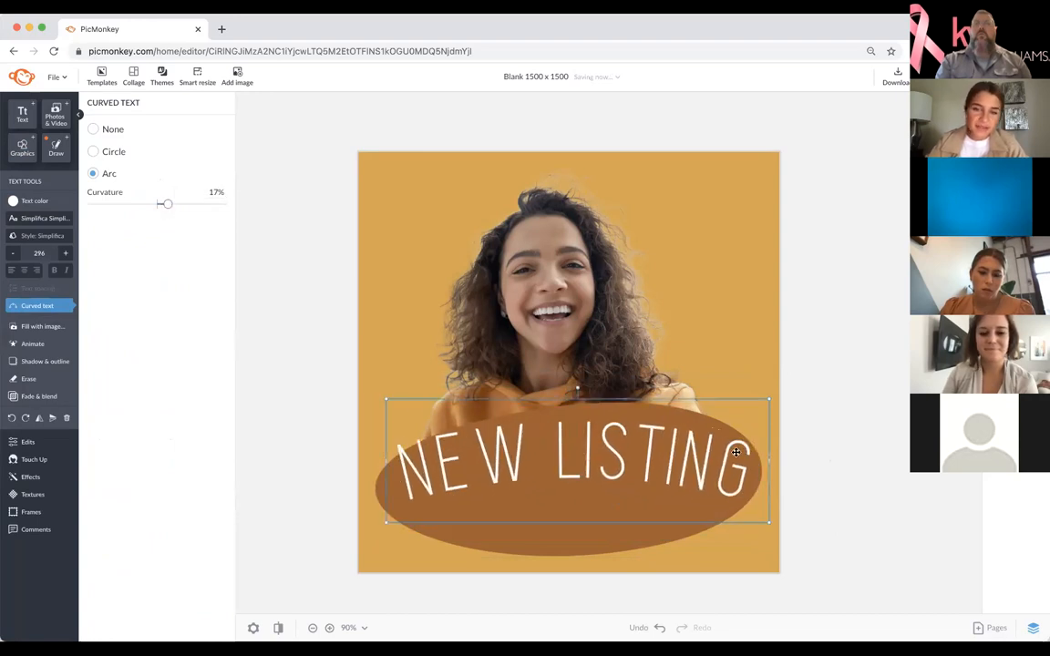
left_click_drag(771, 460, 711, 462)
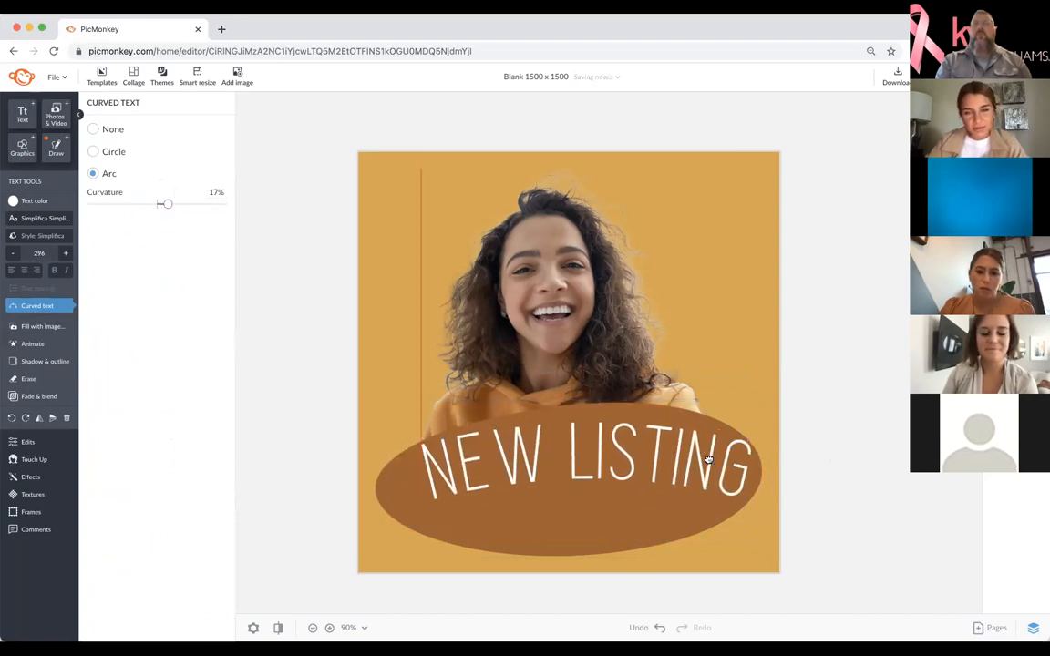
Step: Try the Circle curve on the NEW LISTING text, set the curve to None, and move the text back onto the oval
left_click(107, 154)
left_click_drag(474, 469, 473, 376)
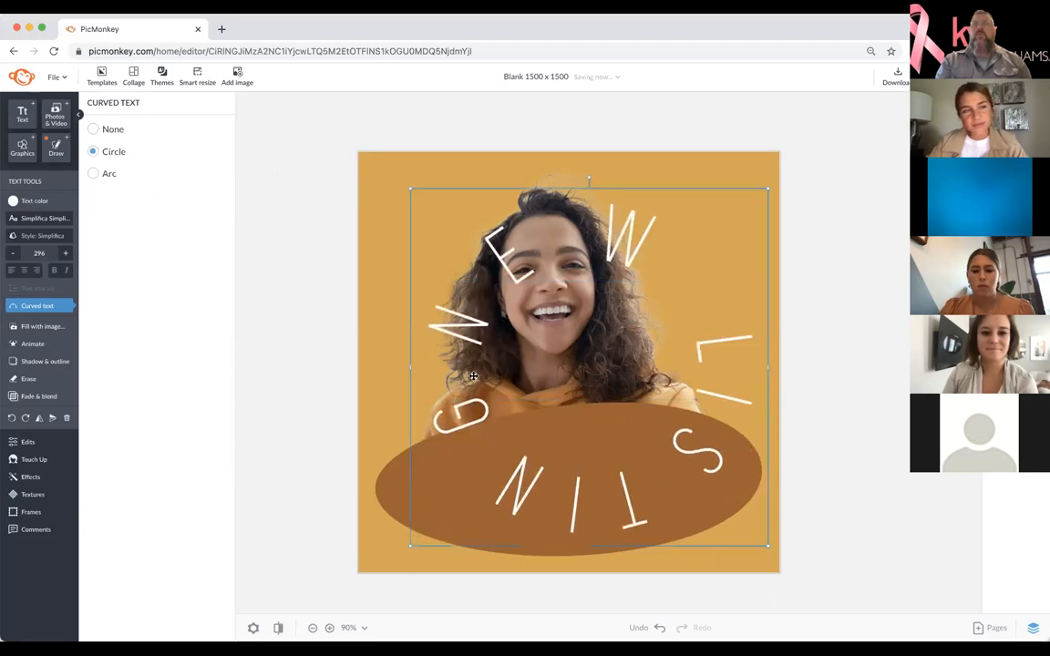
left_click(103, 130)
left_click_drag(570, 370, 563, 454)
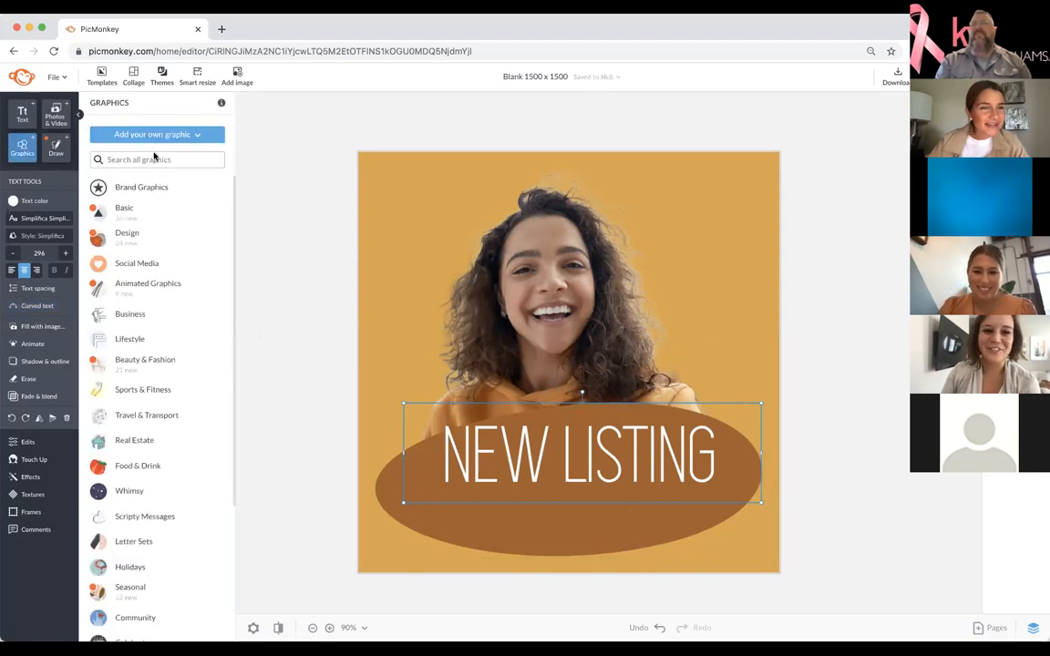
Step: Search the graphics for "home", add the Single Family Home icon, shrink it and fit it on the oval to the left of NEW LISTING
type("home")
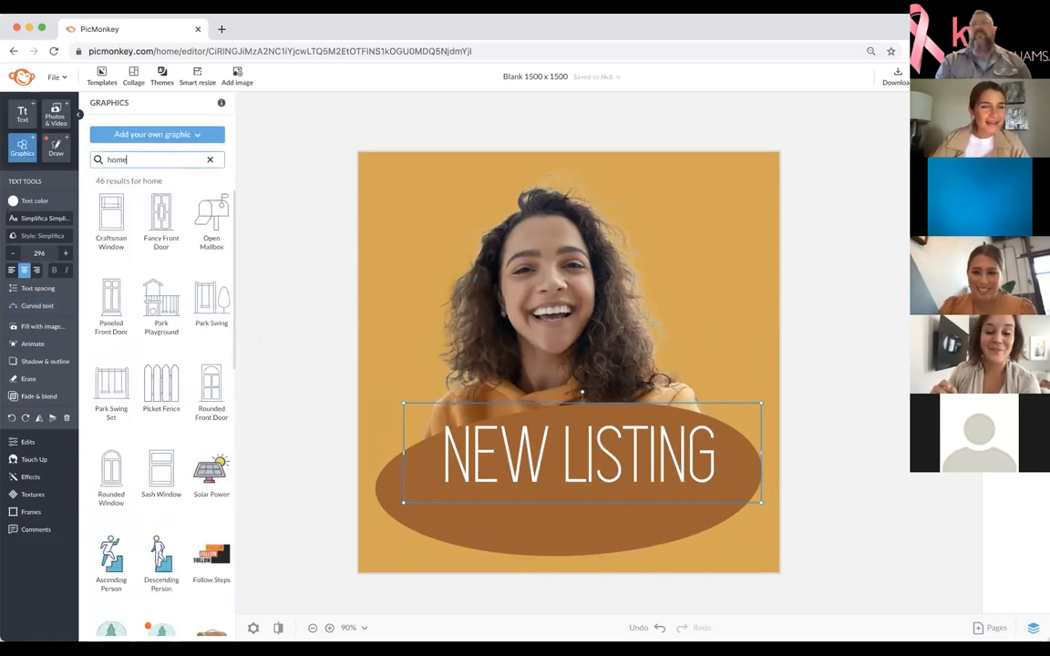
scroll(198, 385, "down", 10)
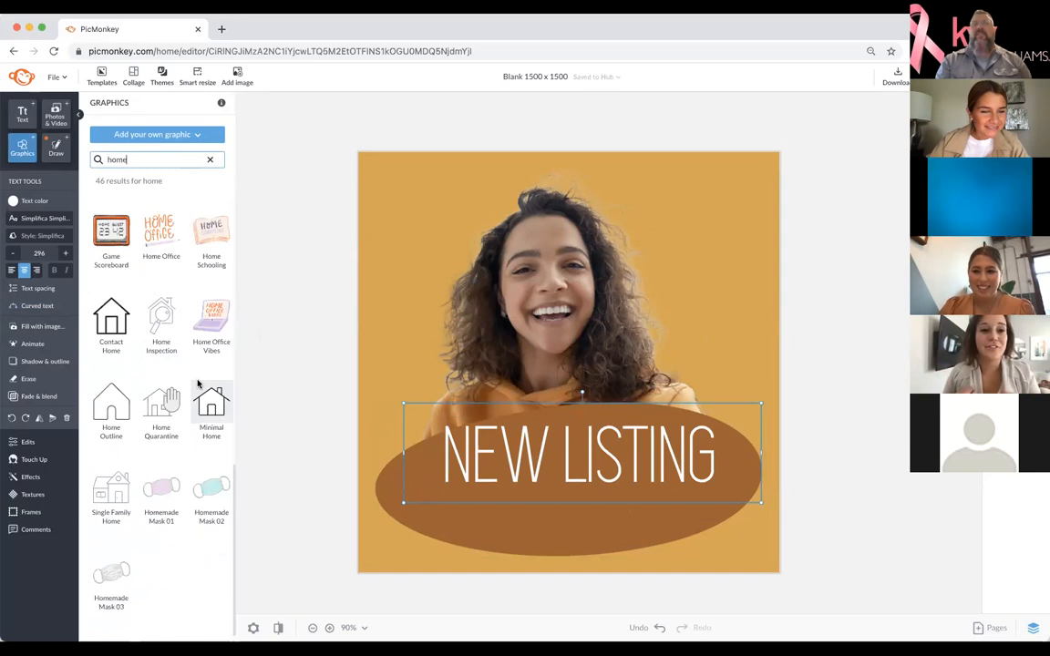
left_click(111, 493)
left_click_drag(579, 520, 574, 542)
left_click_drag(601, 451, 636, 470)
left_click_drag(586, 531, 470, 521)
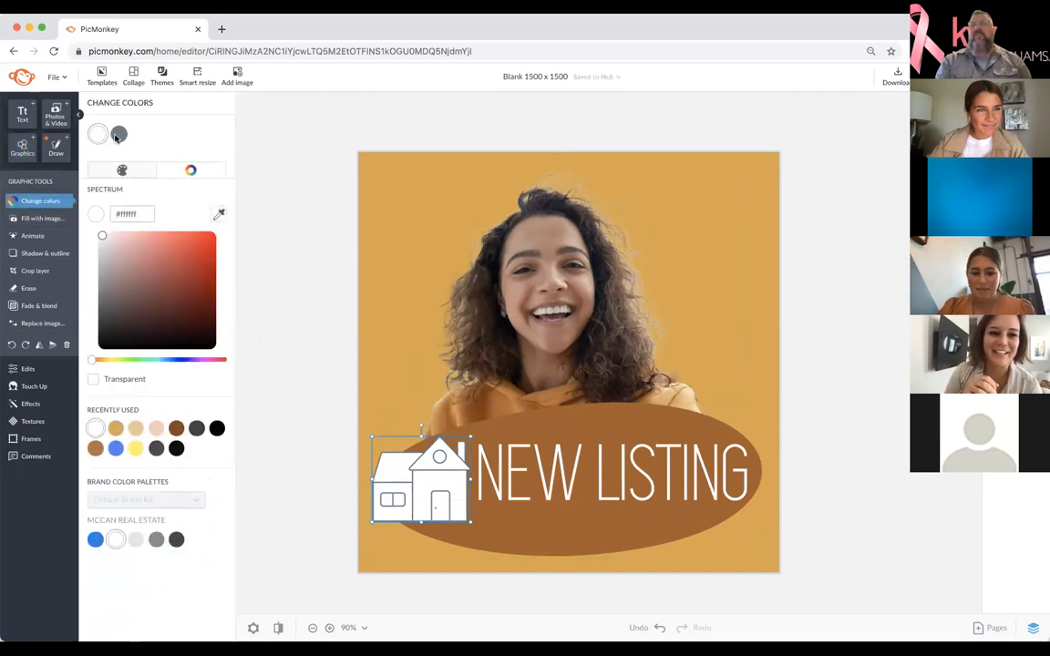
Step: Make the house icon's fill transparent and its outlines white
left_click(107, 379)
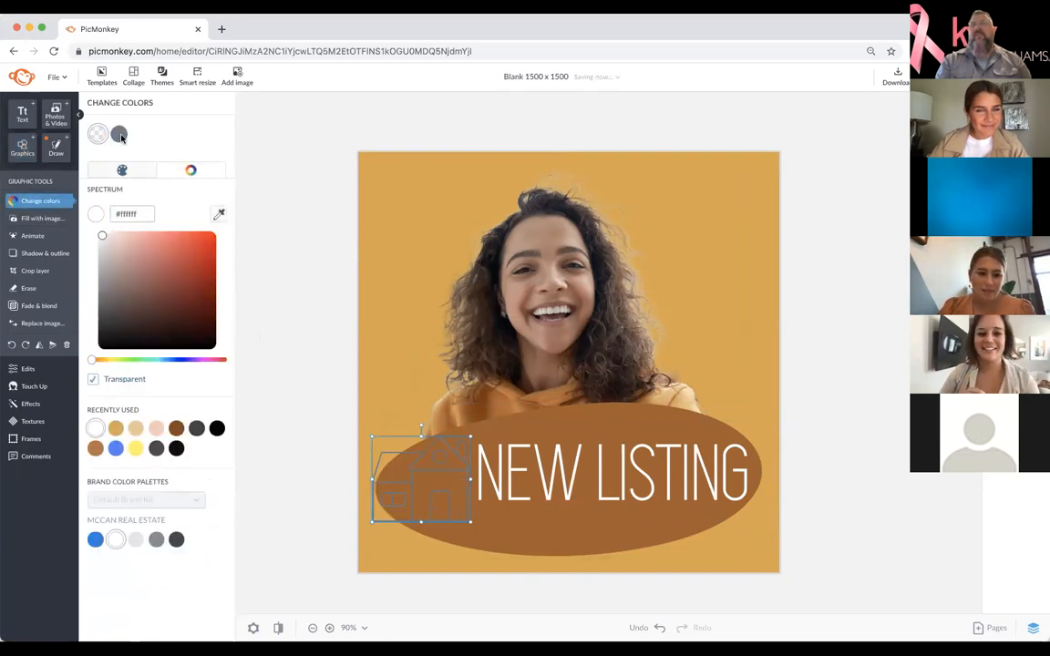
left_click(120, 134)
left_click(115, 428)
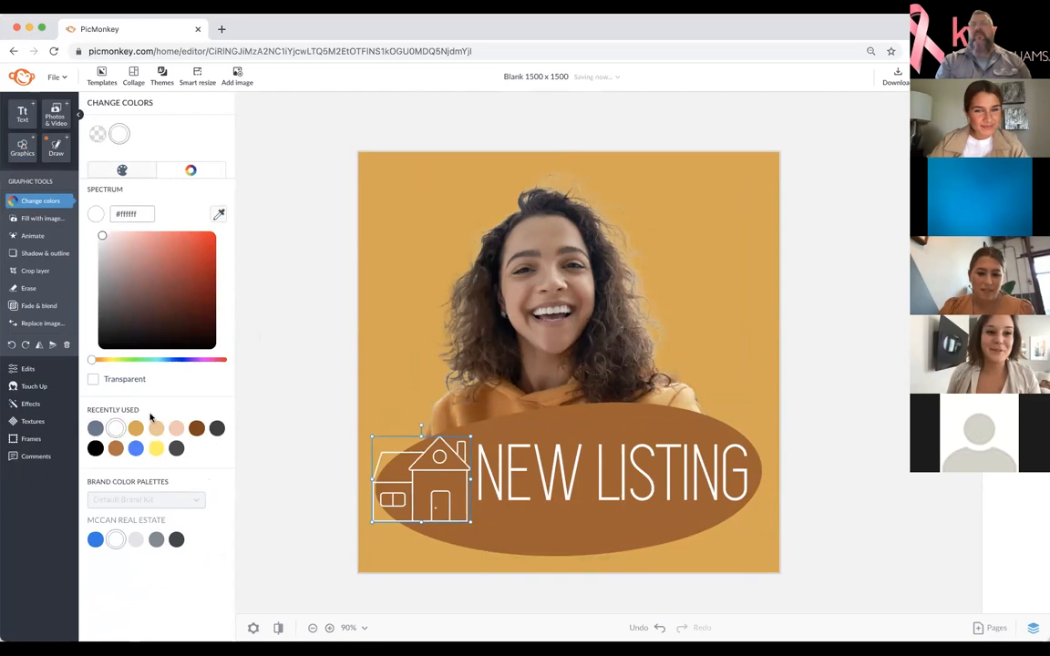
Step: Shrink the house icon slightly, move it aside and shift the NEW LISTING text to the left part of the oval
left_click(456, 380)
scroll(413, 502, "down", 3)
left_click(434, 480)
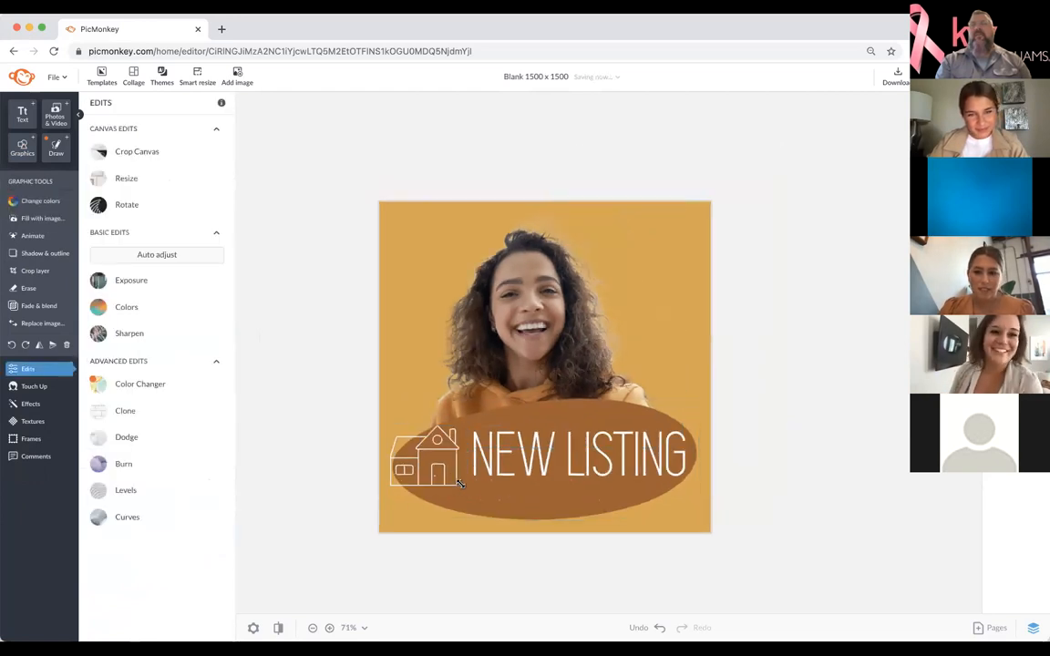
left_click_drag(436, 497, 615, 521)
left_click(533, 459)
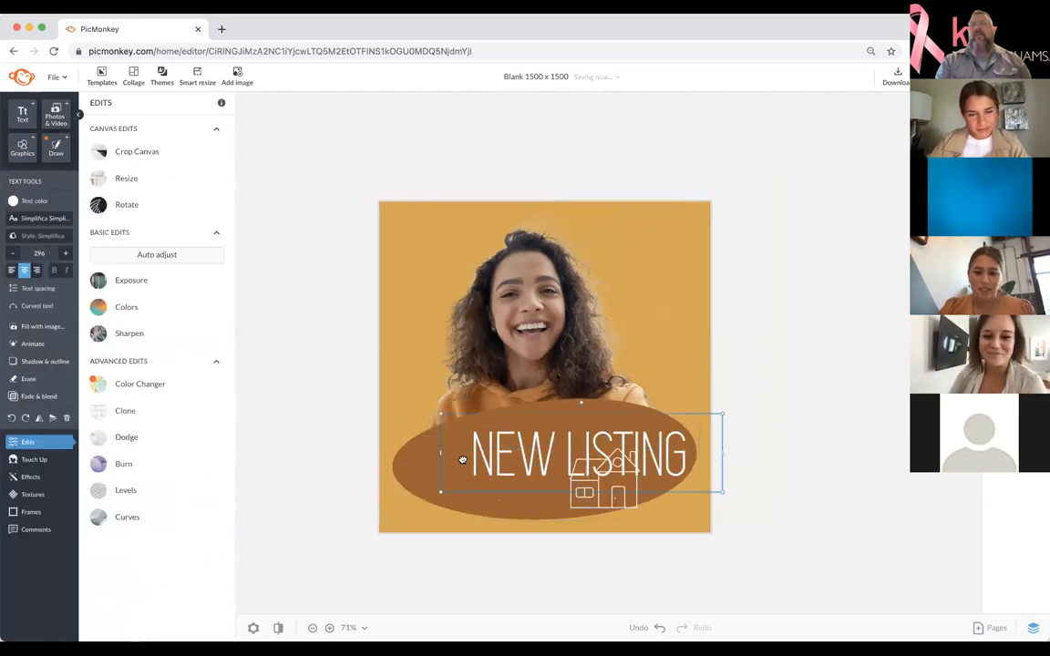
left_click_drag(533, 458, 465, 458)
Step: Place the house icon to the right of NEW LISTING on the oval and tilt it slightly clockwise
left_click(602, 479)
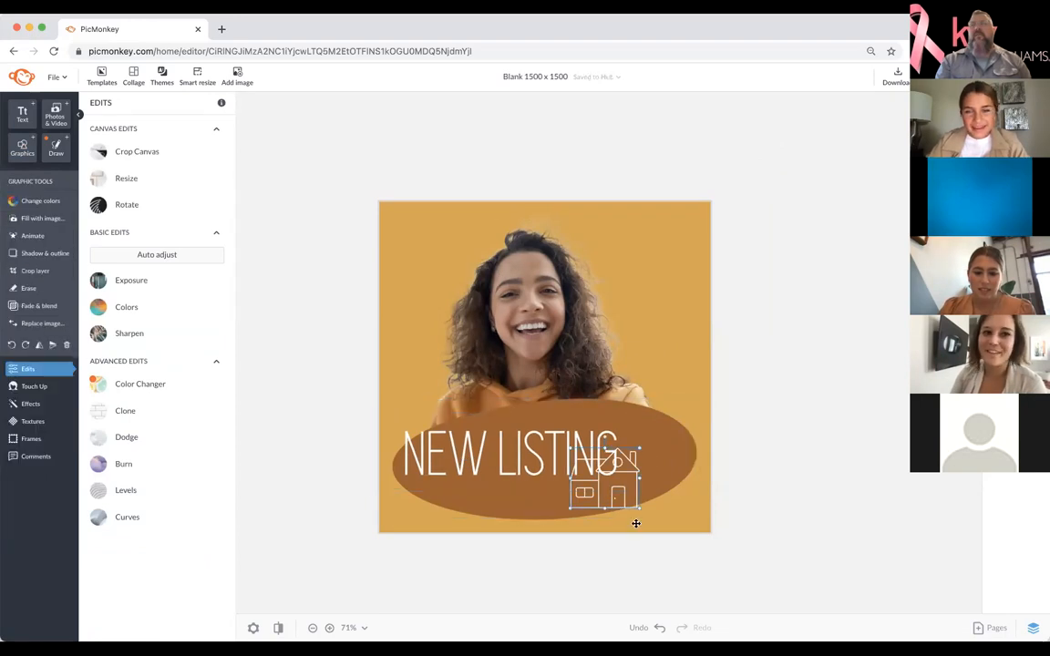
left_click_drag(618, 498, 684, 471)
left_click_drag(670, 413, 700, 469)
left_click(766, 515)
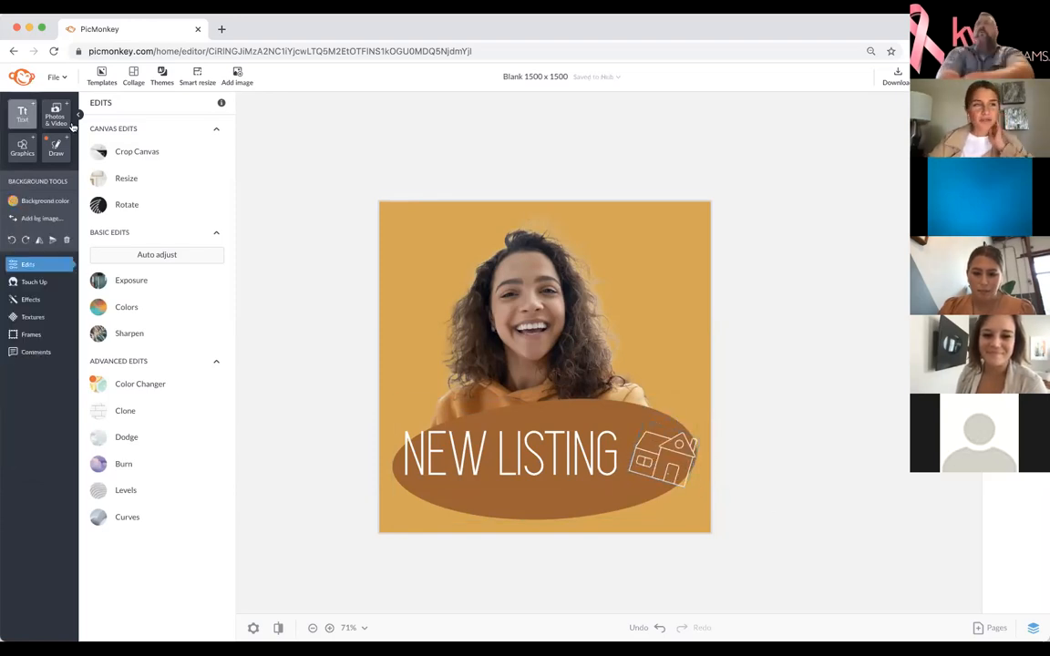
Step: Add a new text layer containing the agent's social media handle
left_click(23, 114)
left_click(178, 138)
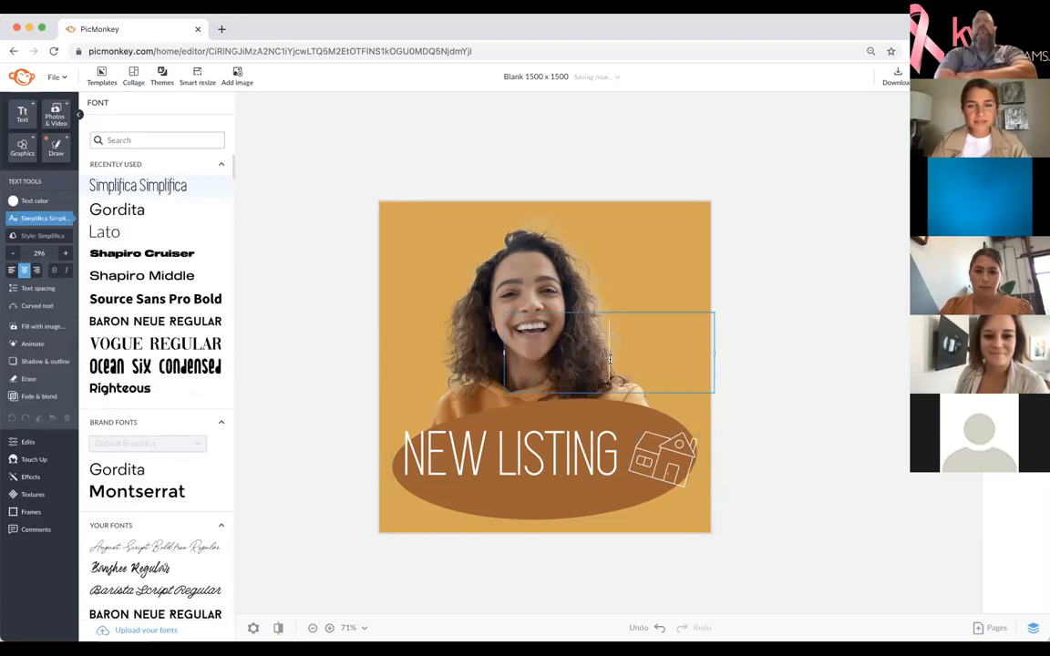
type("@")
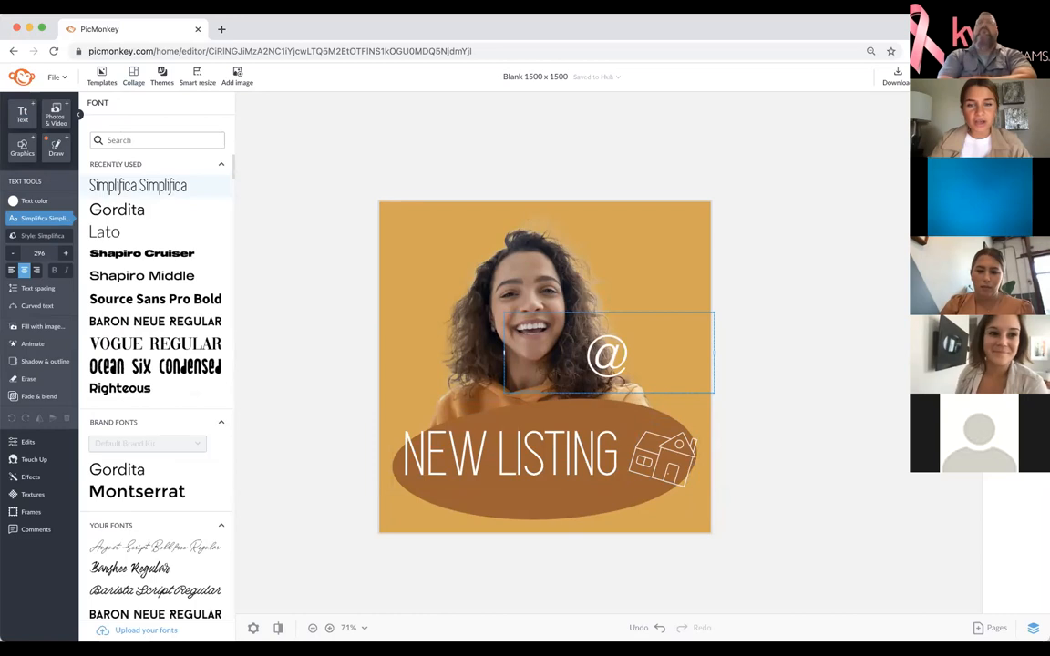
type("jessiehome")
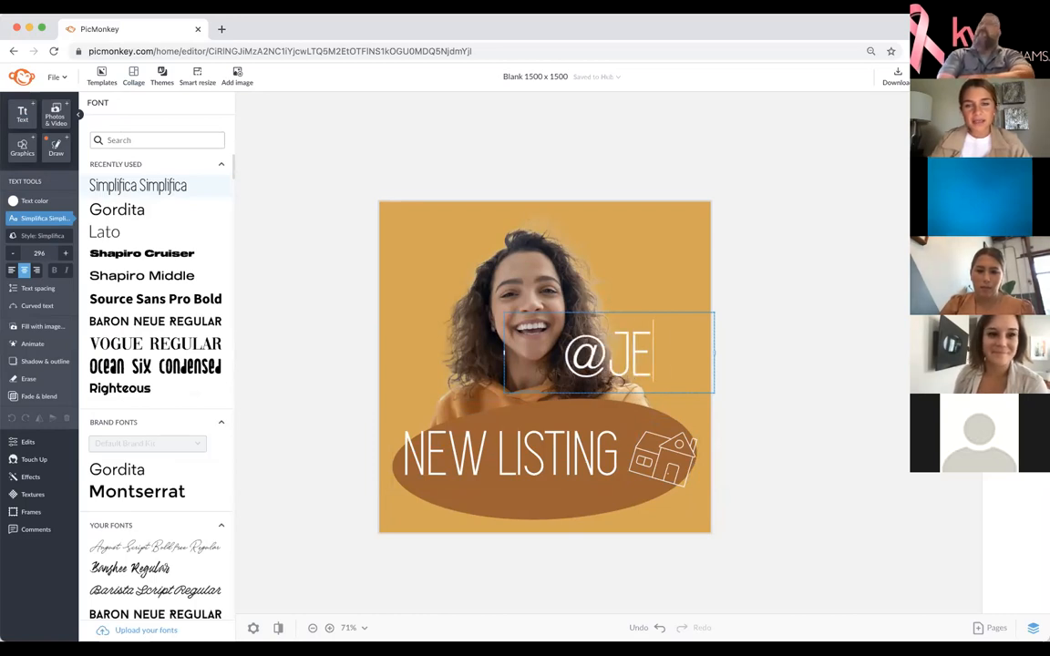
key("Escape")
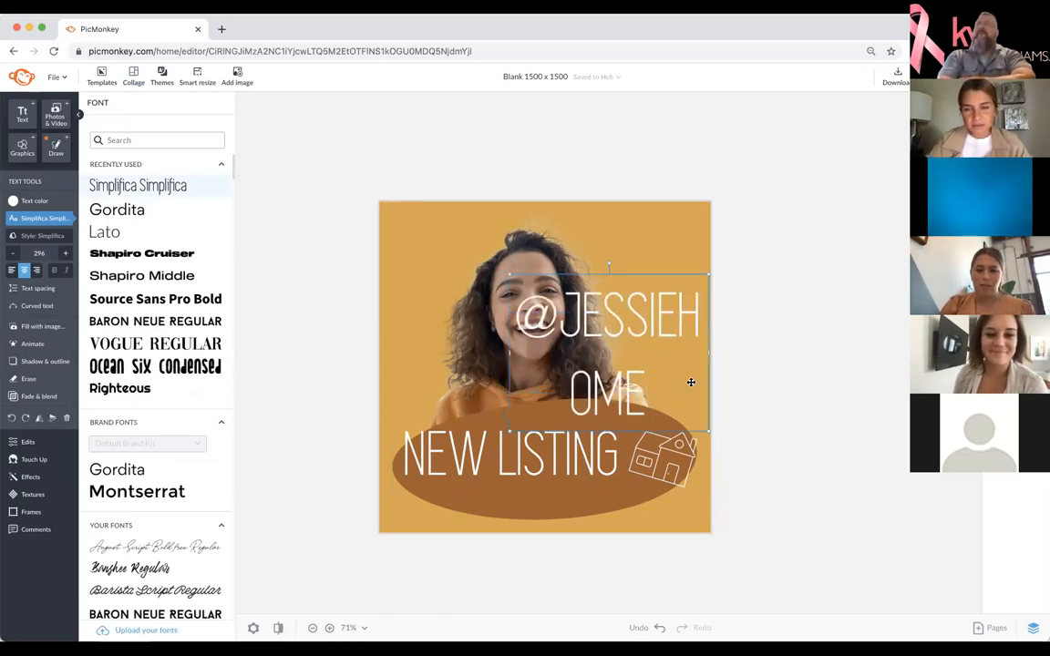
type("s")
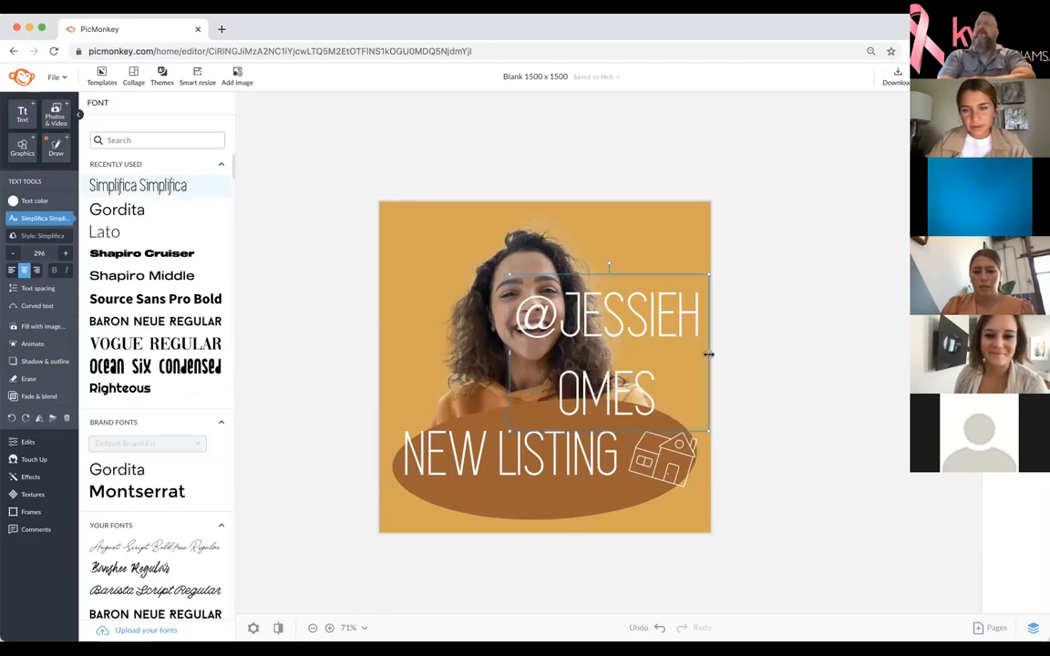
Step: Widen the handle's text box to a single line, shrink the text to size 112 and place it beneath NEW LISTING on the oval
left_click_drag(787, 357, 785, 356)
left_click_drag(737, 290, 660, 290)
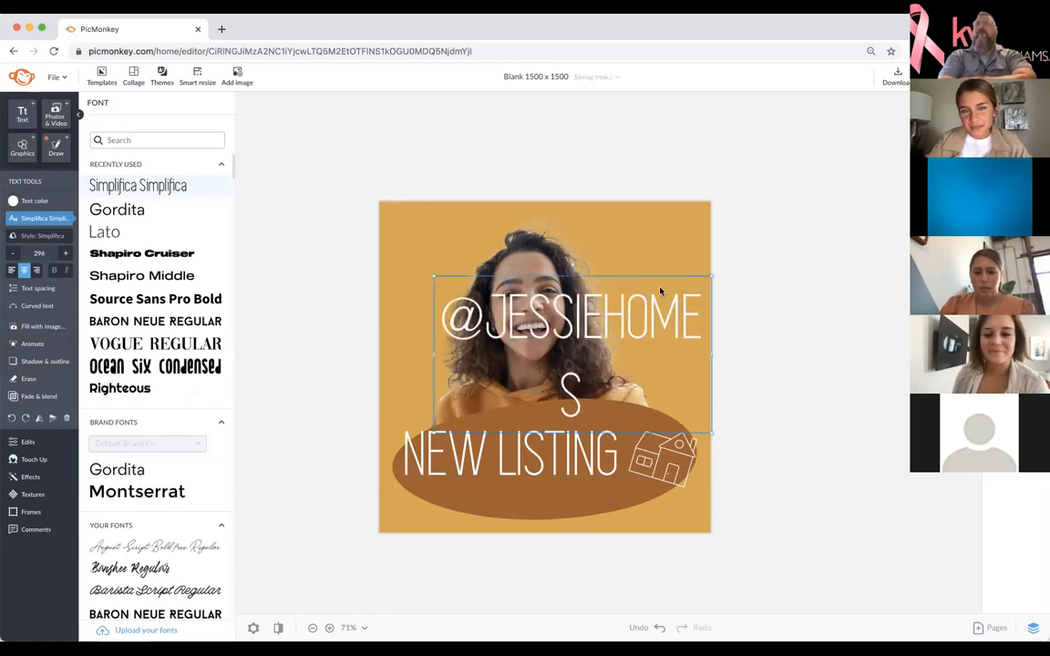
left_click_drag(712, 354, 780, 354)
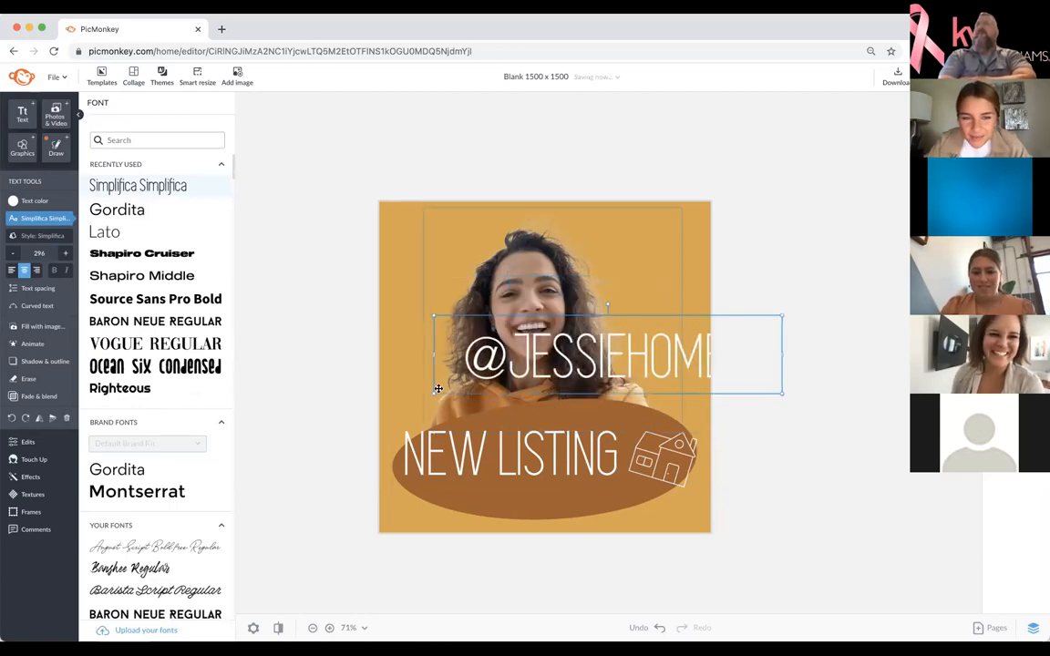
left_click_drag(550, 350, 519, 505)
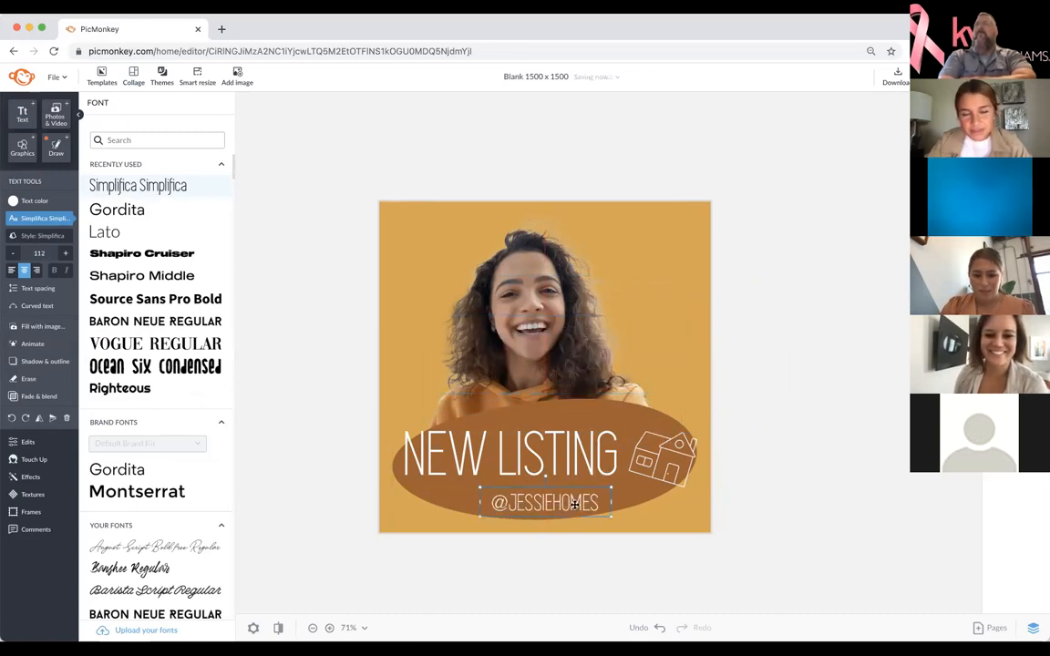
Step: Set the handle text in Gordita at size 42 and widen its letter spacing
left_click(137, 210)
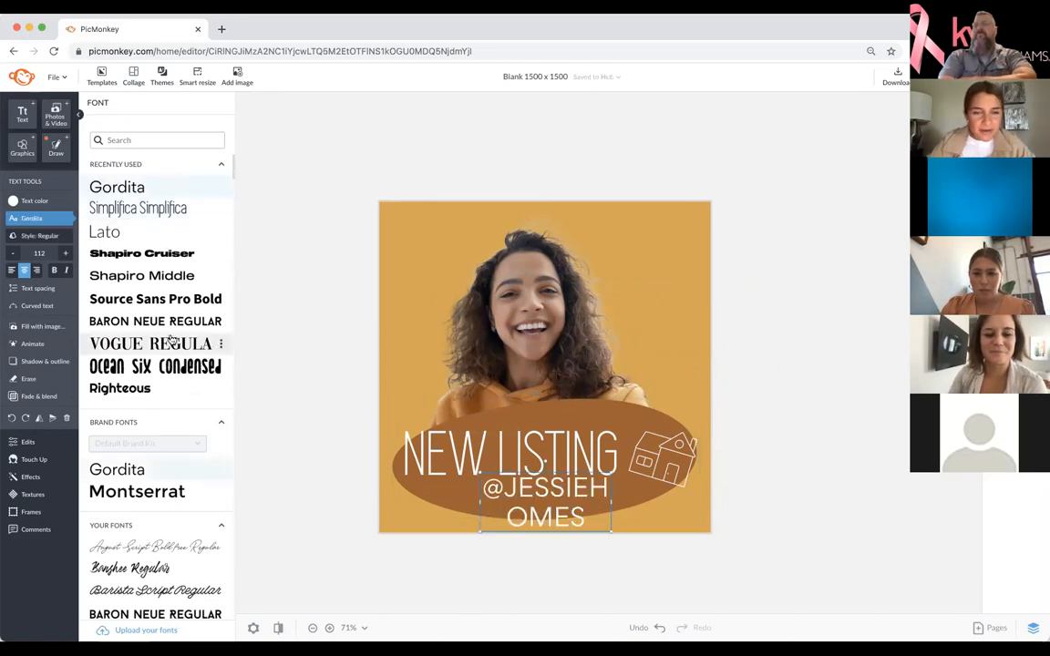
left_click(11, 254)
left_click(12, 254)
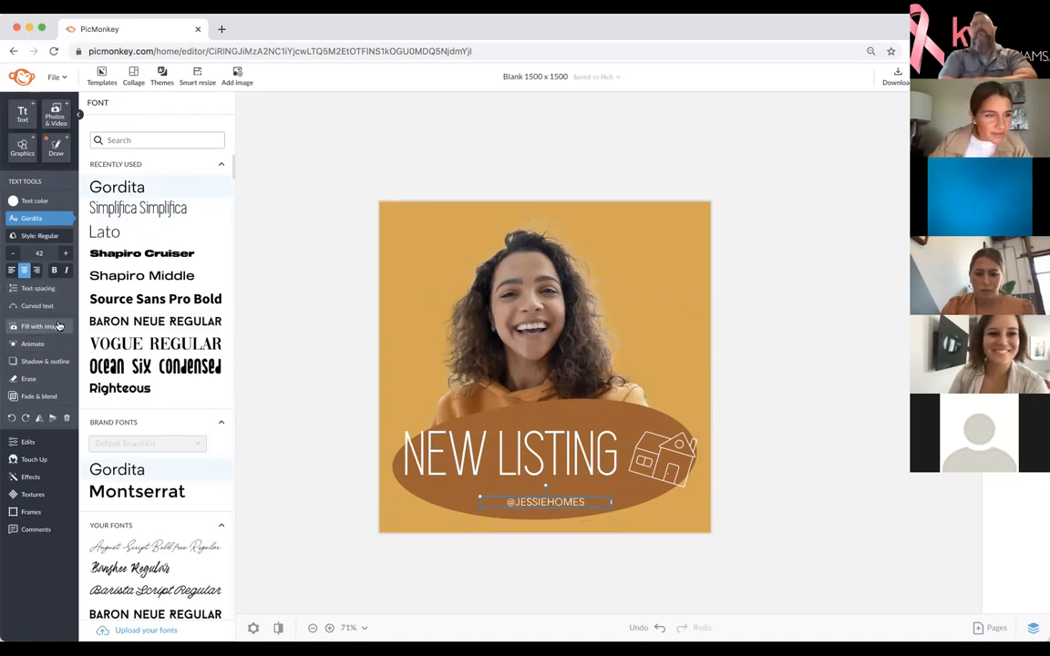
left_click(41, 288)
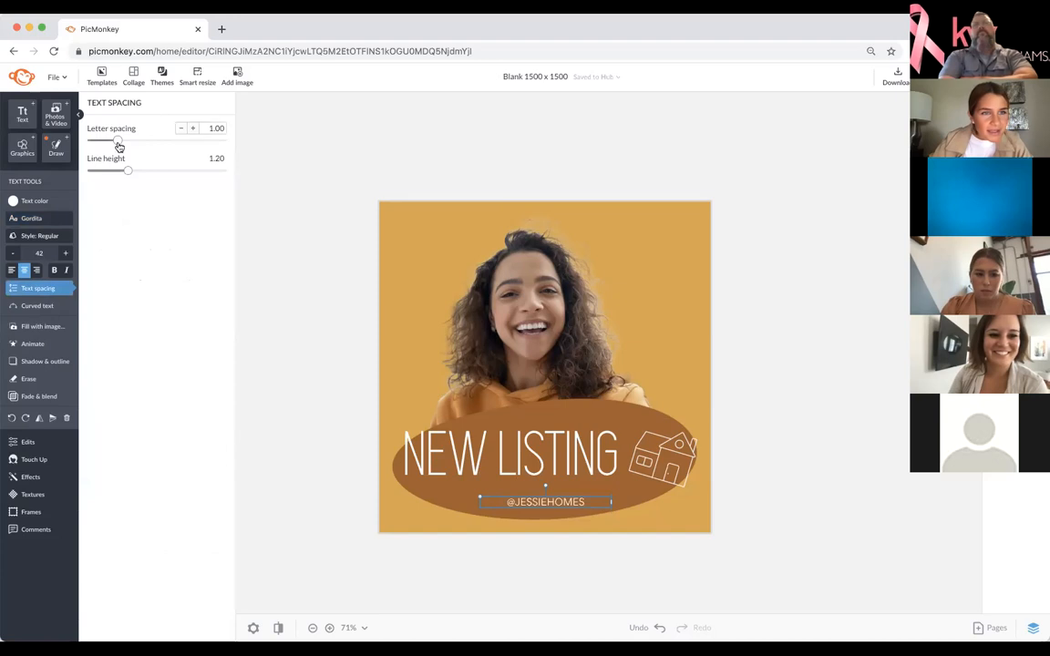
left_click_drag(129, 143, 142, 143)
Step: Reduce the handle text to size 37 and centre it on the canvas beneath NEW LISTING
left_click(628, 511)
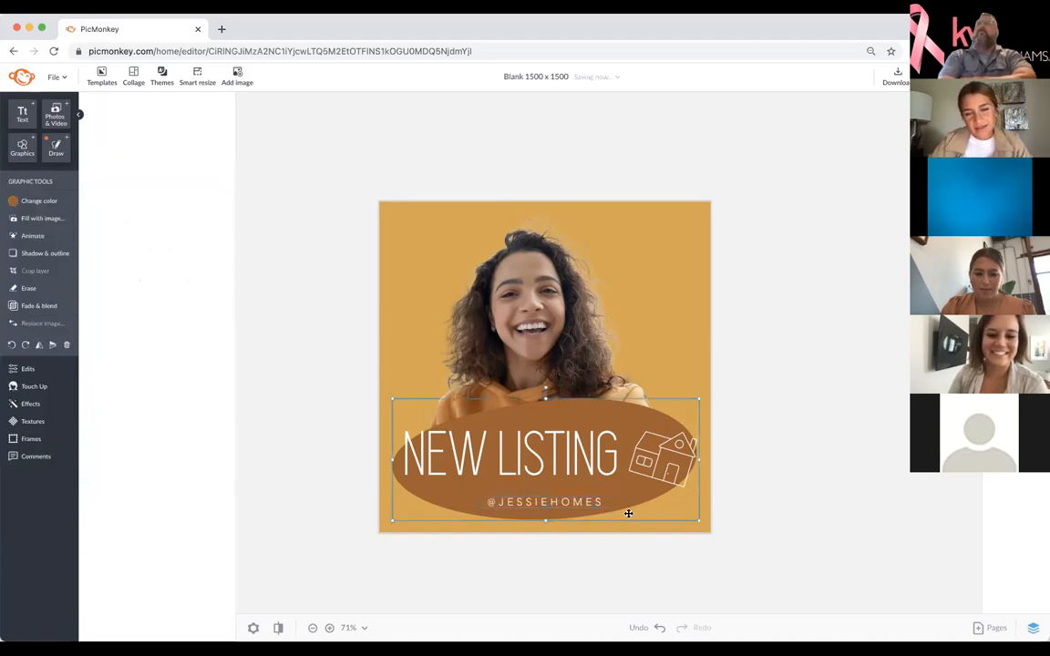
left_click_drag(478, 496, 498, 496)
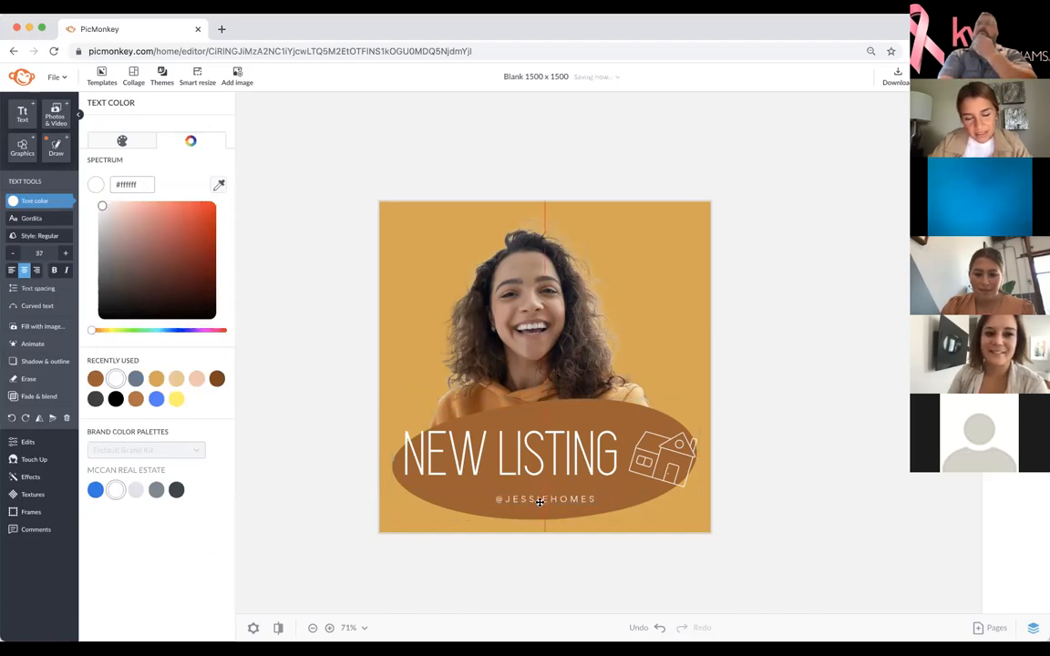
left_click(734, 561)
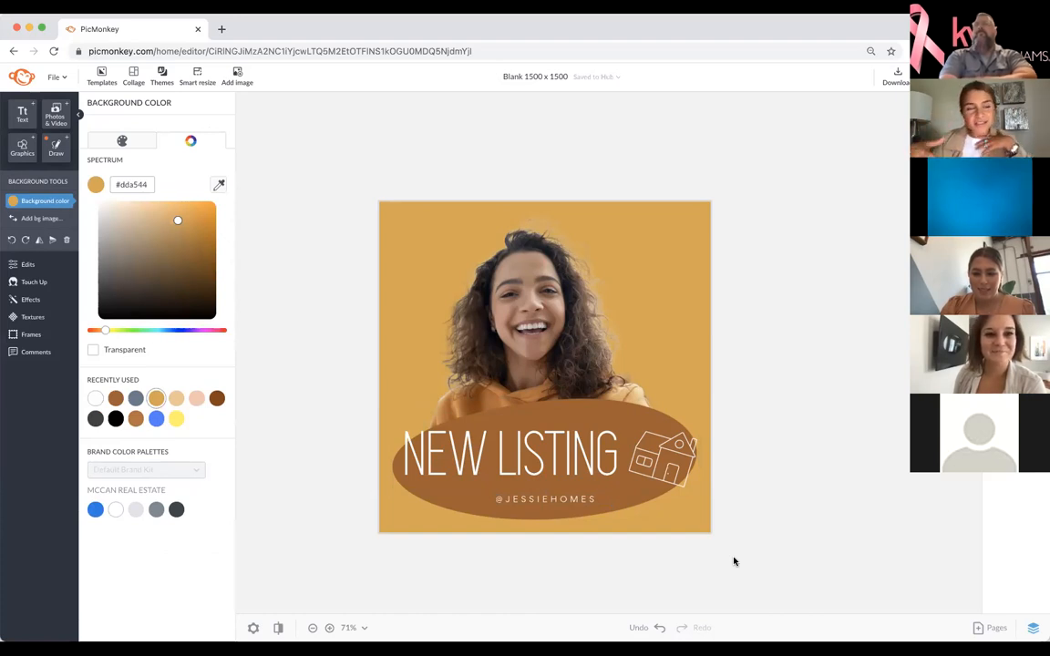
Step: Select the portrait, oval, texts and house icon together and group them into one layer
left_click_drag(764, 567, 337, 186)
left_click(396, 207)
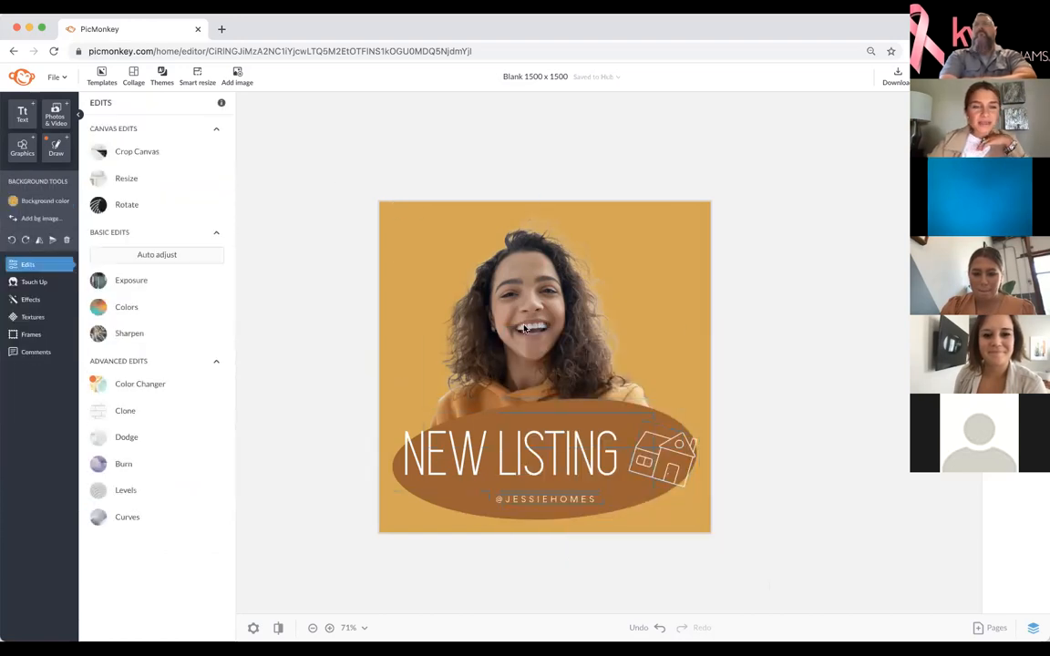
left_click_drag(735, 530, 423, 254)
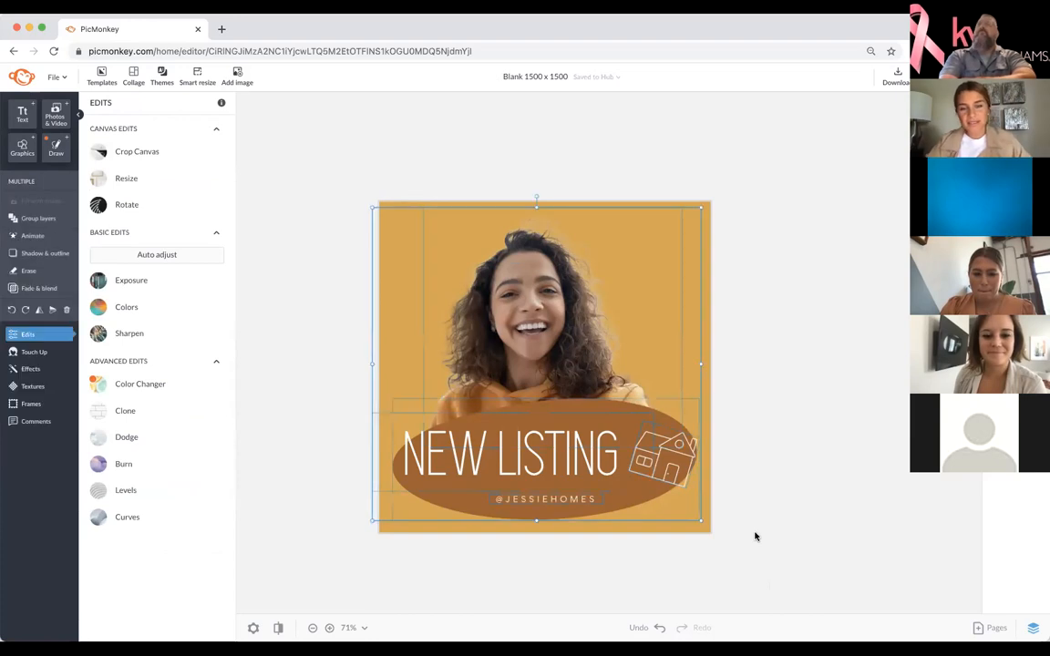
left_click(679, 444)
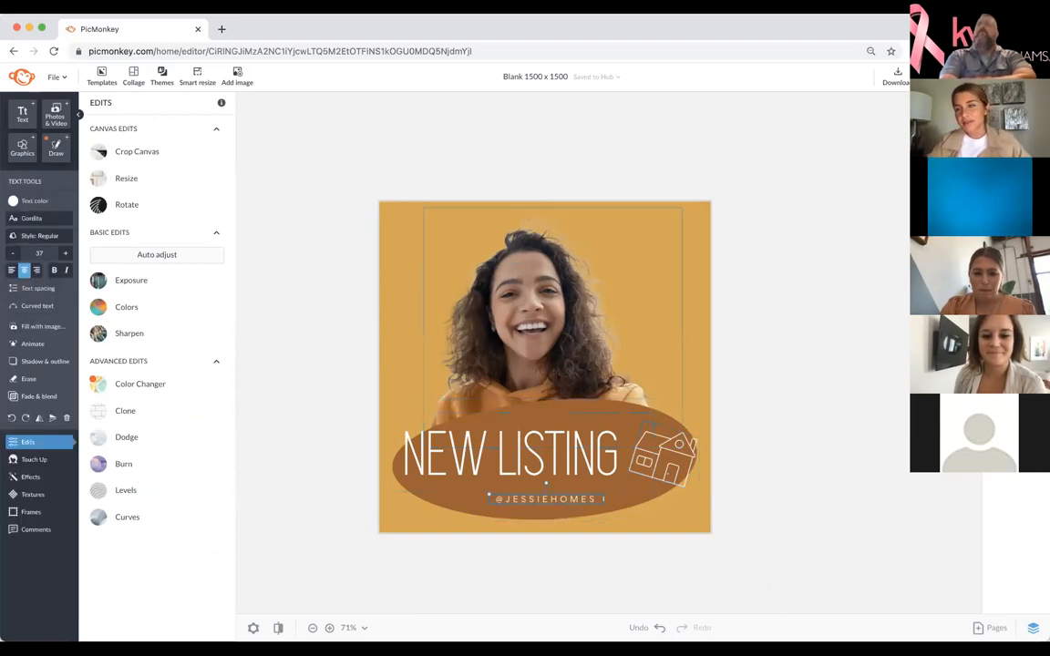
left_click(547, 500)
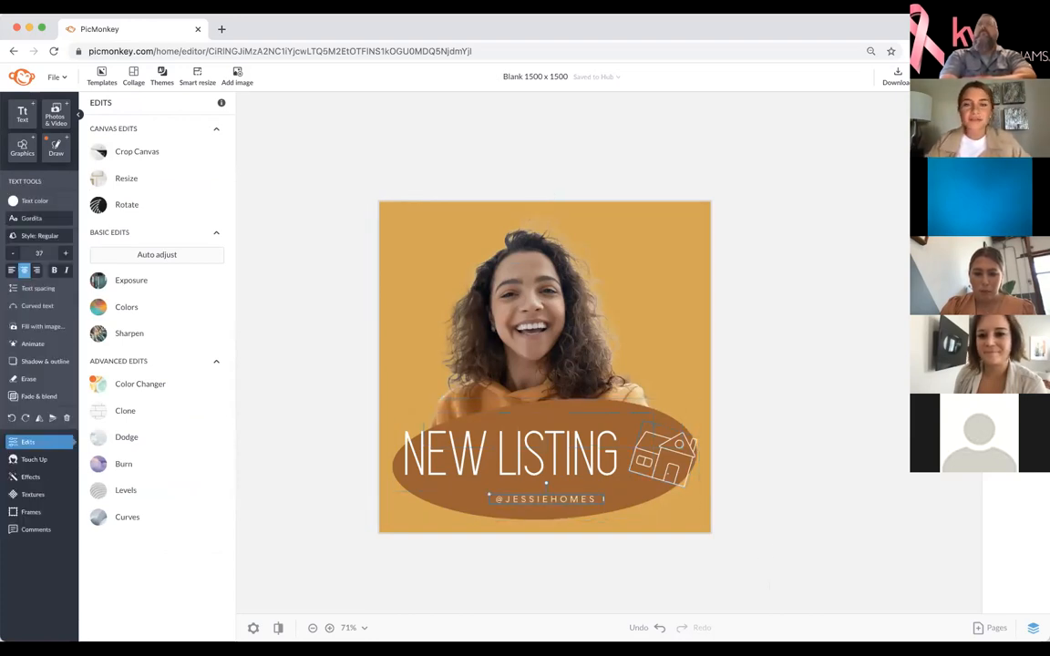
left_click_drag(742, 541, 429, 285)
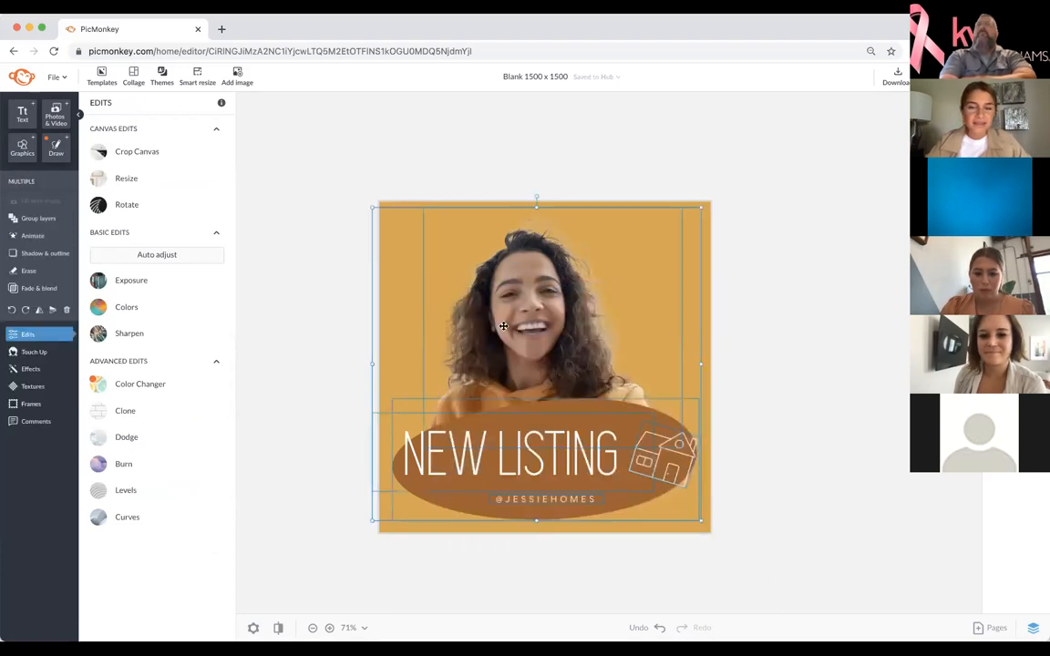
key("super+g")
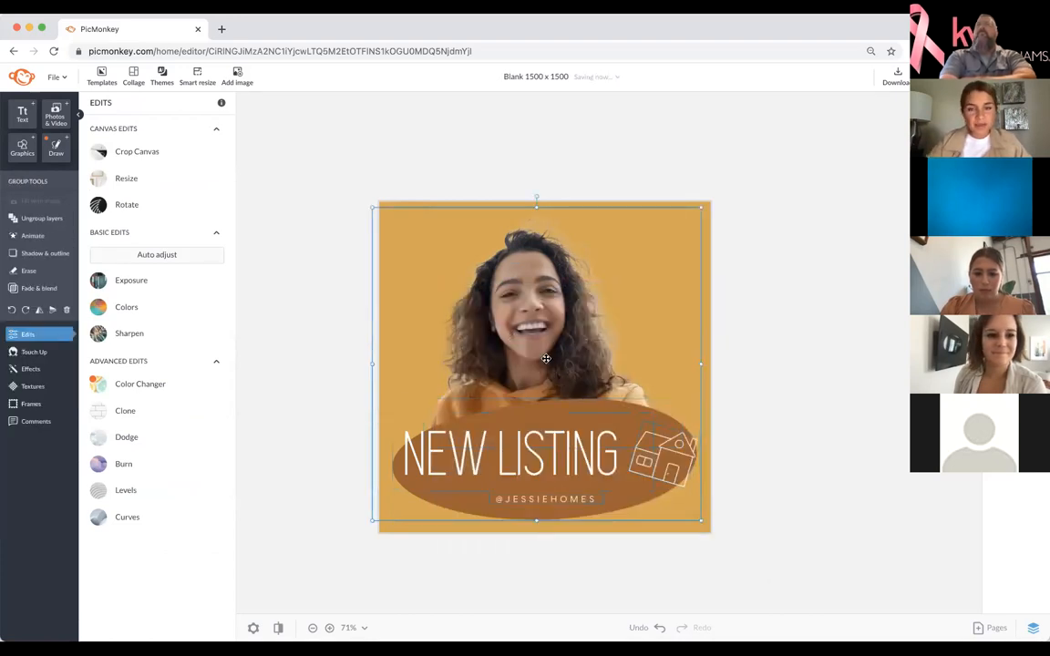
Step: Scale the grouped design down slightly and centre it on the canvas
left_click_drag(521, 352, 551, 364)
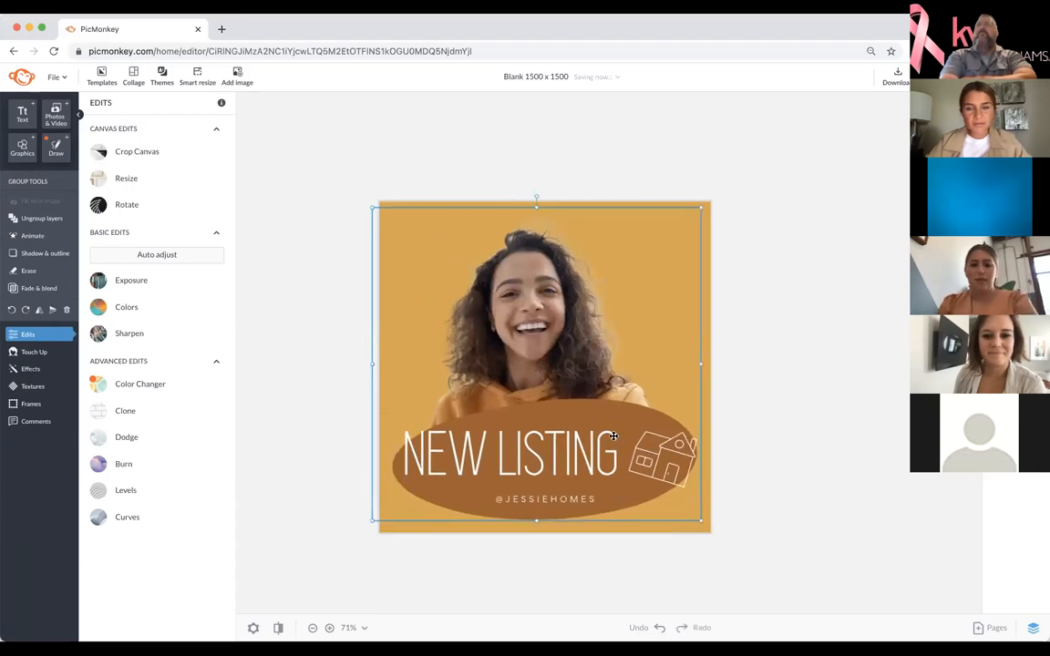
left_click_drag(671, 505, 638, 473)
left_click_drag(519, 371, 547, 388)
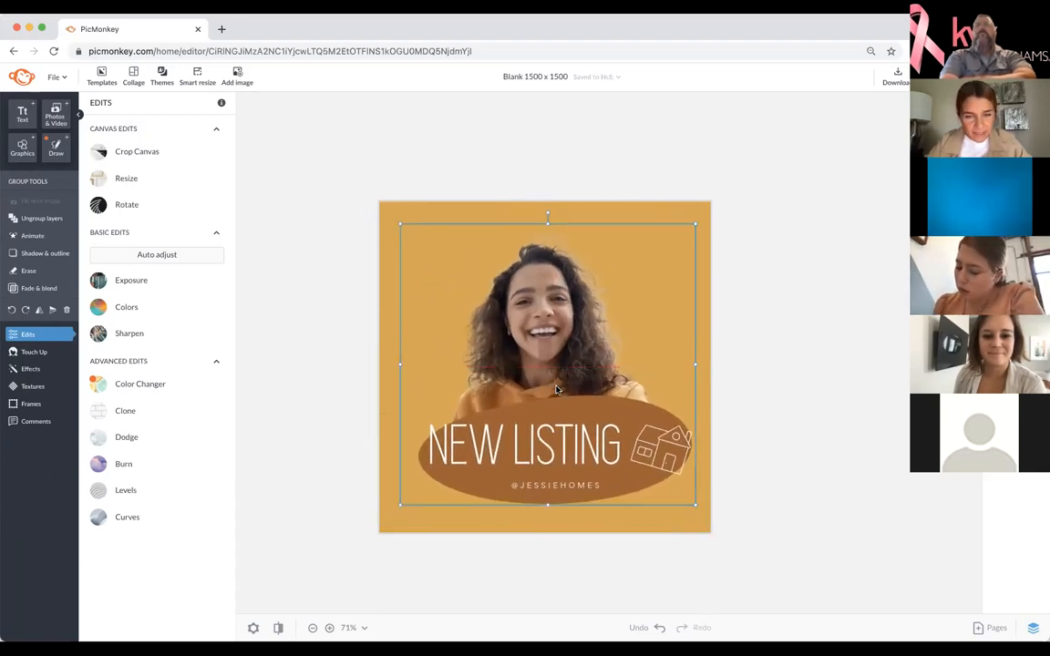
Step: Flatten the grouped layers into a single image layer
right_click(556, 388)
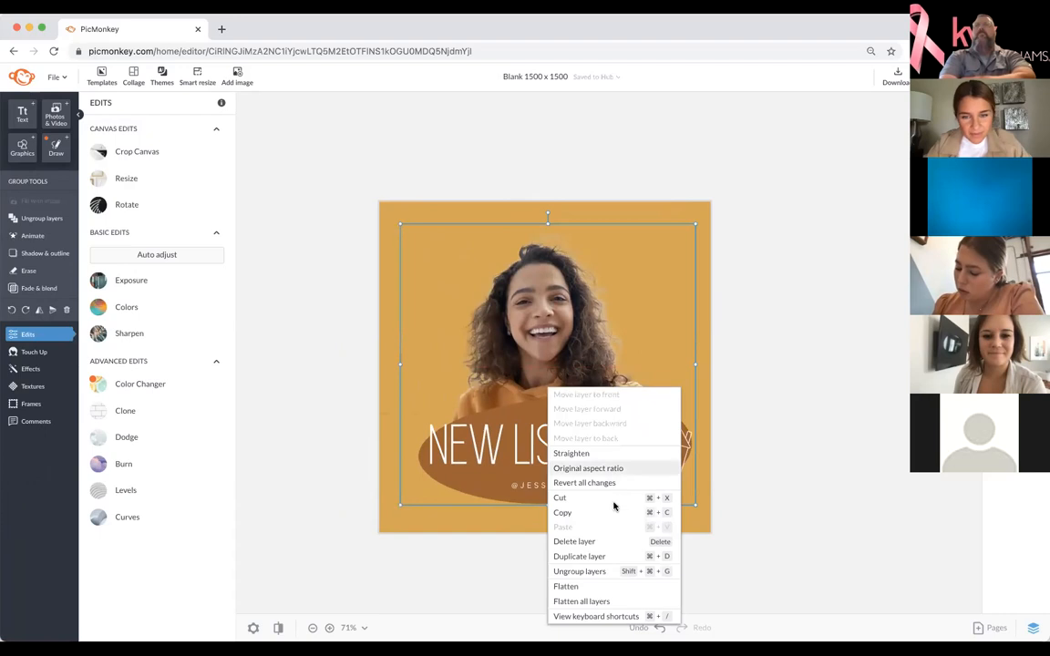
left_click(598, 590)
left_click(633, 485)
left_click_drag(633, 485, 638, 491)
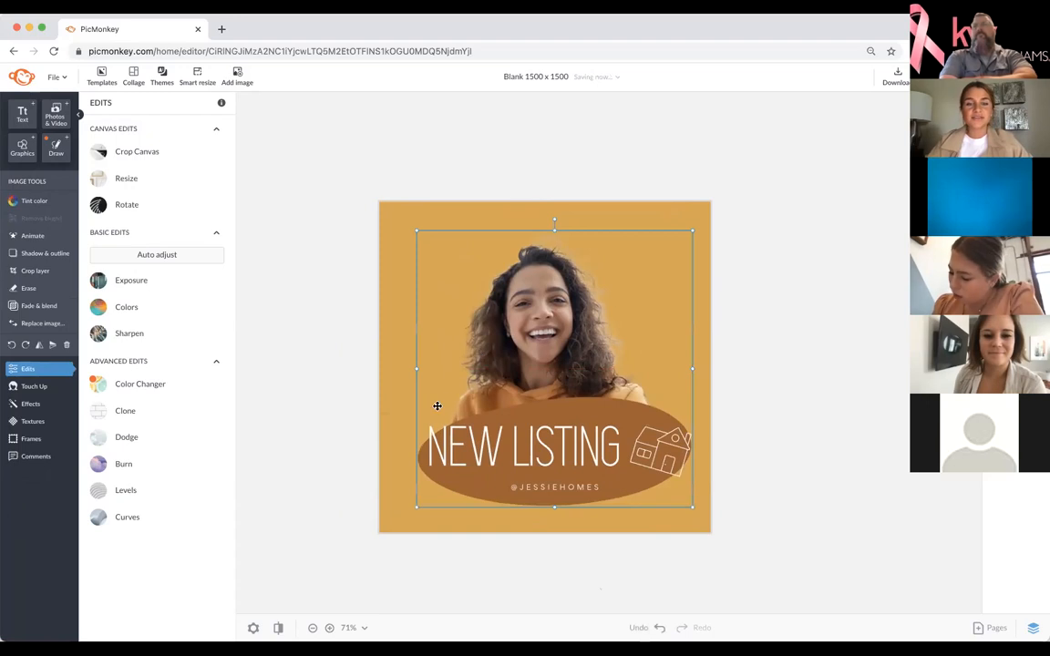
Step: Add a white outline with thickness 6 around the flattened portrait and NEW LISTING image
left_click(46, 254)
left_click(109, 171)
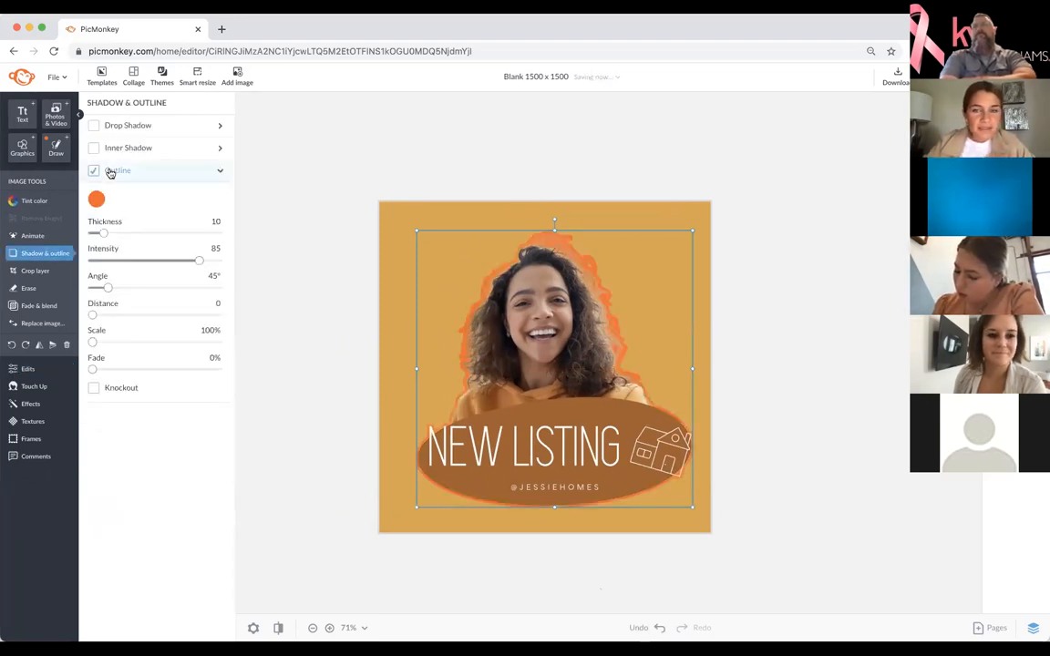
left_click(96, 200)
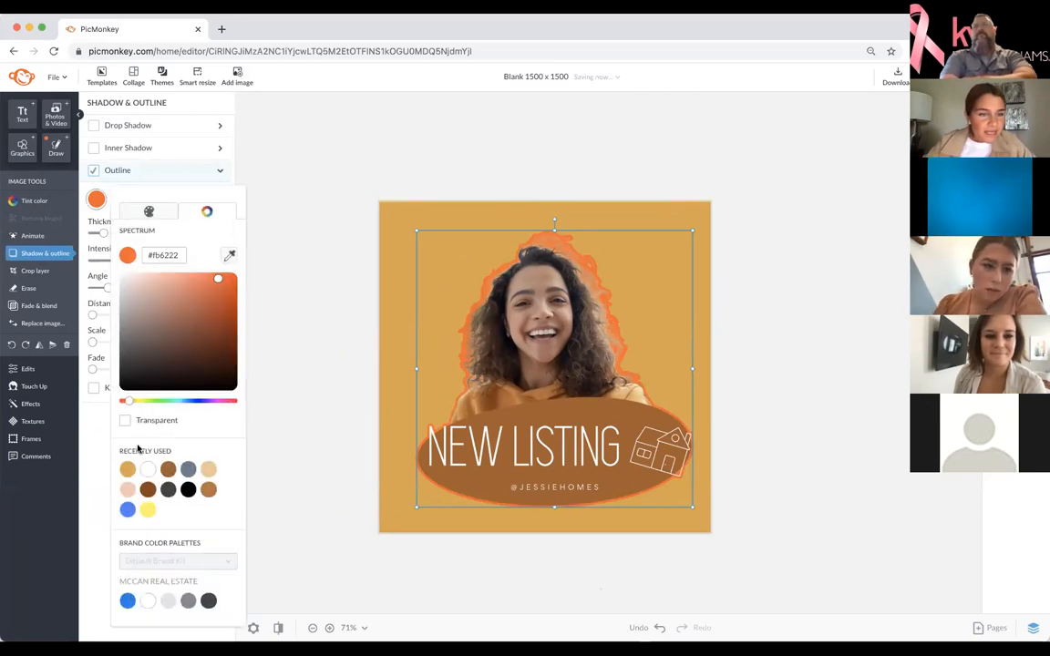
left_click(148, 469)
left_click(307, 366)
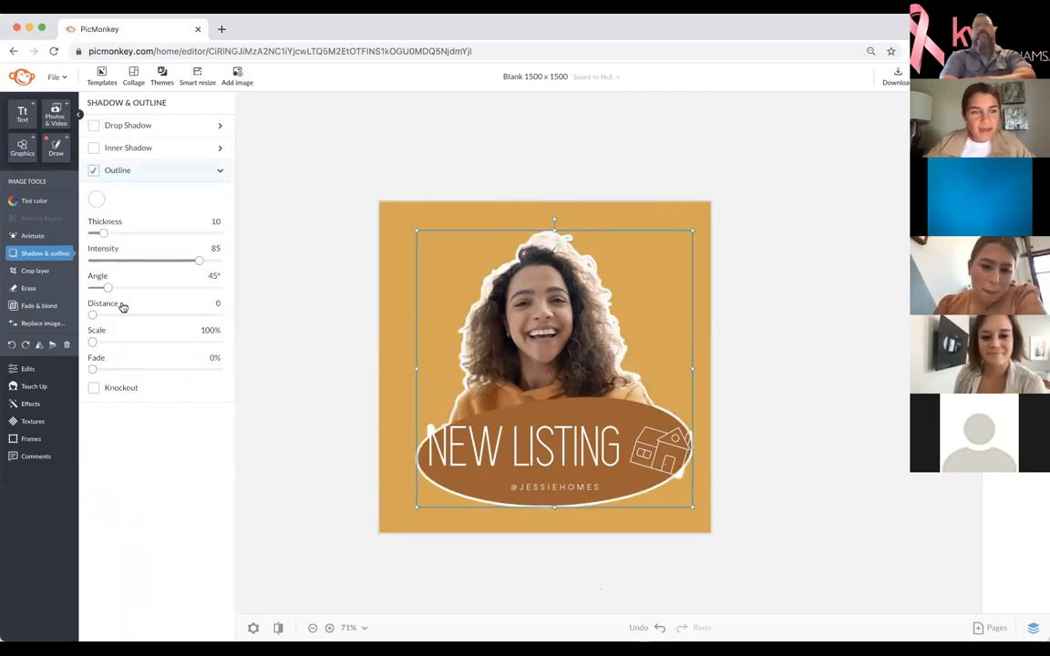
left_click_drag(103, 233, 95, 233)
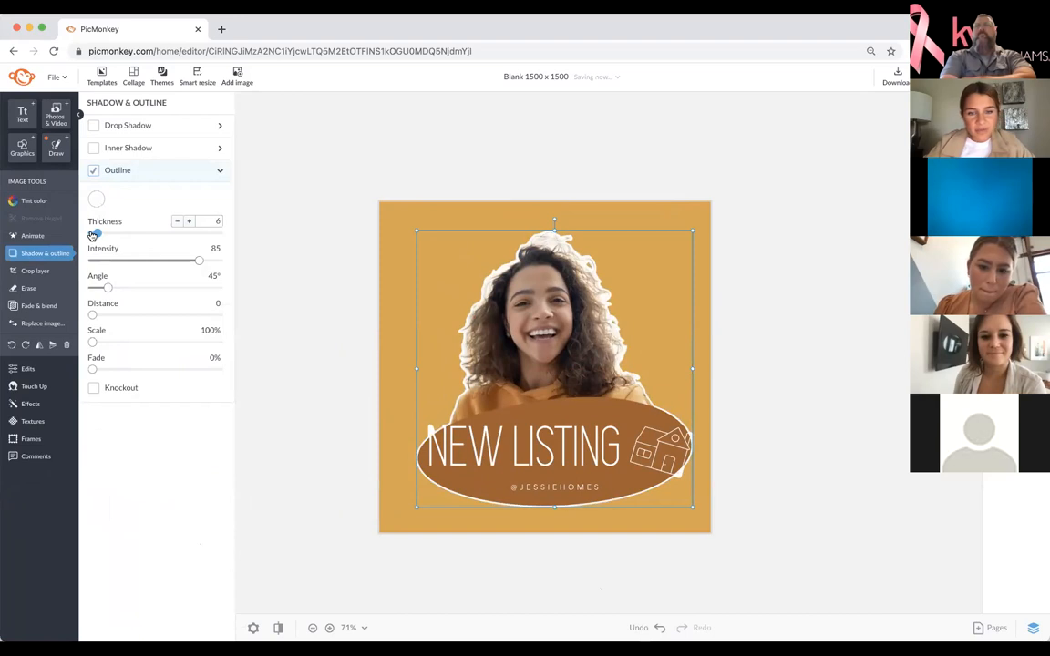
Step: Shift the outlined design slightly left and delete the mustard canvas background to make it transparent
left_click(265, 286)
left_click_drag(602, 454, 594, 454)
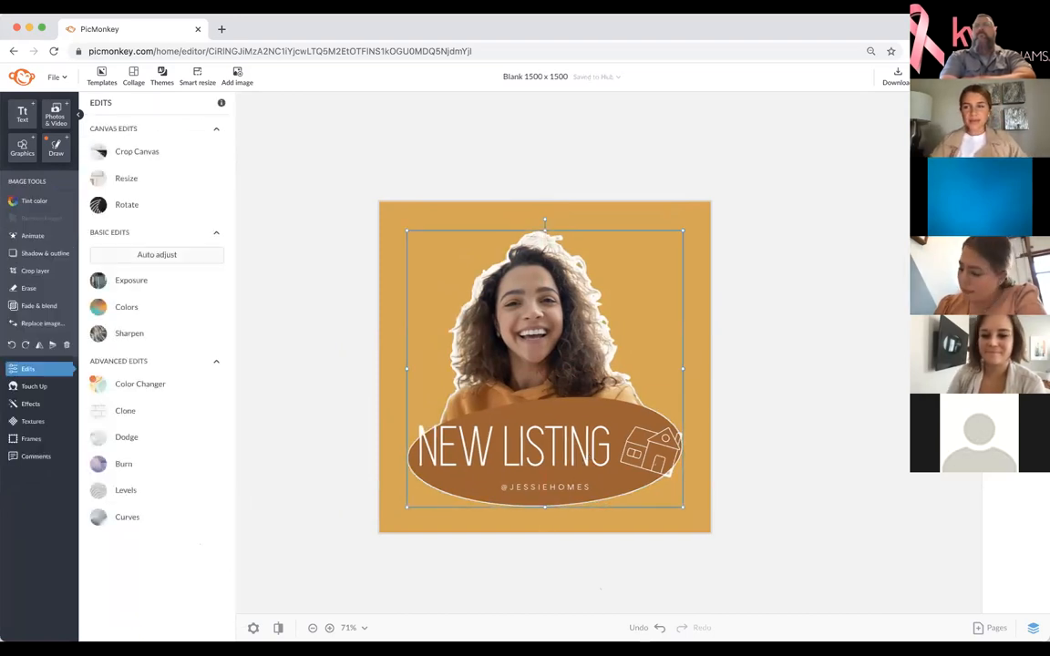
left_click(392, 365)
key("BackSpace")
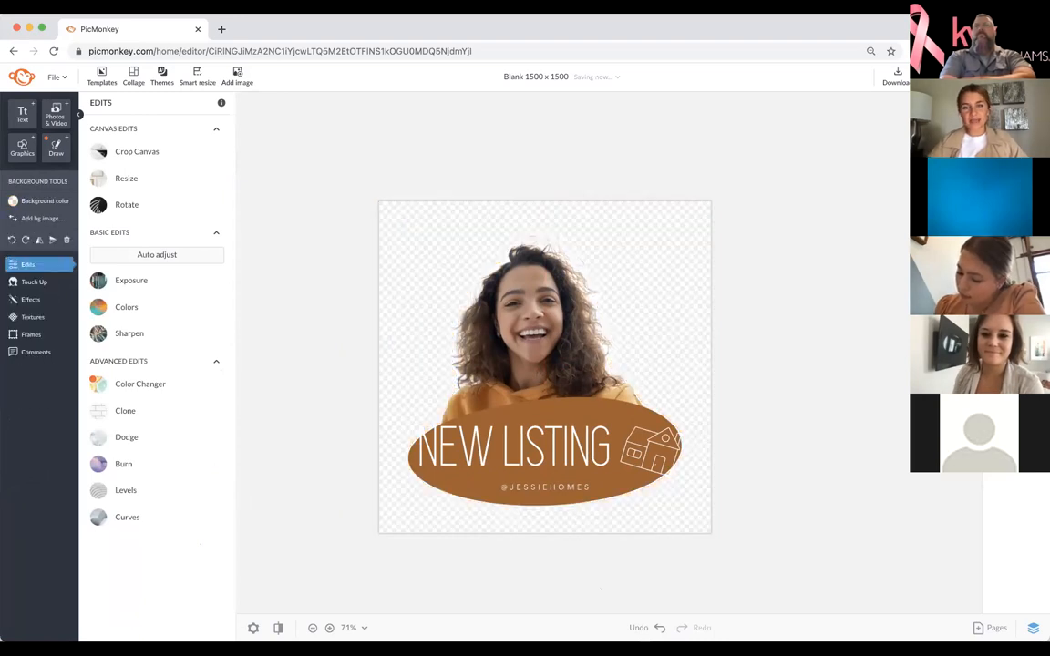
left_click(664, 485)
mouse_move(682, 506)
left_mouse_down()
mouse_move(693, 520)
mouse_move(684, 507)
left_mouse_up()
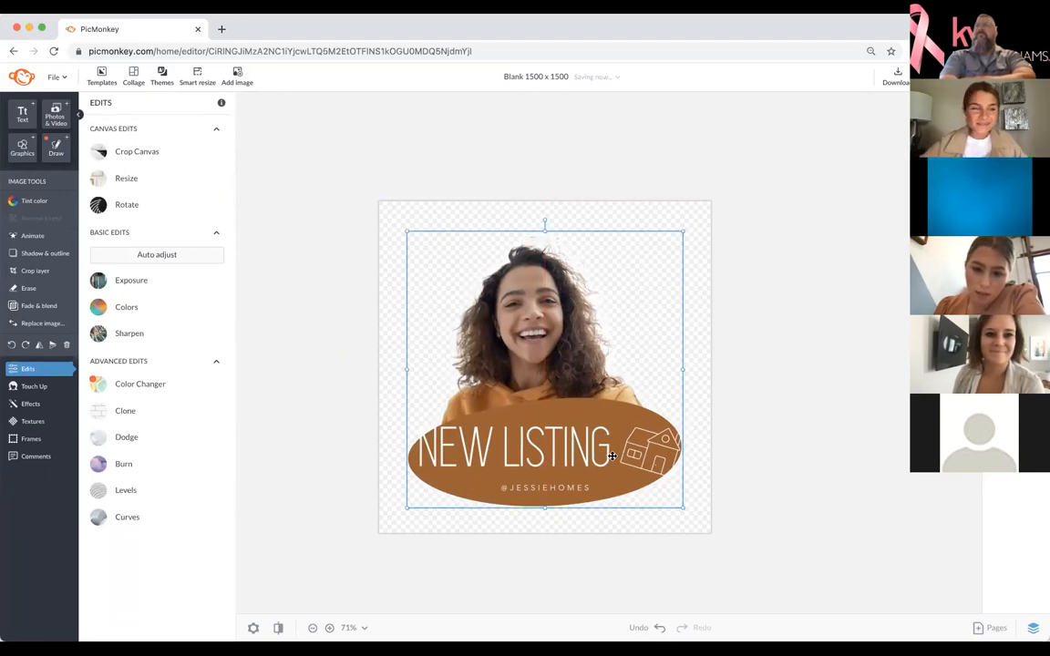
Step: Try the Pulse, Flash and Jiggle animations on the design
left_click(27, 236)
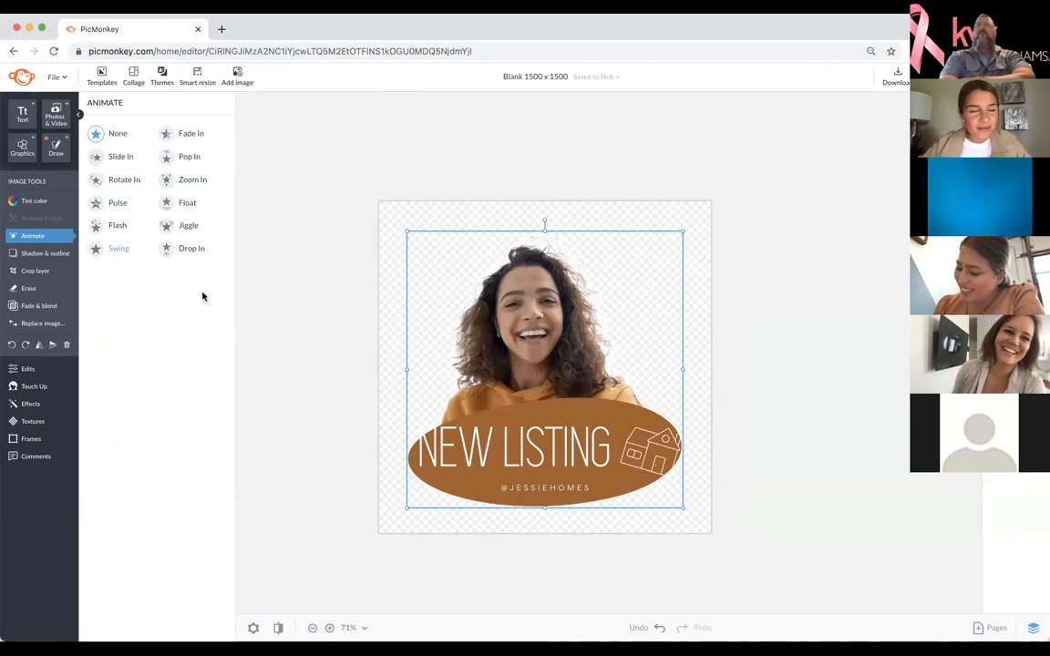
left_click(119, 209)
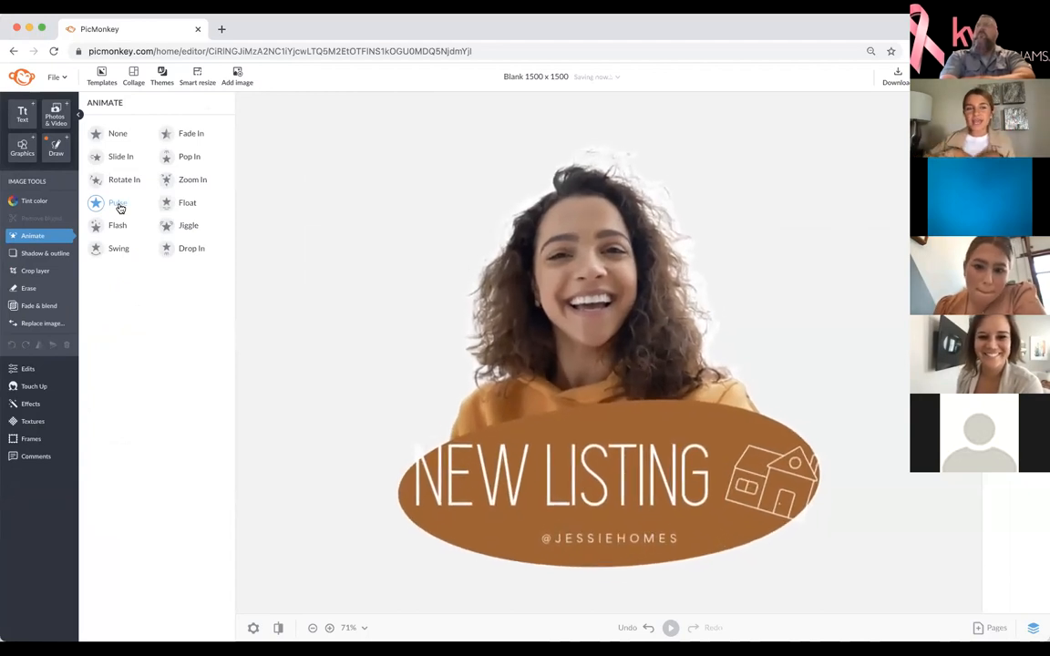
left_click(121, 227)
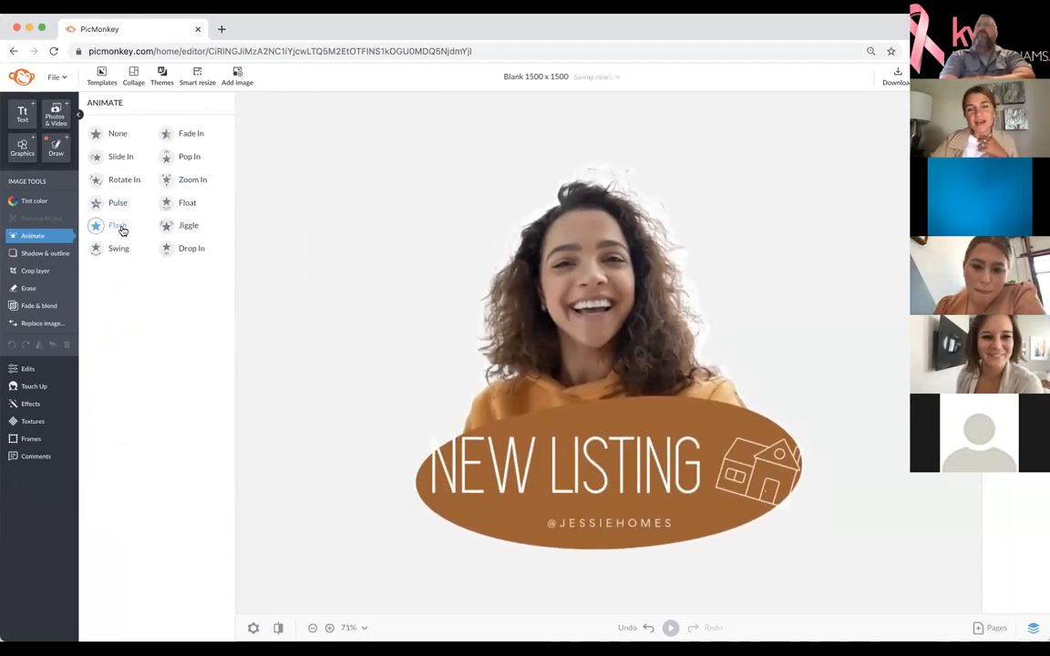
left_click(188, 226)
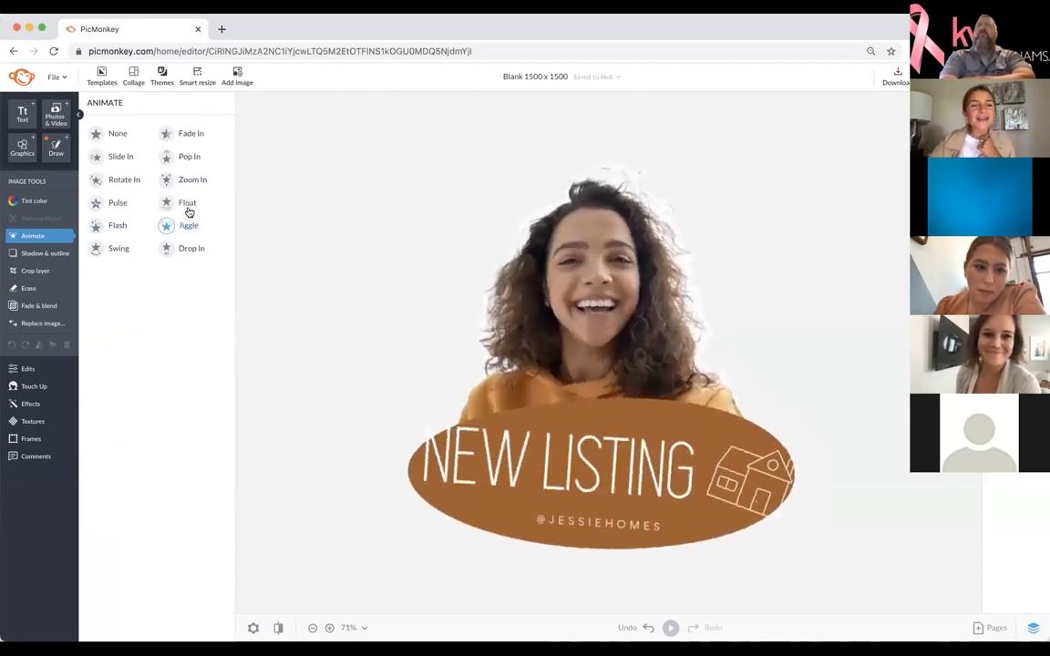
Step: Apply the Float animation to the design and play the preview
left_click(186, 209)
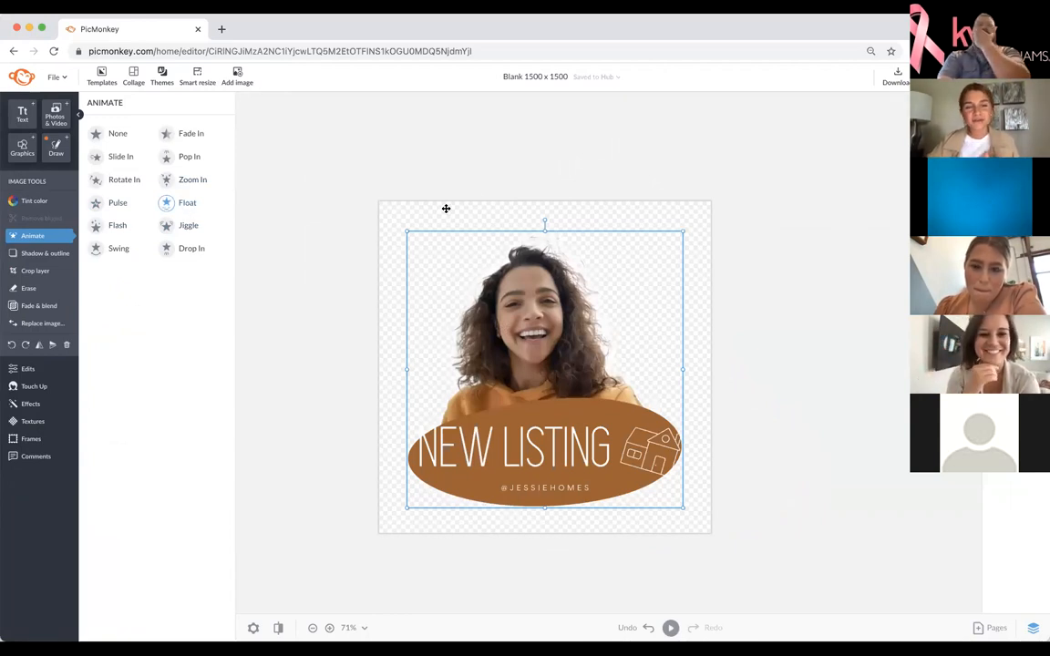
left_click(670, 627)
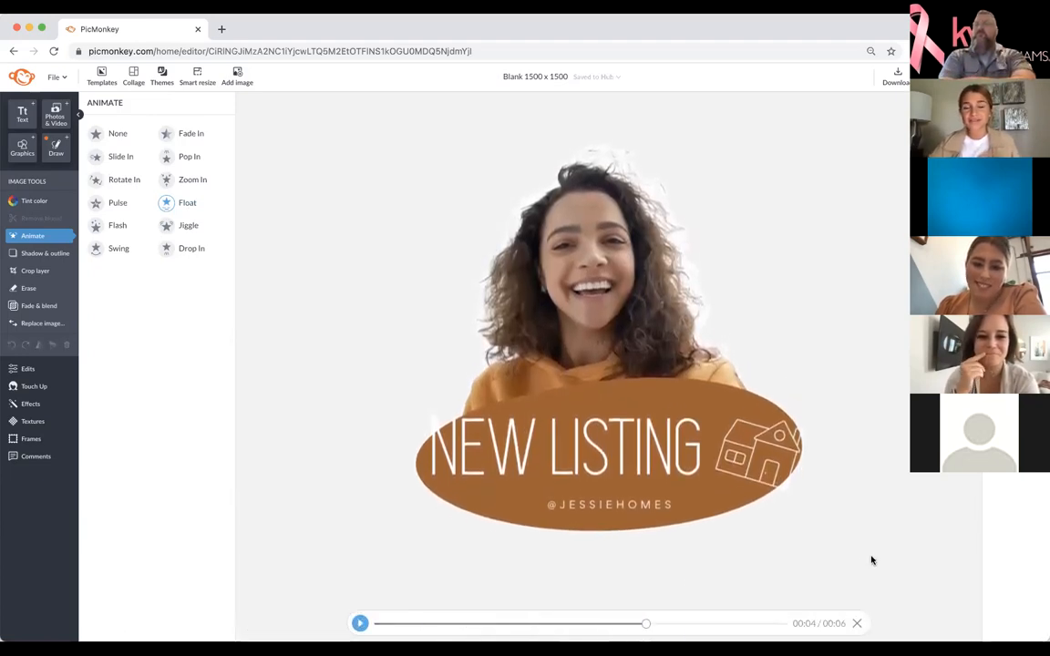
left_click(755, 485)
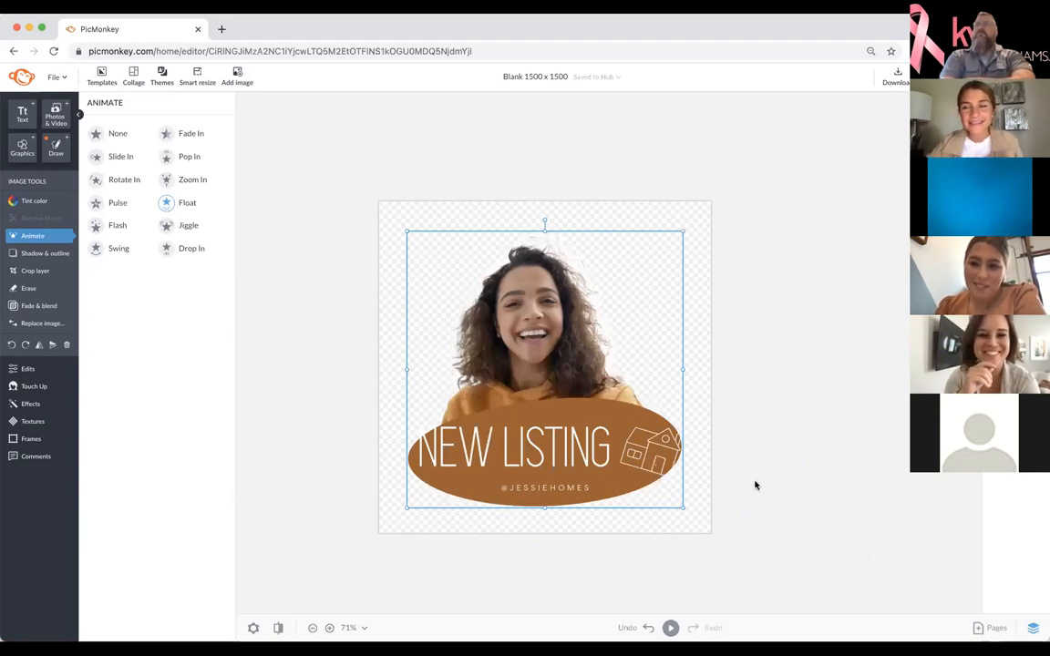
Step: Open the download options and set the file type to GIF
left_click(898, 80)
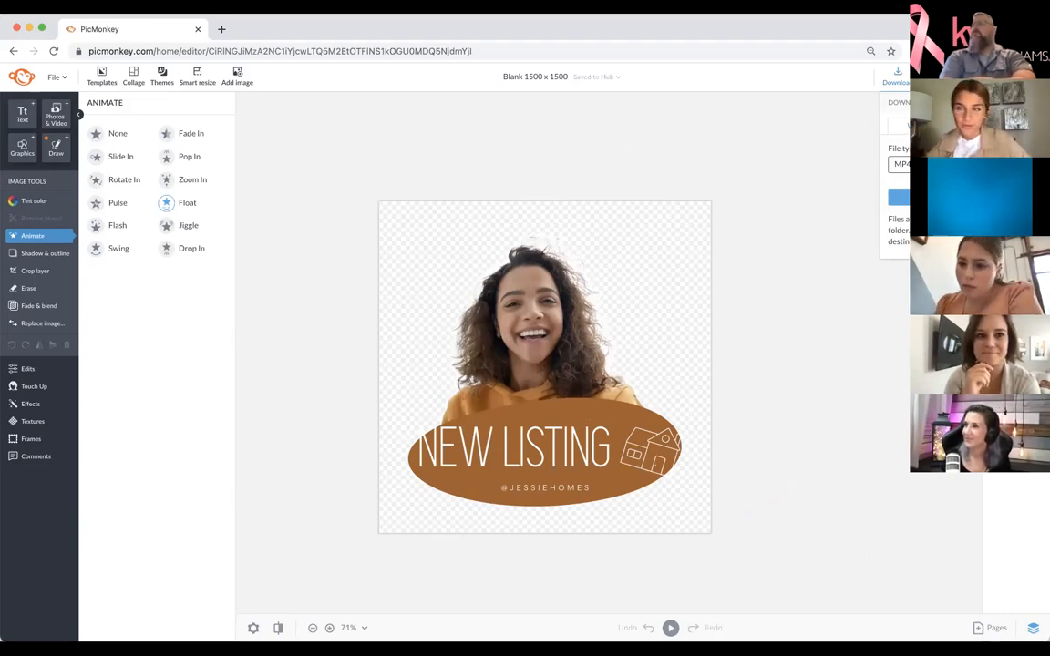
left_click(900, 165)
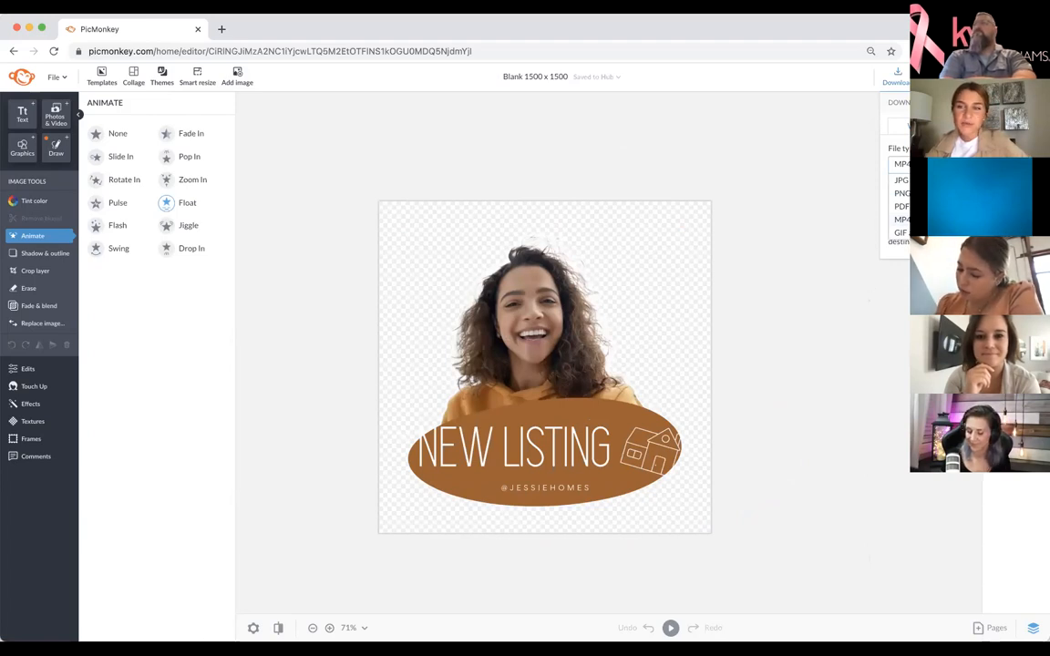
left_click(900, 232)
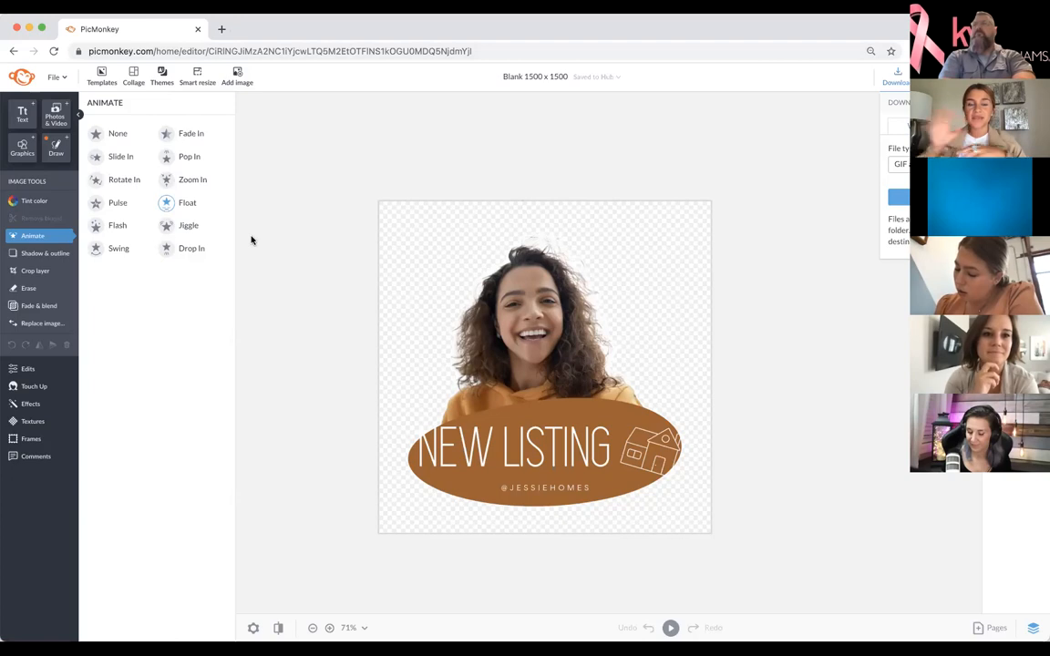
Step: Look up the giphy brand application in a new browser tab, view the Apply For A Brand Channel article, and return to PicMonkey
left_click(222, 29)
type("GIPHy.com")
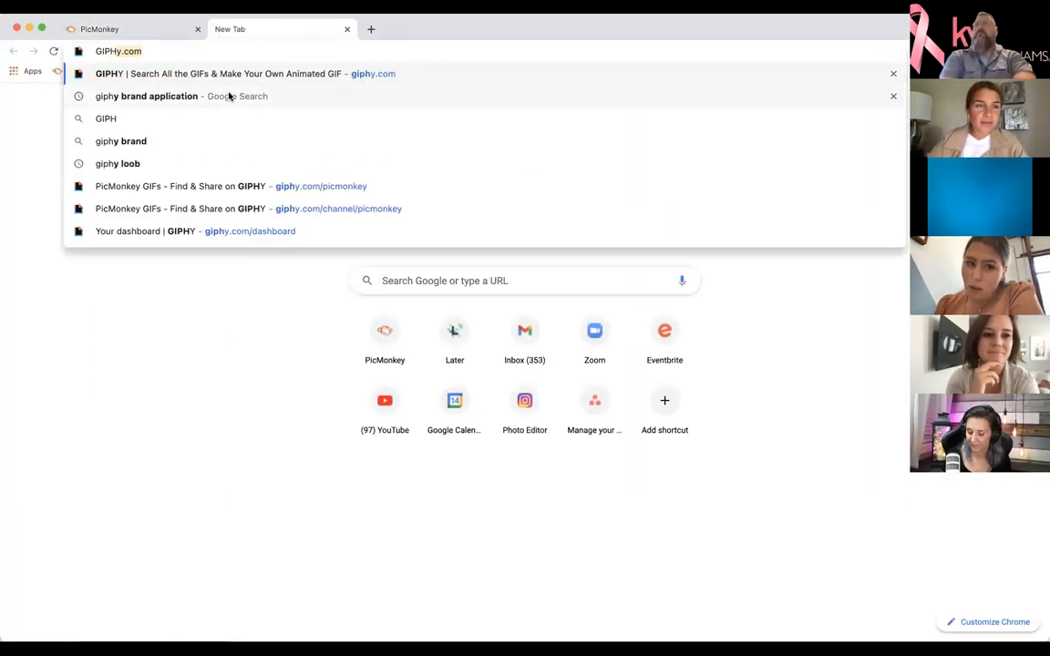
left_click(231, 95)
left_click(332, 213)
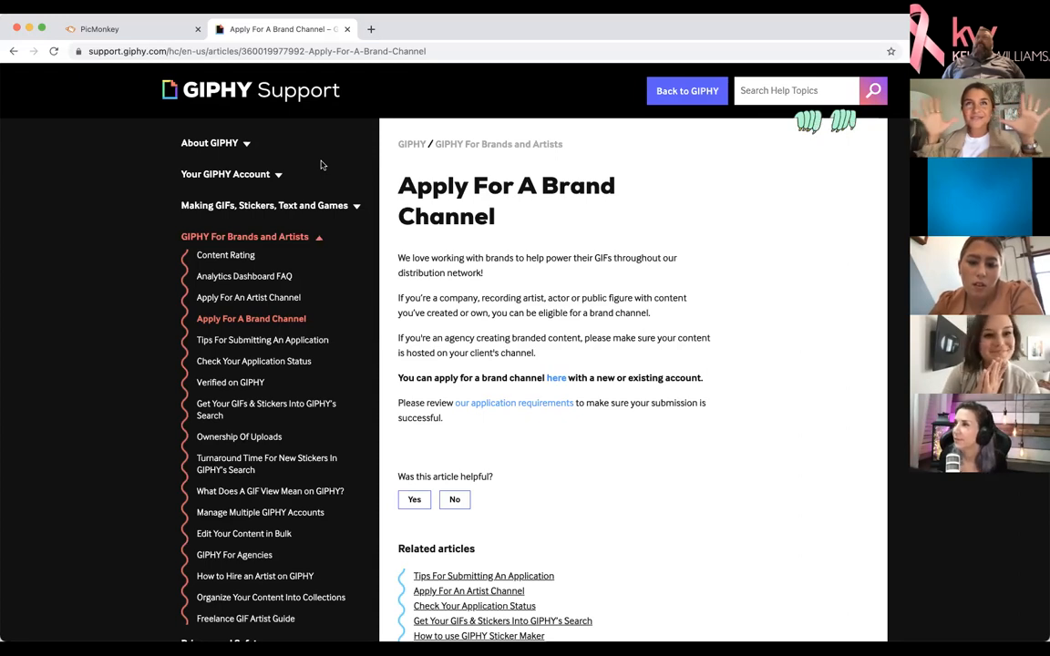
left_click(111, 33)
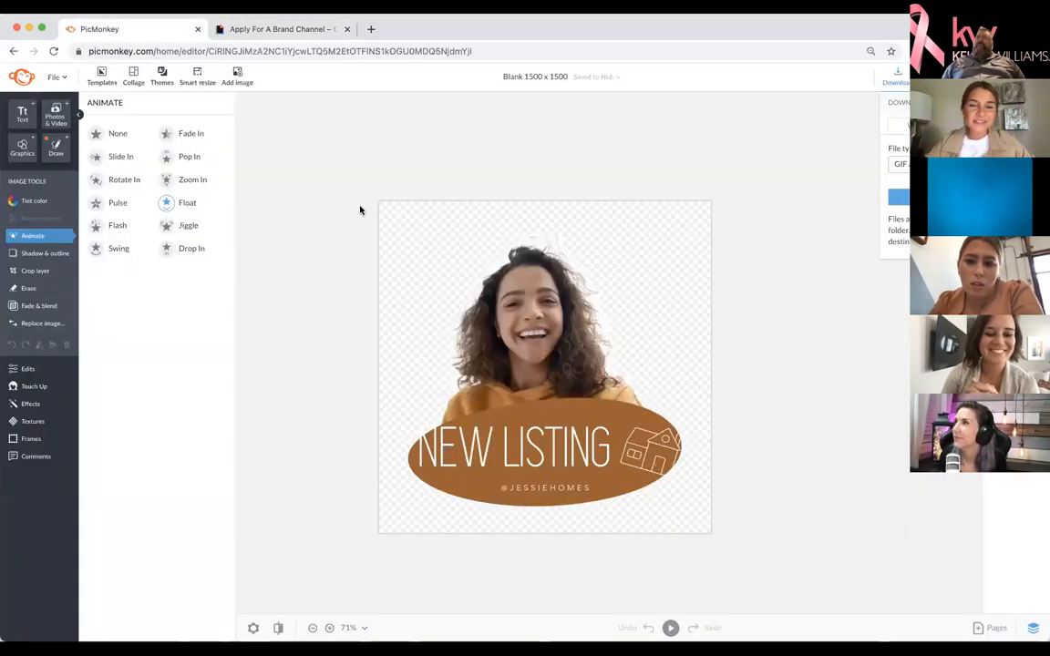